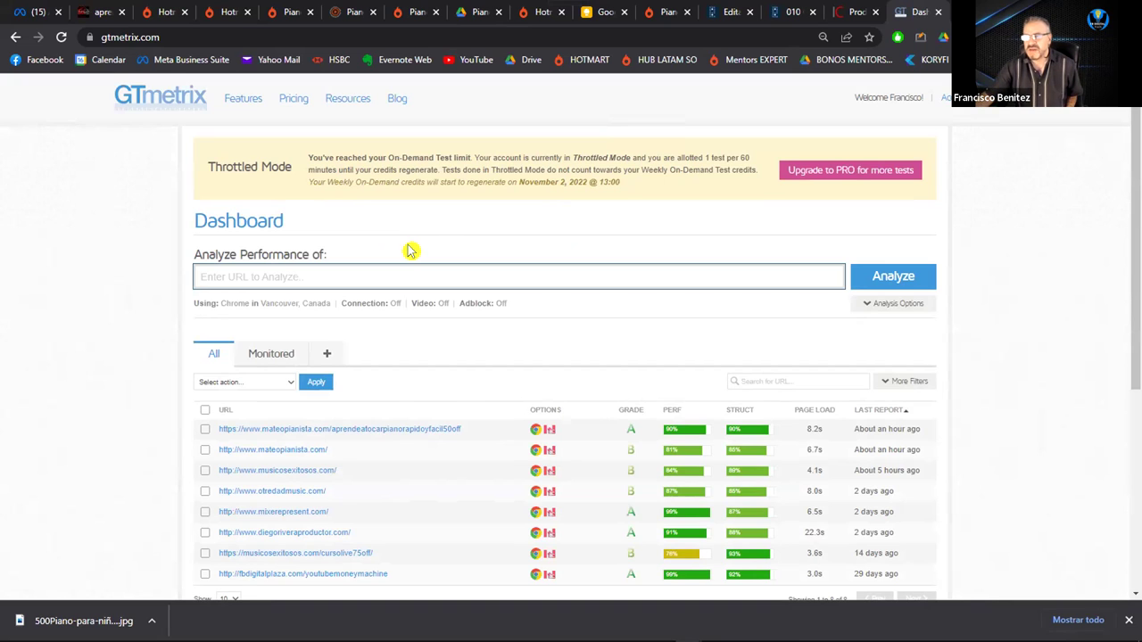
# Scroll through the GTmetrix dashboard's eight tested URLs, with their grades and load times.
pyautogui.scroll(-2, 461, 229)
pyautogui.scroll(2, 461, 227)
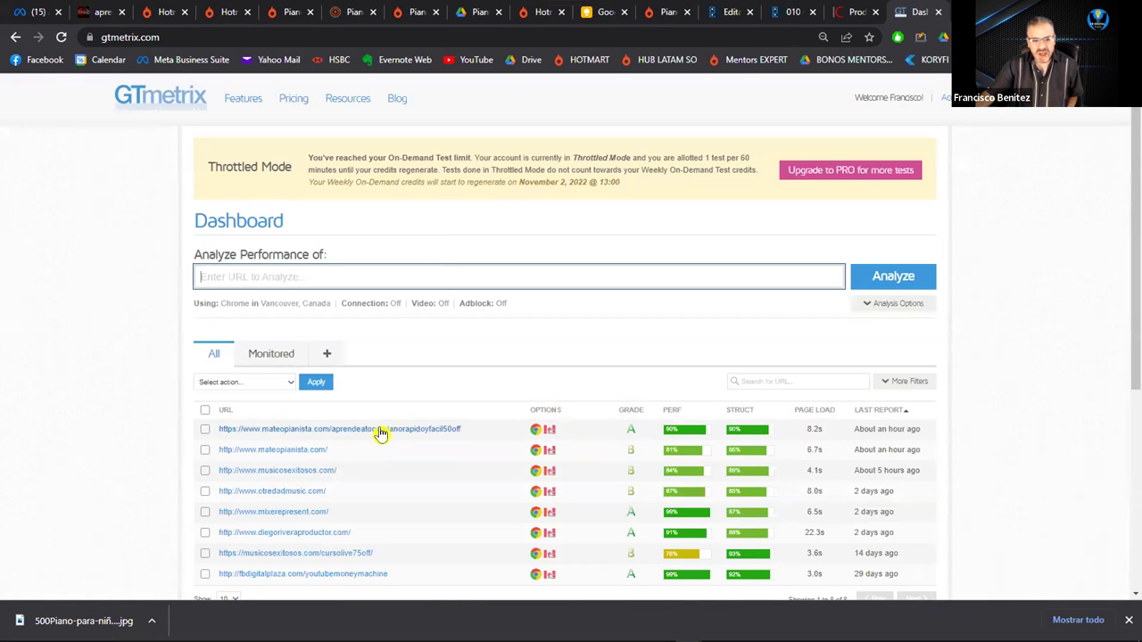
# Re-test the mateopianista.com piano page report and review its grade A, 95% performance, 90% structure.
pyautogui.click(421, 429)
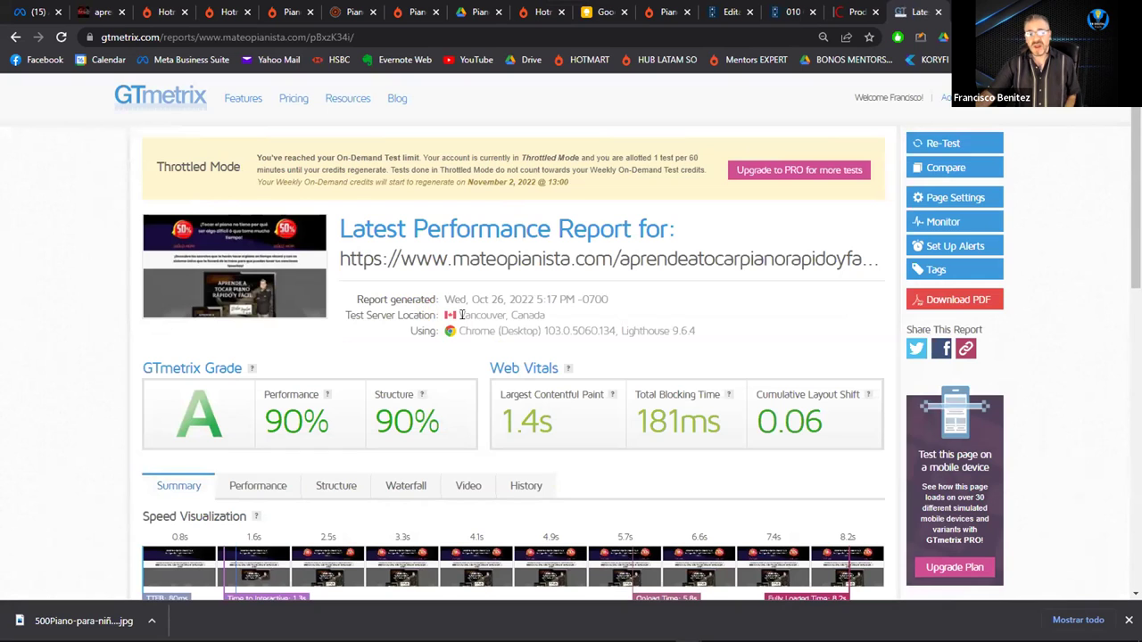
pyautogui.click(920, 146)
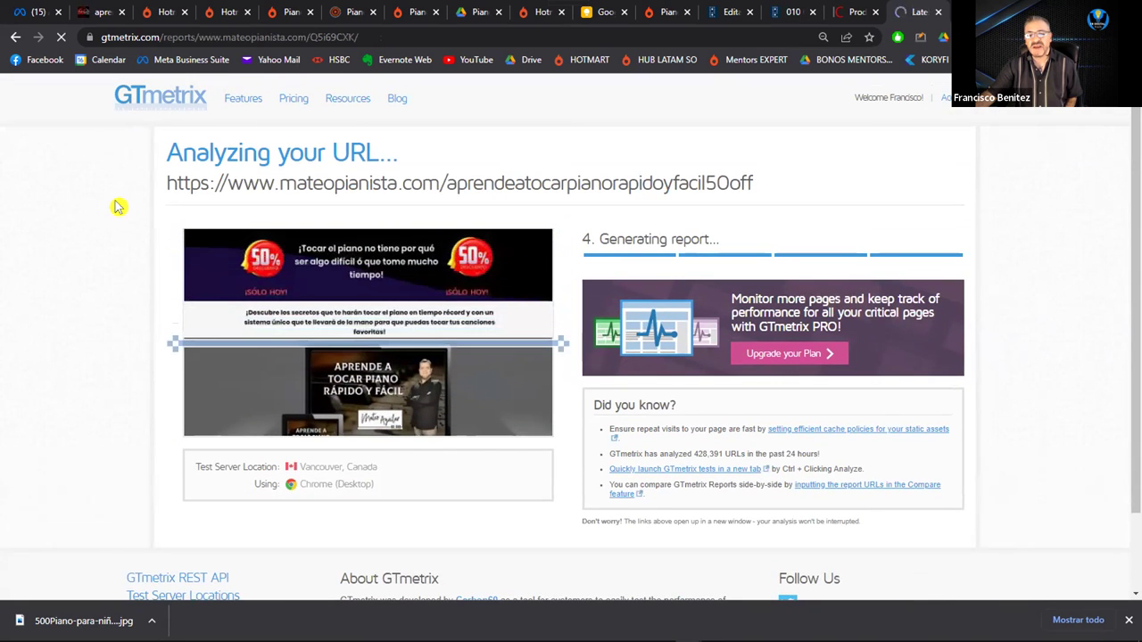
pyautogui.scroll(-1, 273, 318)
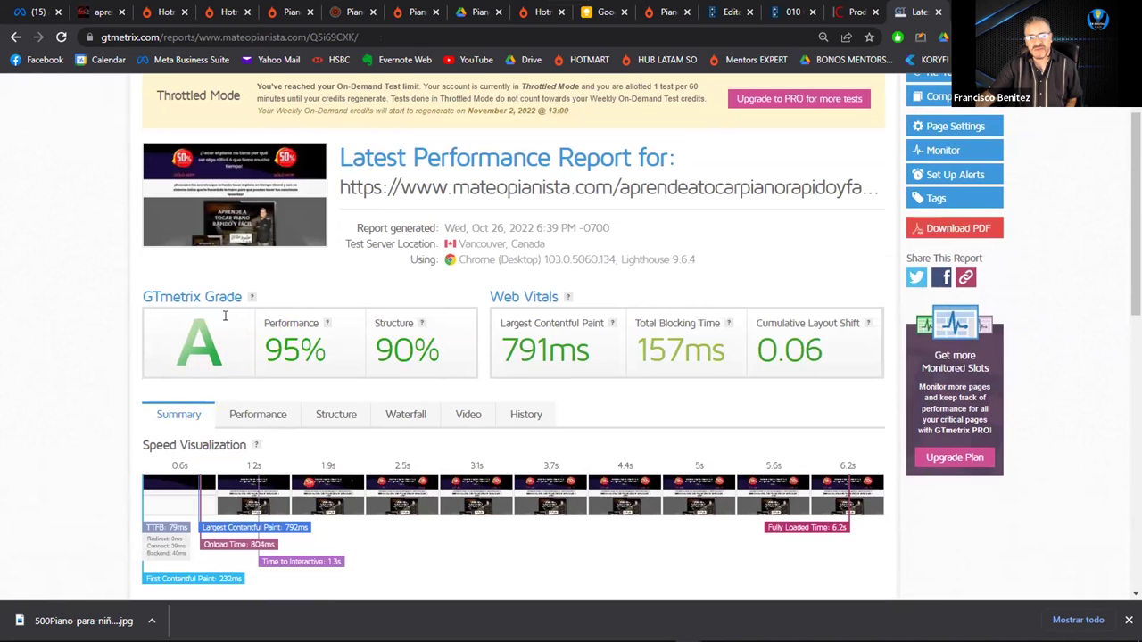
pyautogui.scroll(2, 627, 398)
pyautogui.scroll(-3, 262, 387)
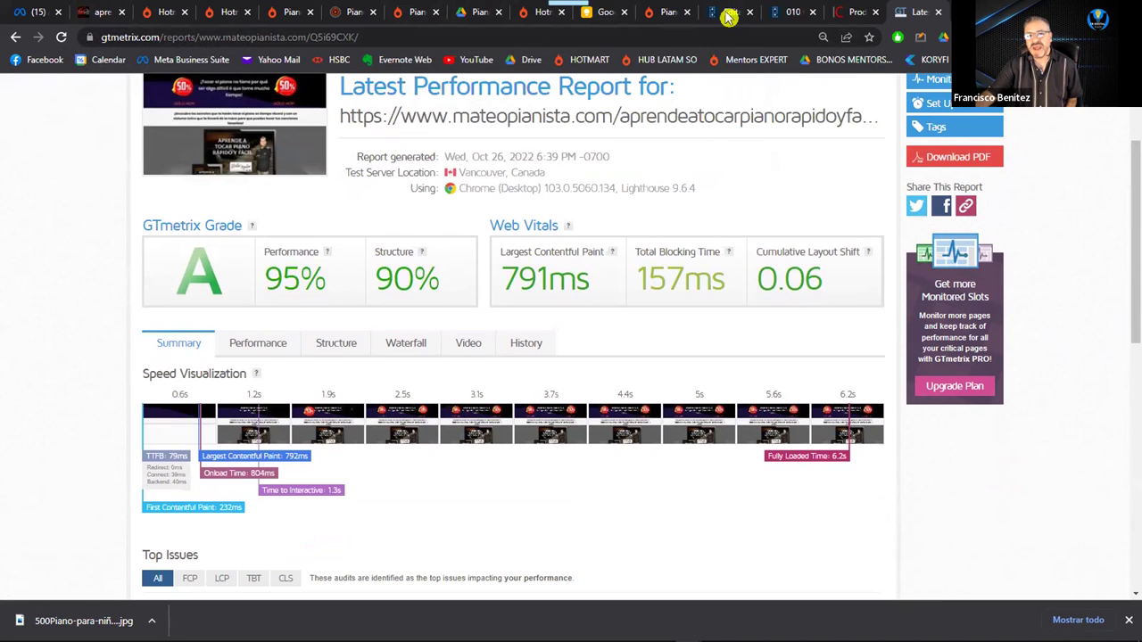
# Compare Ads Manager with the GTmetrix report, then scroll the ad set table to the payment-cost columns.
pyautogui.click(39, 19)
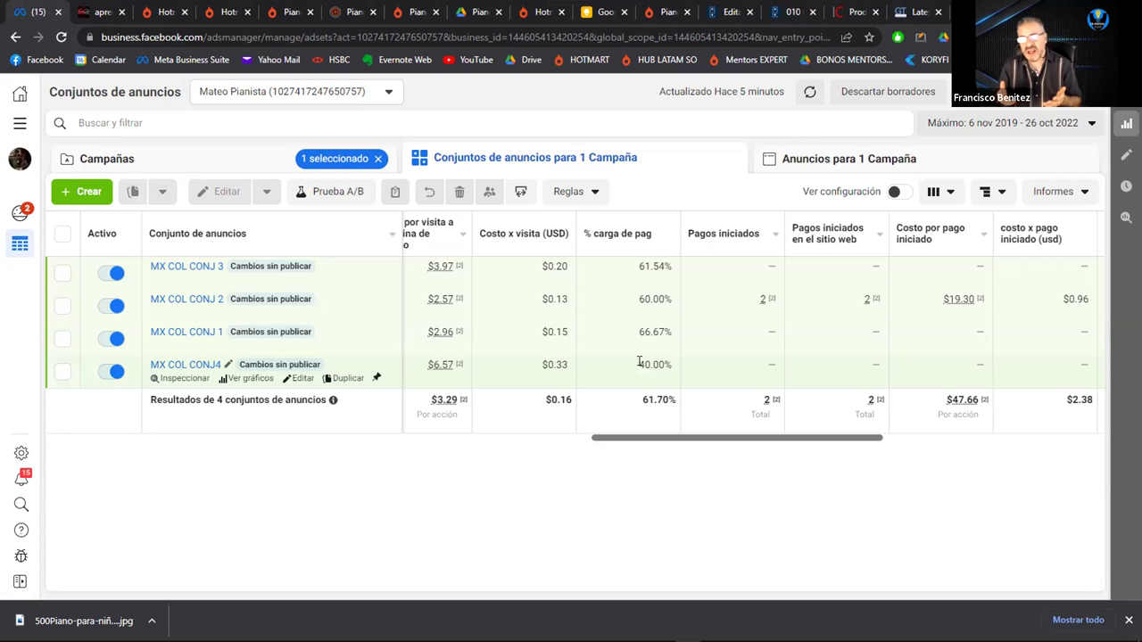
pyautogui.click(919, 12)
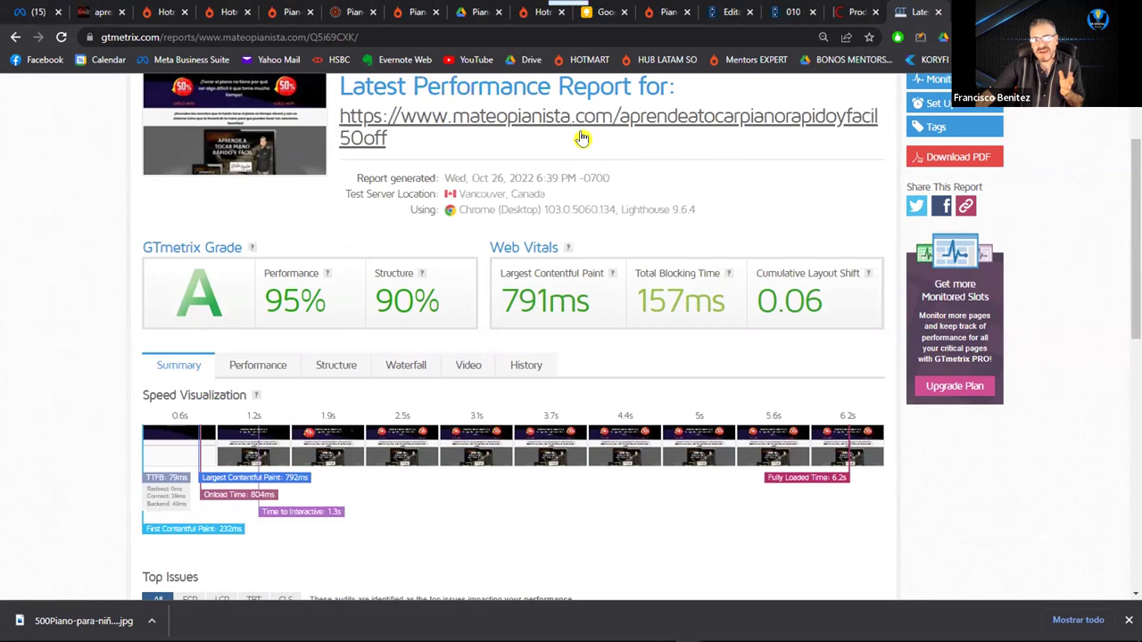
pyautogui.click(32, 13)
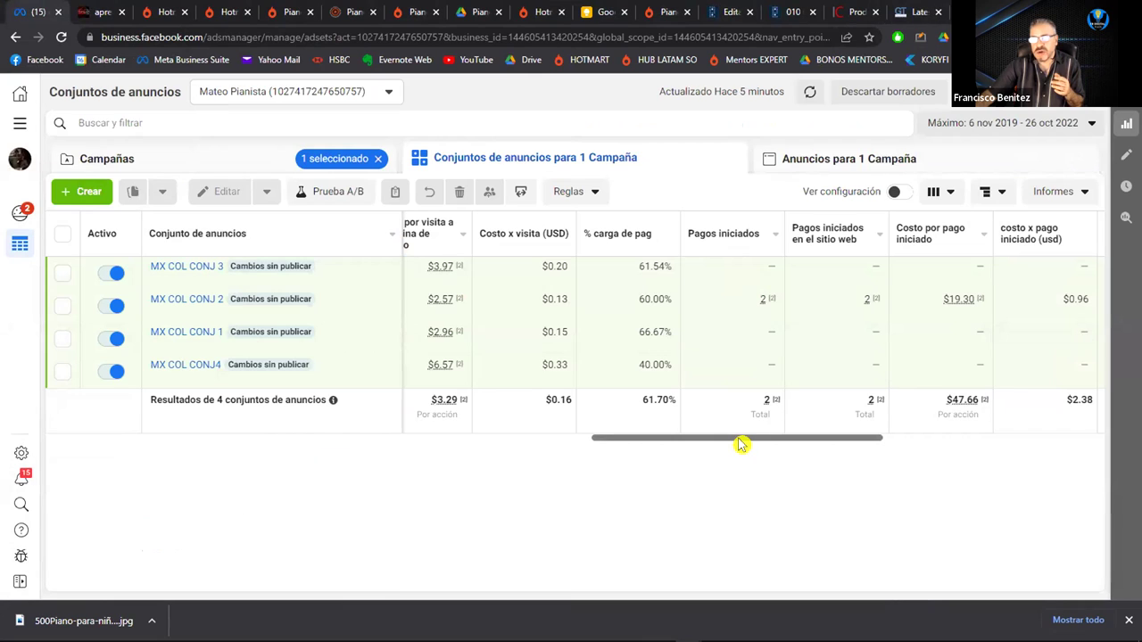
pyautogui.moveTo(752, 447); pyautogui.dragTo(767, 440)
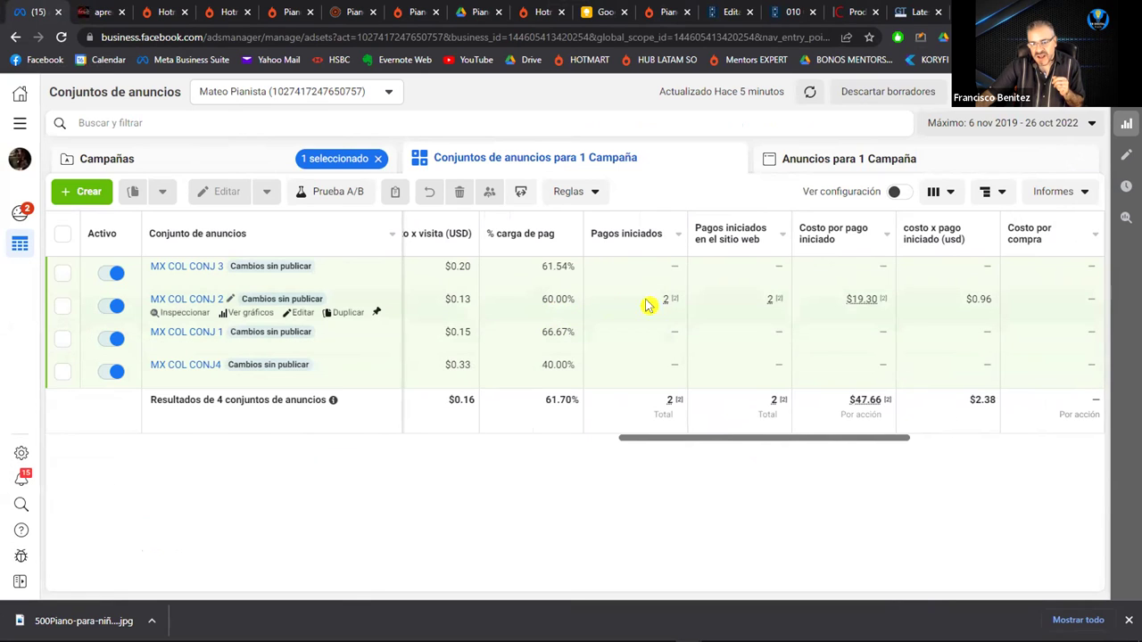
pyautogui.moveTo(663, 297)
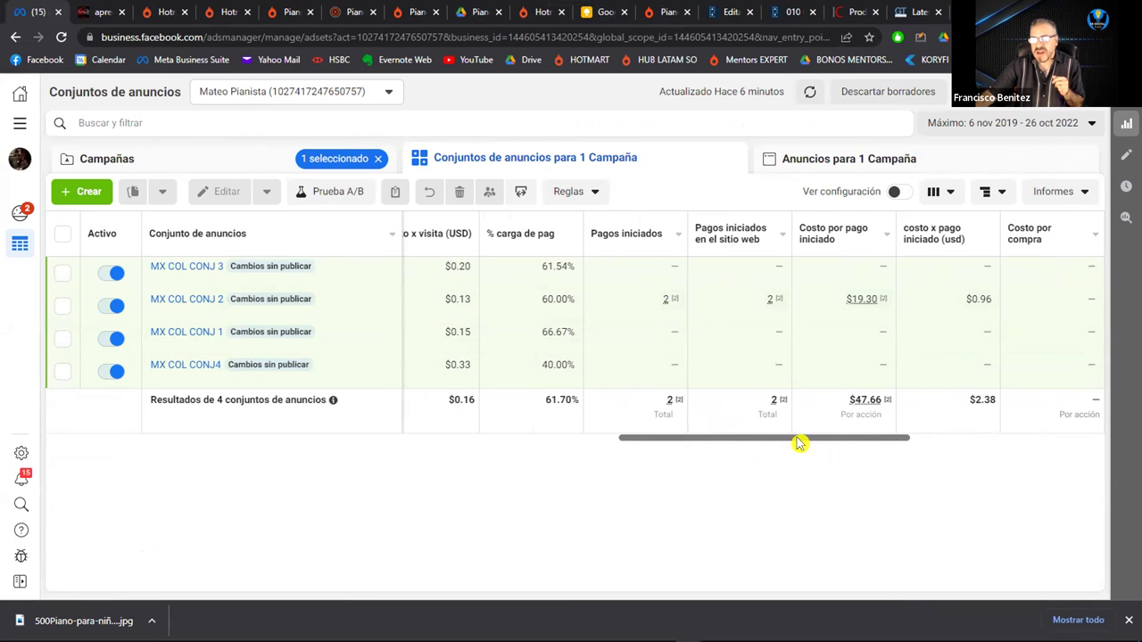
pyautogui.moveTo(801, 443); pyautogui.dragTo(854, 447)
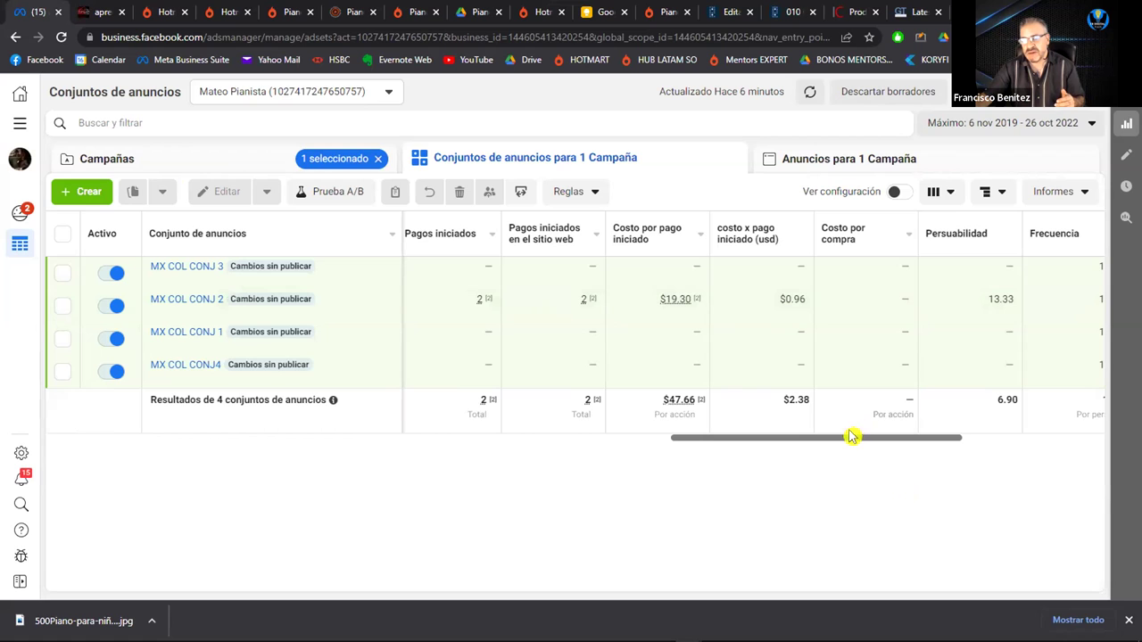
# Scroll the ad set table right and open the MX COL CONJ 3 editor with its pixel error.
pyautogui.moveTo(847, 442); pyautogui.dragTo(910, 441)
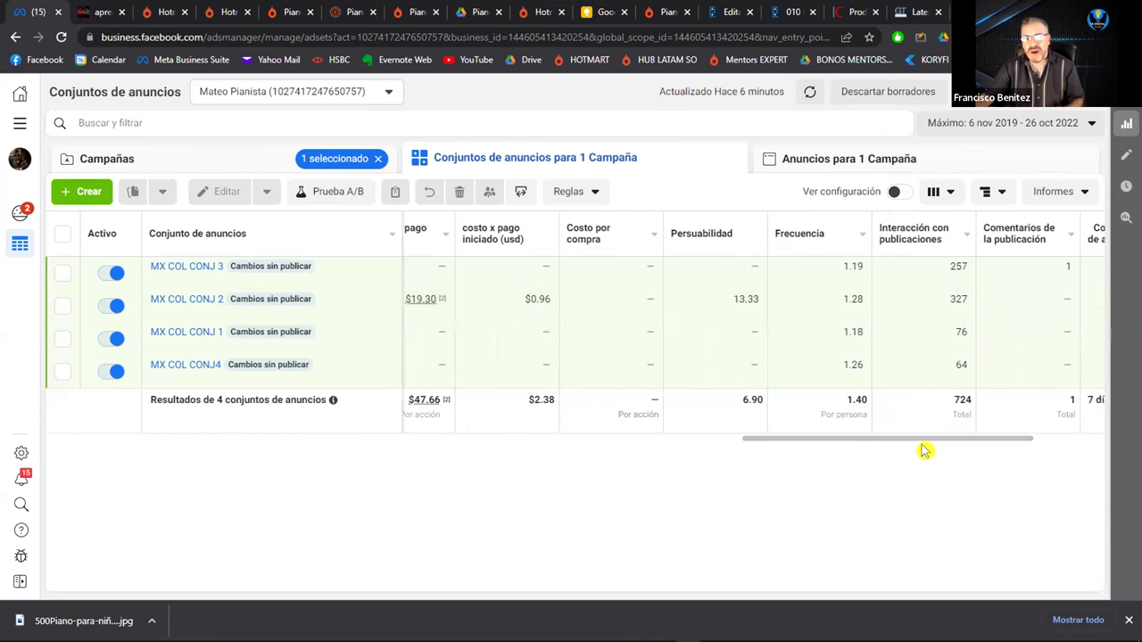
pyautogui.tripleClick(937, 439)
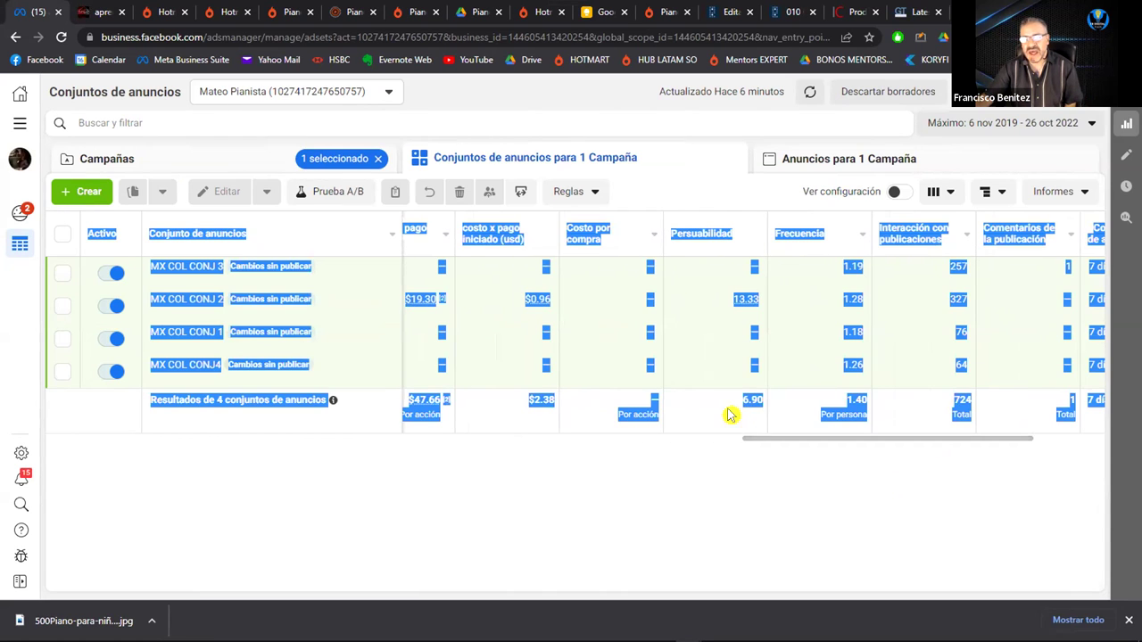
pyautogui.click(721, 368)
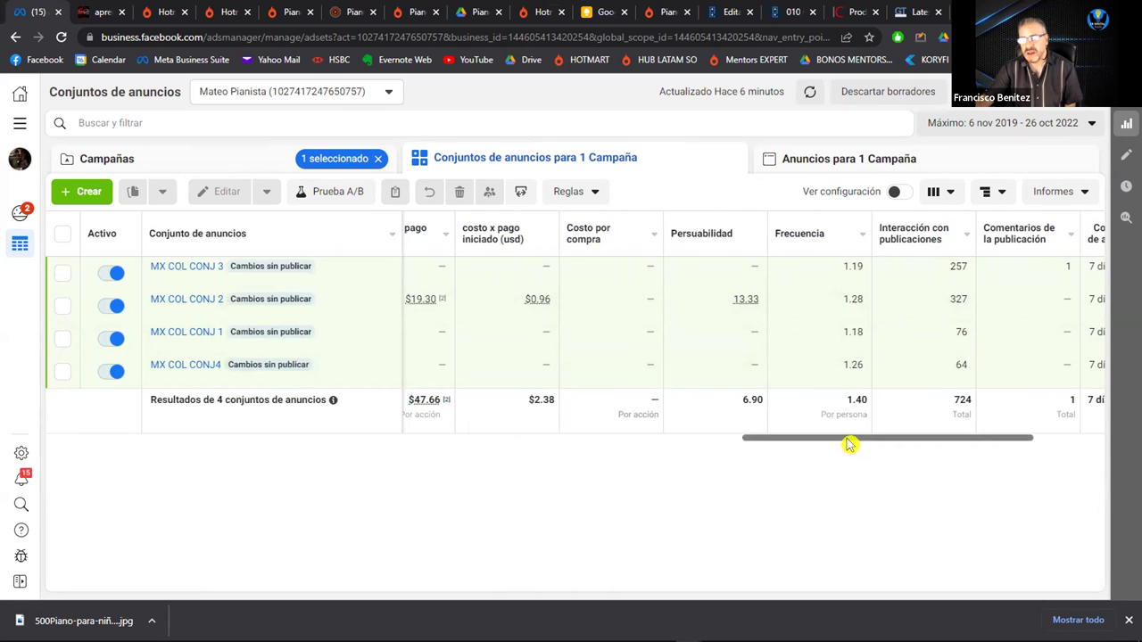
pyautogui.moveTo(851, 440); pyautogui.dragTo(900, 440)
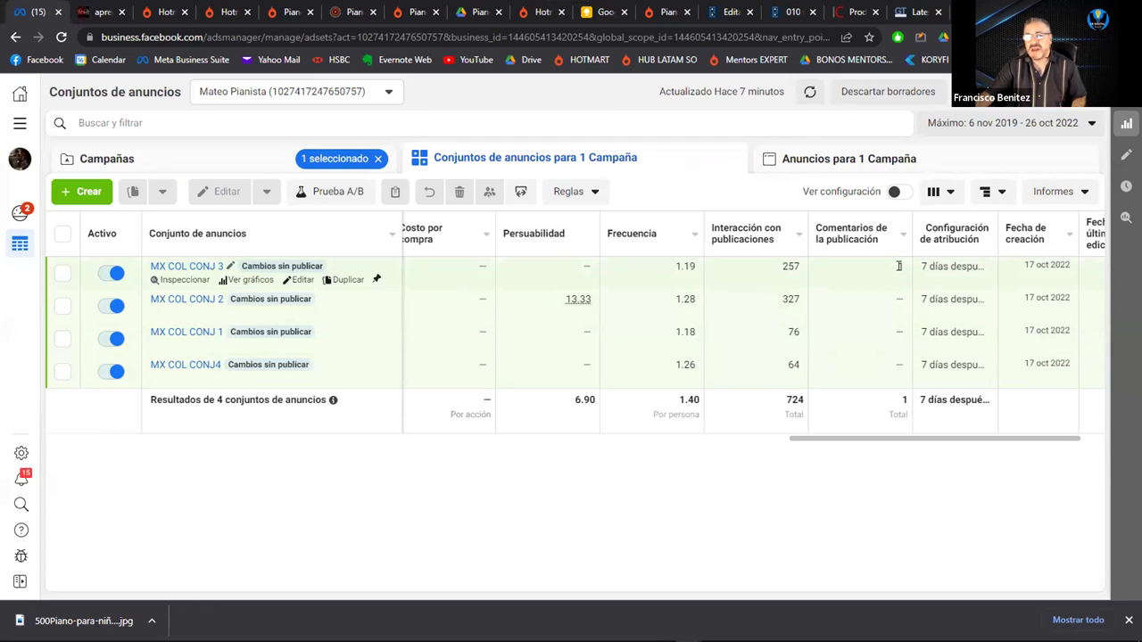
pyautogui.click(298, 280)
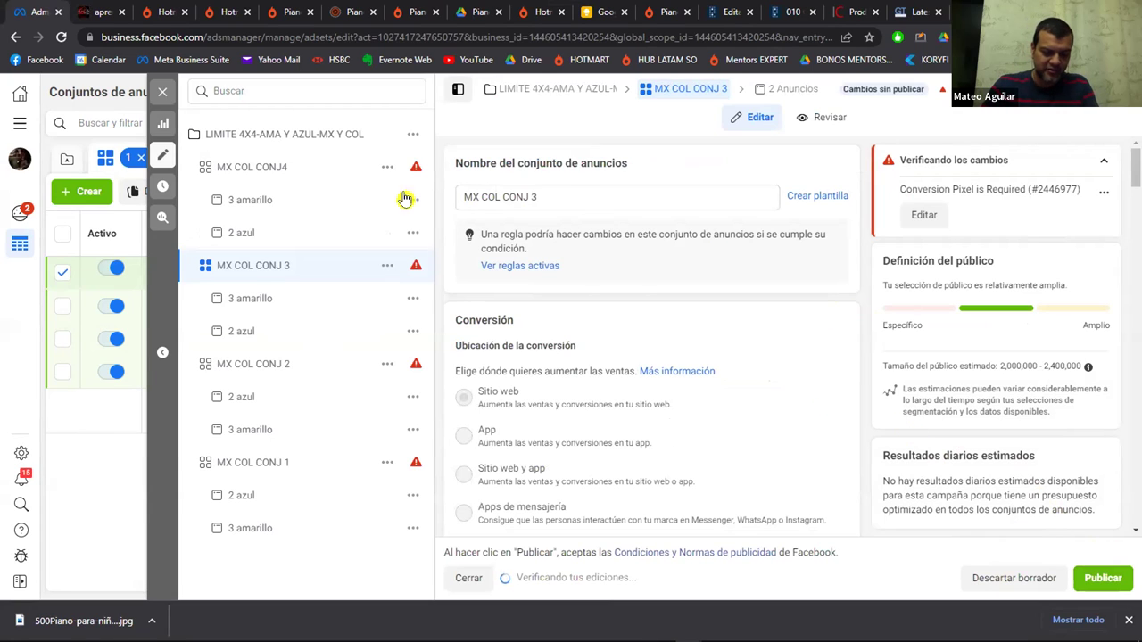
# Close the editor, publish the drafts for all 4 ad sets, and deselect MX COL CONJ 3.
pyautogui.click(215, 138)
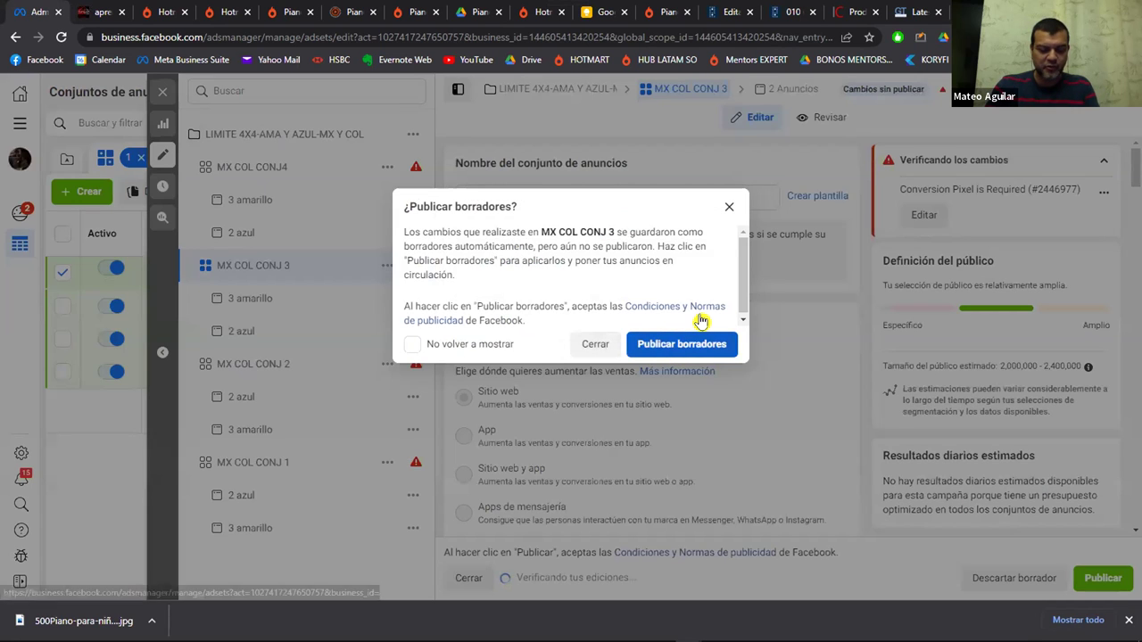
pyautogui.press('Return')
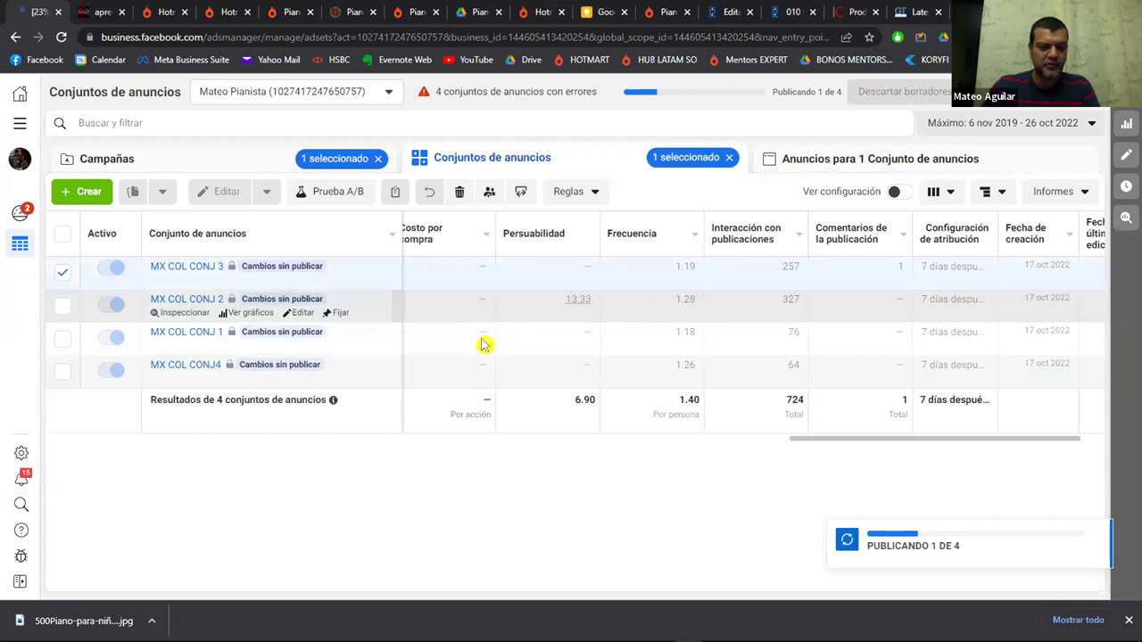
pyautogui.click(64, 275)
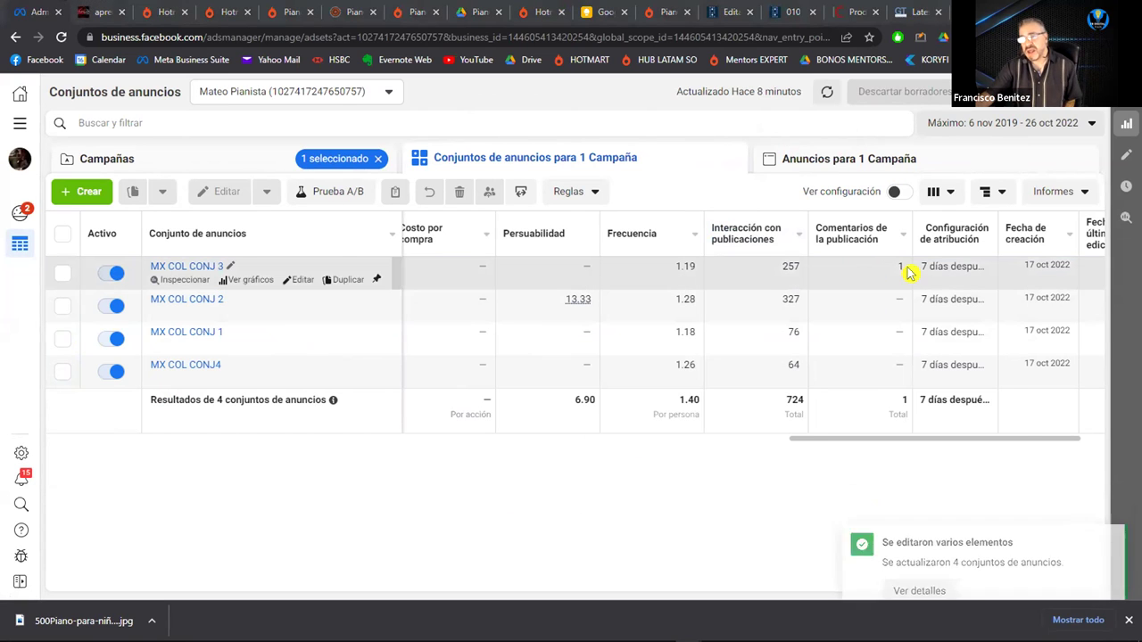
pyautogui.click(192, 166)
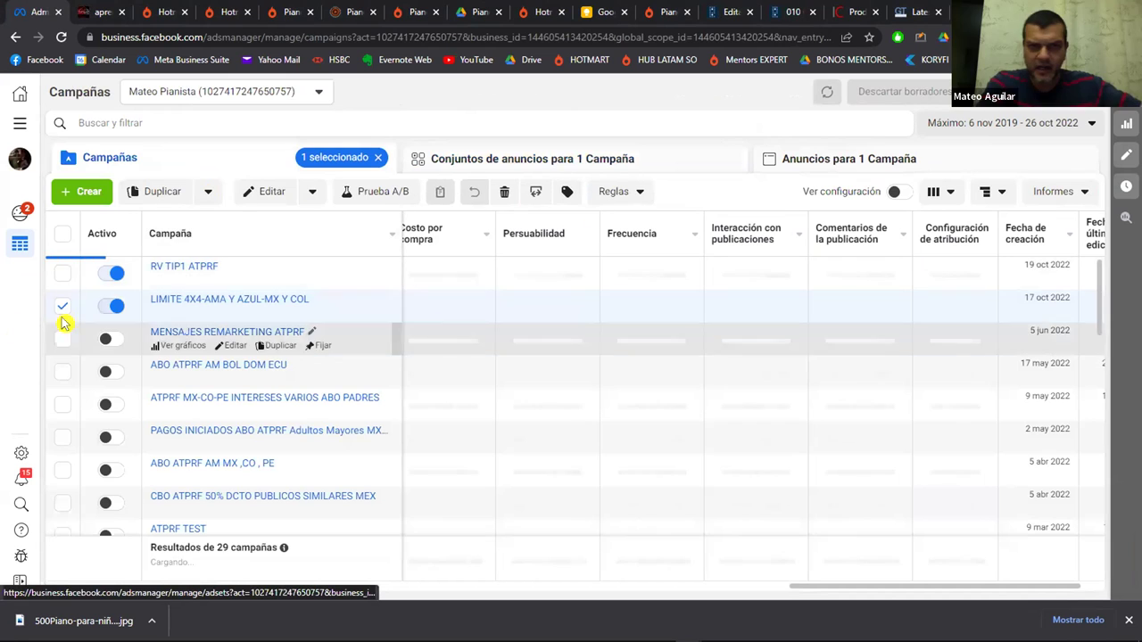
pyautogui.click(63, 306)
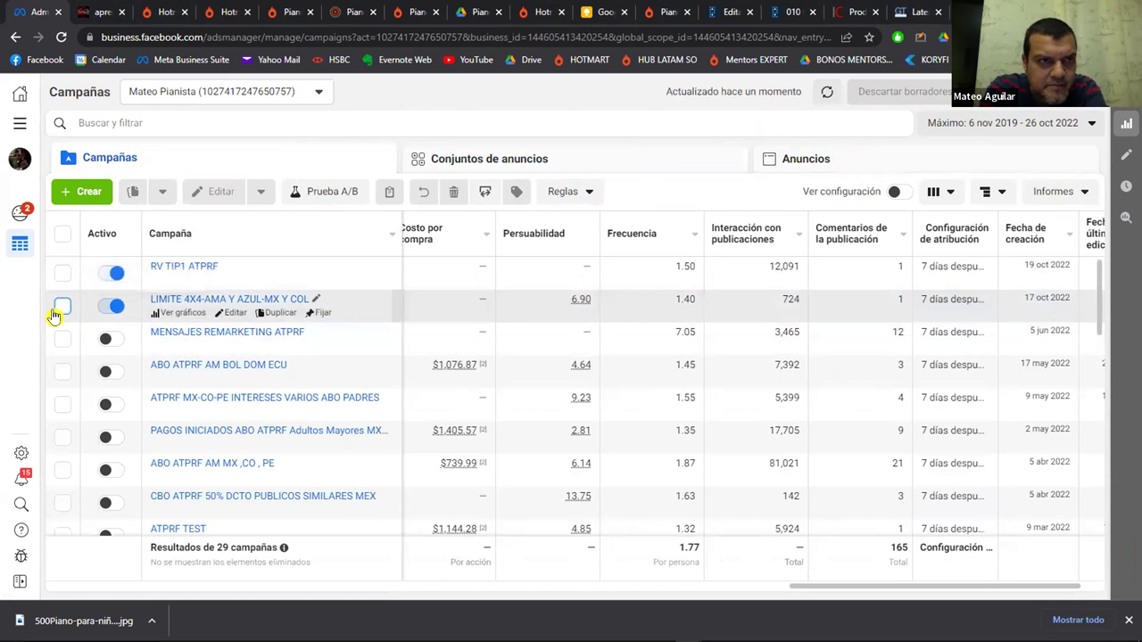
pyautogui.click(62, 308)
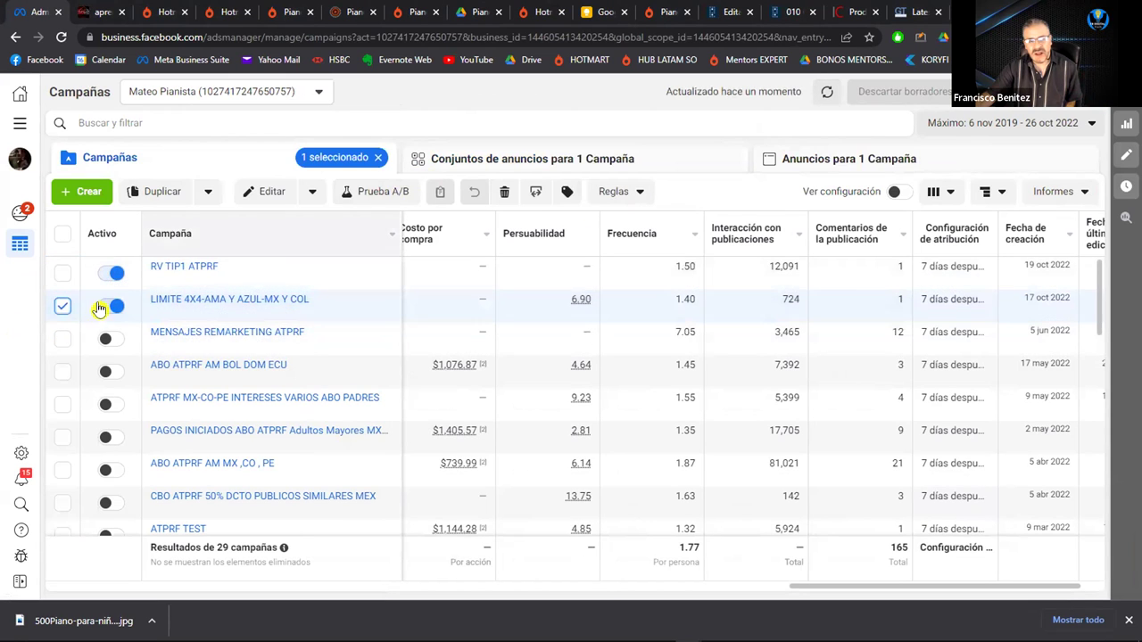
pyautogui.click(538, 159)
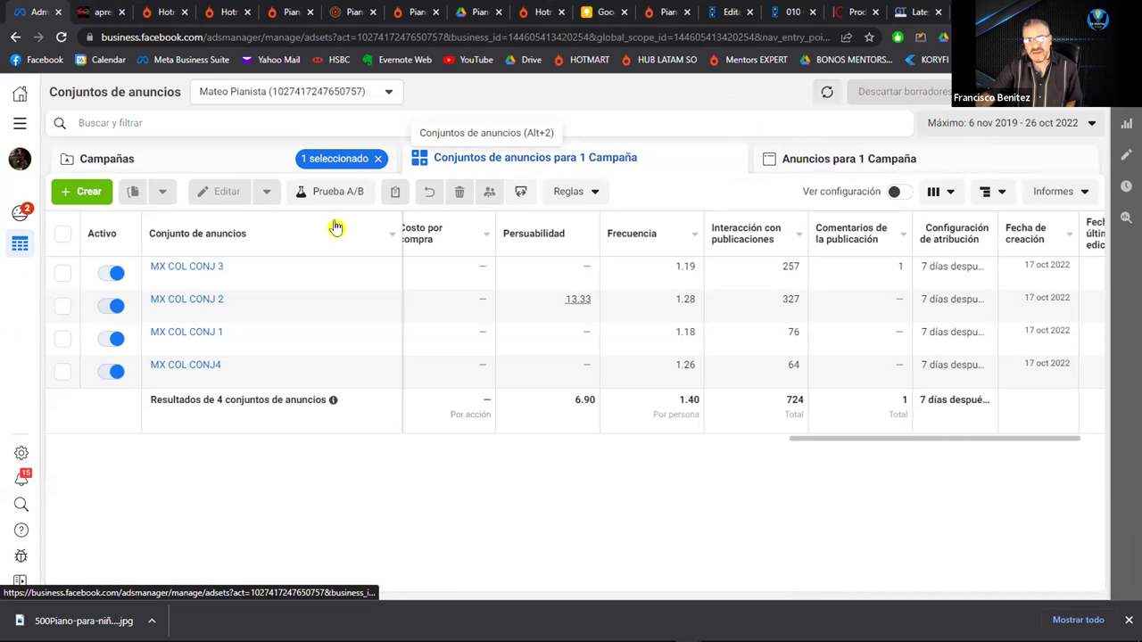
pyautogui.click(887, 160)
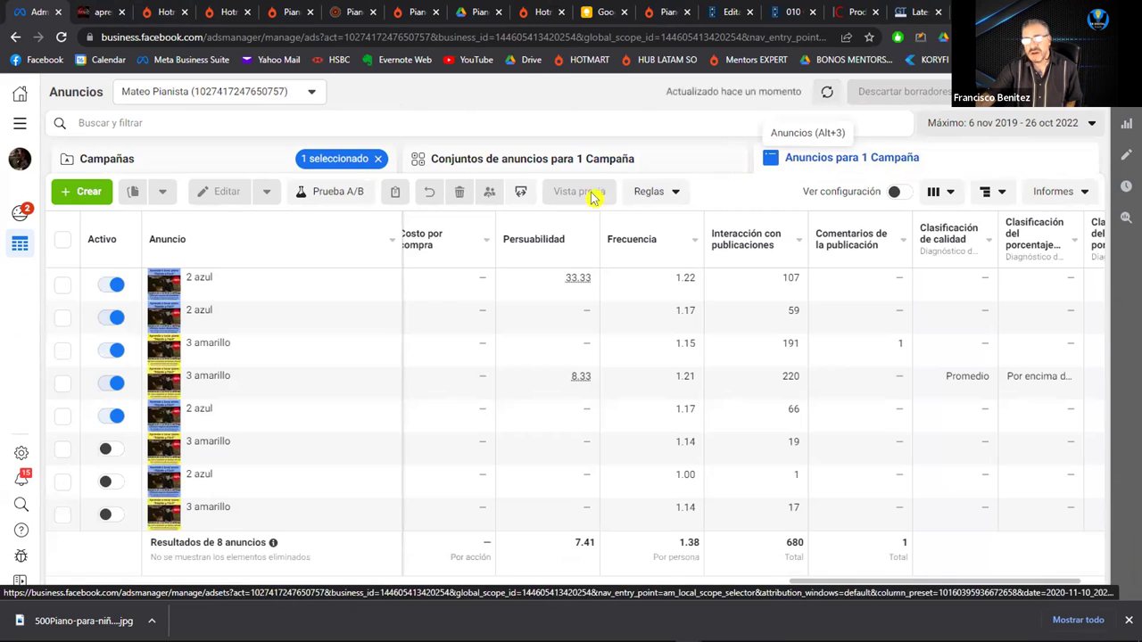
pyautogui.moveTo(242, 291)
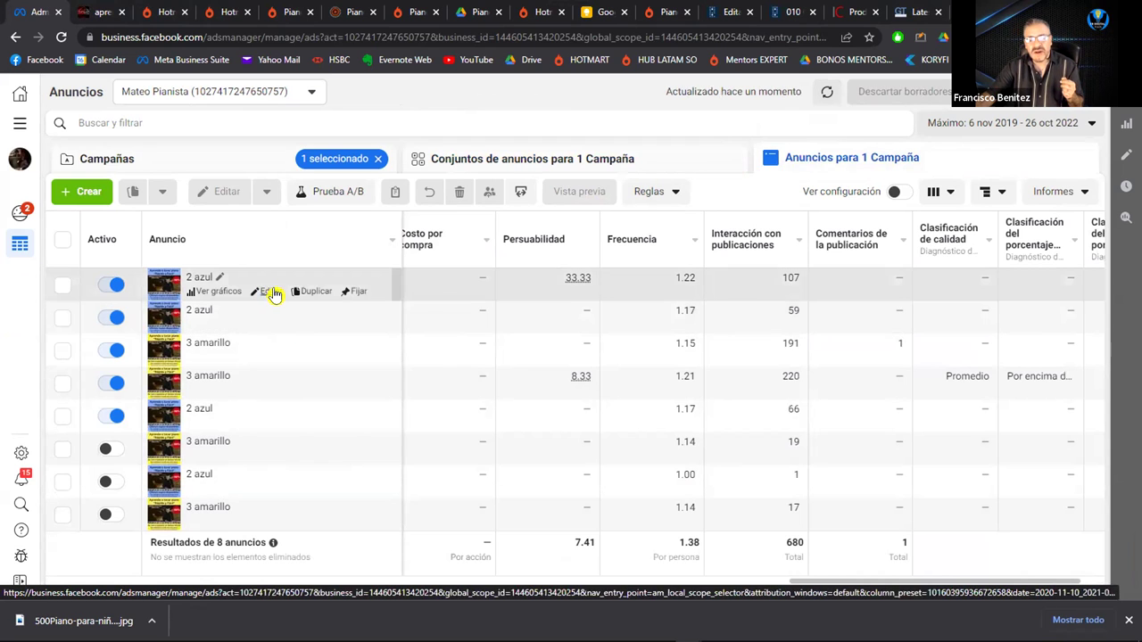
pyautogui.click(680, 166)
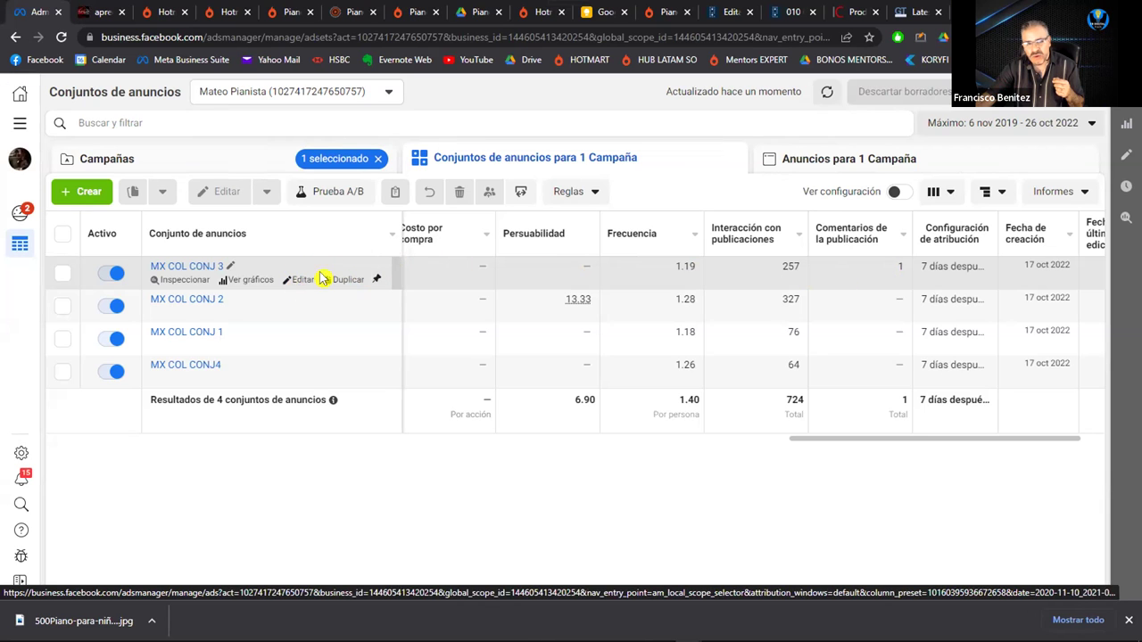
# Select MX COL CONJ 3, list its ads, and open '3 amarillo' for editing.
pyautogui.click(297, 281)
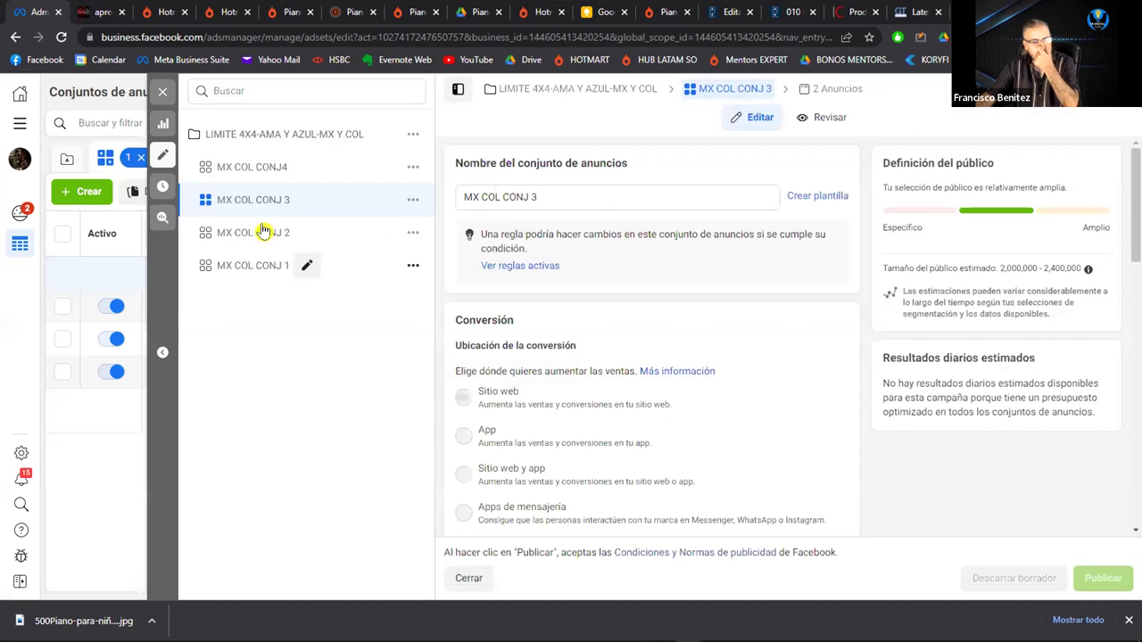
pyautogui.click(172, 93)
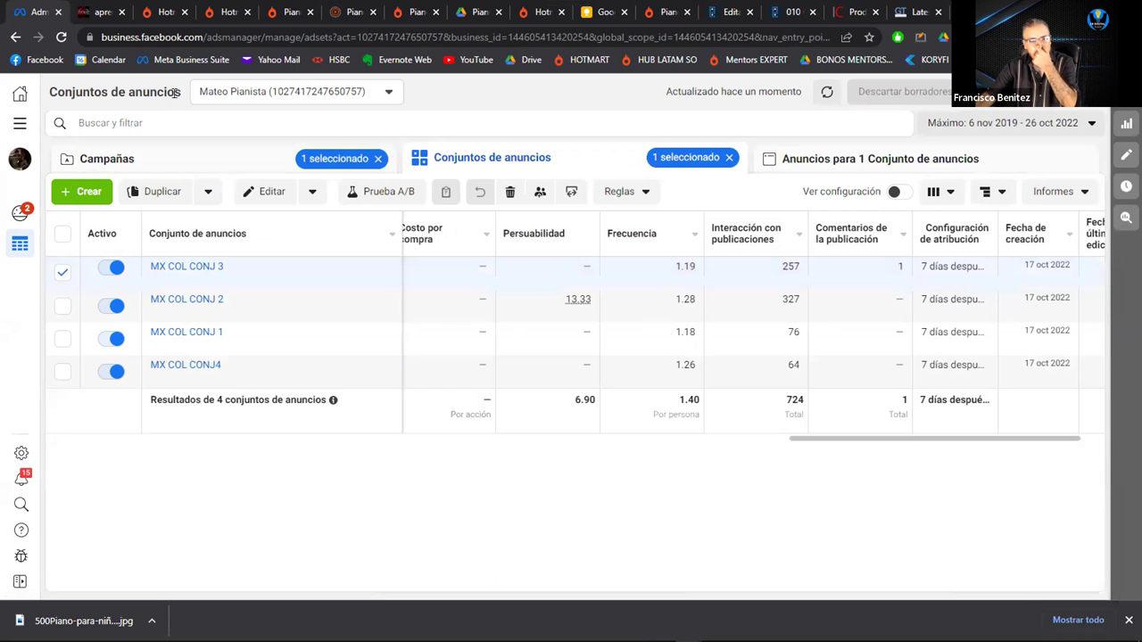
pyautogui.click(794, 161)
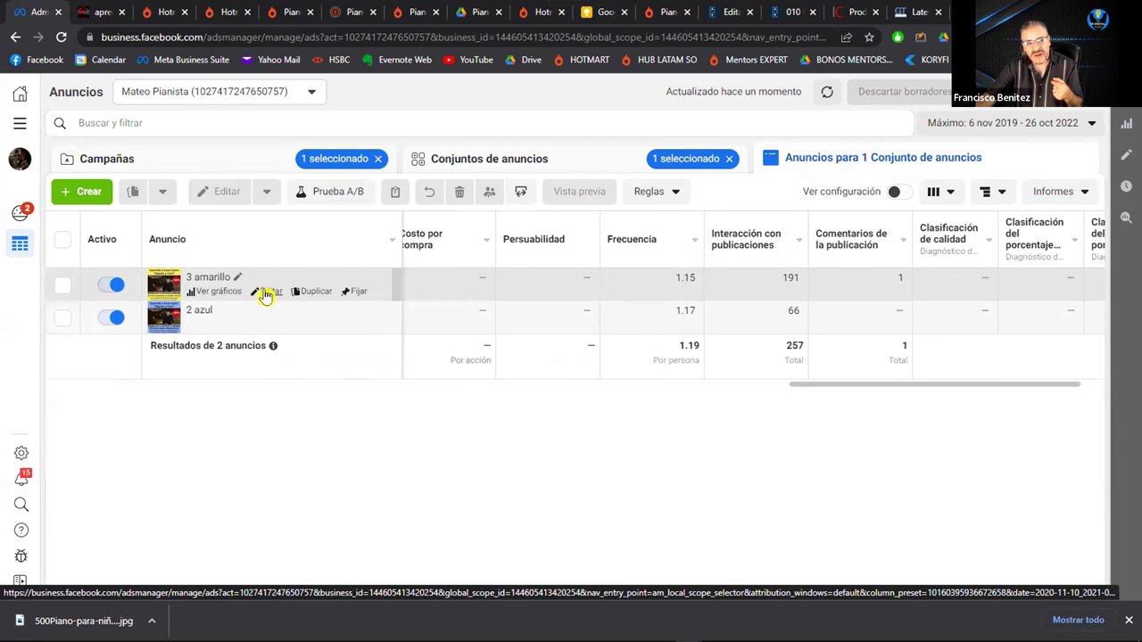
pyautogui.click(265, 296)
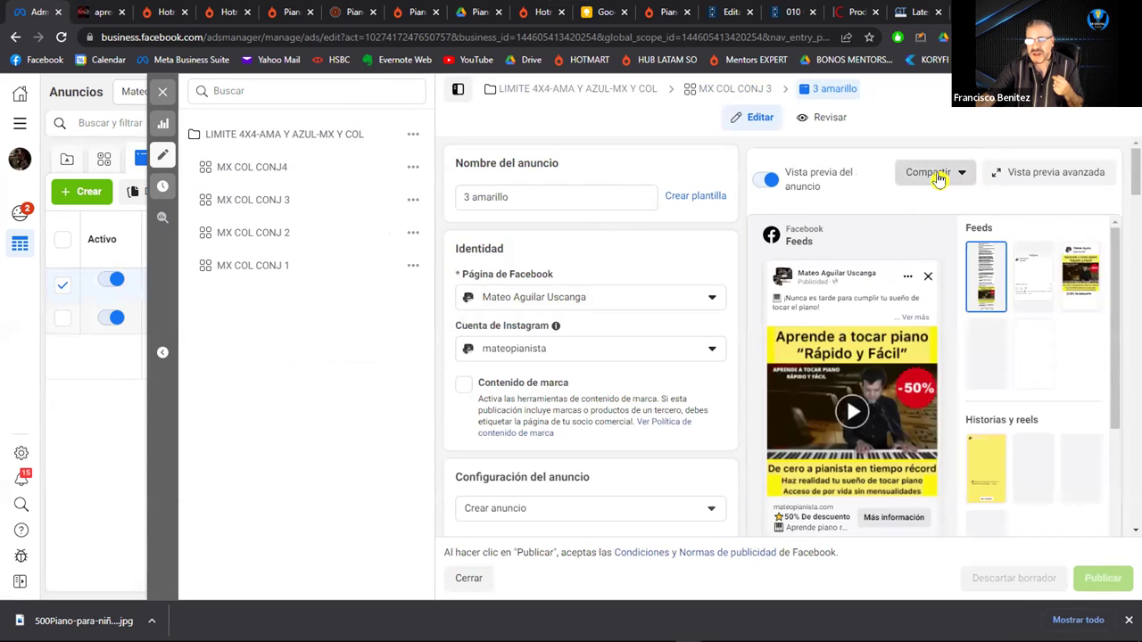
# Open the ad as 'Publicación de Facebook con comentarios' from its share options.
pyautogui.click(935, 176)
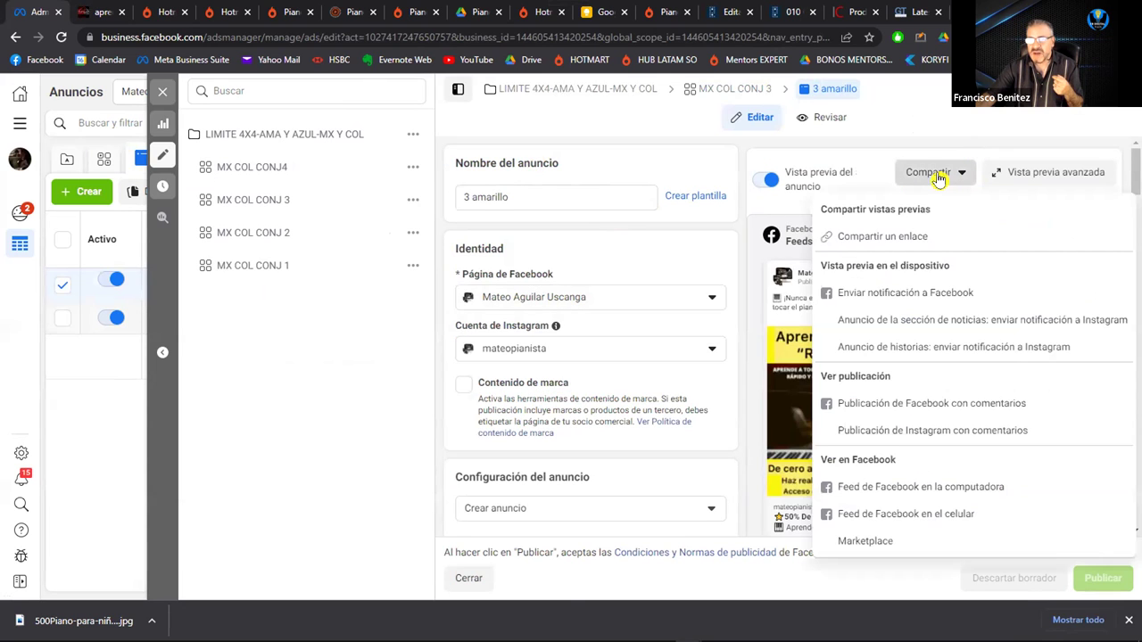
pyautogui.click(914, 404)
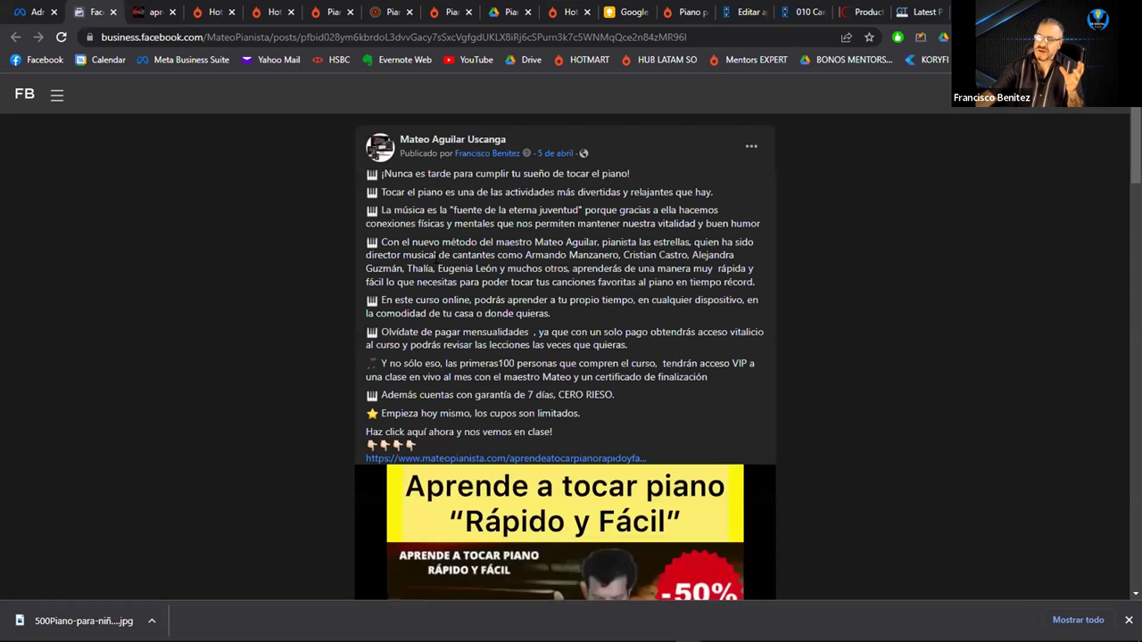
# Scroll through the ad post's piano-course copy, video and reactions.
pyautogui.scroll(-4, 431, 256)
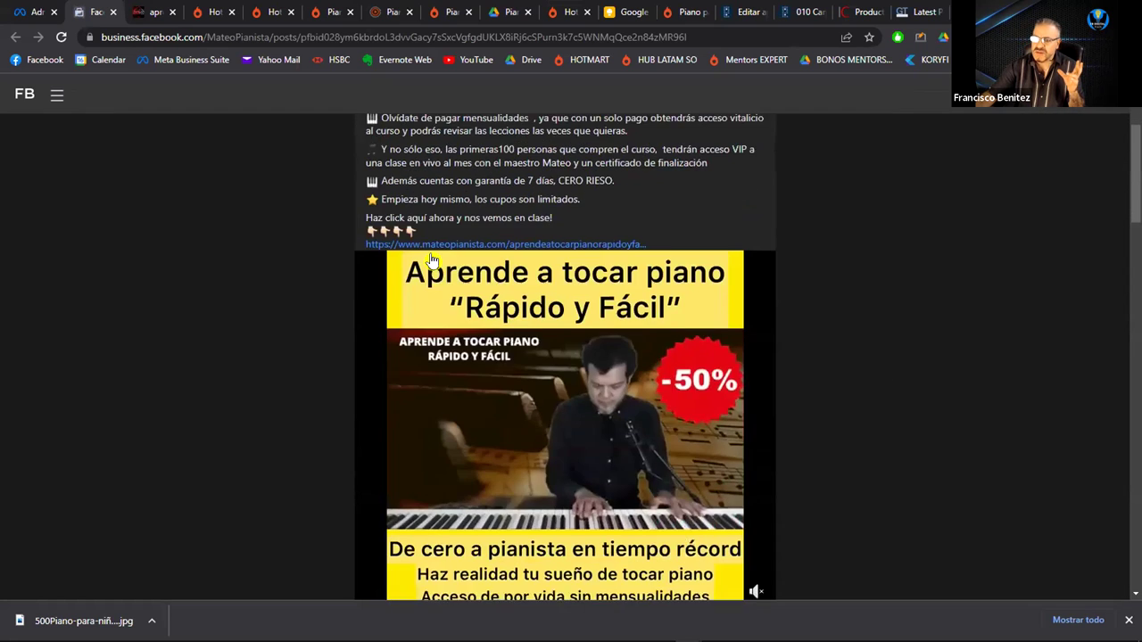
pyautogui.scroll(-2, 431, 261)
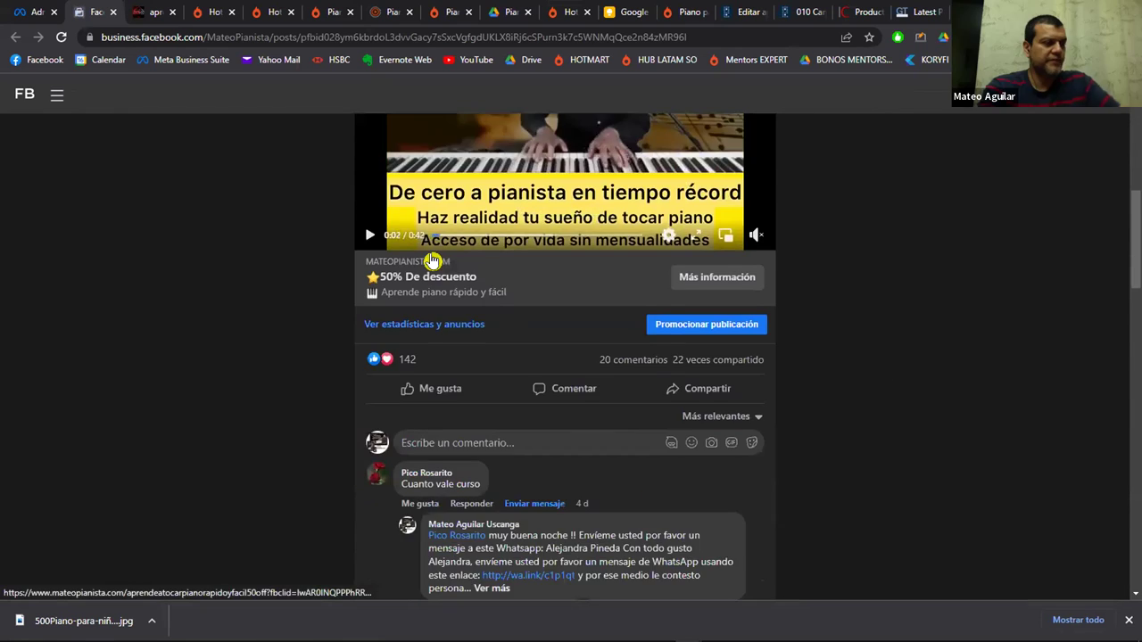
pyautogui.scroll(-1, 433, 258)
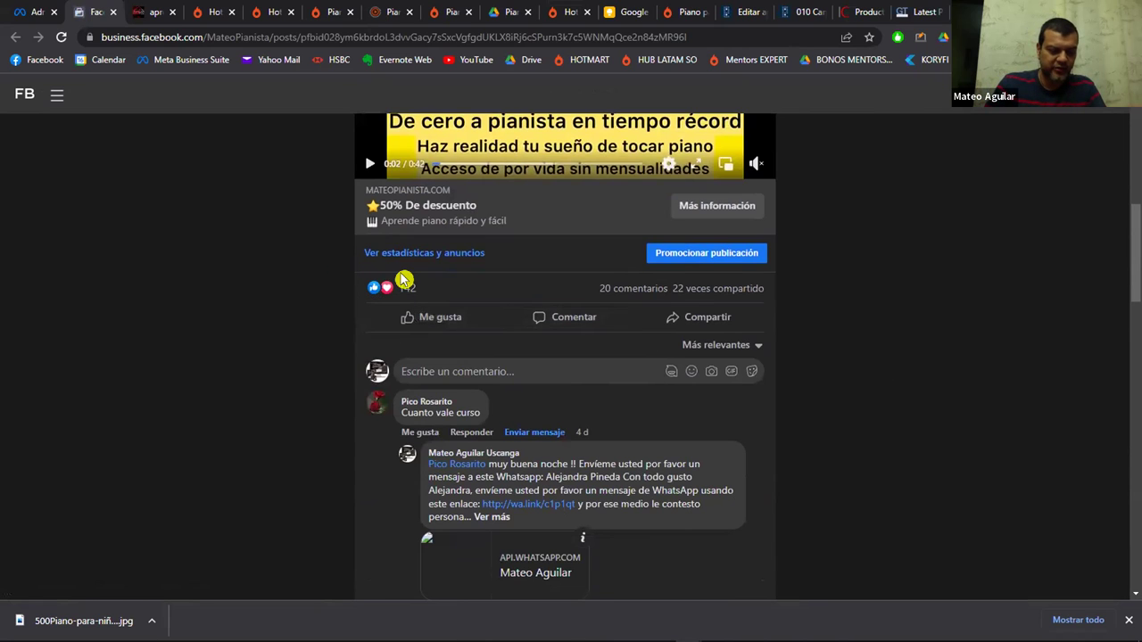
pyautogui.scroll(-1, 404, 280)
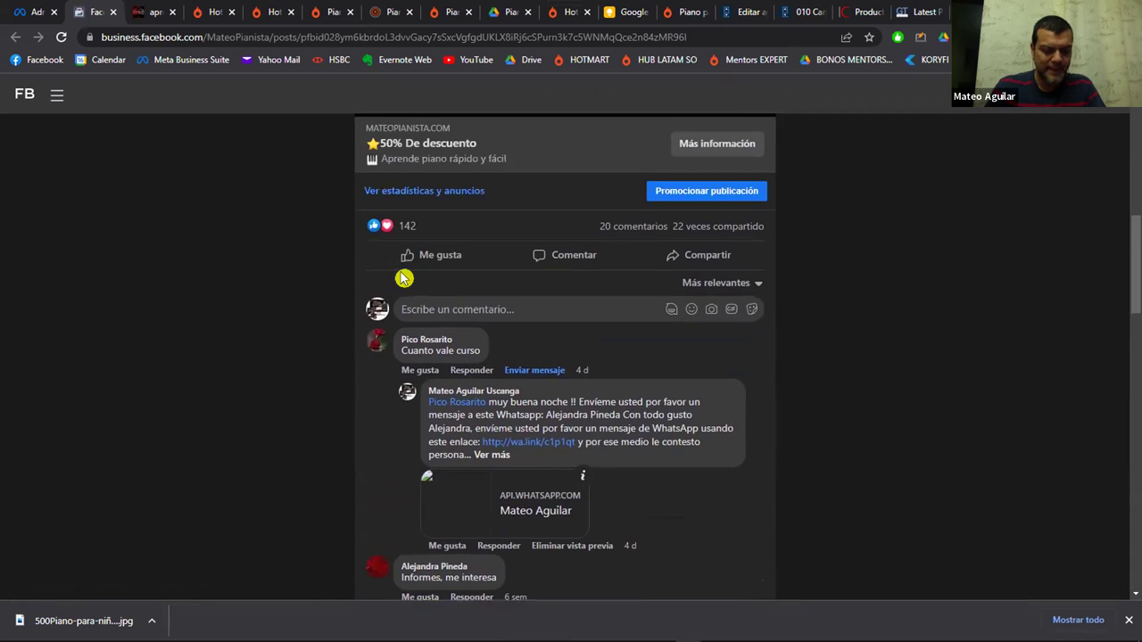
pyautogui.scroll(1, 405, 278)
pyautogui.moveTo(403, 300)
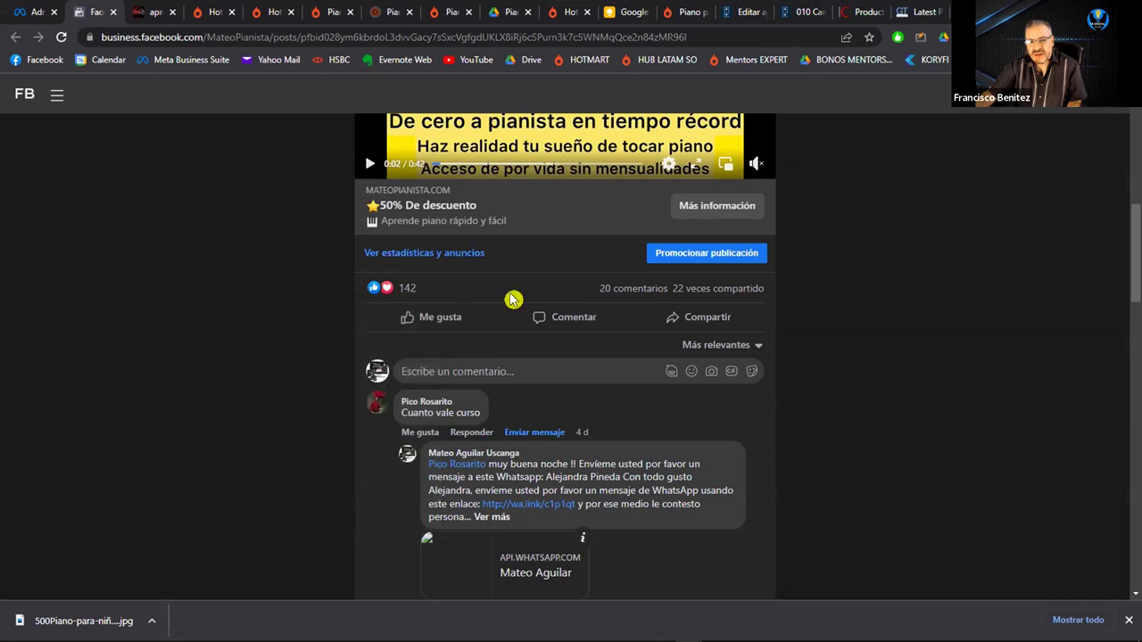
# Scroll down to the comments and choose Editar on the page's reply.
pyautogui.scroll(-1, 546, 385)
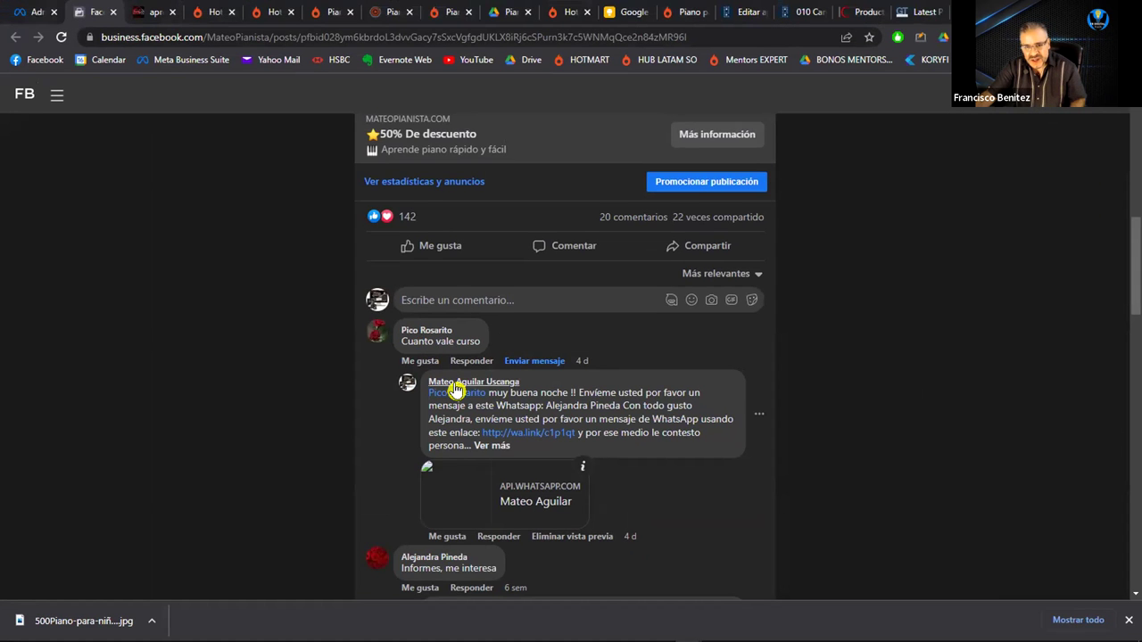
pyautogui.scroll(-2, 324, 359)
pyautogui.scroll(-1, 500, 419)
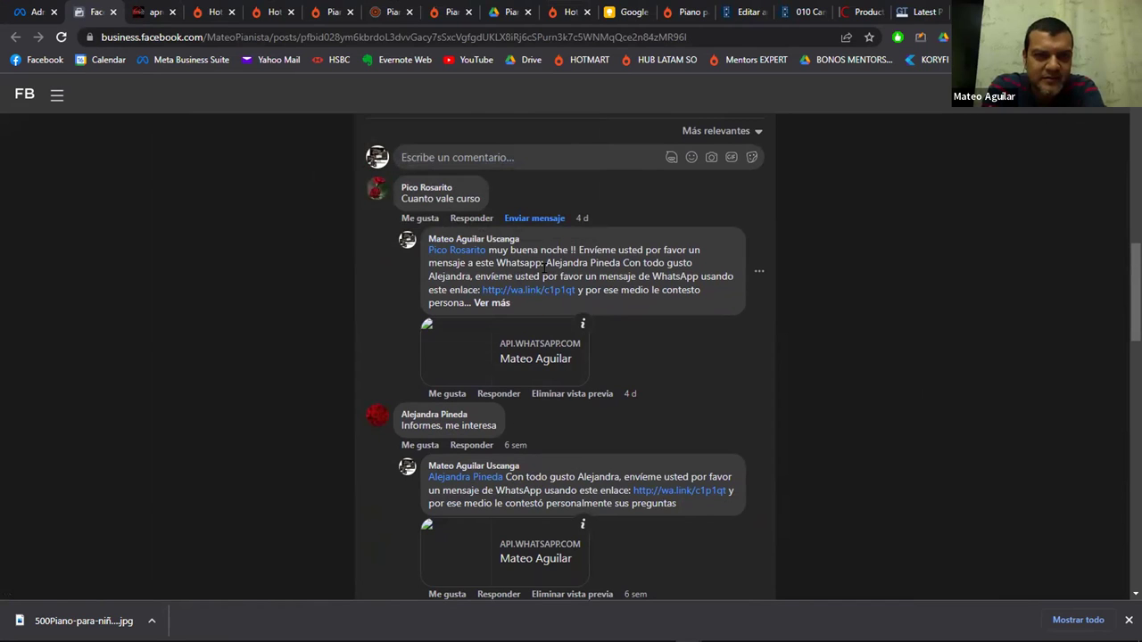
pyautogui.click(758, 271)
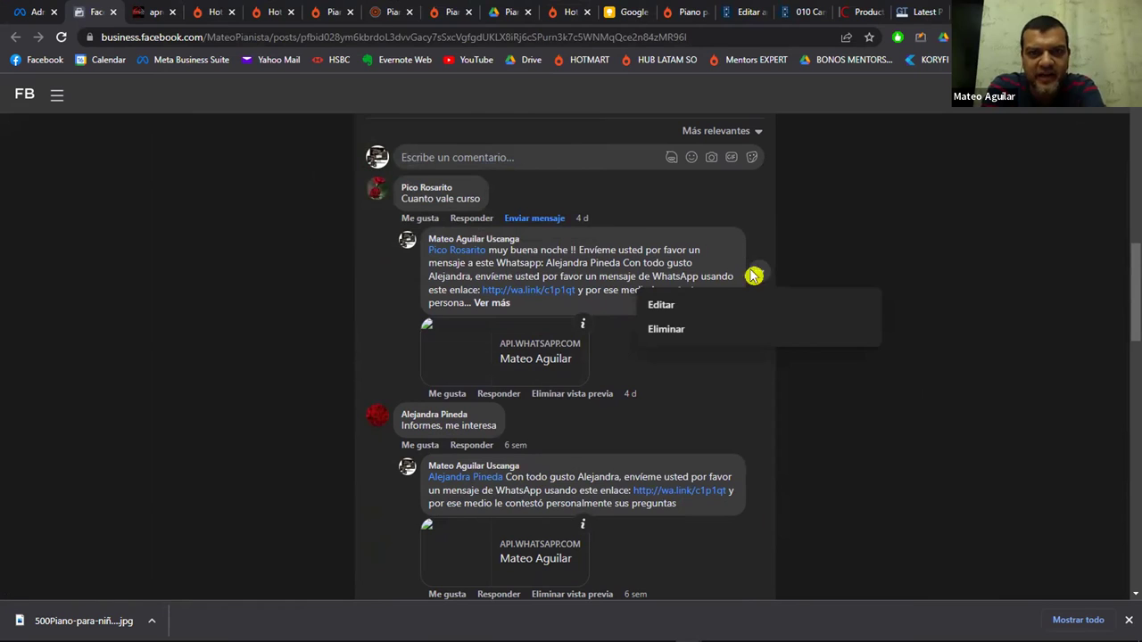
pyautogui.click(707, 309)
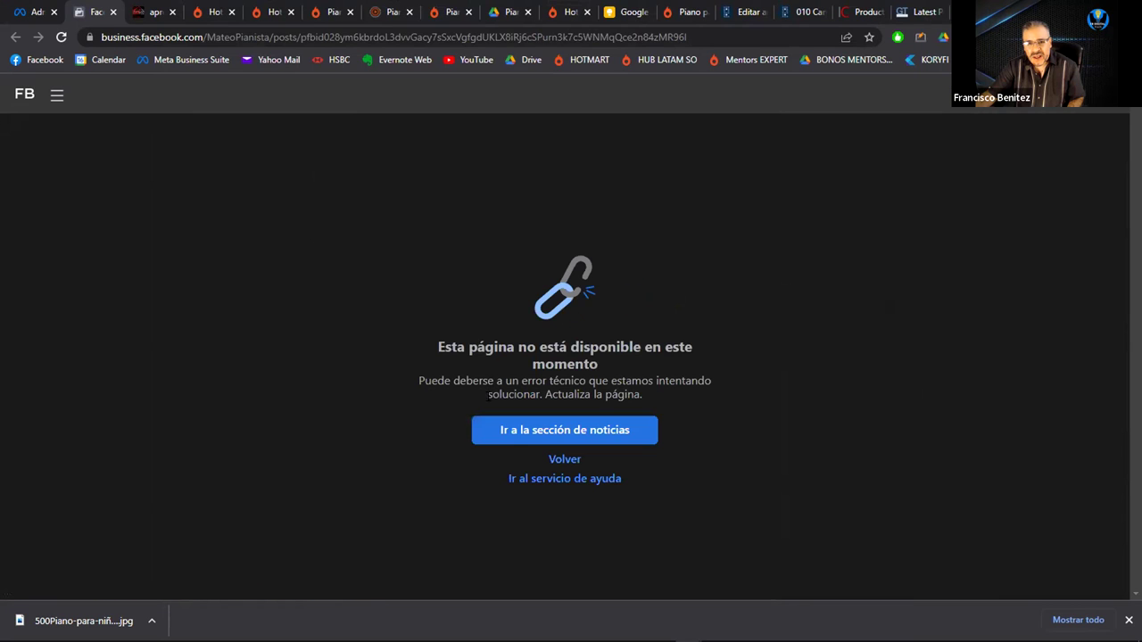
# Use 'Ir a la sección de noticias' to reach the Business Suite home with $350.21 spent.
pyautogui.click(586, 432)
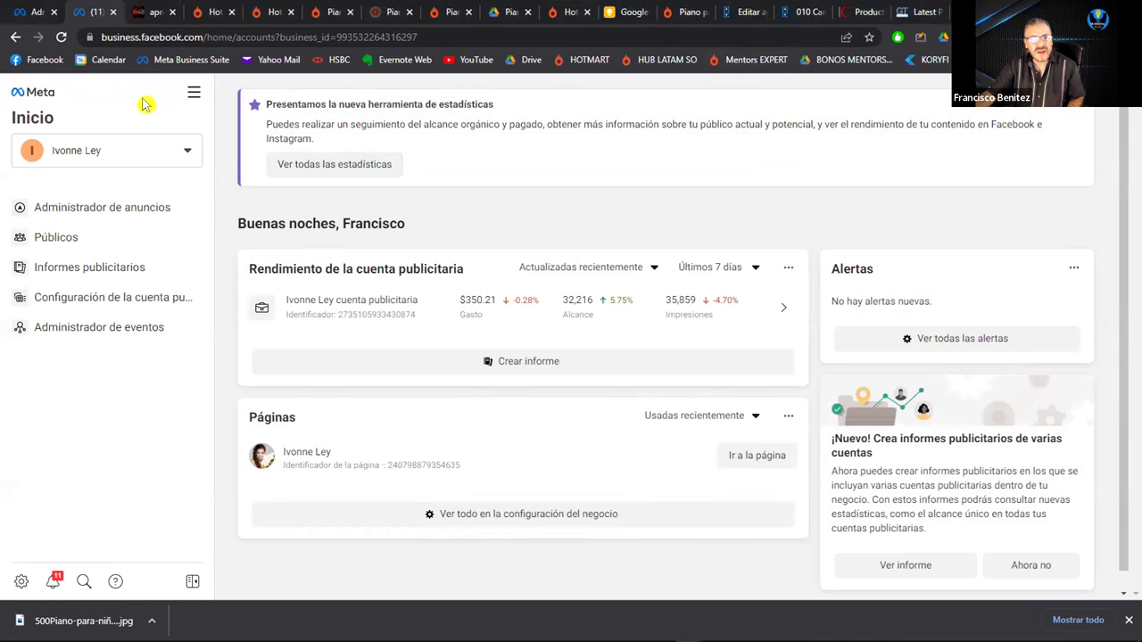
# Back in Ads Manager, step through Campañas, Conjuntos and Anuncios to reopen the '3 amarillo' ad editor.
pyautogui.click(34, 14)
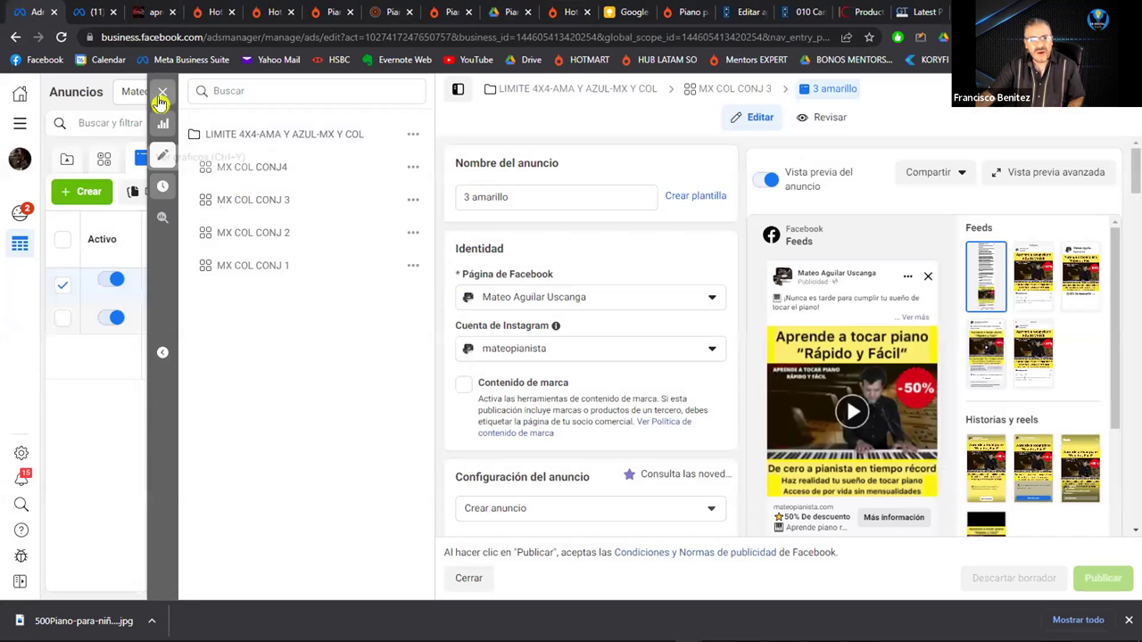
pyautogui.click(163, 94)
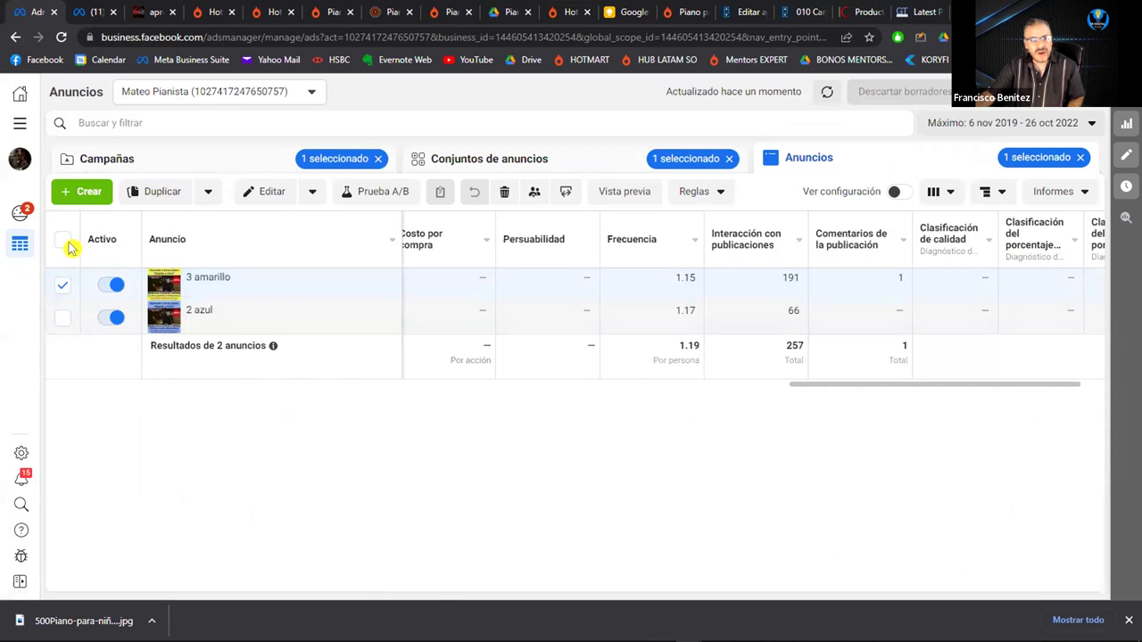
pyautogui.click(59, 285)
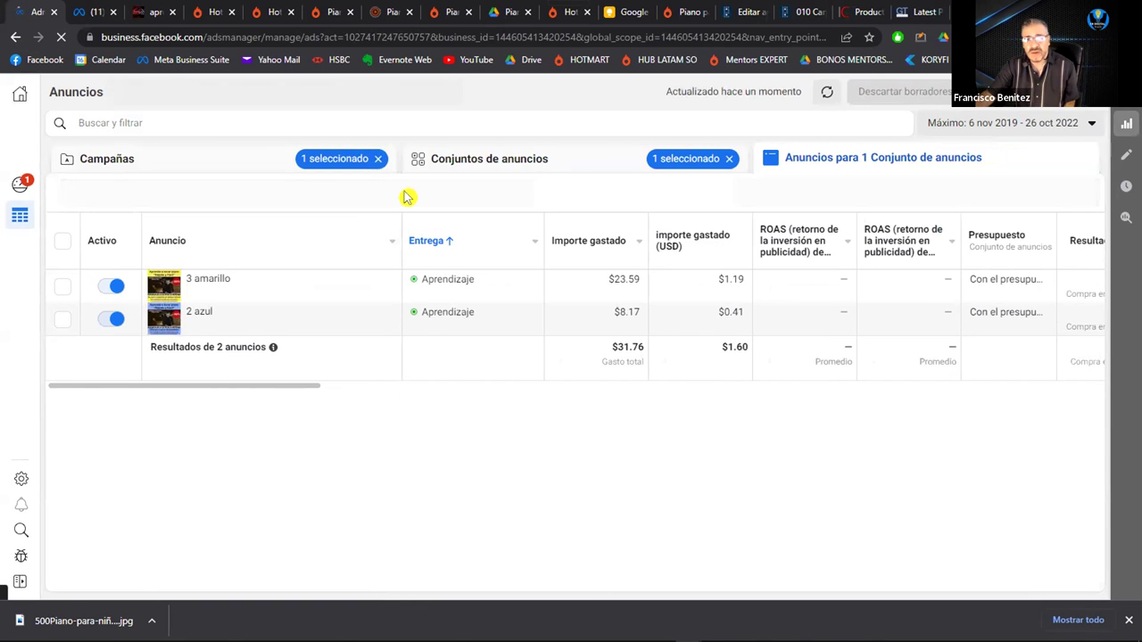
pyautogui.click(211, 167)
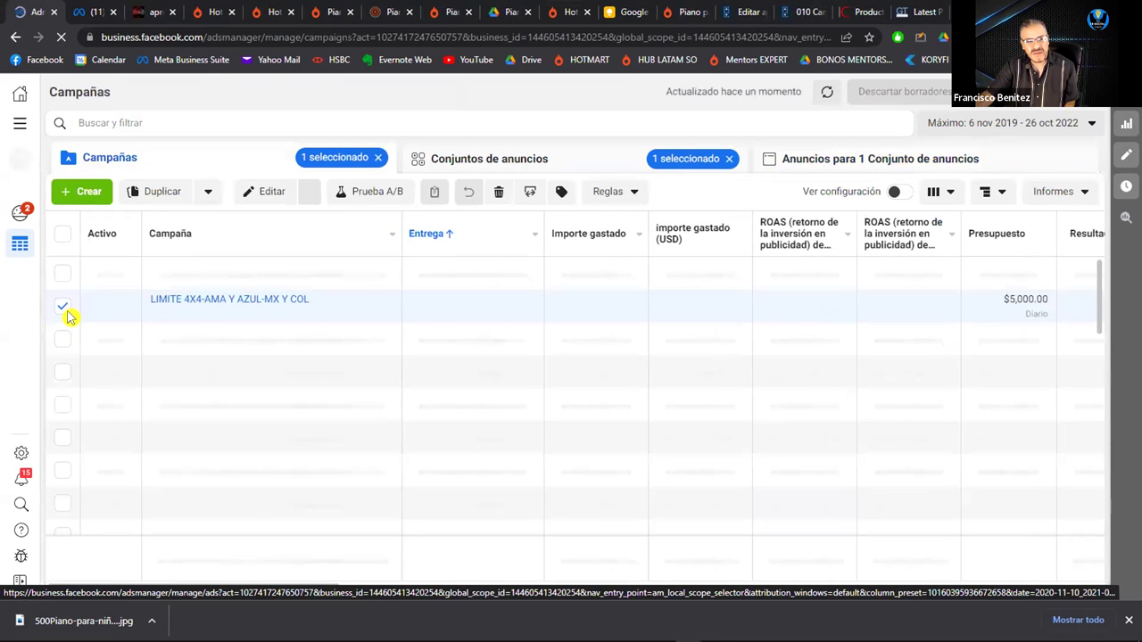
pyautogui.click(473, 161)
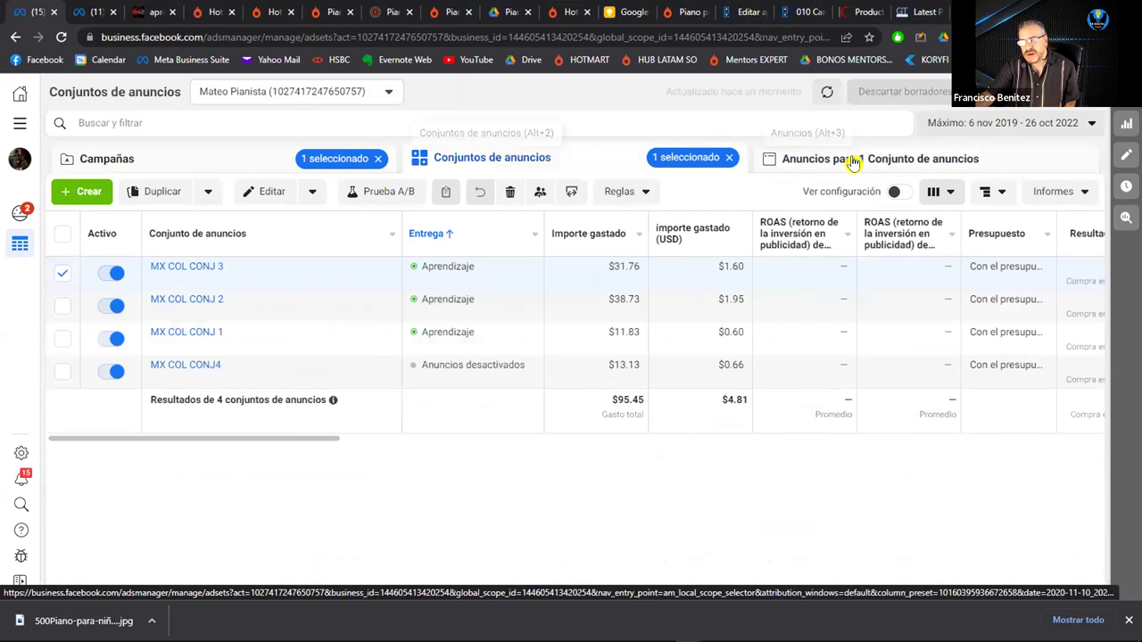
pyautogui.click(854, 161)
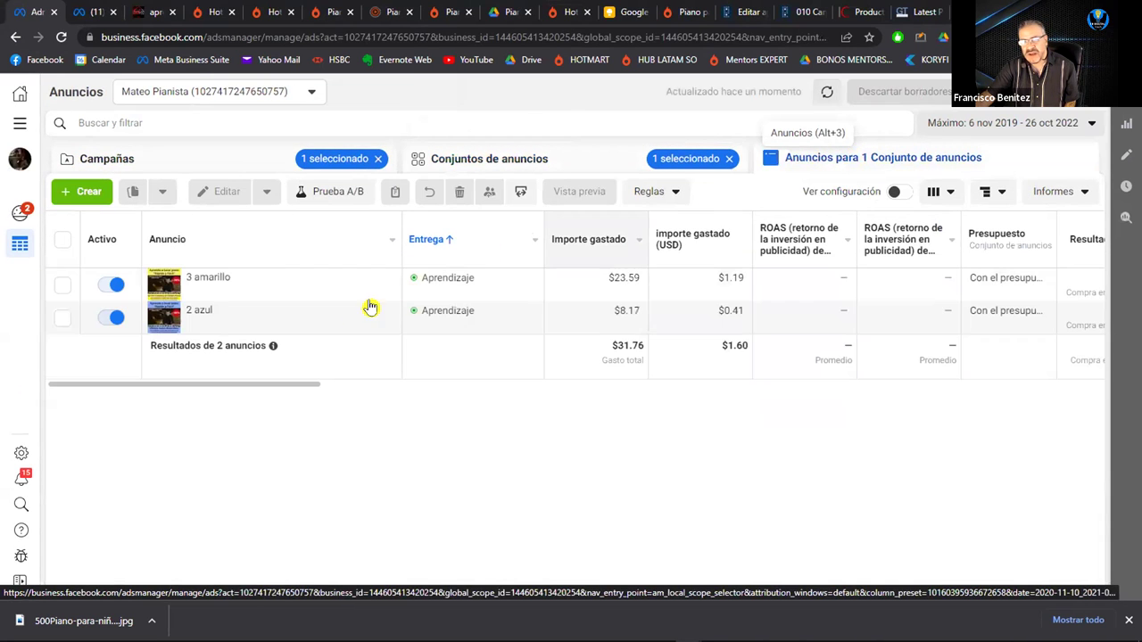
pyautogui.moveTo(306, 385); pyautogui.dragTo(1107, 402)
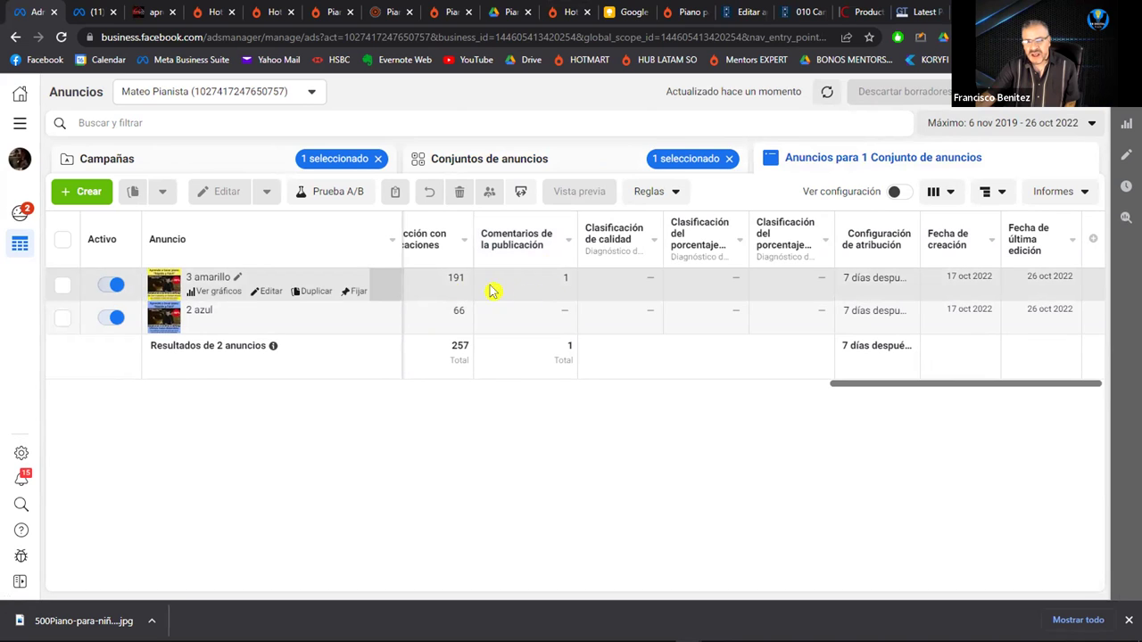
pyautogui.click(265, 293)
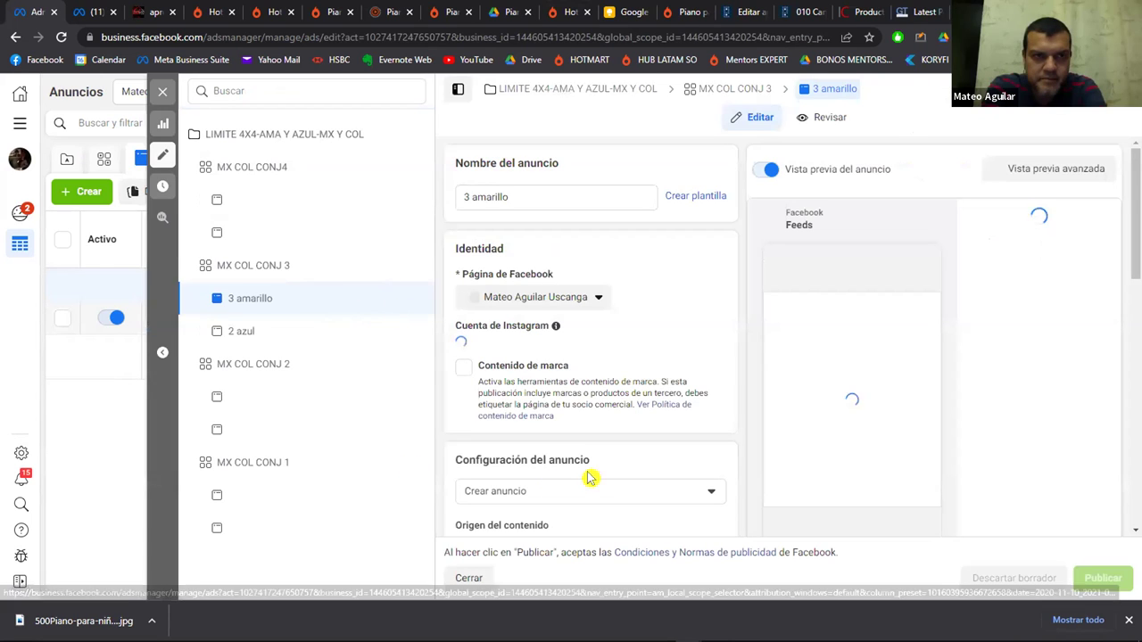
# From the 3 amarillo ad preview, open its 'Publicación de Facebook con comentarios' in a new tab.
pyautogui.click(949, 172)
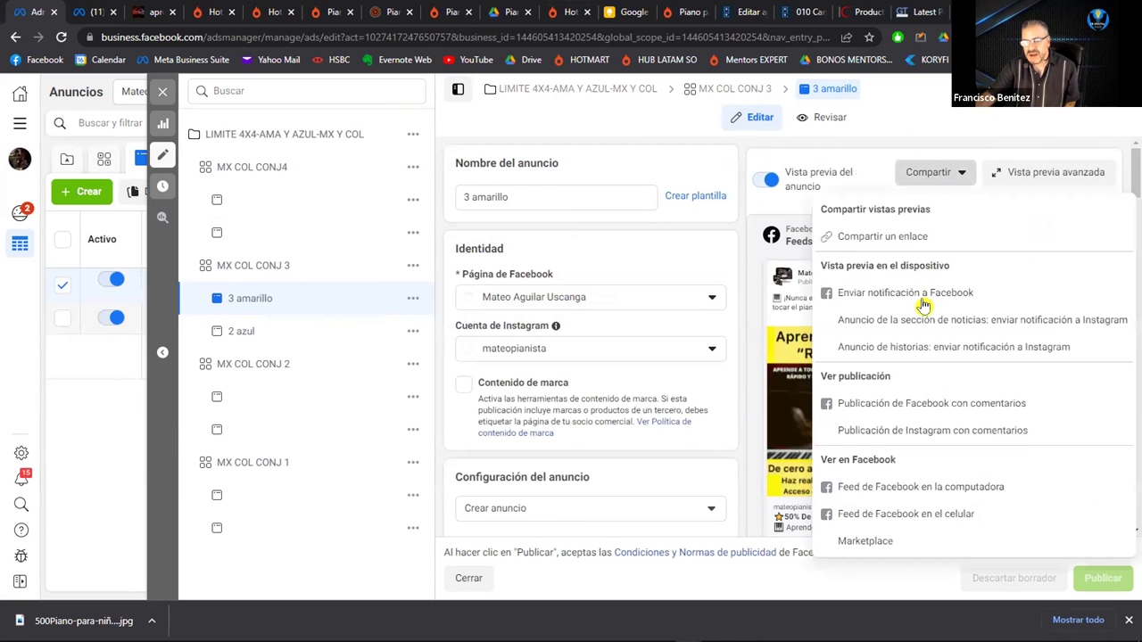
pyautogui.click(935, 404)
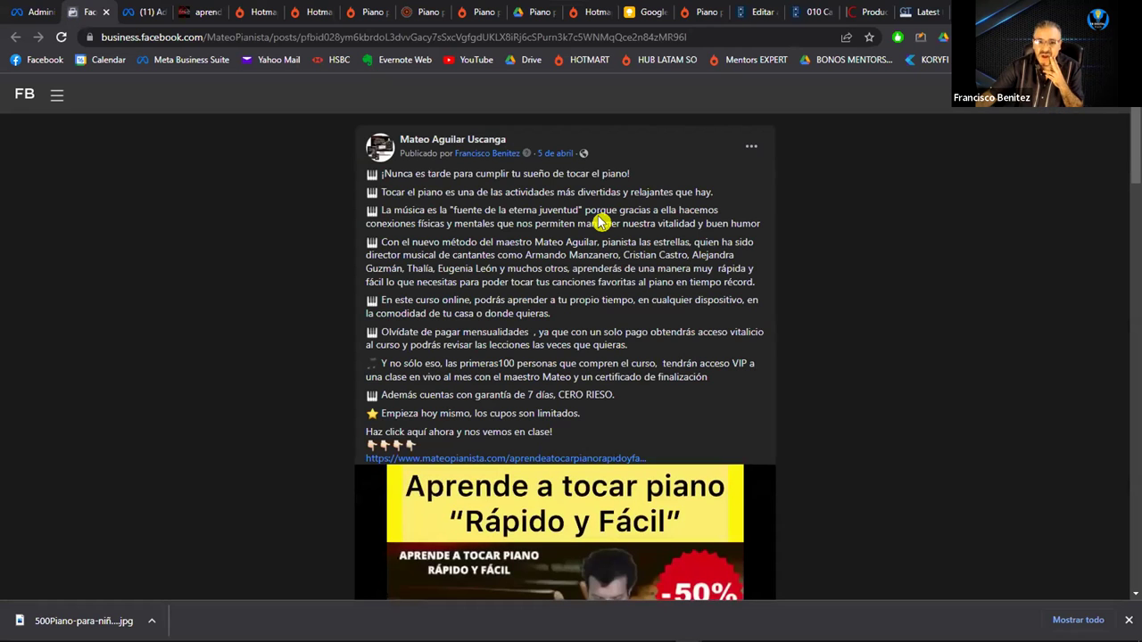
pyautogui.scroll(-3, 599, 220)
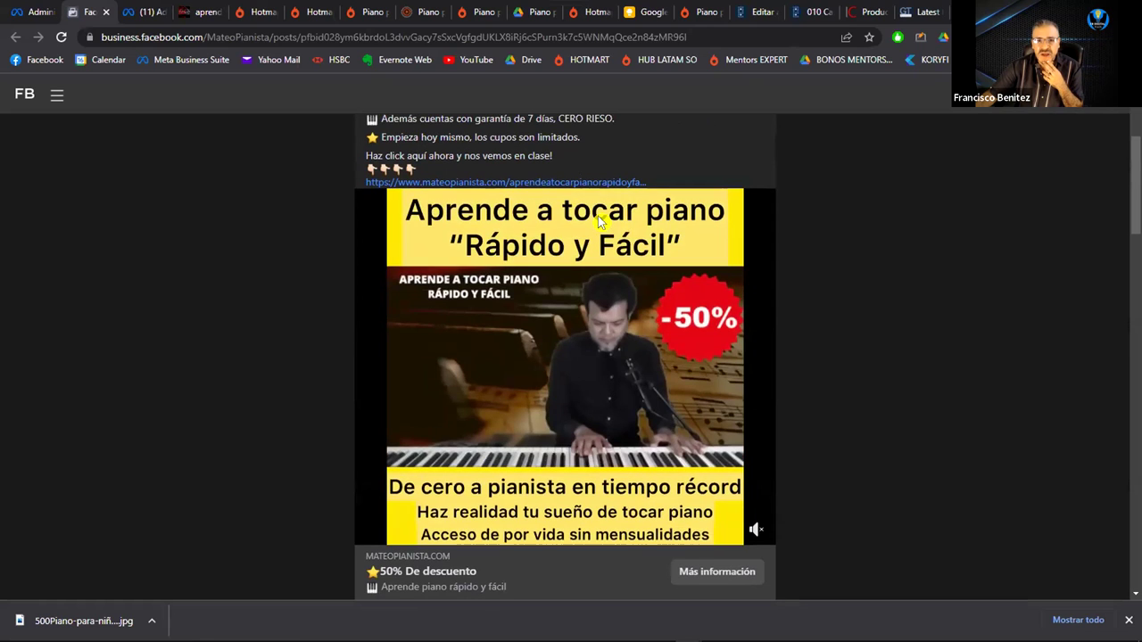
pyautogui.scroll(3, 694, 196)
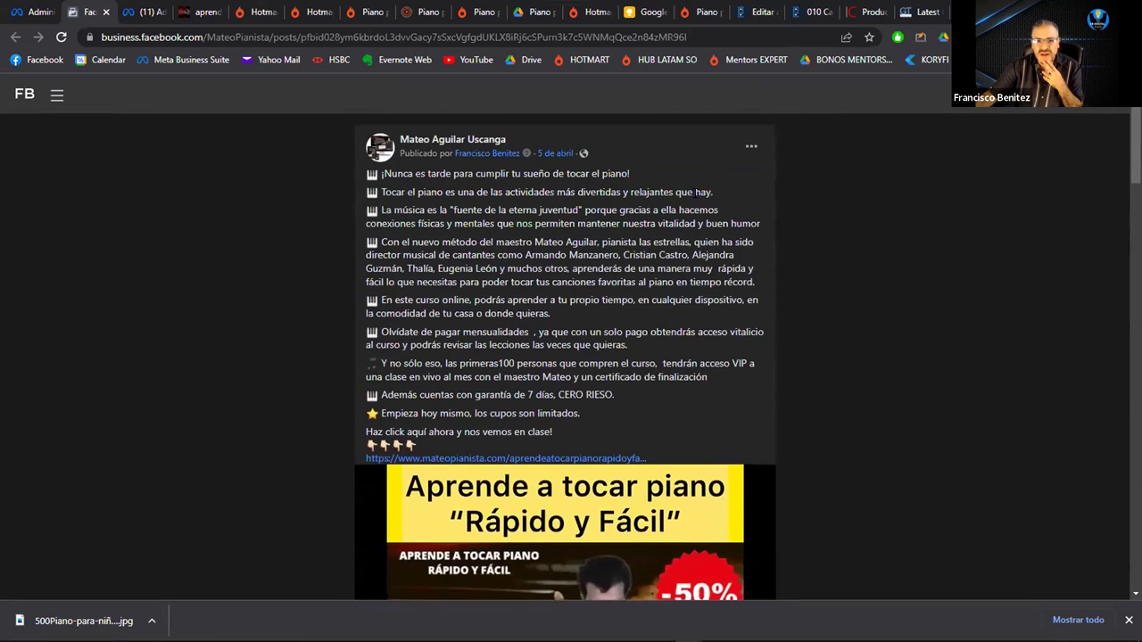
pyautogui.scroll(-3, 695, 203)
pyautogui.scroll(-8, 694, 197)
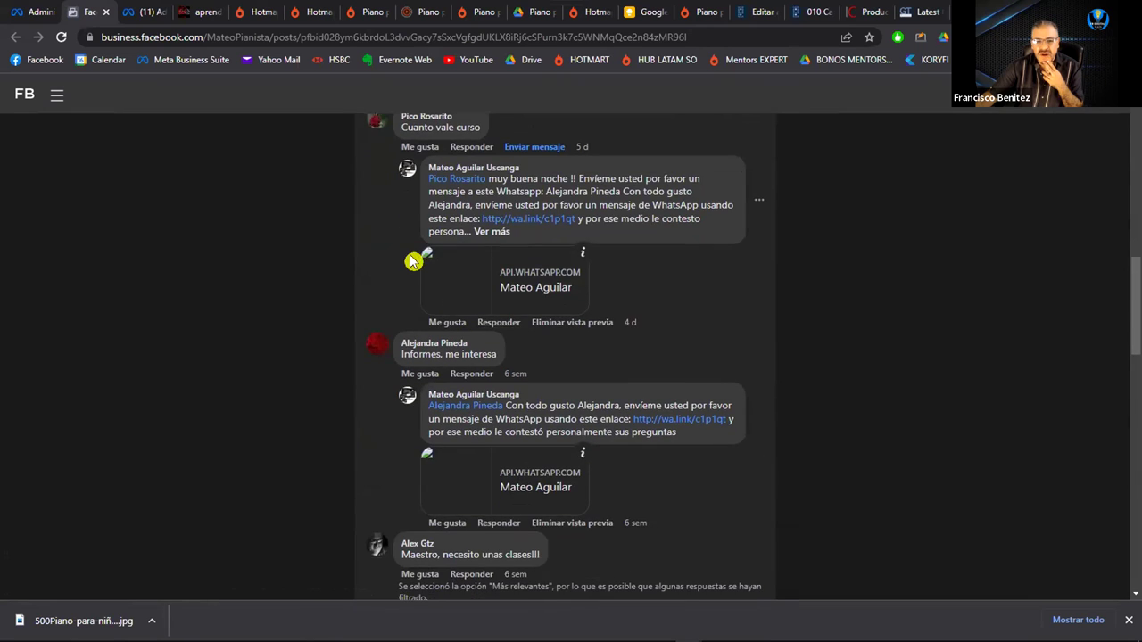
pyautogui.scroll(-2, 581, 283)
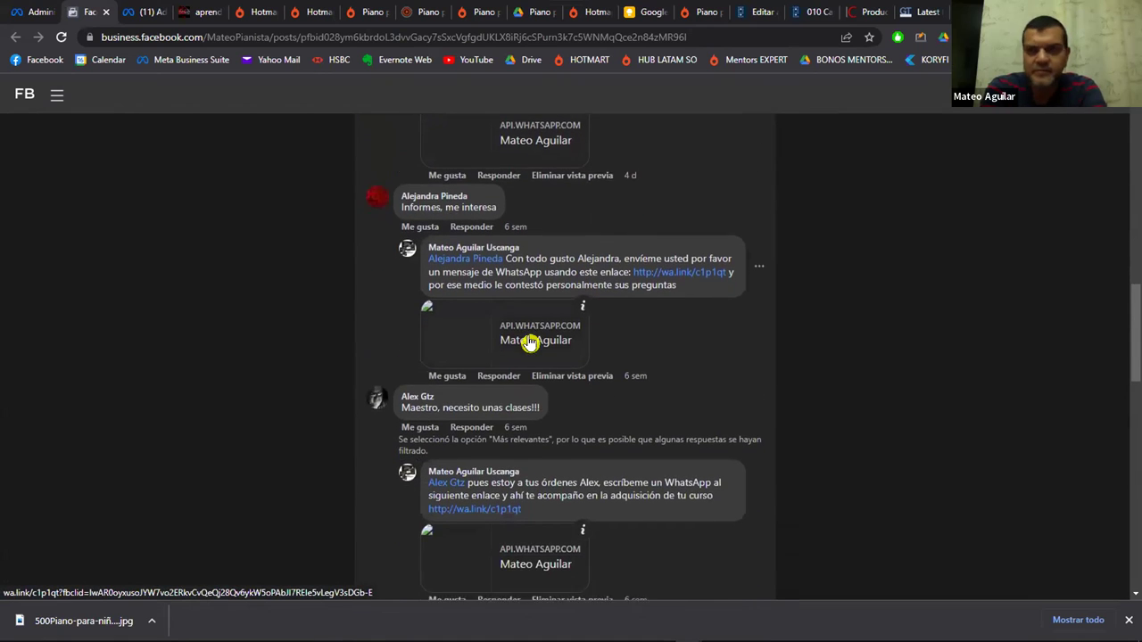
pyautogui.scroll(-2, 530, 339)
pyautogui.scroll(-2, 568, 297)
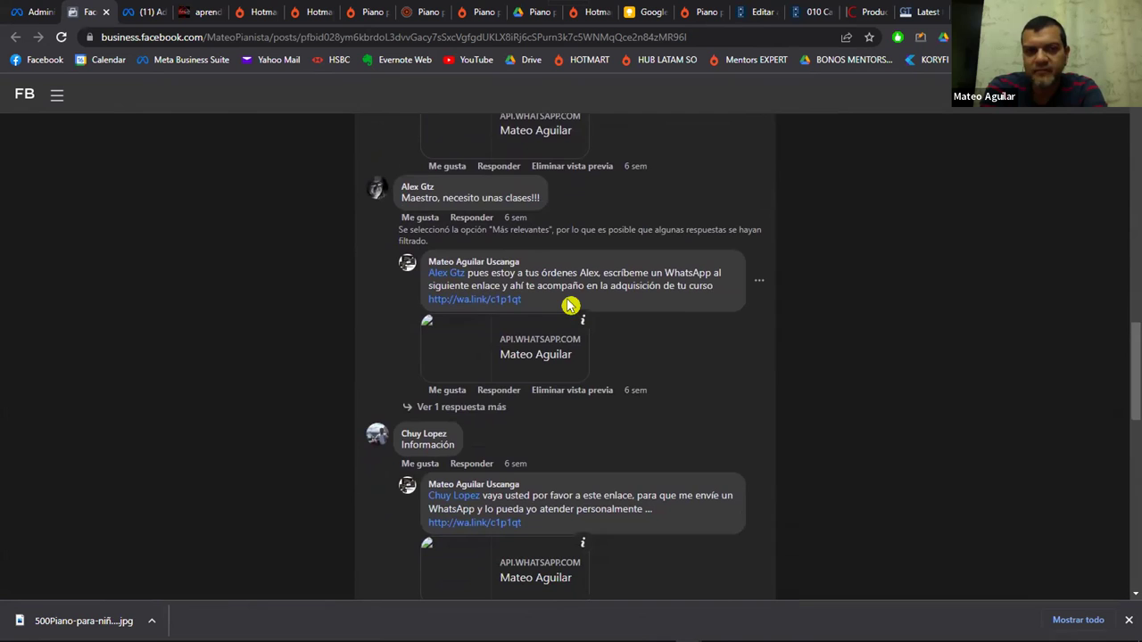
pyautogui.scroll(2, 567, 308)
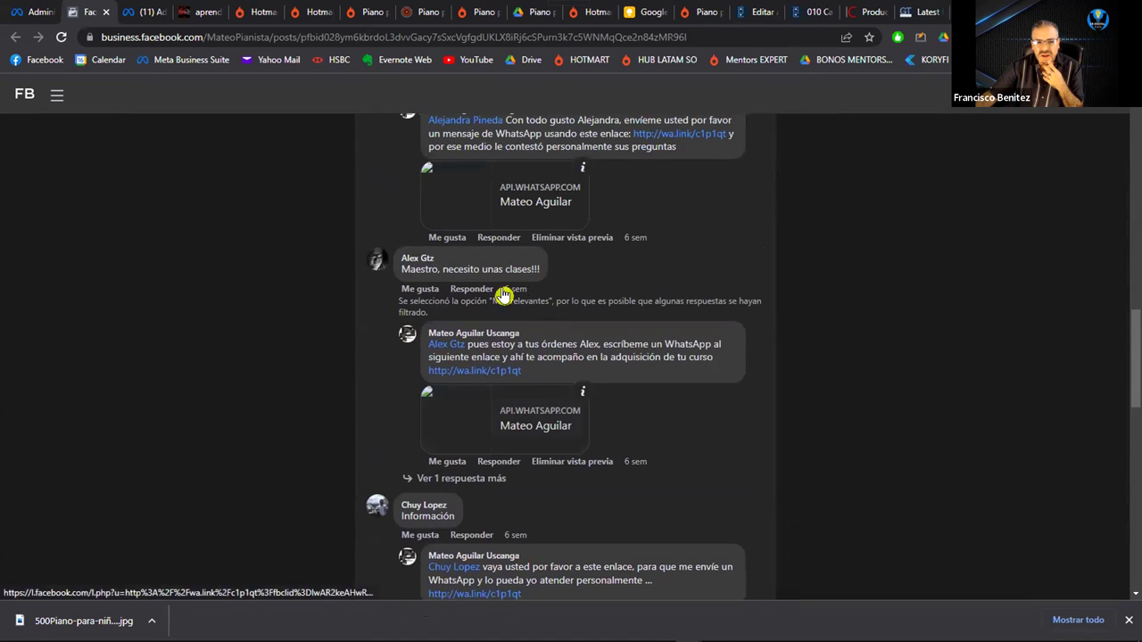
pyautogui.scroll(1, 580, 286)
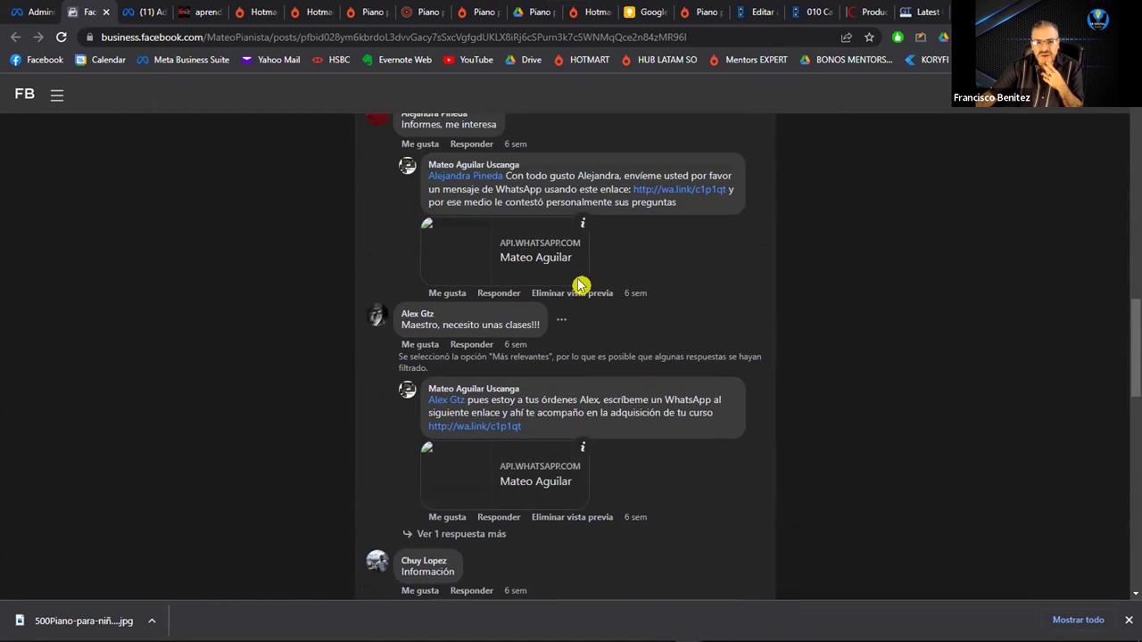
pyautogui.scroll(2, 579, 288)
pyautogui.scroll(1, 570, 301)
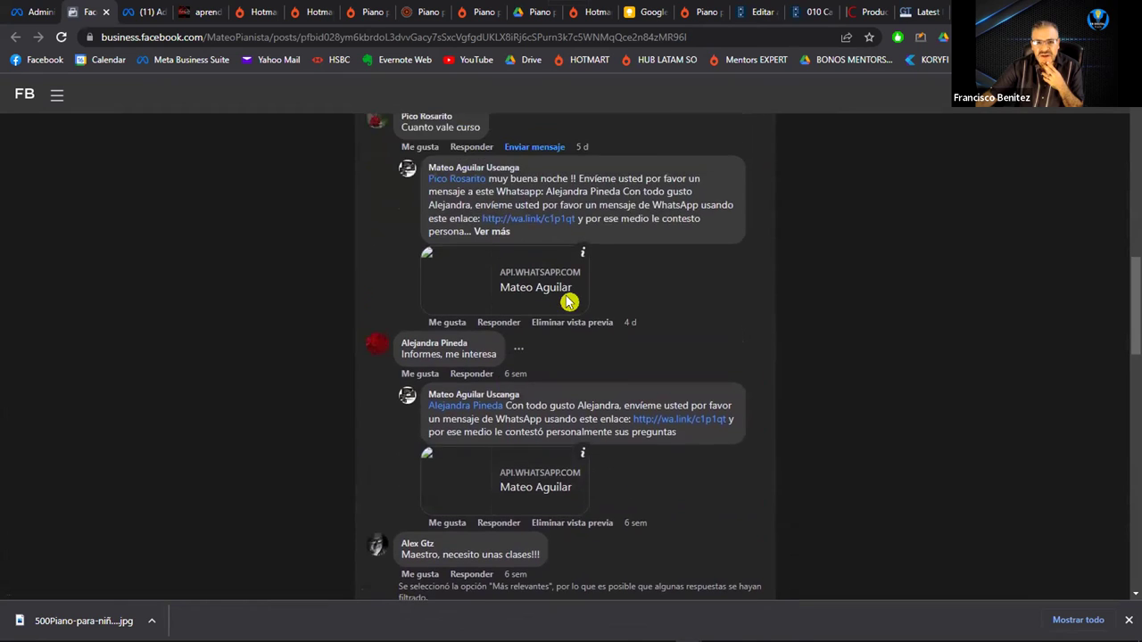
pyautogui.scroll(1, 568, 302)
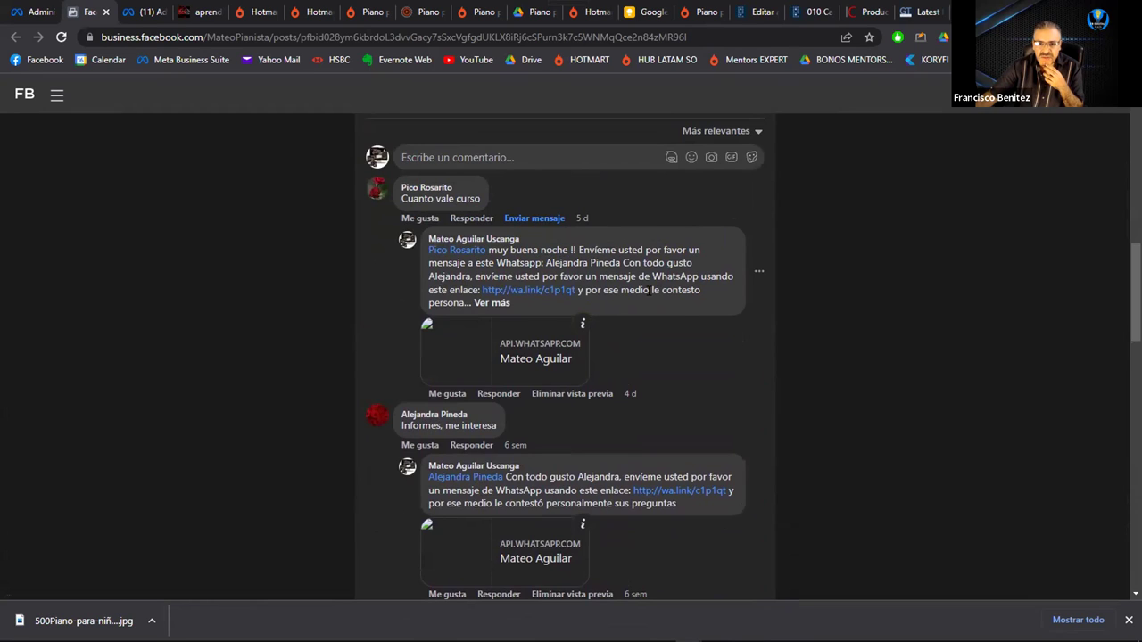
pyautogui.scroll(-6, 685, 312)
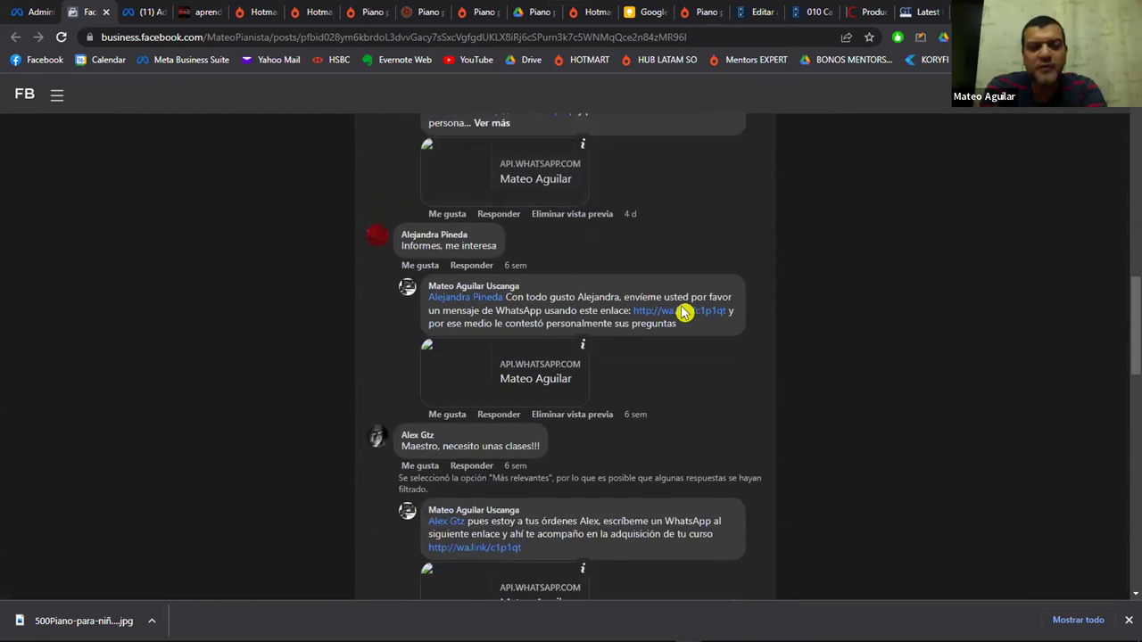
pyautogui.scroll(-1, 684, 312)
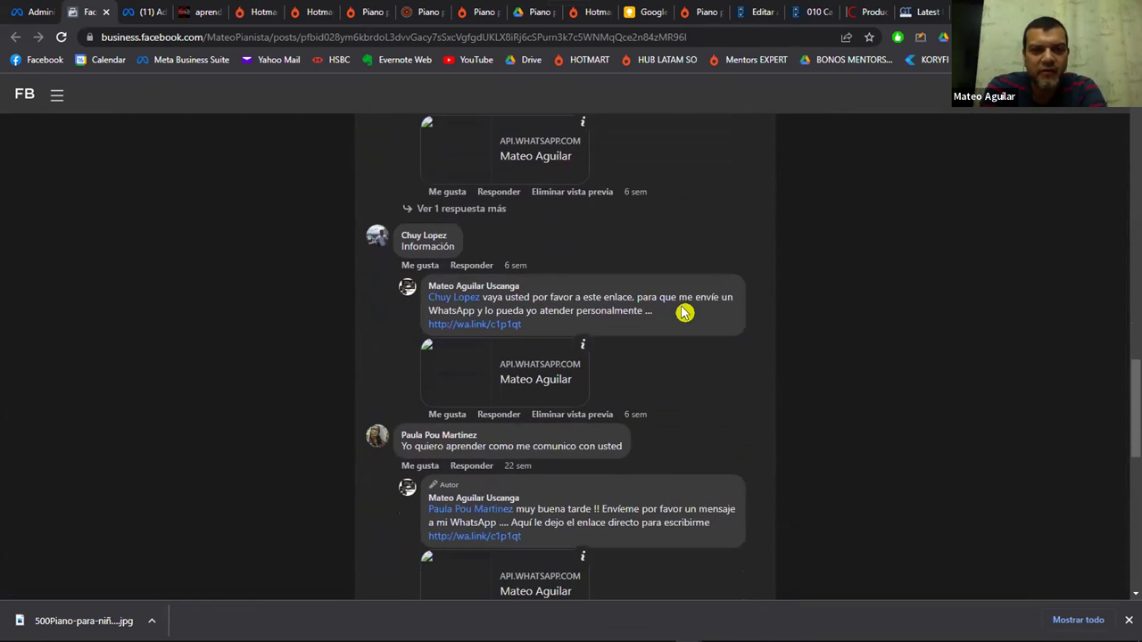
pyautogui.scroll(-8, 685, 312)
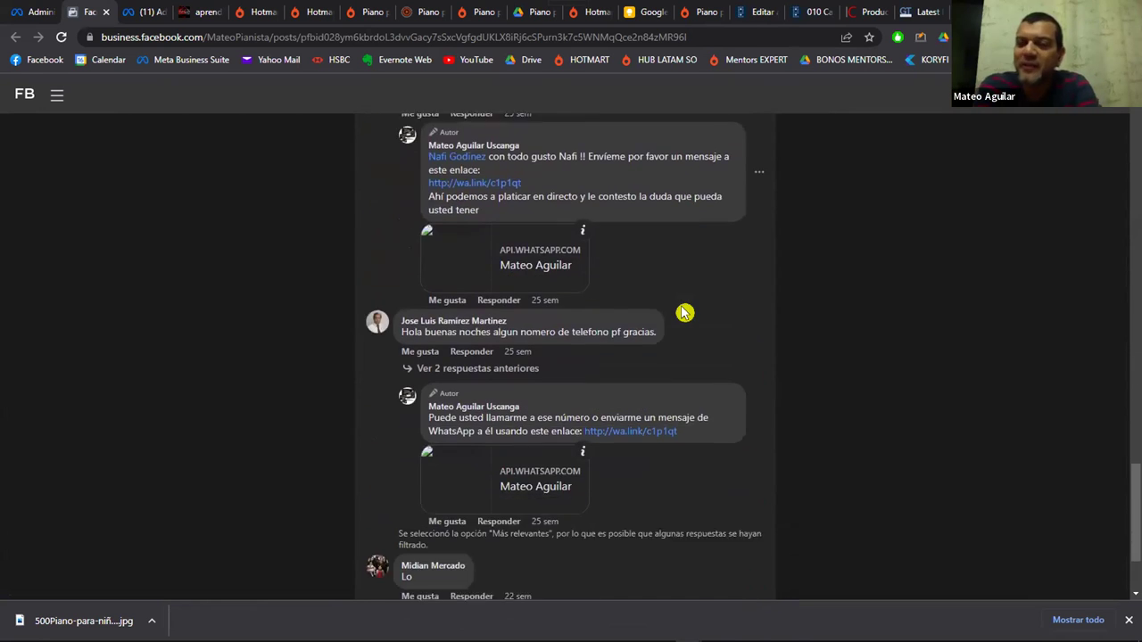
pyautogui.scroll(-2, 685, 312)
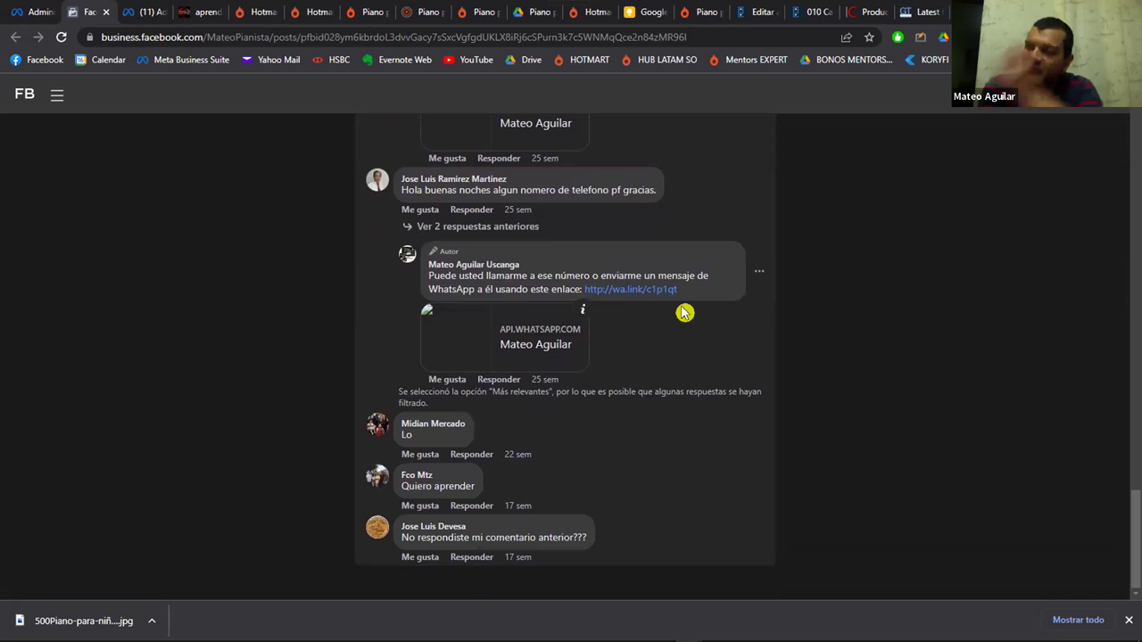
pyautogui.scroll(10, 684, 312)
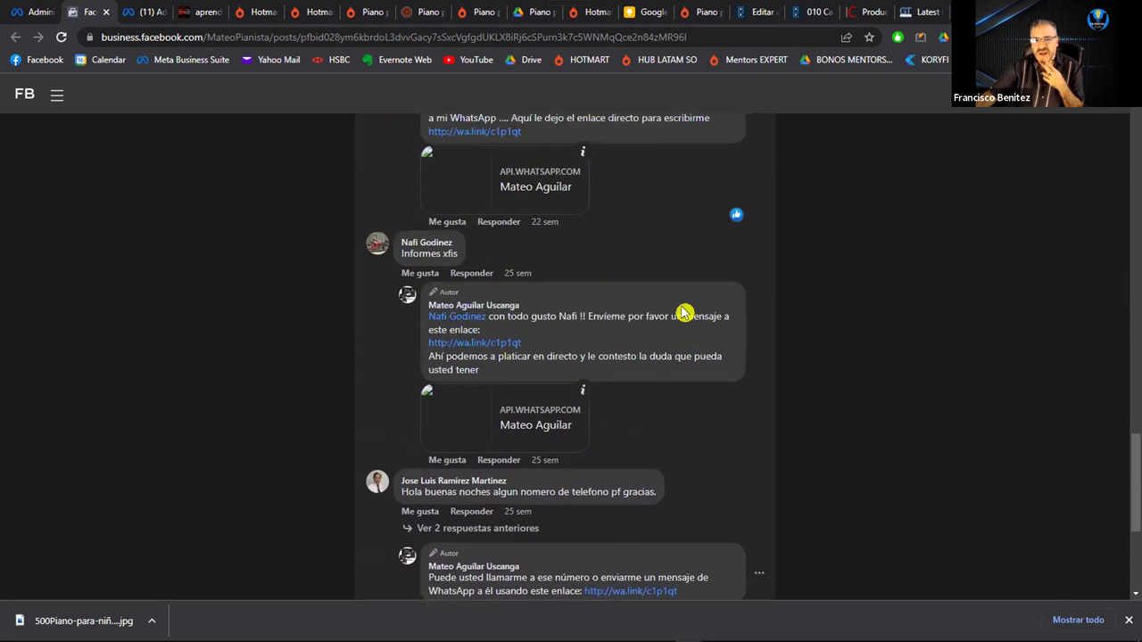
pyautogui.scroll(10, 685, 313)
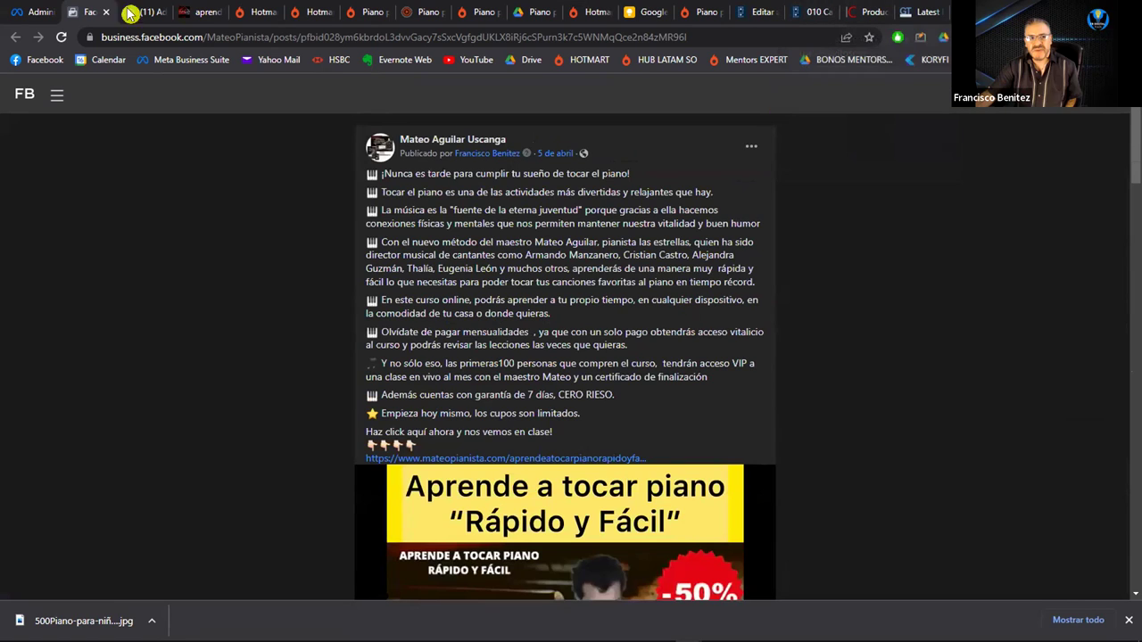
# Back in Ads Manager, select only the RV TIP1 ATPRF campaign and list its ads.
pyautogui.click(30, 13)
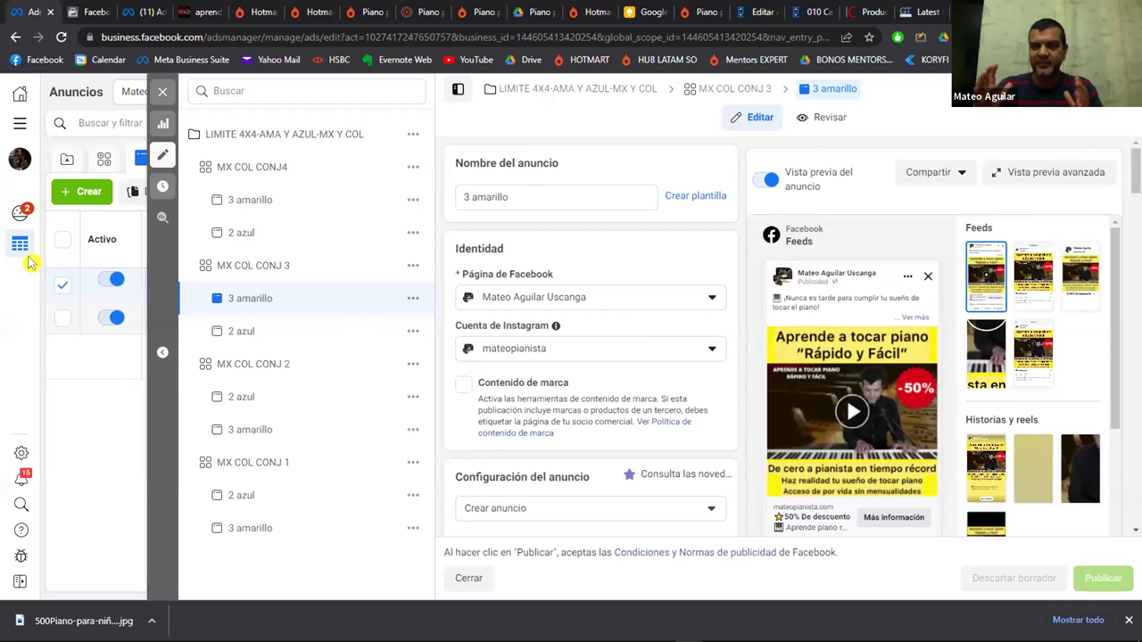
pyautogui.click(32, 264)
pyautogui.click(219, 150)
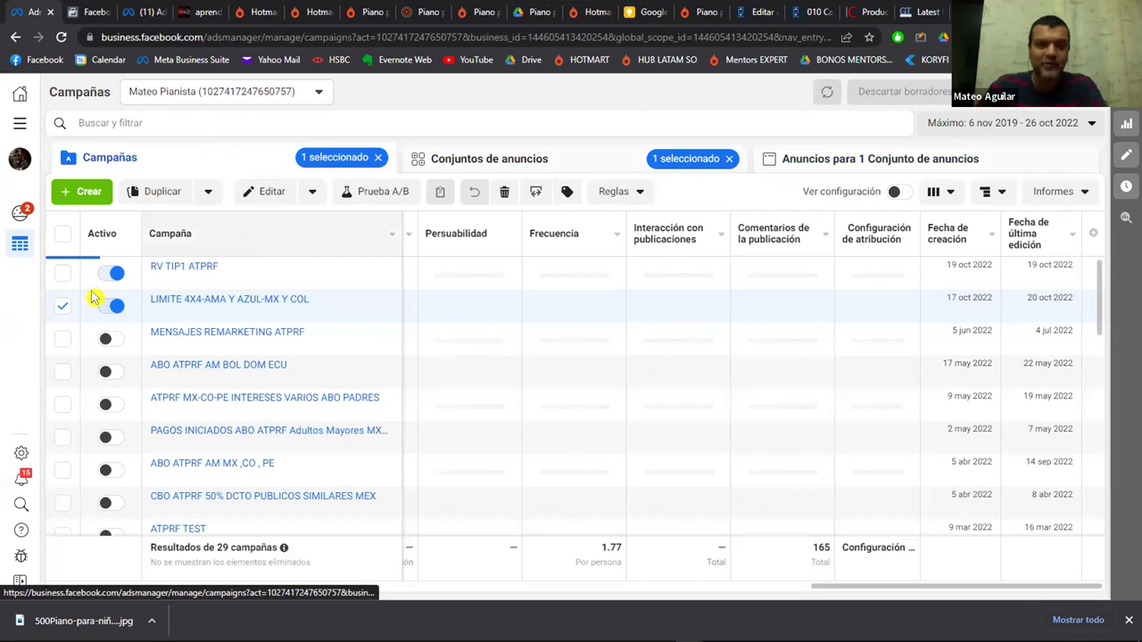
pyautogui.click(62, 306)
pyautogui.click(63, 275)
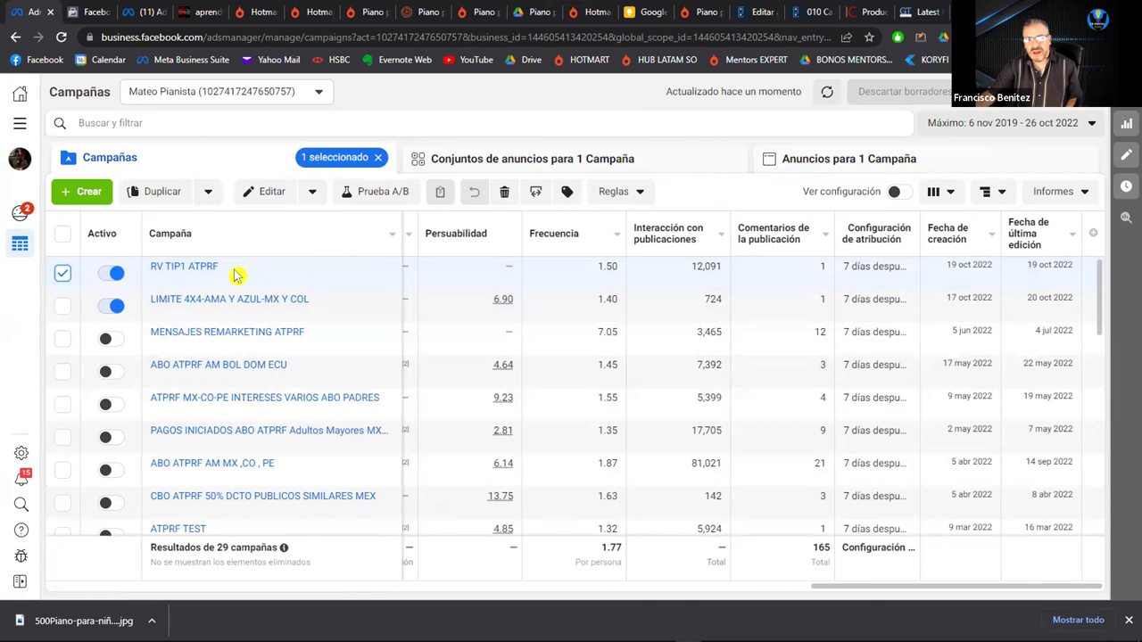
pyautogui.click(915, 159)
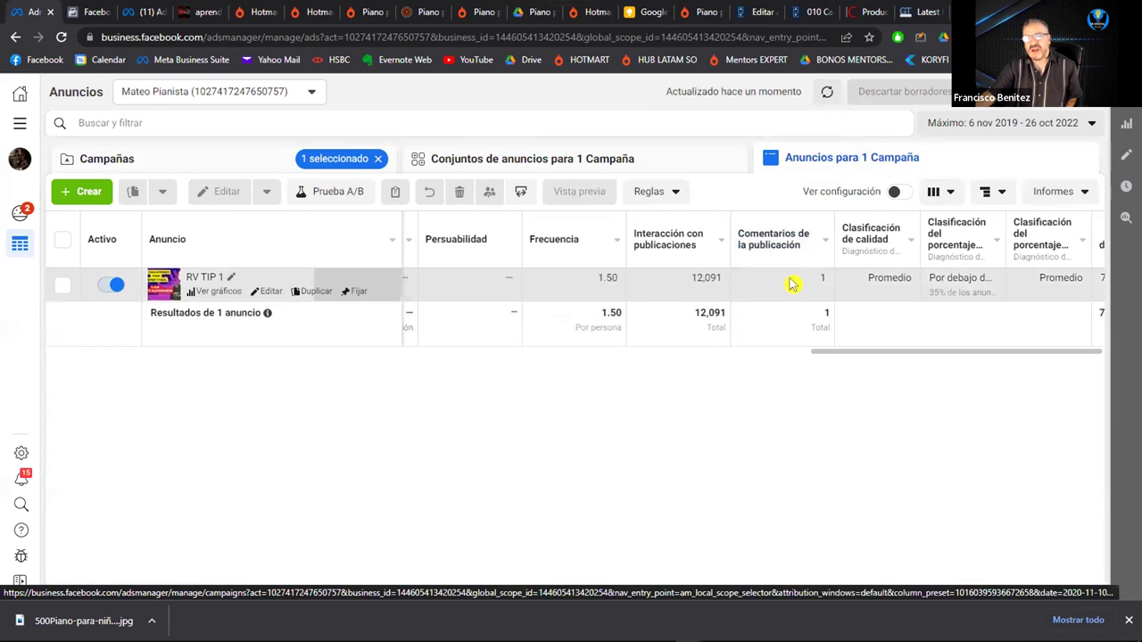
# Open the RV TIP 1 ad's Facebook post with comments from its preview.
pyautogui.click(268, 293)
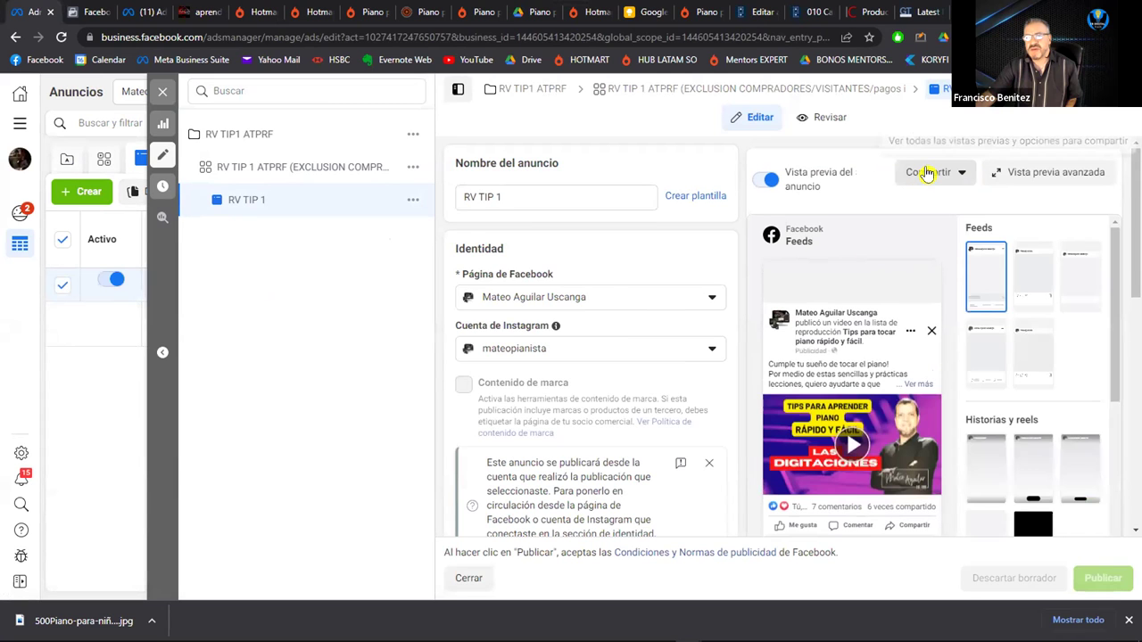
pyautogui.click(928, 173)
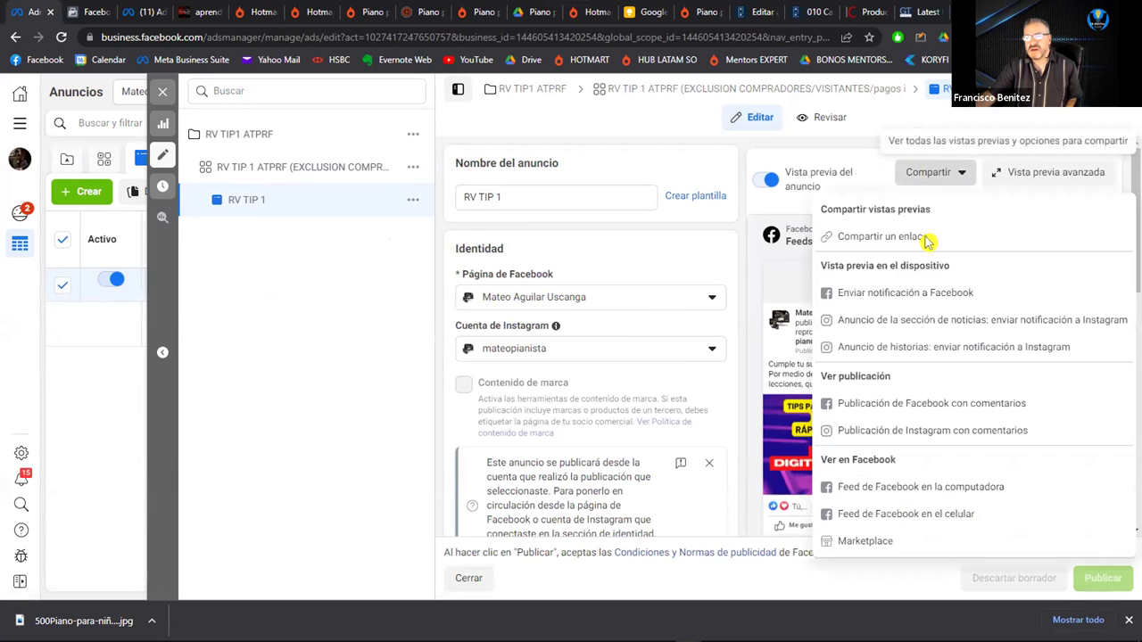
pyautogui.click(910, 404)
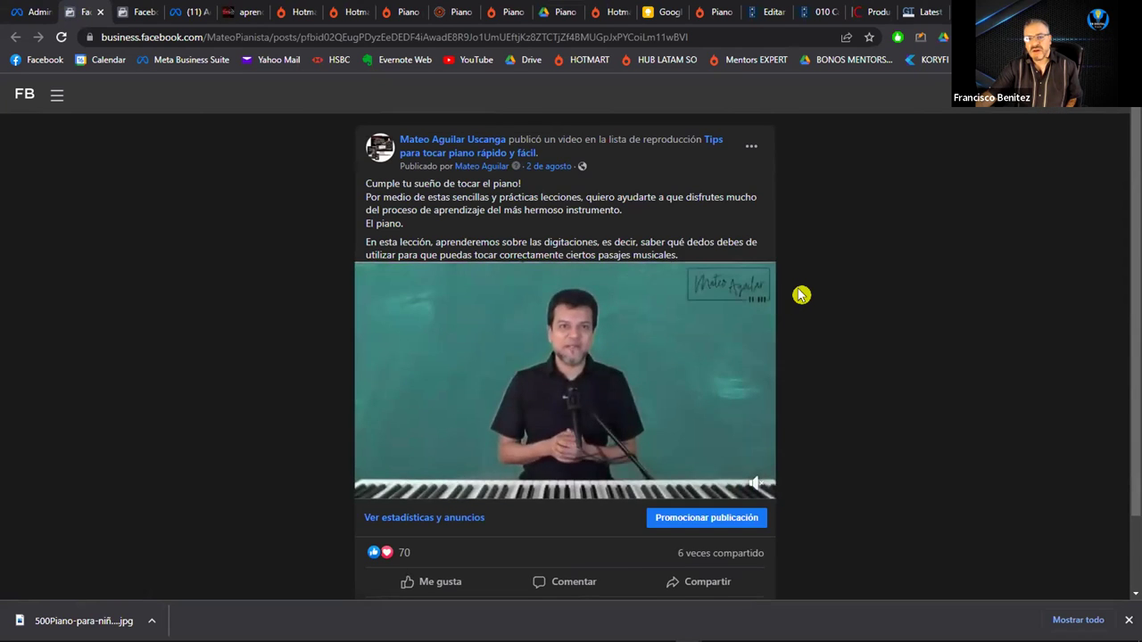
pyautogui.scroll(-1, 793, 290)
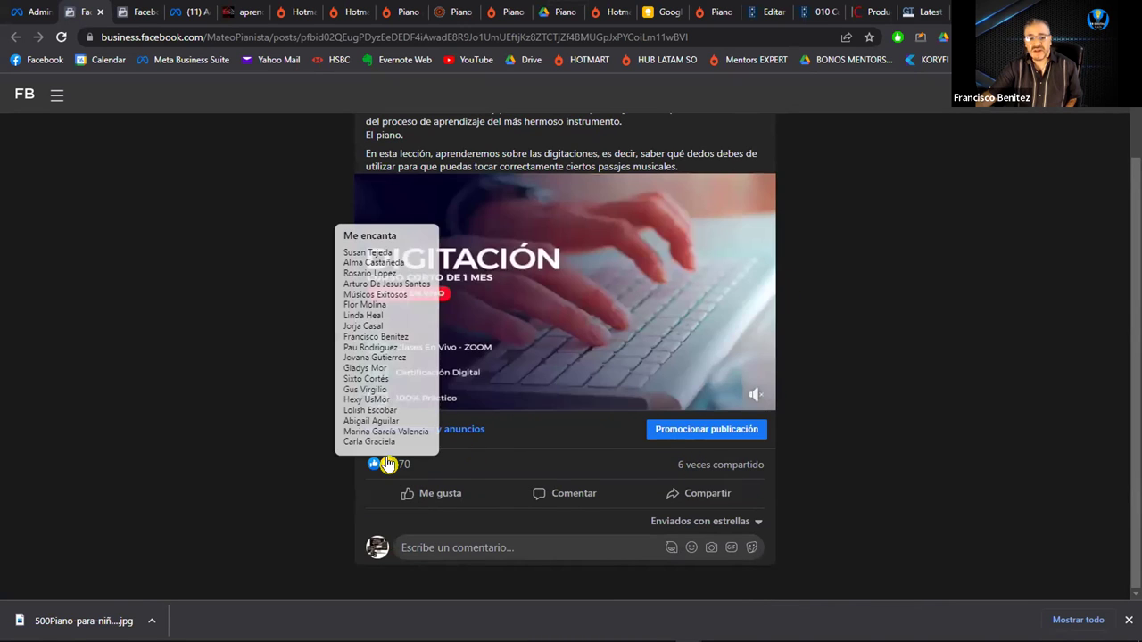
pyautogui.click(722, 526)
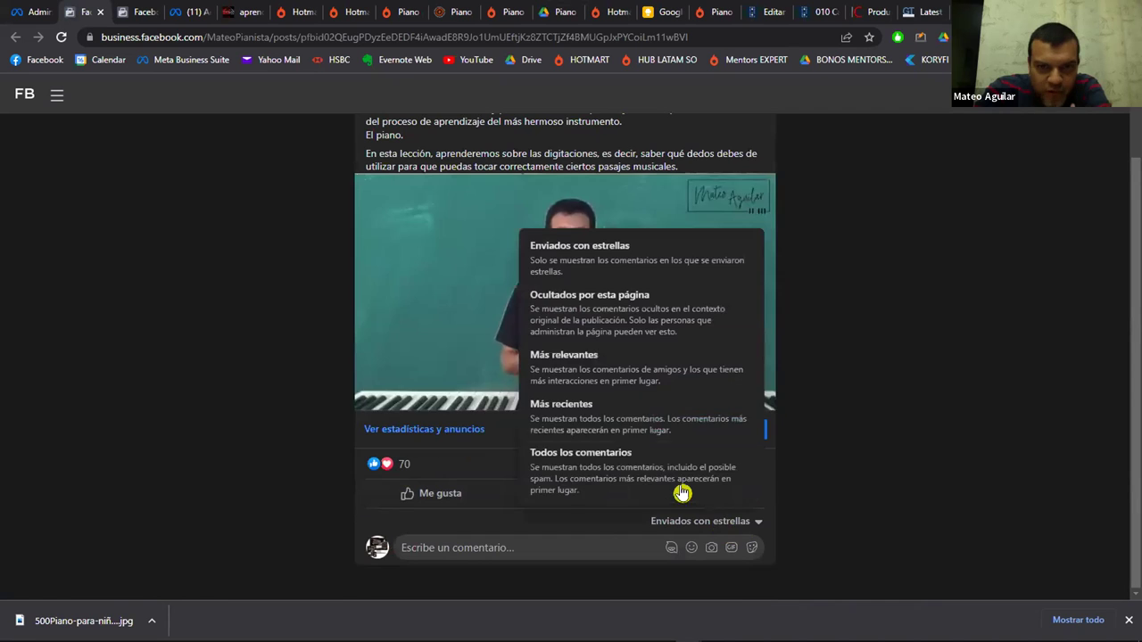
pyautogui.click(678, 451)
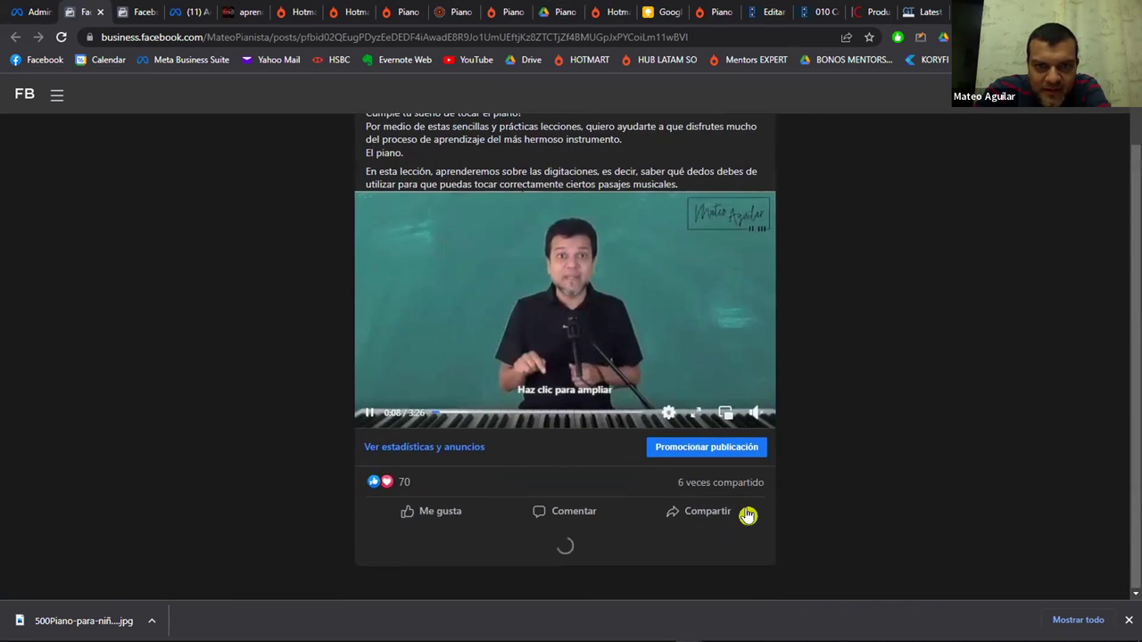
pyautogui.scroll(-3, 592, 475)
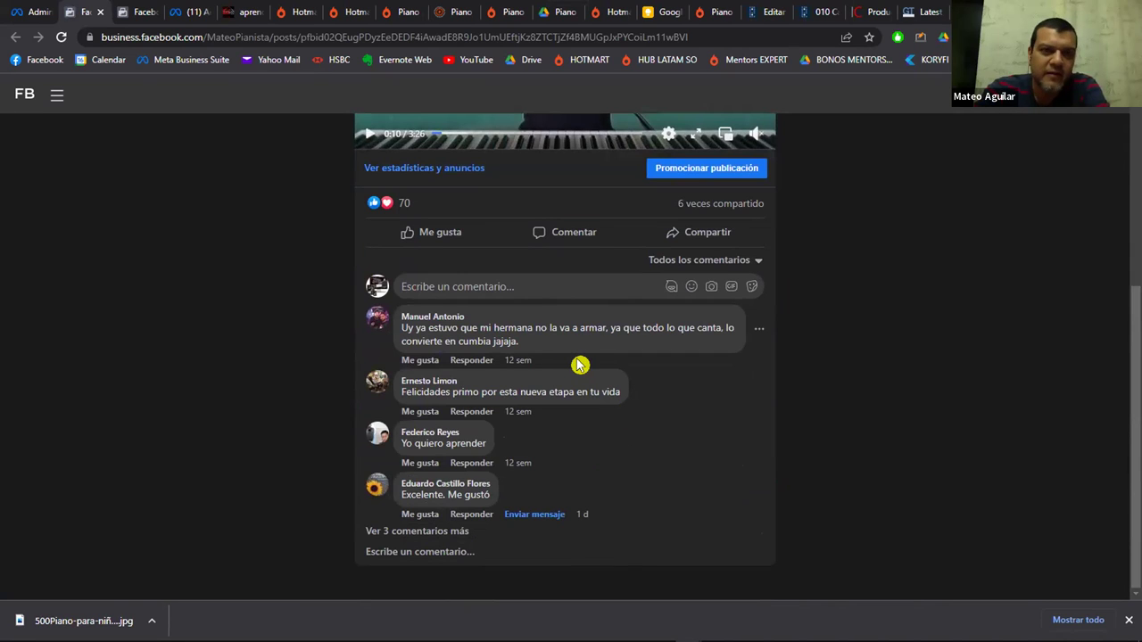
pyautogui.click(464, 432)
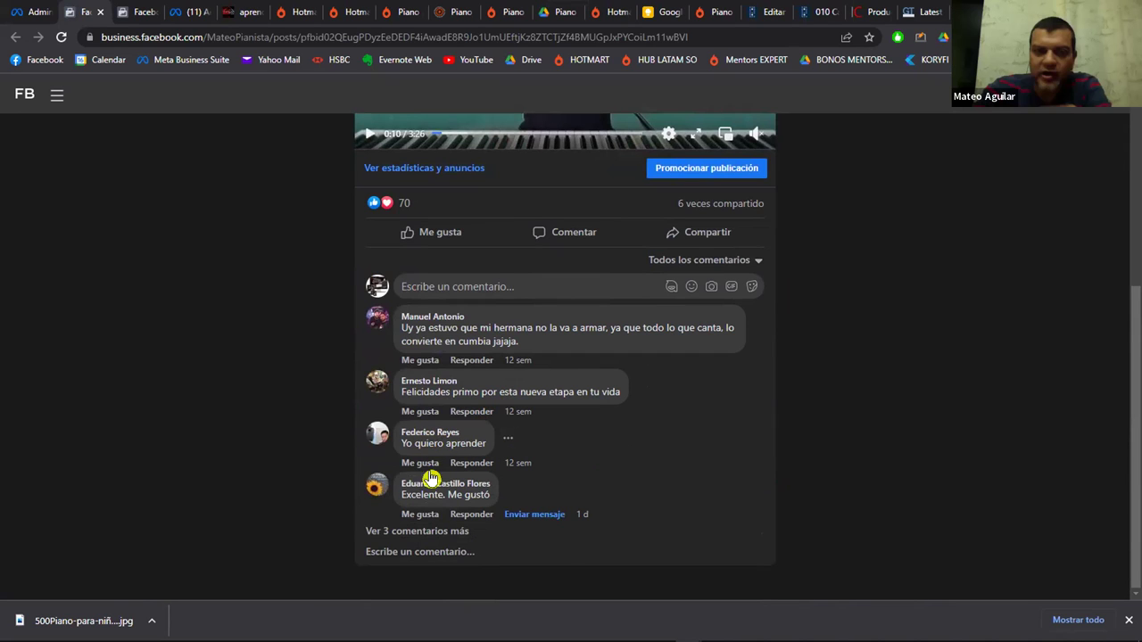
pyautogui.click(407, 532)
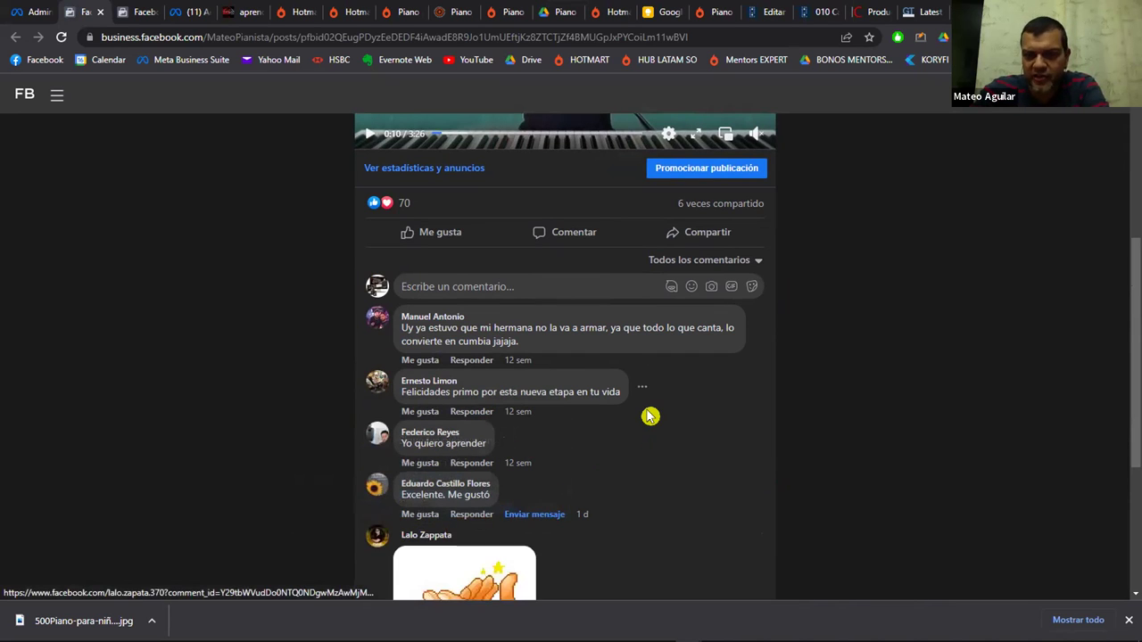
pyautogui.scroll(-3, 648, 417)
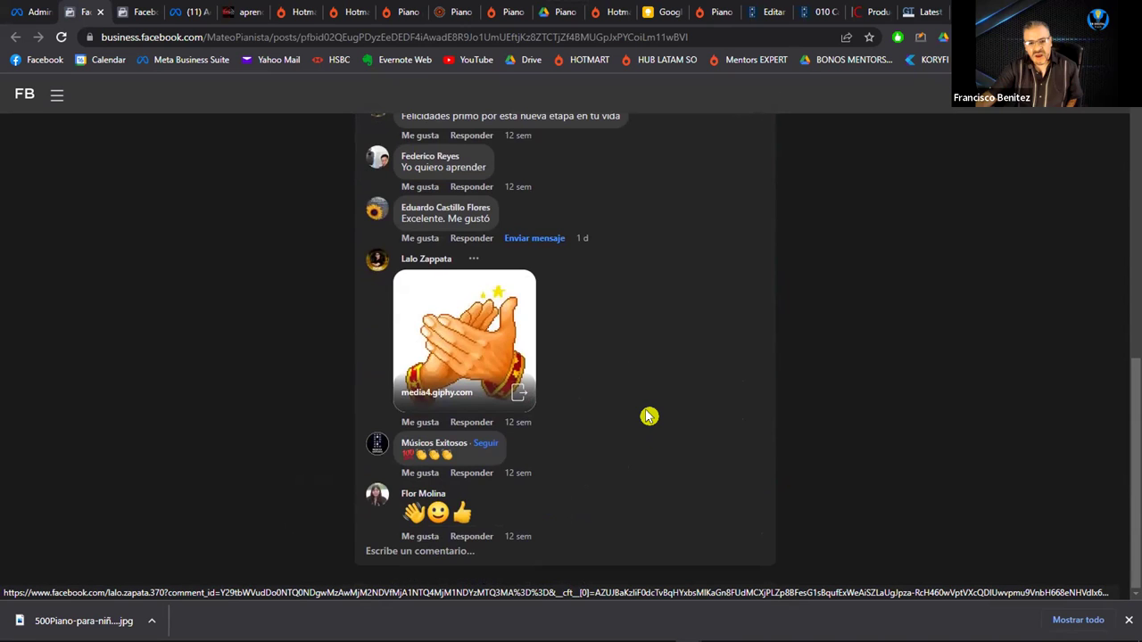
pyautogui.scroll(6, 648, 416)
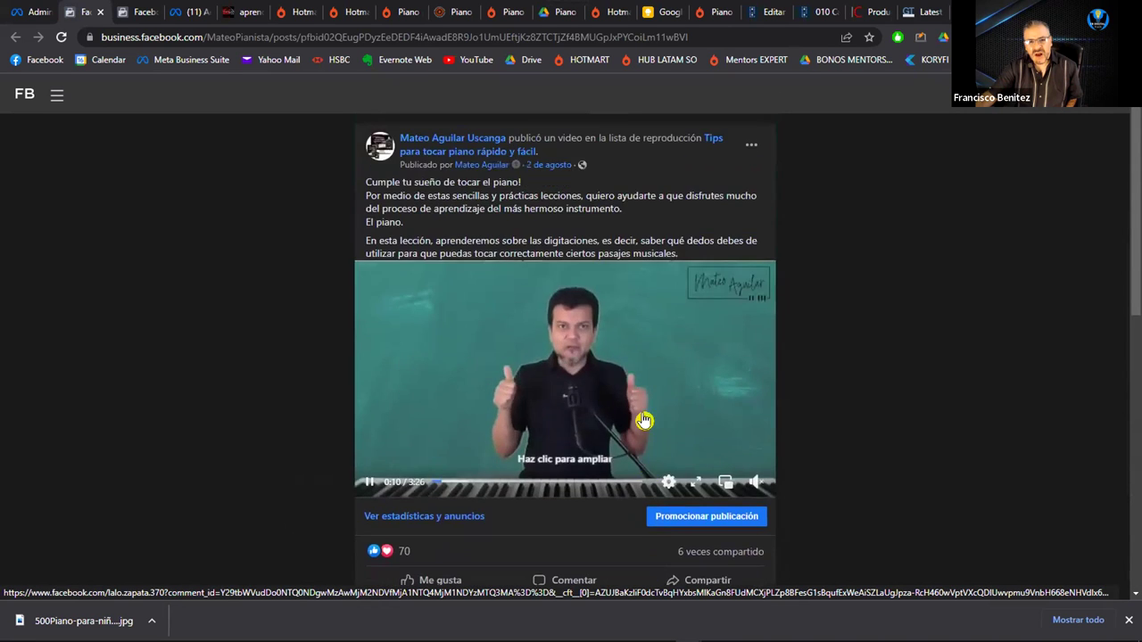
pyautogui.scroll(1, 644, 415)
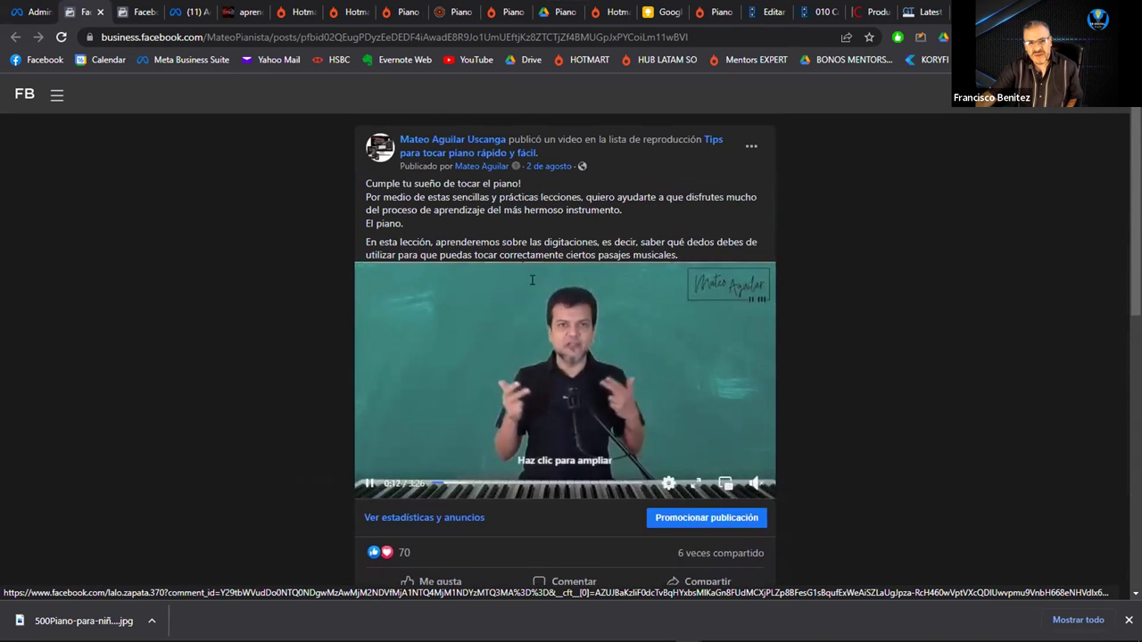
pyautogui.scroll(-3, 558, 310)
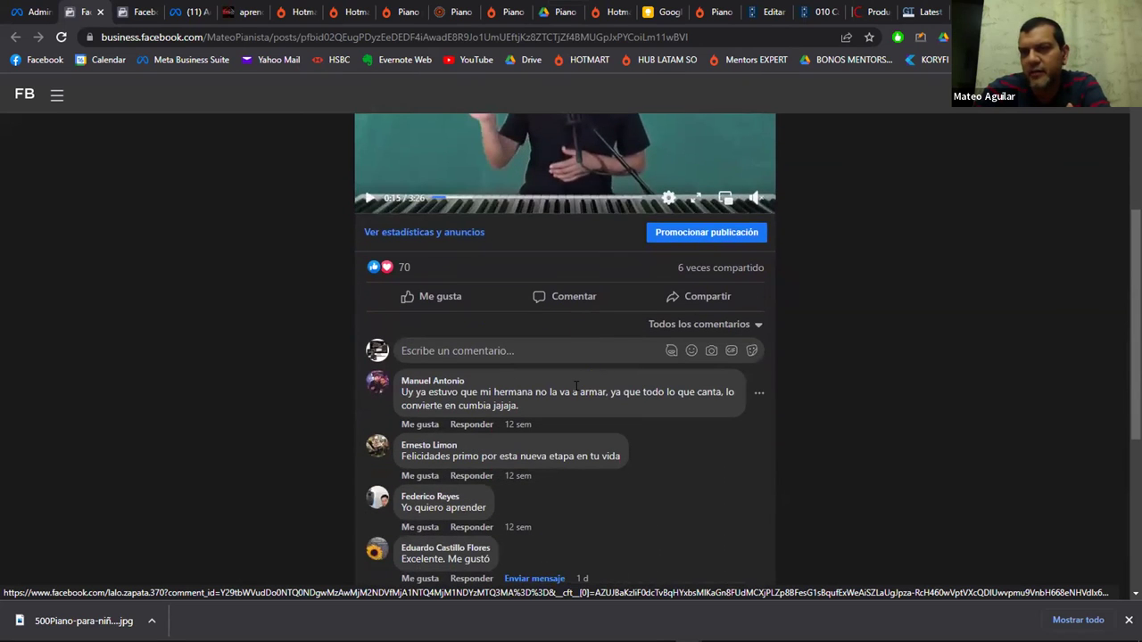
pyautogui.scroll(-2, 577, 389)
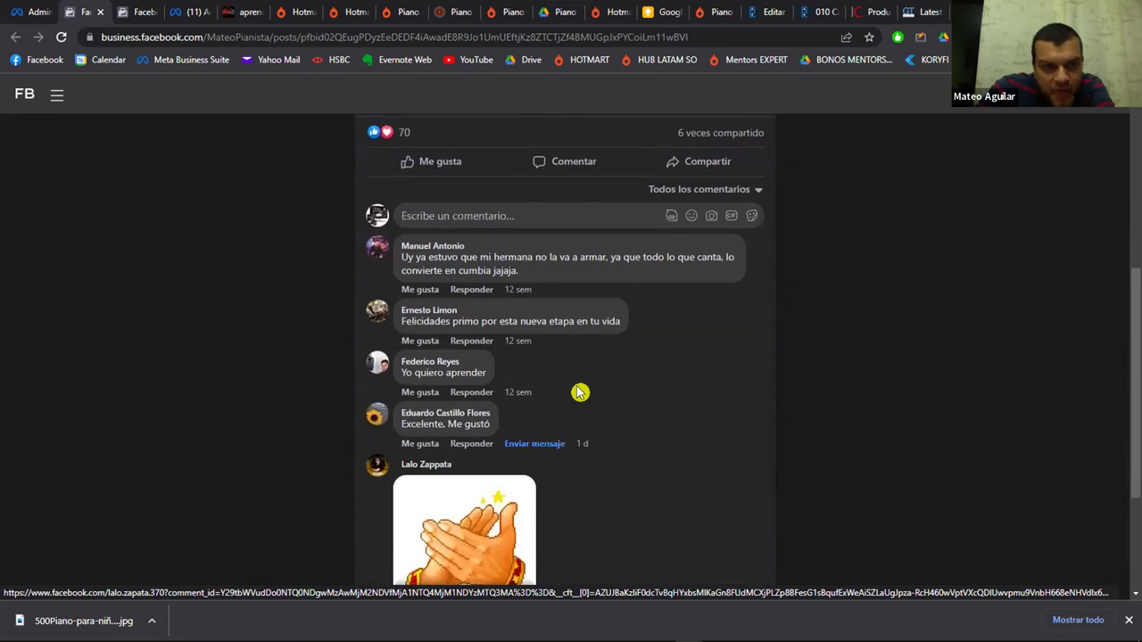
pyautogui.scroll(-1, 580, 393)
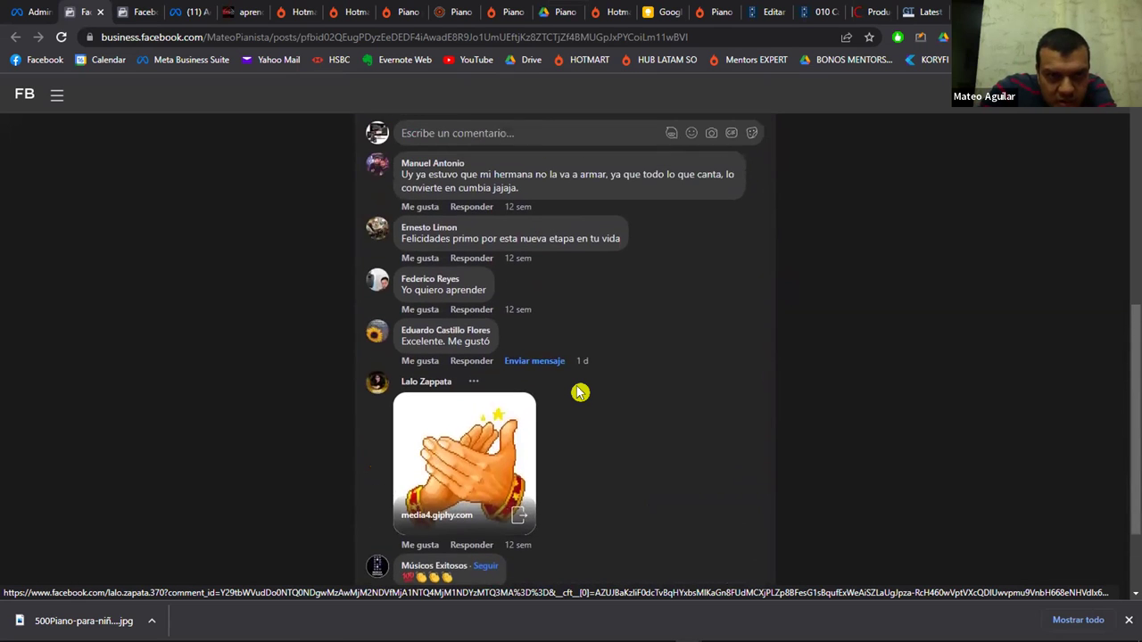
pyautogui.scroll(1, 580, 393)
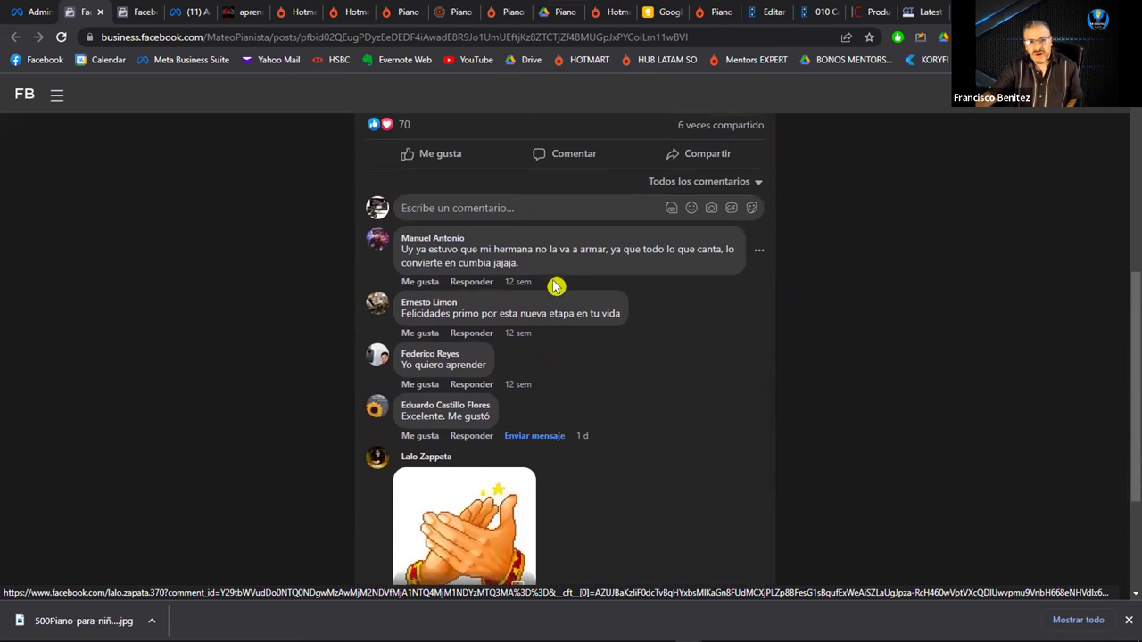
pyautogui.scroll(-2, 607, 357)
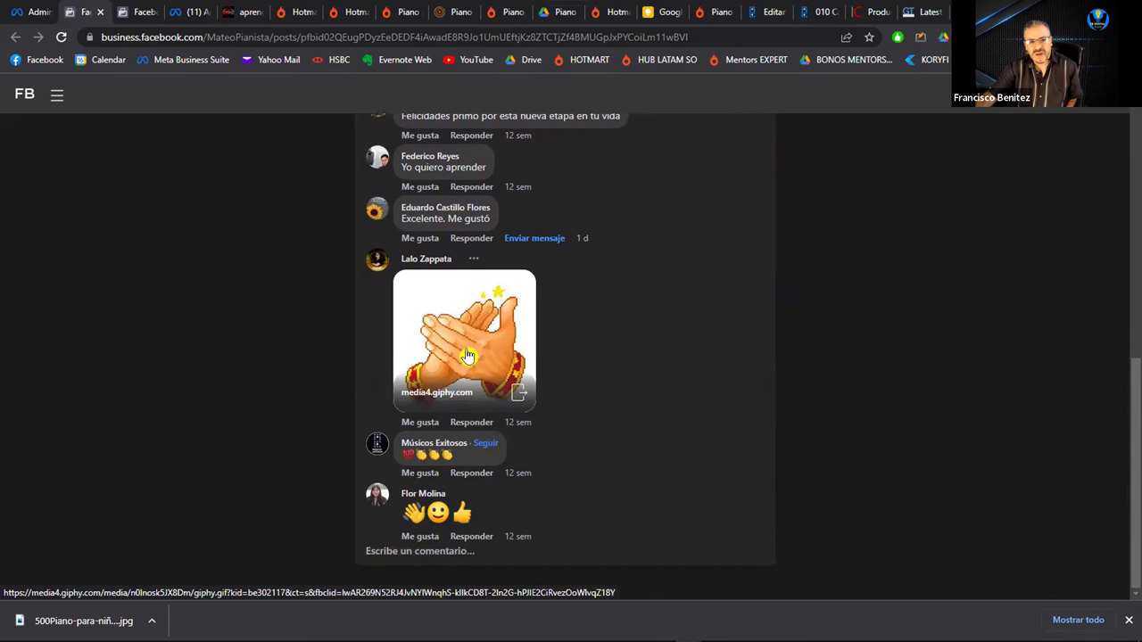
pyautogui.scroll(2, 467, 356)
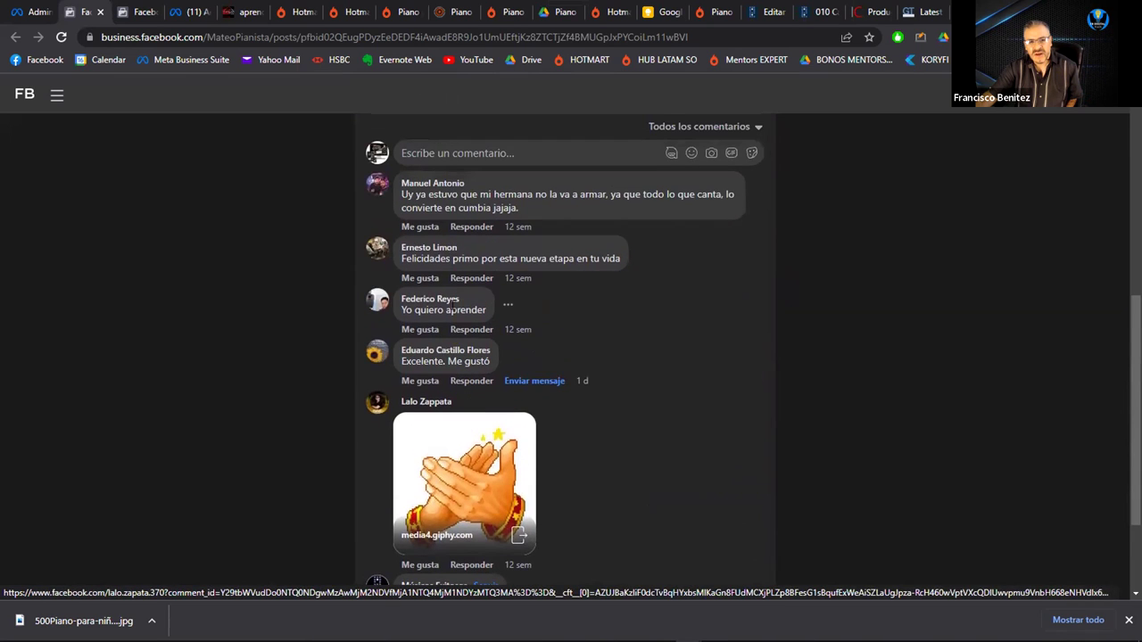
pyautogui.scroll(3, 491, 310)
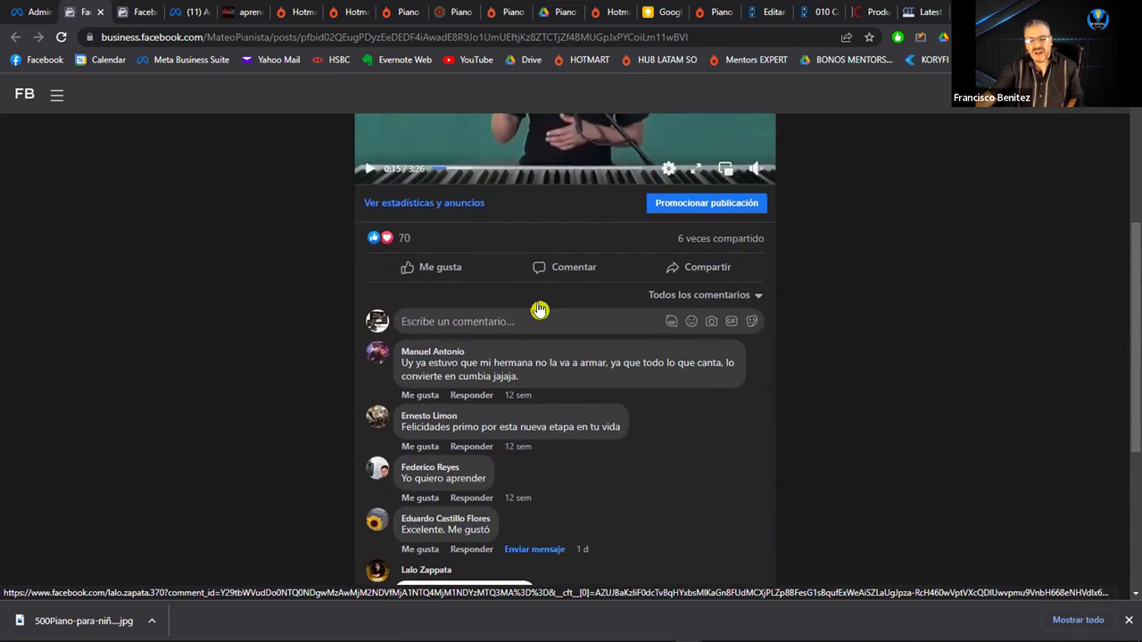
pyautogui.scroll(1, 539, 310)
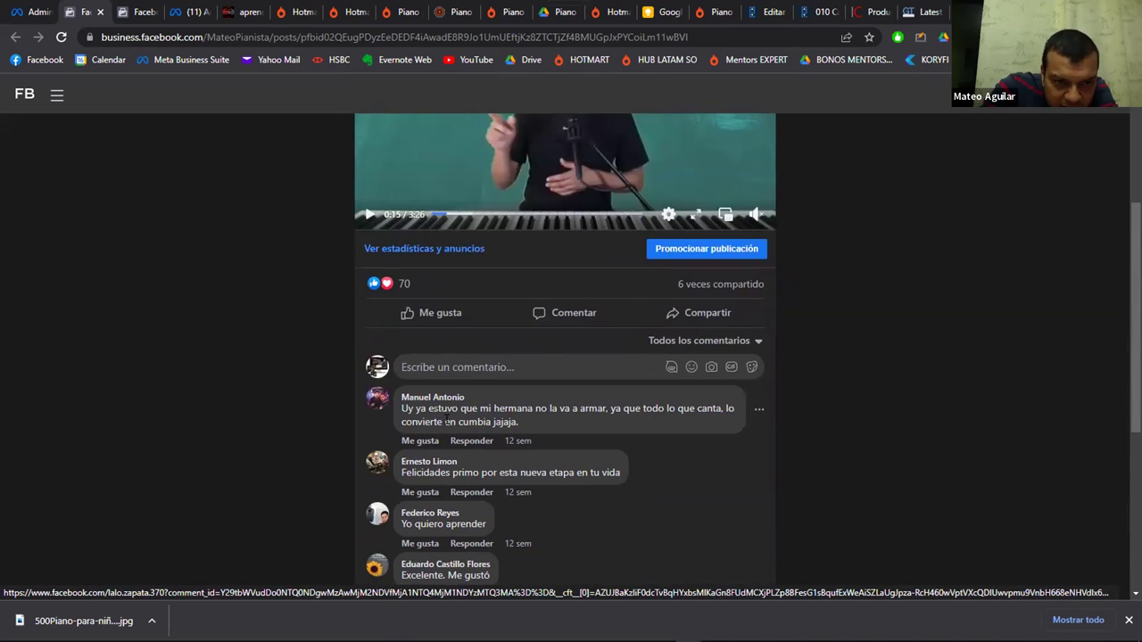
pyautogui.scroll(-1, 461, 435)
pyautogui.scroll(-3, 461, 435)
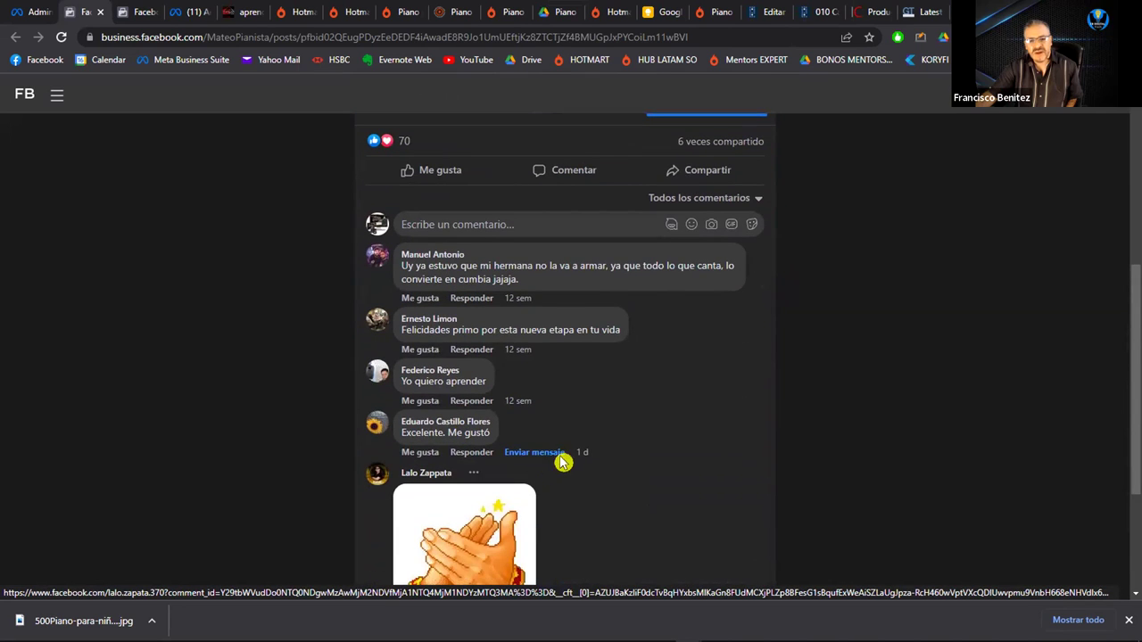
pyautogui.moveTo(576, 457)
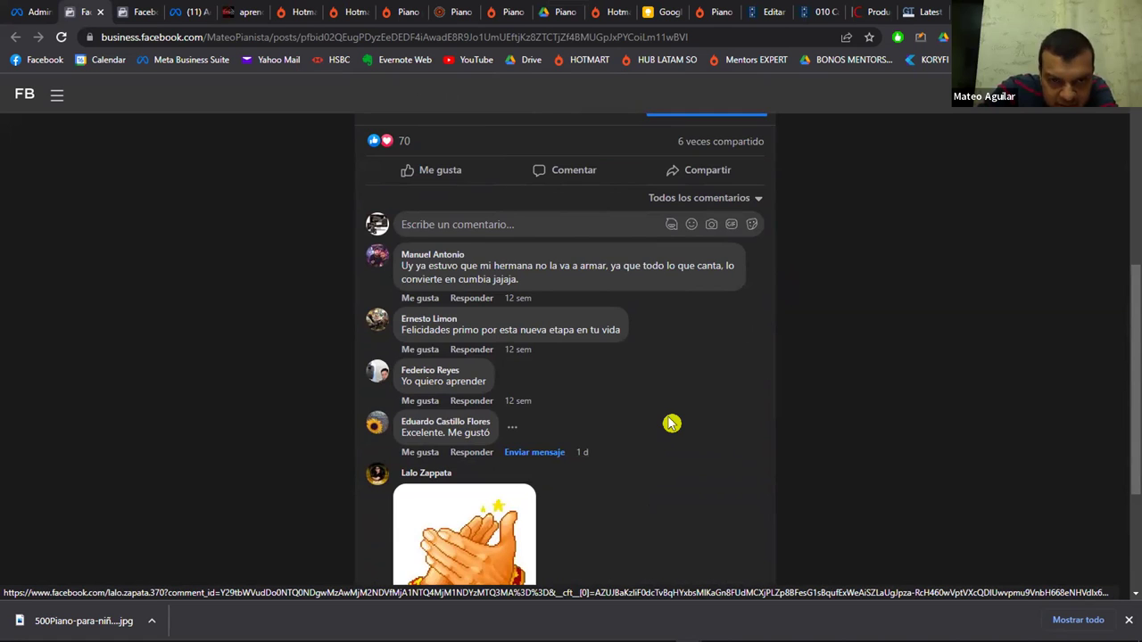
pyautogui.scroll(2, 671, 423)
pyautogui.click(695, 342)
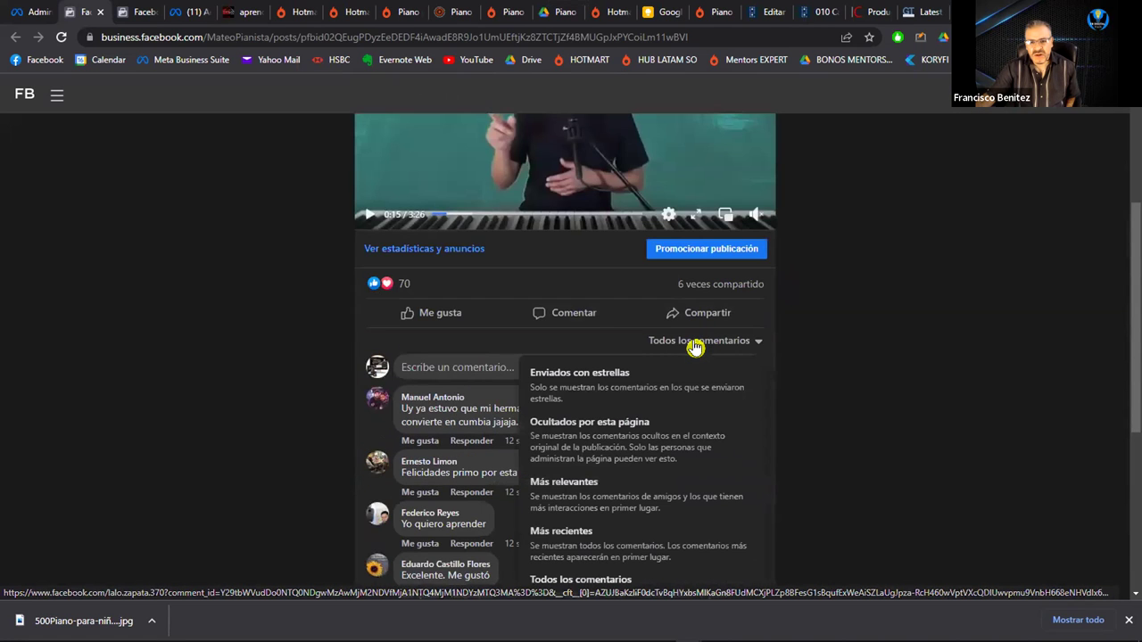
pyautogui.scroll(-2, 714, 357)
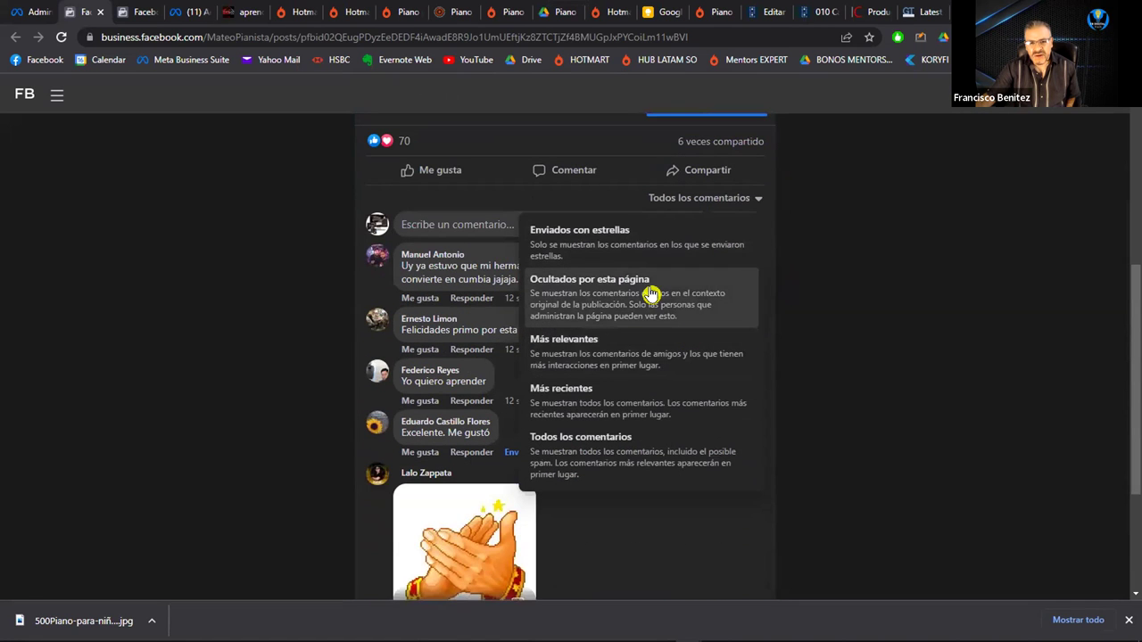
pyautogui.click(628, 460)
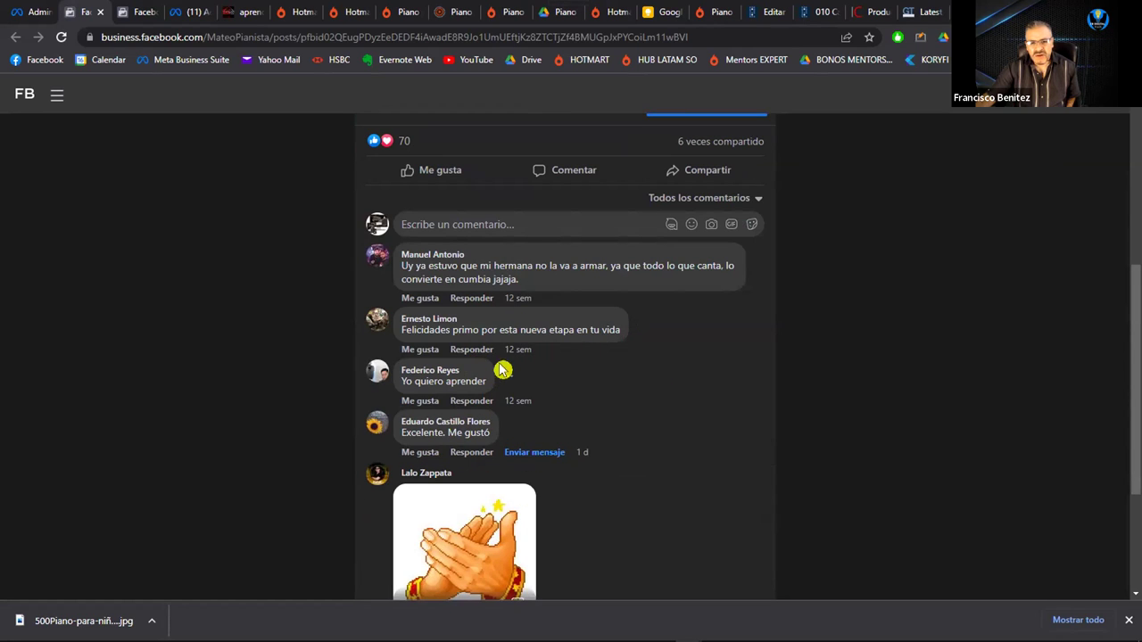
pyautogui.scroll(-2, 592, 391)
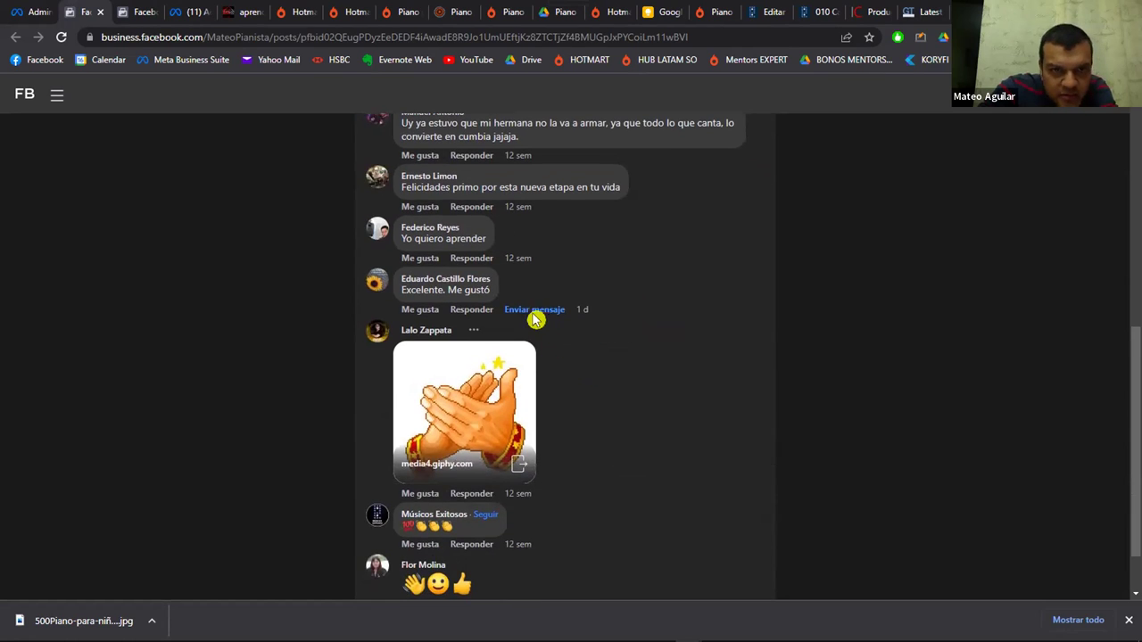
# Post the reply 'Muchas gracias por tu comentario!! Proximamente publicaré más!' under 'Excelente. Me gustó'.
pyautogui.click(460, 312)
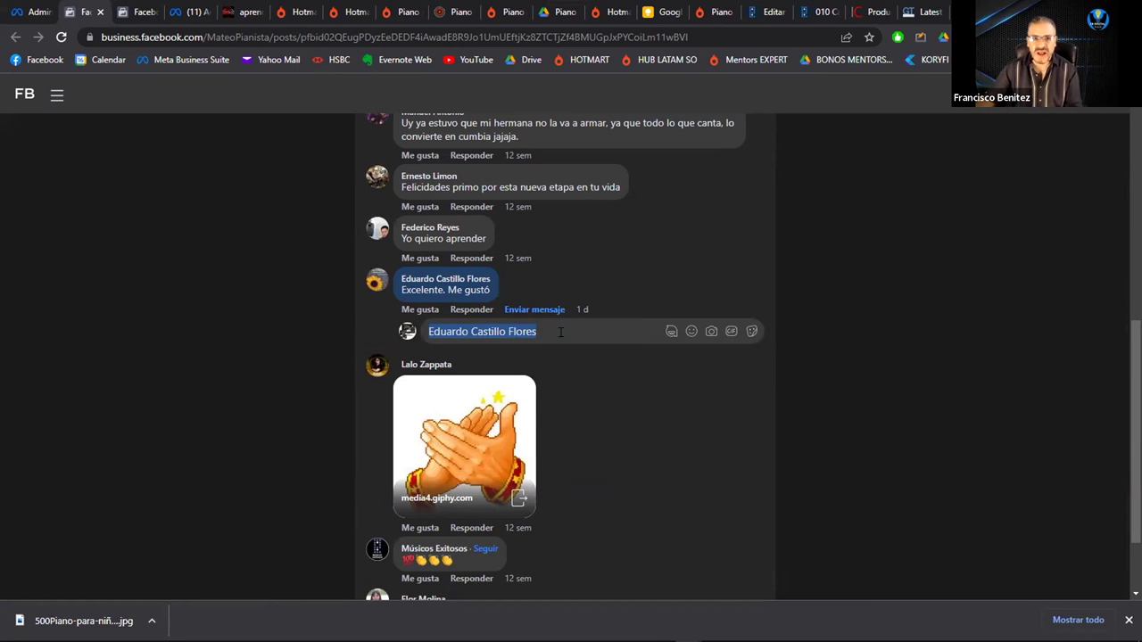
pyautogui.scroll(6, 560, 331)
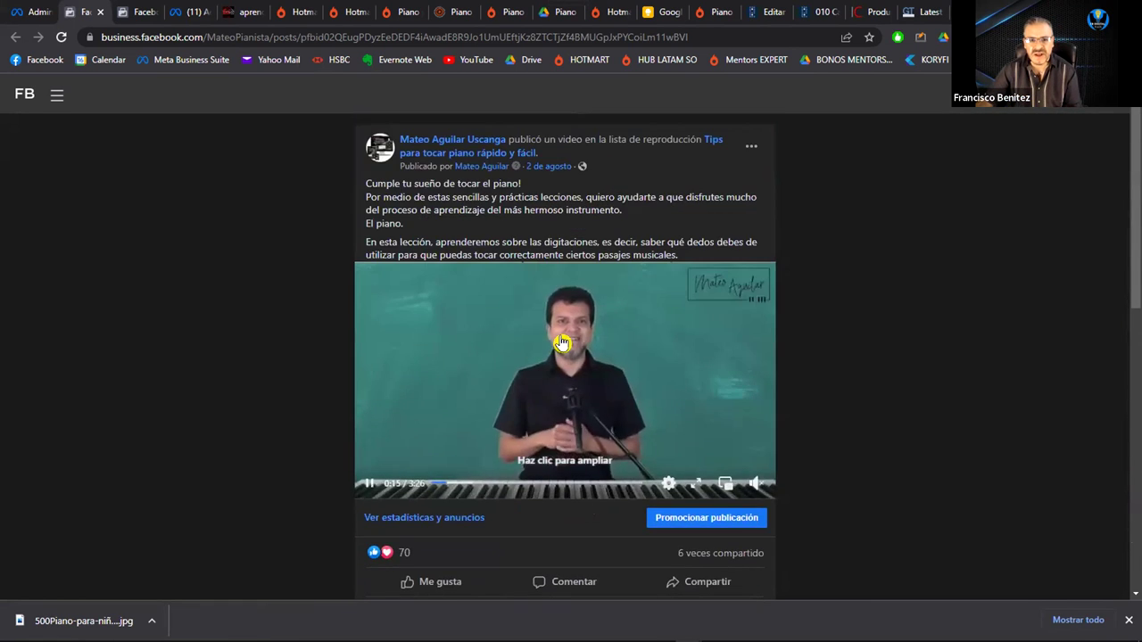
pyautogui.scroll(-6, 562, 343)
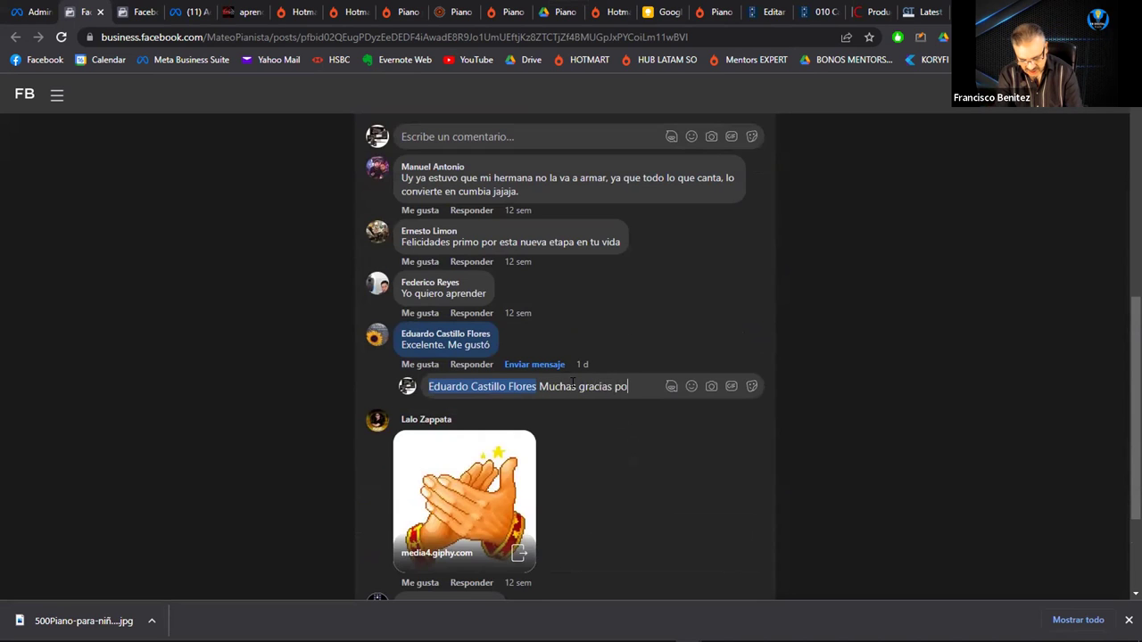
pyautogui.write('comentario')
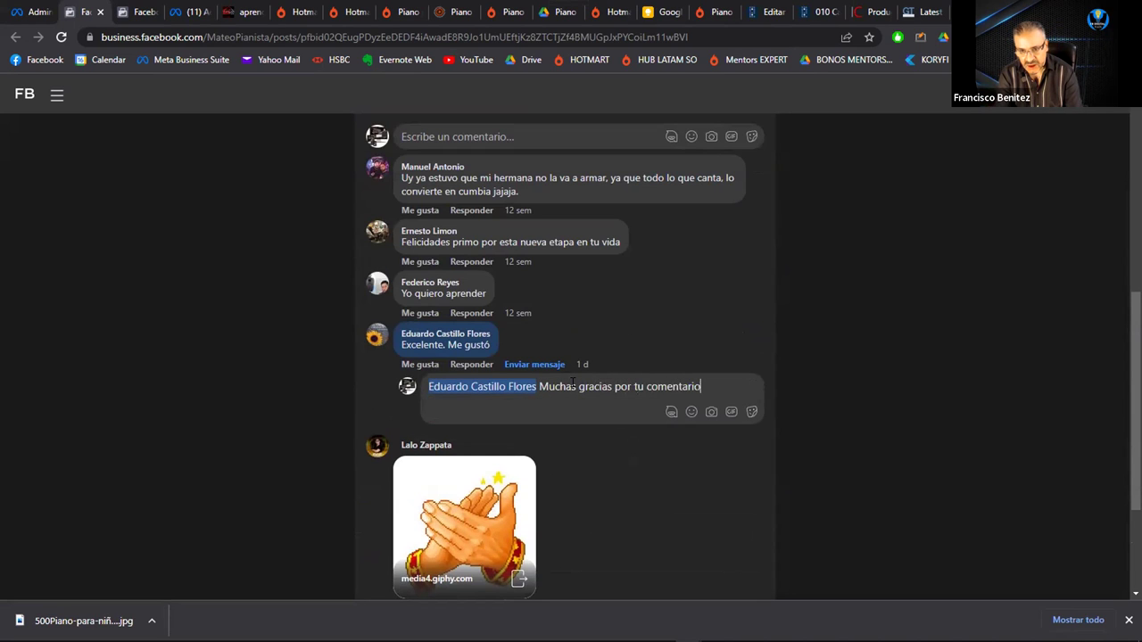
pyautogui.write('!! Proximamanente')
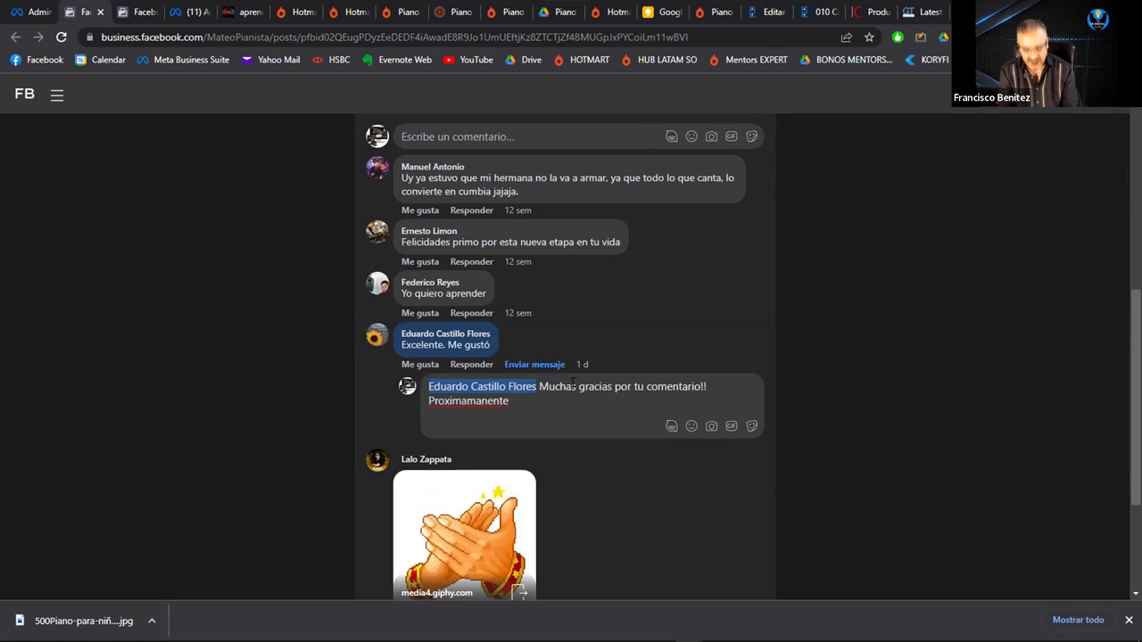
pyautogui.write('ublicaré más')
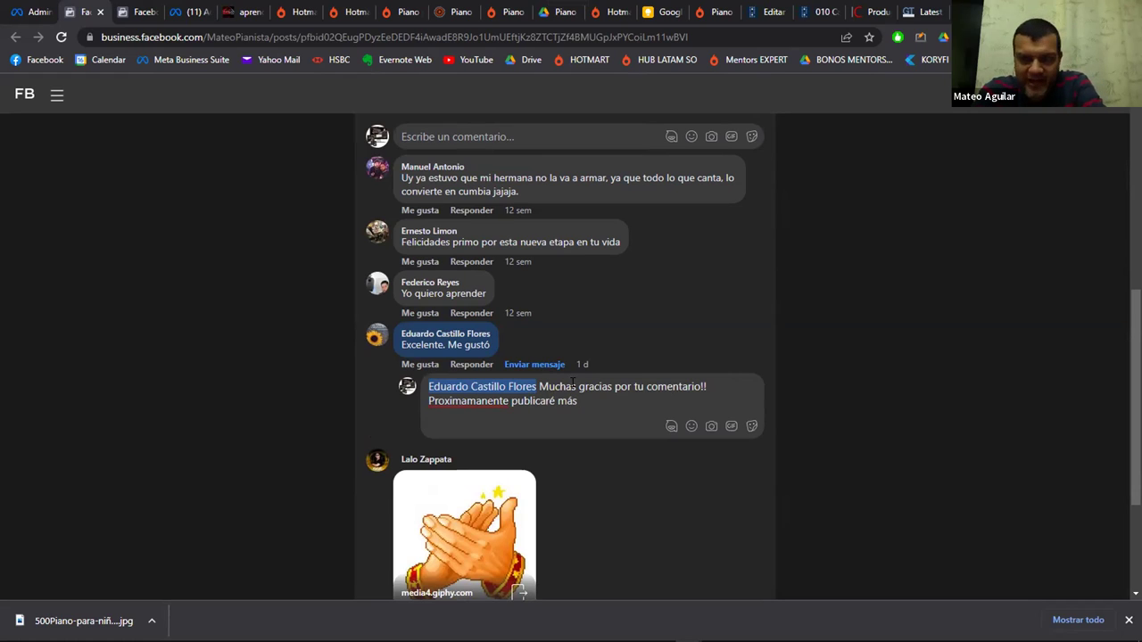
pyautogui.press('Return')
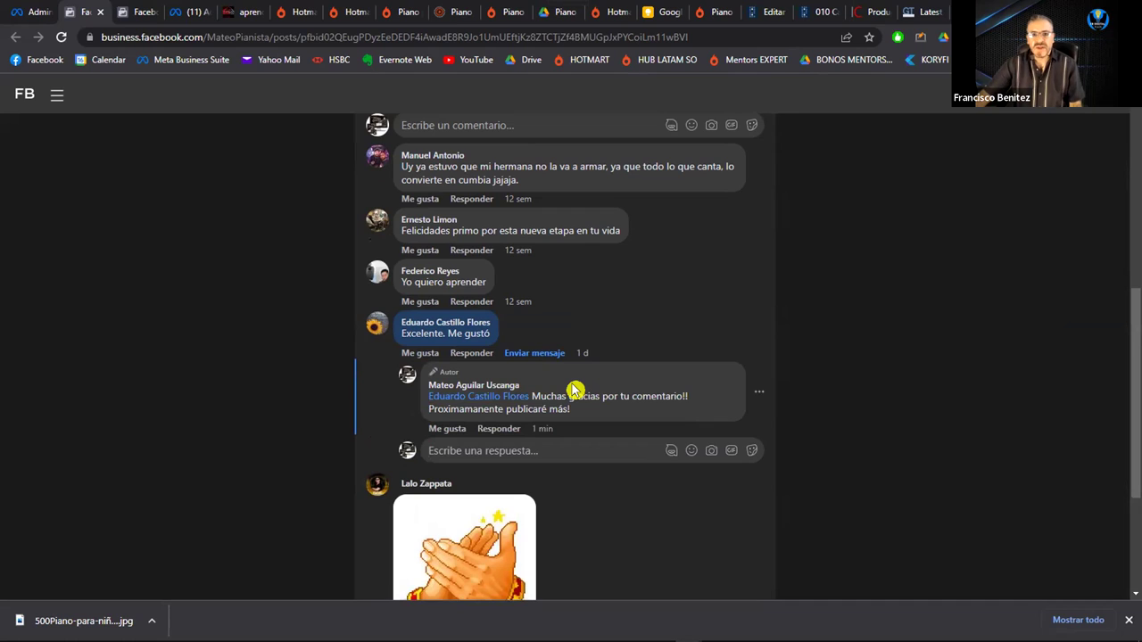
pyautogui.click(33, 12)
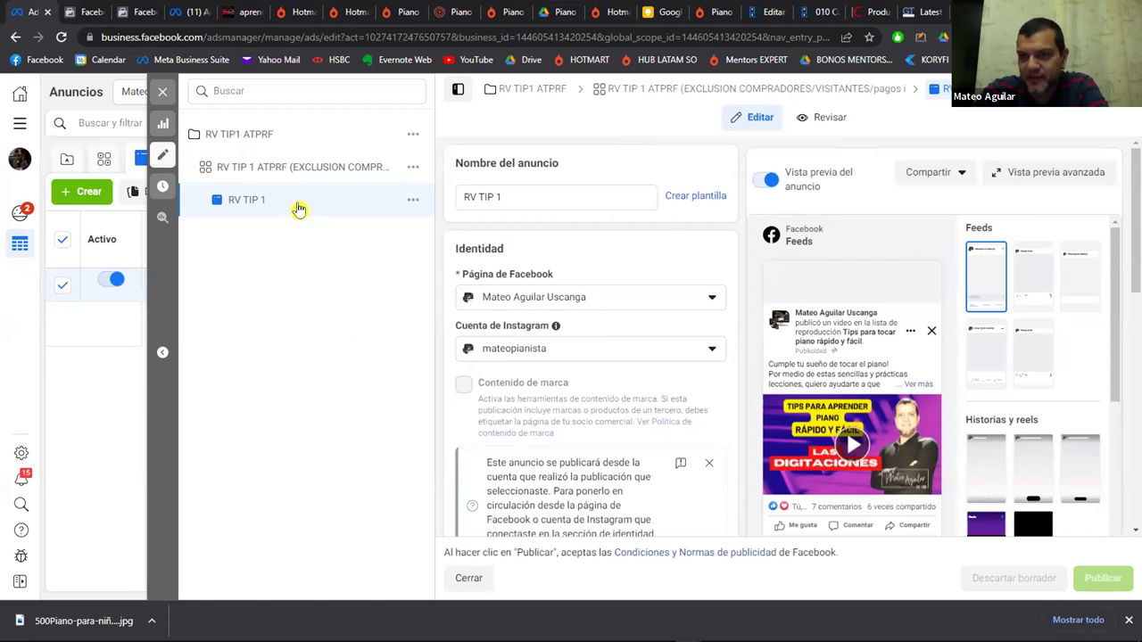
# Close the ad and campaign editors and list the RV TIP1 ATPRF campaign's ad sets.
pyautogui.click(159, 95)
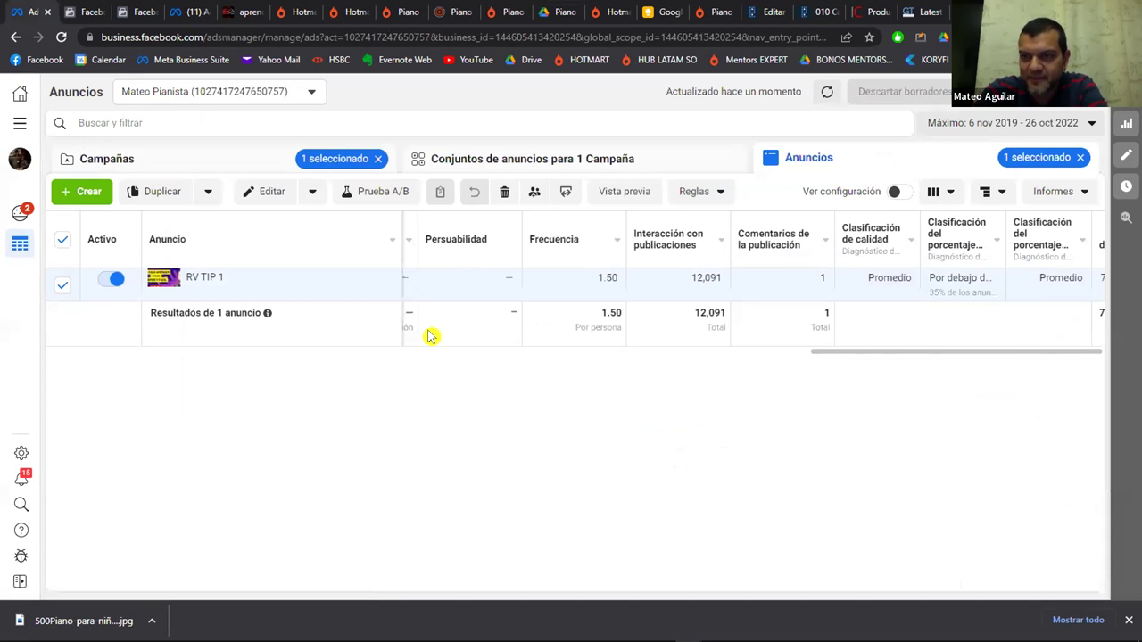
pyautogui.click(220, 158)
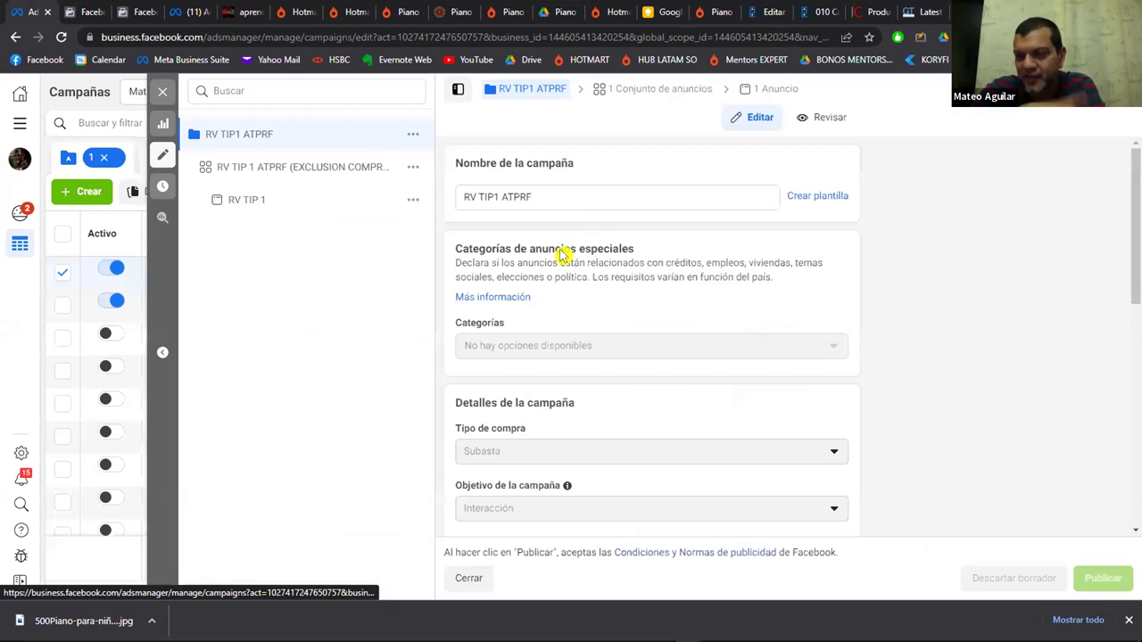
pyautogui.click(163, 91)
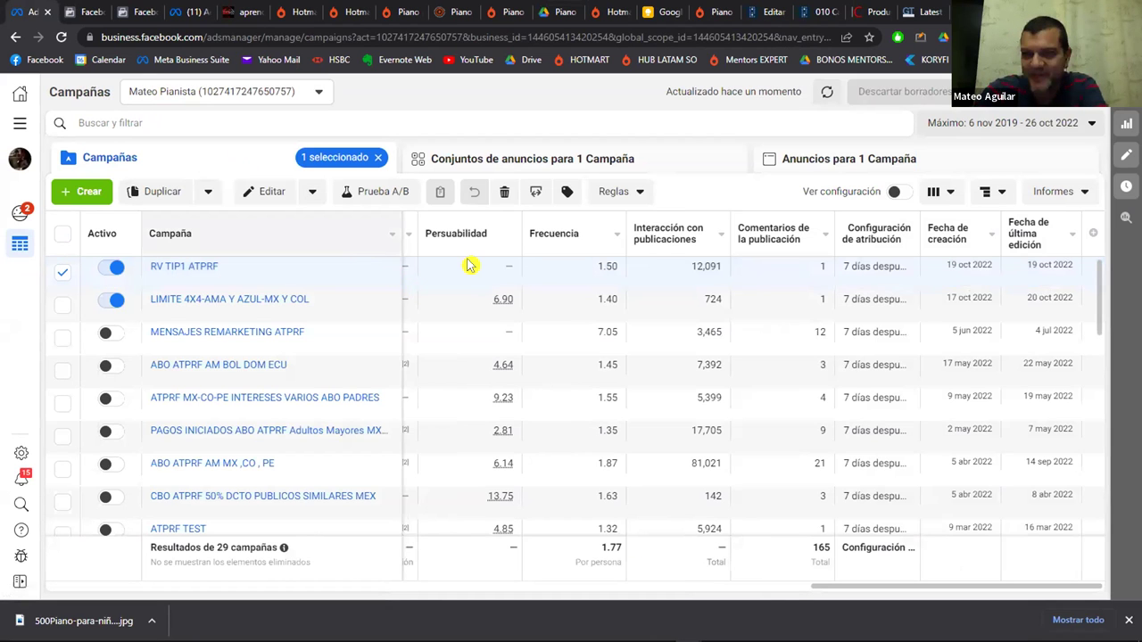
pyautogui.moveTo(682, 235)
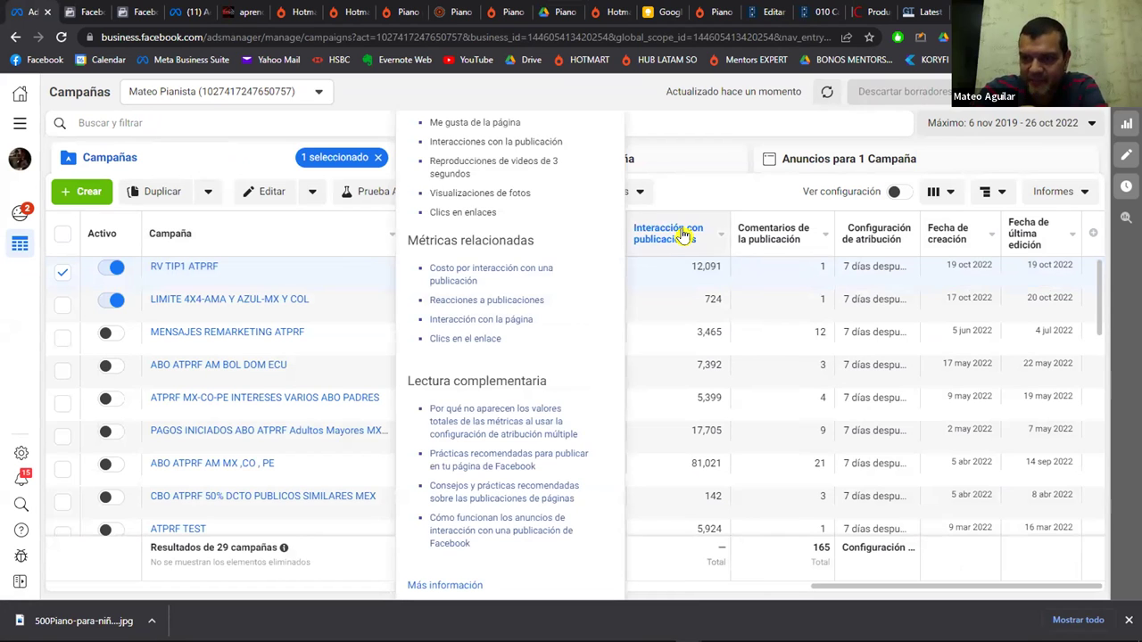
pyautogui.click(648, 160)
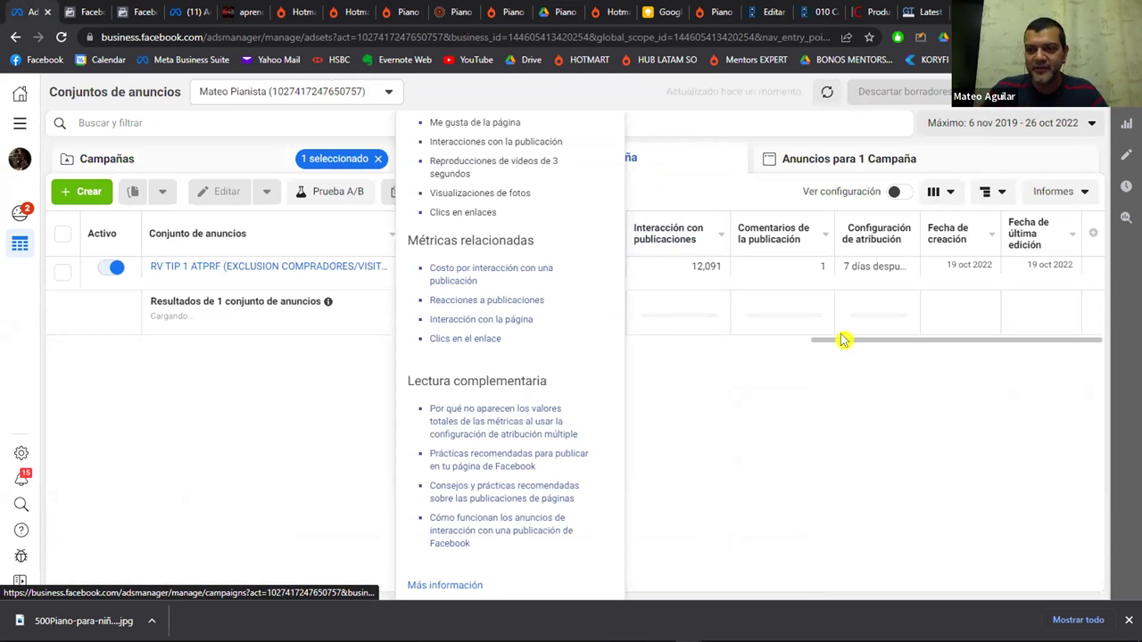
# Apply the 'Interacción con video' column preset to the RV TIP 1 ATPRF ad set table.
pyautogui.click(950, 194)
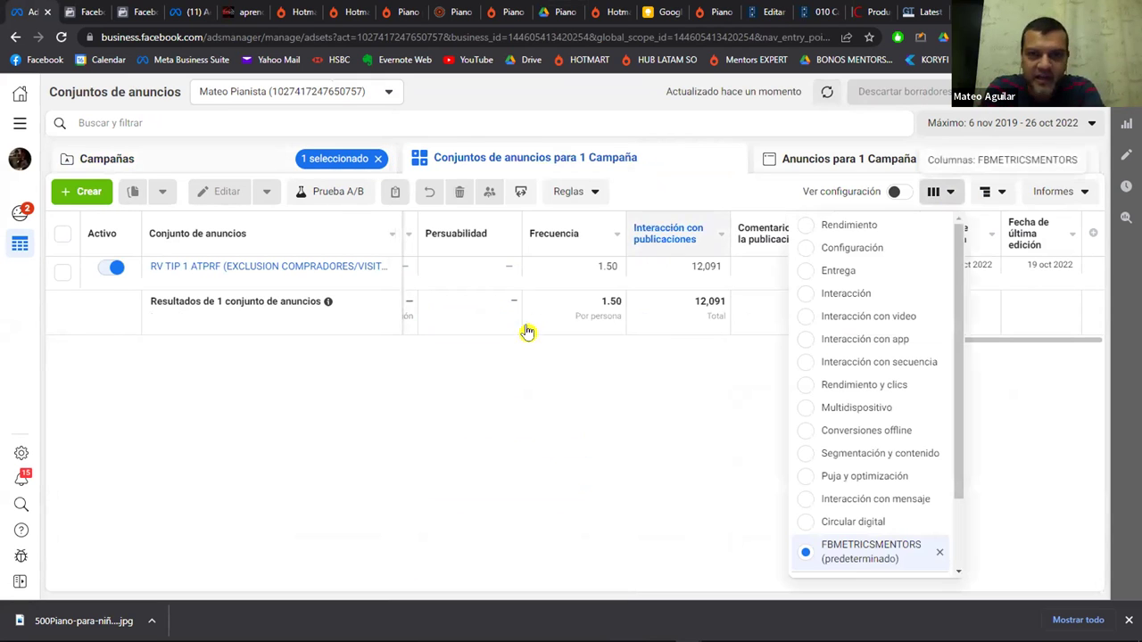
pyautogui.click(677, 366)
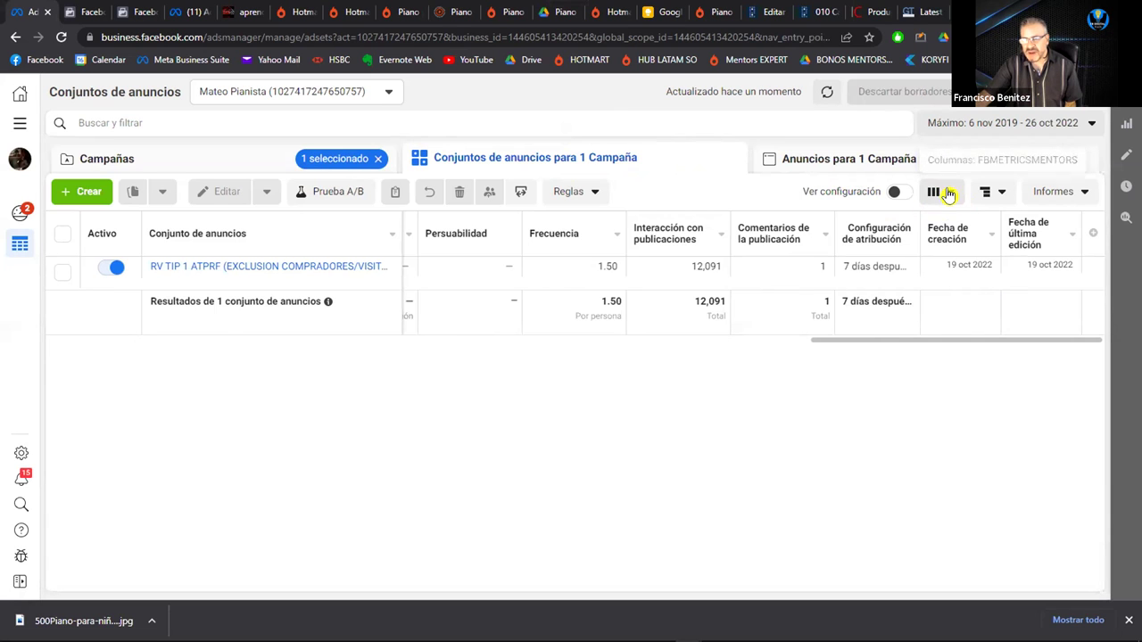
pyautogui.click(946, 192)
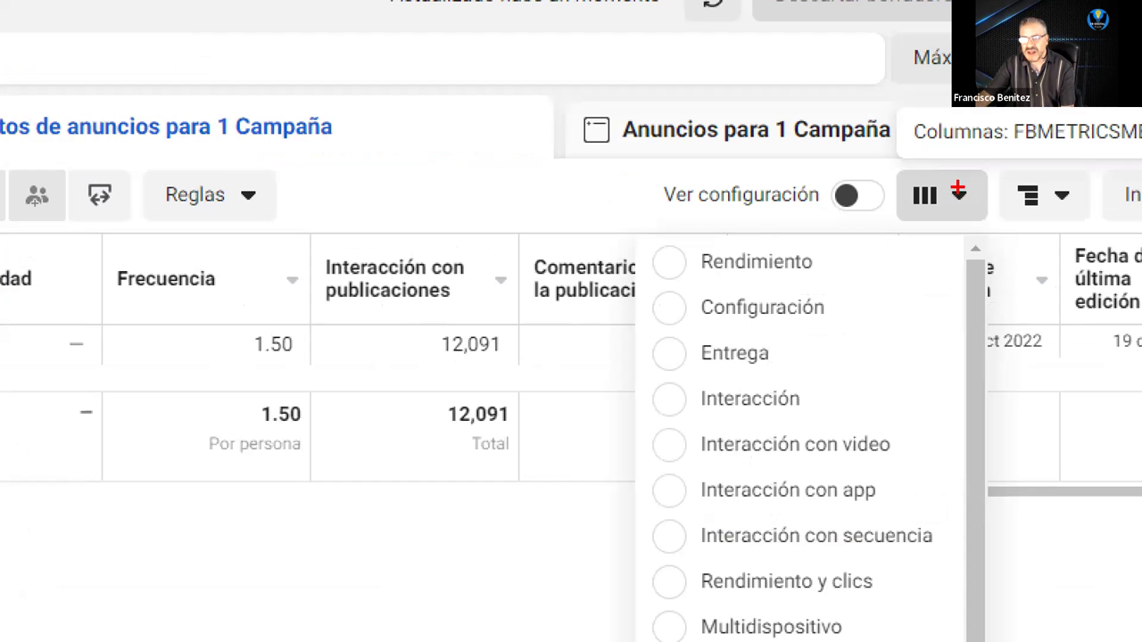
pyautogui.moveTo(957, 190)
pyautogui.mouseDown()
pyautogui.moveTo(904, 191)
pyautogui.moveTo(947, 217)
pyautogui.mouseUp()
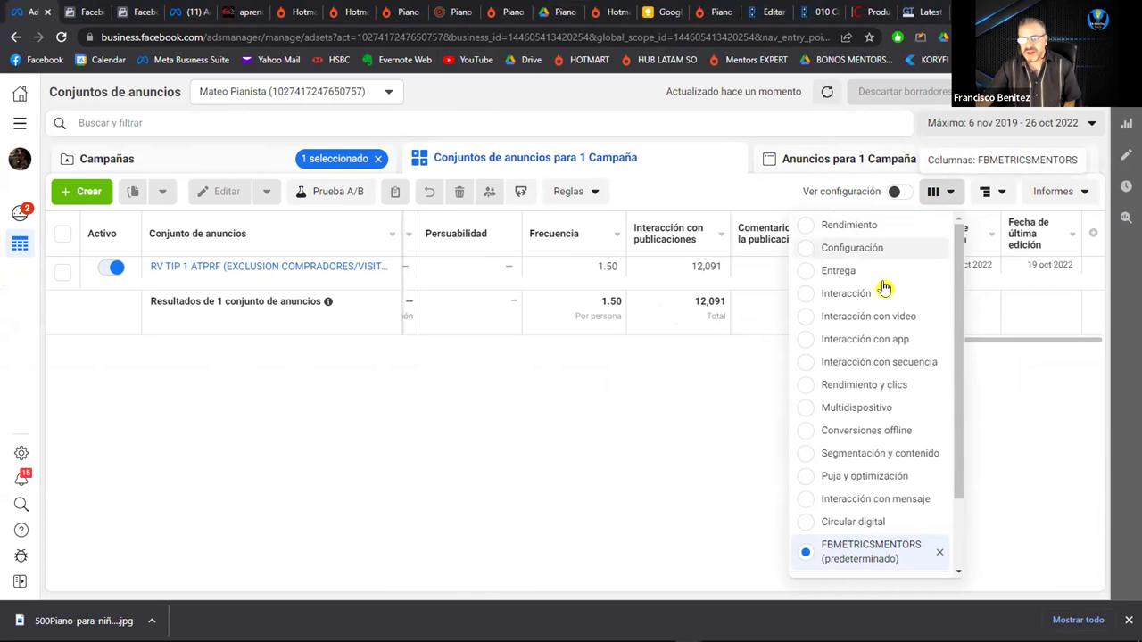
pyautogui.click(872, 327)
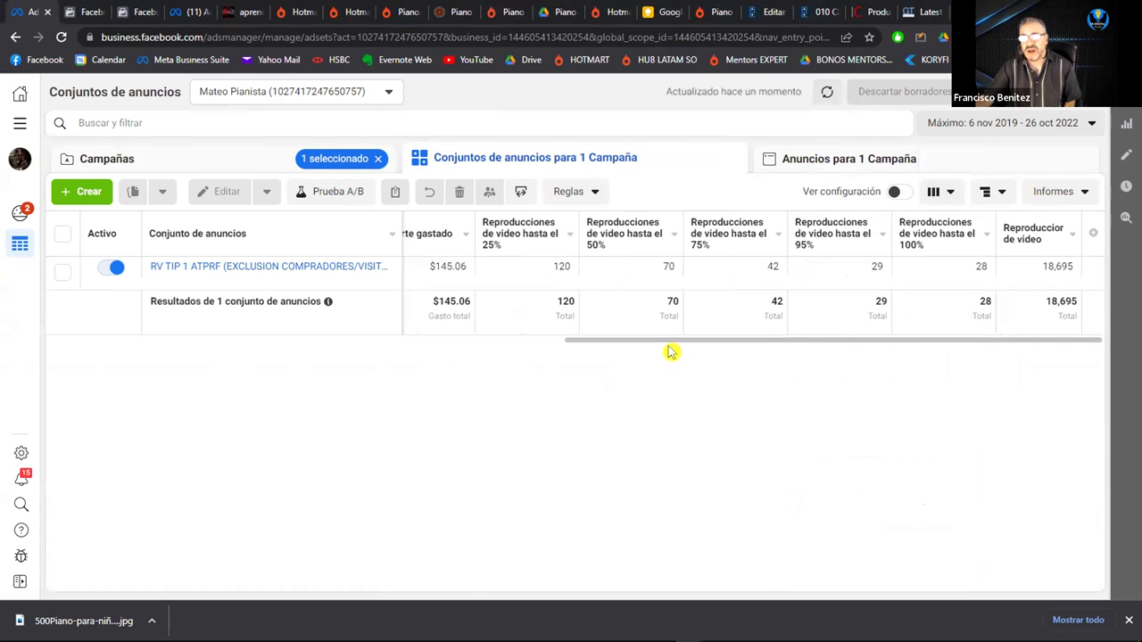
pyautogui.moveTo(680, 343); pyautogui.dragTo(435, 341)
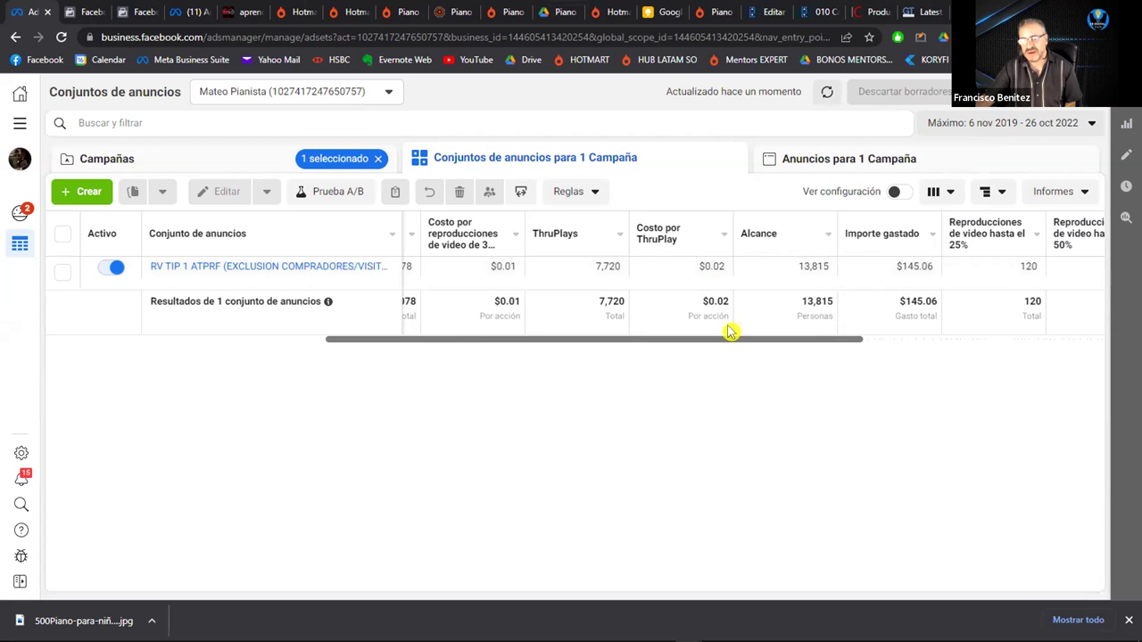
pyautogui.moveTo(726, 340); pyautogui.dragTo(933, 362)
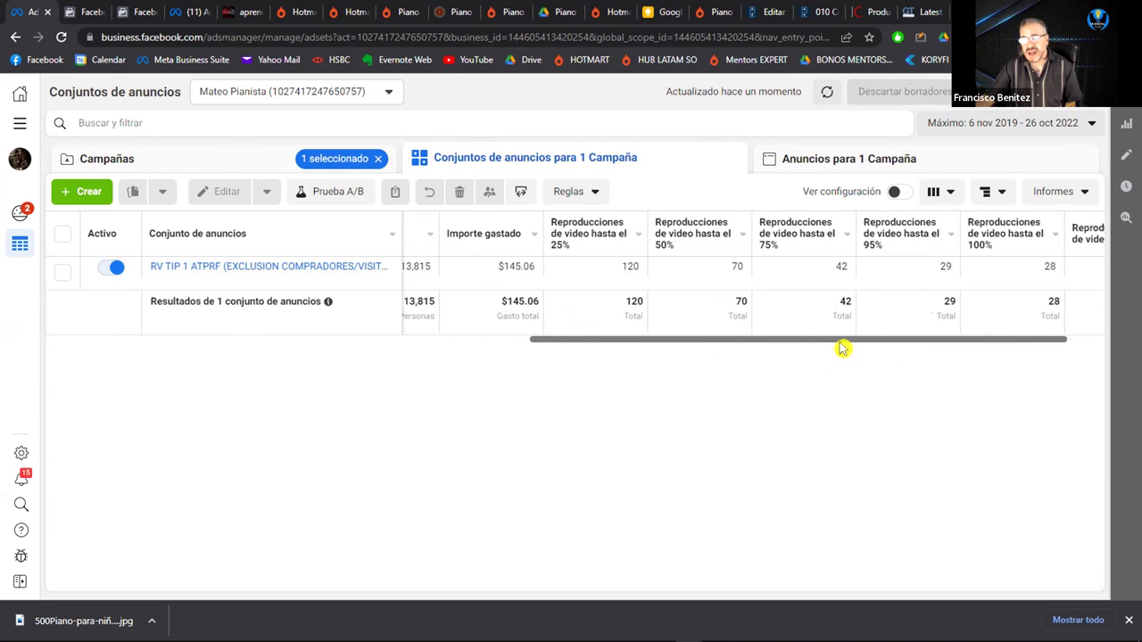
pyautogui.moveTo(839, 348); pyautogui.dragTo(916, 351)
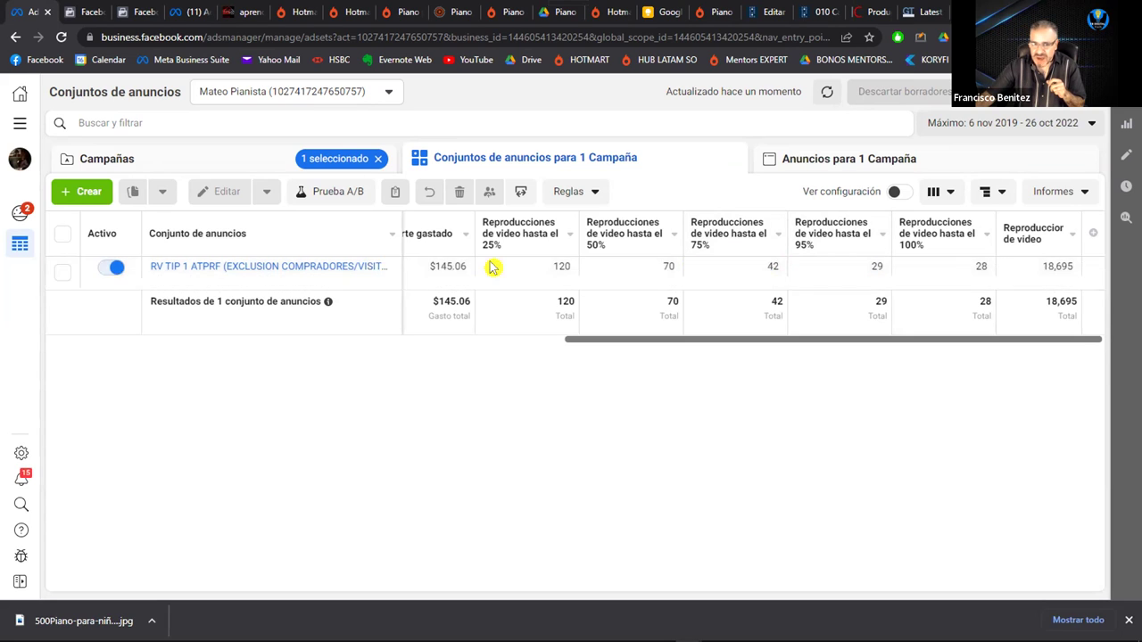
pyautogui.moveTo(595, 344); pyautogui.dragTo(487, 332)
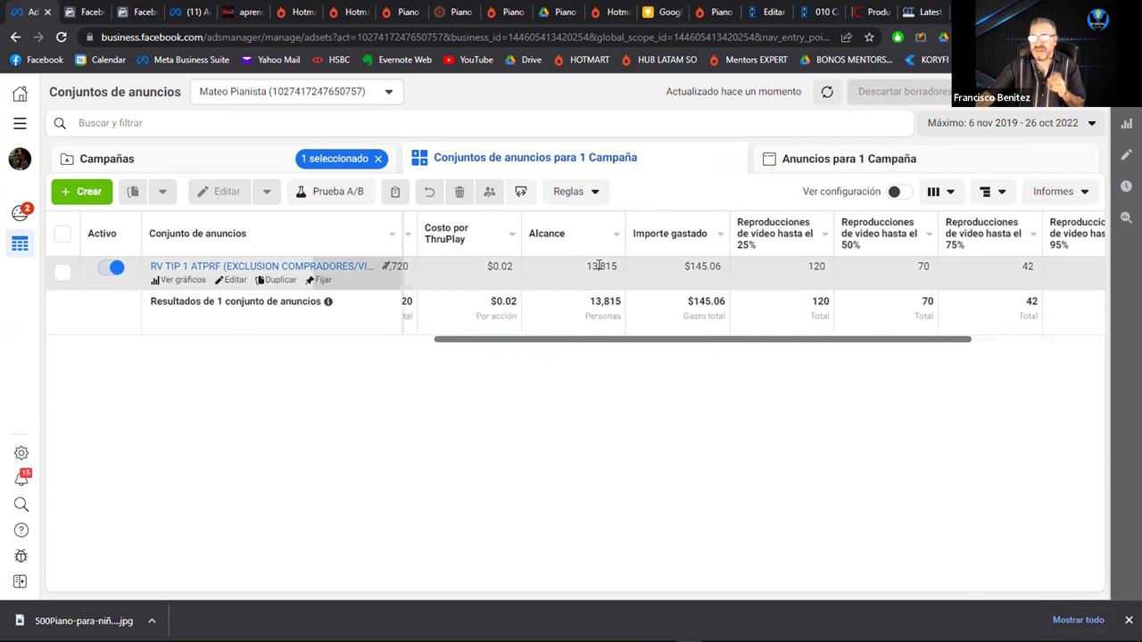
pyautogui.moveTo(676, 345); pyautogui.dragTo(836, 367)
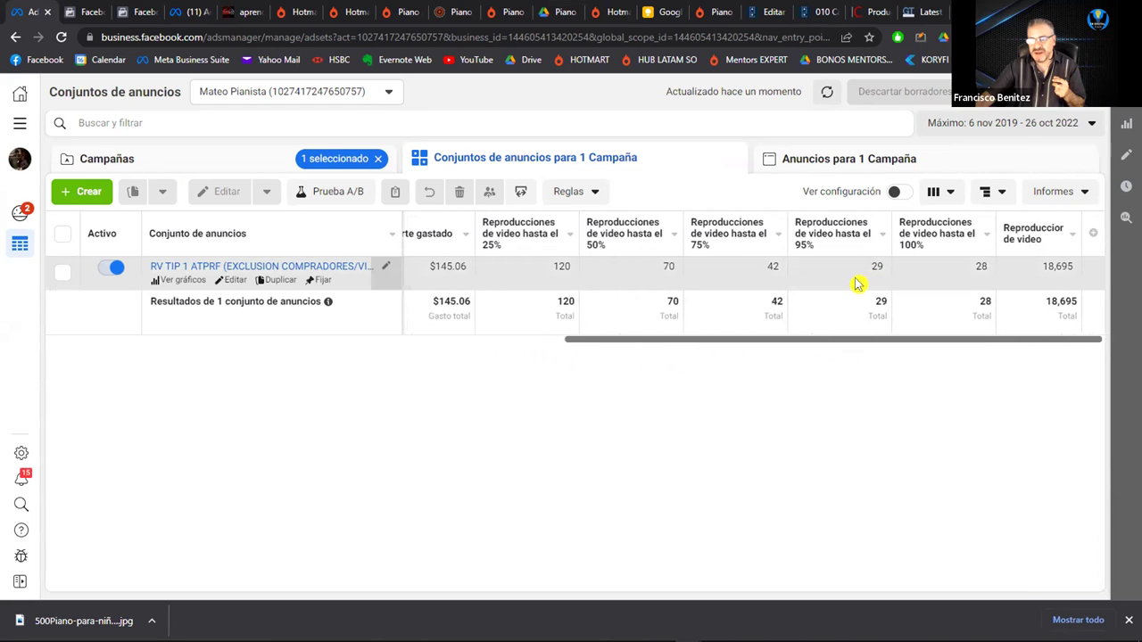
pyautogui.moveTo(814, 342); pyautogui.dragTo(627, 356)
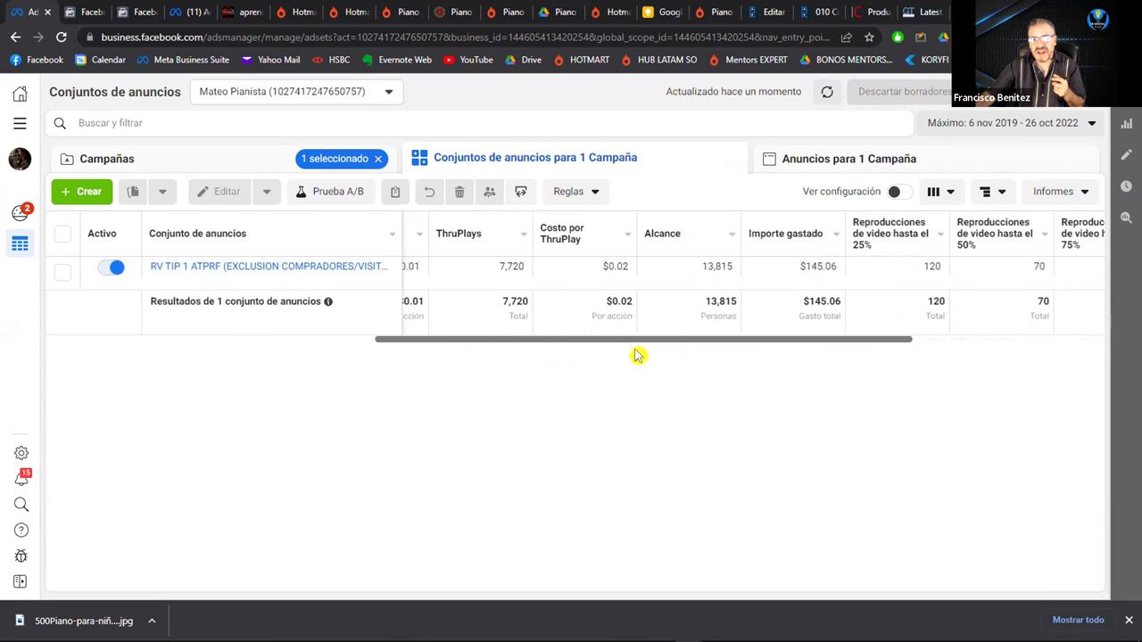
pyautogui.moveTo(676, 344); pyautogui.dragTo(860, 354)
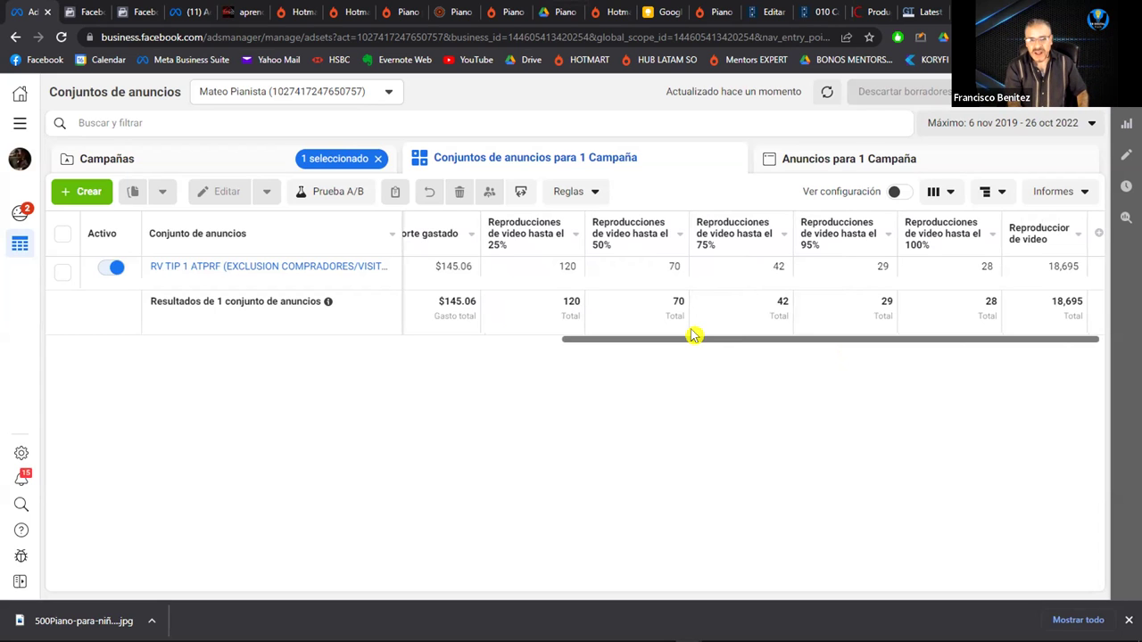
pyautogui.moveTo(696, 334); pyautogui.dragTo(540, 377)
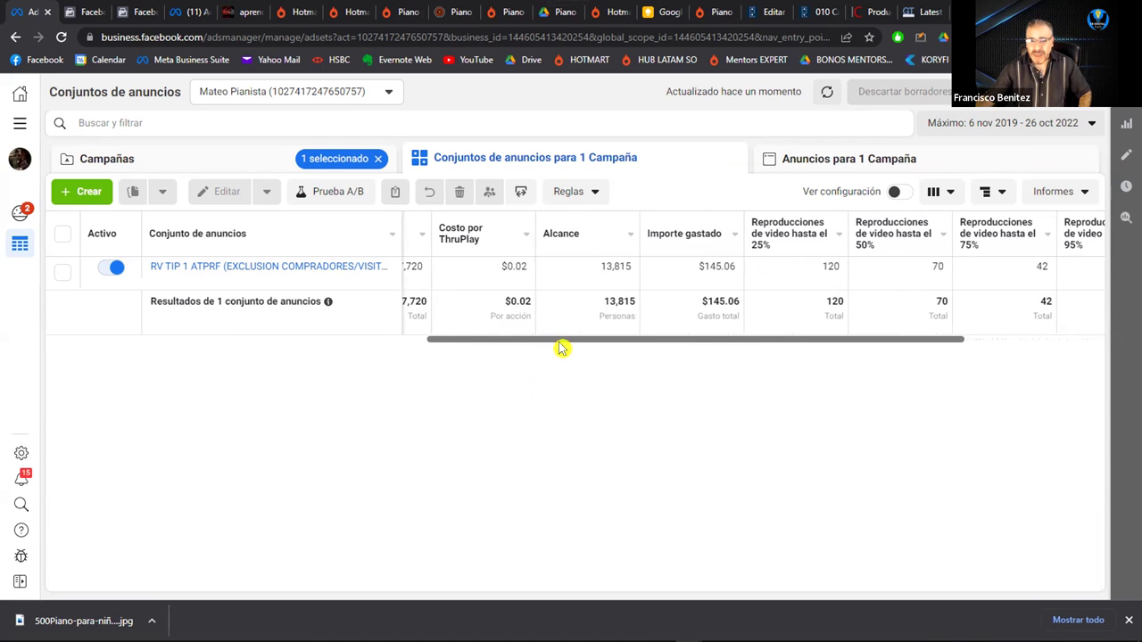
pyautogui.moveTo(561, 342); pyautogui.dragTo(775, 437)
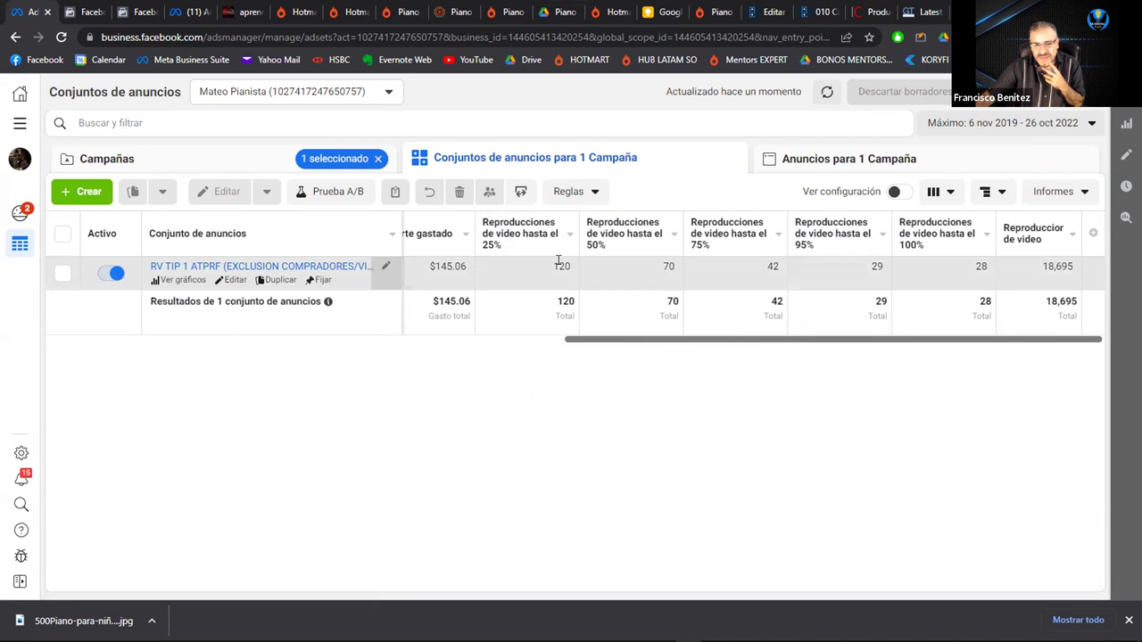
pyautogui.moveTo(616, 343); pyautogui.dragTo(543, 365)
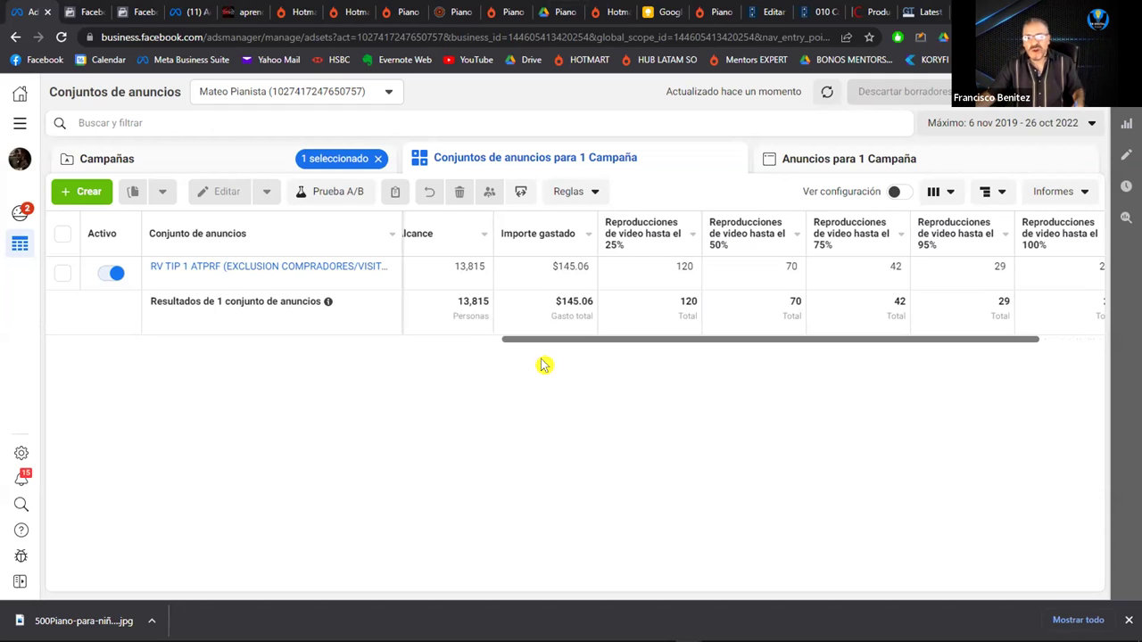
pyautogui.moveTo(580, 342); pyautogui.dragTo(612, 344)
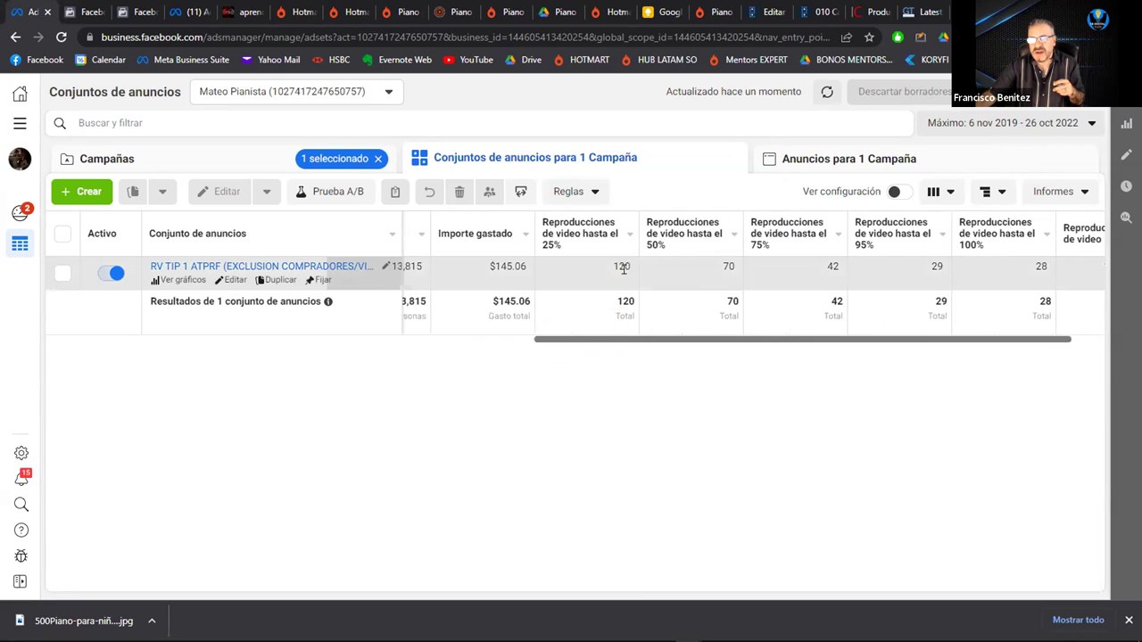
pyautogui.moveTo(590, 242)
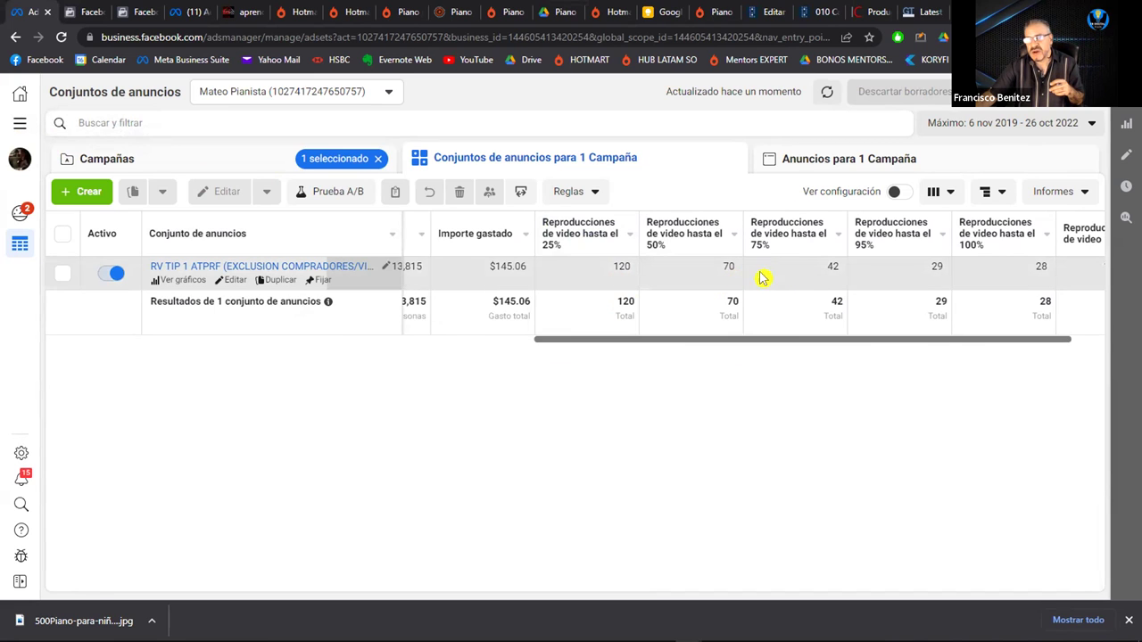
pyautogui.moveTo(786, 254)
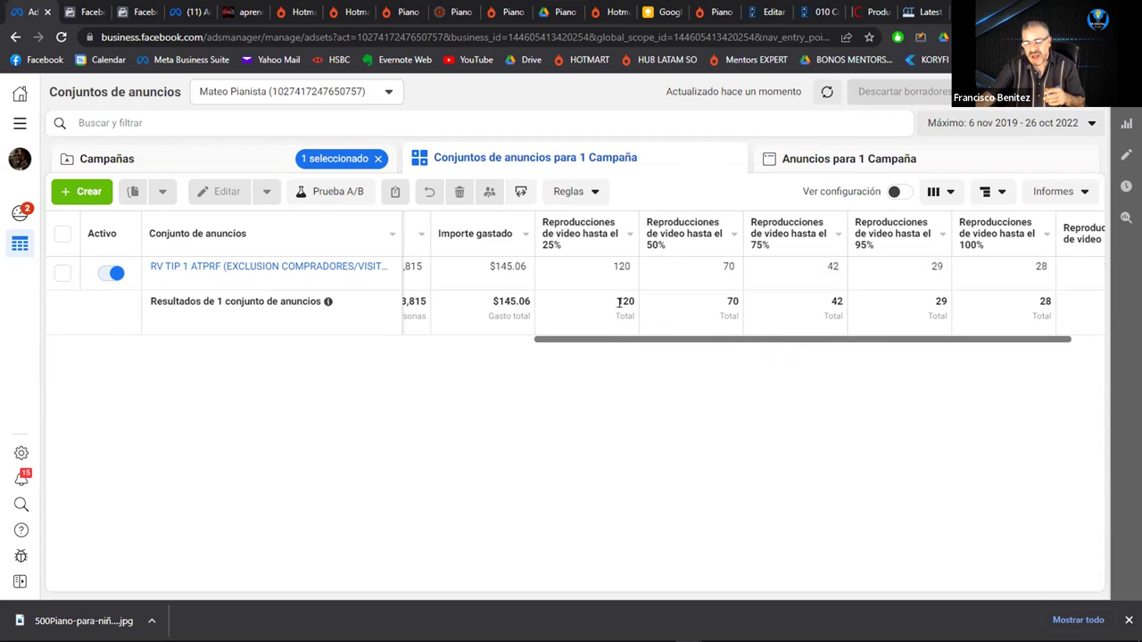
pyautogui.moveTo(594, 340); pyautogui.dragTo(553, 347)
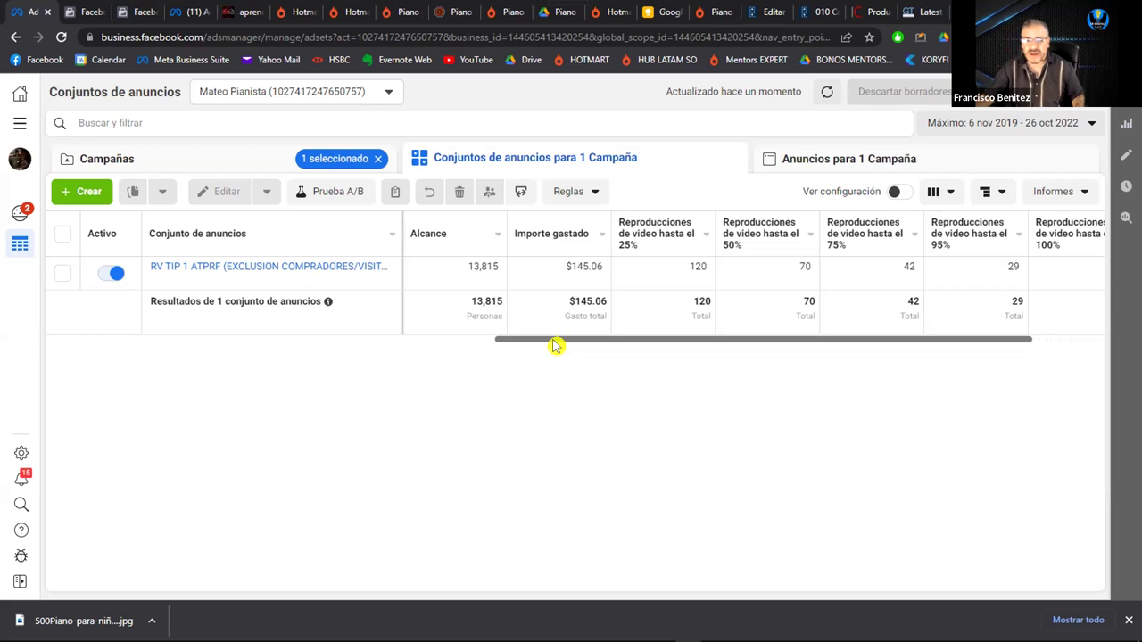
# Drag within the ad set table to adjust how its video-engagement metric columns are shown.
pyautogui.moveTo(548, 347); pyautogui.dragTo(525, 348)
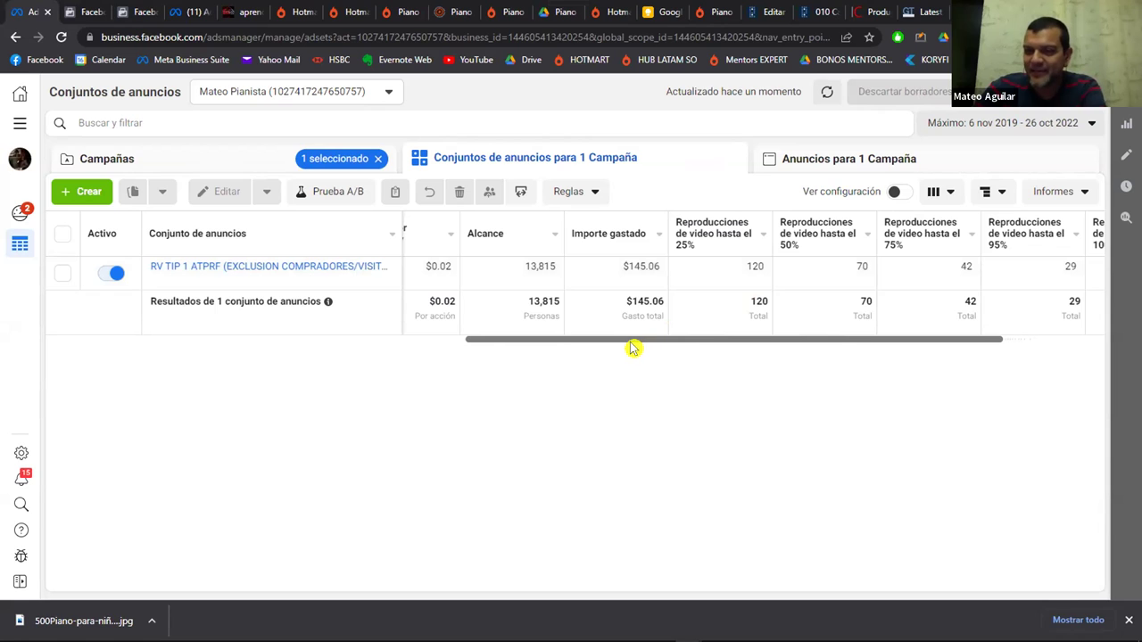
pyautogui.moveTo(631, 348)
pyautogui.mouseDown()
pyautogui.moveTo(614, 352)
pyautogui.moveTo(655, 342)
pyautogui.moveTo(622, 341)
pyautogui.mouseUp()
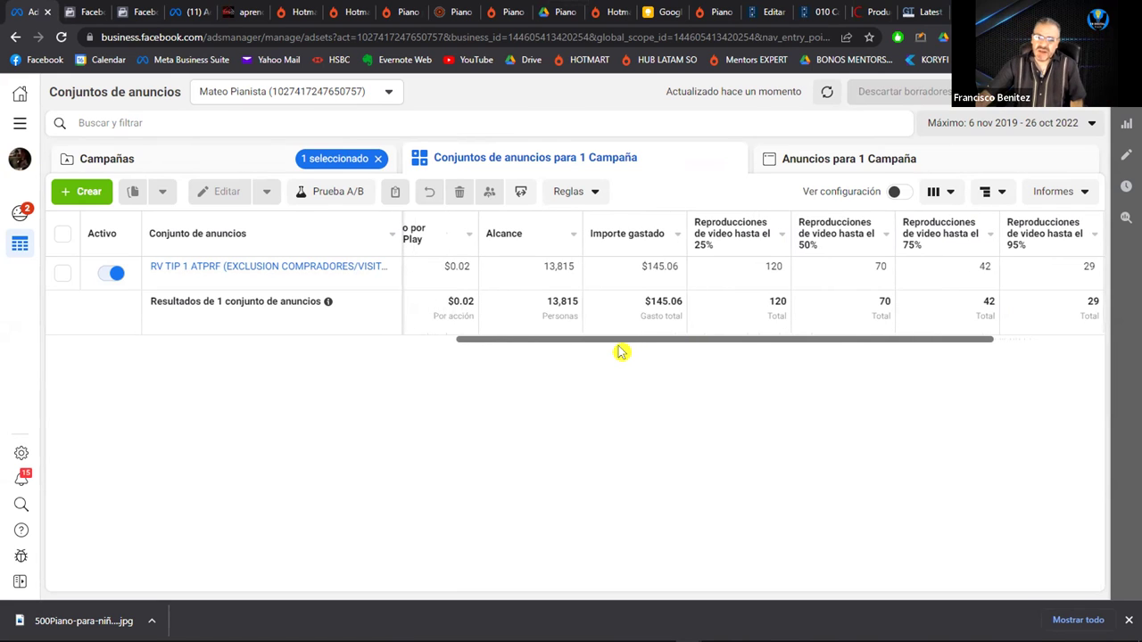
pyautogui.moveTo(622, 351); pyautogui.dragTo(301, 349)
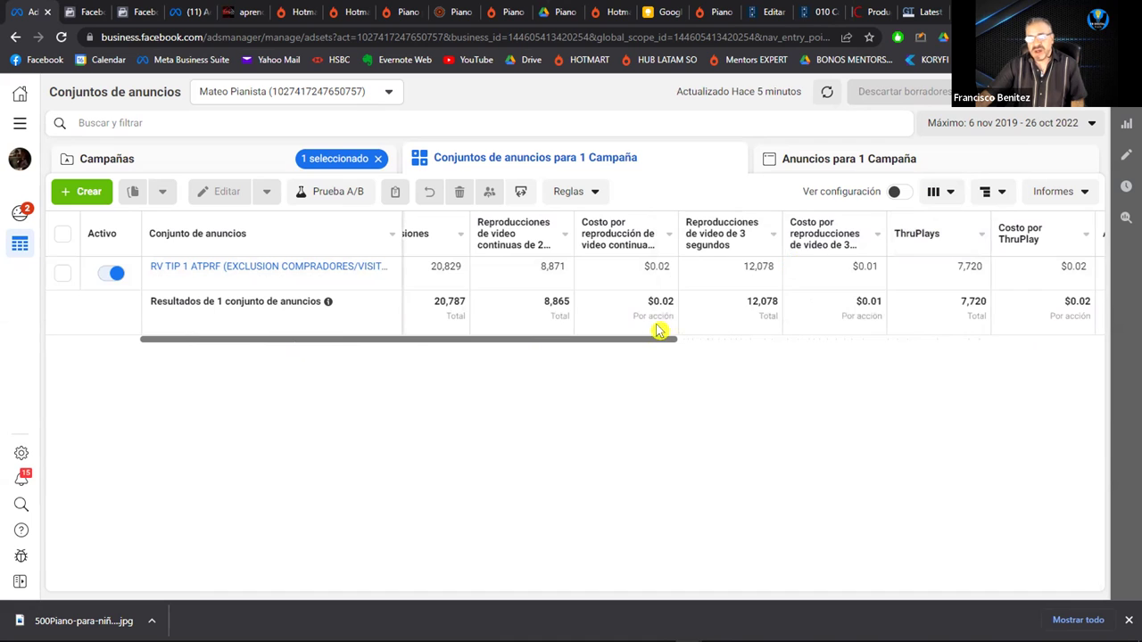
pyautogui.moveTo(619, 344); pyautogui.dragTo(914, 369)
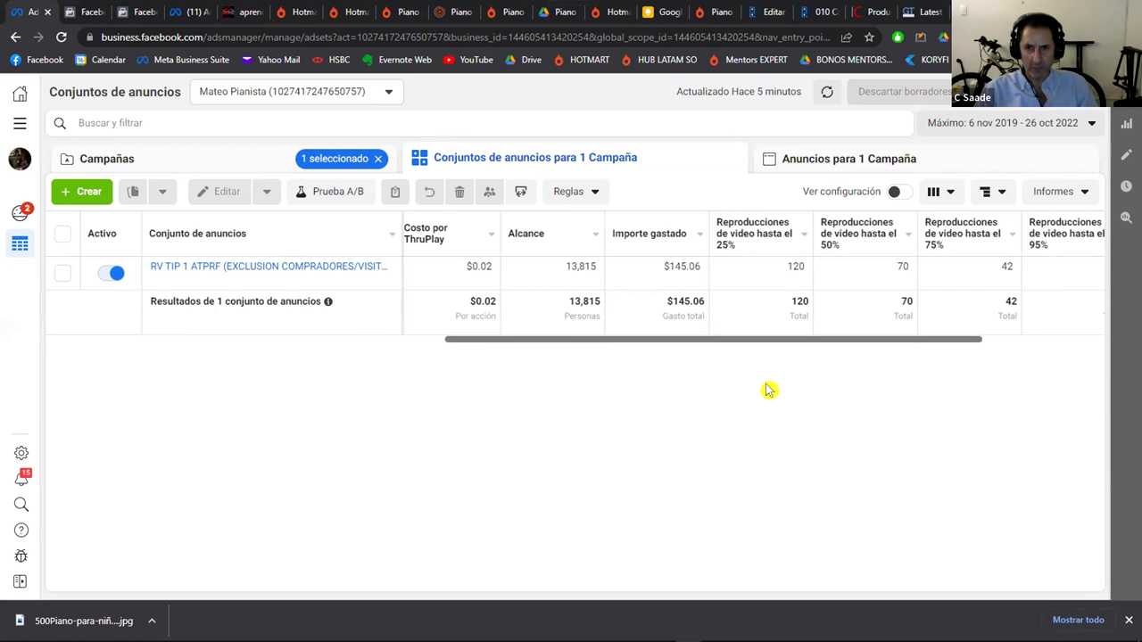
pyautogui.moveTo(805, 341); pyautogui.dragTo(979, 351)
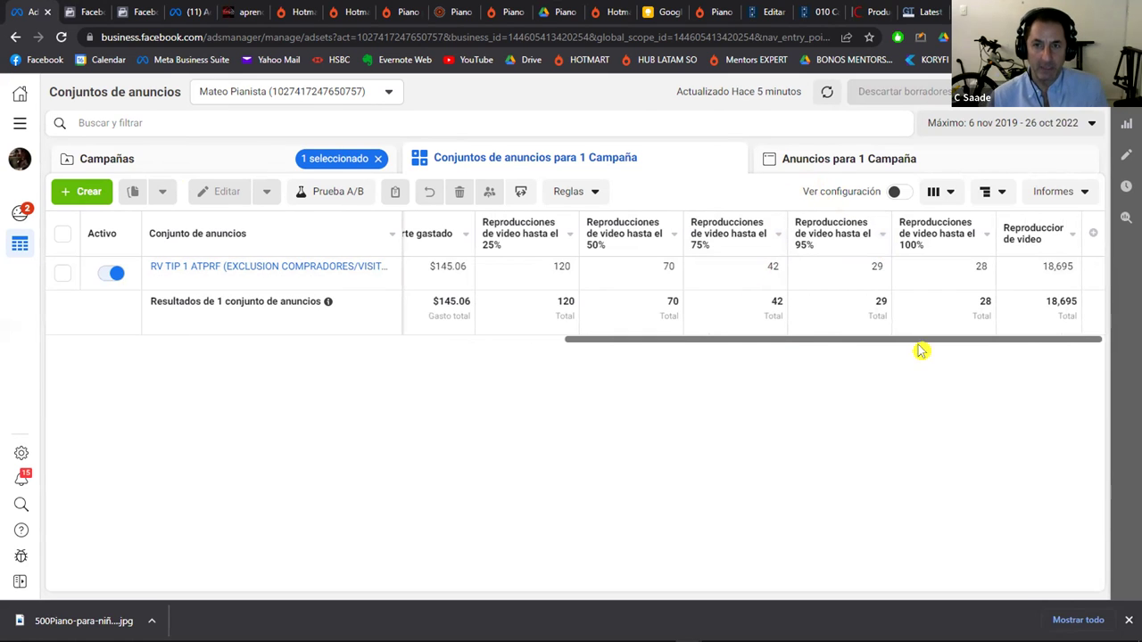
pyautogui.moveTo(771, 343); pyautogui.dragTo(744, 344)
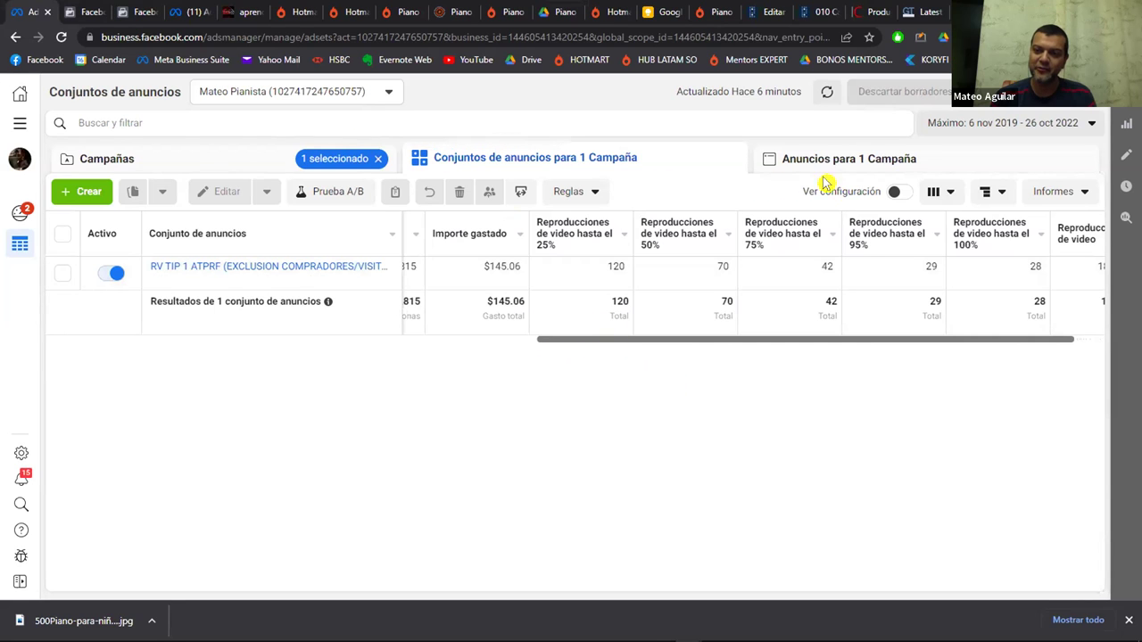
pyautogui.click(948, 191)
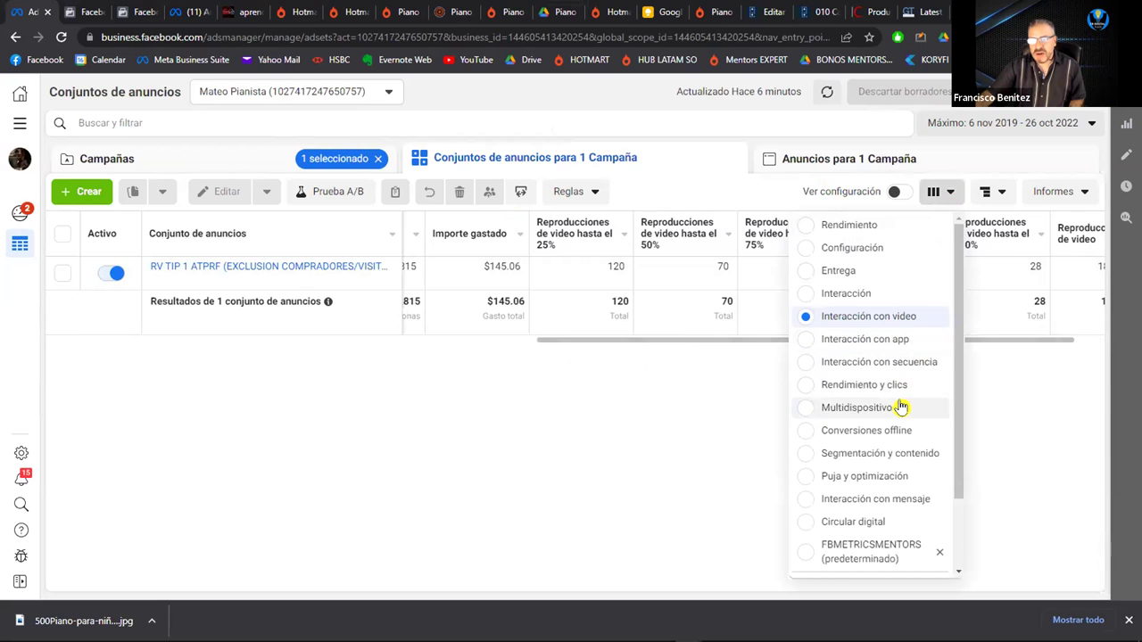
pyautogui.click(694, 366)
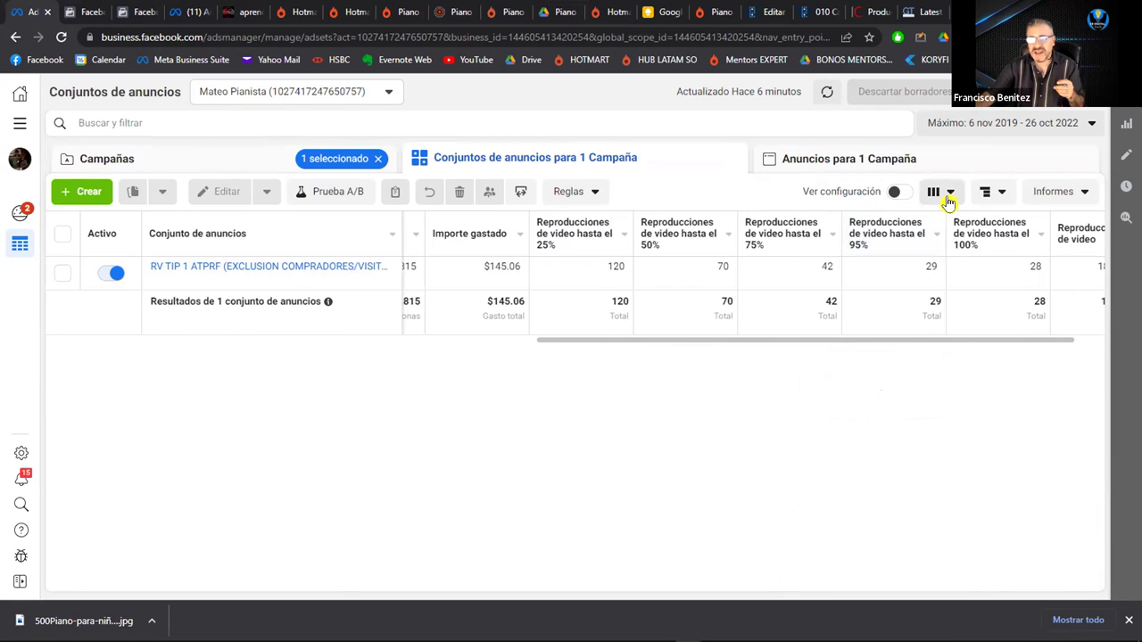
pyautogui.click(944, 194)
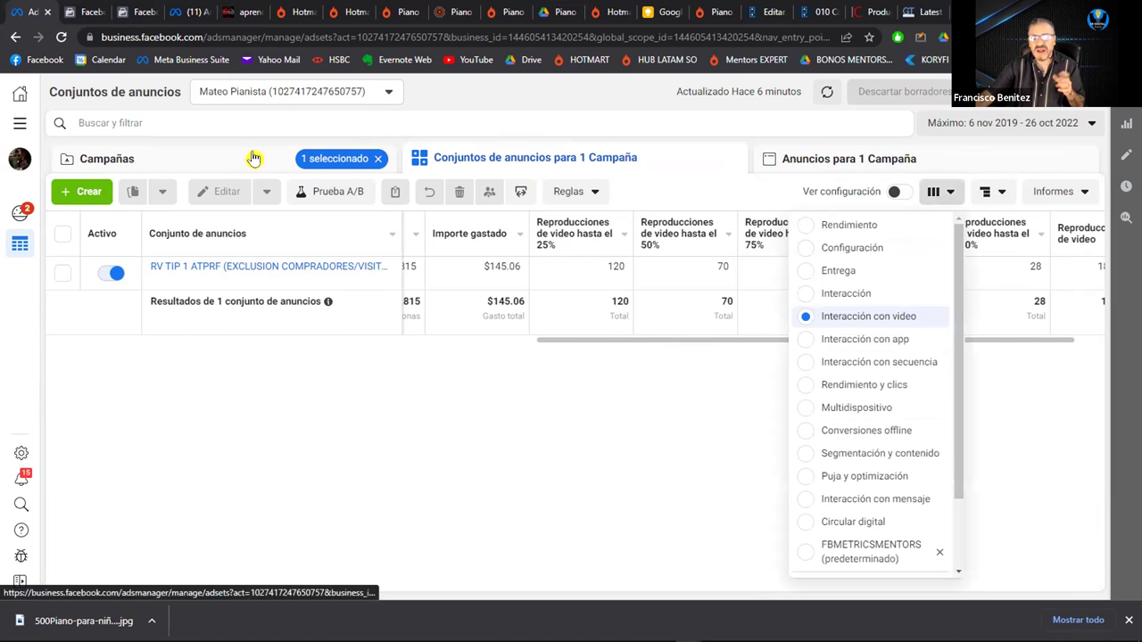
pyautogui.click(489, 359)
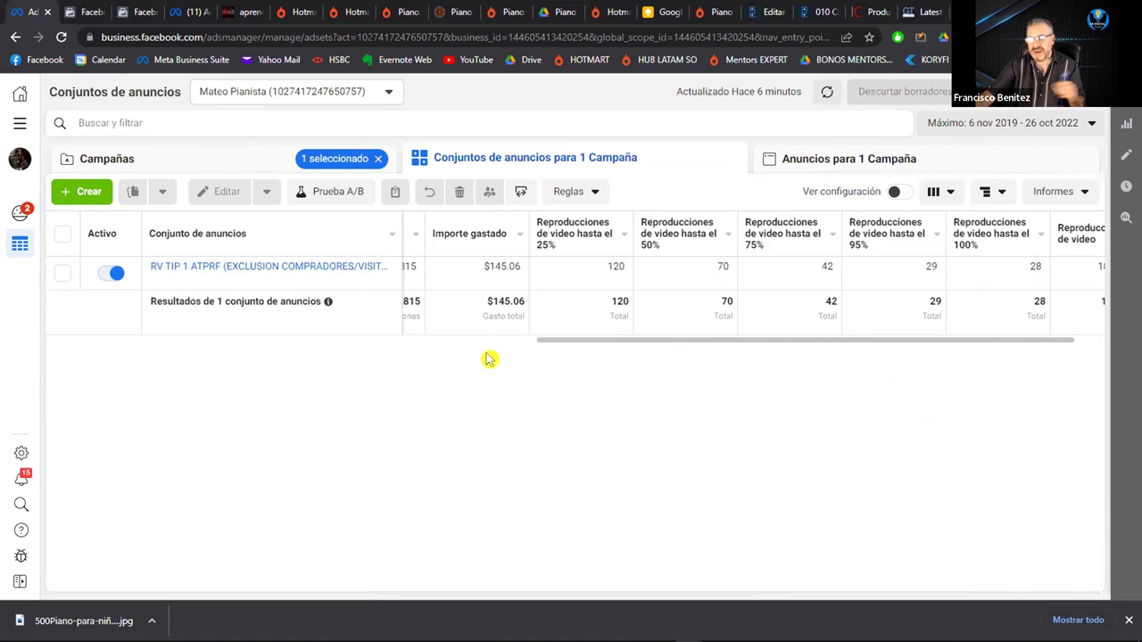
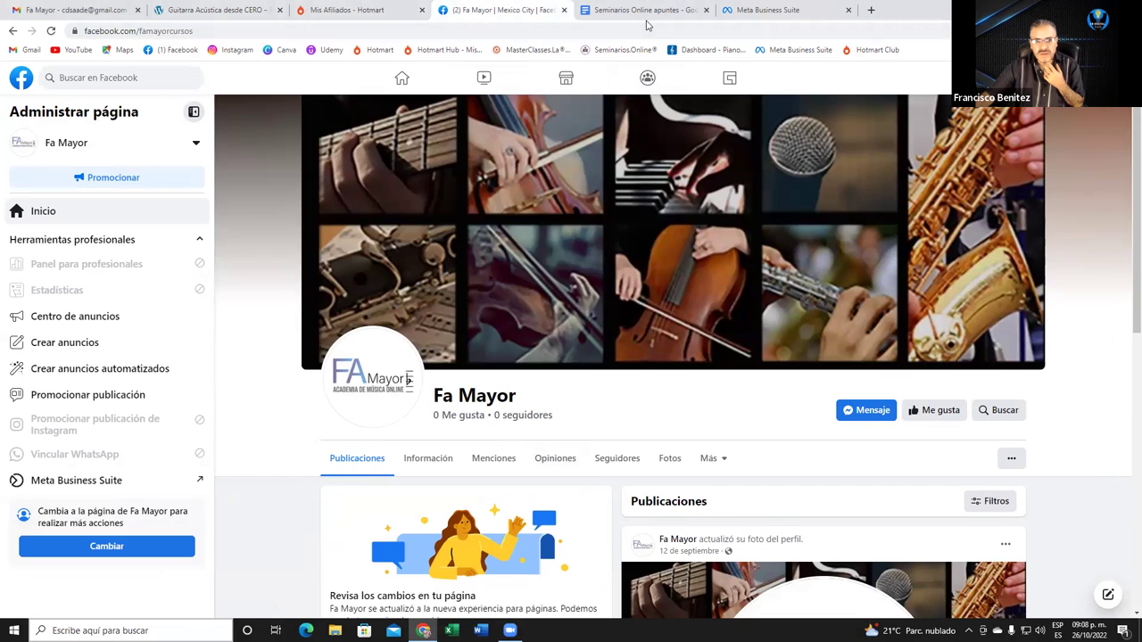
# Switch to Meta Business Suite and look over the Fa Mayor to-do list and recent posts.
pyautogui.click(754, 10)
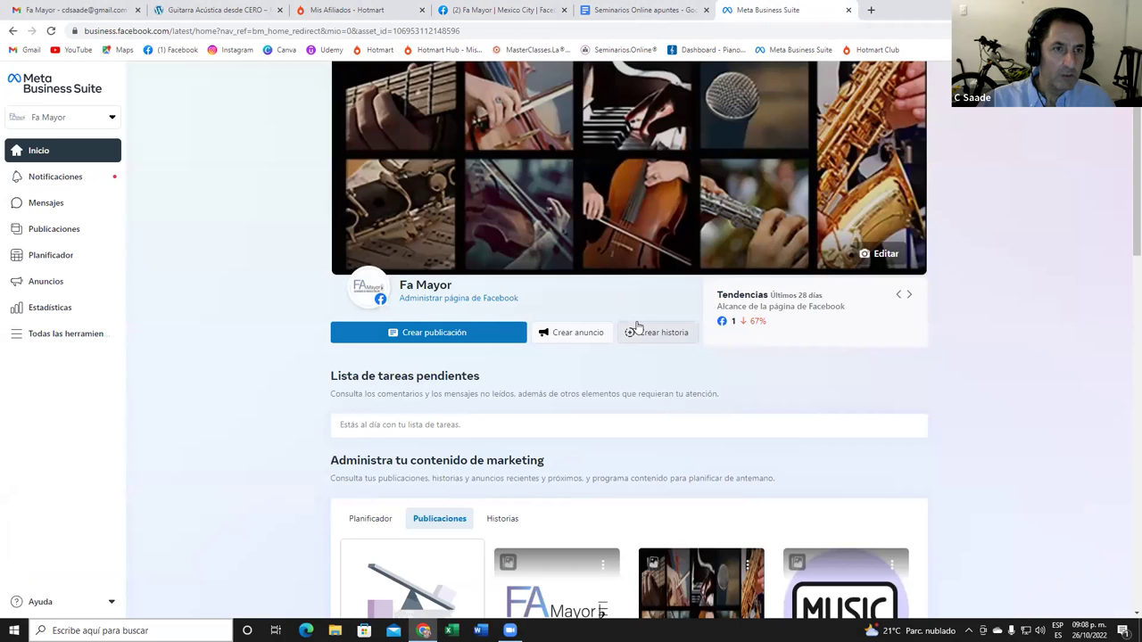
pyautogui.scroll(-1, 638, 328)
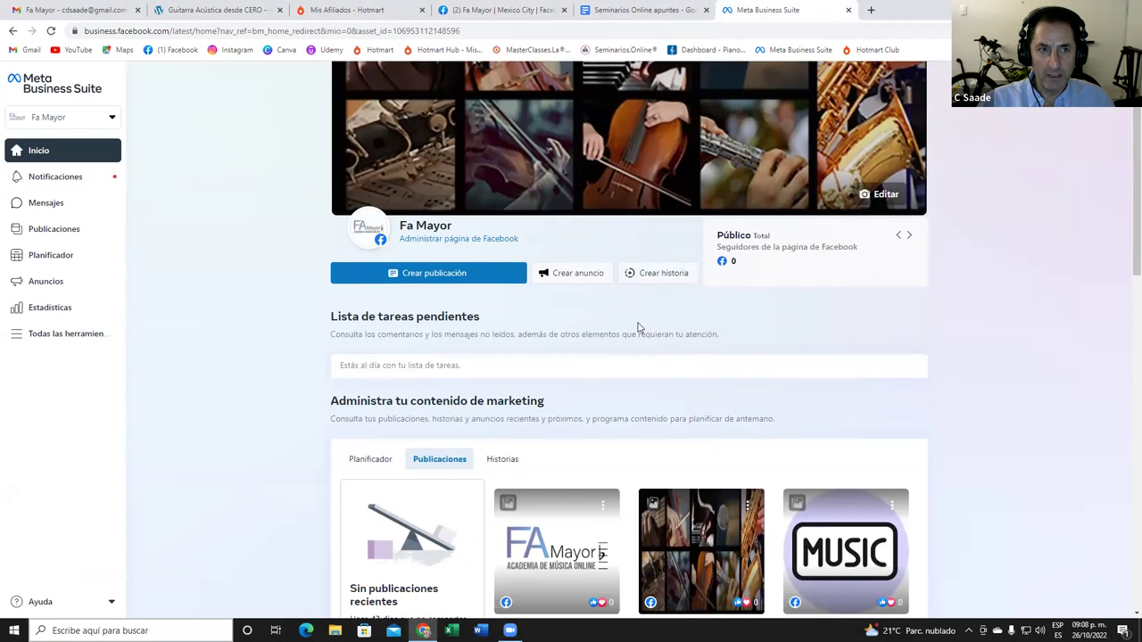
pyautogui.scroll(1, 638, 328)
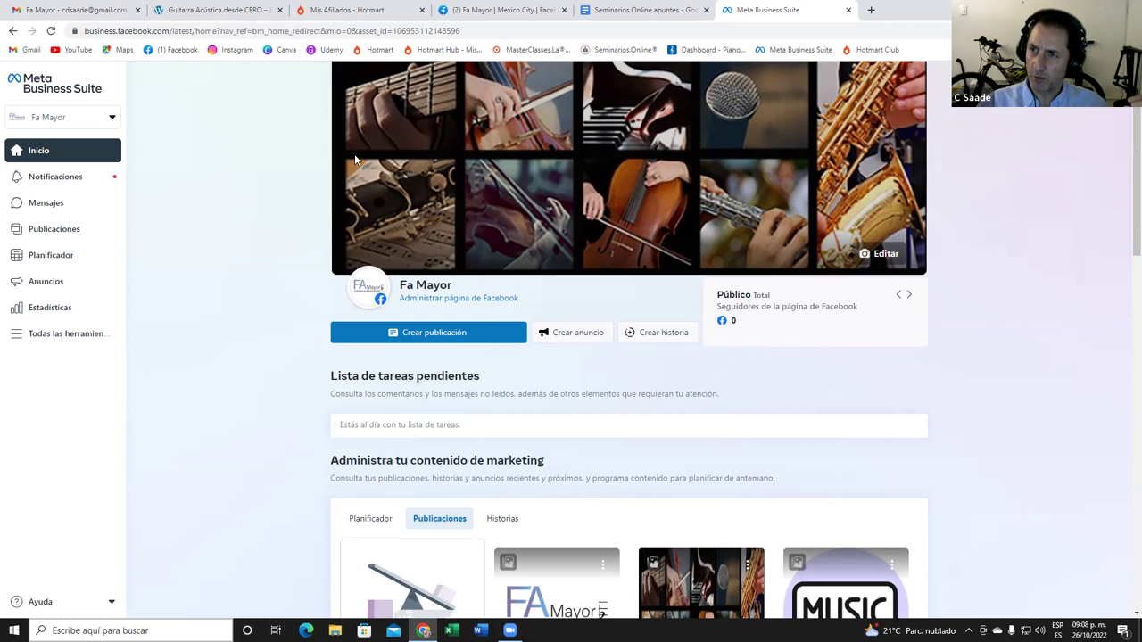
# Open the 'Guitarra Acústica Desde CERO' landing page and scroll through its upper sections.
pyautogui.click(221, 16)
pyautogui.scroll(-3, 788, 387)
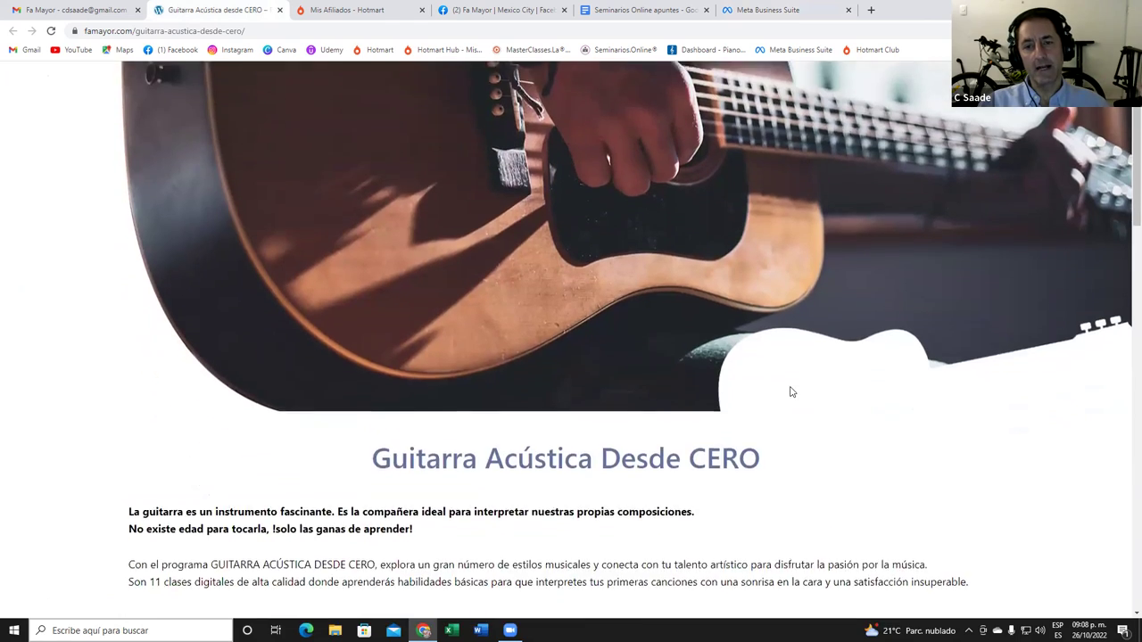
pyautogui.scroll(-1, 598, 574)
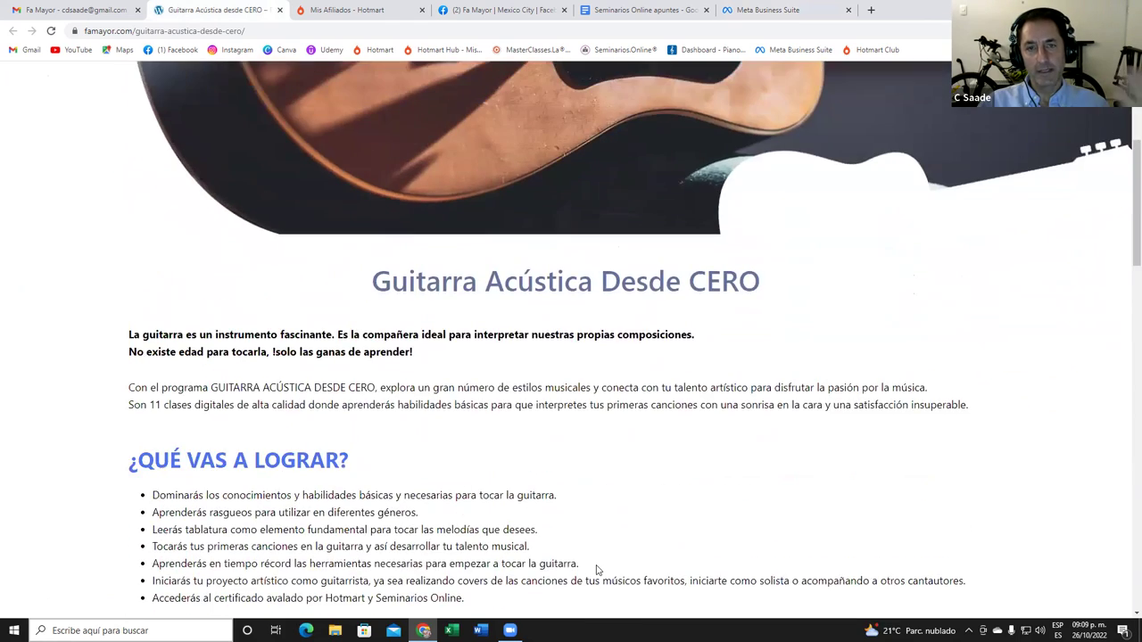
pyautogui.scroll(4, 596, 568)
pyautogui.scroll(-4, 596, 567)
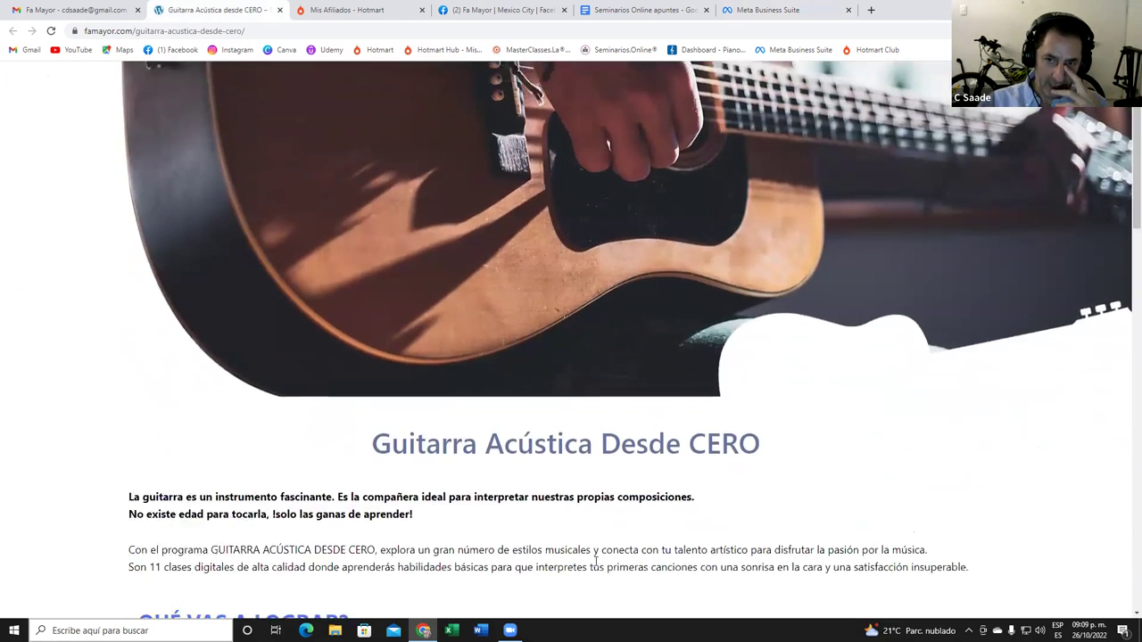
pyautogui.scroll(-1, 596, 566)
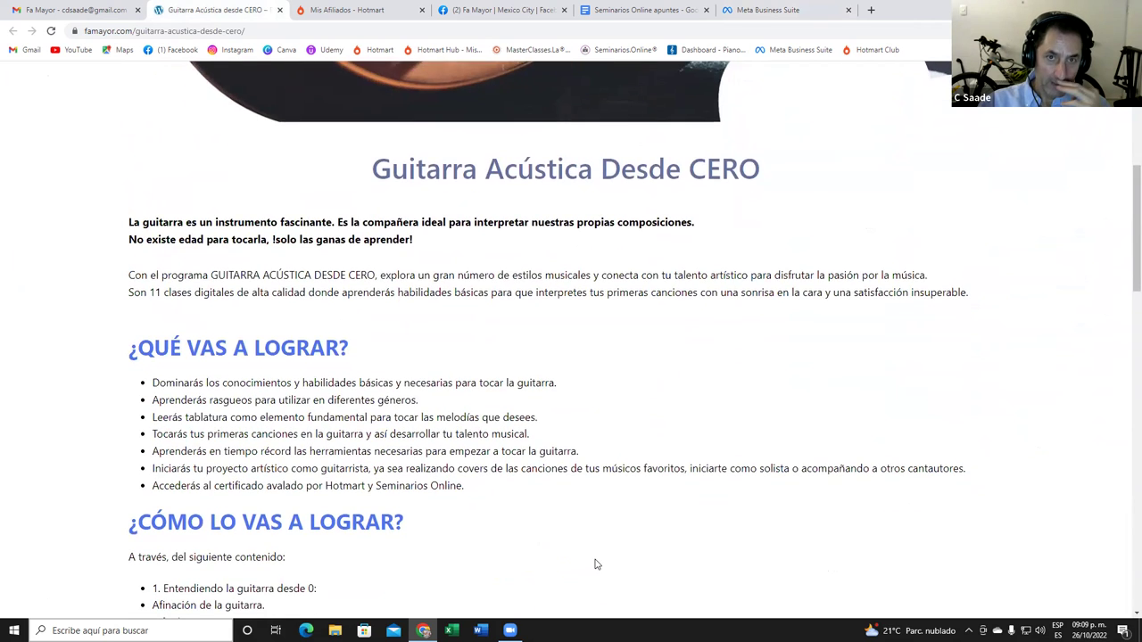
# Scroll down to the bonus list and certificate, back up, then go to the Seminarios Online notes.
pyautogui.scroll(-1, 595, 565)
pyautogui.scroll(-4, 596, 563)
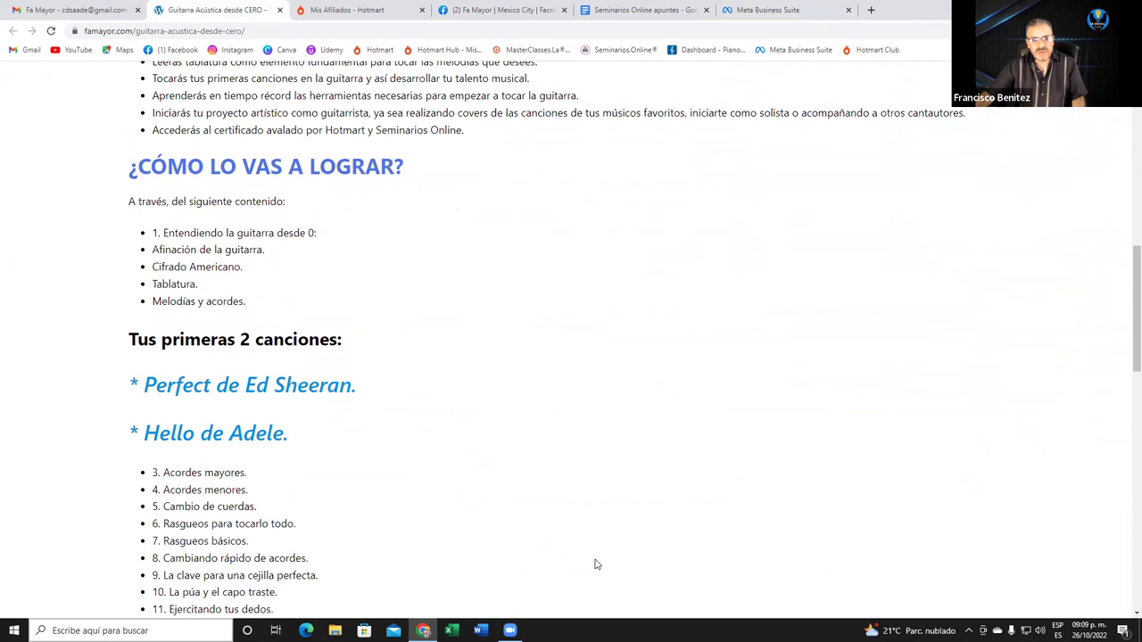
pyautogui.scroll(-1, 593, 563)
pyautogui.scroll(-10, 591, 562)
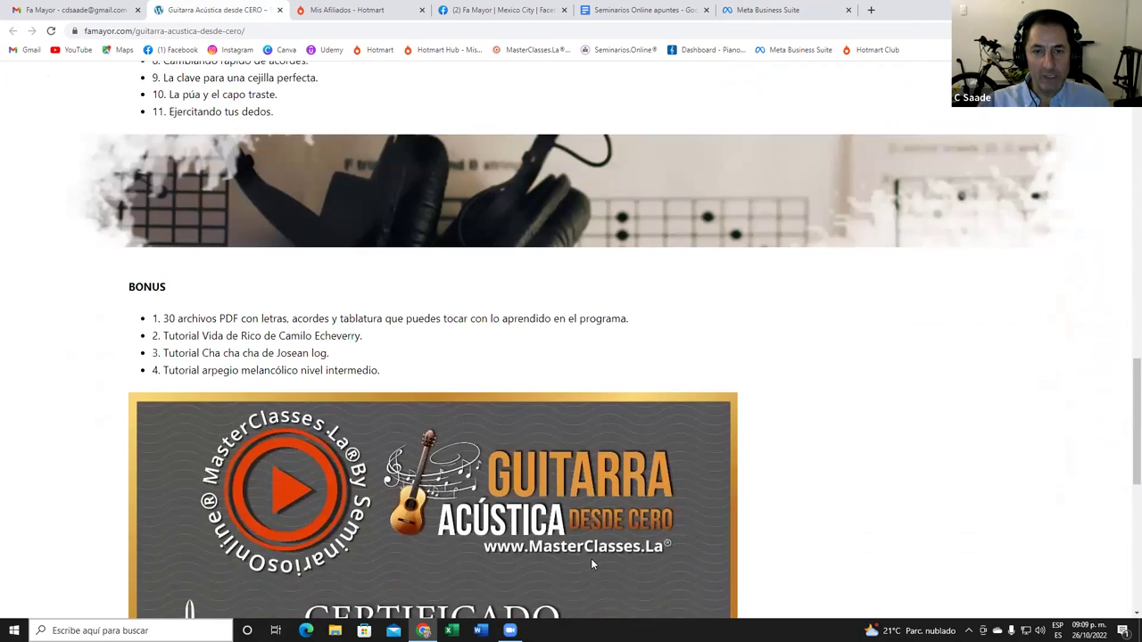
pyautogui.scroll(11, 590, 561)
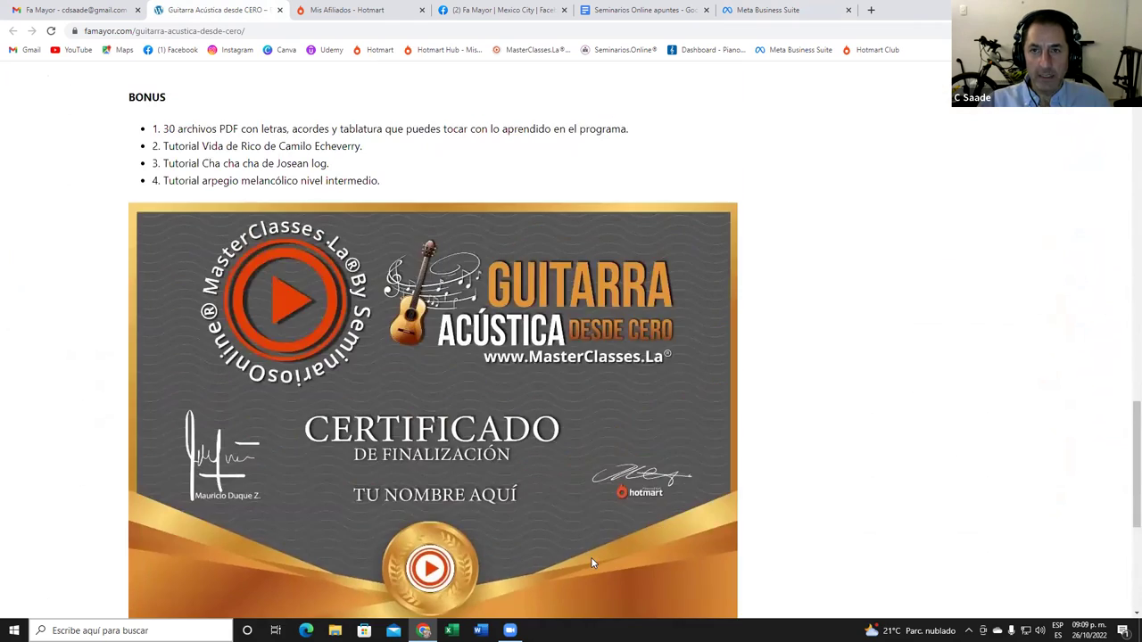
pyautogui.scroll(9, 591, 553)
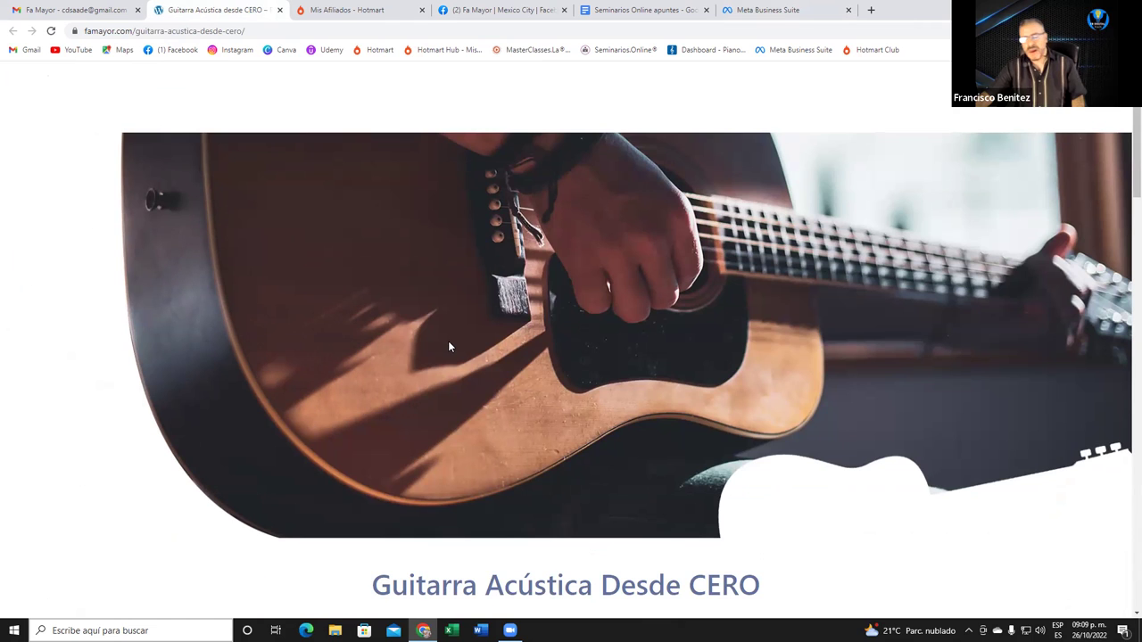
pyautogui.click(637, 9)
pyautogui.scroll(20, 716, 240)
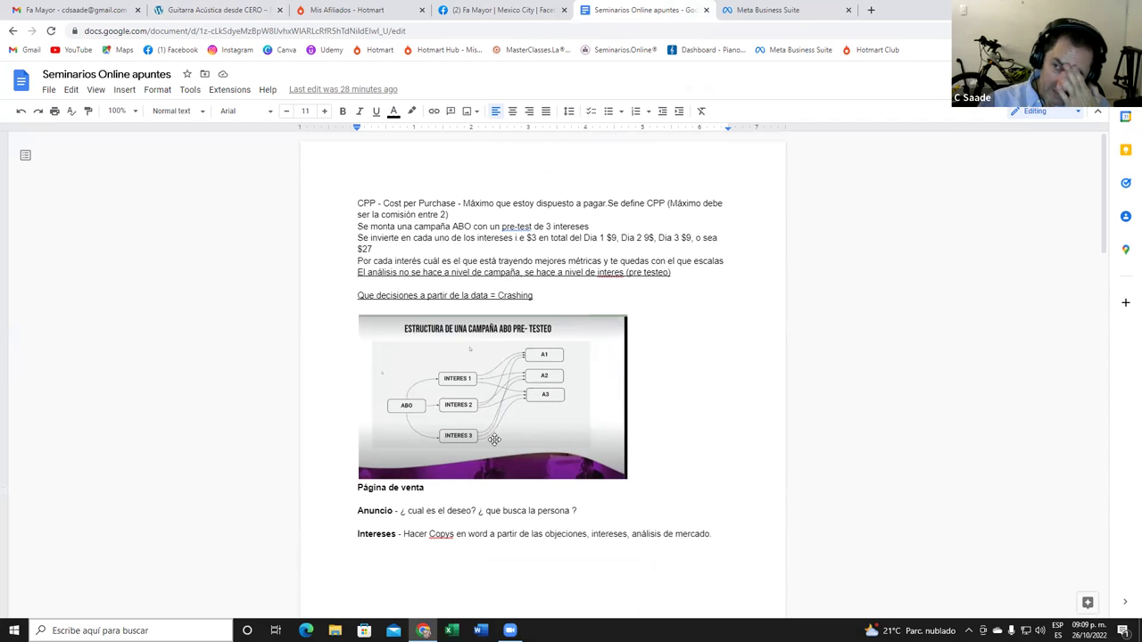
pyautogui.scroll(-1, 513, 457)
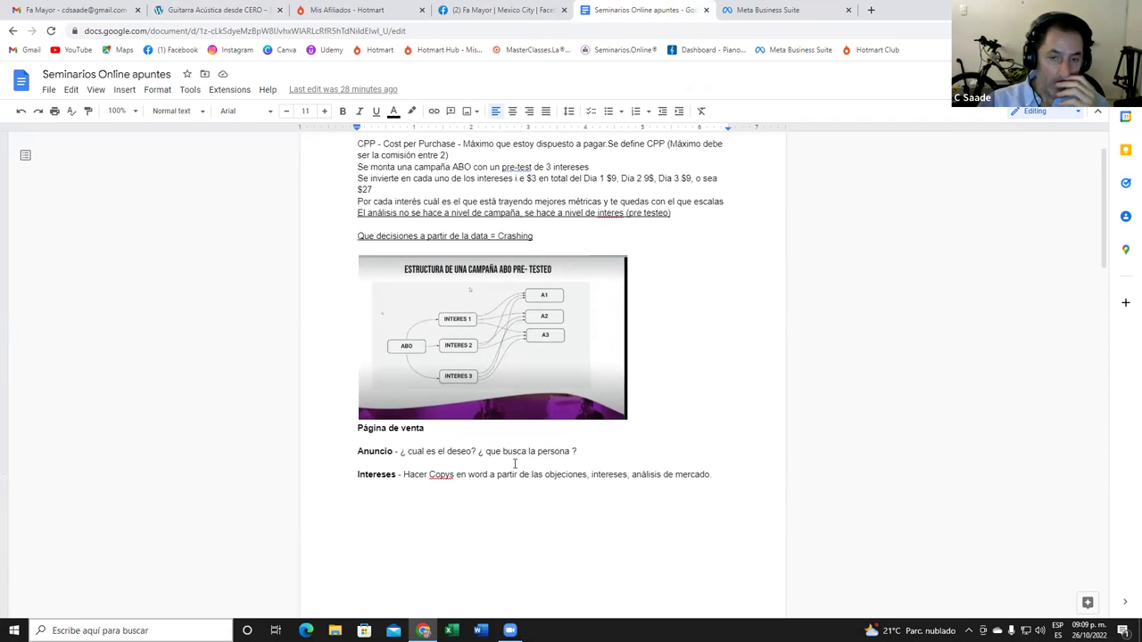
pyautogui.scroll(-1, 513, 468)
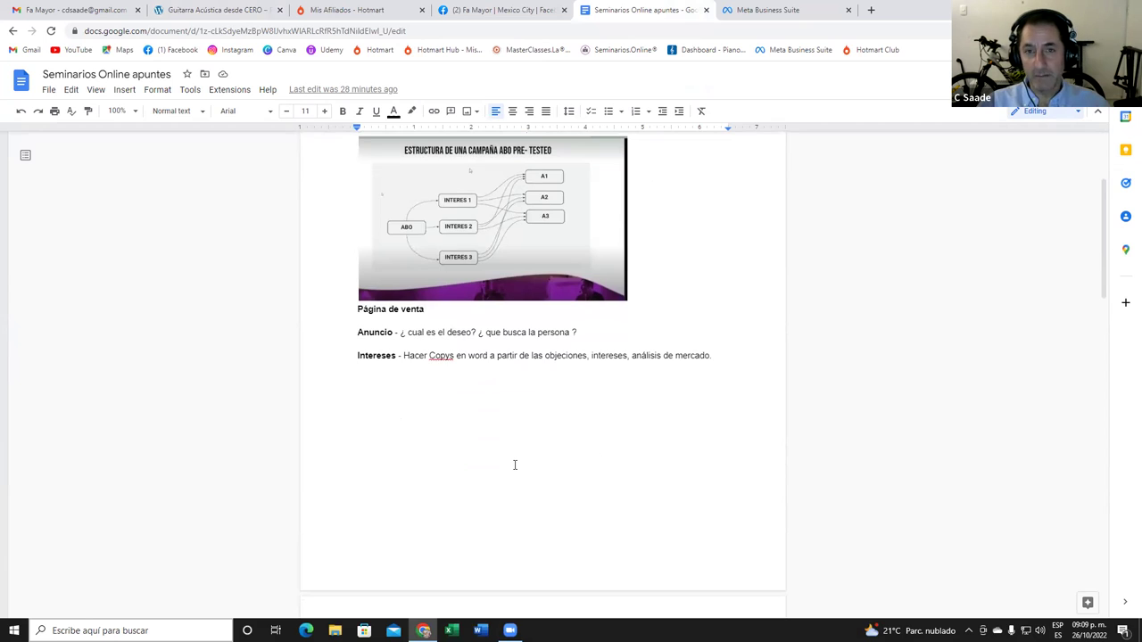
pyautogui.scroll(1, 514, 465)
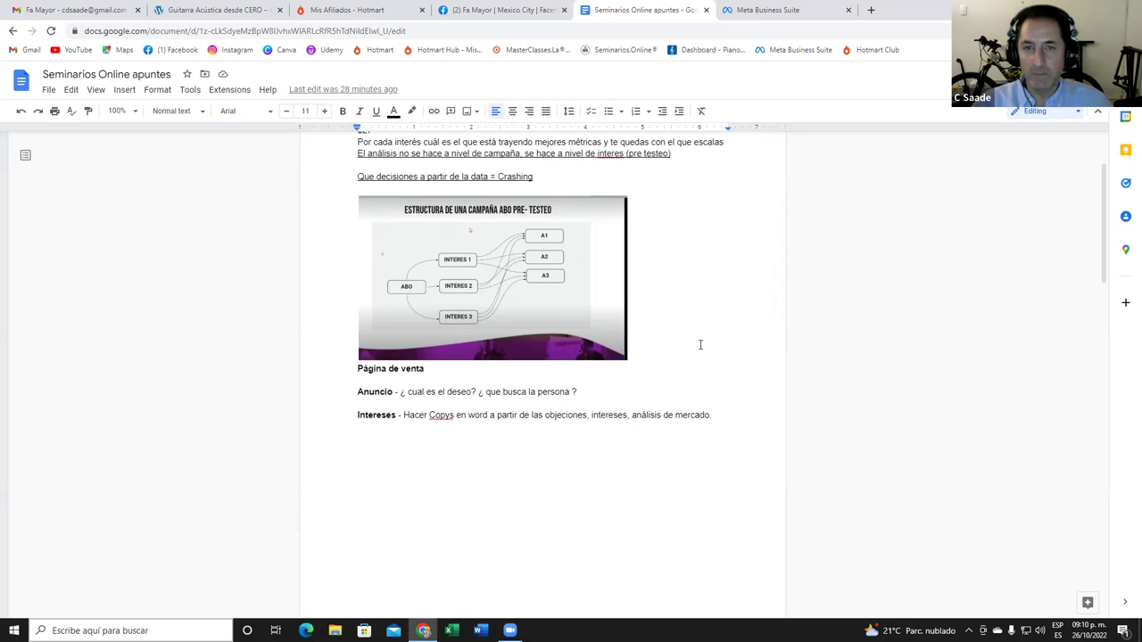
pyautogui.scroll(3, 700, 344)
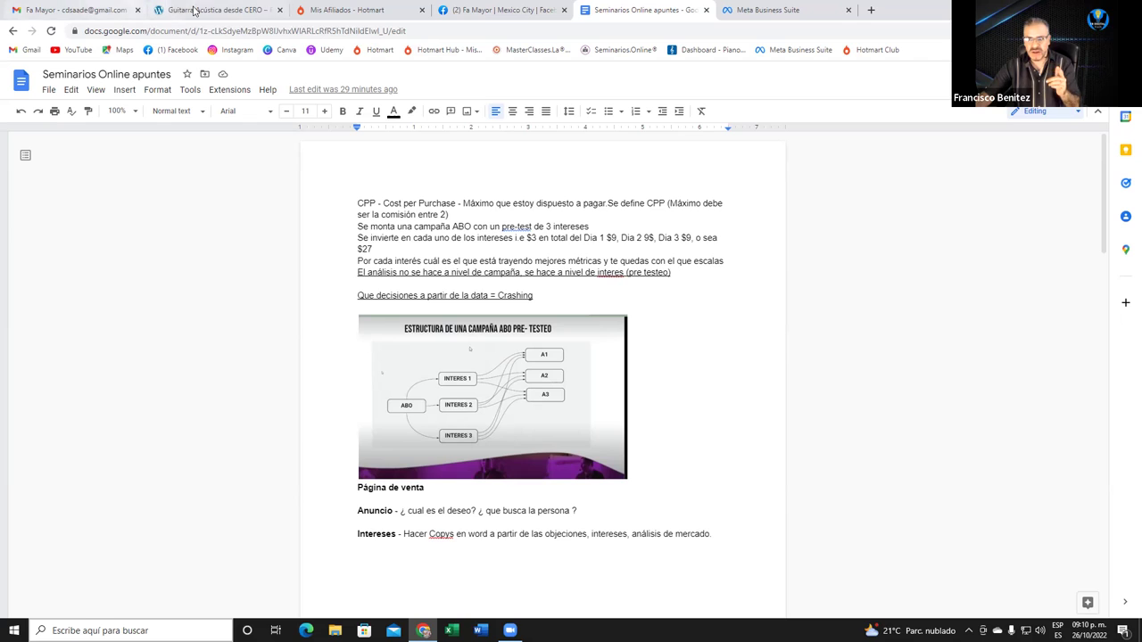
# Open the Seminarios.Online HUB purchase details from Hotmart's Mis Compras and launch its course content.
pyautogui.click(348, 9)
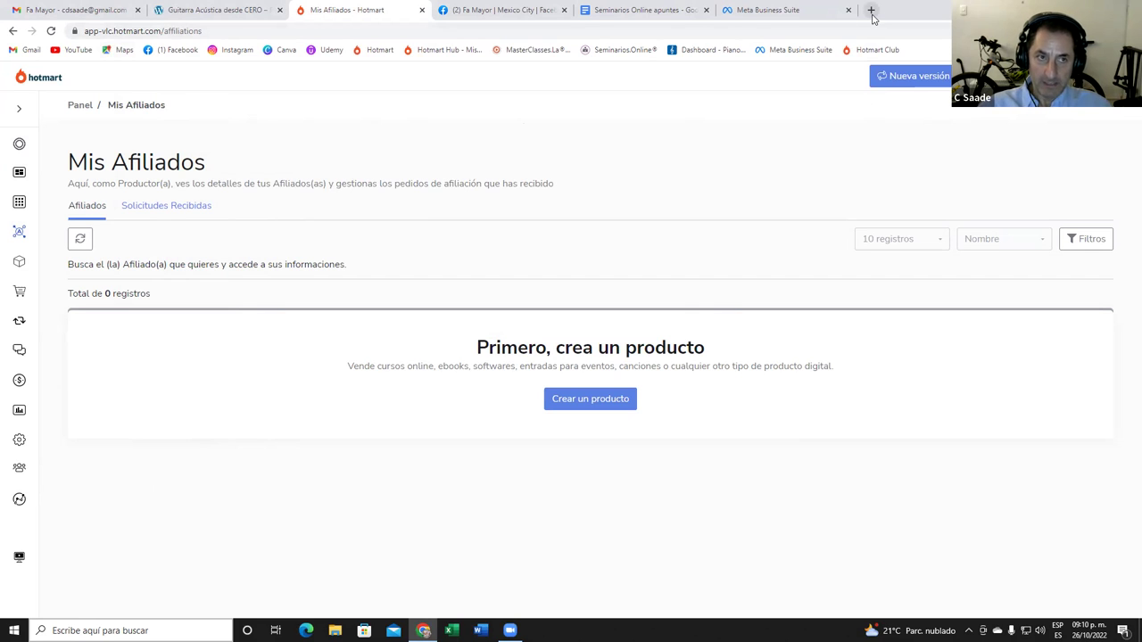
pyautogui.moveTo(22, 482)
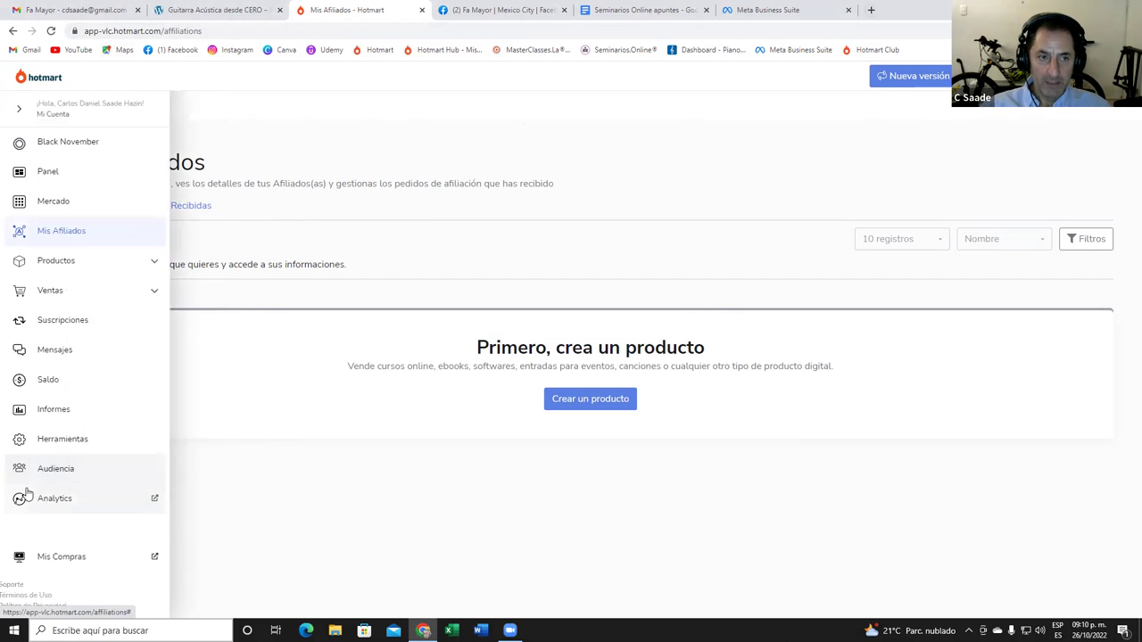
pyautogui.click(77, 563)
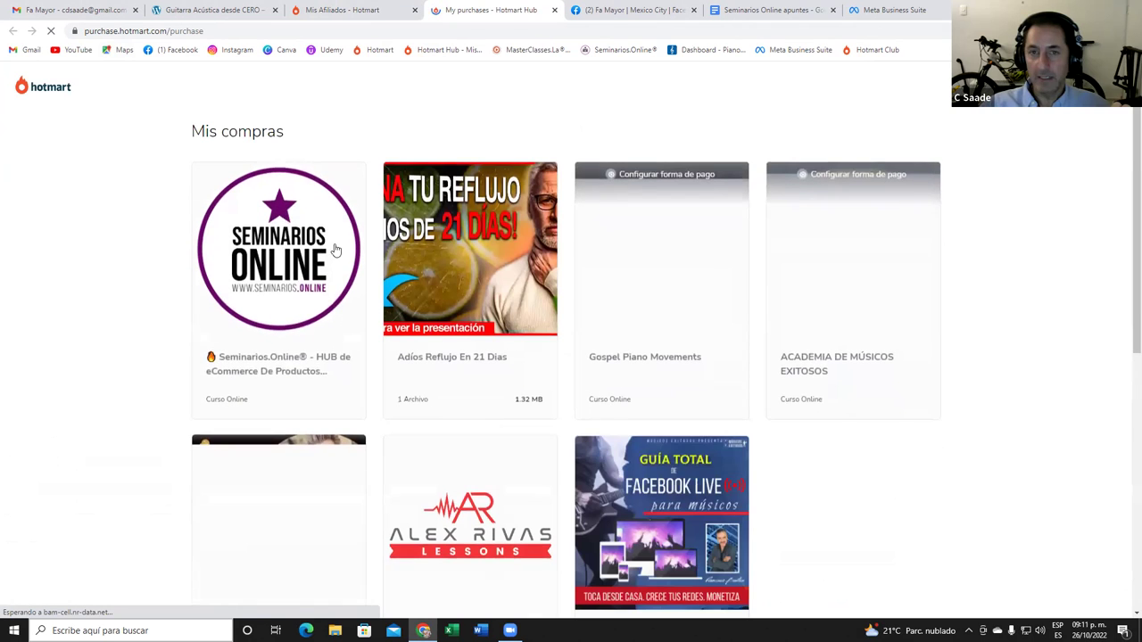
pyautogui.click(289, 267)
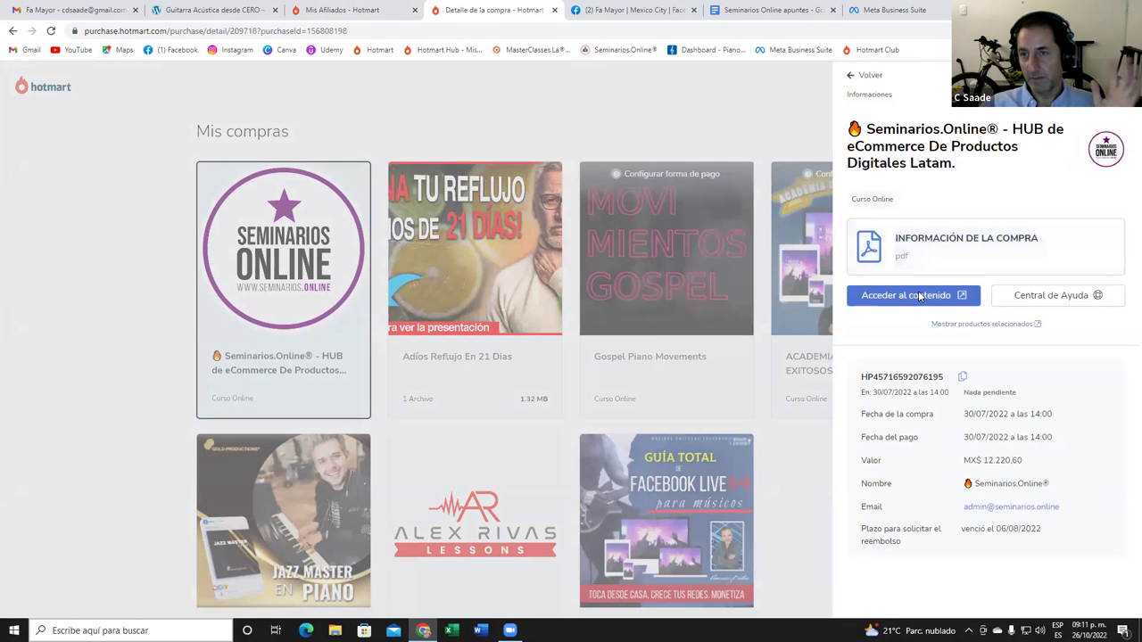
pyautogui.click(908, 297)
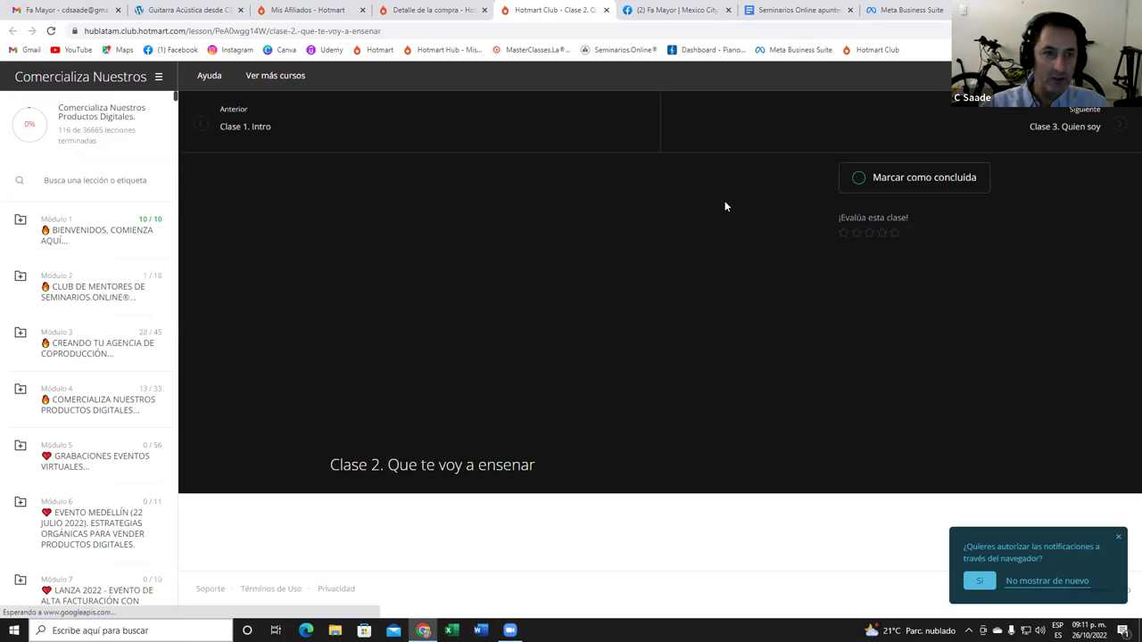
# Scroll the module sidebar and expand Módulo 17 Mentors. Expert® to list its lessons.
pyautogui.scroll(-2, 158, 240)
pyautogui.scroll(-8, 98, 288)
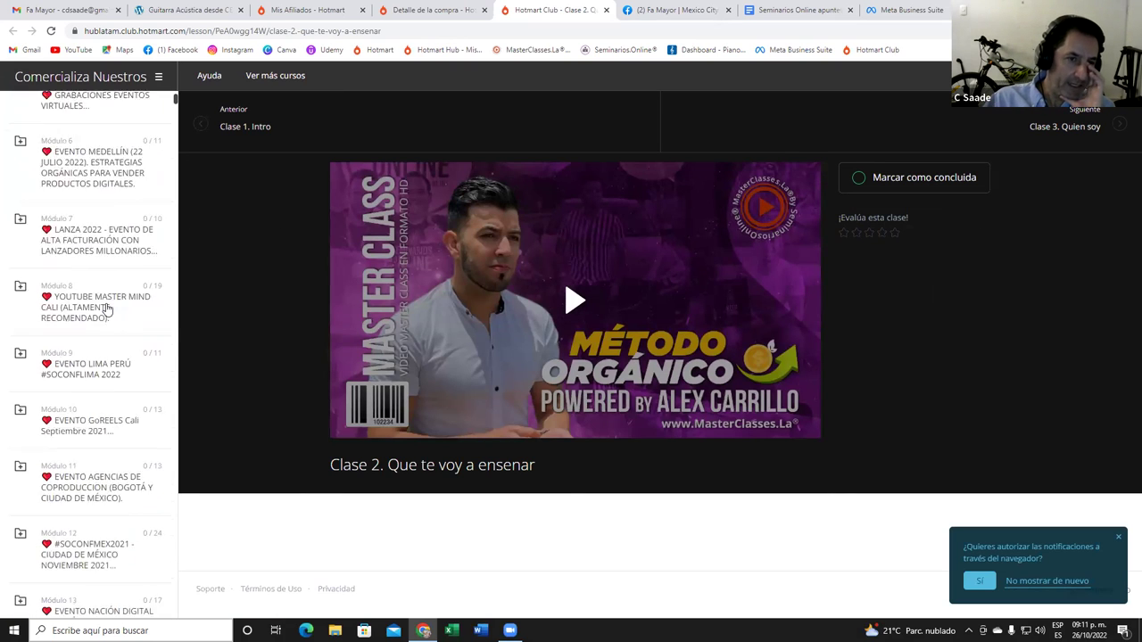
pyautogui.scroll(-3, 106, 308)
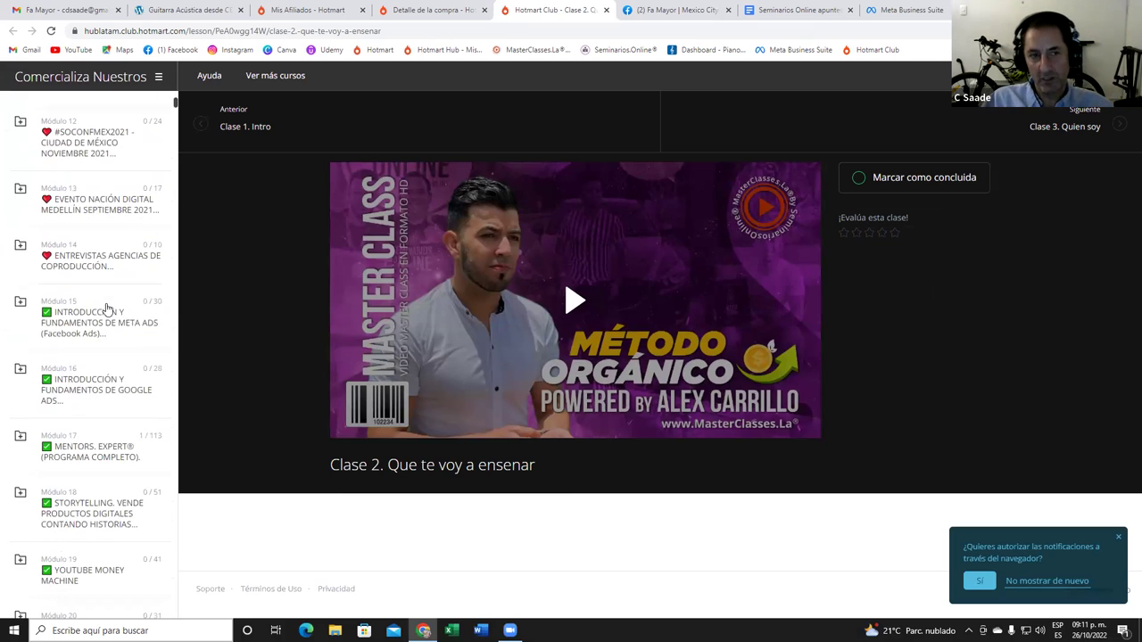
pyautogui.scroll(-1, 106, 308)
pyautogui.scroll(-1, 106, 309)
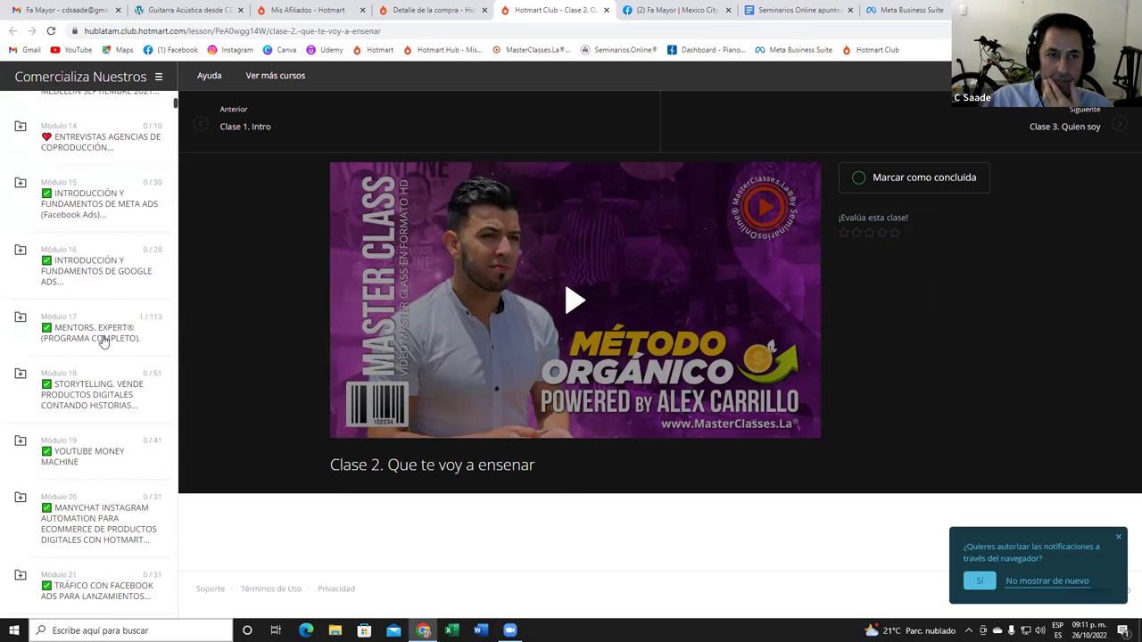
pyautogui.click(107, 334)
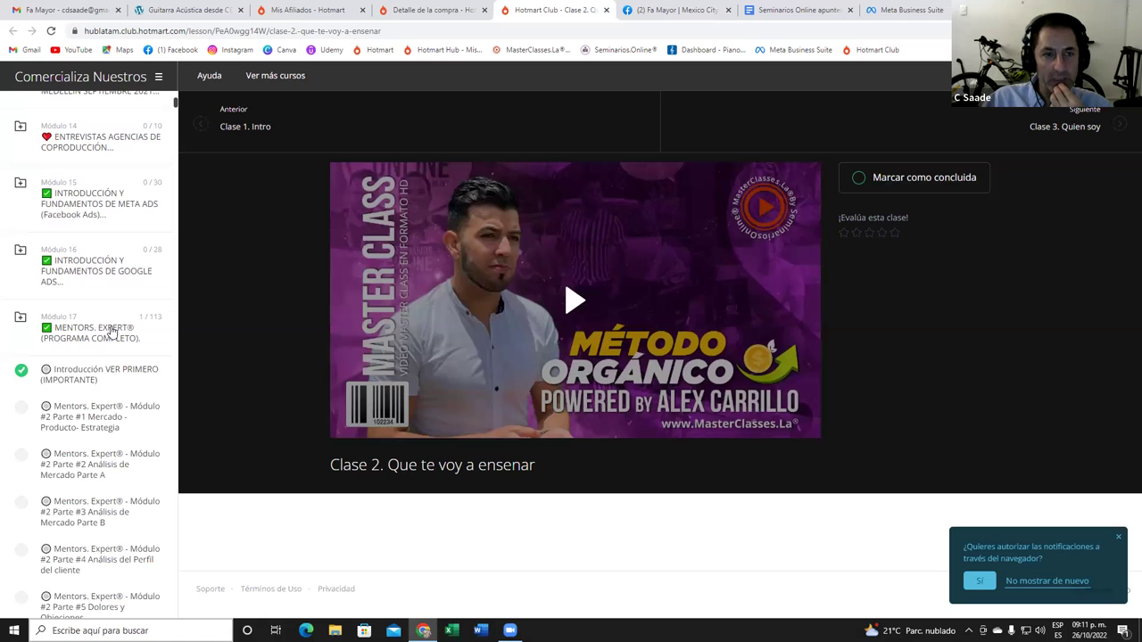
# Open the 'Módulo #4 - Parte #6 V2 Crear Sitio Web' lesson from the sidebar.
pyautogui.scroll(-1, 111, 330)
pyautogui.scroll(-1, 89, 268)
pyautogui.scroll(-10, 92, 277)
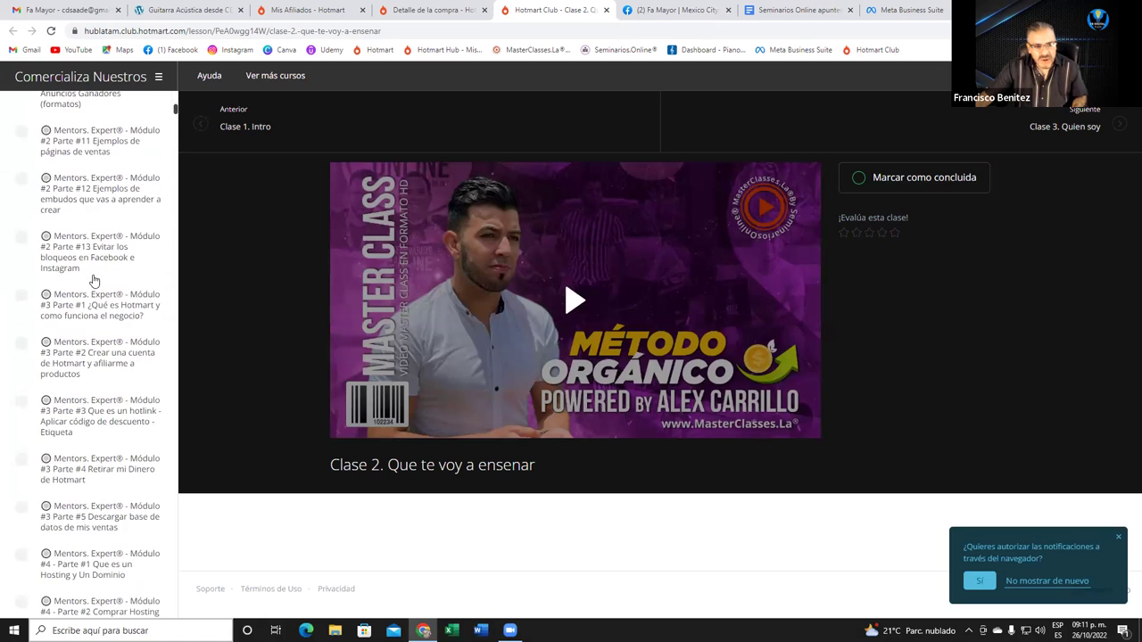
pyautogui.scroll(-2, 94, 281)
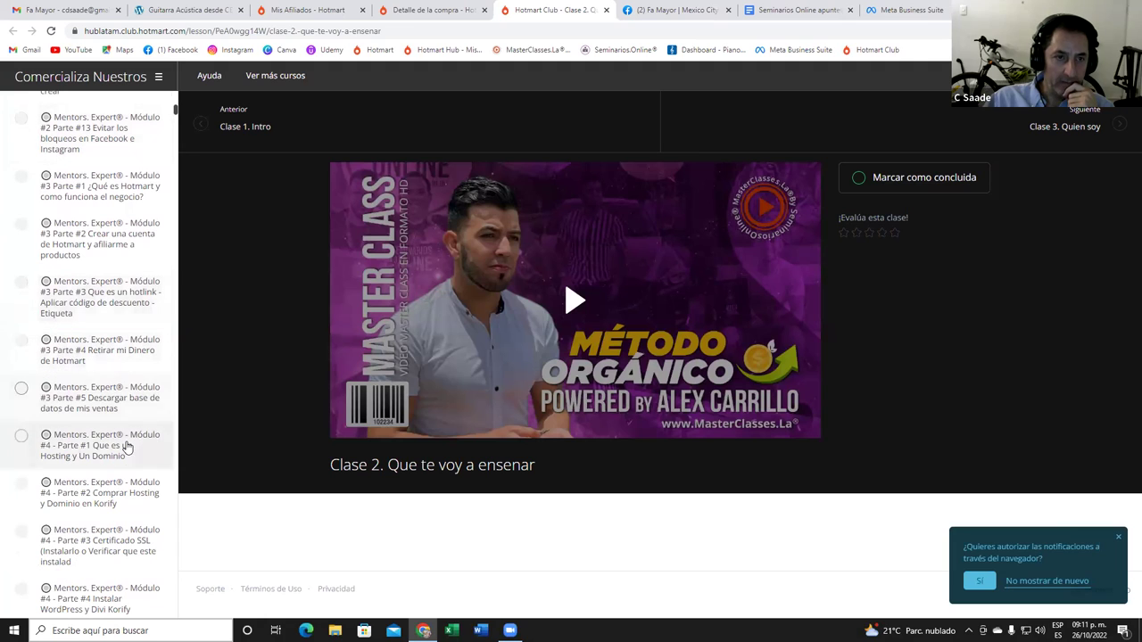
pyautogui.scroll(-3, 125, 419)
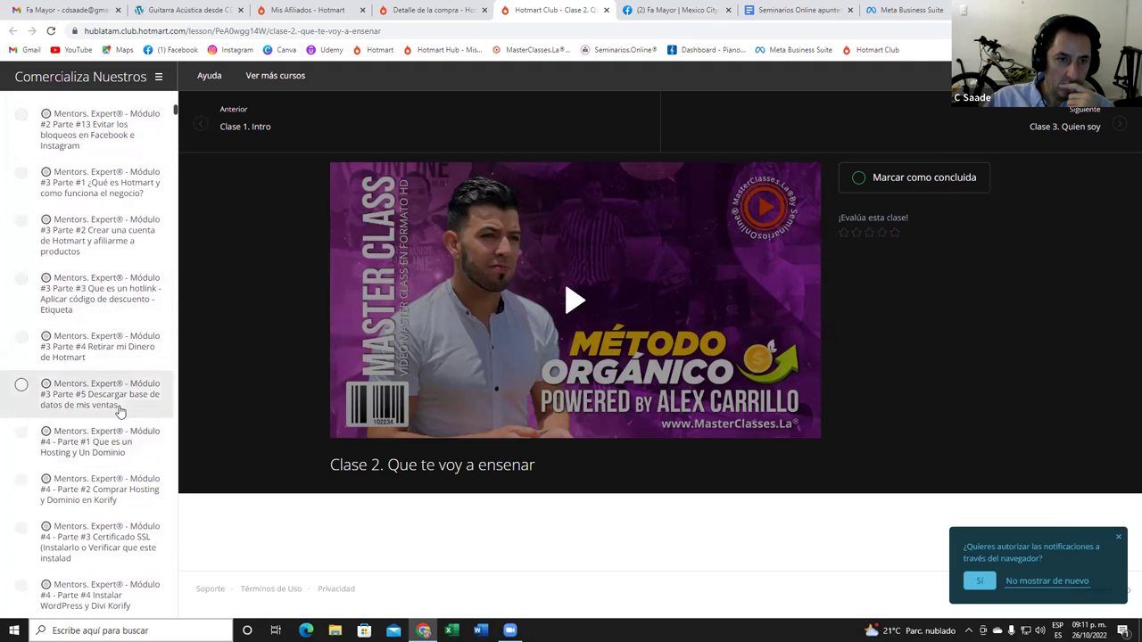
pyautogui.scroll(-2, 118, 411)
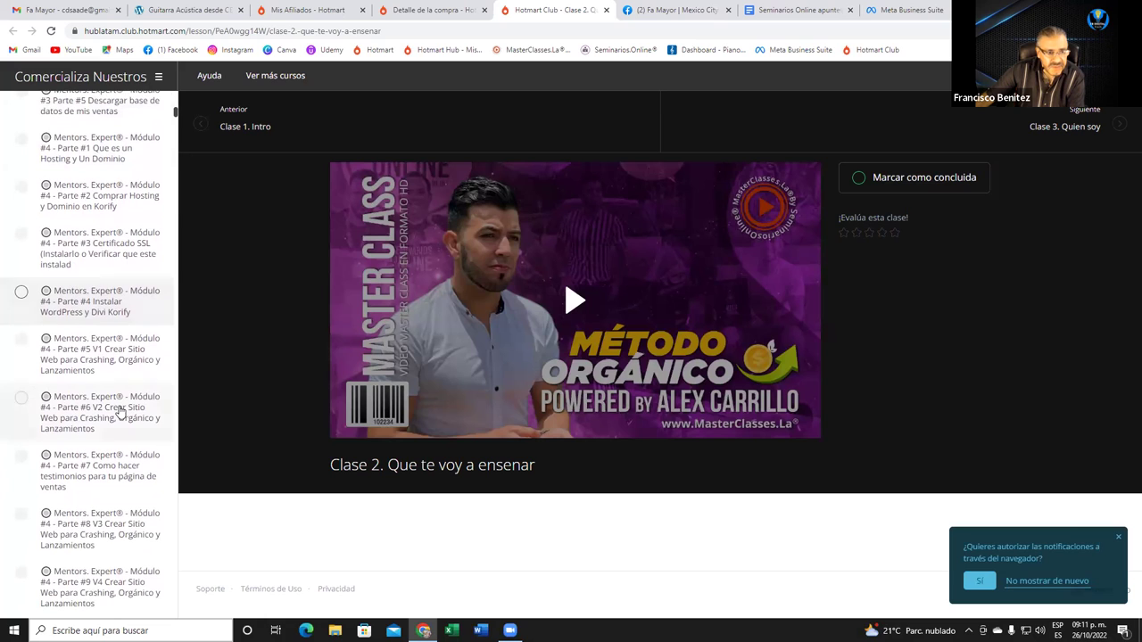
pyautogui.click(122, 416)
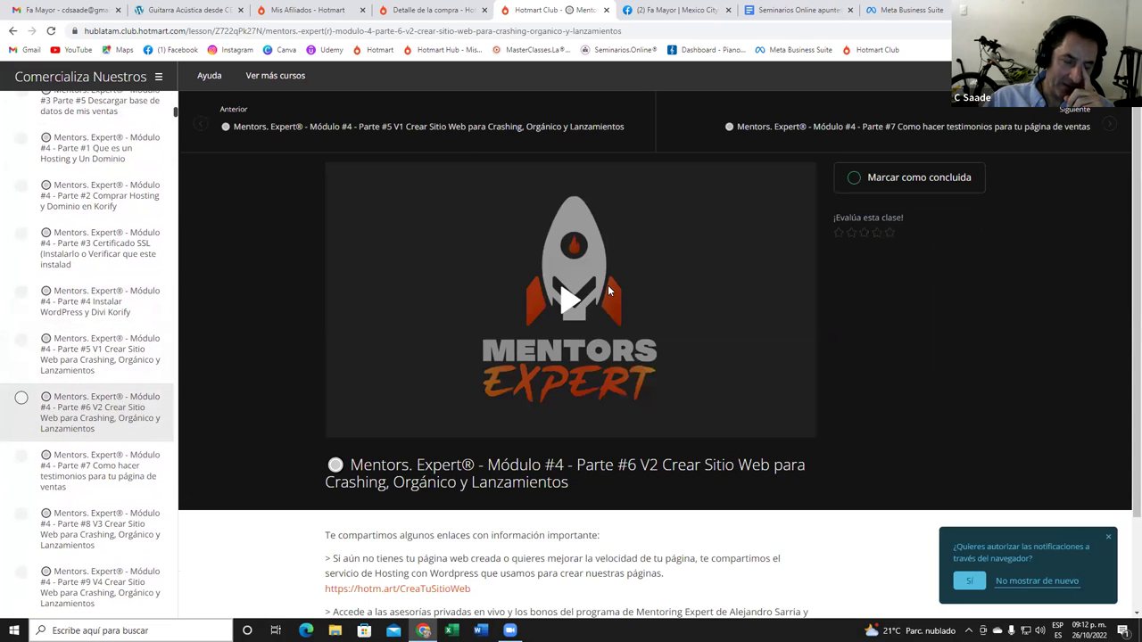
# Play the Parte #6 lesson video and browse down the lesson sidebar.
pyautogui.click(569, 303)
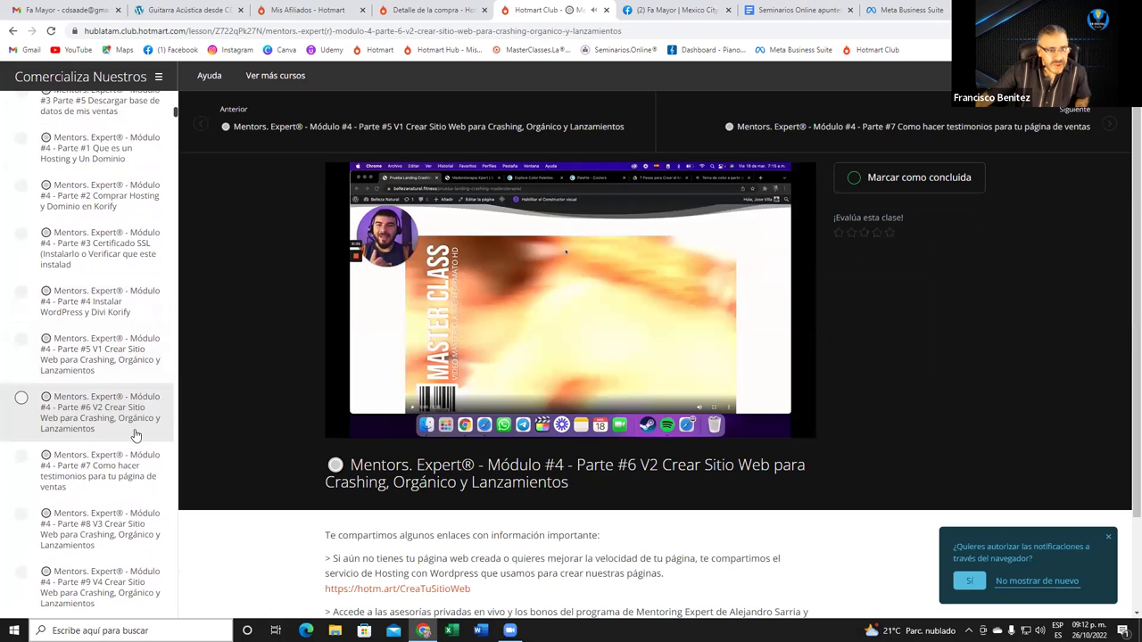
pyautogui.scroll(-3, 135, 434)
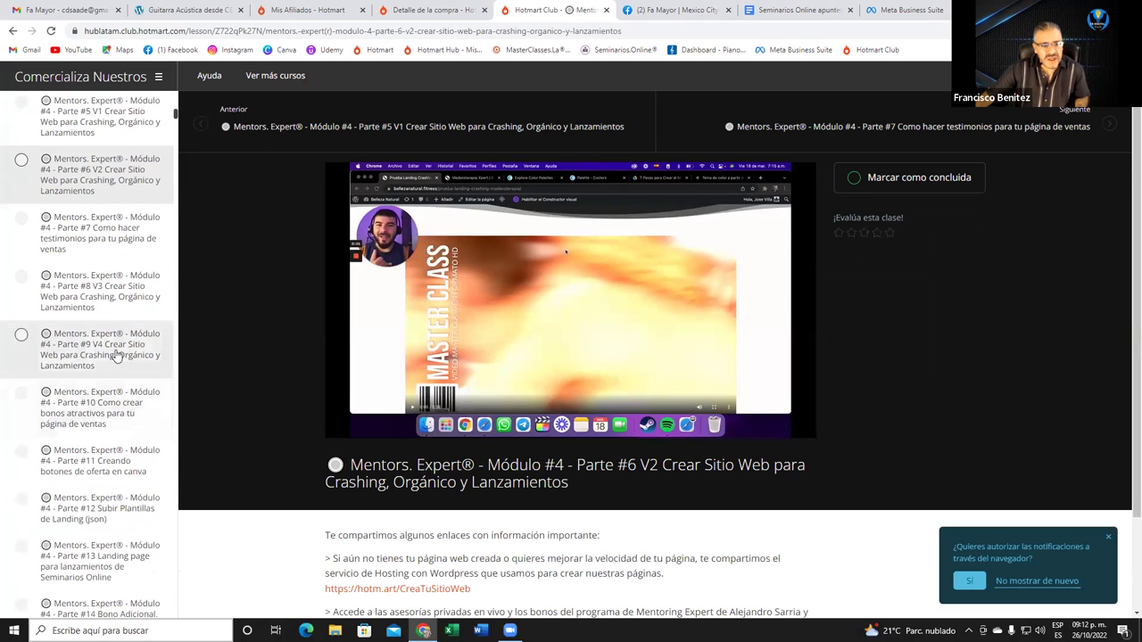
pyautogui.scroll(-3, 116, 355)
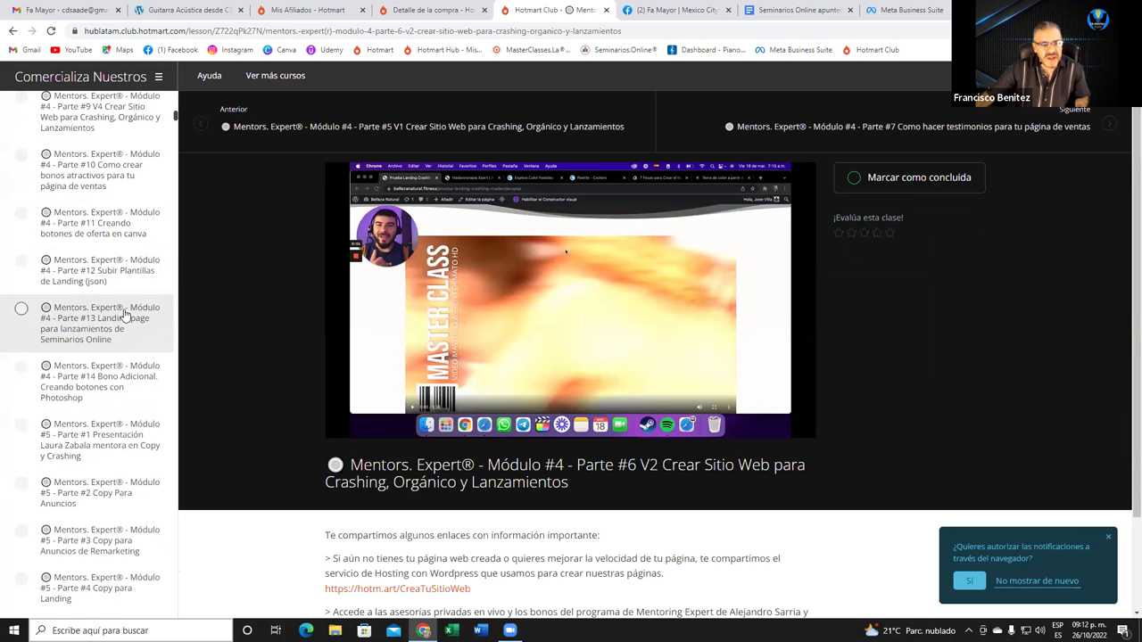
pyautogui.scroll(-1, 125, 315)
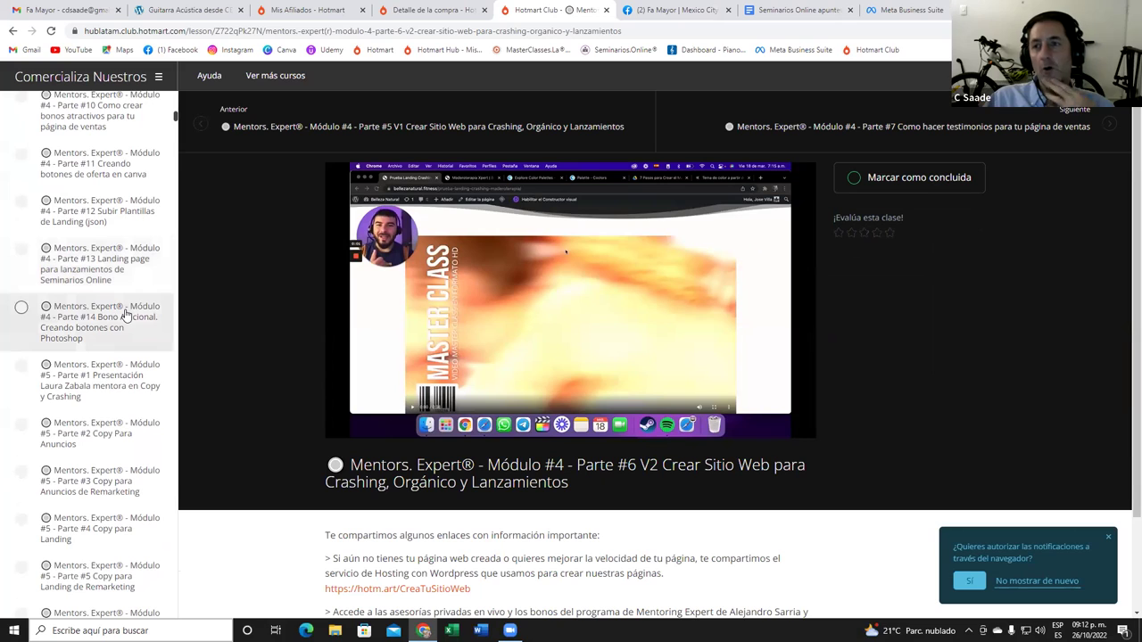
pyautogui.scroll(-1, 125, 375)
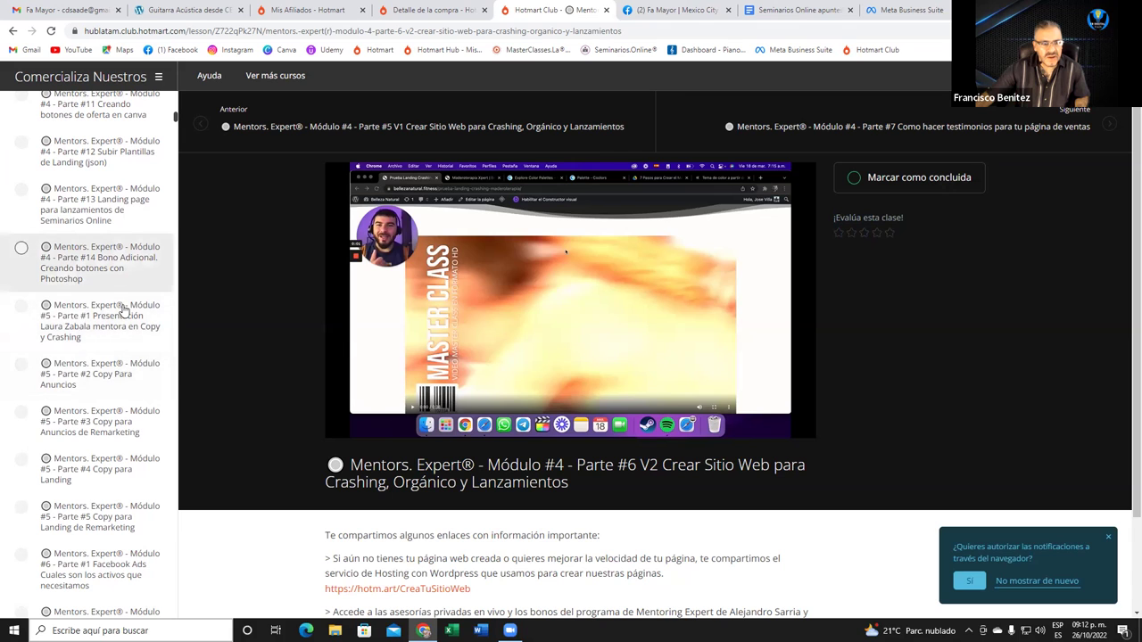
pyautogui.scroll(-2, 111, 381)
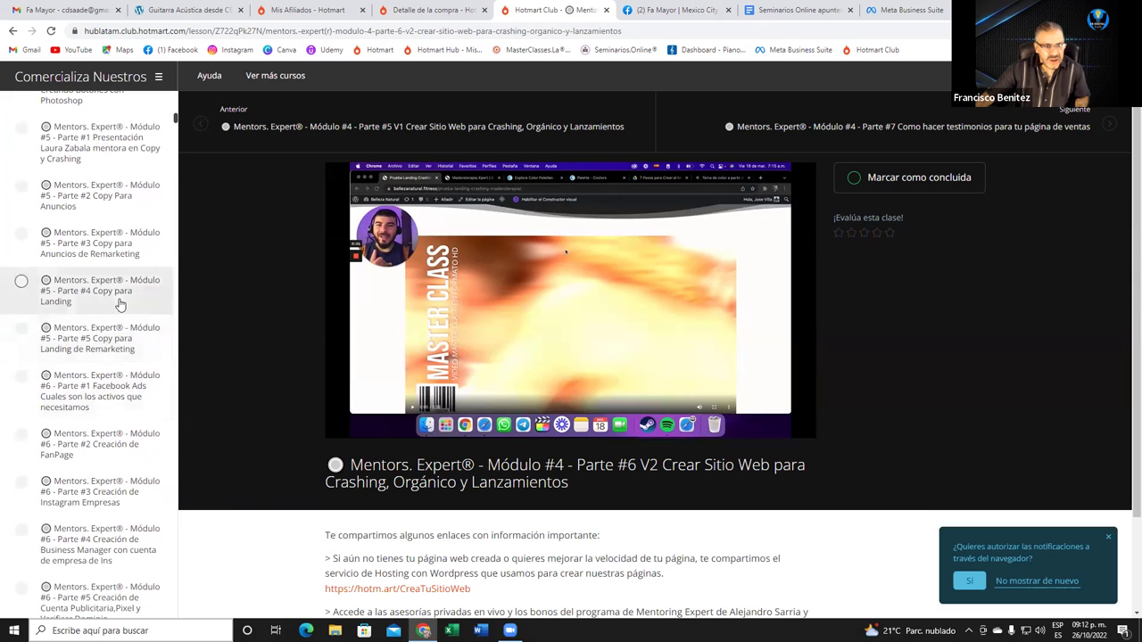
pyautogui.scroll(7, 126, 318)
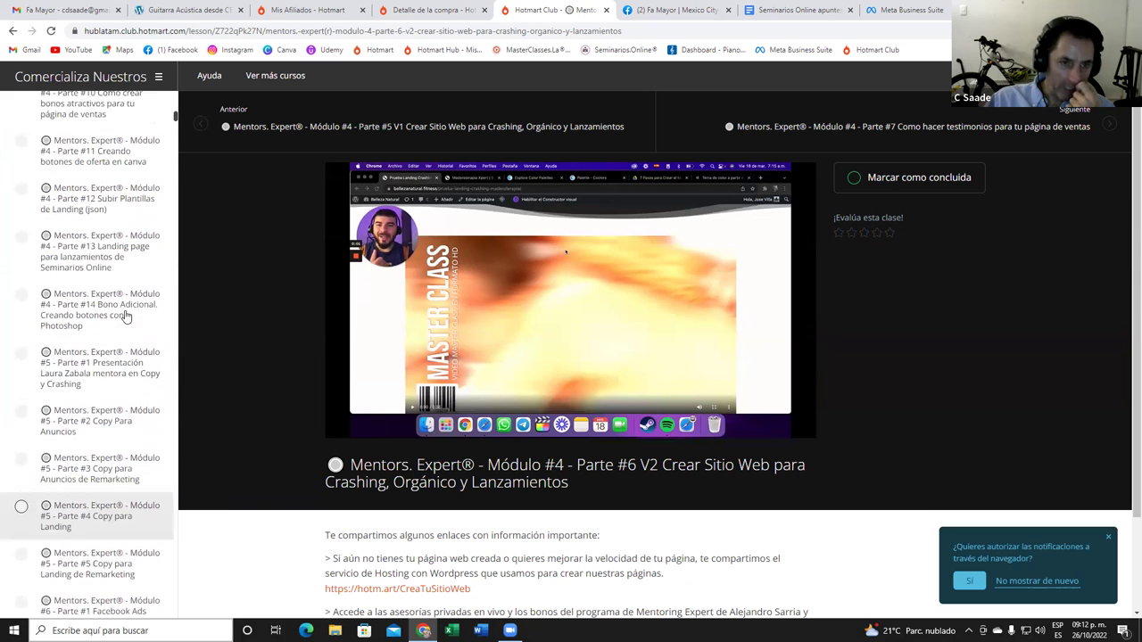
pyautogui.scroll(2, 126, 318)
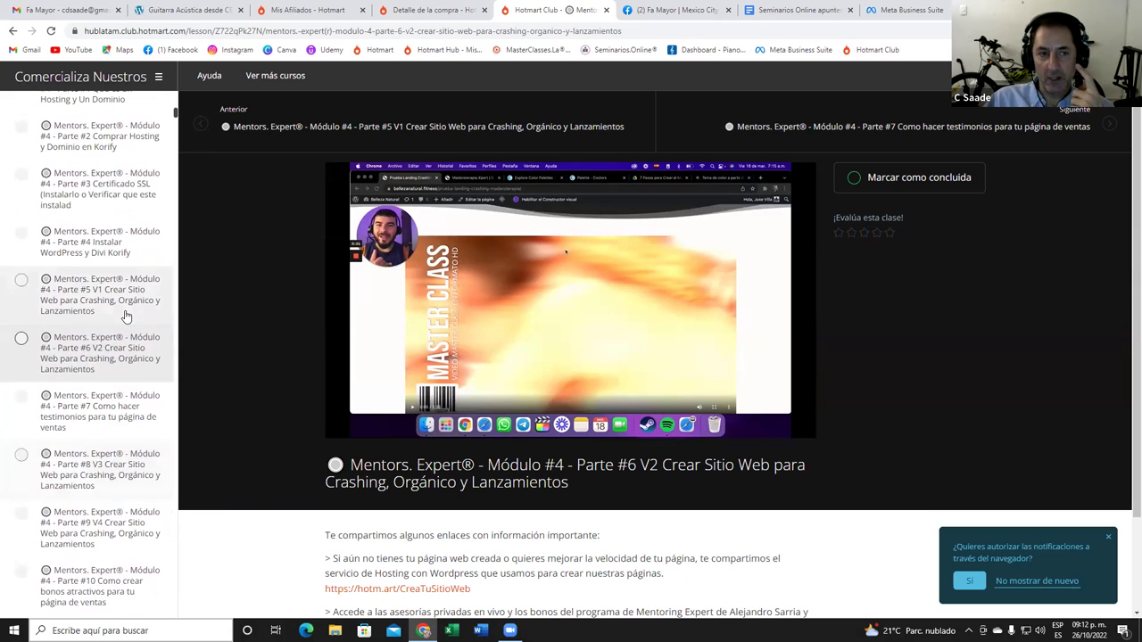
# Open the Módulo #6 Parte #1 'Facebook Ads Cuales son los activos que necesitamos' lesson.
pyautogui.scroll(-3, 126, 318)
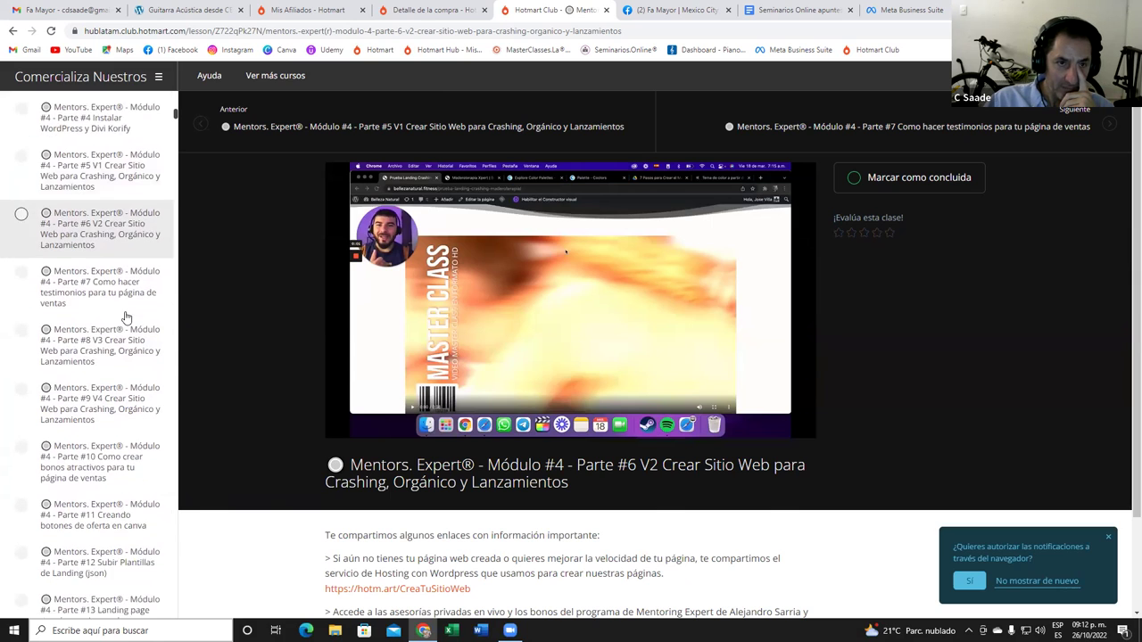
pyautogui.scroll(-4, 126, 317)
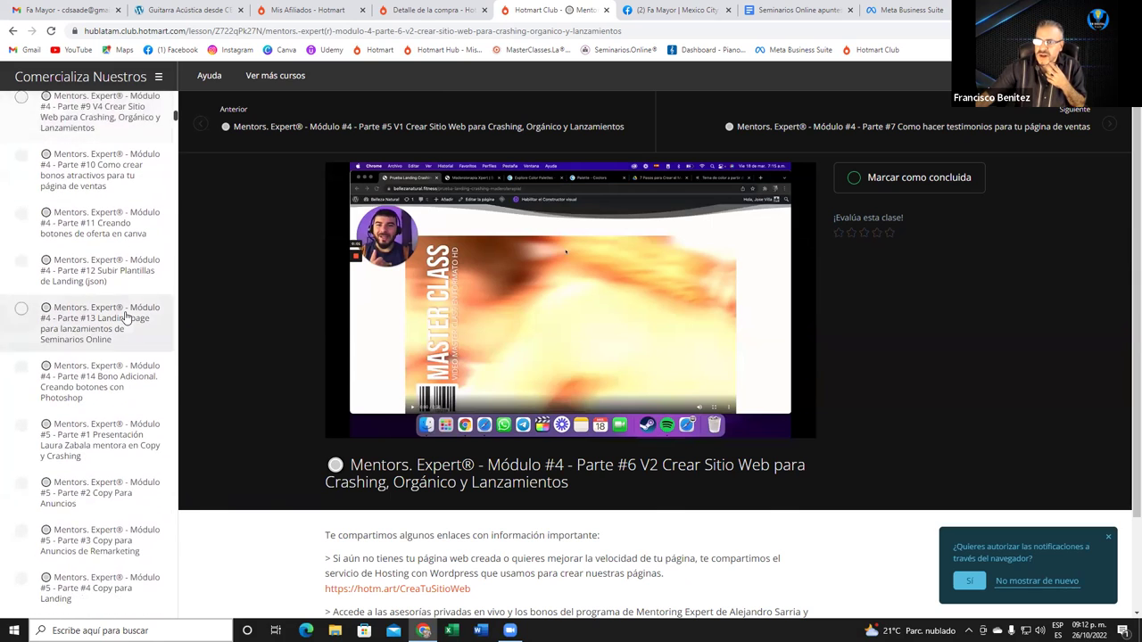
pyautogui.scroll(-3, 125, 318)
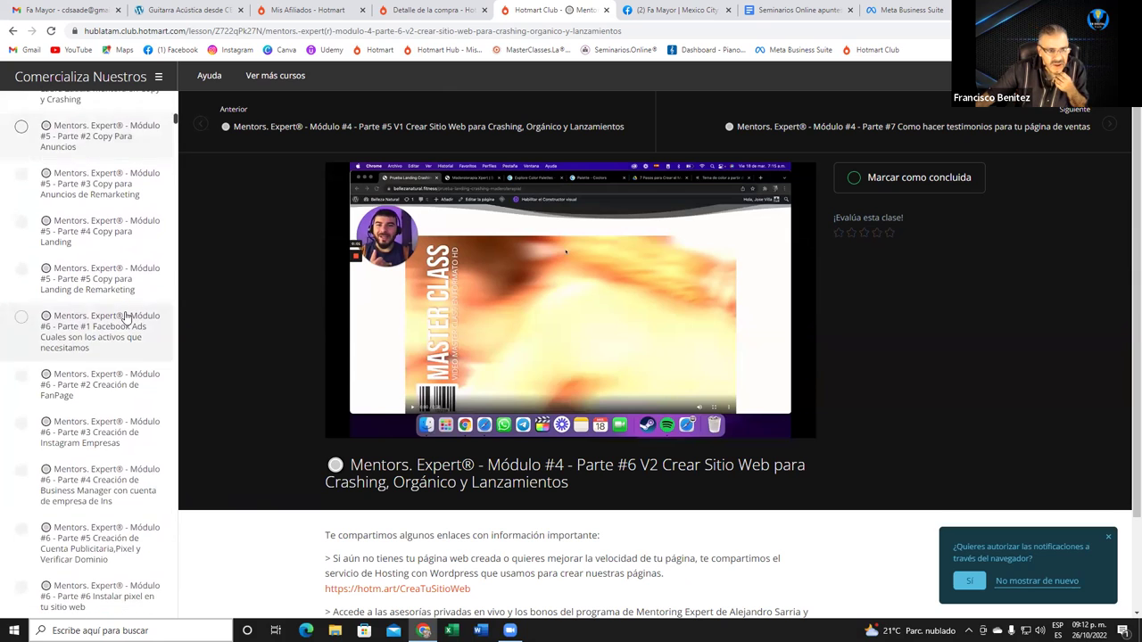
pyautogui.scroll(-1, 124, 339)
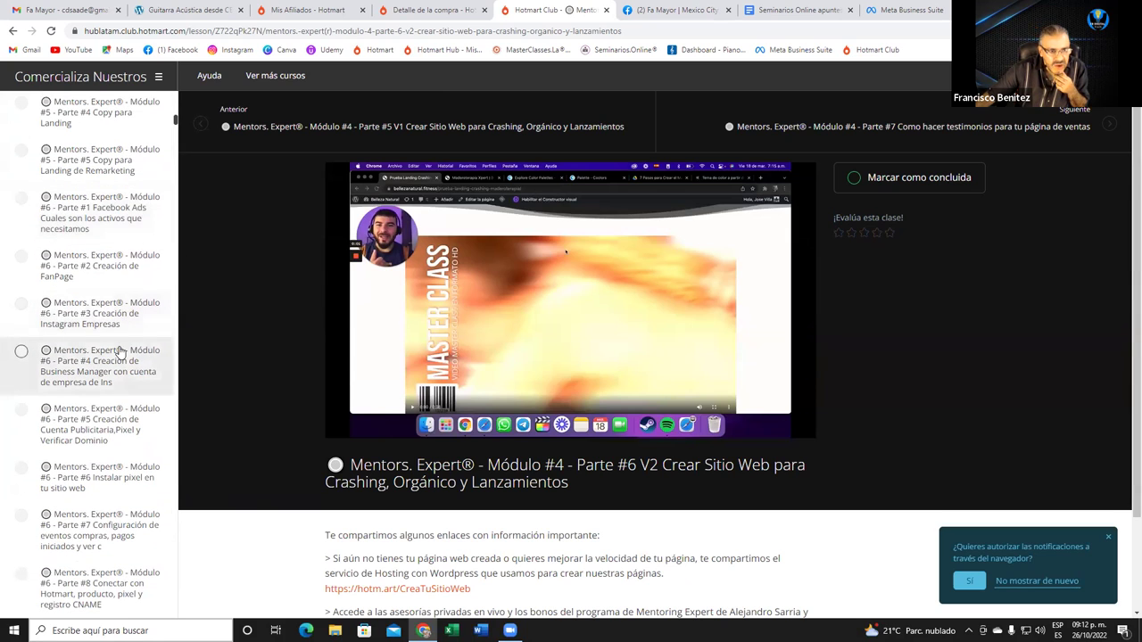
pyautogui.scroll(-2, 120, 377)
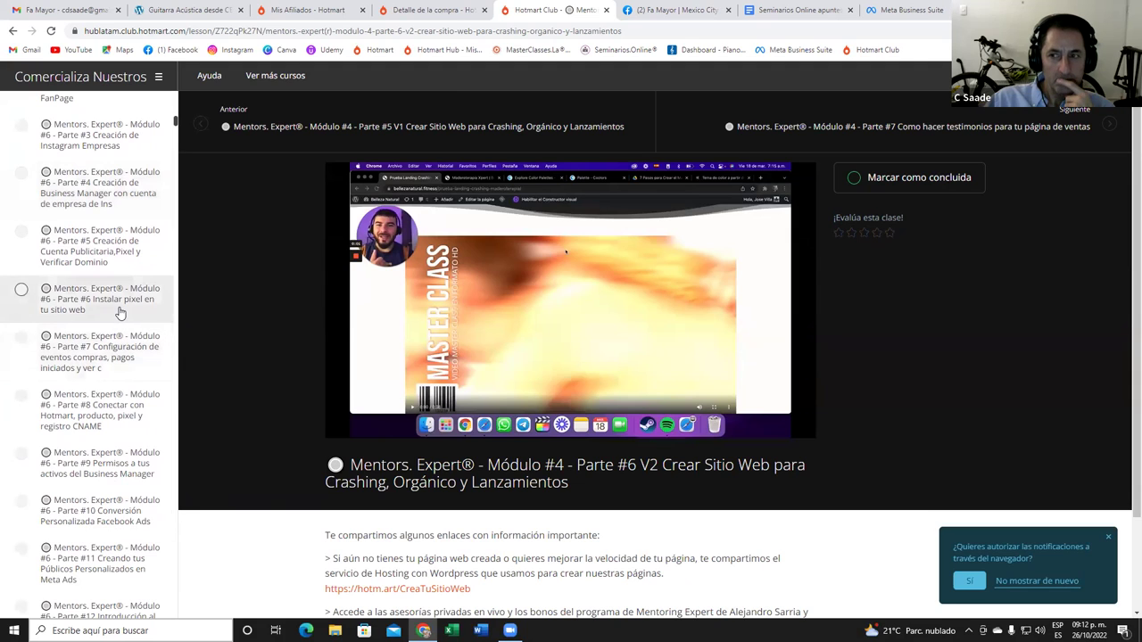
pyautogui.scroll(2, 120, 313)
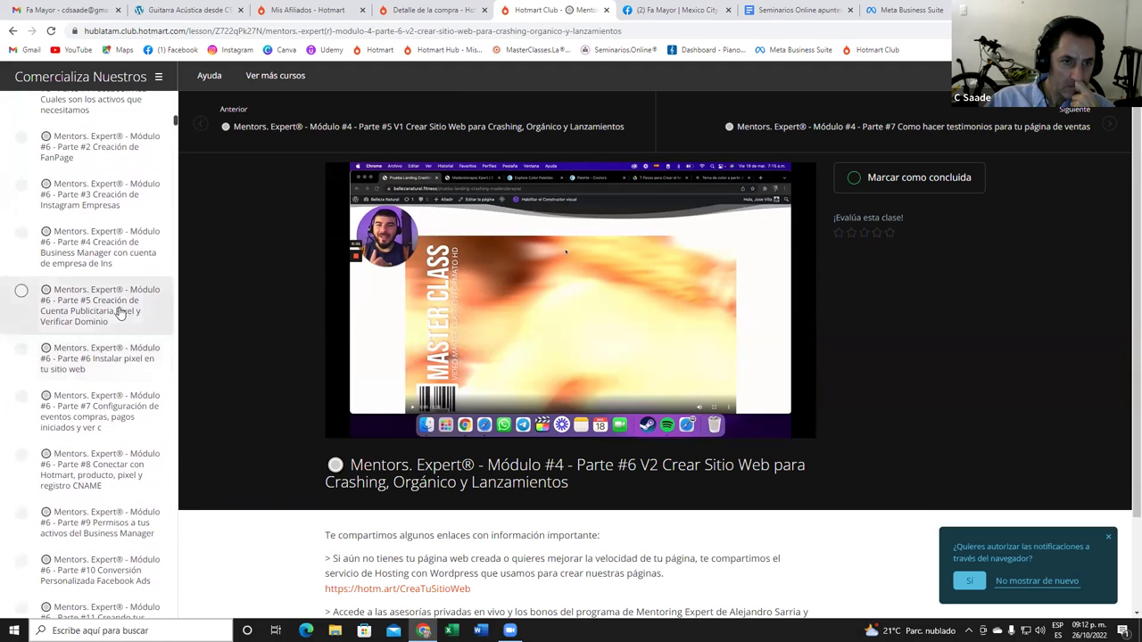
pyautogui.scroll(2, 125, 213)
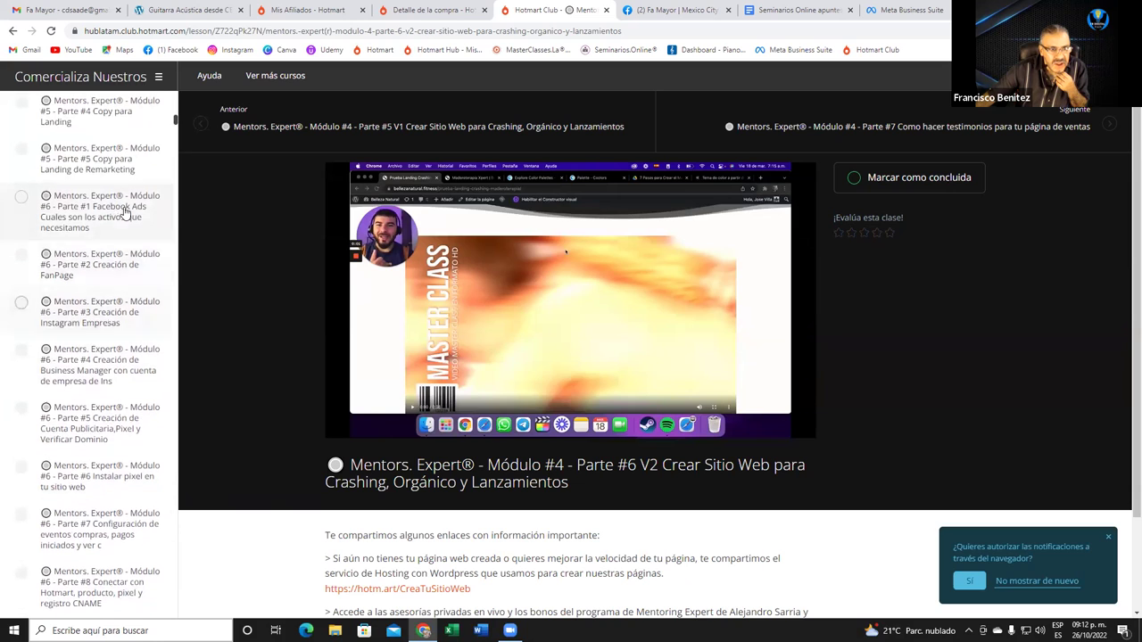
pyautogui.scroll(1, 112, 228)
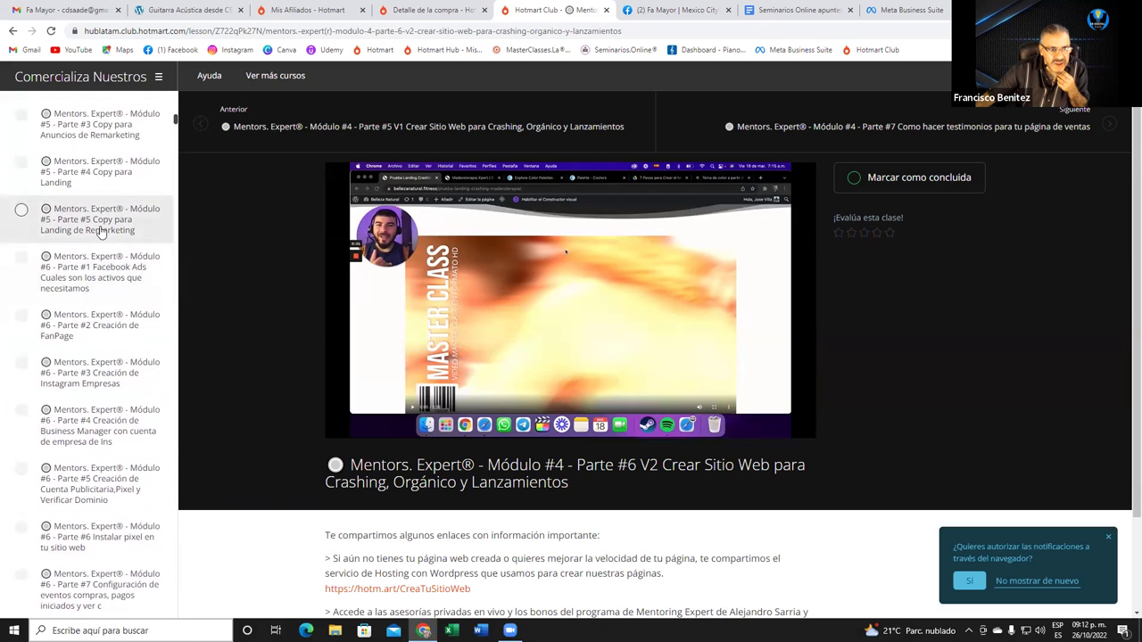
pyautogui.click(103, 277)
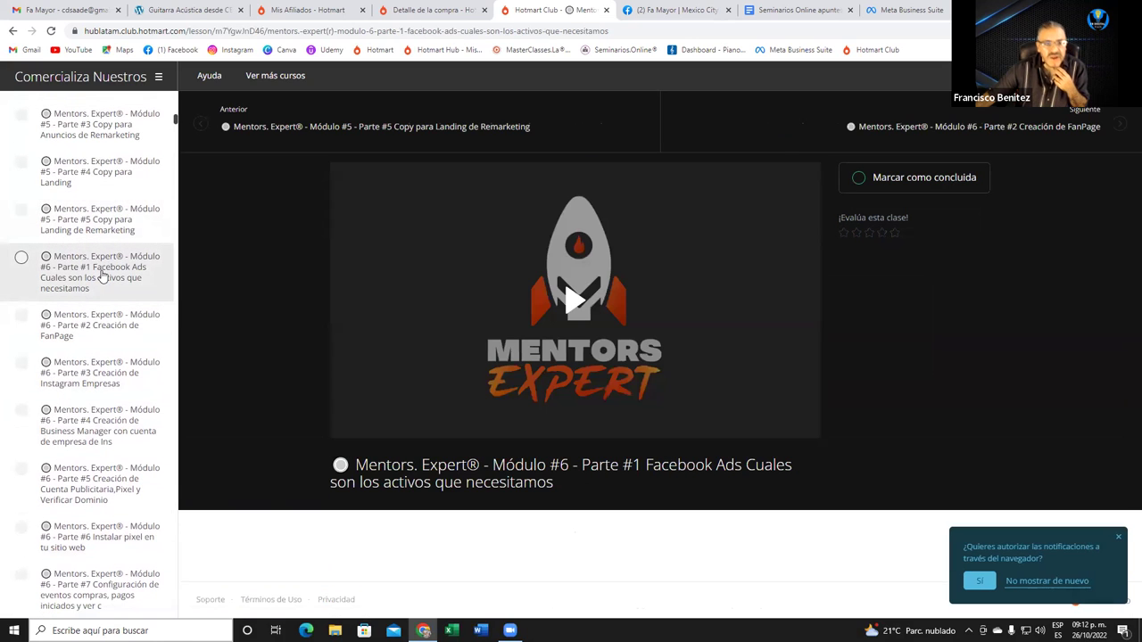
# Start the Facebook Ads lesson video, pause it briefly, then resume playback.
pyautogui.click(575, 297)
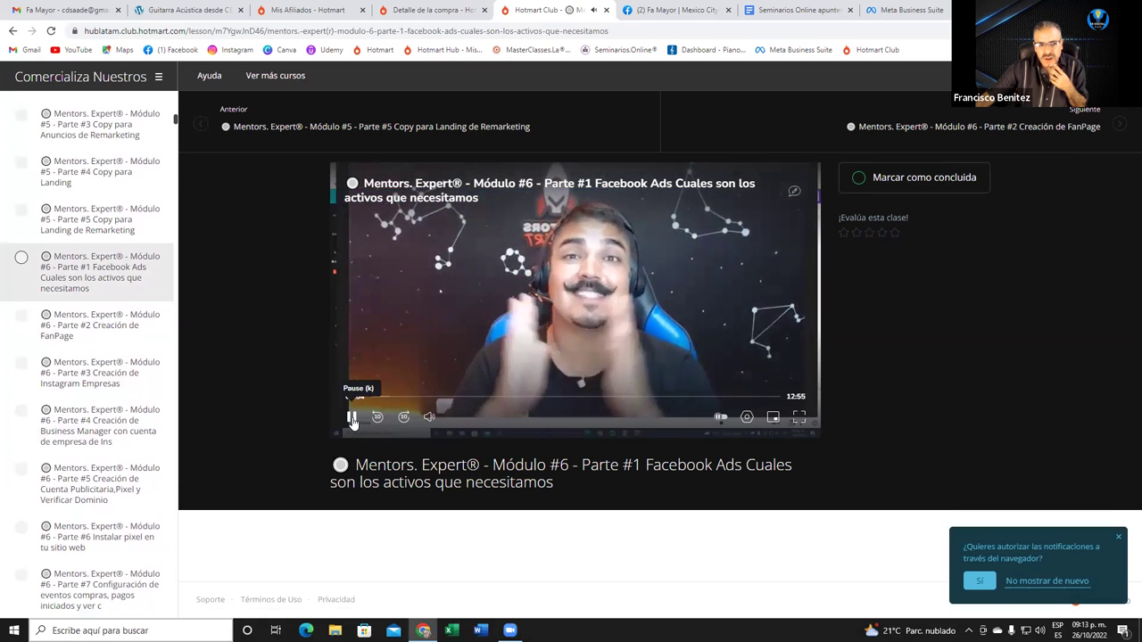
pyautogui.click(352, 419)
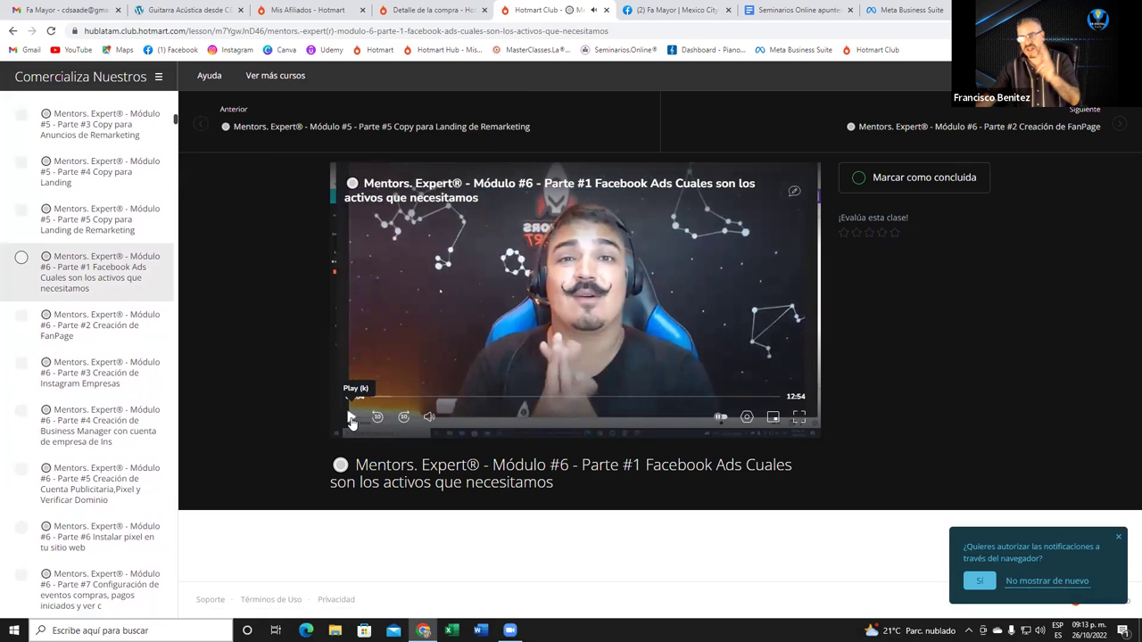
pyautogui.click(352, 419)
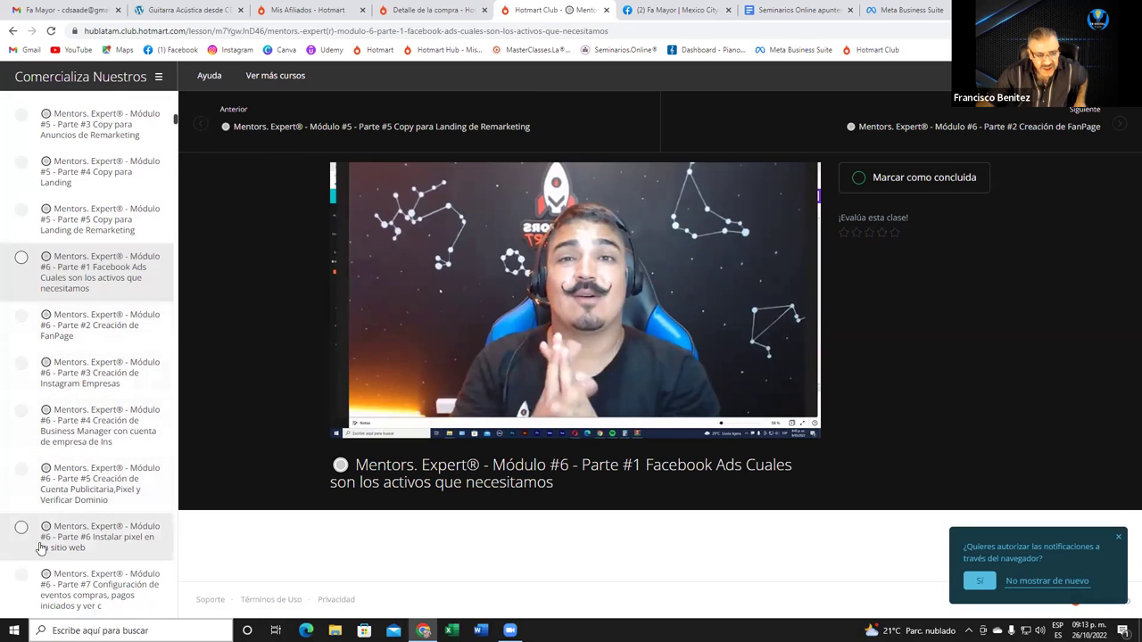
# Scroll the lesson sidebar down toward the later Módulo #6 lessons.
pyautogui.scroll(-2, 40, 548)
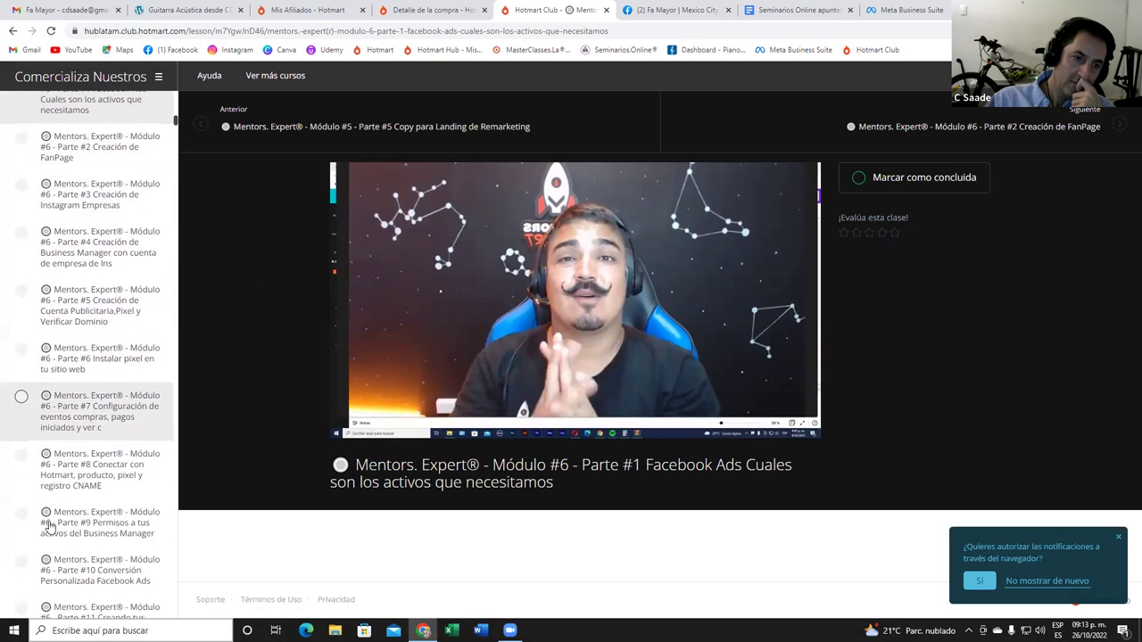
pyautogui.scroll(-1, 67, 504)
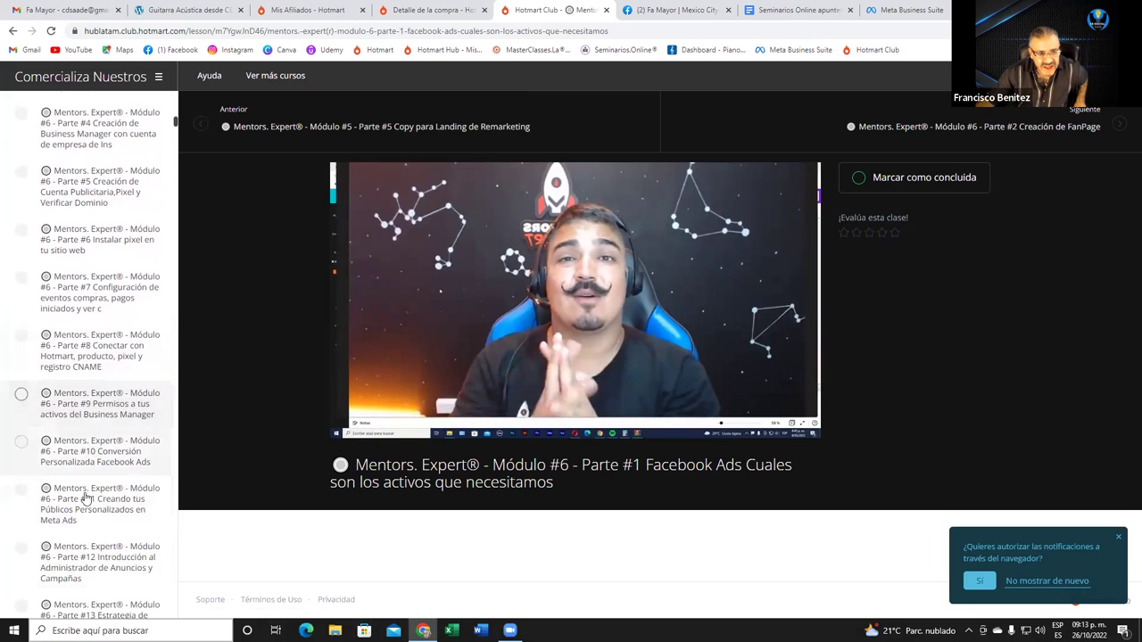
pyautogui.scroll(-1, 85, 500)
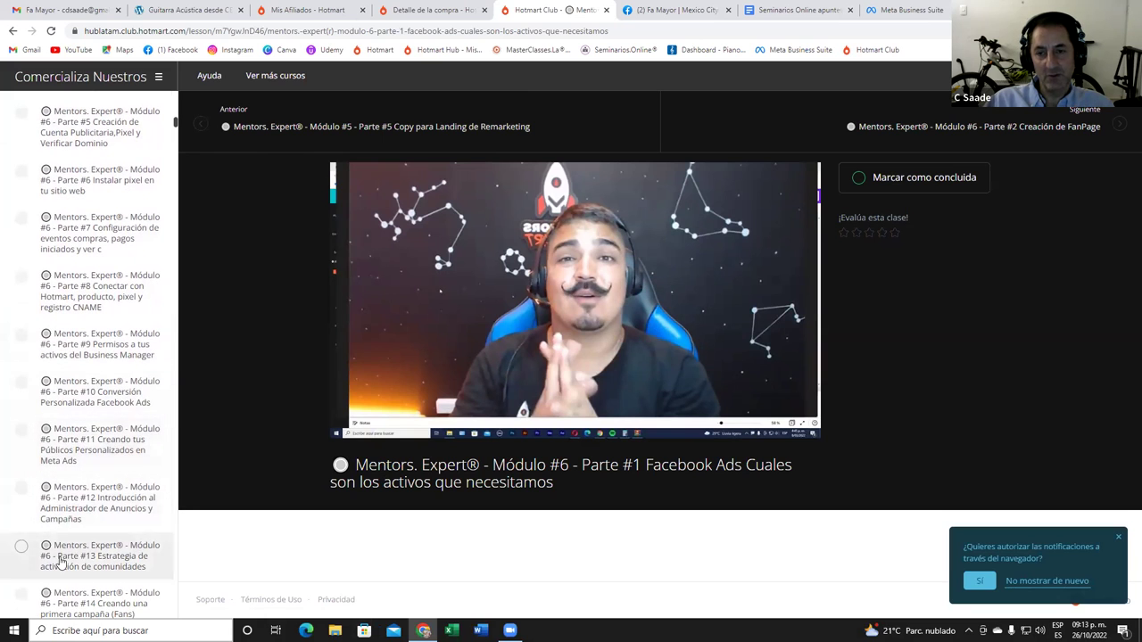
pyautogui.scroll(-2, 80, 509)
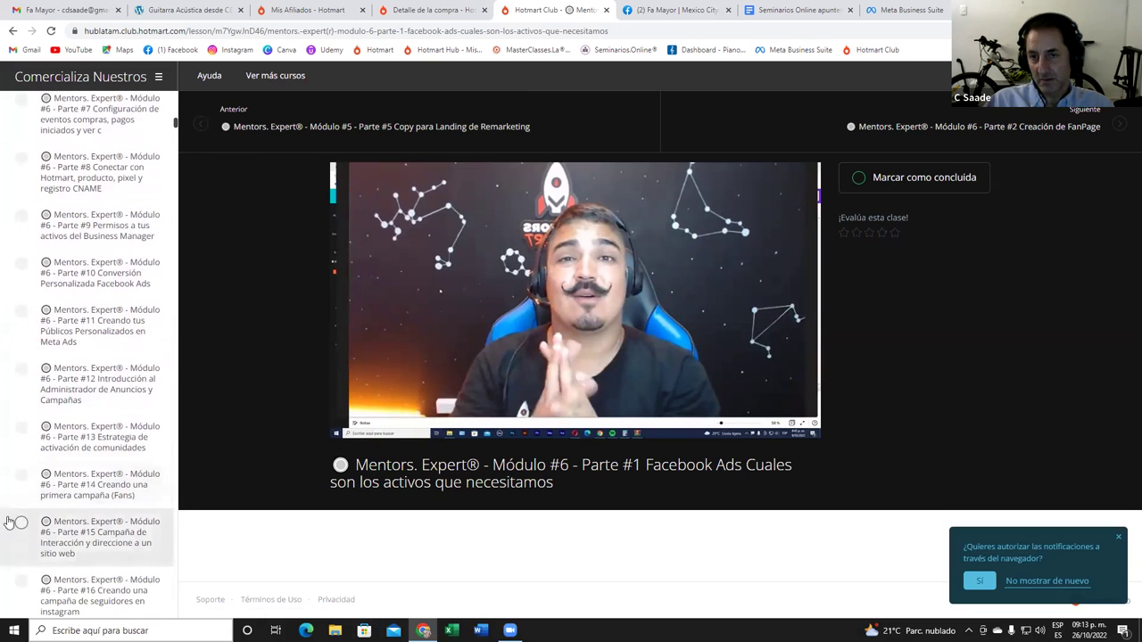
pyautogui.scroll(-3, 9, 571)
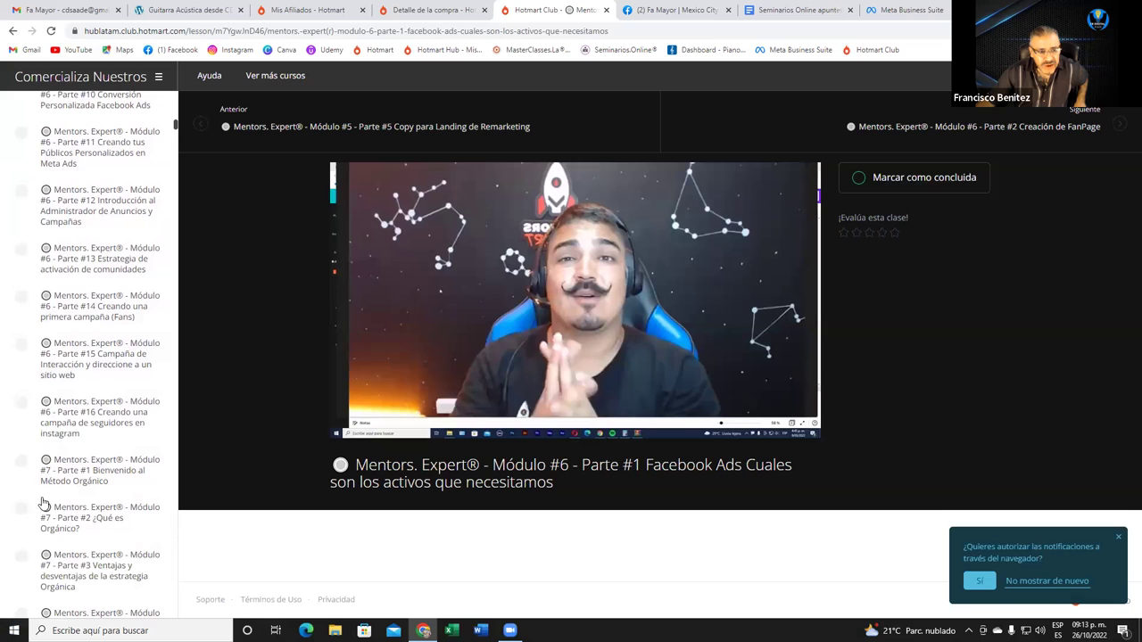
# Open and play the Módulo #6 Parte #15 'Campaña de Interacción y direccione a un sitio web' lesson.
pyautogui.click(86, 359)
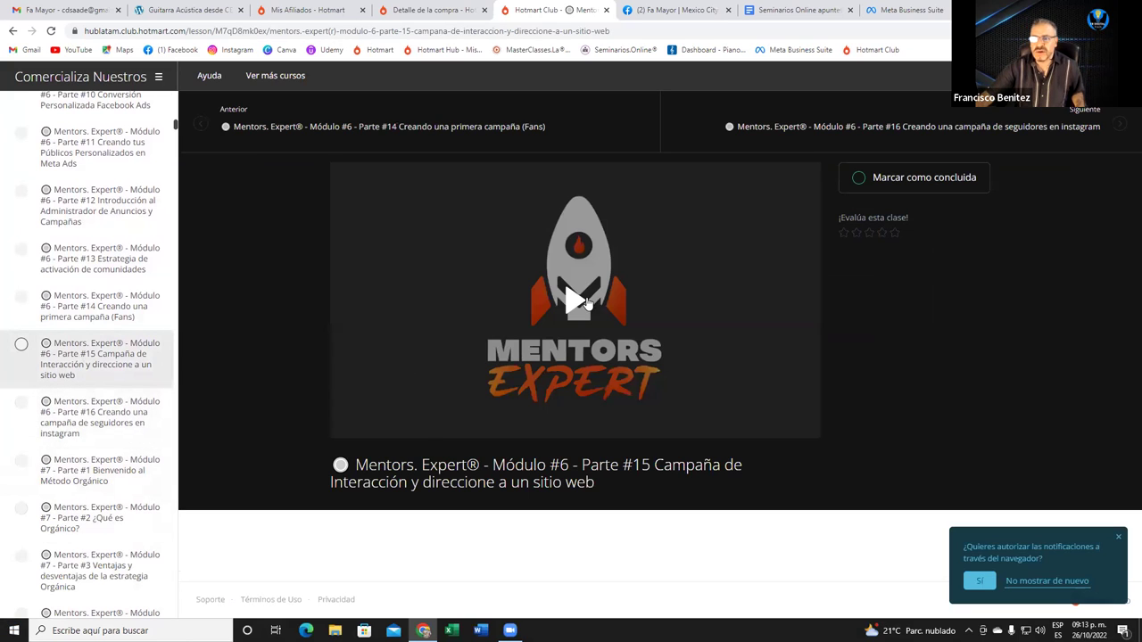
pyautogui.click(586, 302)
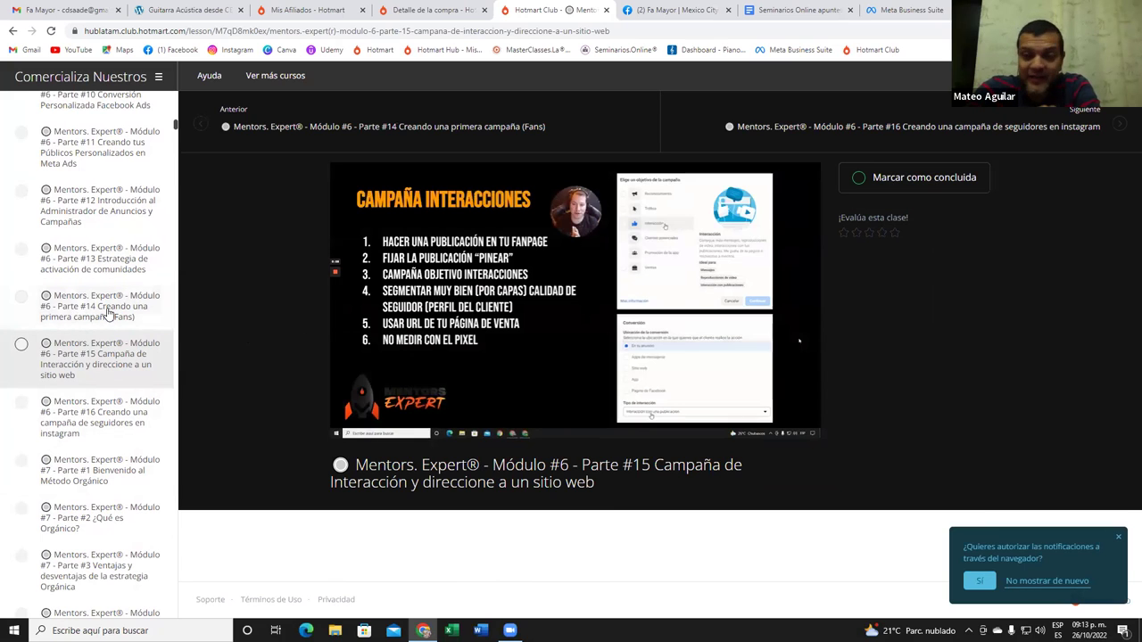
pyautogui.scroll(3, 98, 325)
pyautogui.scroll(7, 108, 314)
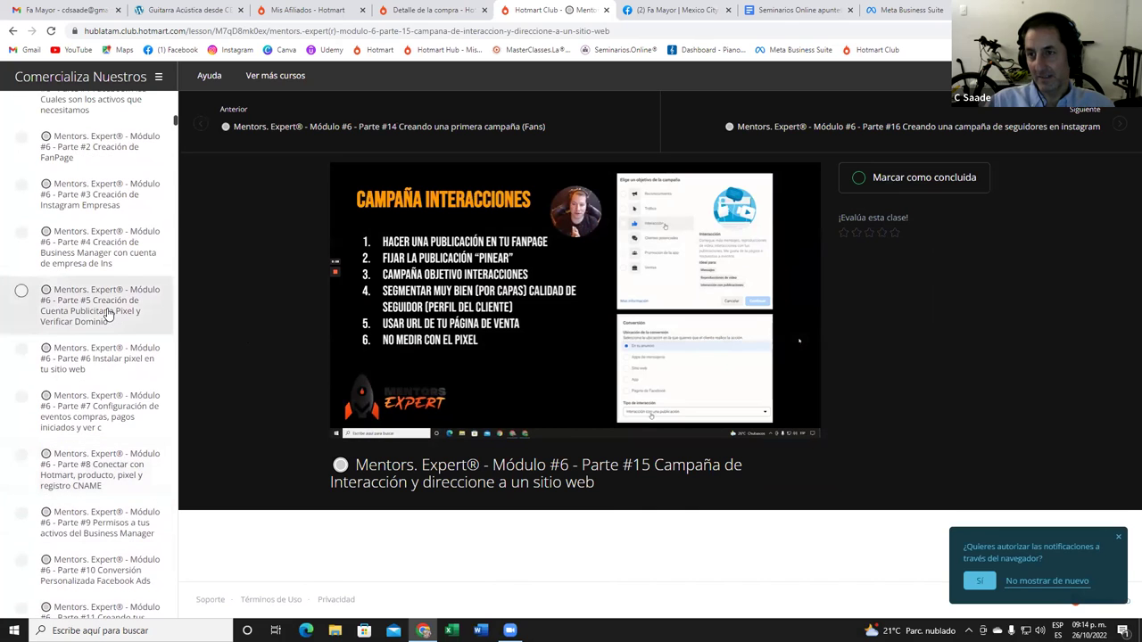
pyautogui.scroll(3, 107, 314)
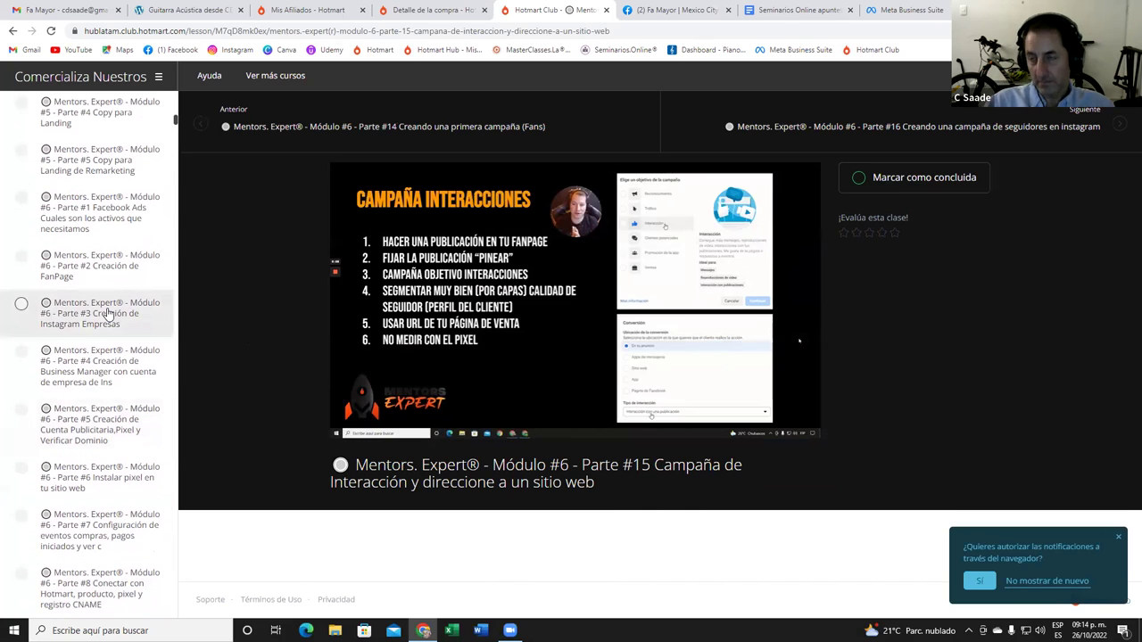
pyautogui.scroll(1, 107, 314)
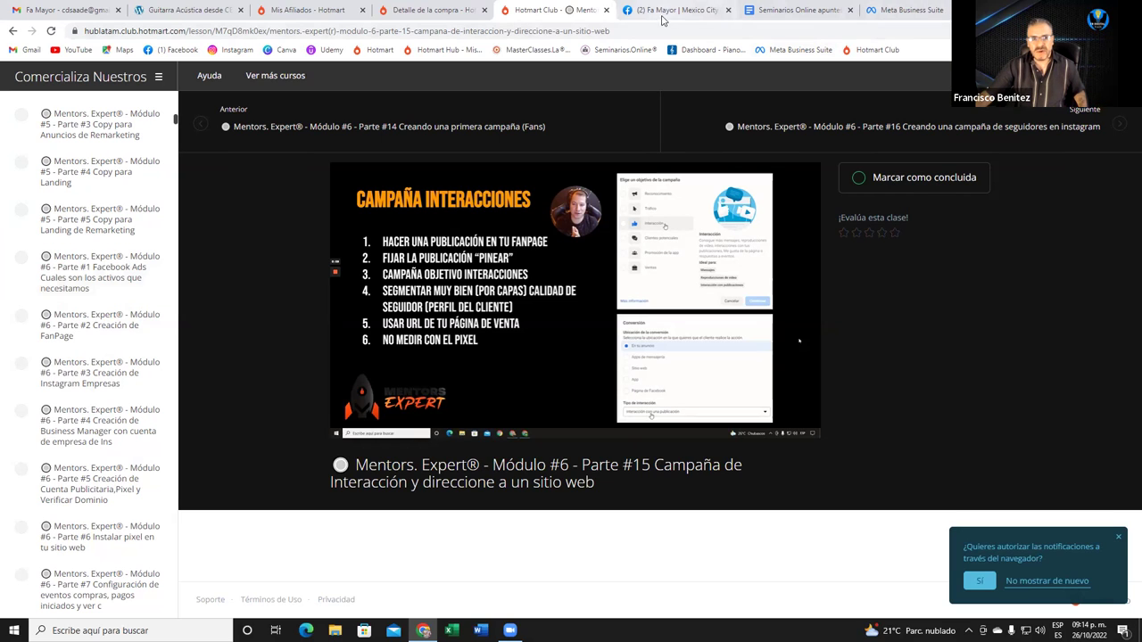
# Check the purchase details and affiliates tabs, then open a new tab and dismiss its suggestions.
pyautogui.click(413, 12)
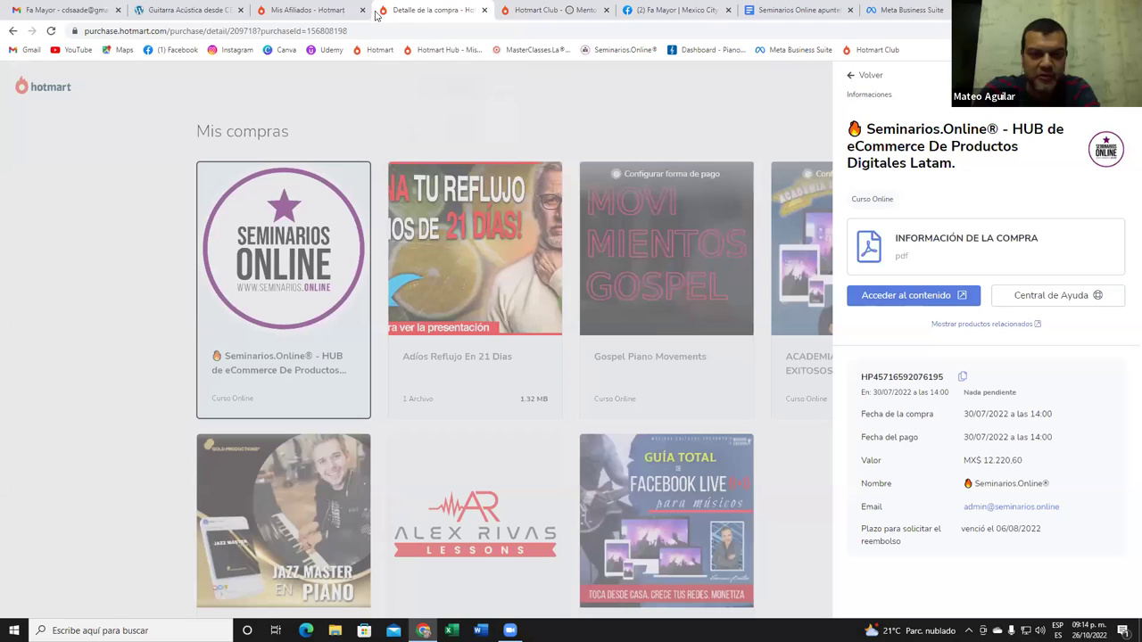
pyautogui.click(308, 9)
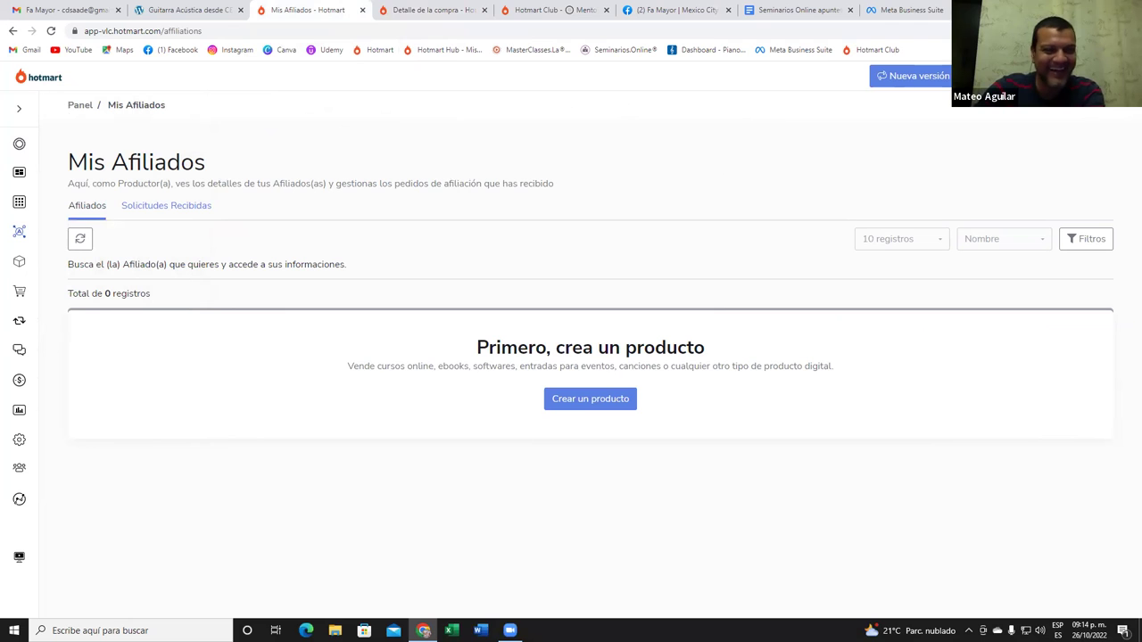
pyautogui.hotkey('ctrl', 't')
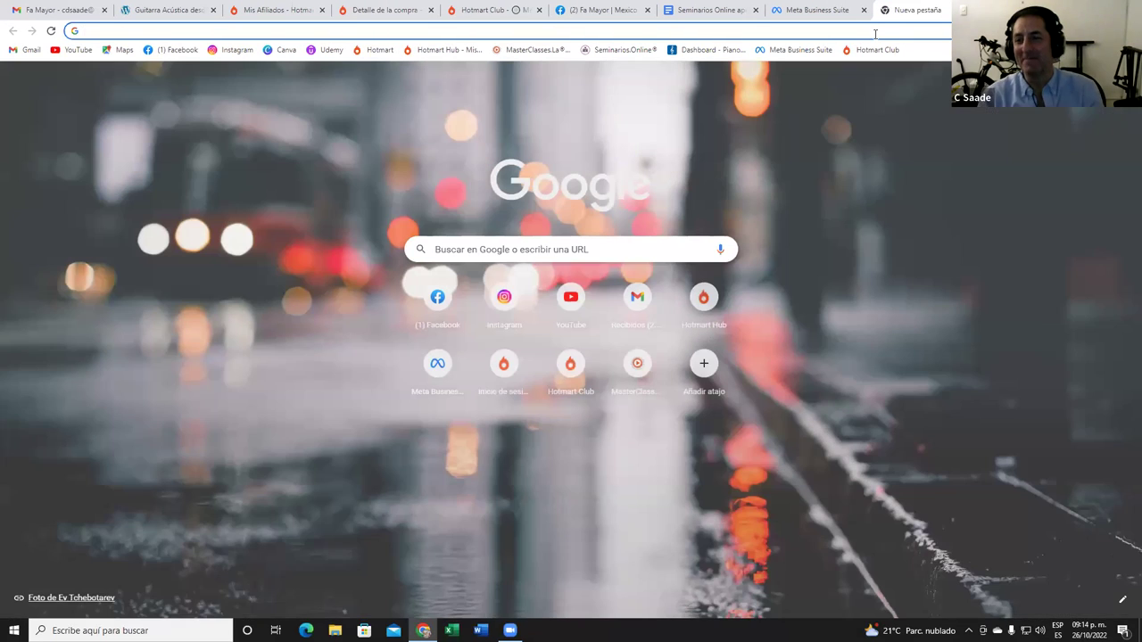
pyautogui.click(875, 34)
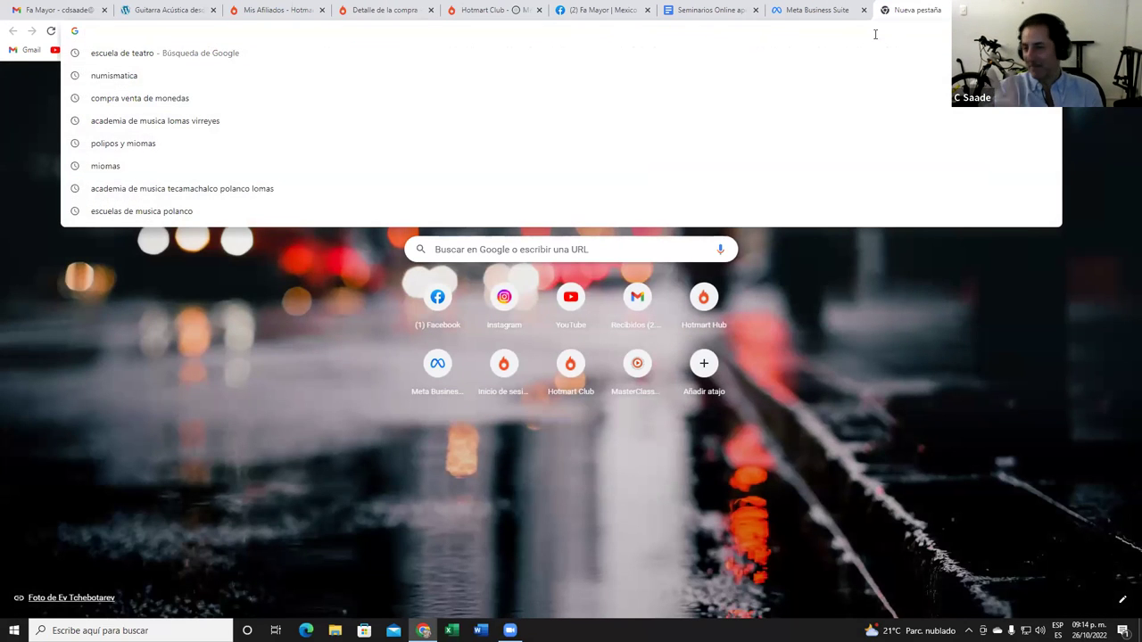
pyautogui.click(268, 301)
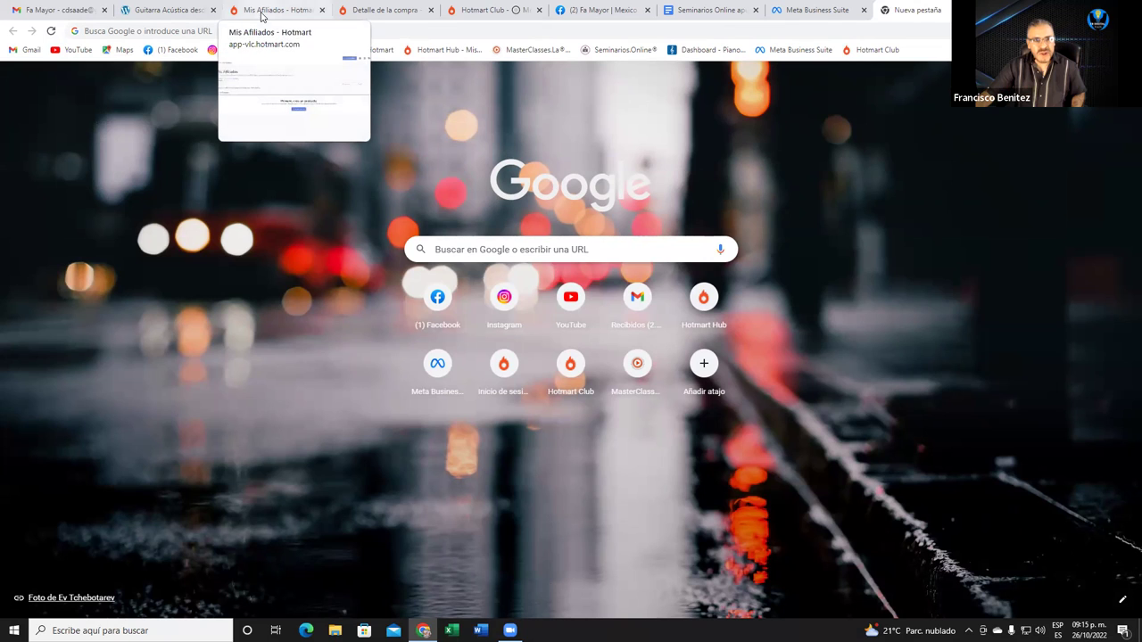
# Show the Seminarios.Online purchase details from Mis Compras, then start another new tab.
pyautogui.click(353, 13)
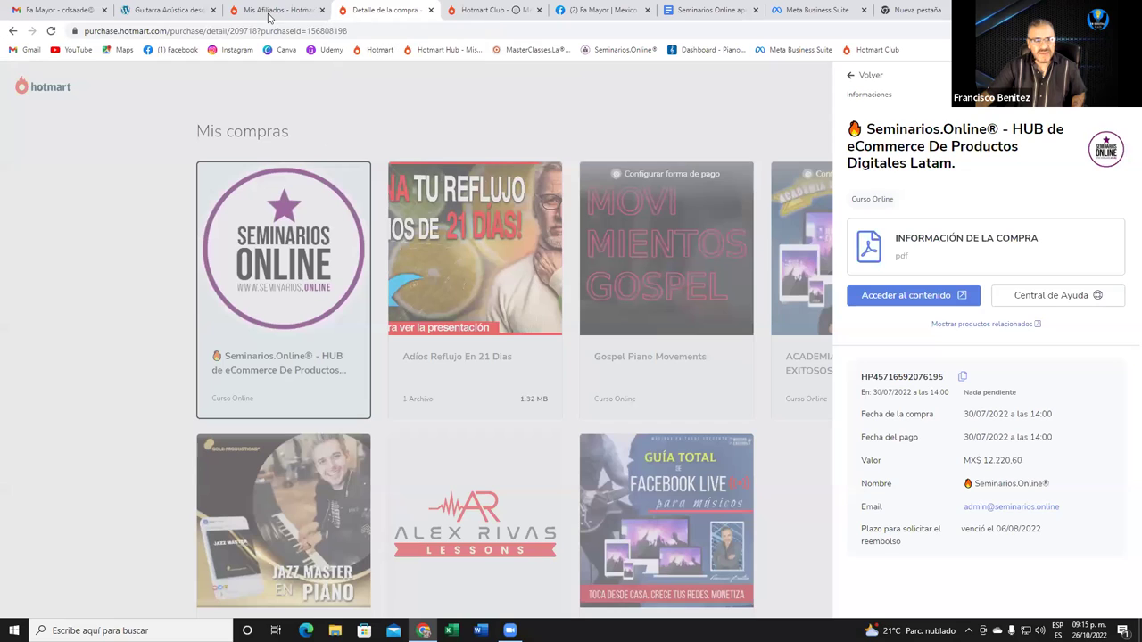
pyautogui.click(276, 18)
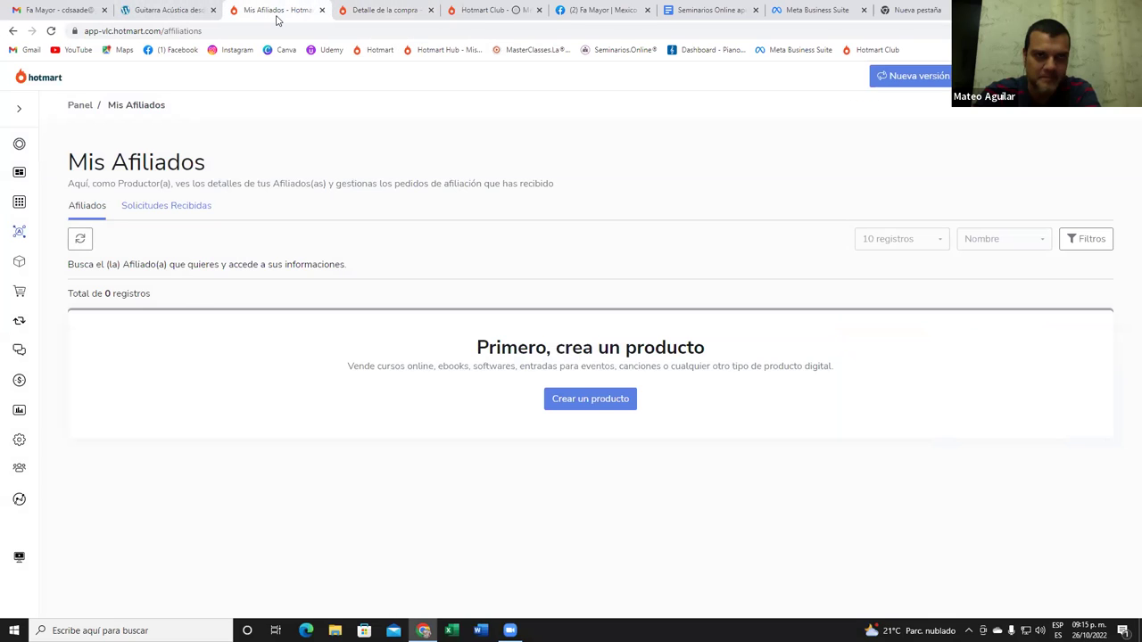
pyautogui.moveTo(28, 504)
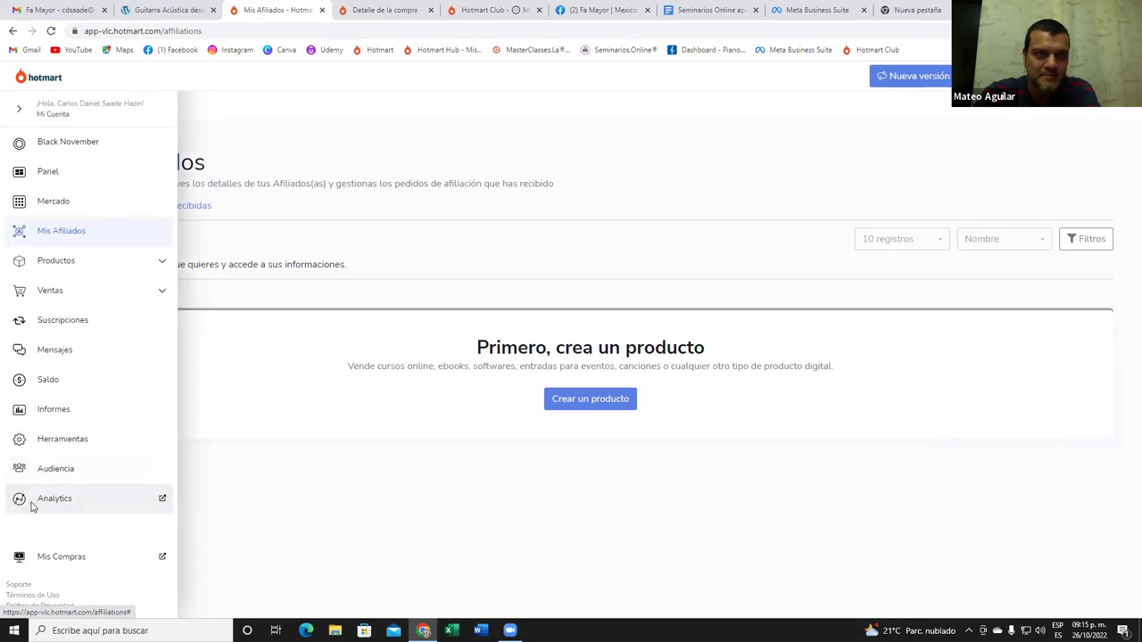
pyautogui.click(64, 560)
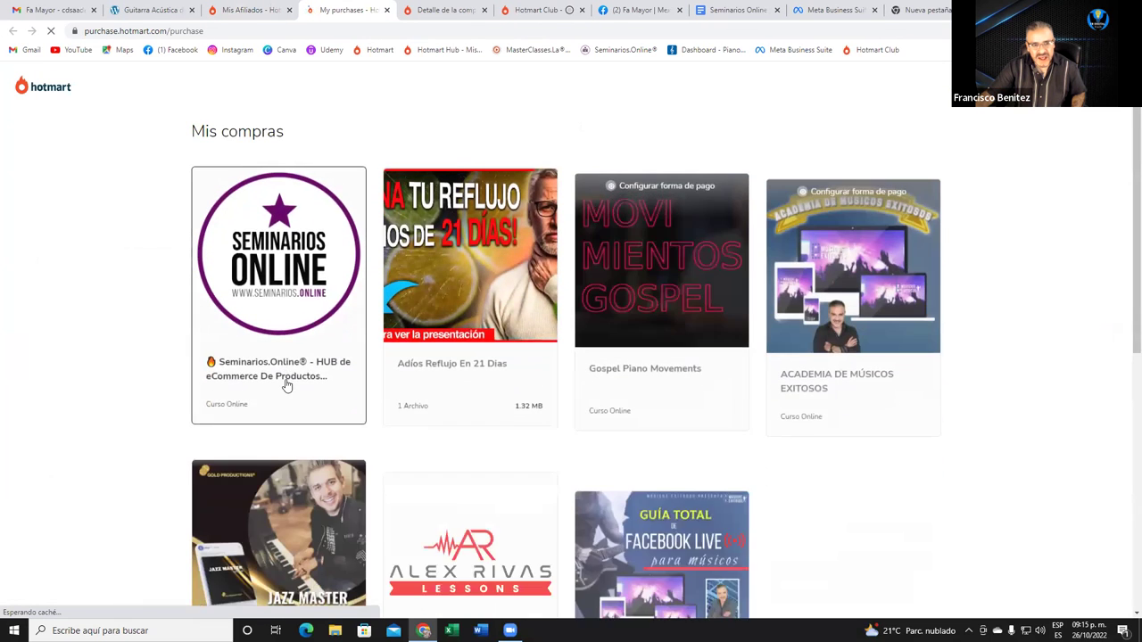
pyautogui.click(283, 337)
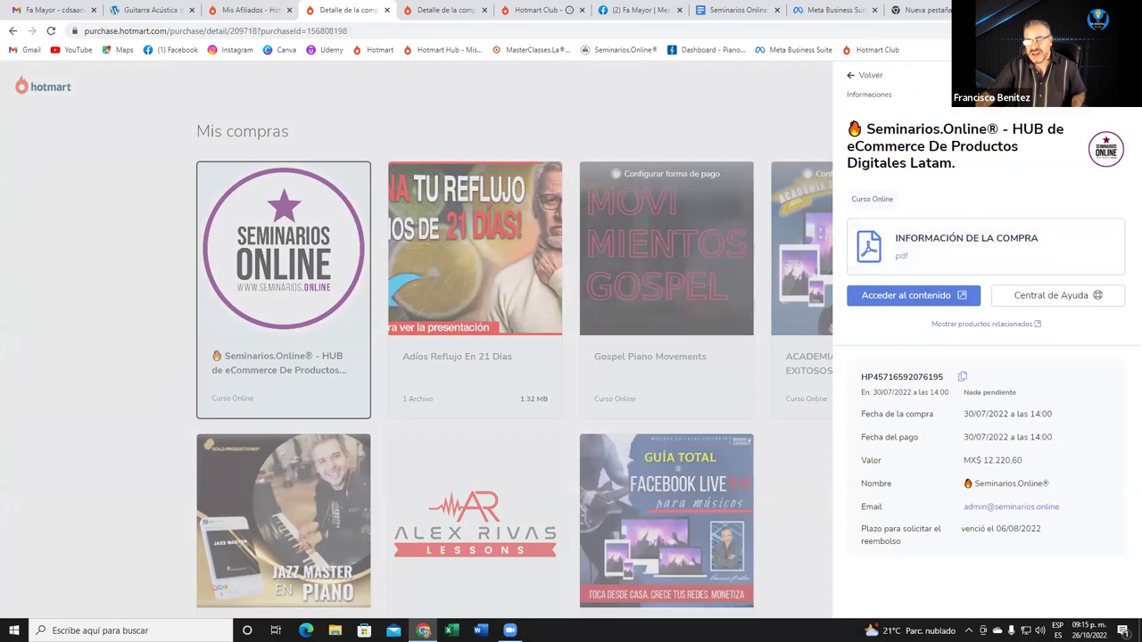
pyautogui.hotkey('ctrl', 't')
pyautogui.click(936, 24)
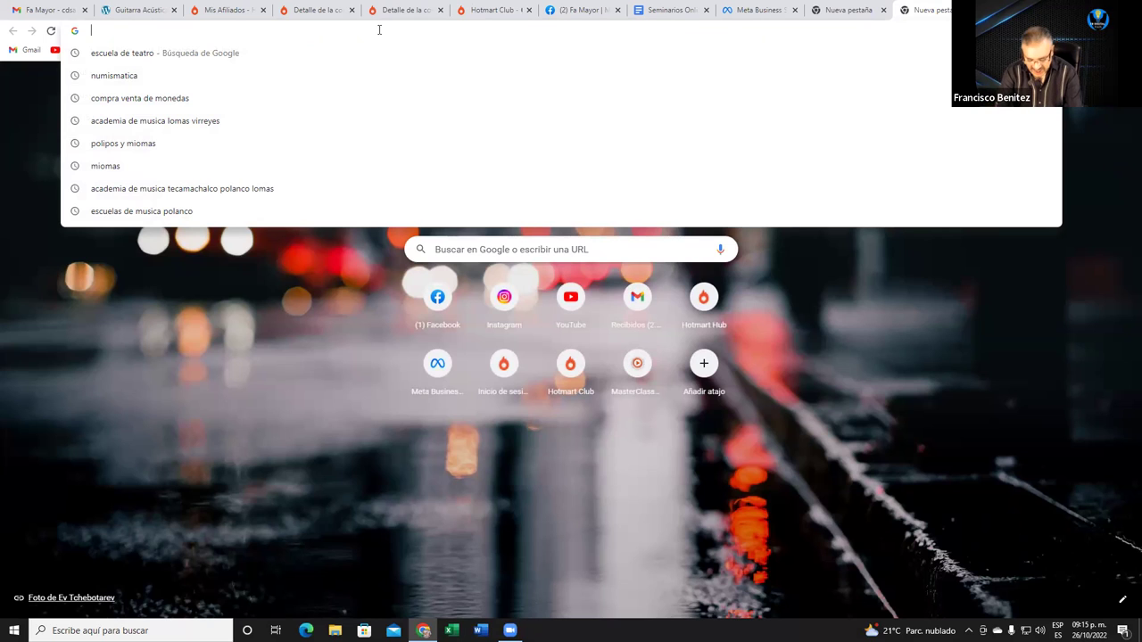
# Load hublatam.club.hotmart.com by trimming the suggested lesson address, then open another new tab.
pyautogui.write('hublatam.club.hotmart.com/lesson/PeA0wgg14W/clase-2.-que-te-voy-a-ensenar')
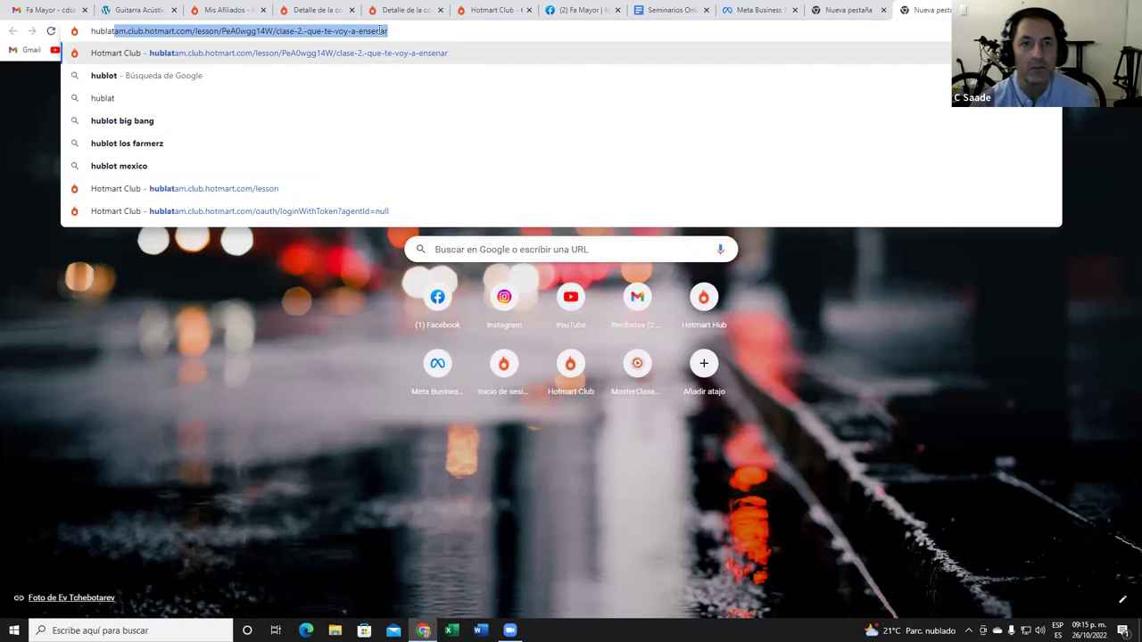
pyautogui.click(228, 30)
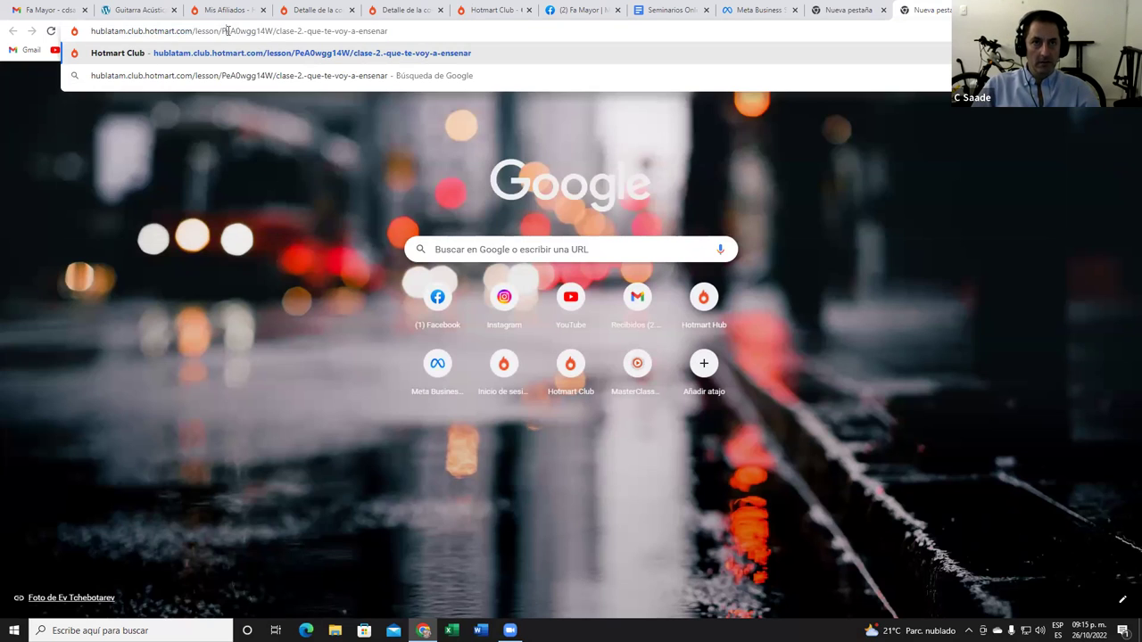
pyautogui.moveTo(200, 31); pyautogui.dragTo(441, 34)
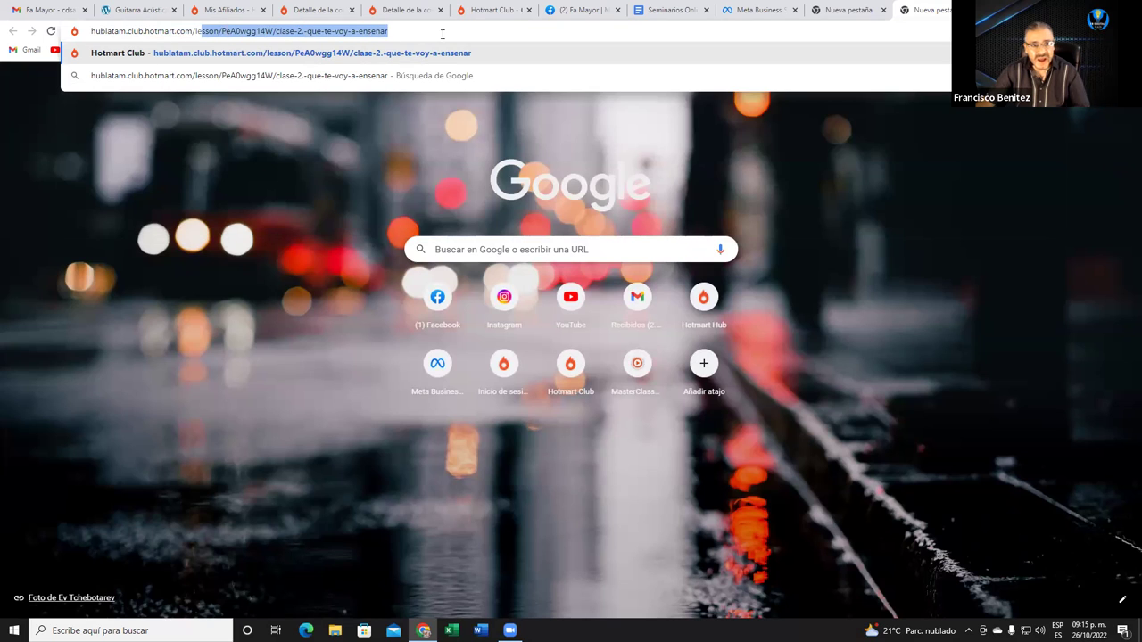
pyautogui.press('BackSpace')
pyautogui.press('BackSpace')
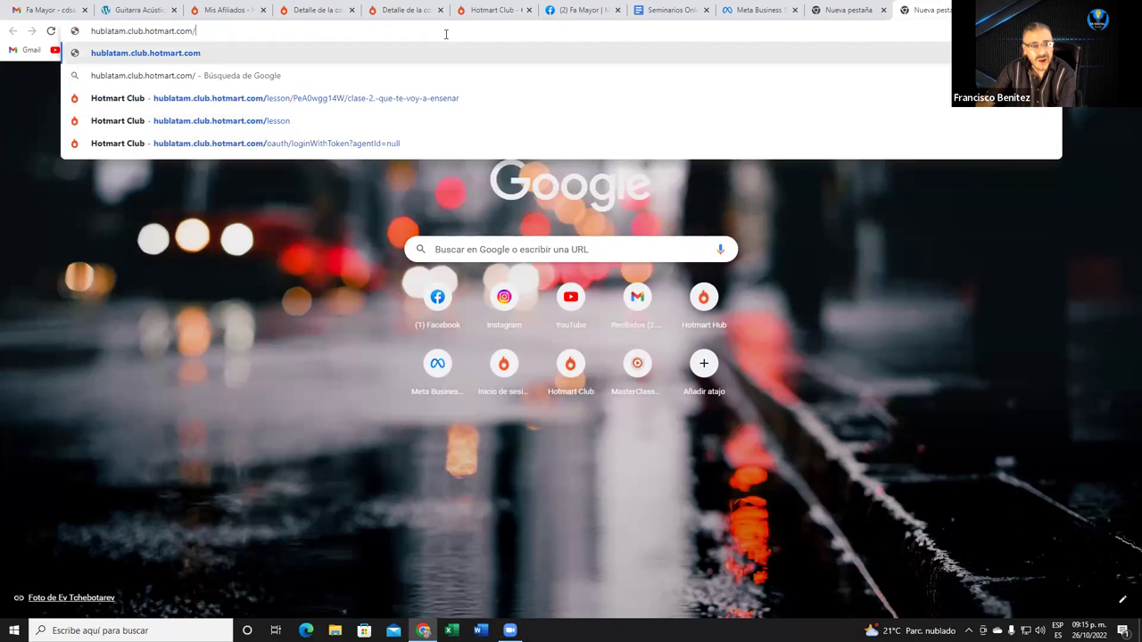
pyautogui.press('BackSpace')
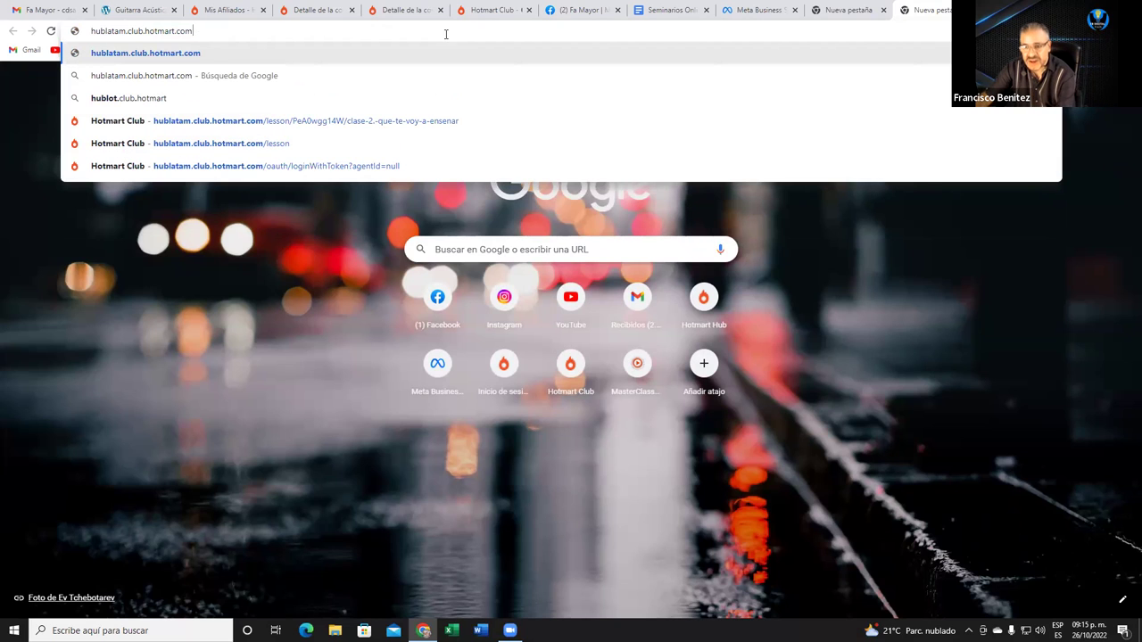
pyautogui.press('Return')
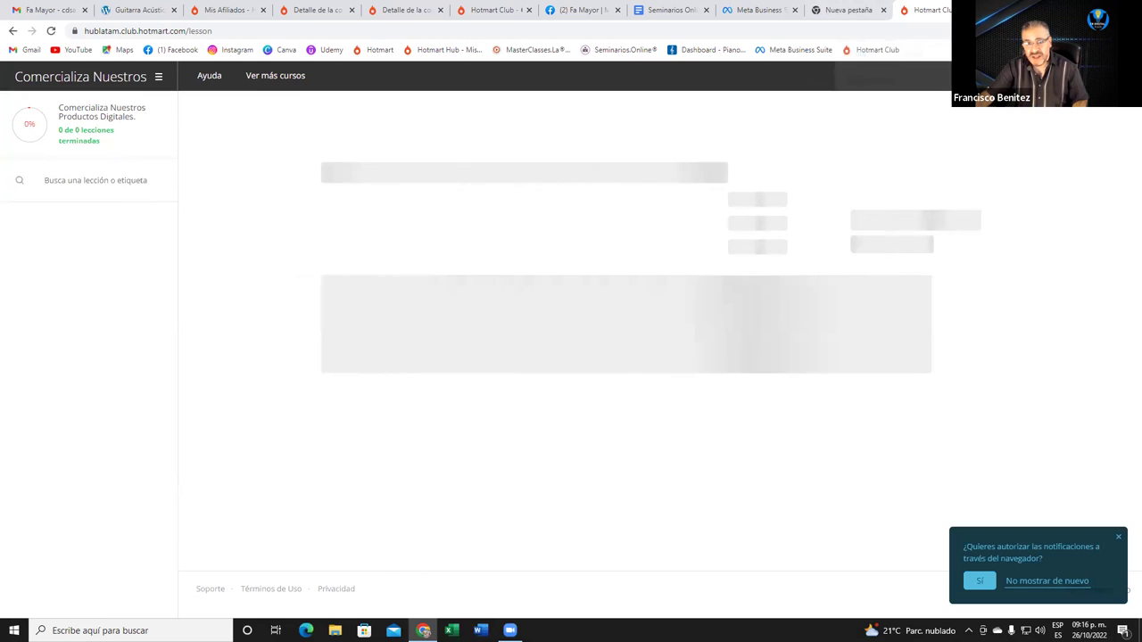
pyautogui.hotkey('ctrl', 't')
pyautogui.click(797, 36)
# Search Google for 'seminarios.onlin' and open the 'Seminarios.Online® - Sitio Oficial' result.
pyautogui.write('s')
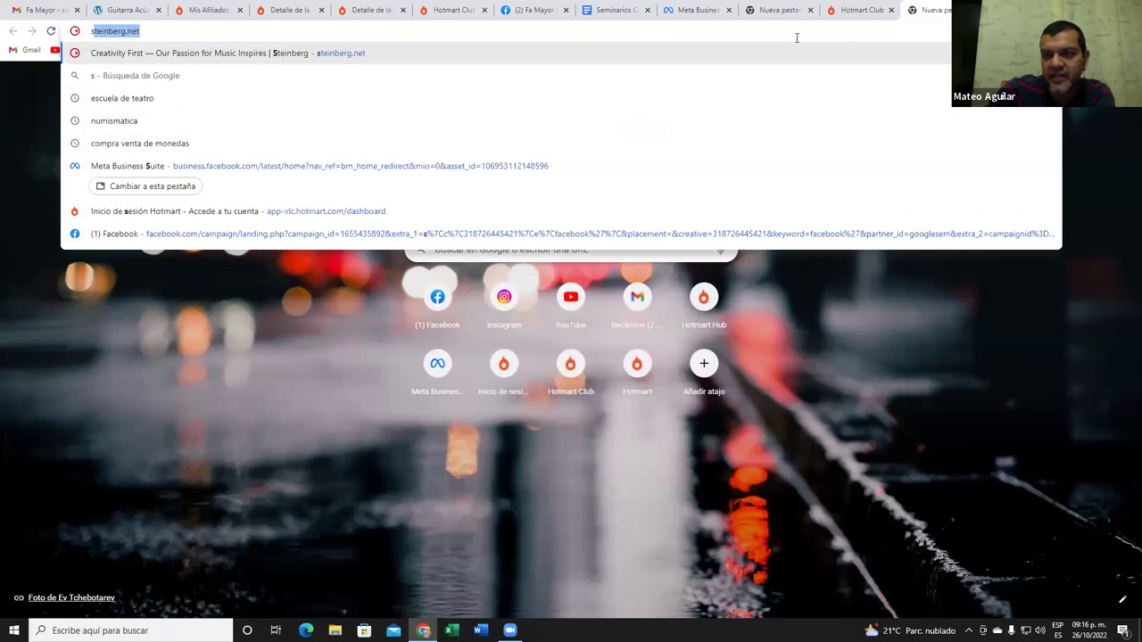
pyautogui.write('eminarios.o')
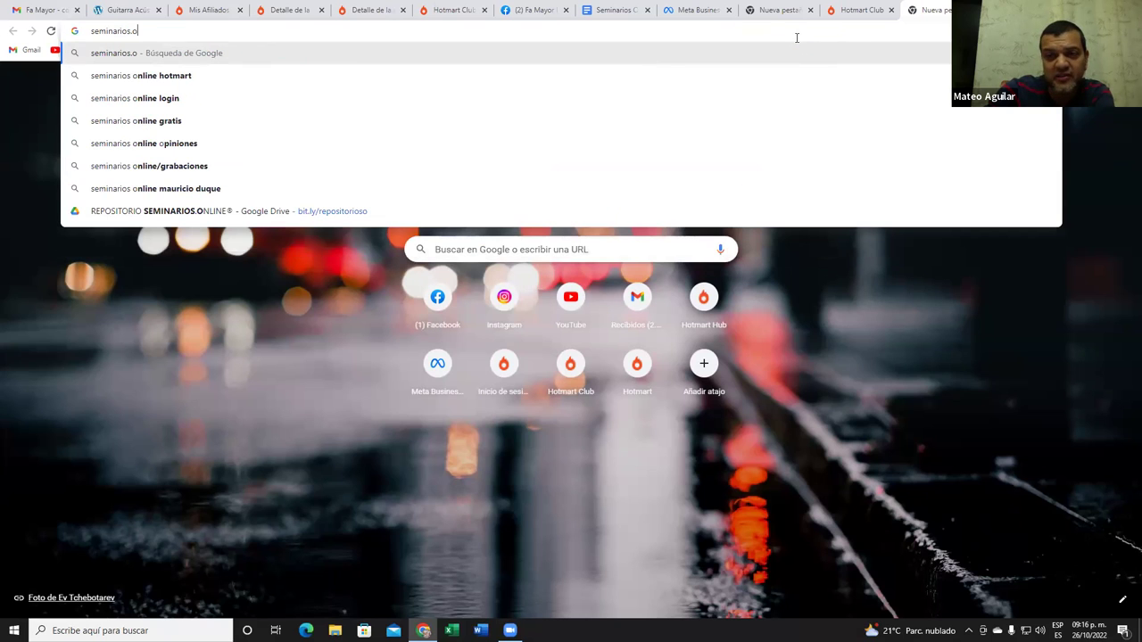
pyautogui.write('nline')
pyautogui.press('BackSpace')
pyautogui.press('Return')
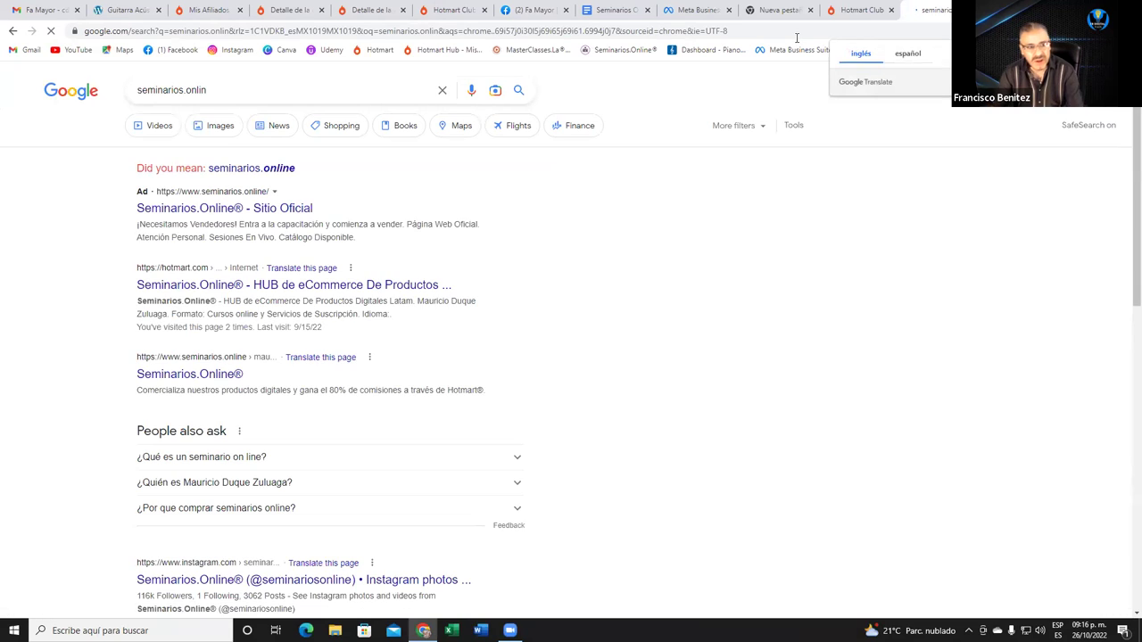
pyautogui.click(236, 207)
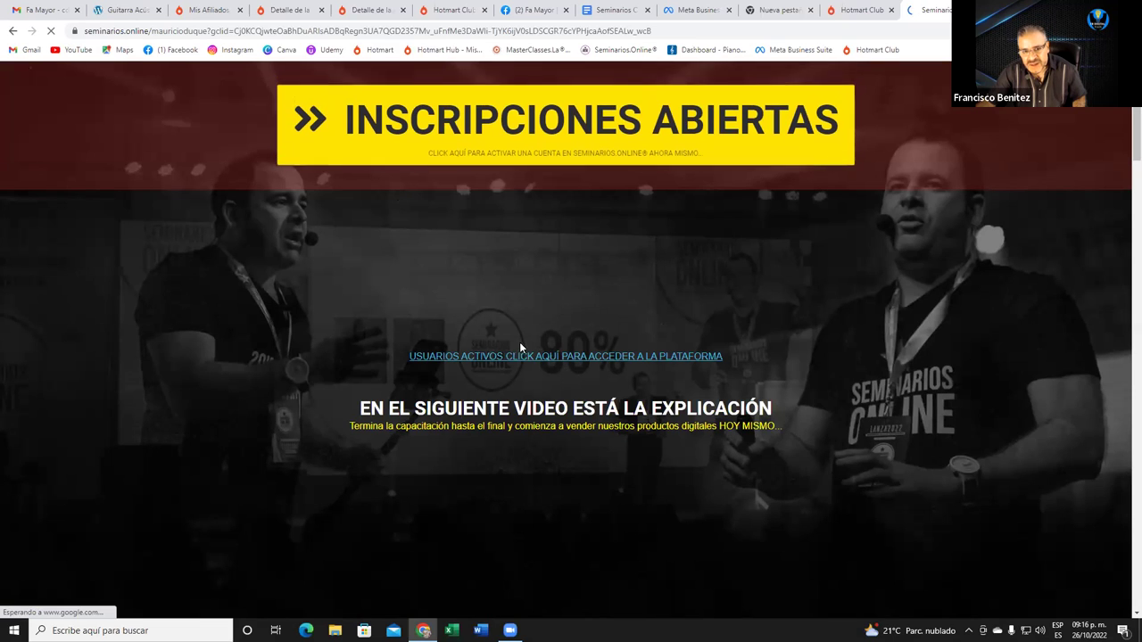
# Enter the members' platform as an active user and open Module 2's Bienvenida lesson.
pyautogui.click(617, 357)
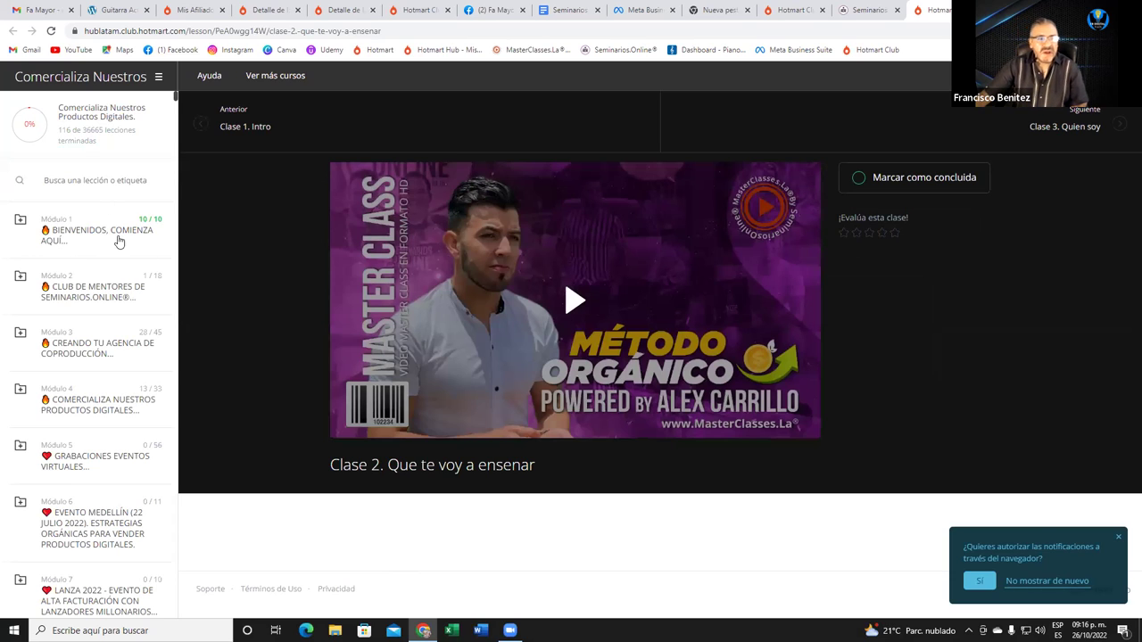
pyautogui.click(76, 236)
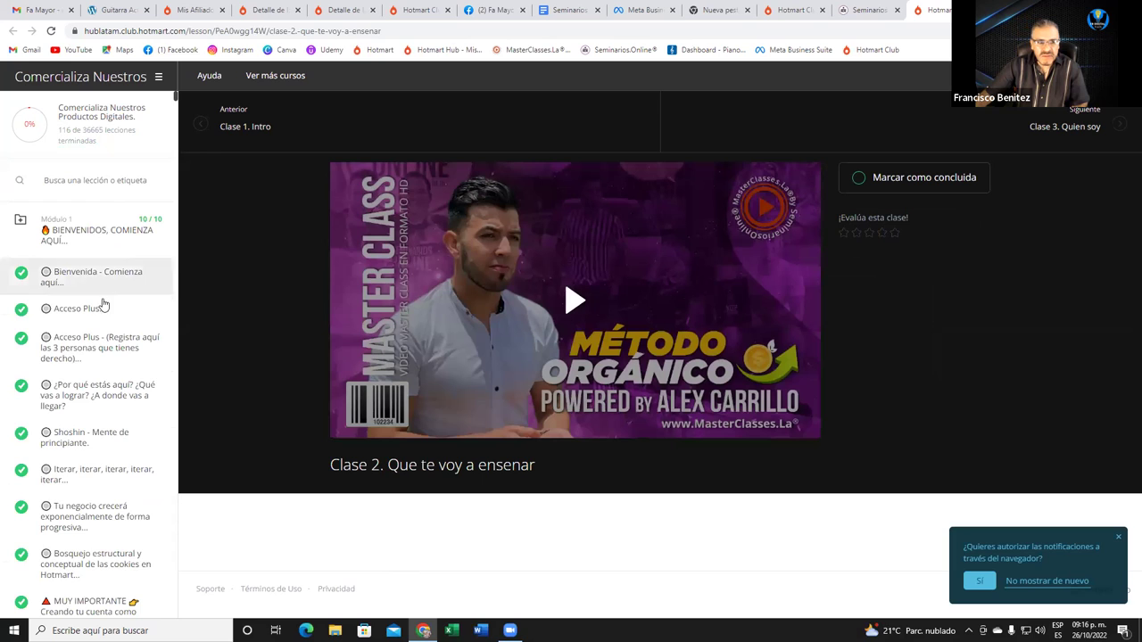
pyautogui.click(103, 236)
pyautogui.click(89, 297)
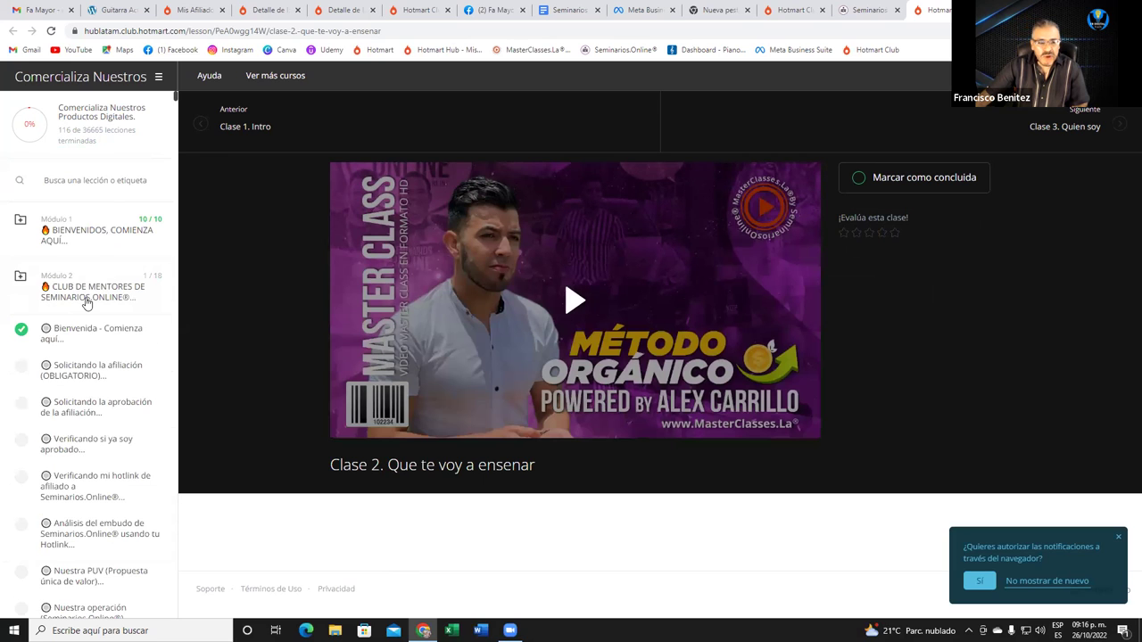
pyautogui.click(124, 336)
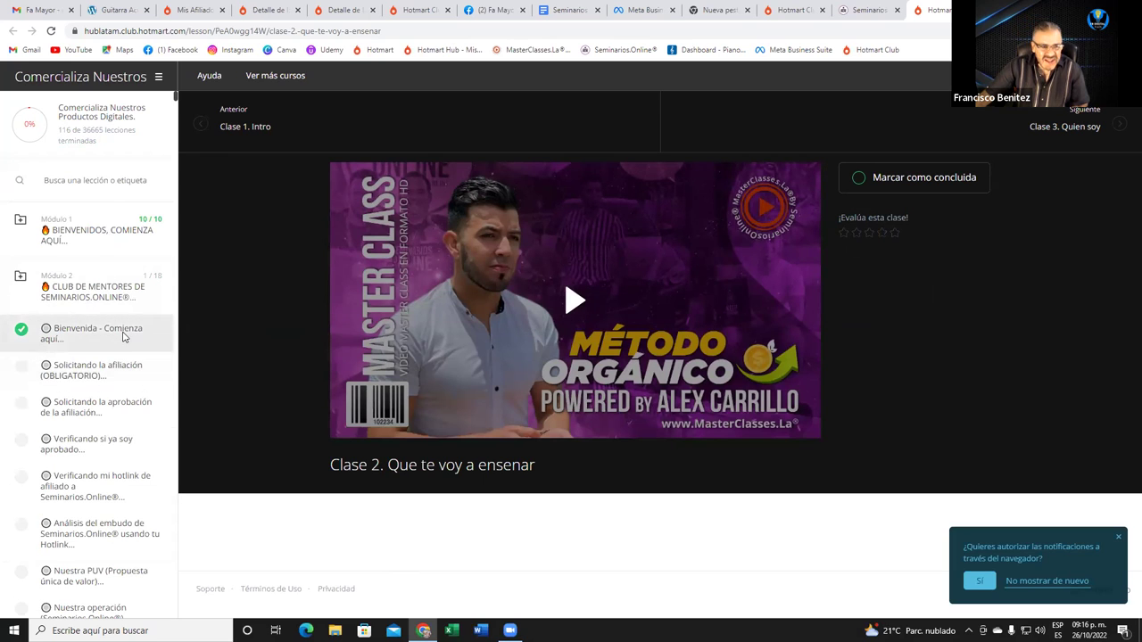
# Re-expand Module 2's lesson list and scroll through its lessons.
pyautogui.click(105, 288)
pyautogui.click(105, 288)
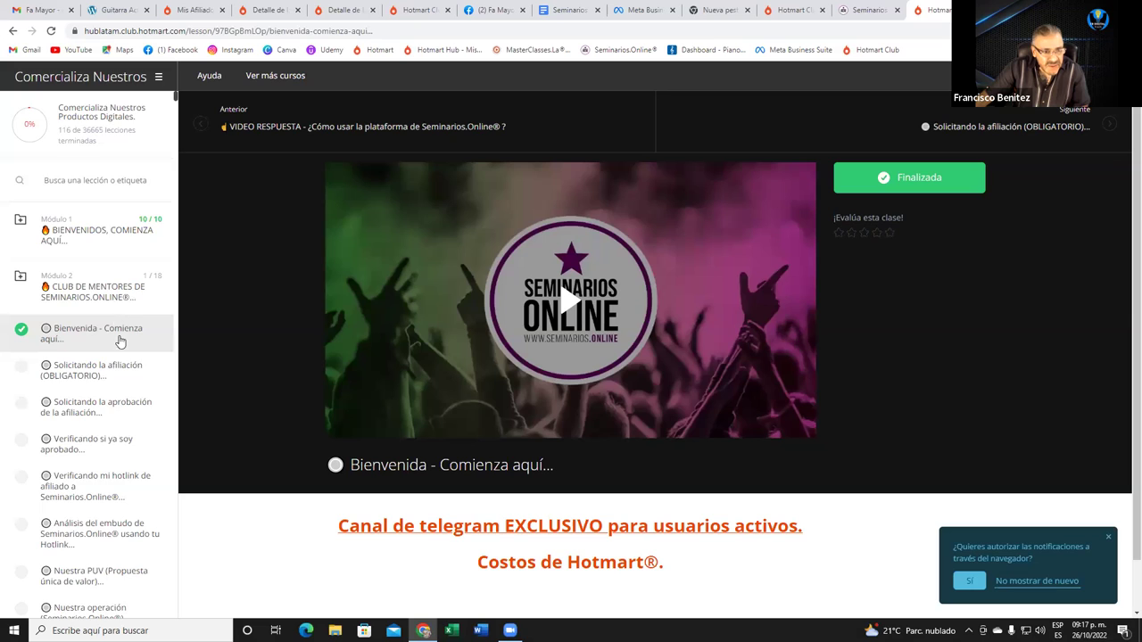
pyautogui.scroll(-1, 117, 374)
pyautogui.scroll(-3, 103, 455)
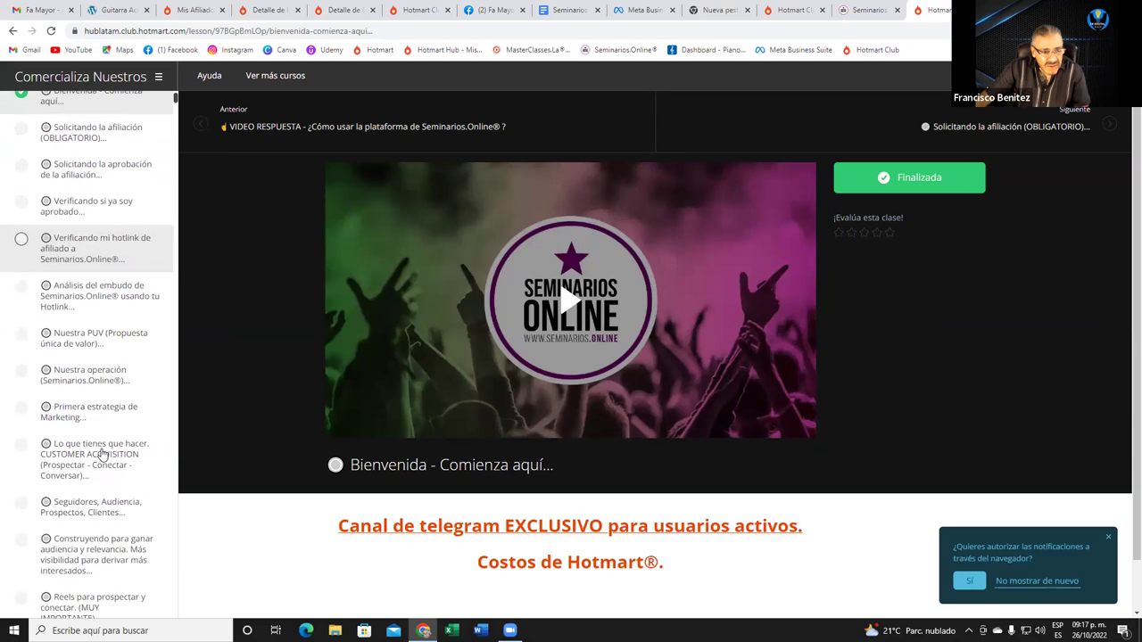
pyautogui.scroll(-1, 134, 457)
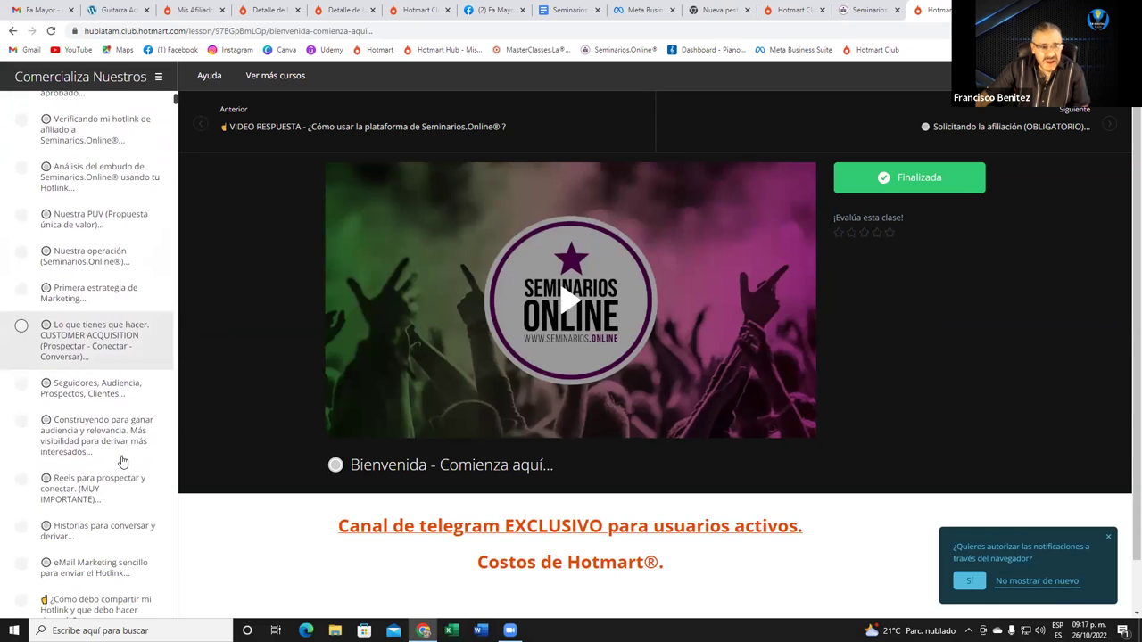
pyautogui.scroll(5, 114, 428)
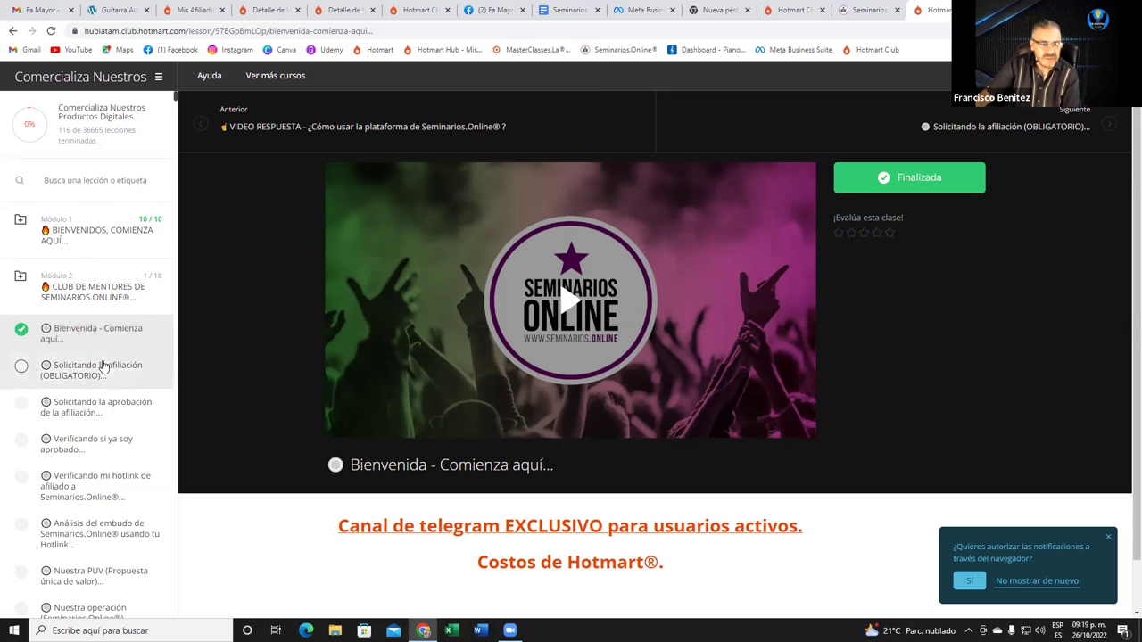
# Scroll past Modules 2 and 4 and expand Module 17, MENTORS. EXPERT® (PROGRAMA COMPLETO).
pyautogui.click(102, 291)
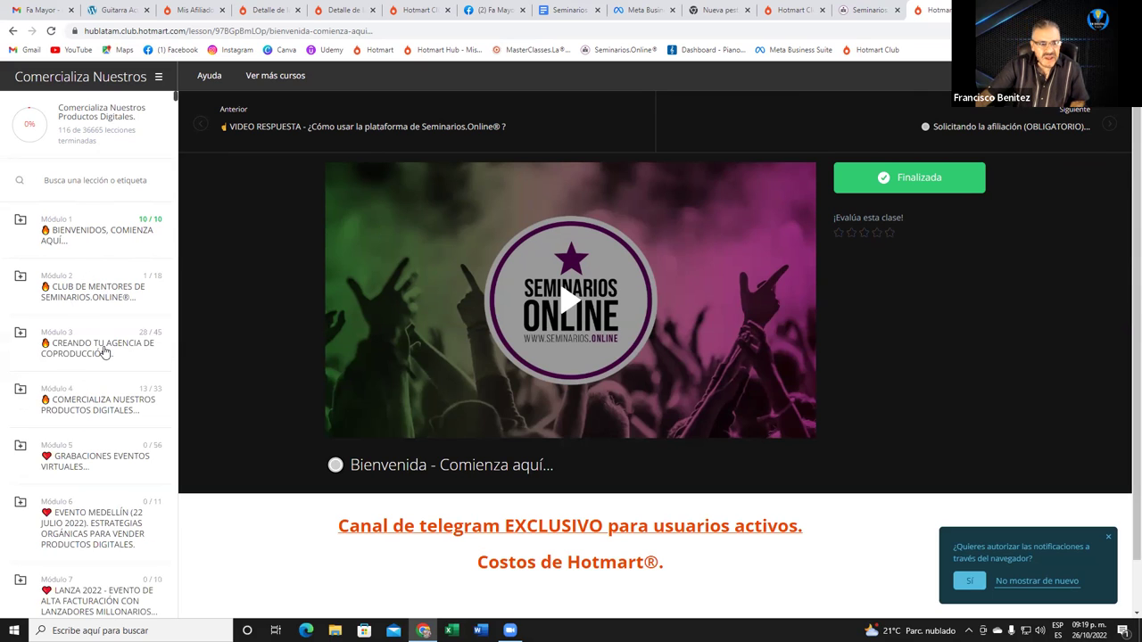
pyautogui.scroll(-2, 125, 342)
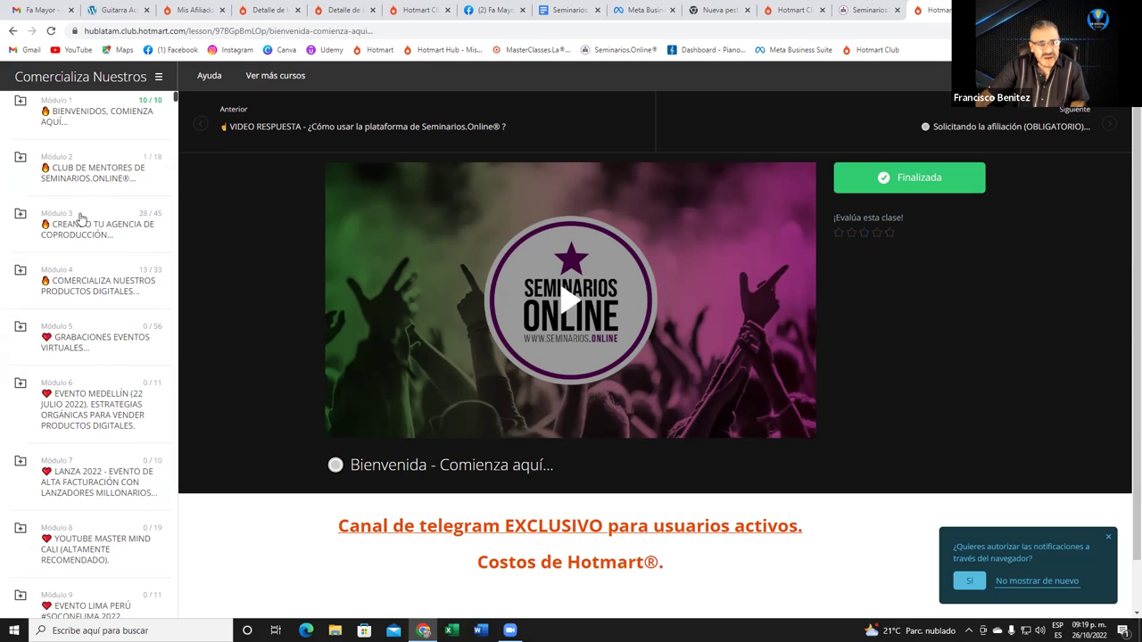
pyautogui.click(86, 291)
pyautogui.click(85, 290)
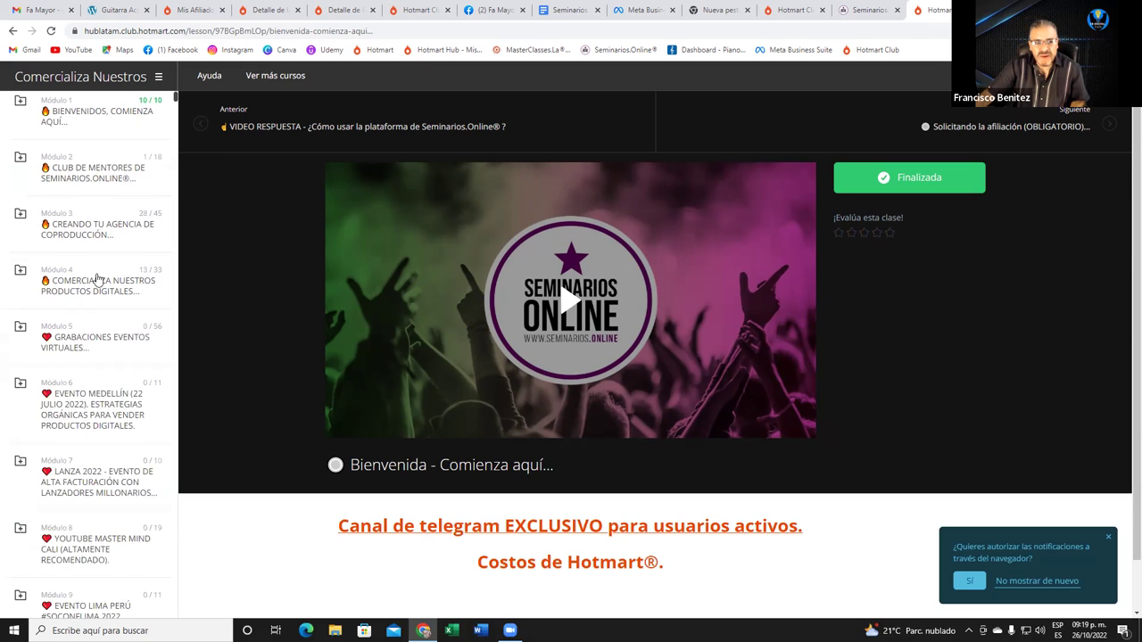
pyautogui.scroll(-1, 95, 277)
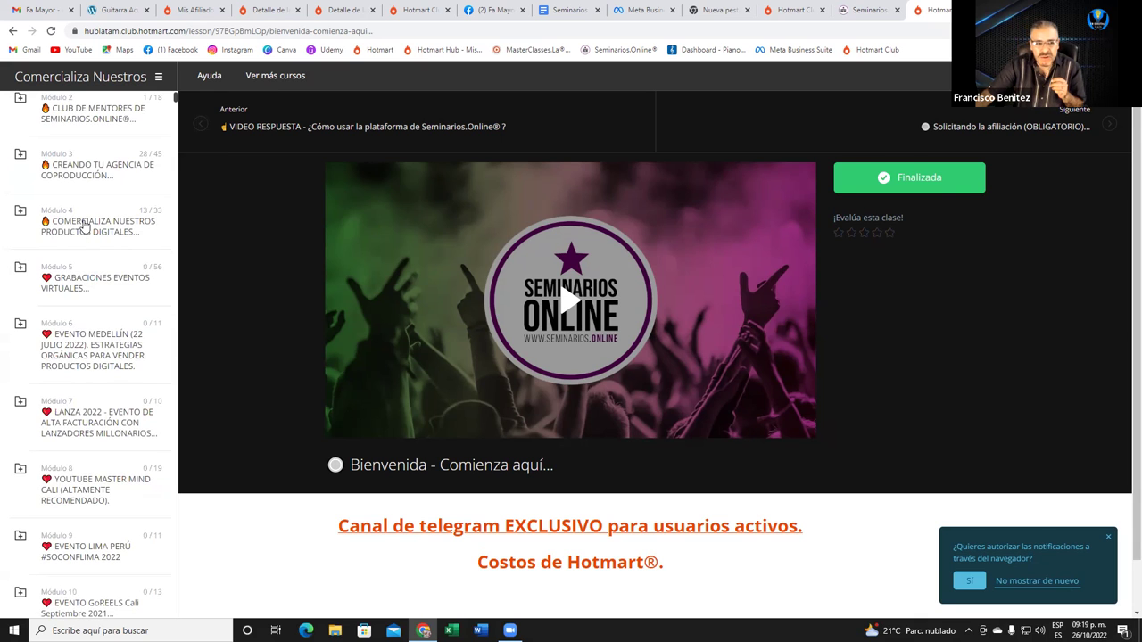
pyautogui.scroll(-5, 89, 232)
pyautogui.scroll(-12, 131, 298)
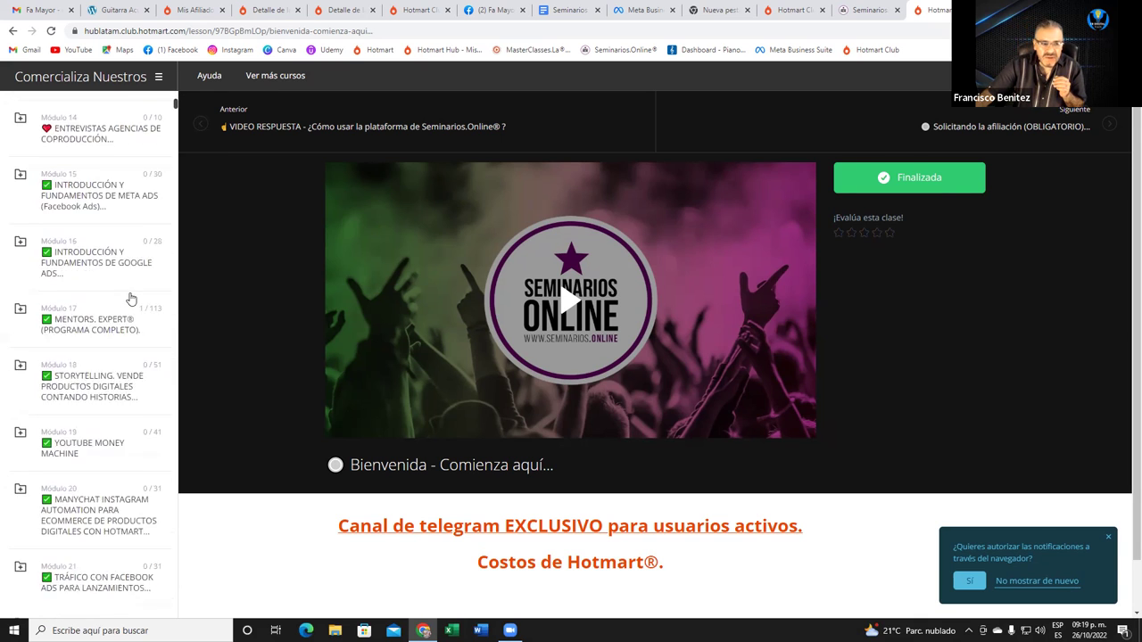
pyautogui.scroll(3, 131, 298)
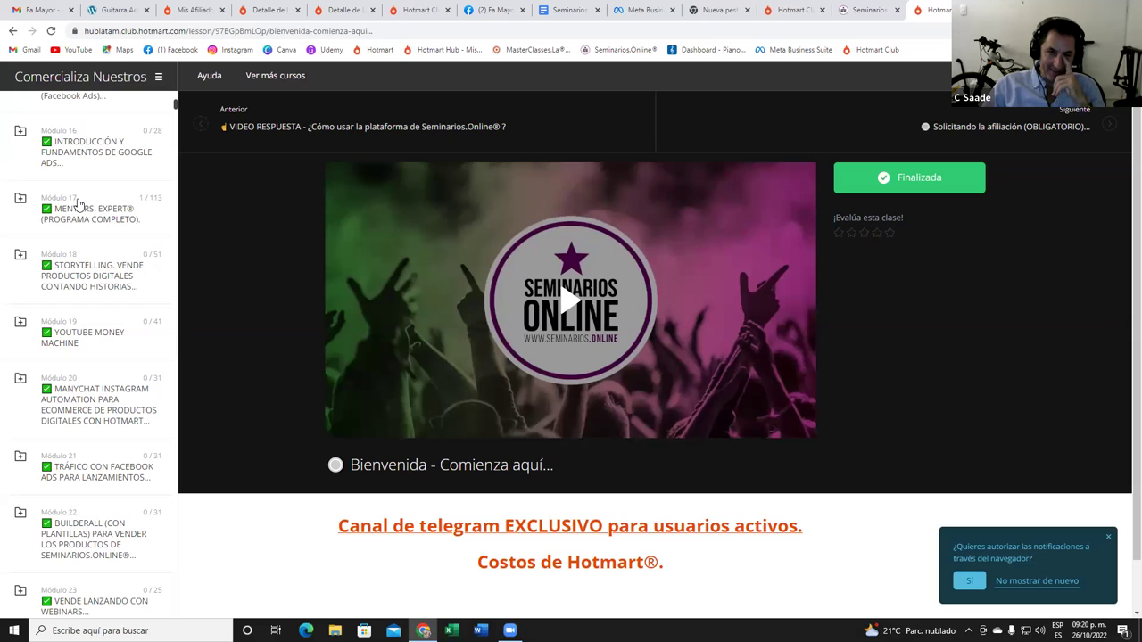
pyautogui.click(79, 205)
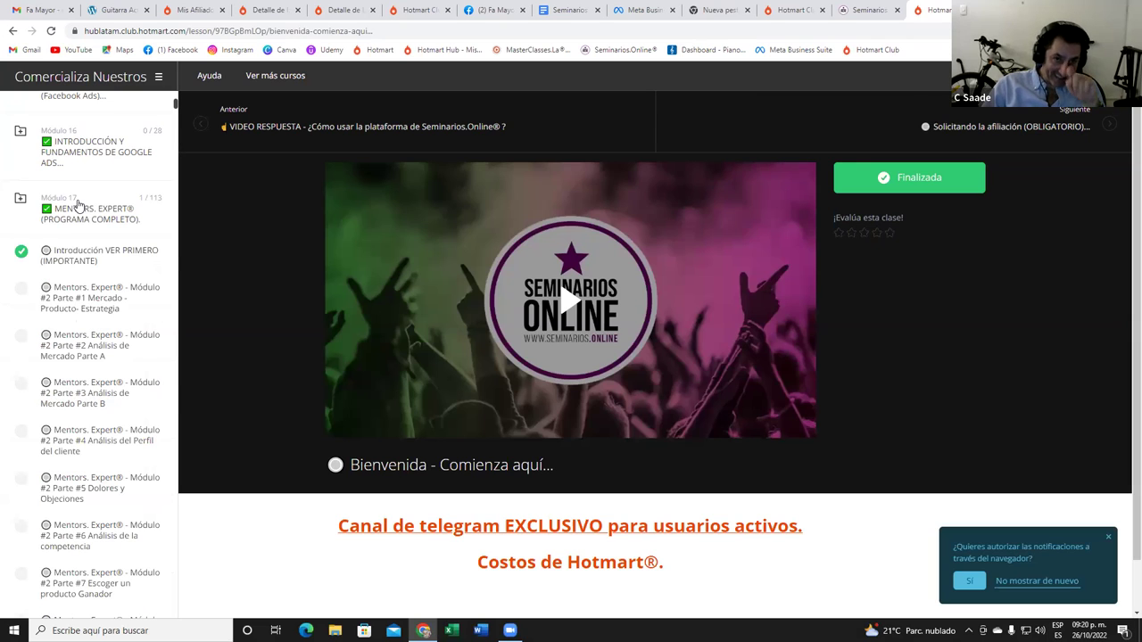
# Peek at Module 19's lessons, then reopen Module 17's lesson list.
pyautogui.click(78, 205)
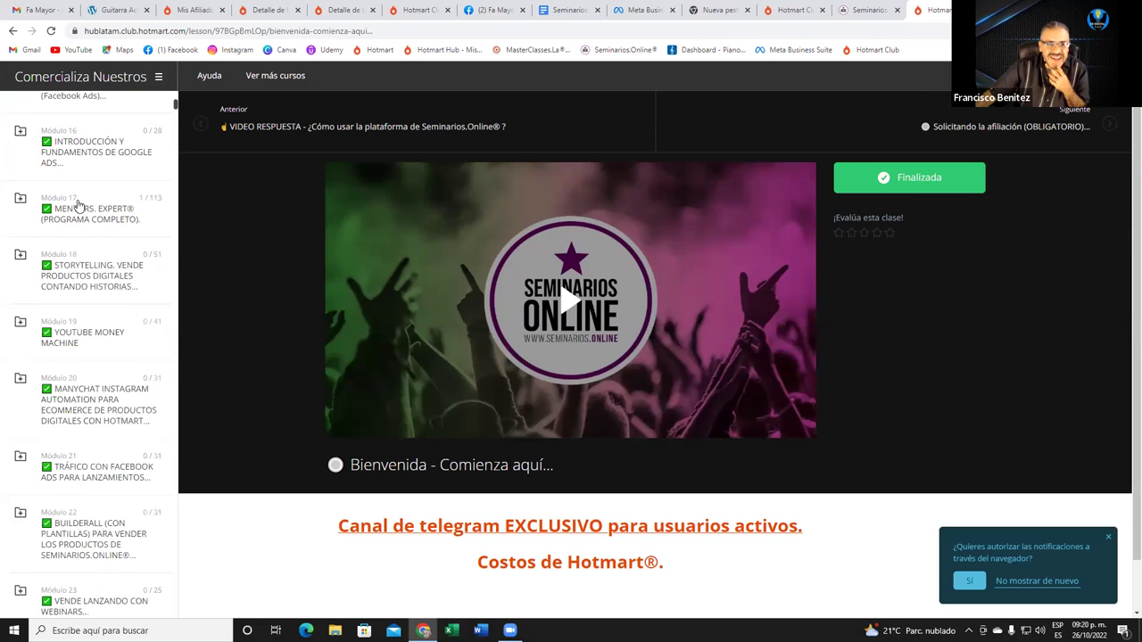
pyautogui.click(82, 333)
pyautogui.click(82, 333)
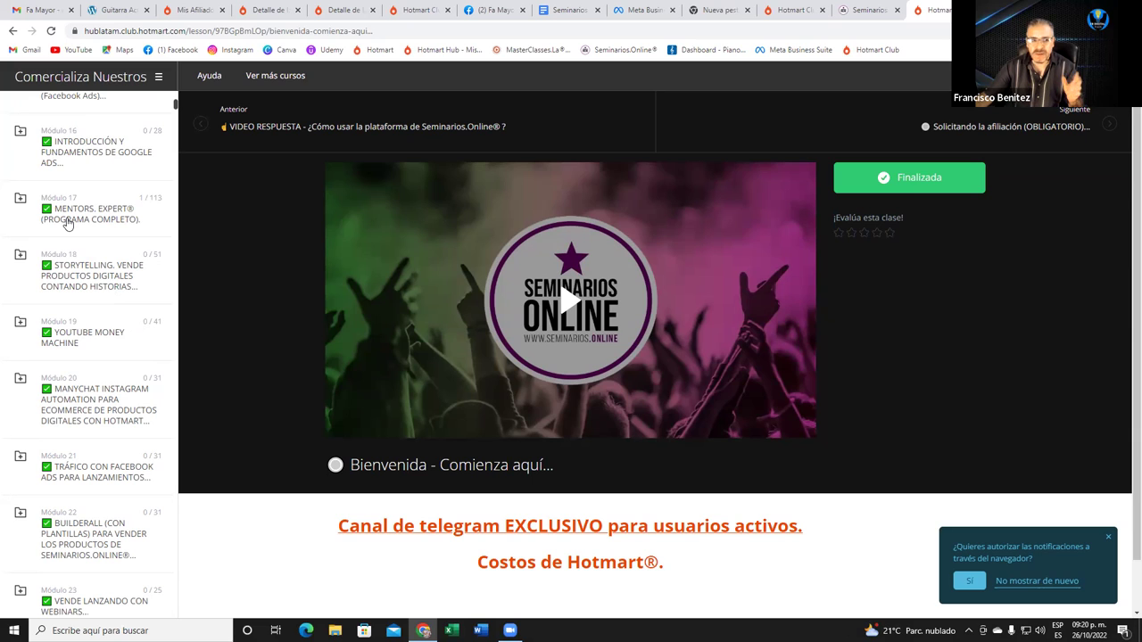
pyautogui.click(67, 221)
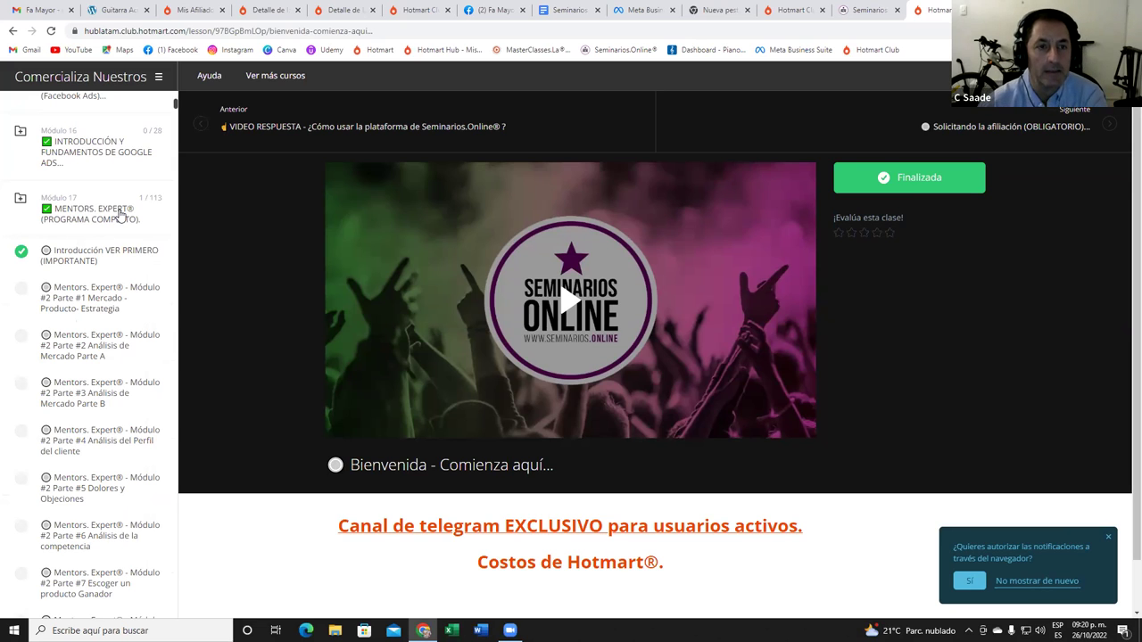
# Browse Module 17's lessons from Módulo #4 down to the Módulo #6 Facebook Ads parts.
pyautogui.scroll(-3, 120, 214)
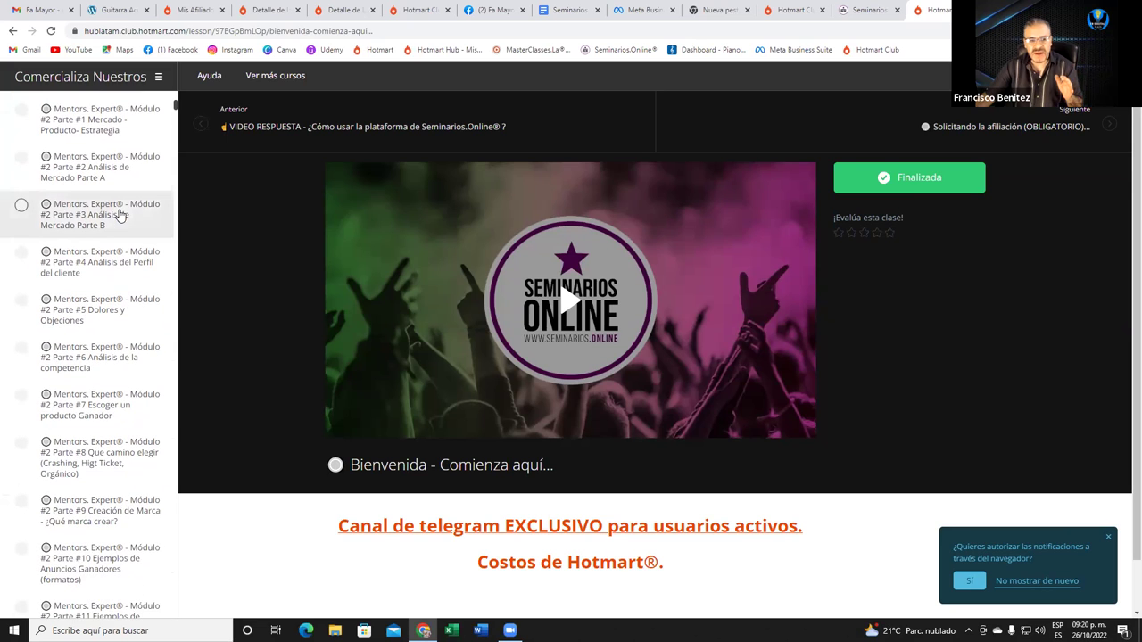
pyautogui.scroll(-3, 120, 214)
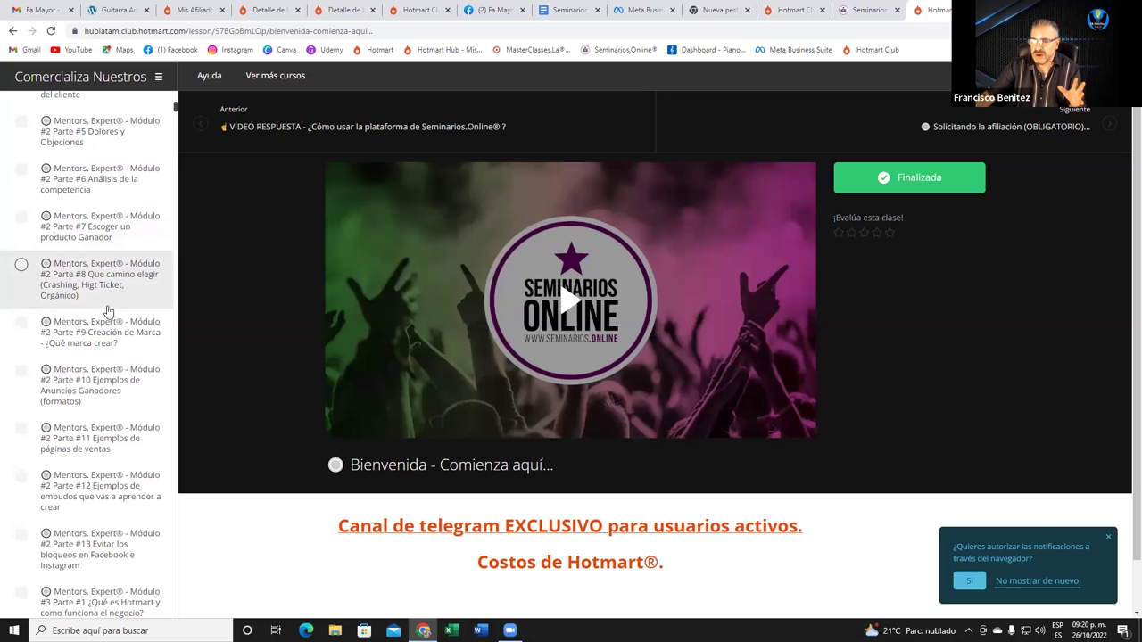
pyautogui.scroll(-5, 107, 311)
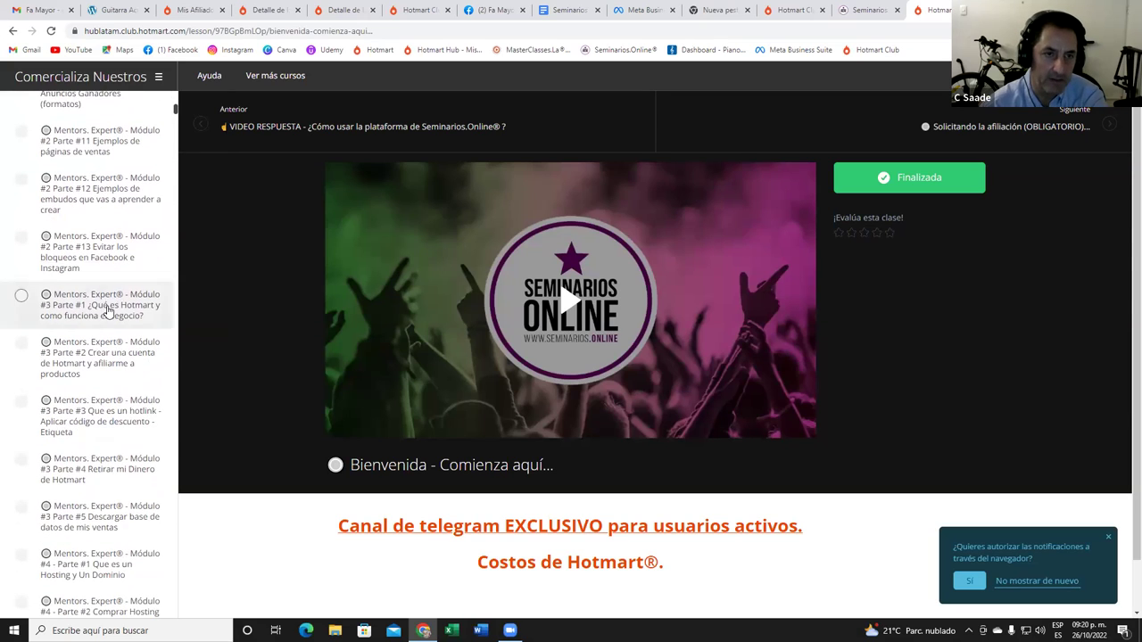
pyautogui.scroll(-1, 90, 268)
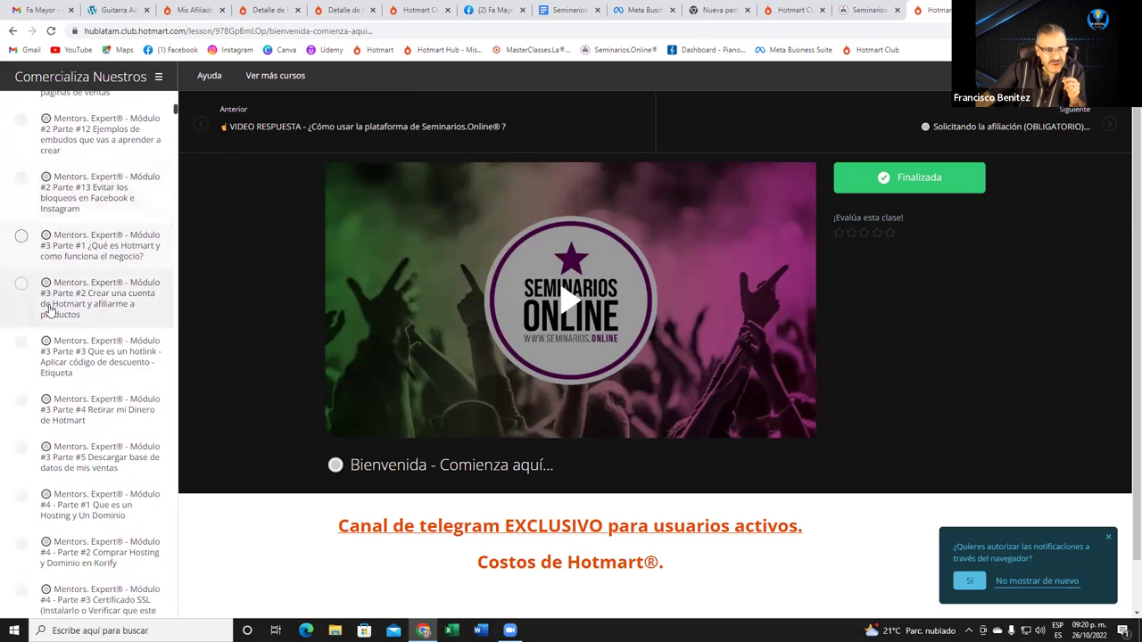
pyautogui.scroll(-5, 51, 374)
pyautogui.scroll(-5, 51, 381)
pyautogui.scroll(-4, 47, 376)
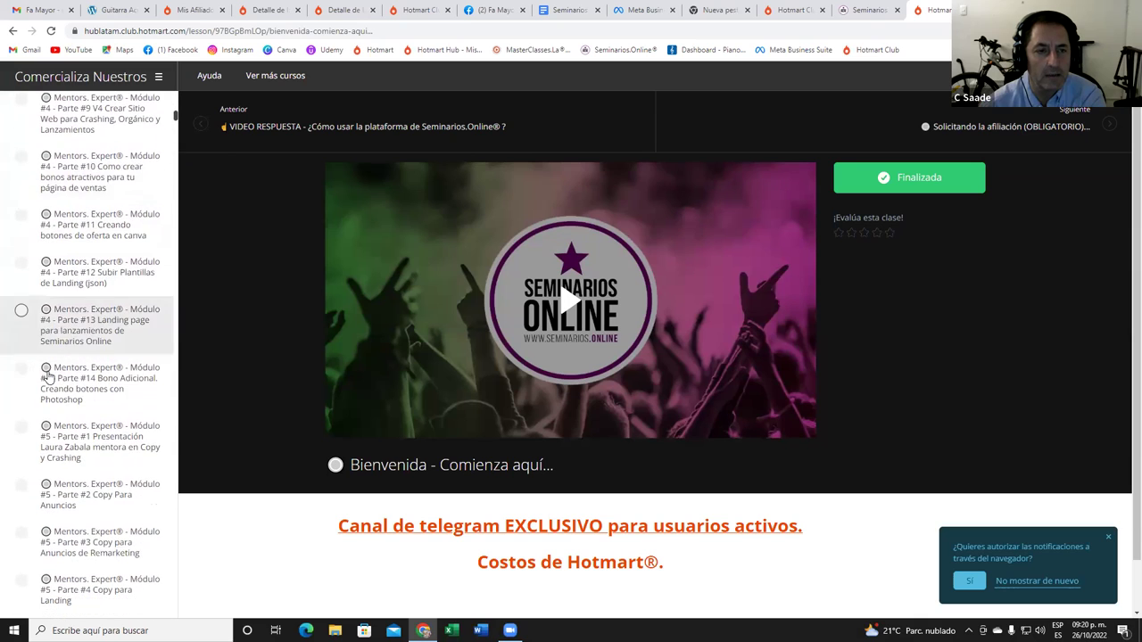
pyautogui.scroll(-2, 51, 397)
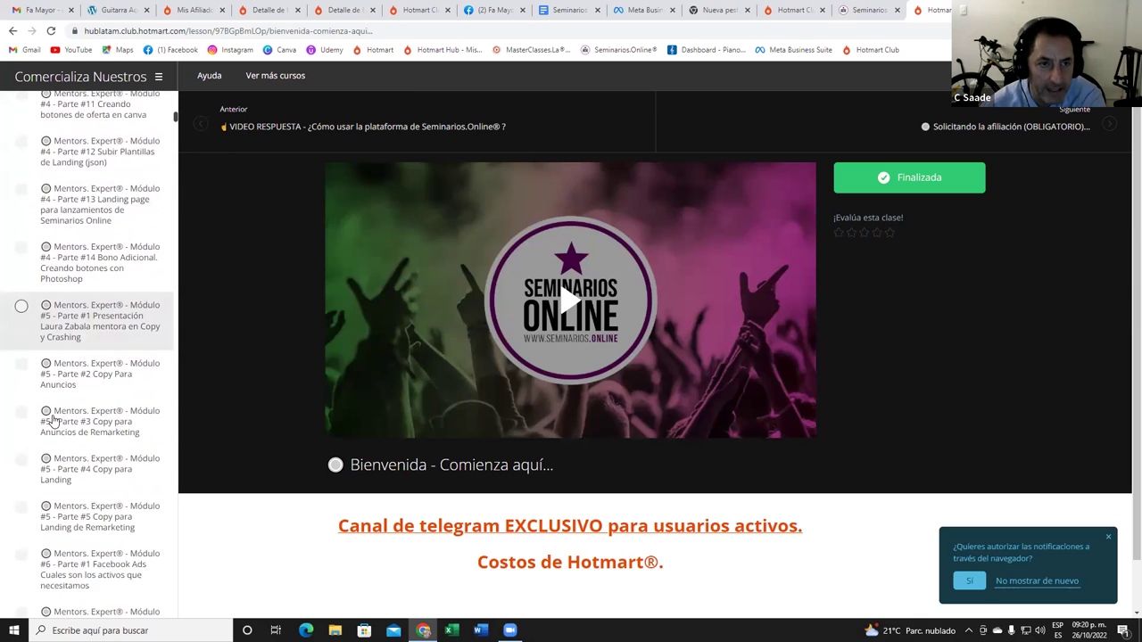
pyautogui.scroll(-2, 52, 411)
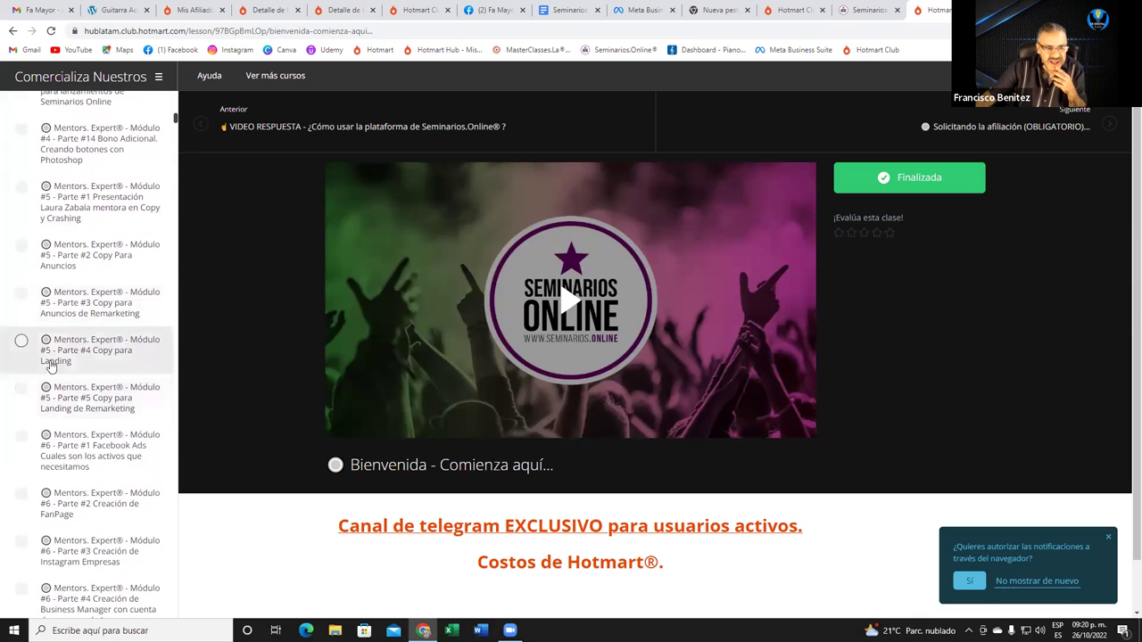
pyautogui.scroll(-1, 49, 343)
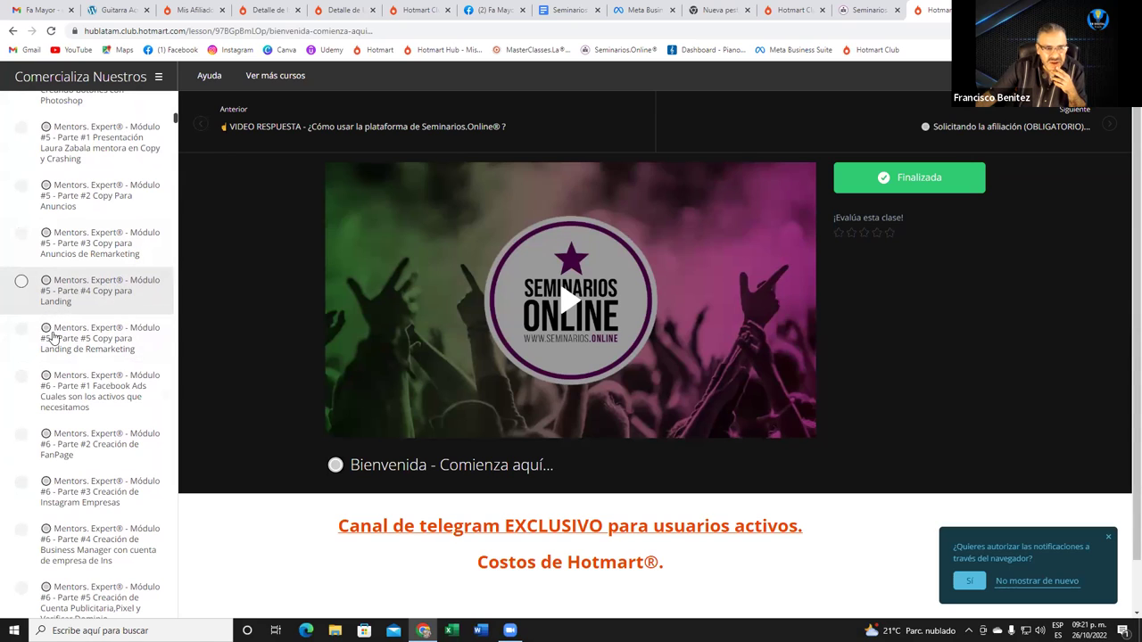
pyautogui.scroll(-2, 53, 336)
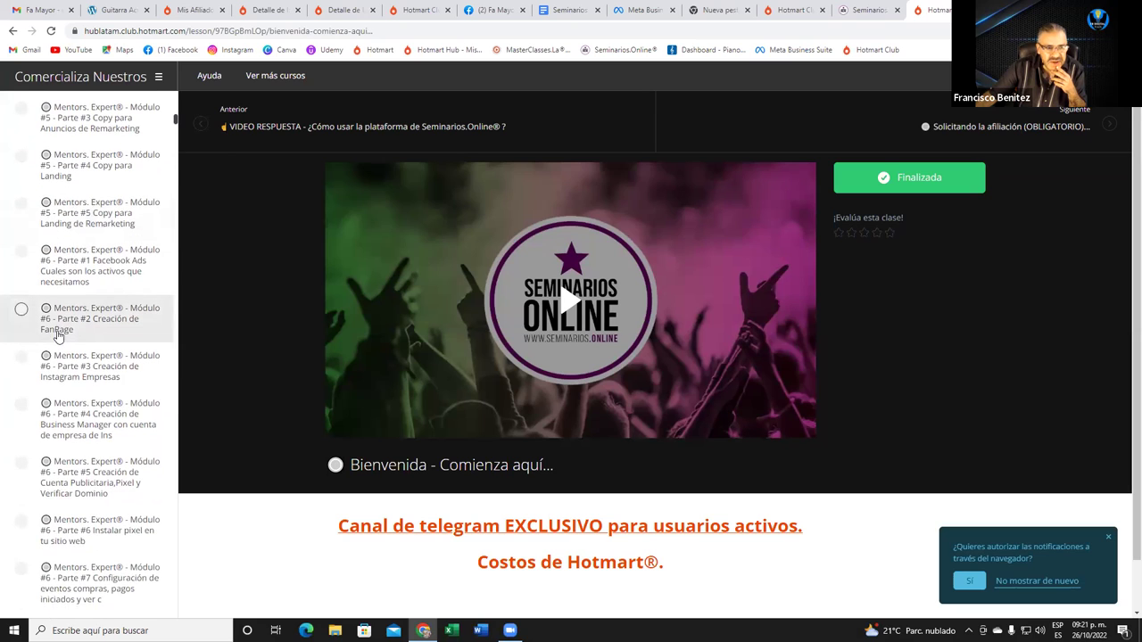
pyautogui.scroll(-1, 56, 336)
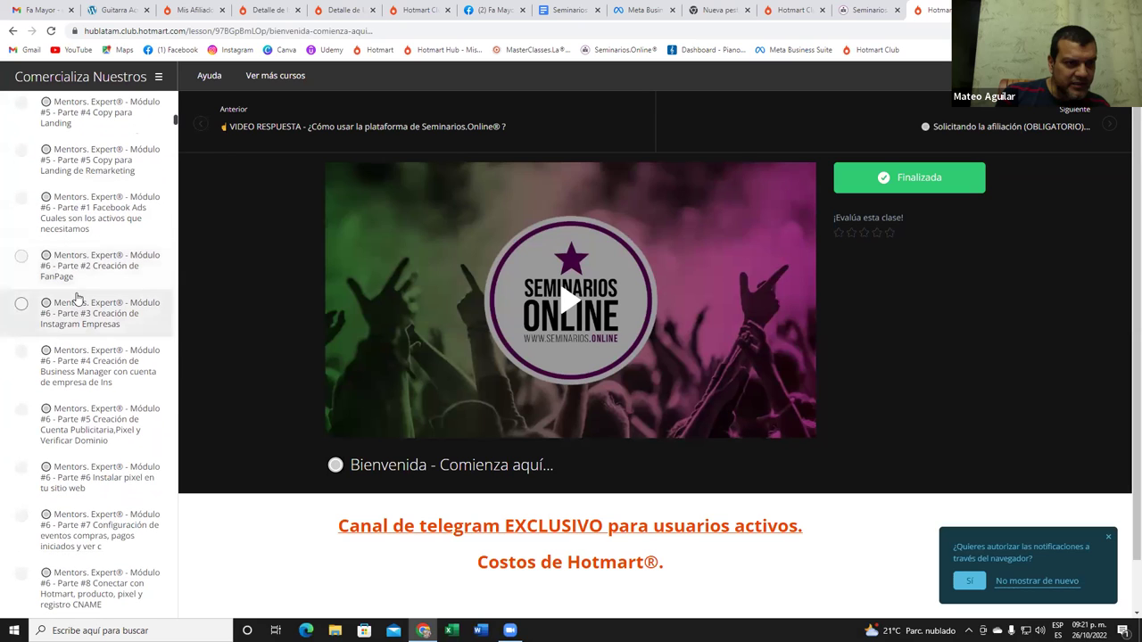
# Load the Módulo #6 - Parte #1 Facebook Ads 'Cuales son los activos que necesitamos' lesson.
pyautogui.click(111, 215)
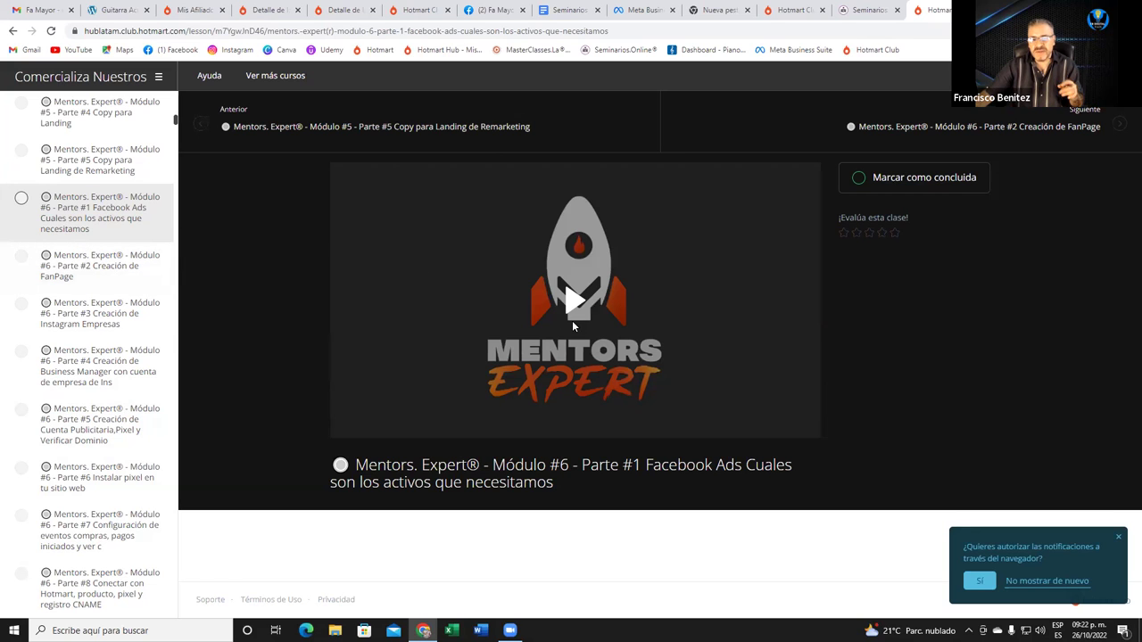
# Play the Módulo #6 Parte #1 lesson video to about 00:05, then pause it.
pyautogui.click(574, 307)
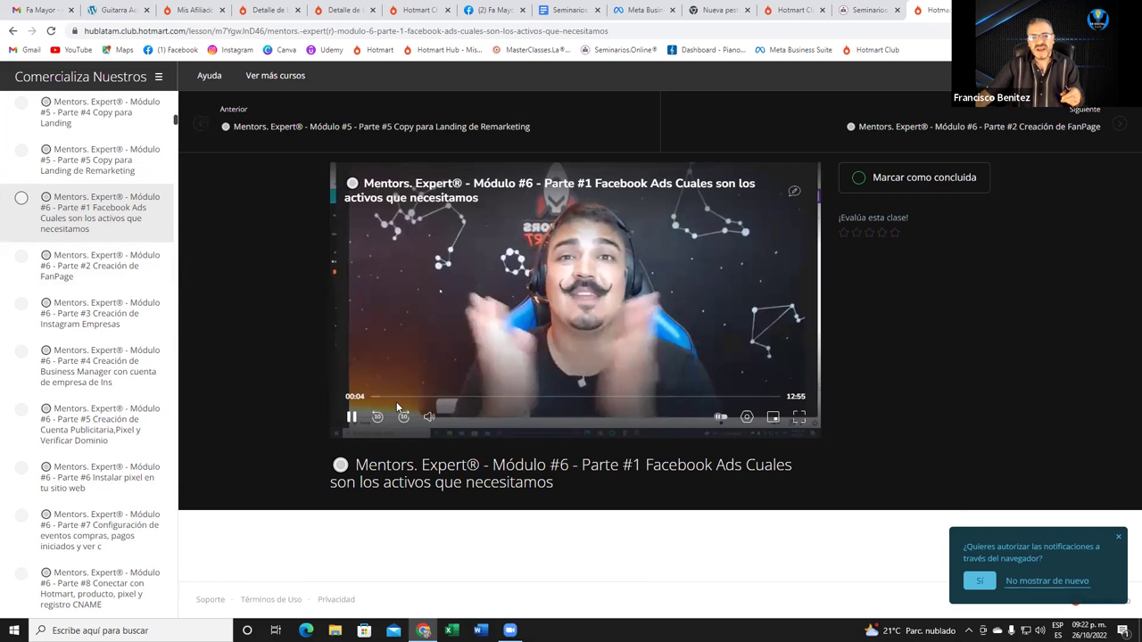
pyautogui.click(355, 417)
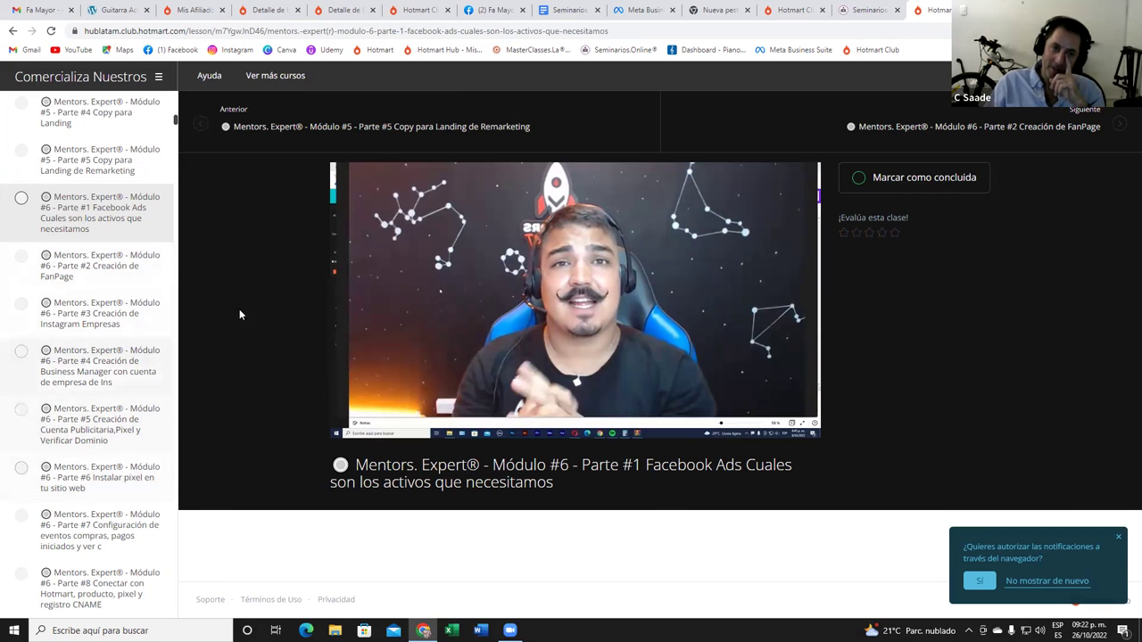
pyautogui.moveTo(464, 166)
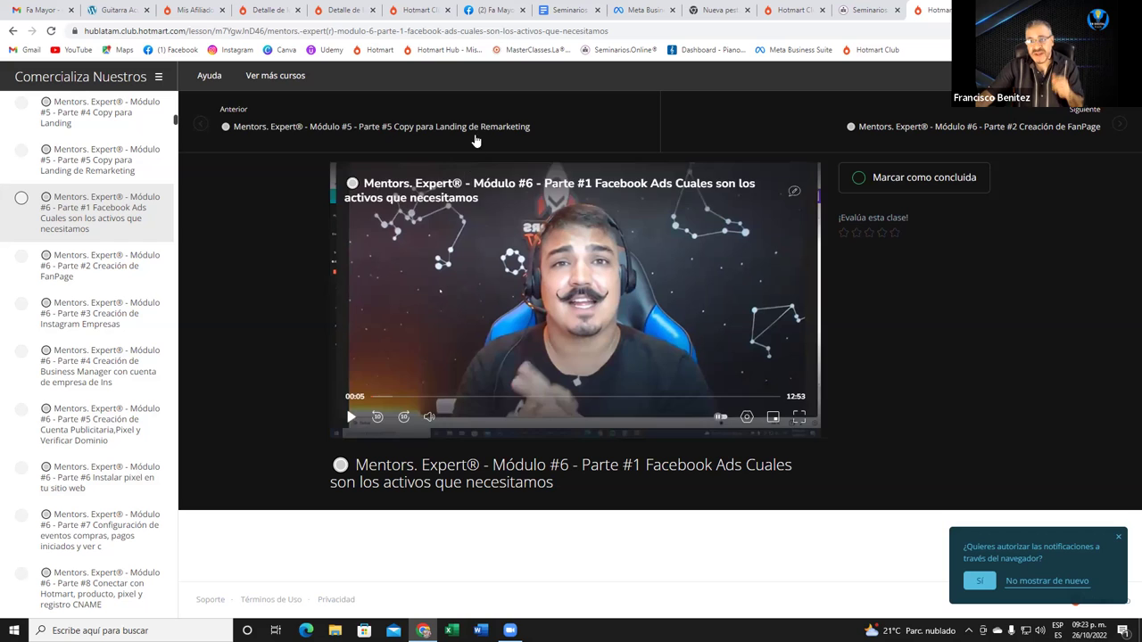
# Review the Fa Mayor Facebook page's Academia de Música OnLine details and photos.
pyautogui.click(491, 13)
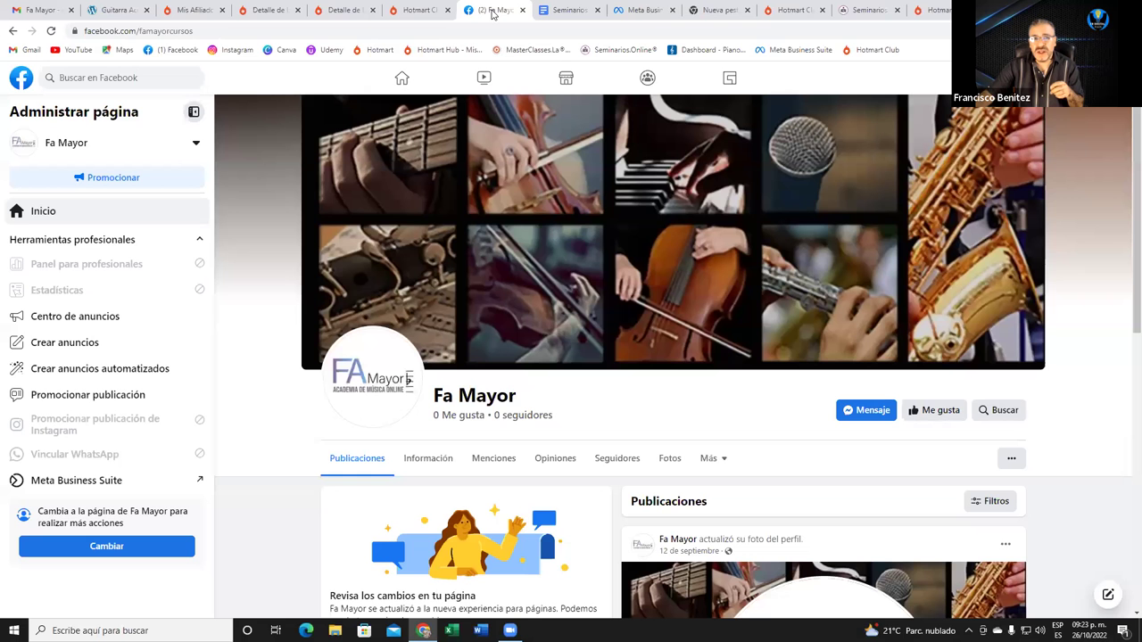
pyautogui.scroll(-8, 701, 410)
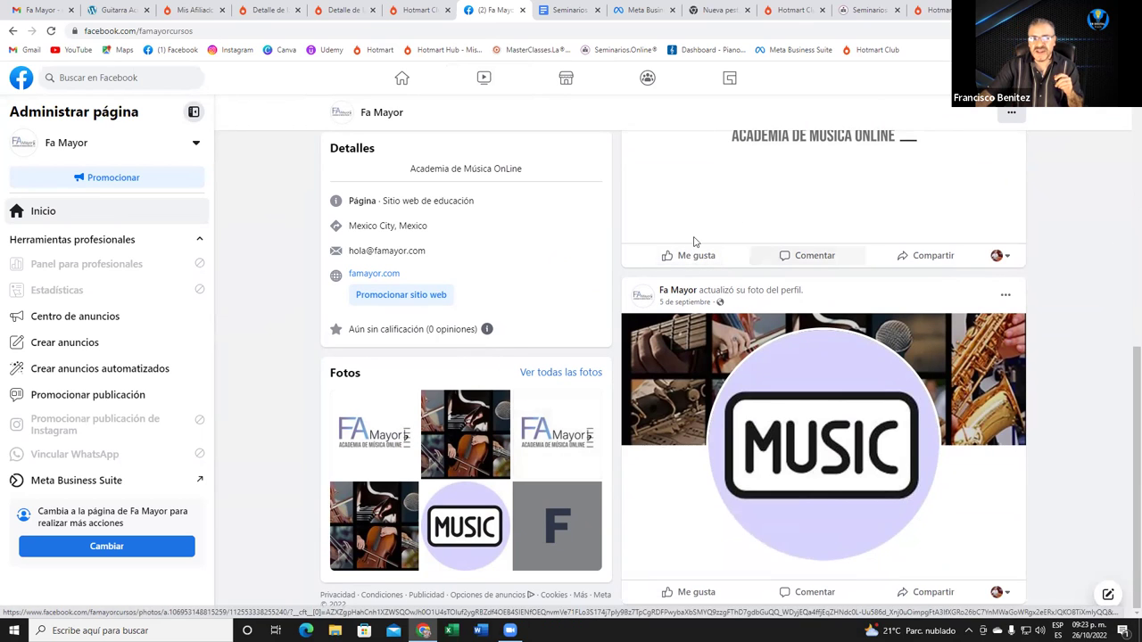
pyautogui.scroll(5, 778, 439)
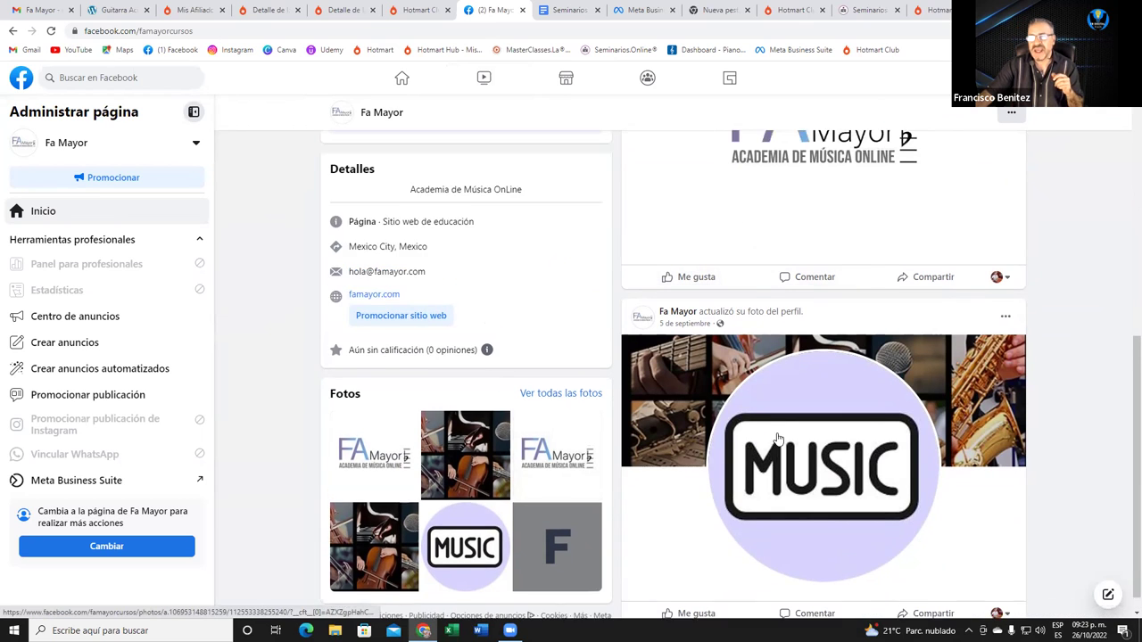
pyautogui.scroll(2, 778, 439)
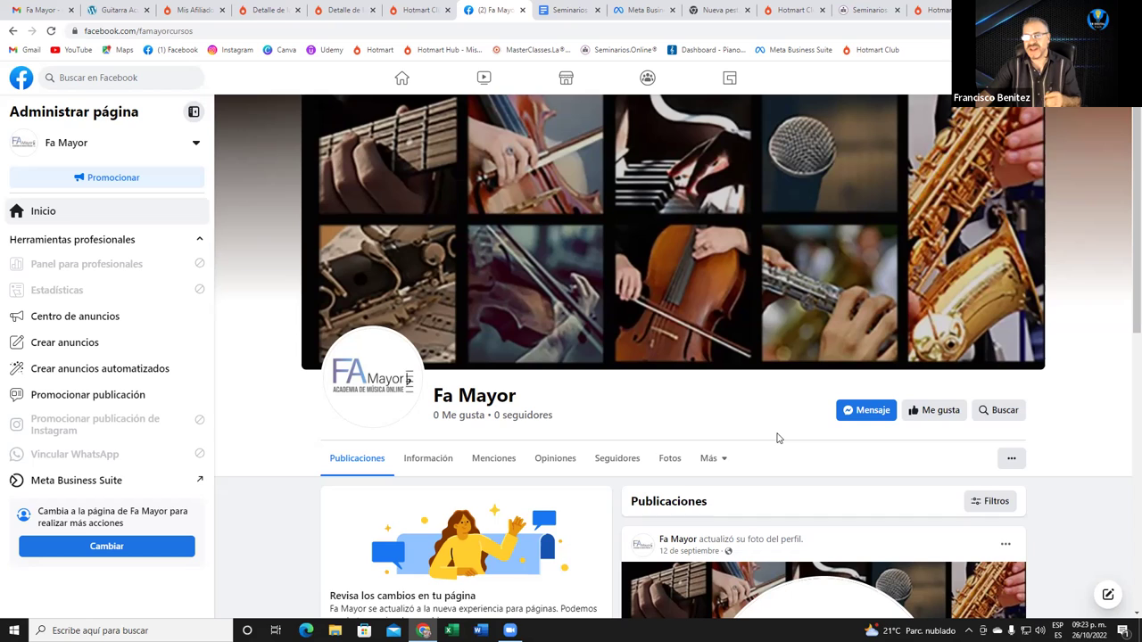
pyautogui.scroll(-2, 776, 438)
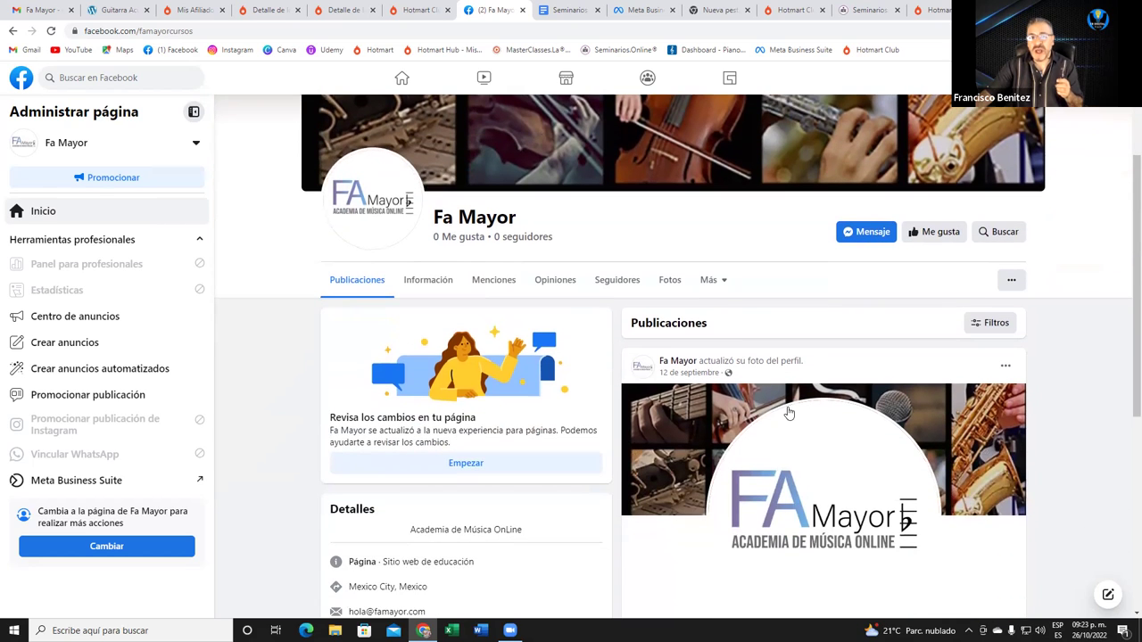
# Glance at the Hotmart lesson and apuntes notes, rescroll Fa Mayor, then go to the Guitarra Acústica page.
pyautogui.click(929, 11)
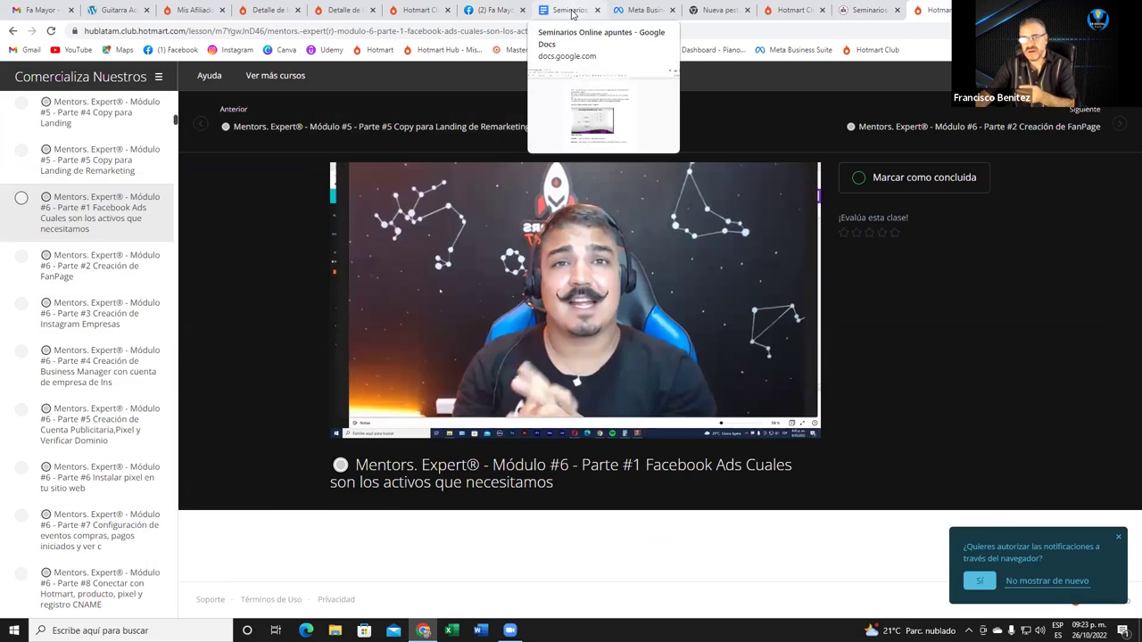
pyautogui.click(571, 13)
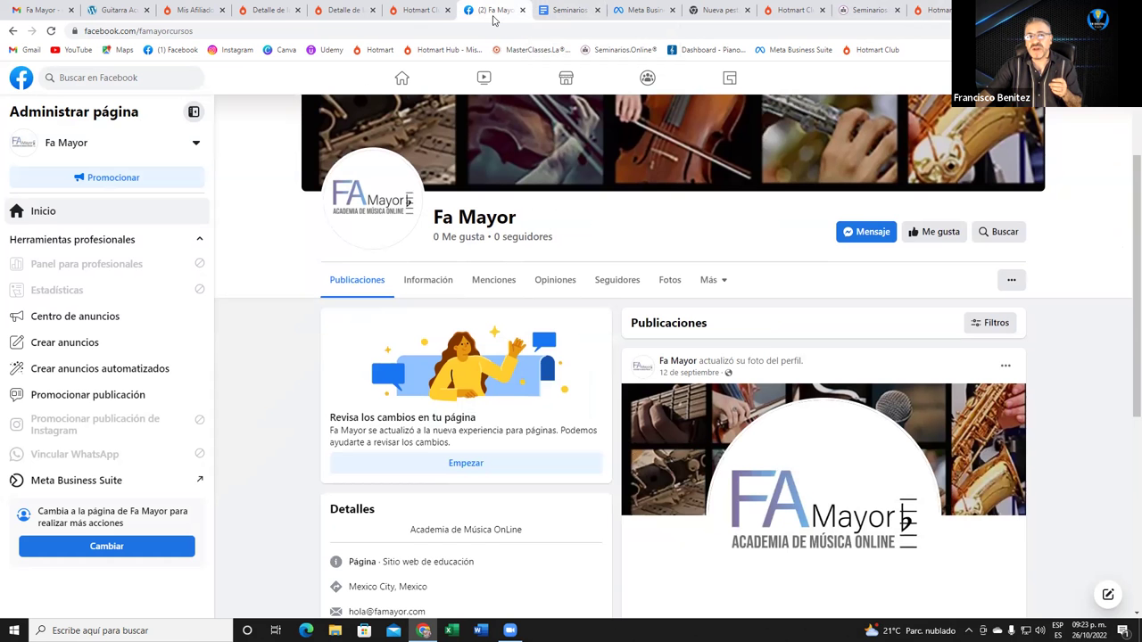
pyautogui.click(495, 13)
pyautogui.scroll(-3, 883, 408)
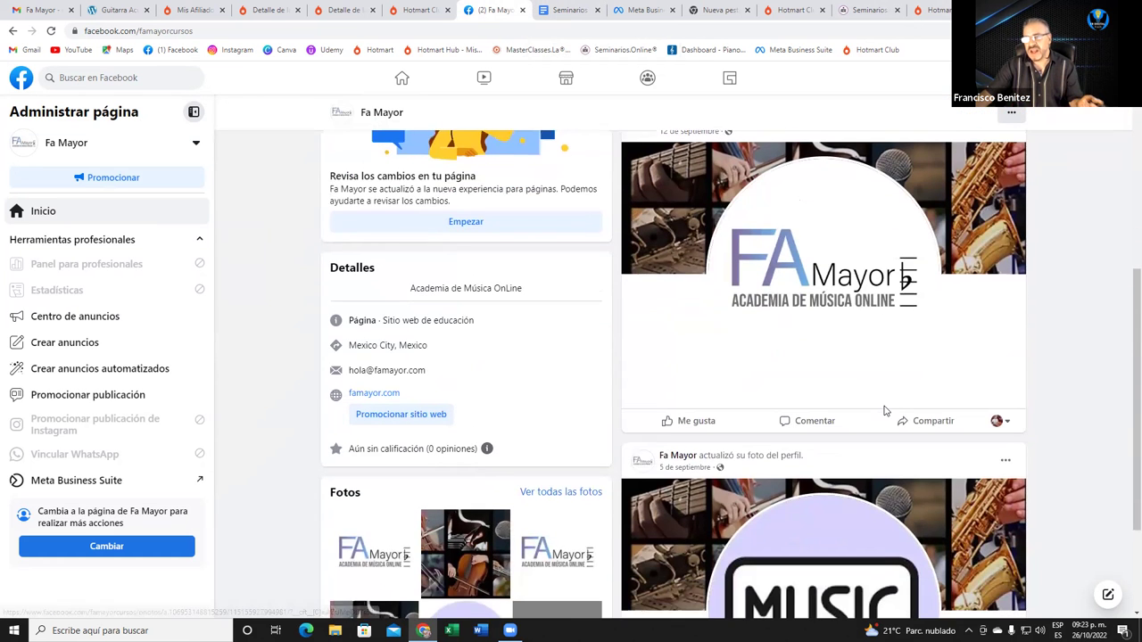
pyautogui.scroll(-2, 885, 410)
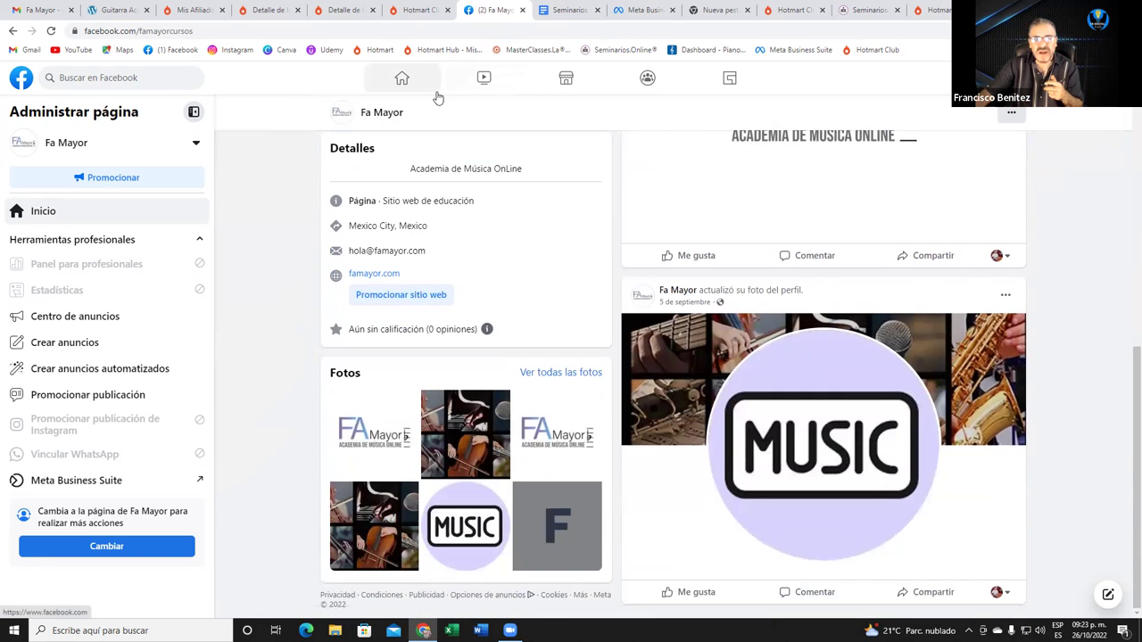
pyautogui.click(114, 9)
# Look over the Guitarra Acústica Desde CERO intro and '¿QUÉ VAS A LOGRAR?' list, then open a new tab.
pyautogui.scroll(-1, 461, 241)
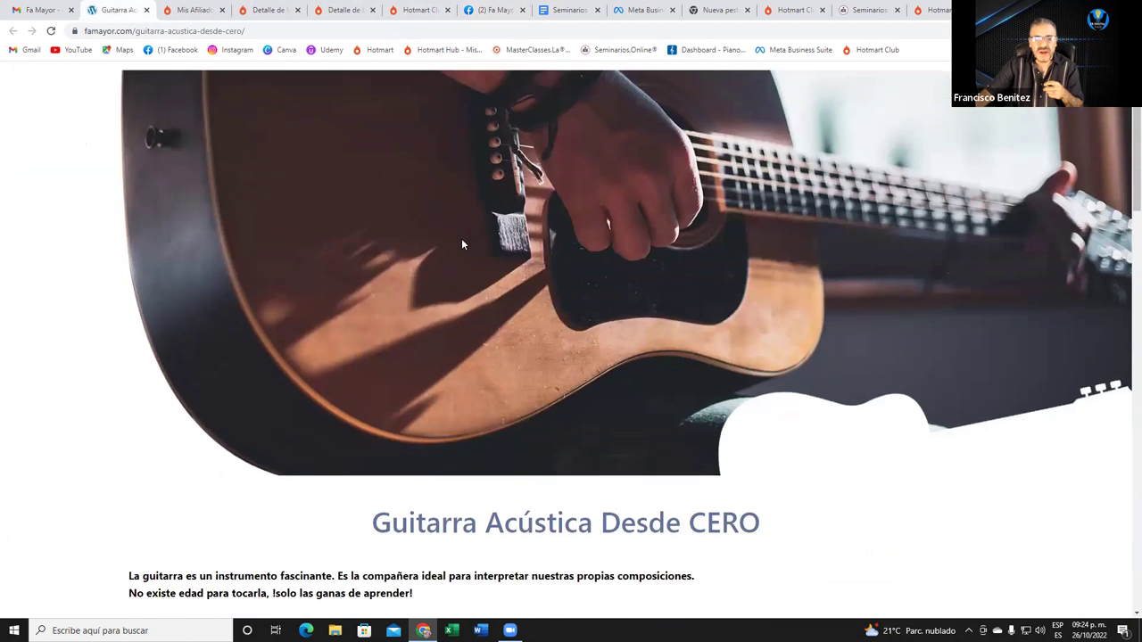
pyautogui.scroll(-12, 461, 241)
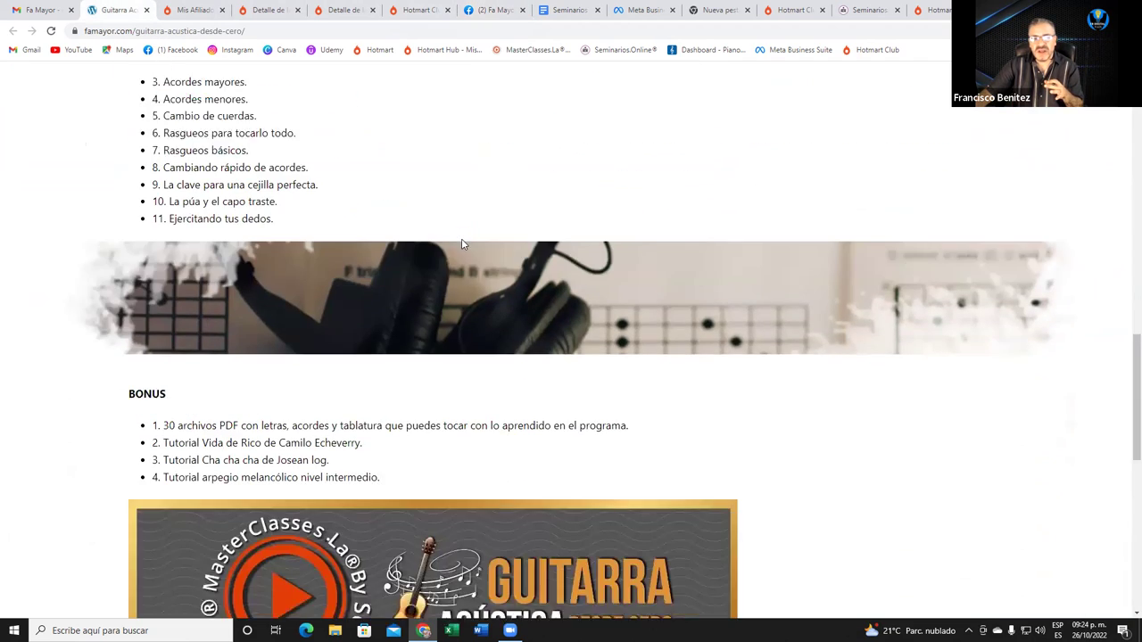
pyautogui.scroll(-8, 461, 244)
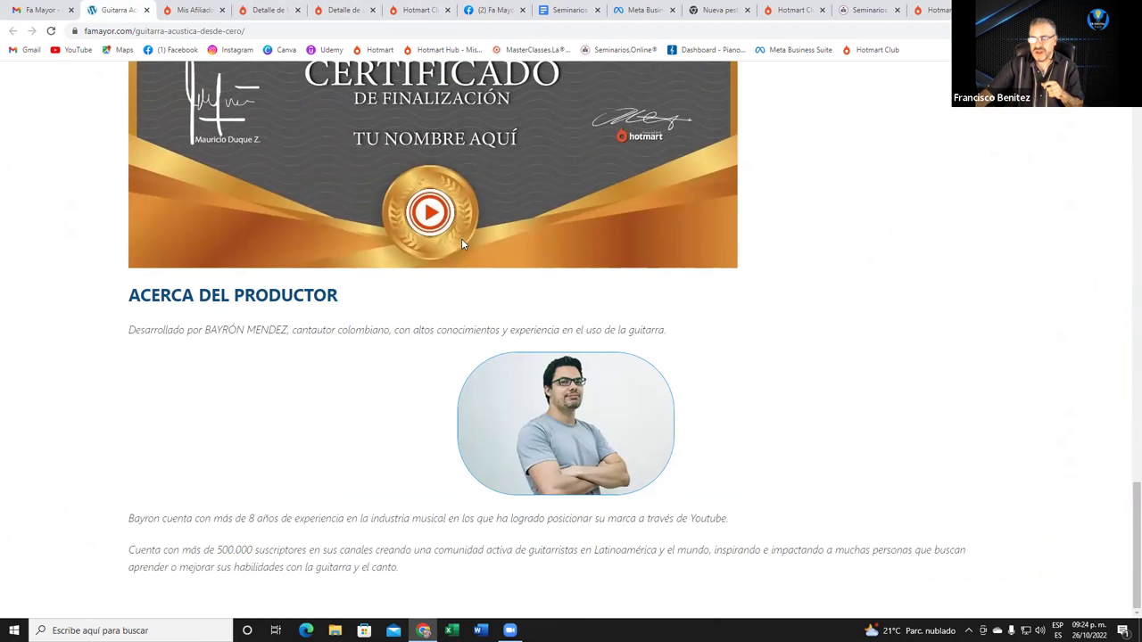
pyautogui.scroll(7, 461, 241)
pyautogui.scroll(10, 461, 243)
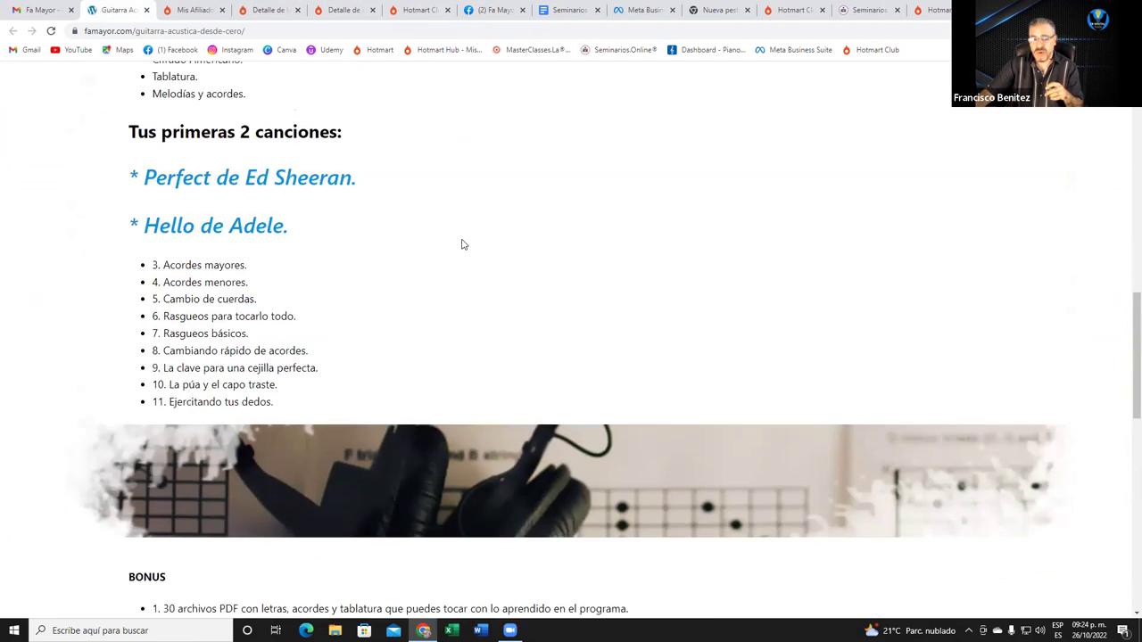
pyautogui.scroll(2, 463, 243)
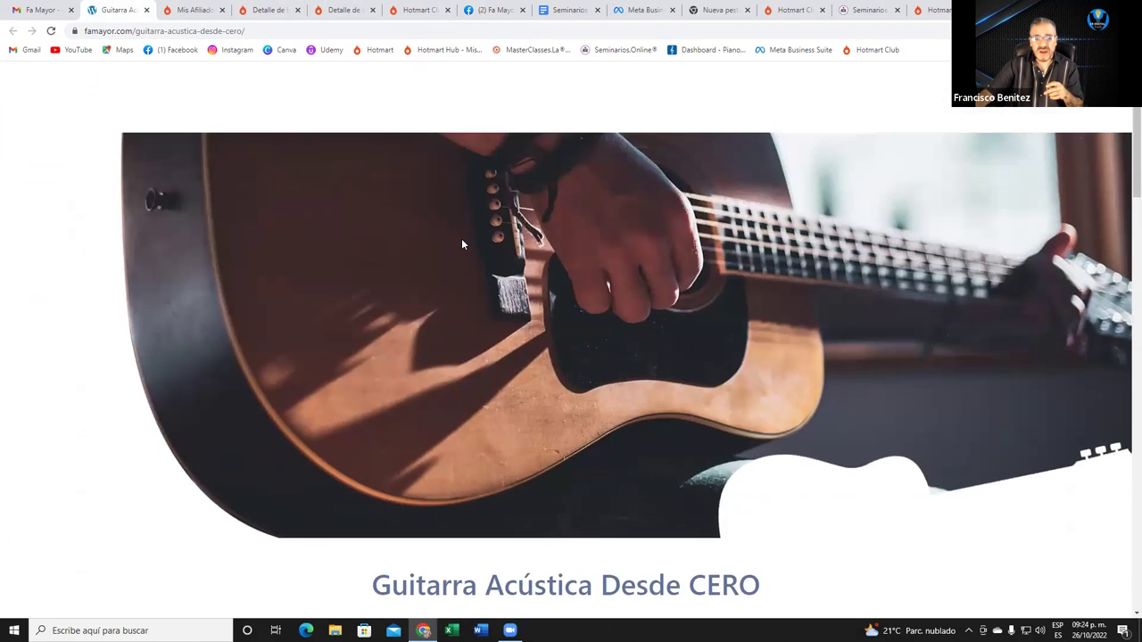
pyautogui.scroll(-3, 462, 244)
pyautogui.scroll(-2, 462, 244)
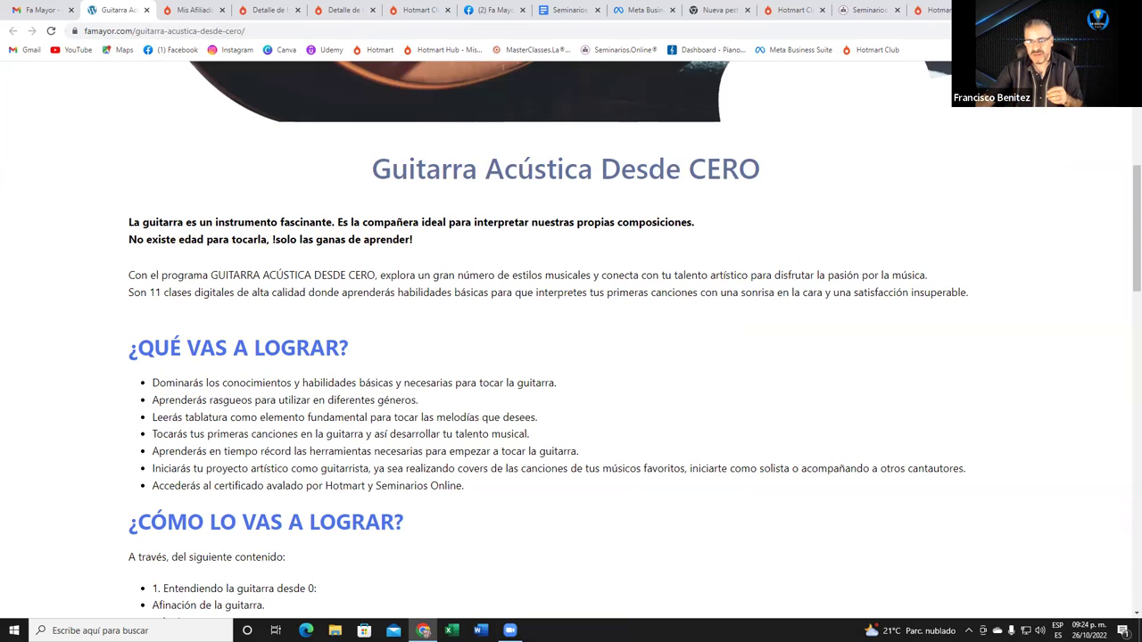
pyautogui.hotkey('ctrl', 't')
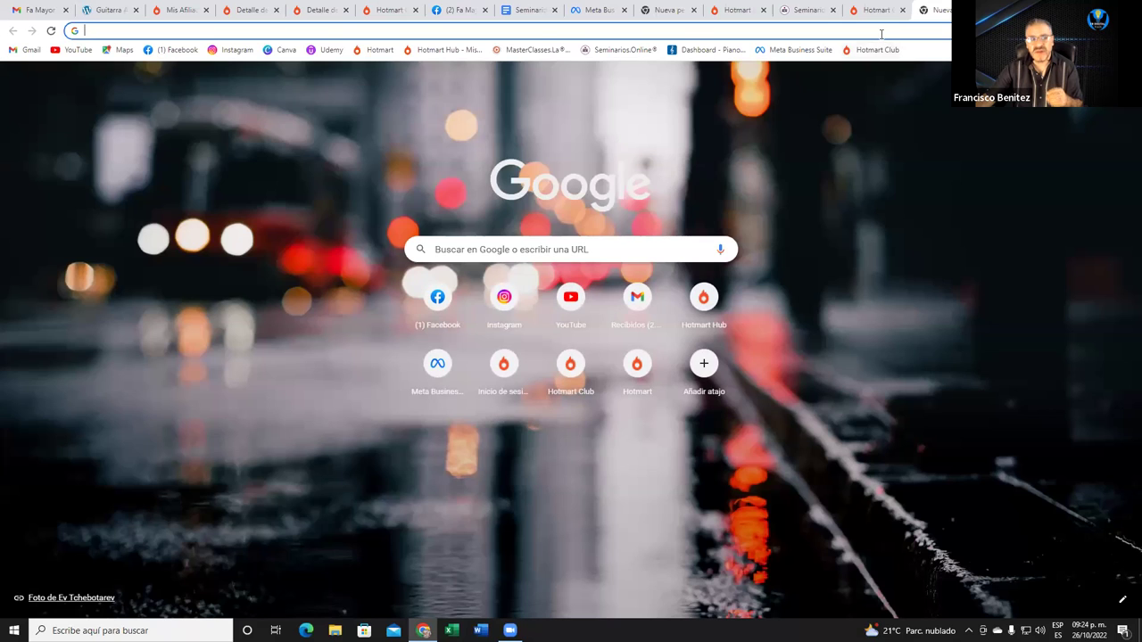
# Go to fbdigitalplaza.com/ytmm, the YouTube Money Machine sales page.
pyautogui.click(881, 34)
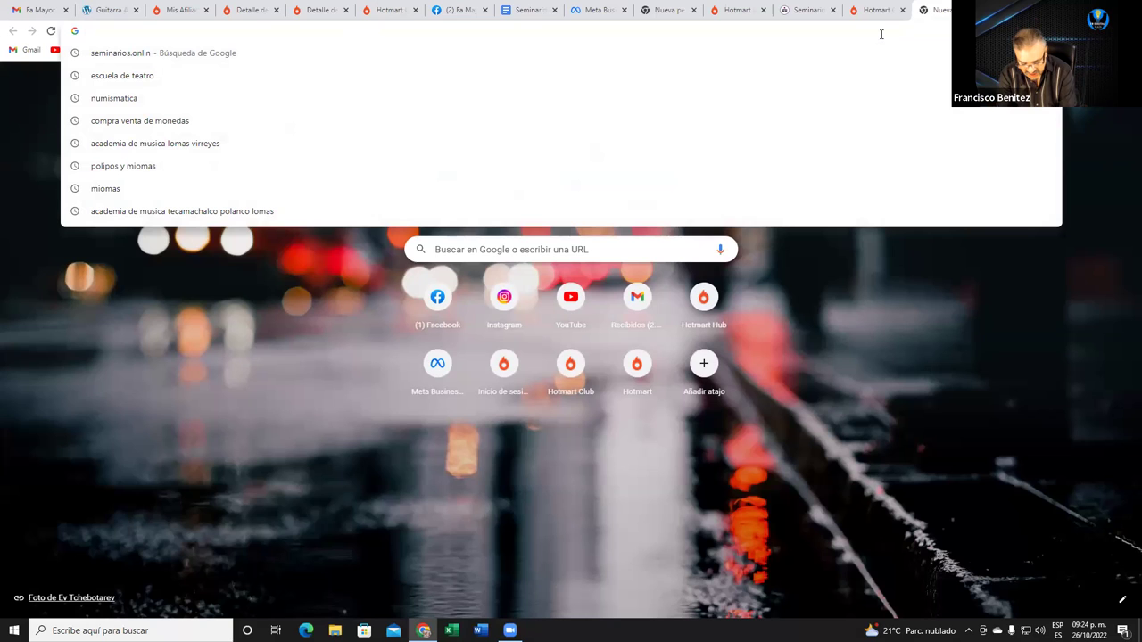
pyautogui.write('fbd')
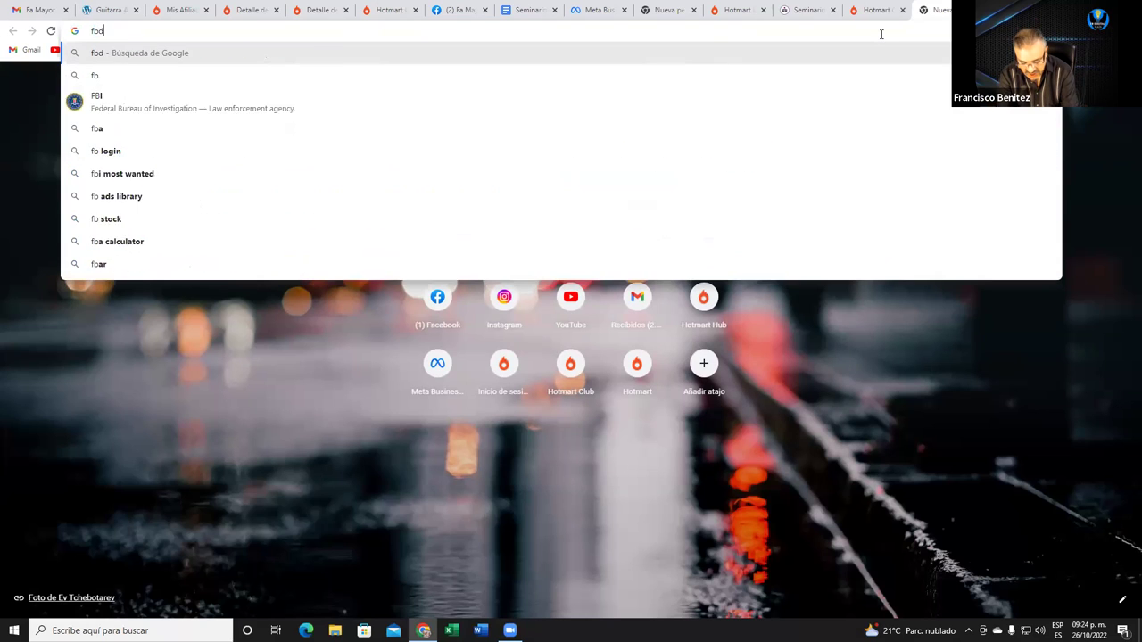
pyautogui.write('igitalpl')
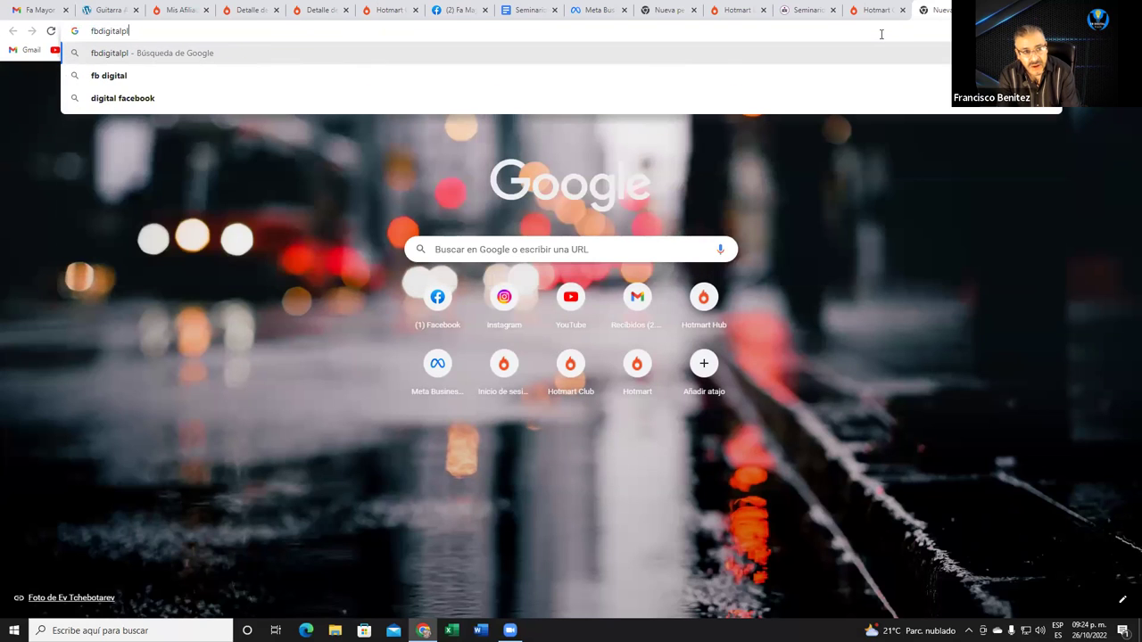
pyautogui.write('aza.com/yt')
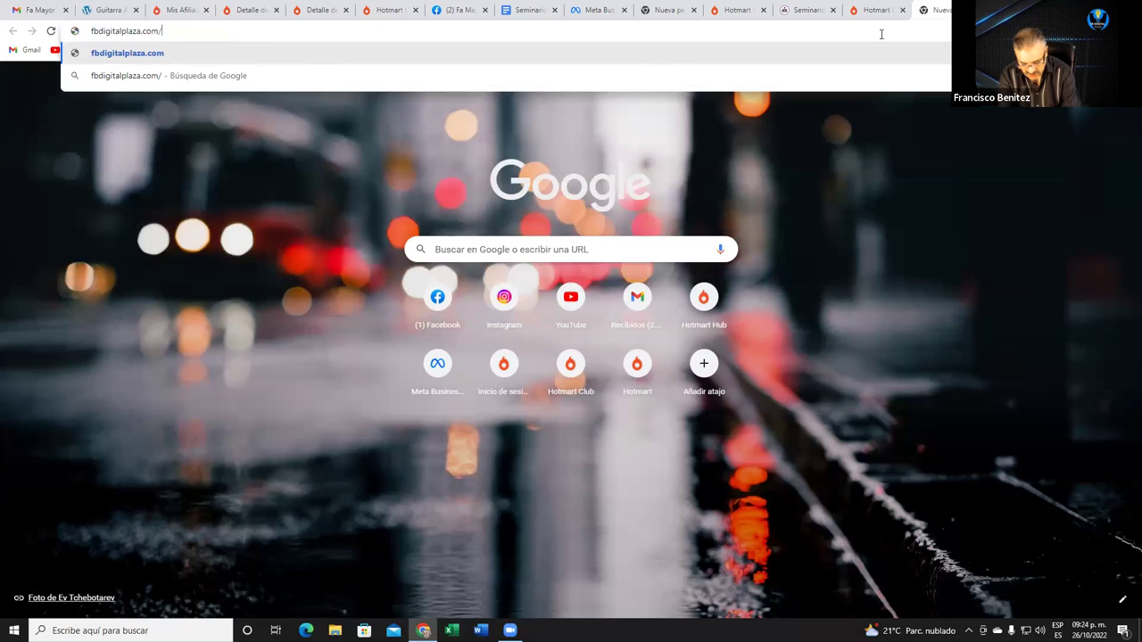
pyautogui.write('mm')
pyautogui.press('Return')
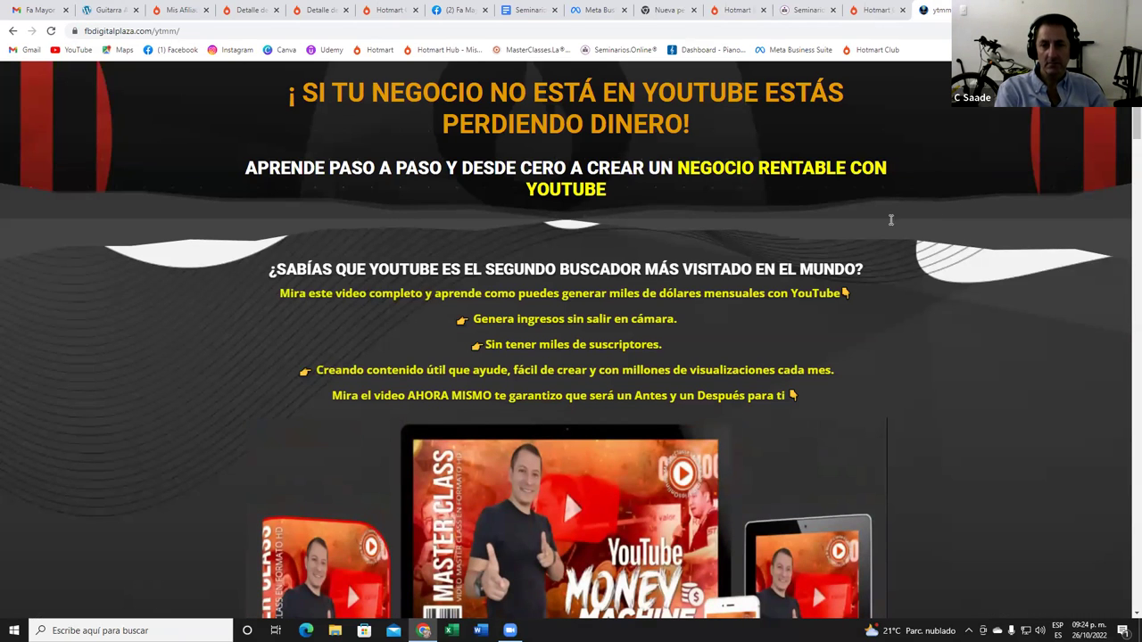
# Skim the ytmm sales page and the Guitarra Acústica page, then return to ytmm.
pyautogui.scroll(-1, 237, 225)
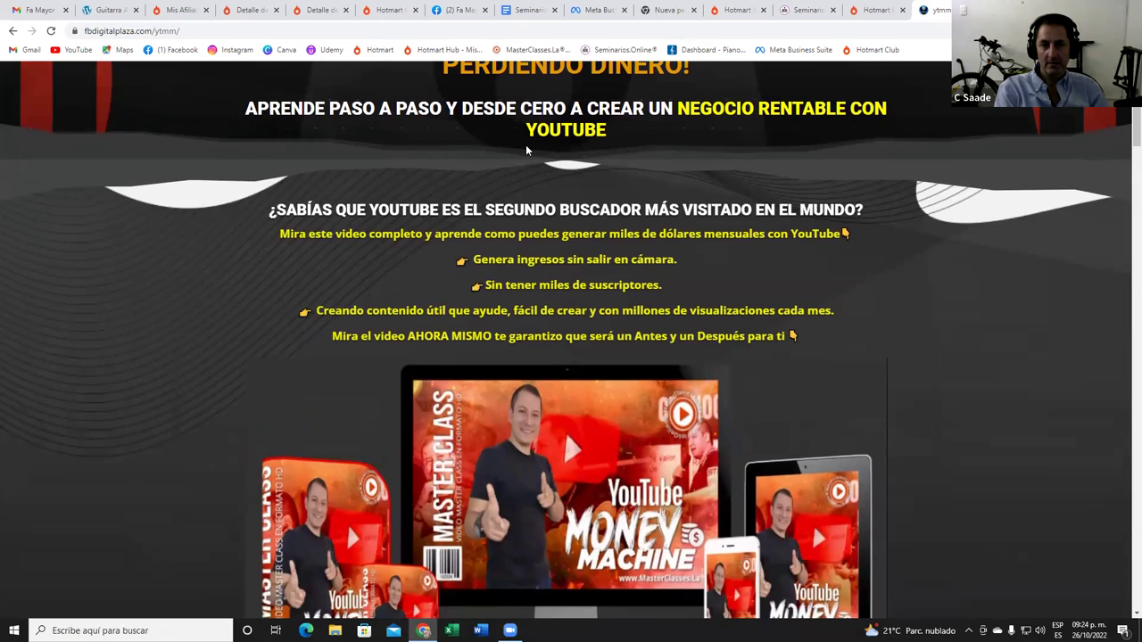
pyautogui.scroll(1, 526, 144)
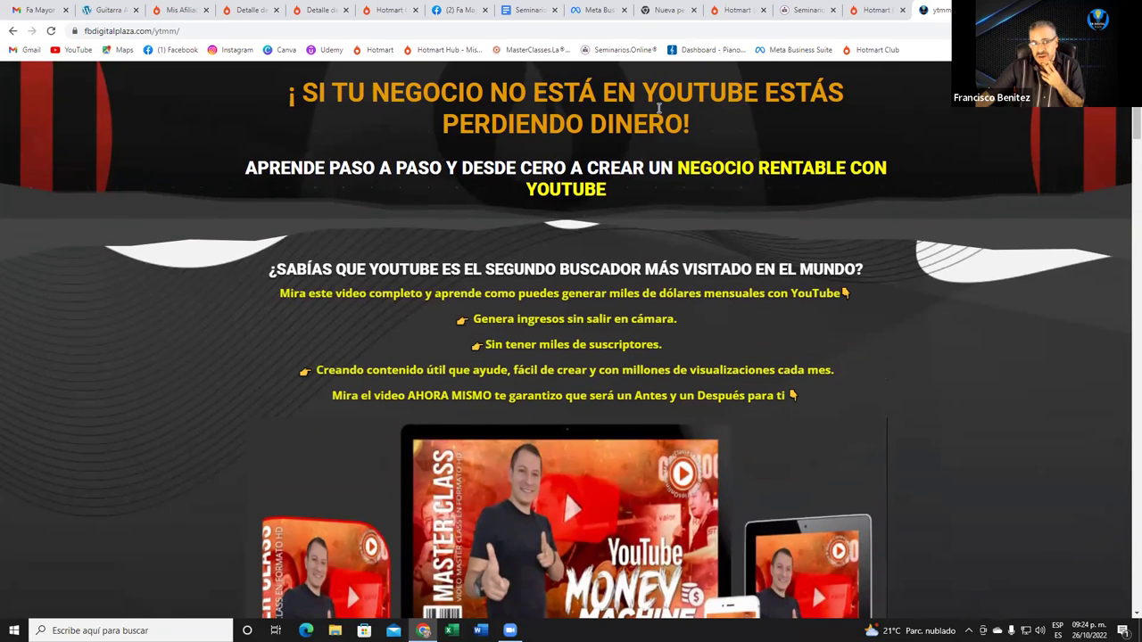
pyautogui.click(101, 10)
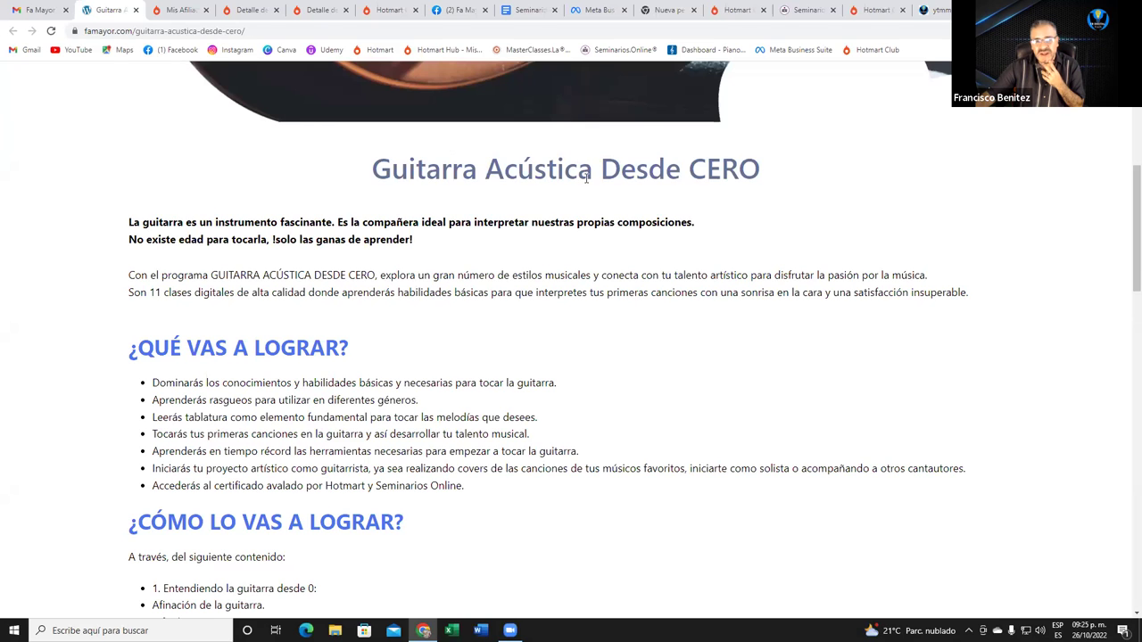
pyautogui.scroll(5, 586, 177)
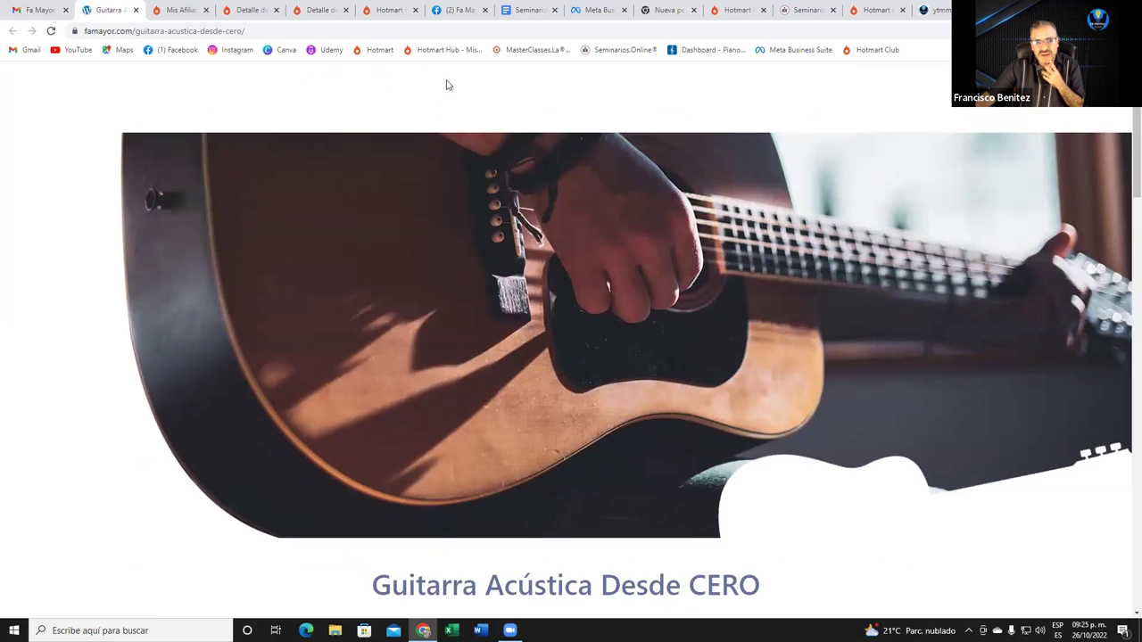
pyautogui.click(941, 12)
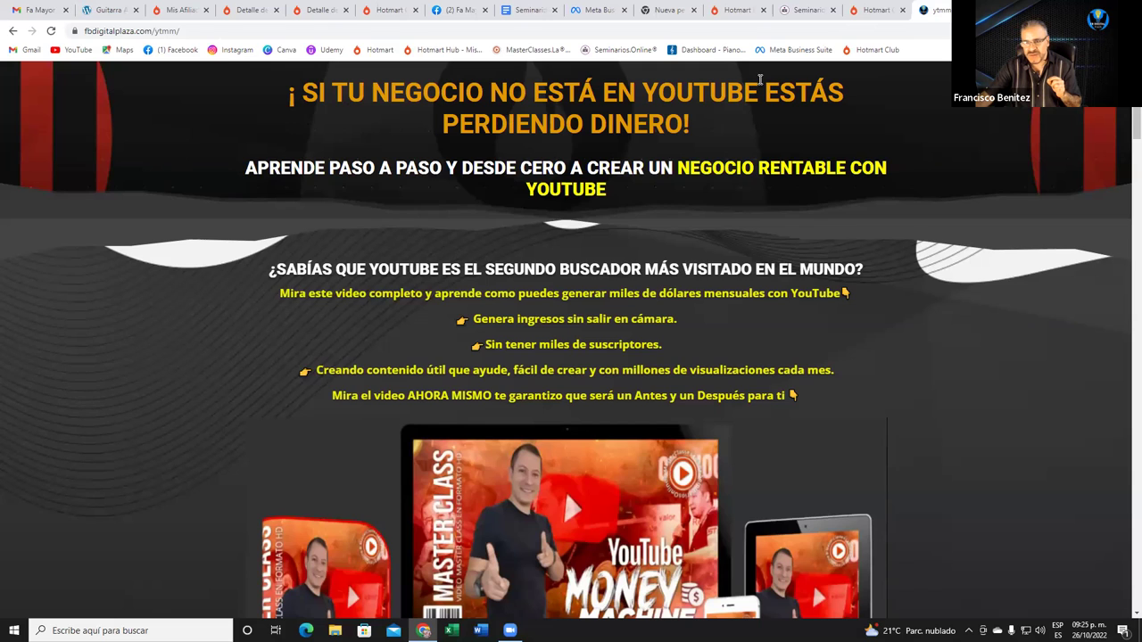
# Scroll back through the Guitarra Acústica Desde CERO page, then open another blank tab.
pyautogui.click(105, 9)
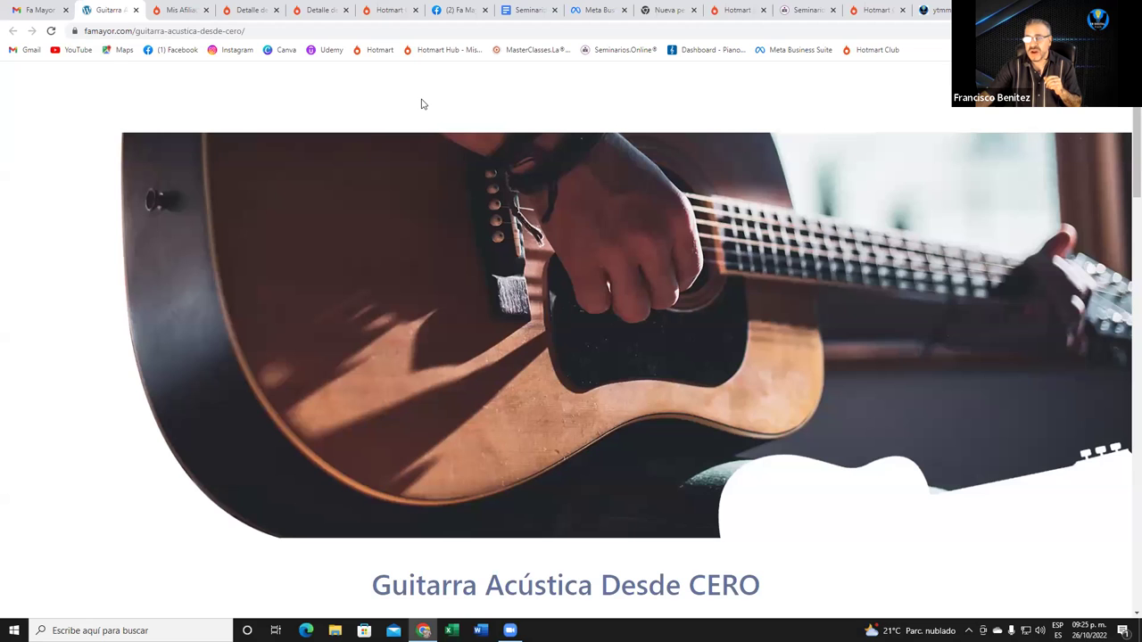
pyautogui.scroll(-1, 421, 100)
pyautogui.scroll(1, 551, 217)
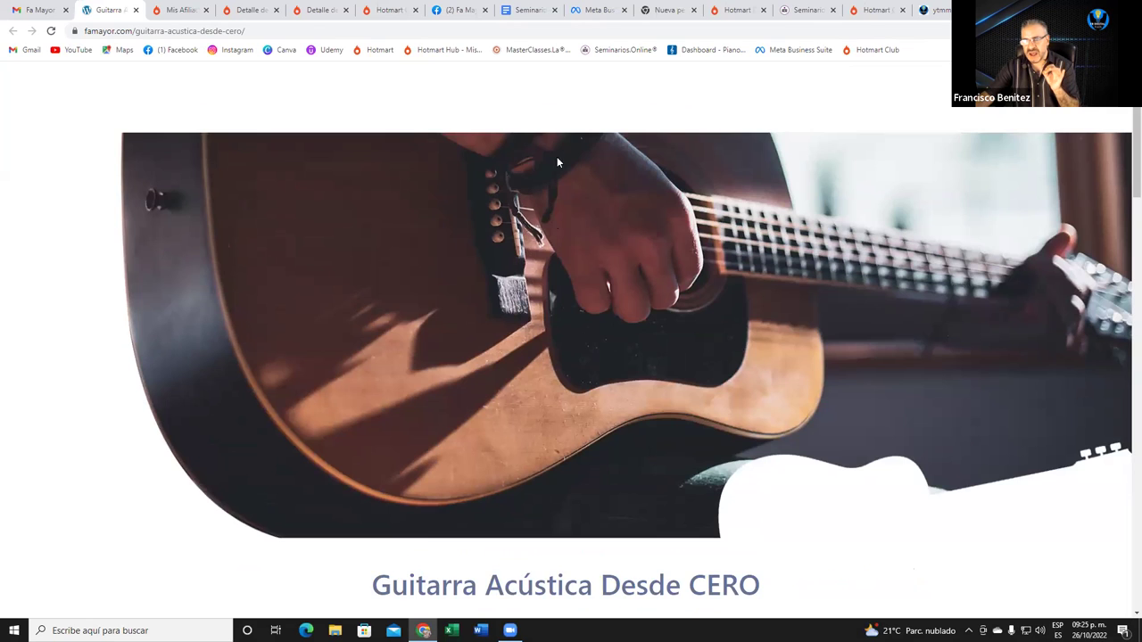
pyautogui.scroll(-3, 559, 178)
pyautogui.scroll(3, 559, 181)
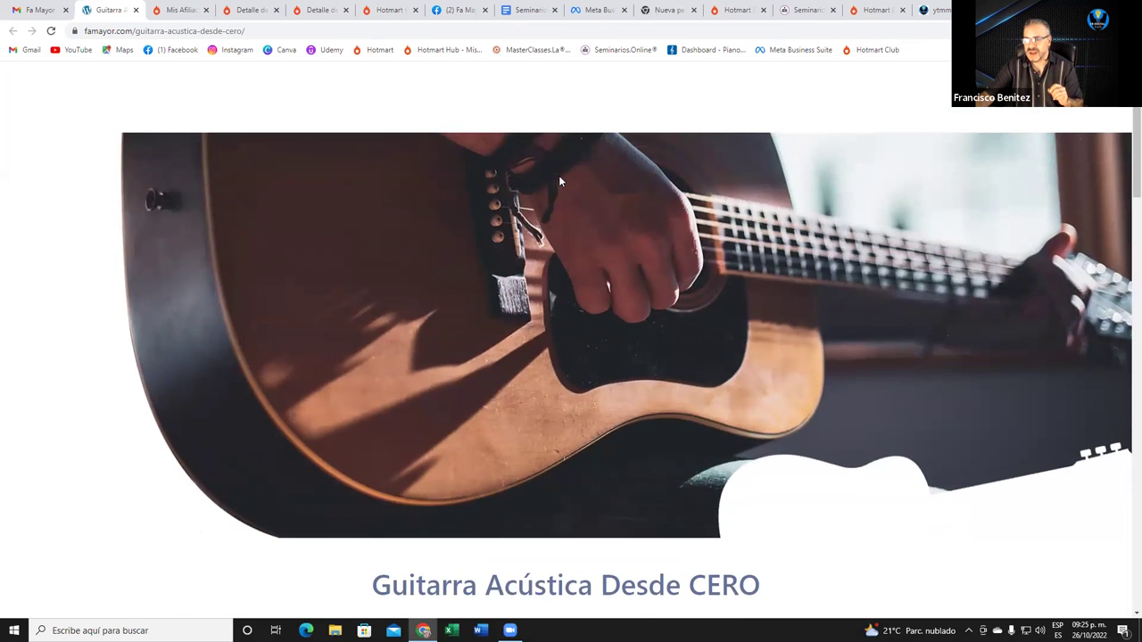
pyautogui.scroll(-3, 559, 181)
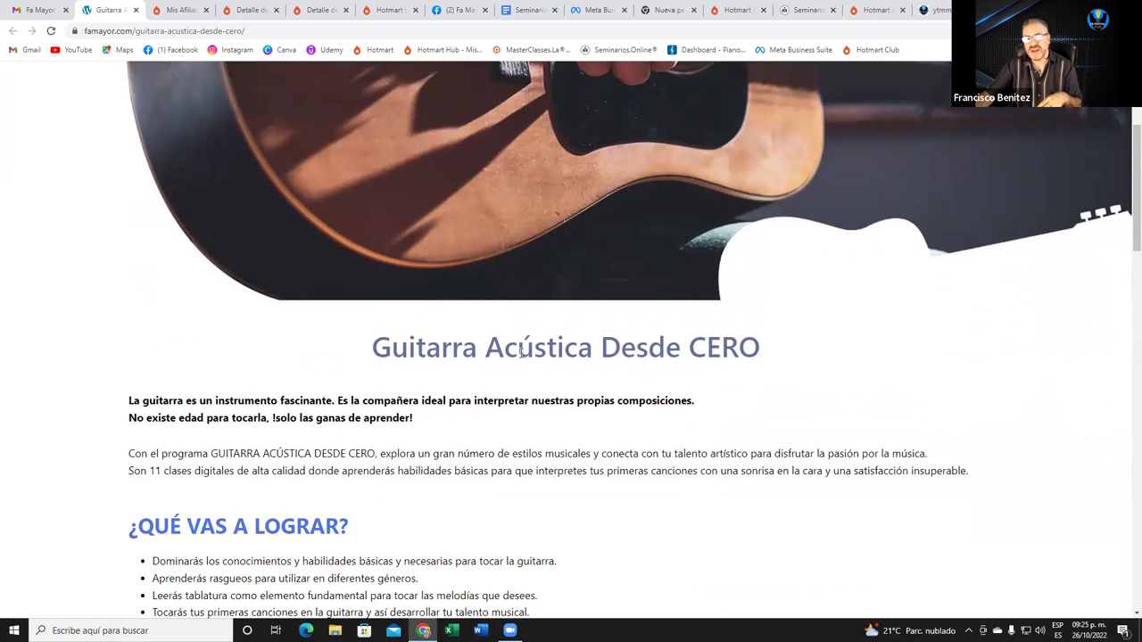
pyautogui.scroll(-4, 419, 392)
pyautogui.scroll(7, 415, 384)
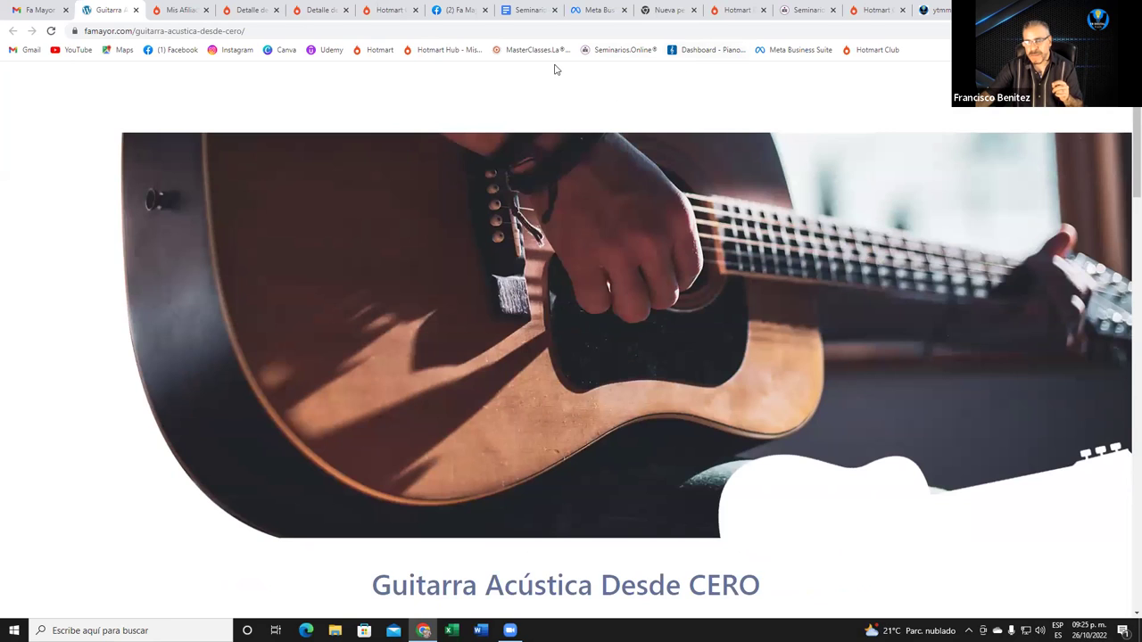
pyautogui.hotkey('ctrl', 't')
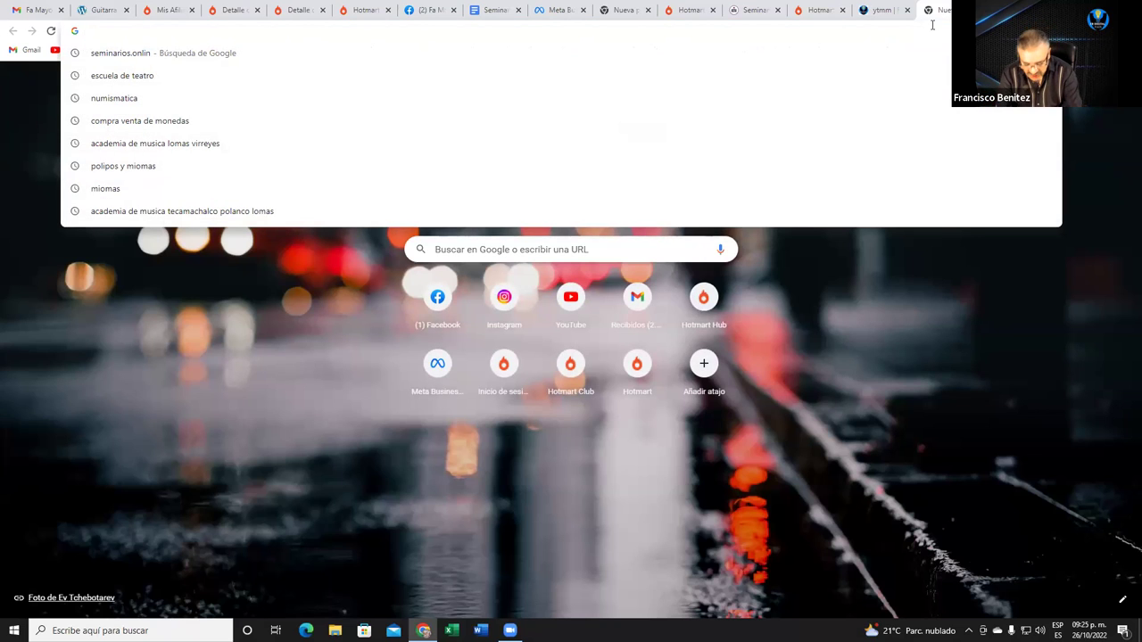
# Load musicosexitosos.com and scroll over its catalogue pitch, Monday Zoom classes and signup form.
pyautogui.write('musicosexitos')
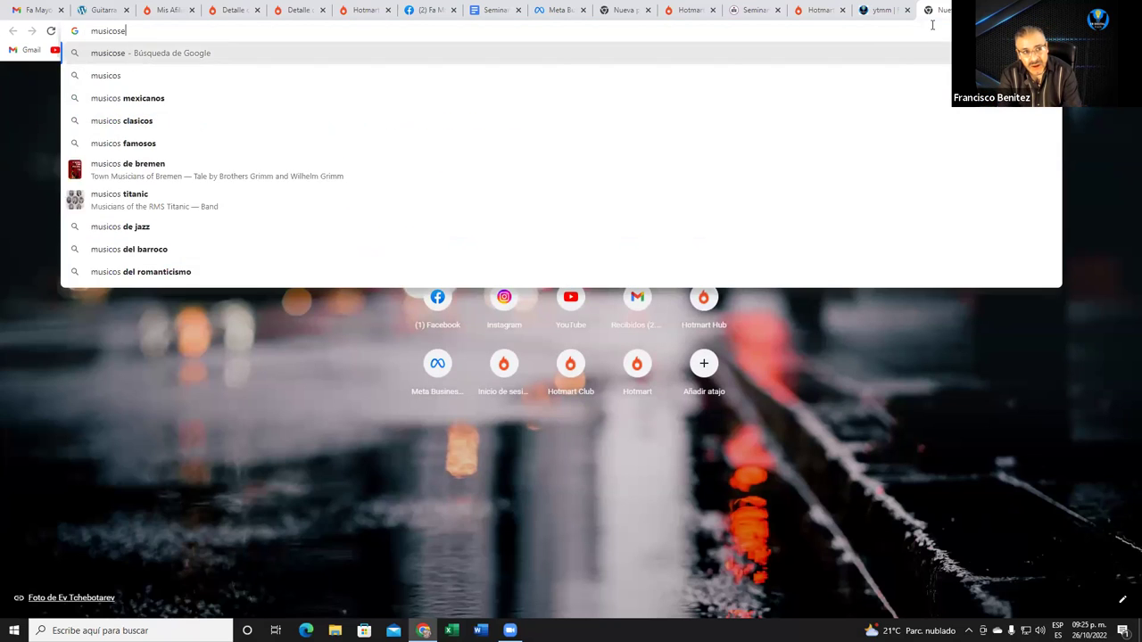
pyautogui.write('os.com')
pyautogui.press('Return')
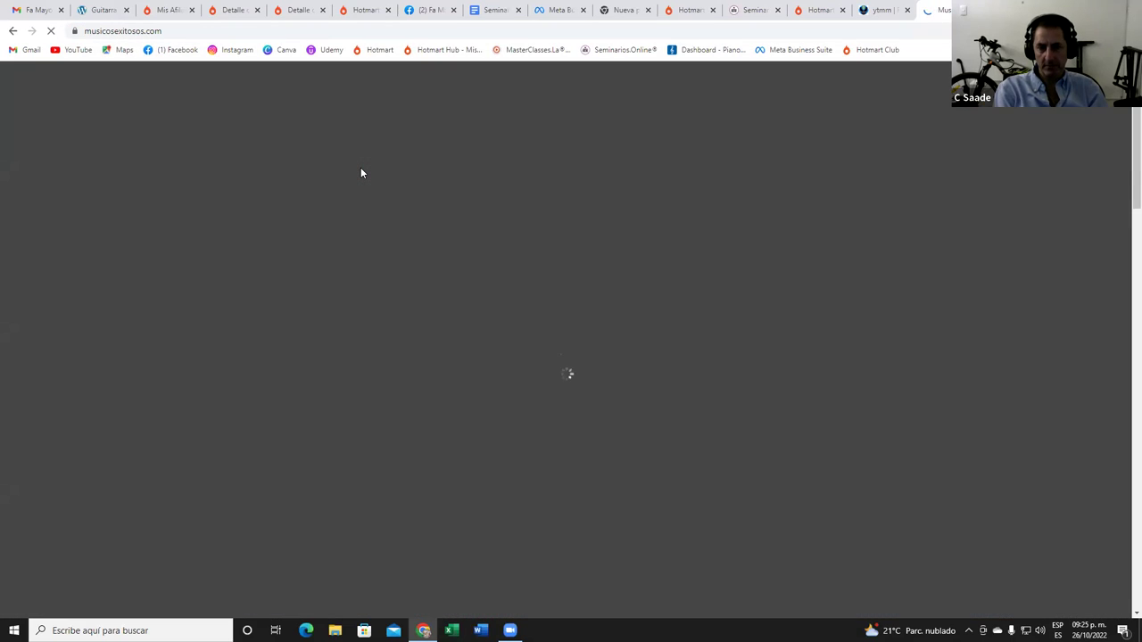
pyautogui.scroll(-7, 561, 339)
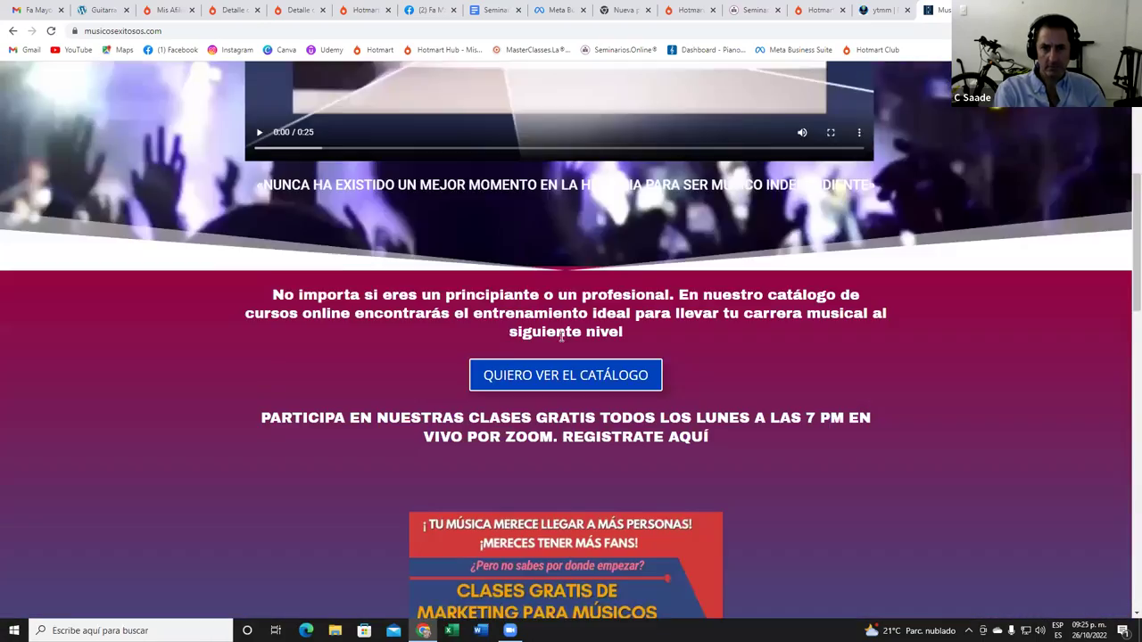
pyautogui.scroll(-9, 675, 339)
pyautogui.scroll(3, 675, 339)
pyautogui.scroll(8, 673, 335)
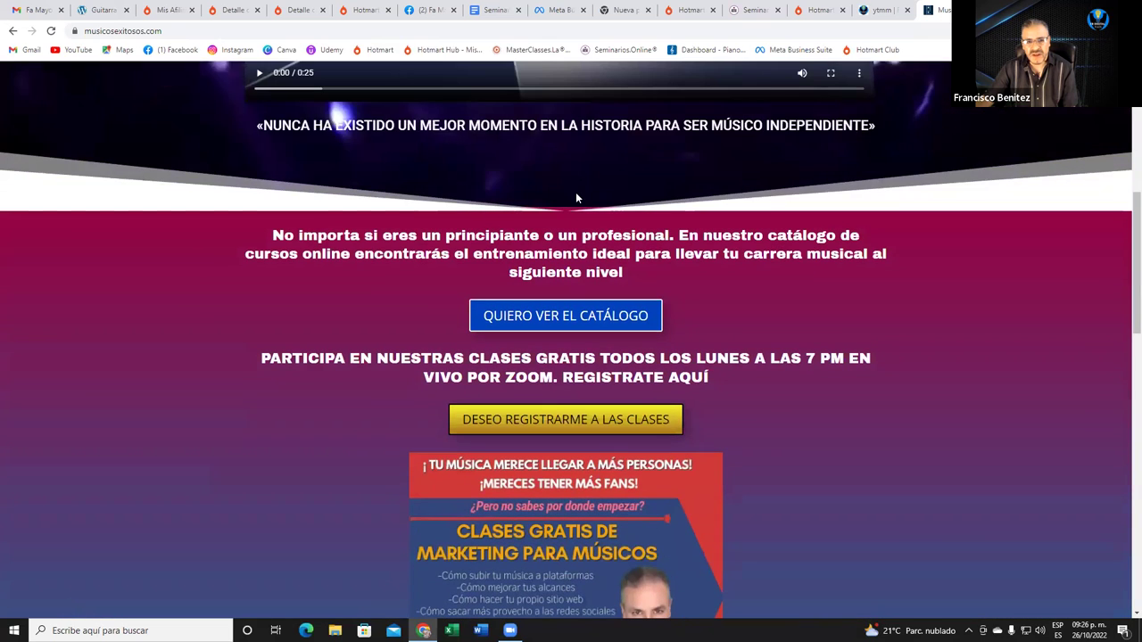
# From the musicosexitosos.com cursos catalogue, open the 001 Músicos y cantantes course's MÁS INFORMACIÓN sales page.
pyautogui.click(548, 317)
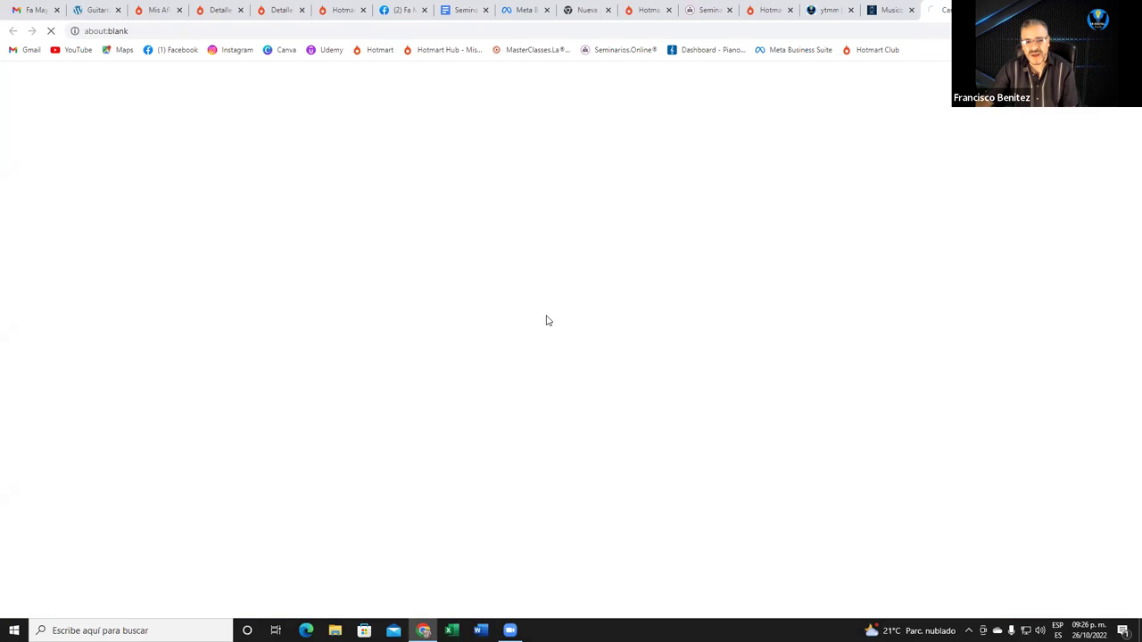
pyautogui.scroll(-4, 681, 264)
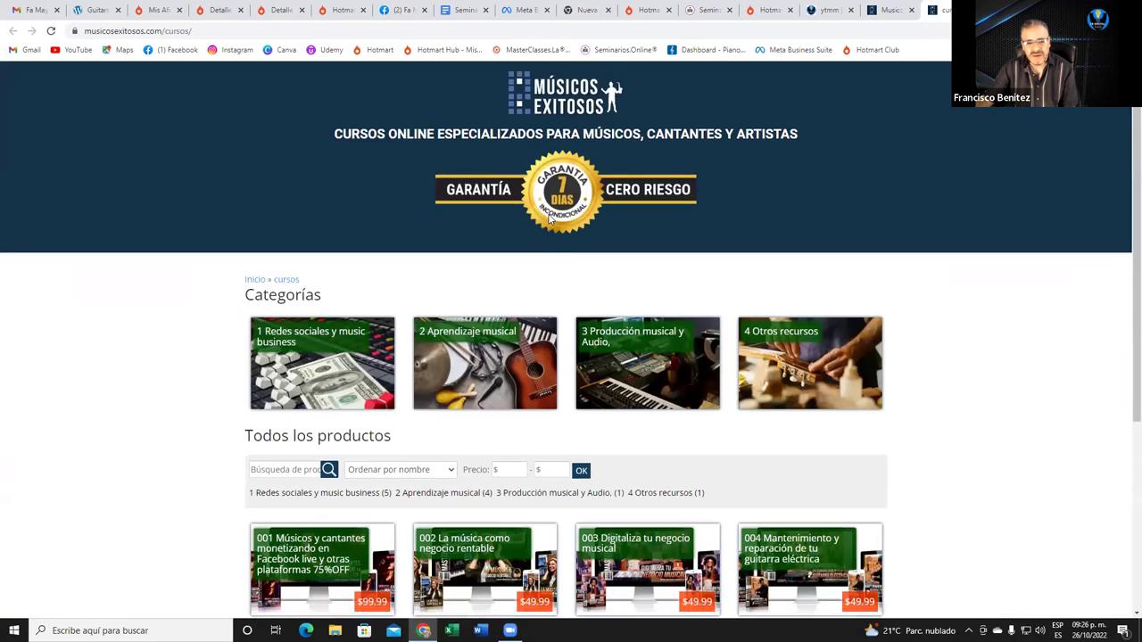
pyautogui.scroll(1, 566, 234)
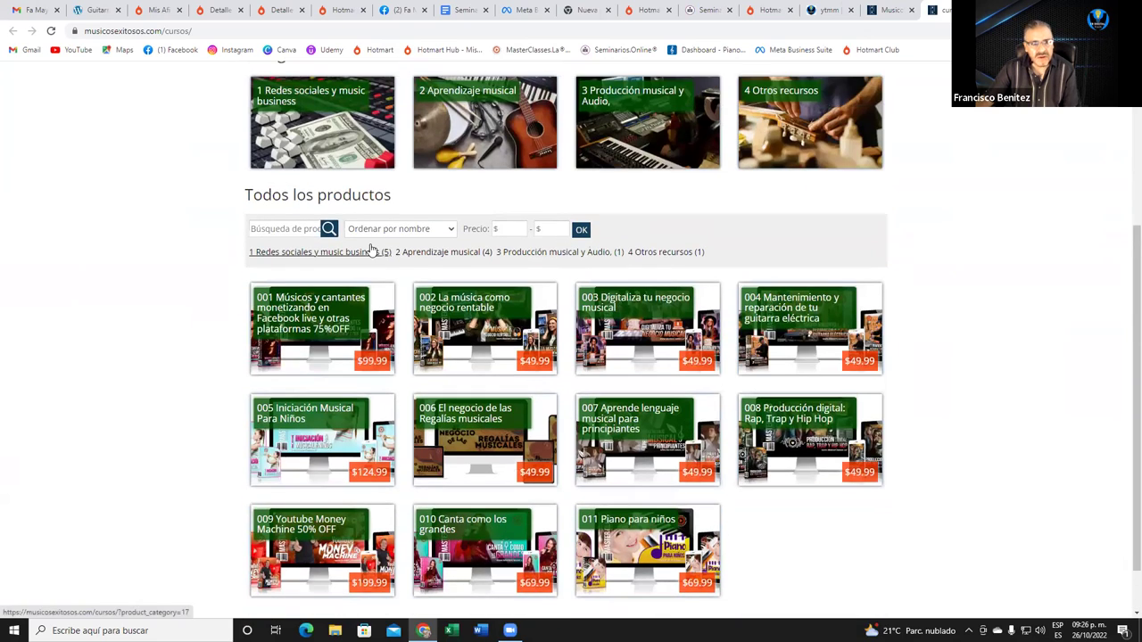
pyautogui.click(308, 329)
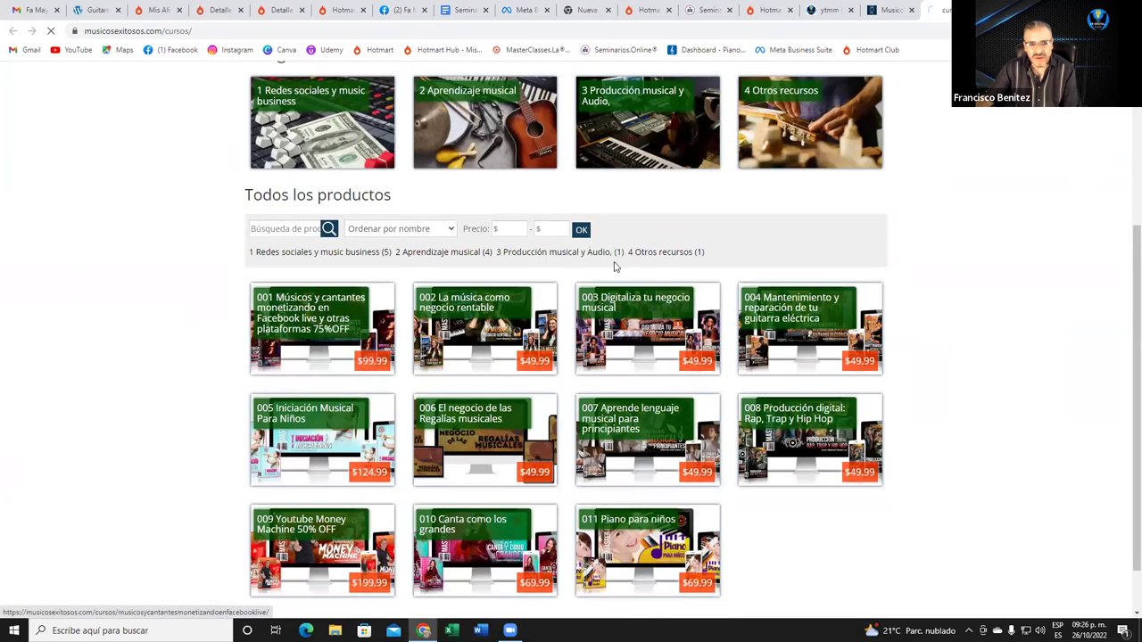
pyautogui.scroll(-9, 459, 265)
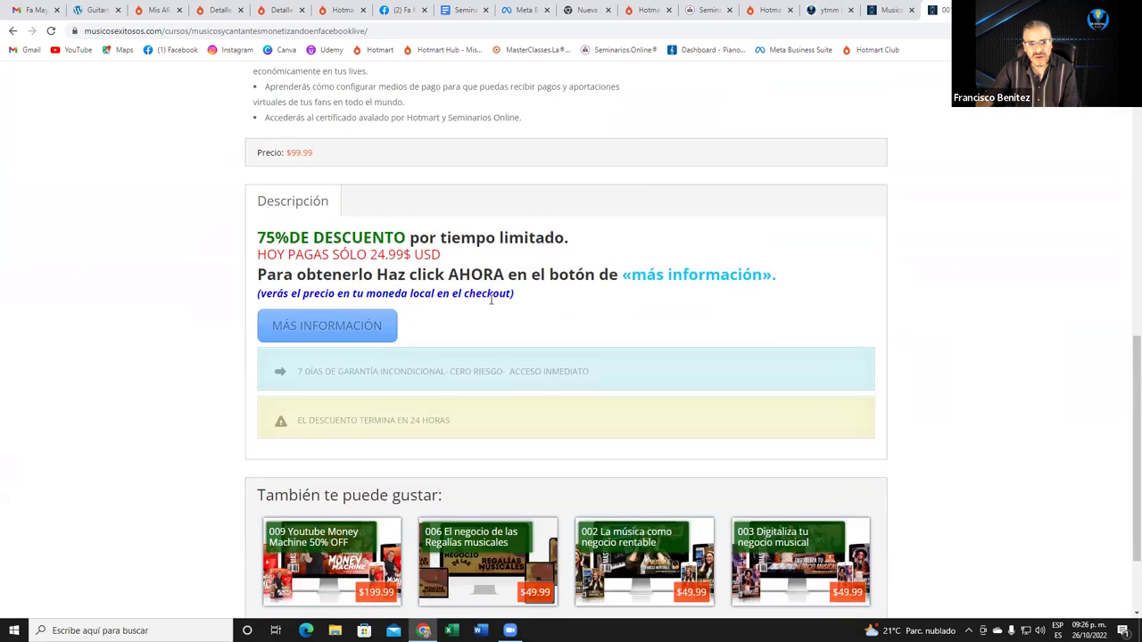
pyautogui.click(309, 211)
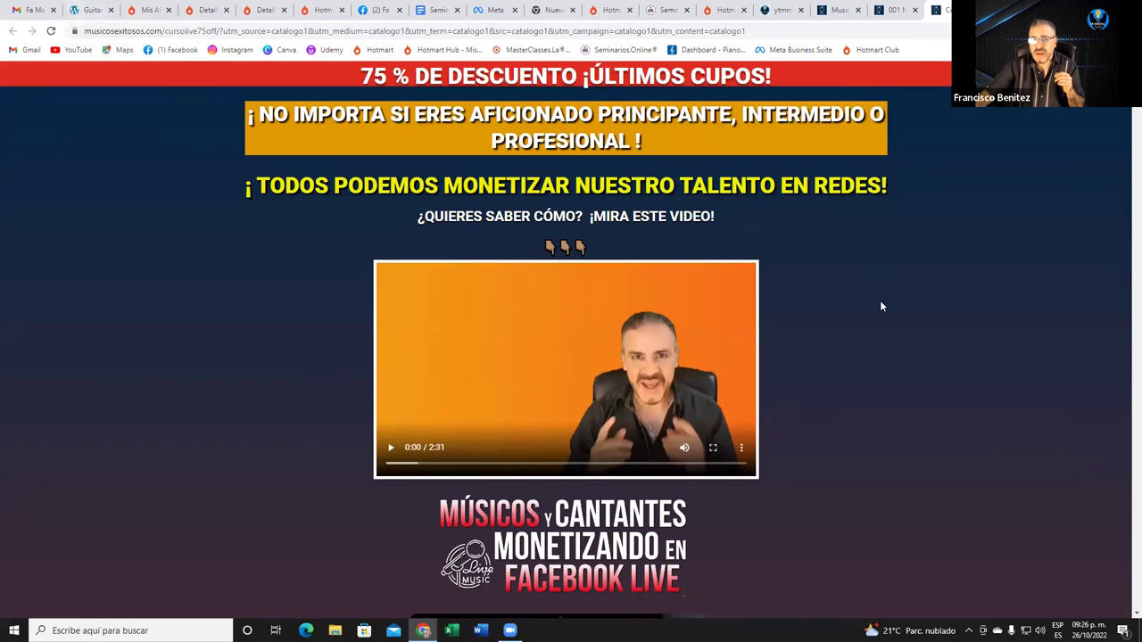
# Scroll past the product images to the 25.00 USD price, 'Inscríbete' button and countdown timer.
pyautogui.scroll(-5, 880, 306)
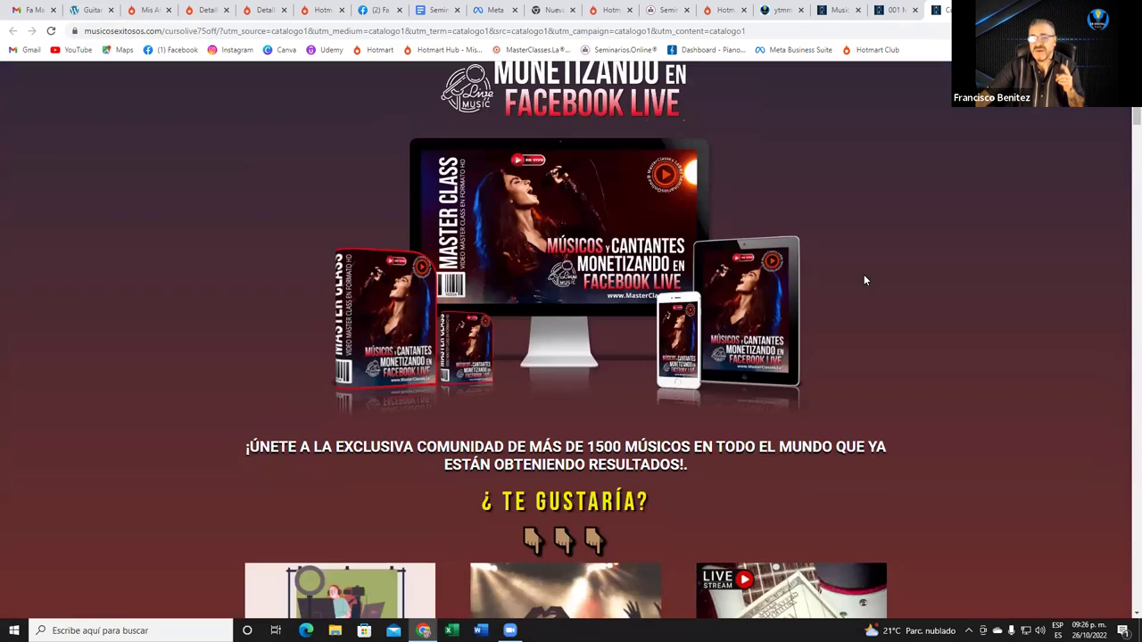
pyautogui.scroll(-5, 864, 280)
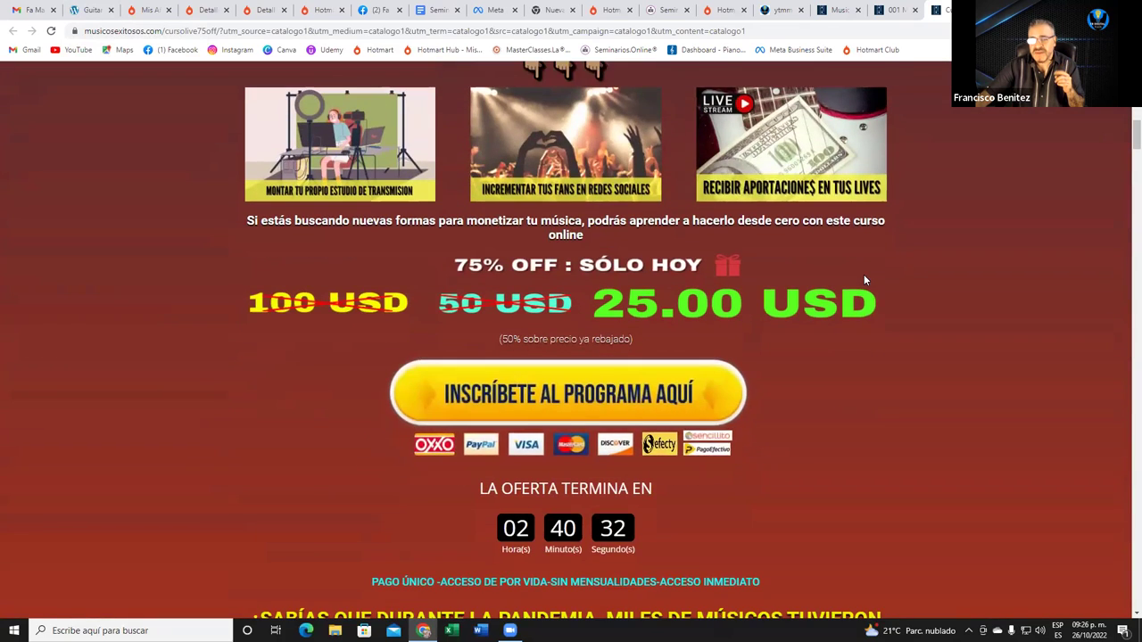
pyautogui.scroll(-2, 864, 280)
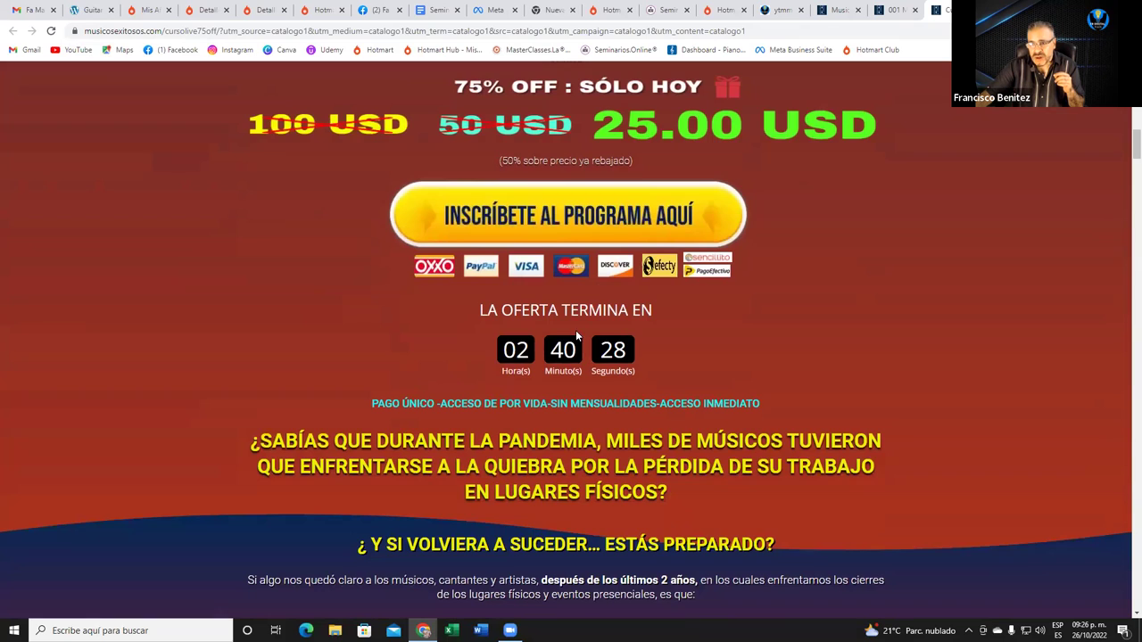
# Read the famayor.com Guitarra Acústica Desde CERO page down to 'Acerca del productor', then revisit the sales page.
pyautogui.click(91, 10)
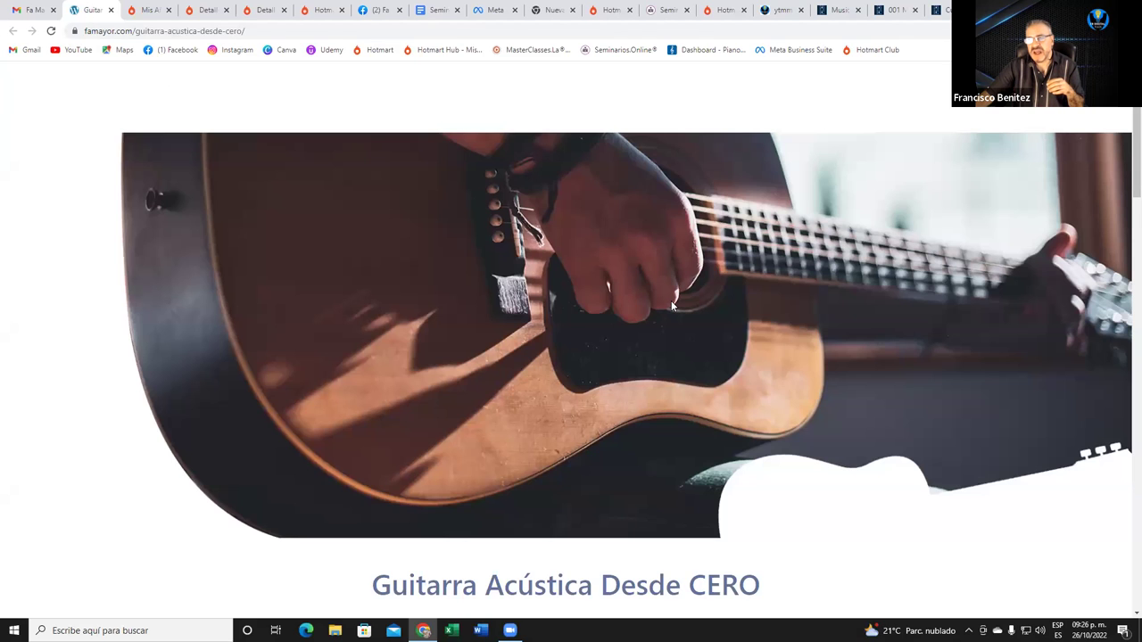
pyautogui.scroll(-6, 671, 301)
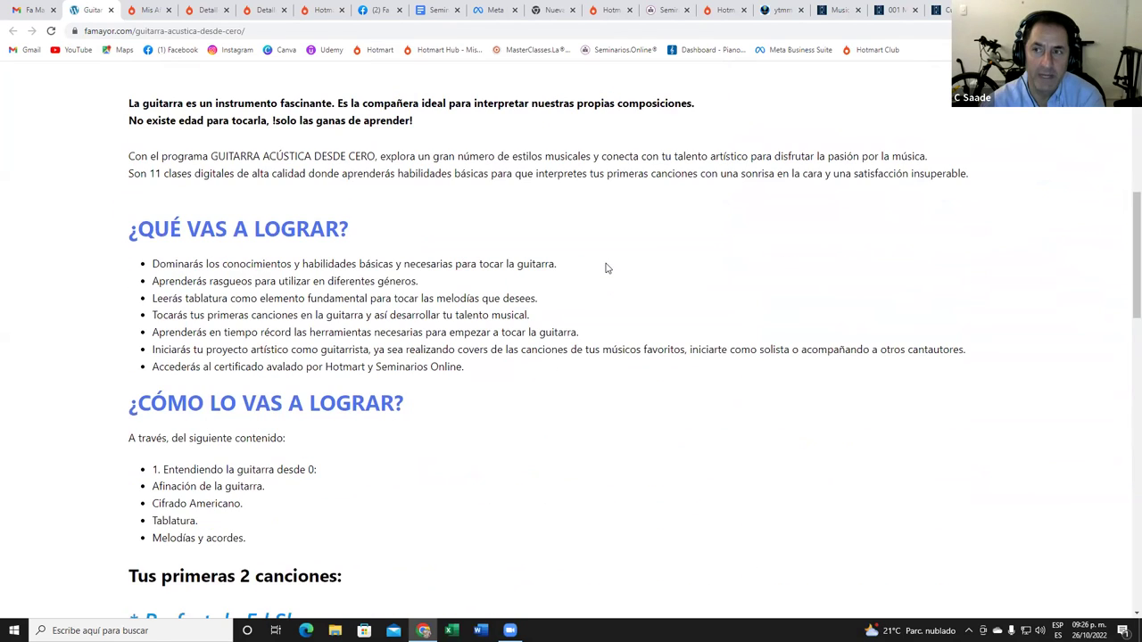
pyautogui.scroll(-6, 606, 268)
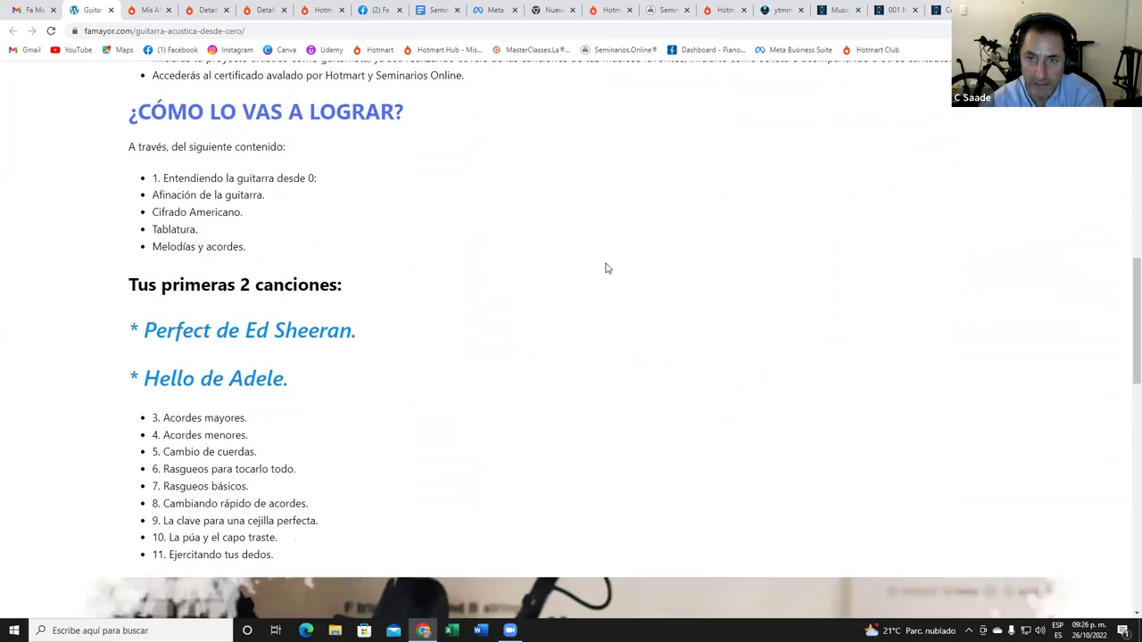
pyautogui.scroll(-3, 606, 267)
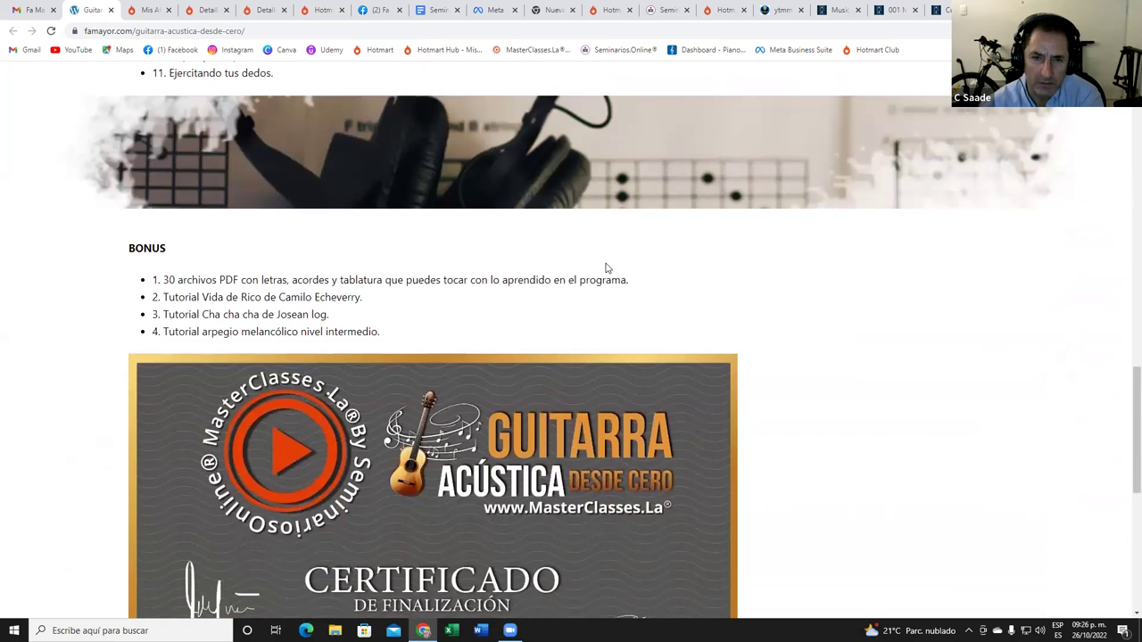
pyautogui.scroll(-1, 606, 267)
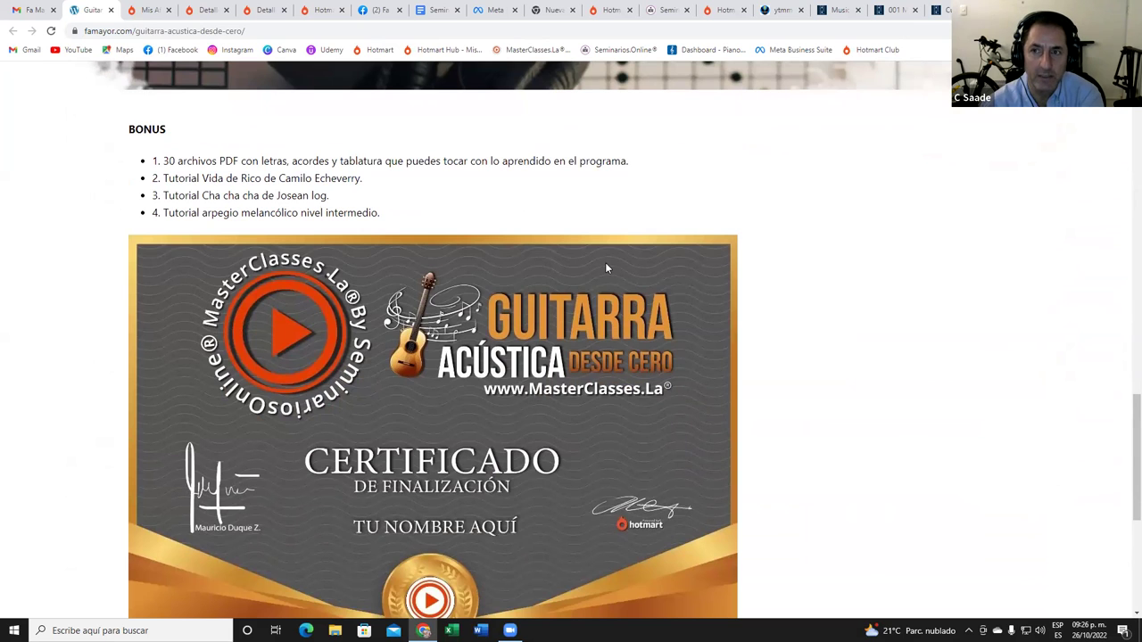
pyautogui.scroll(-1, 605, 268)
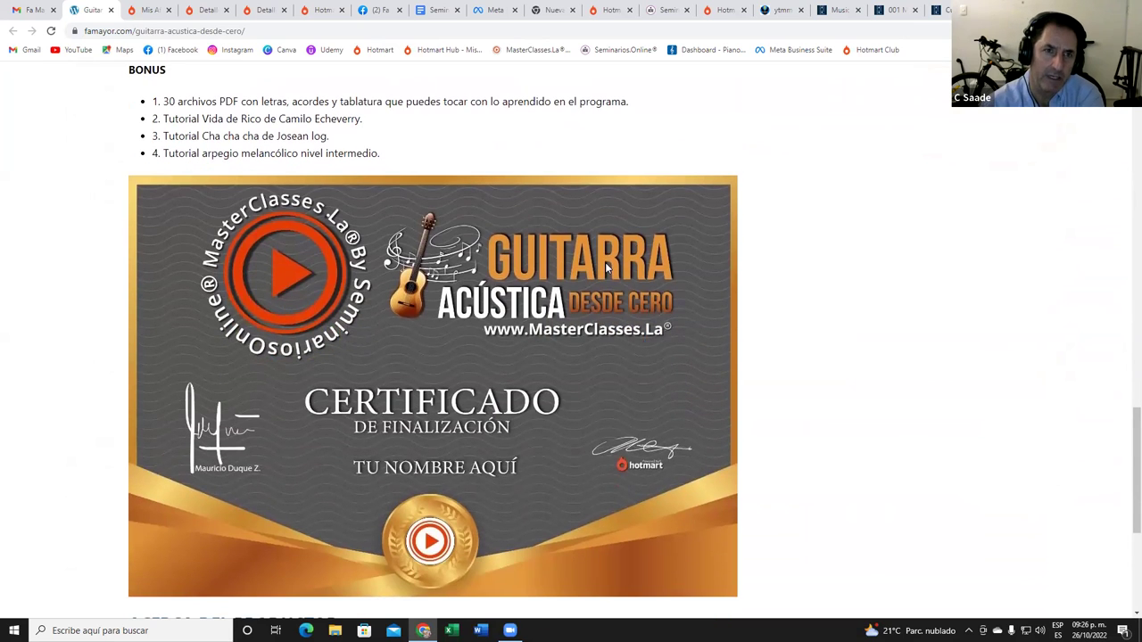
pyautogui.scroll(-1, 605, 265)
pyautogui.scroll(-2, 605, 265)
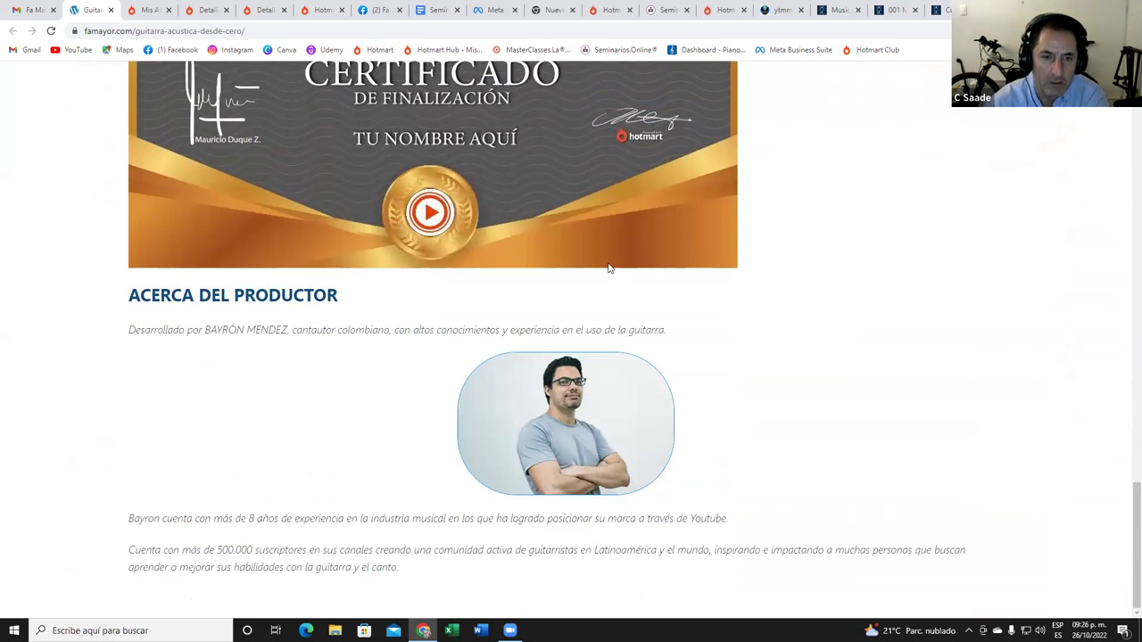
pyautogui.scroll(2, 715, 318)
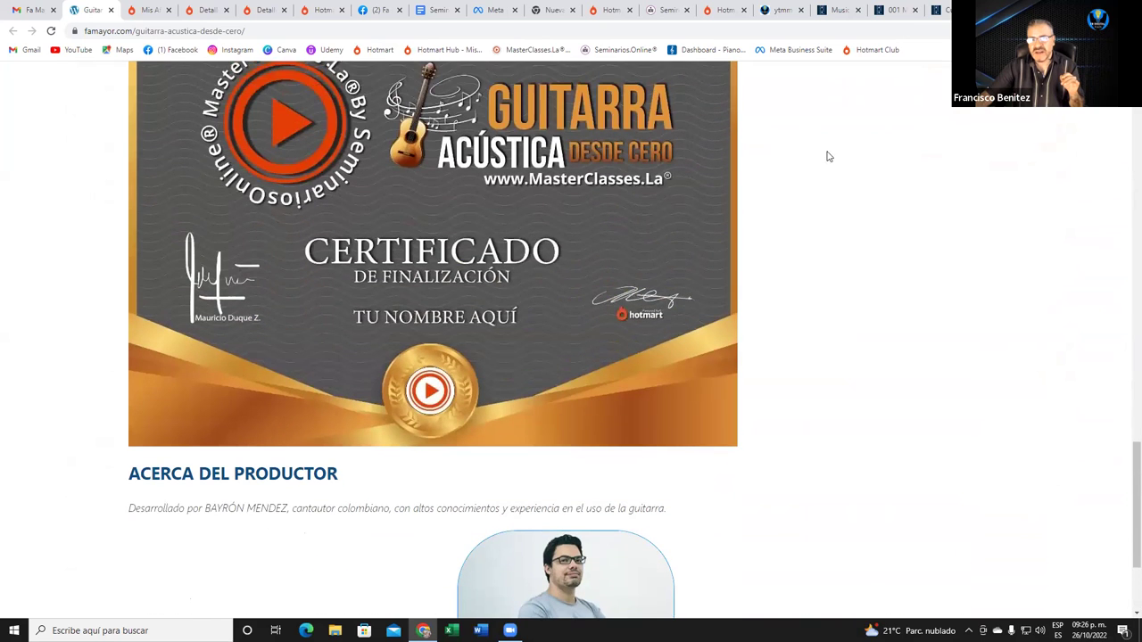
pyautogui.click(937, 10)
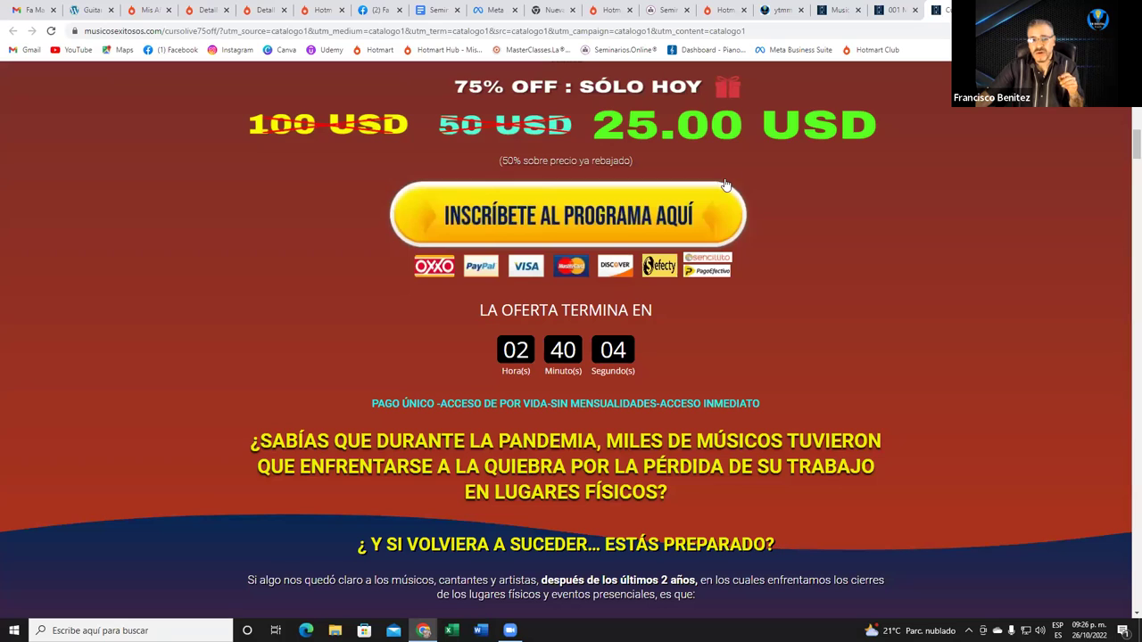
# Read the sales page's student testimonials, then switch back to the Guitarra Acústica Desde CERO page.
pyautogui.scroll(-2, 643, 243)
pyautogui.scroll(-4, 642, 242)
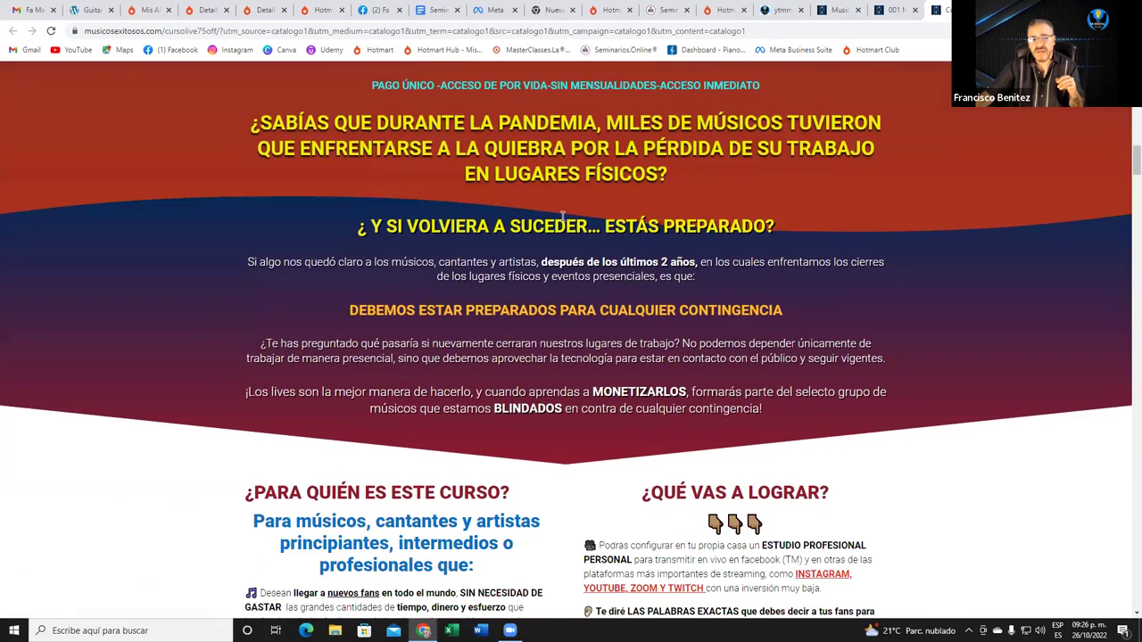
pyautogui.scroll(-3, 705, 272)
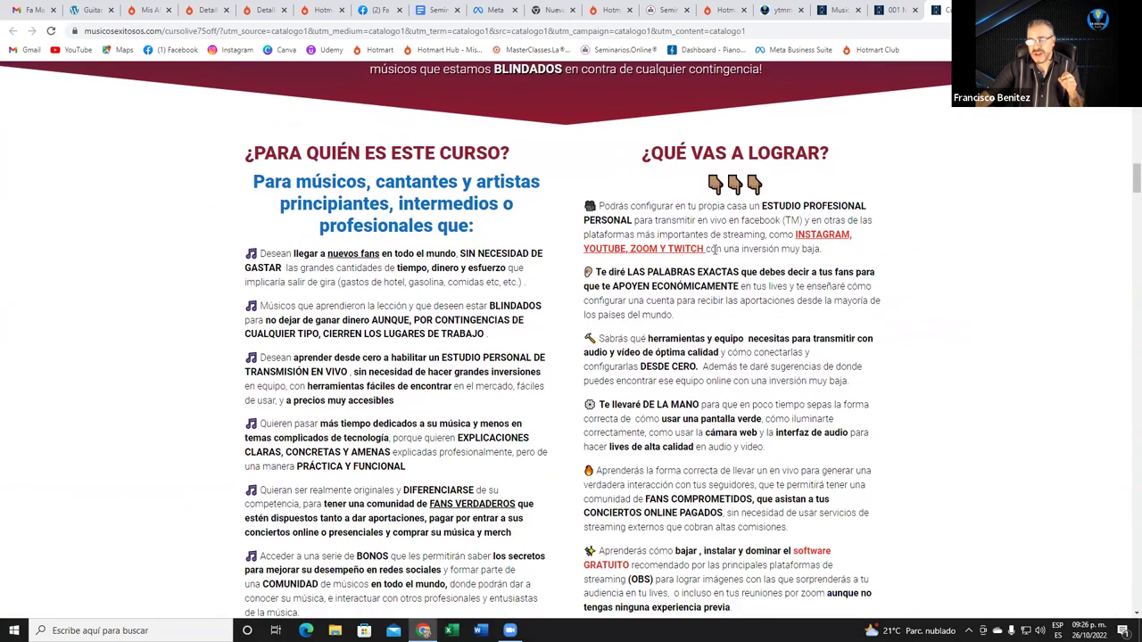
pyautogui.scroll(-3, 714, 252)
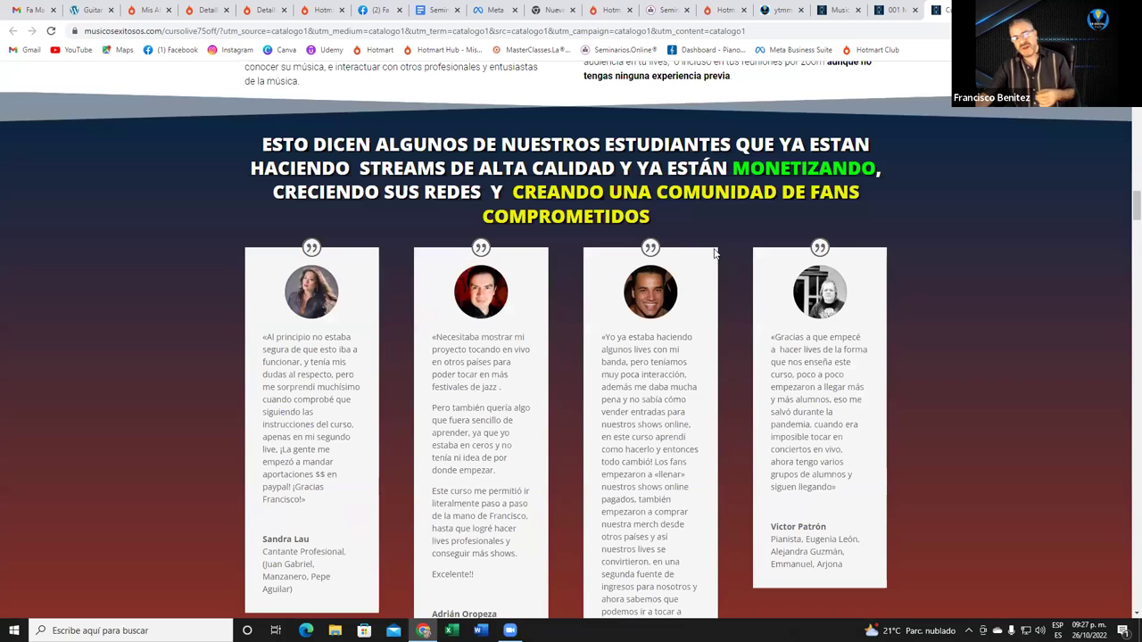
pyautogui.scroll(4, 714, 254)
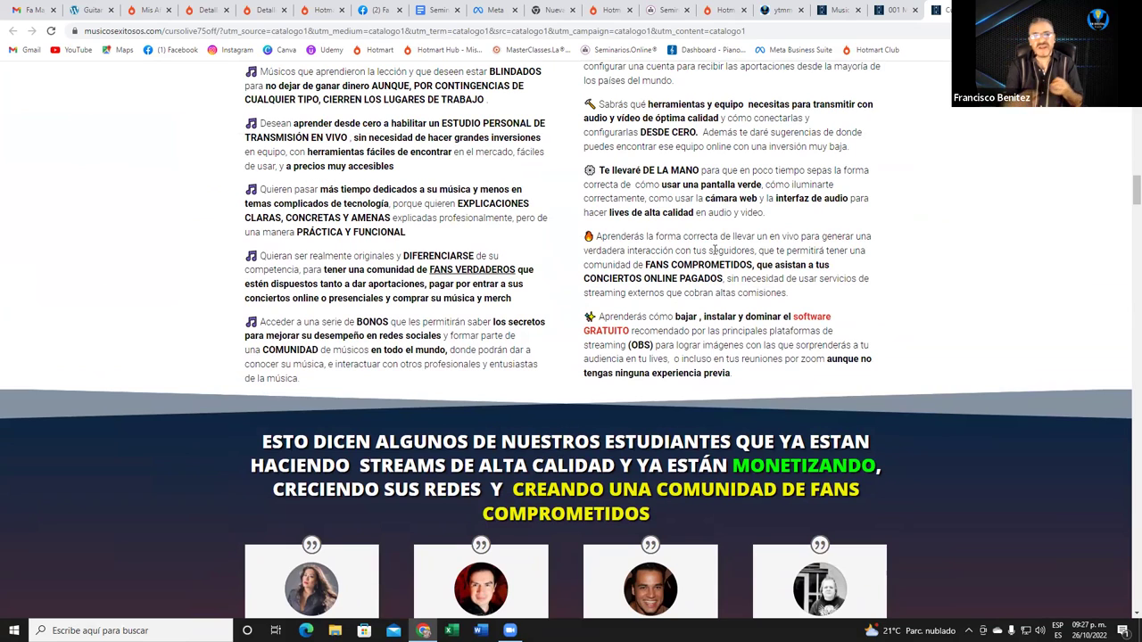
pyautogui.click(93, 11)
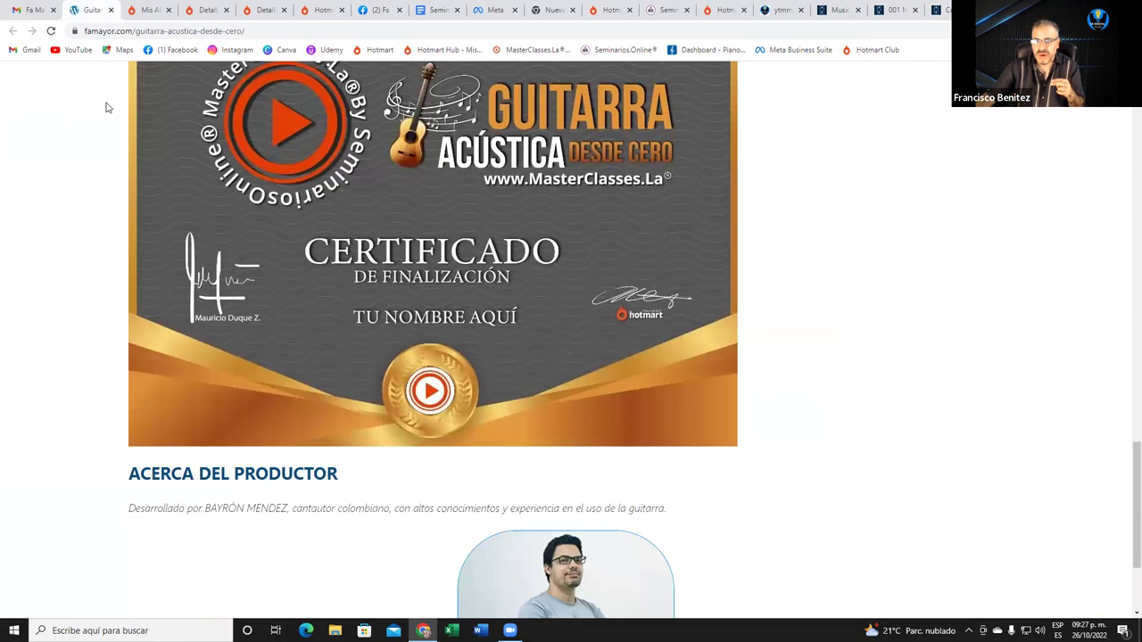
# After glancing at the Hotmart Facebook Ads lesson, open the Fa Mayor page's Opiniones tab, showing 'No hay opiniones'.
pyautogui.click(389, 11)
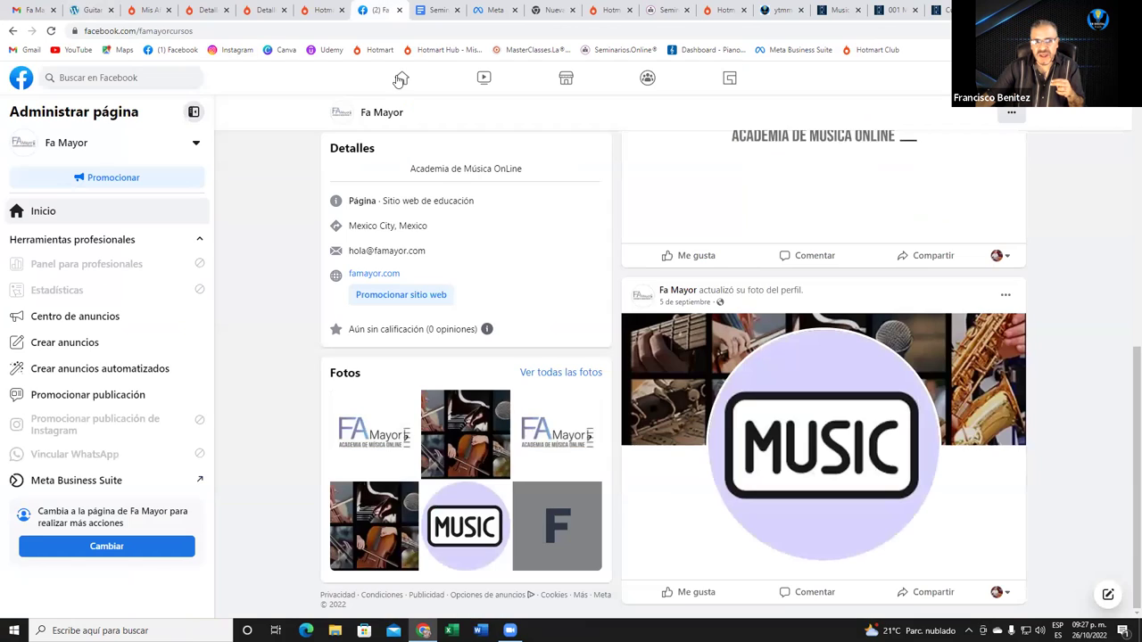
pyautogui.scroll(10, 710, 235)
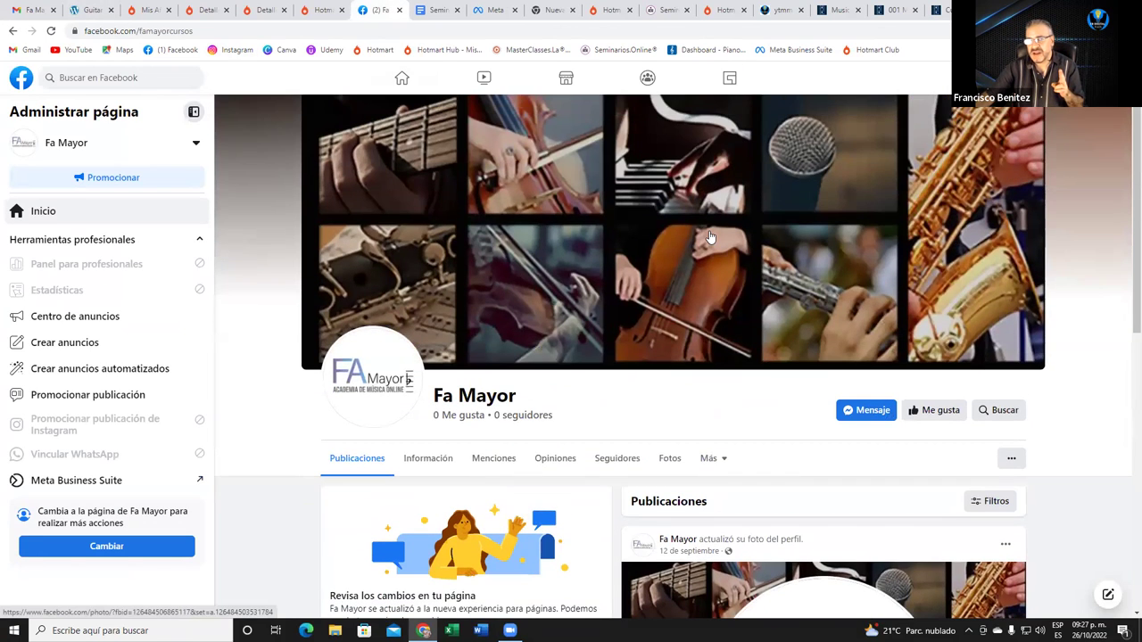
pyautogui.click(720, 10)
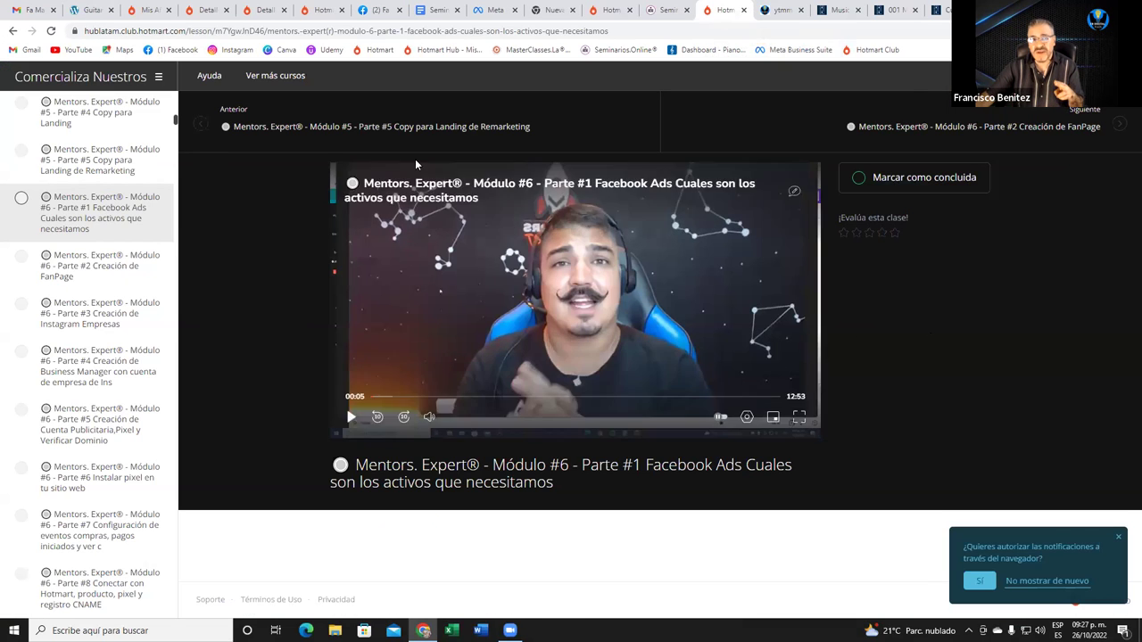
pyautogui.click(381, 11)
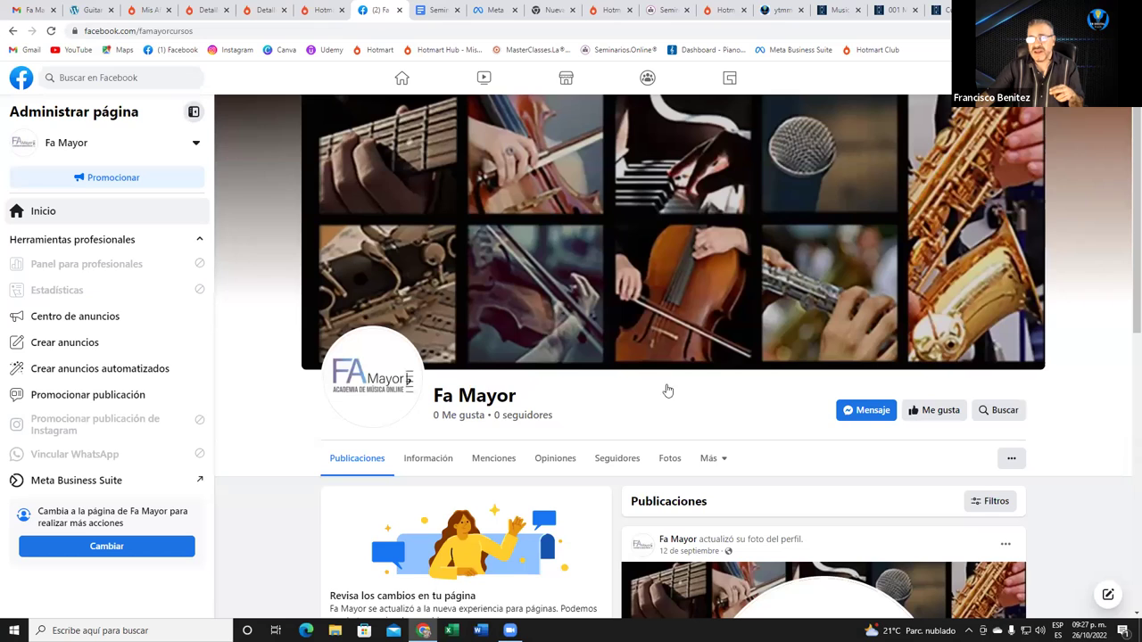
pyautogui.scroll(-2, 726, 459)
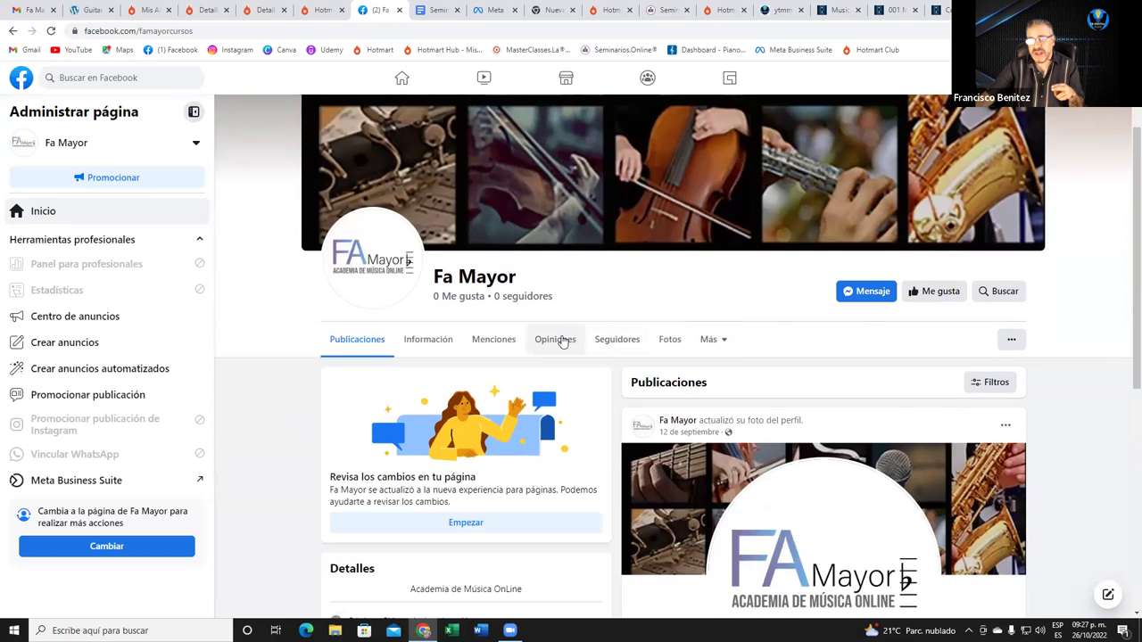
pyautogui.click(557, 342)
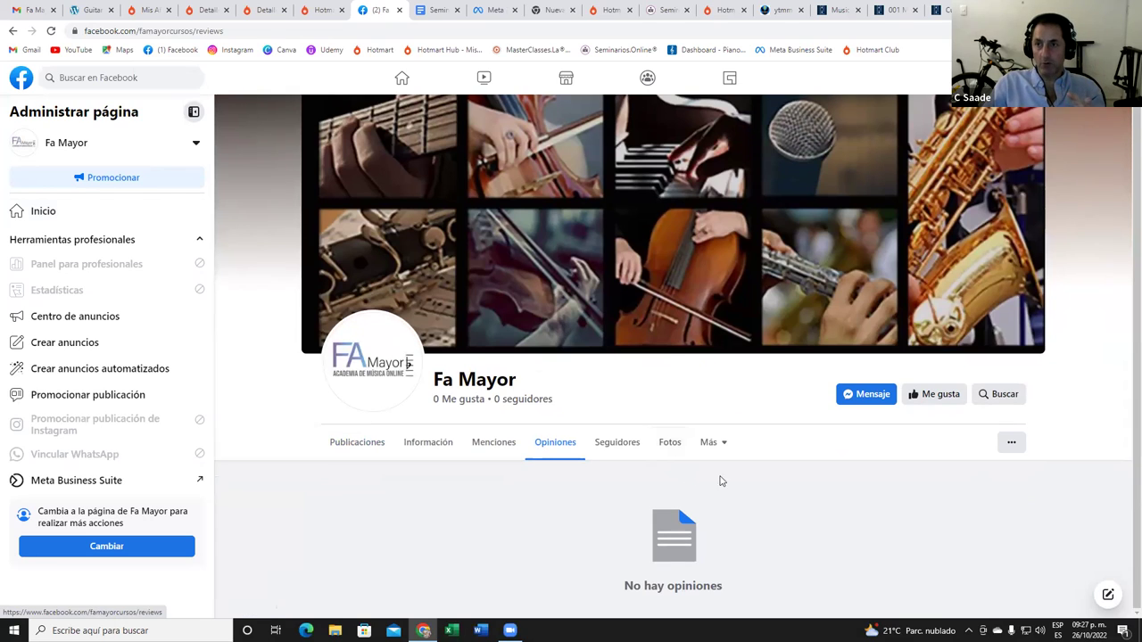
pyautogui.click(366, 448)
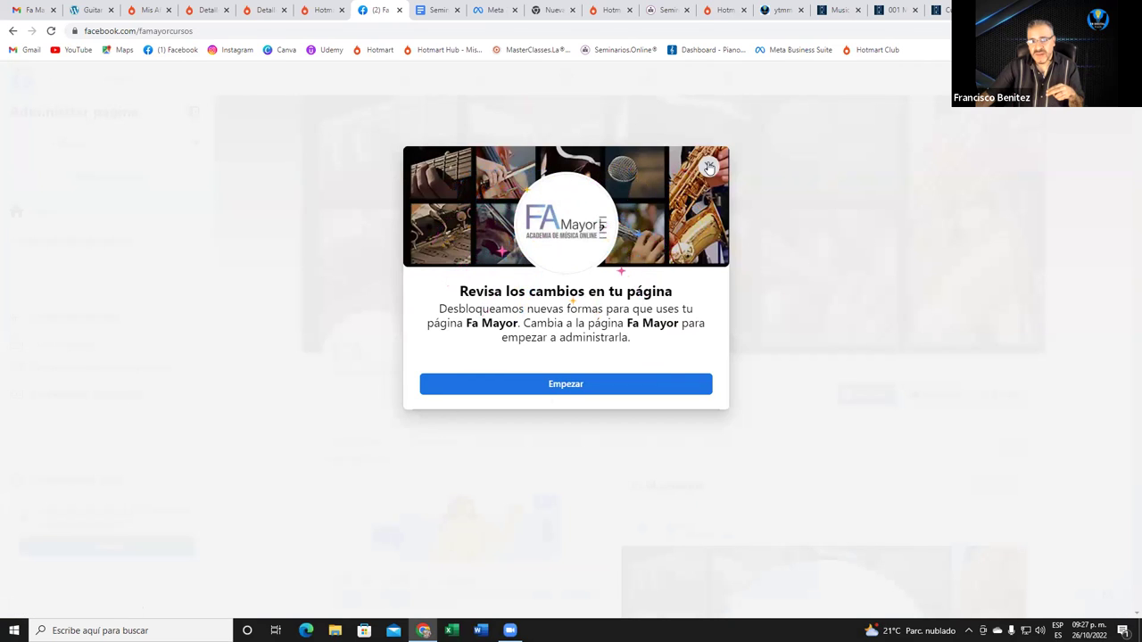
pyautogui.click(428, 421)
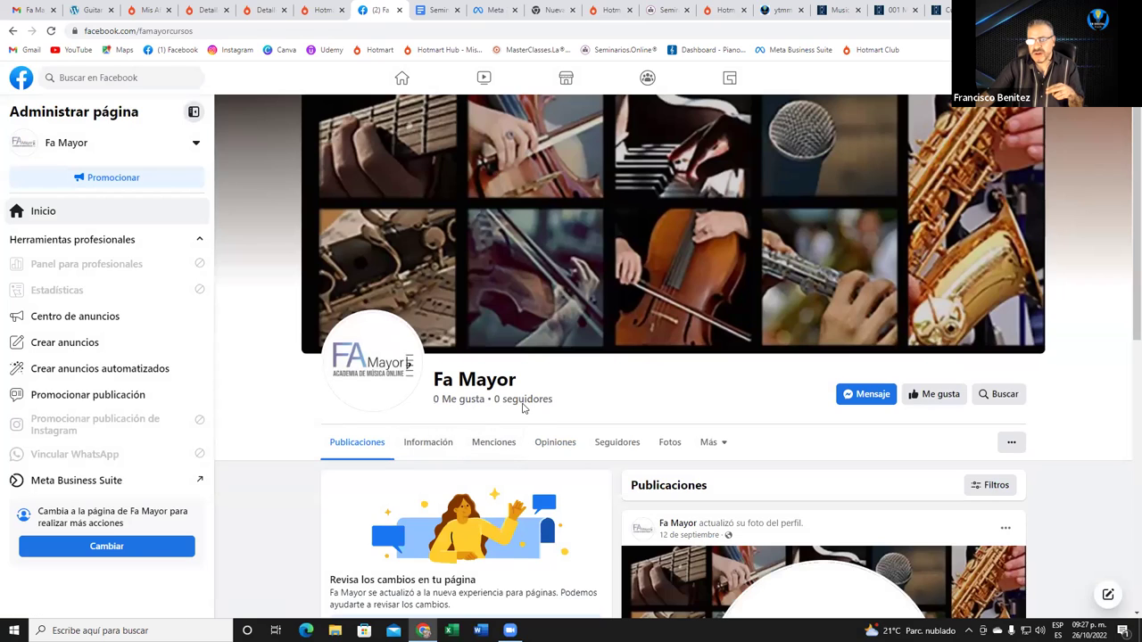
pyautogui.click(556, 448)
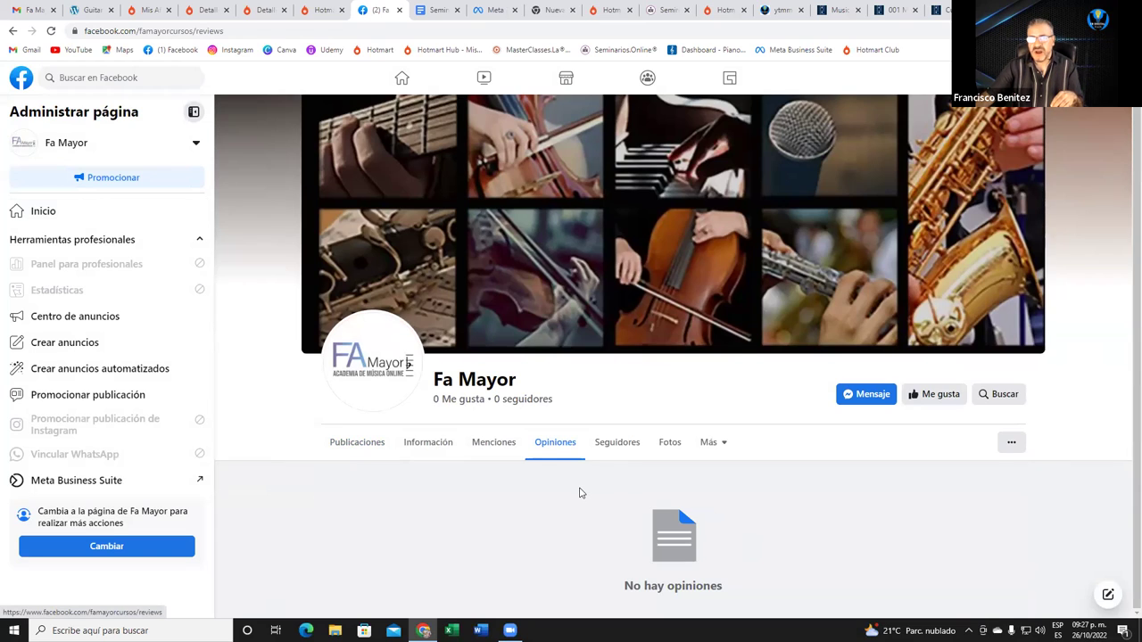
pyautogui.scroll(1, 548, 382)
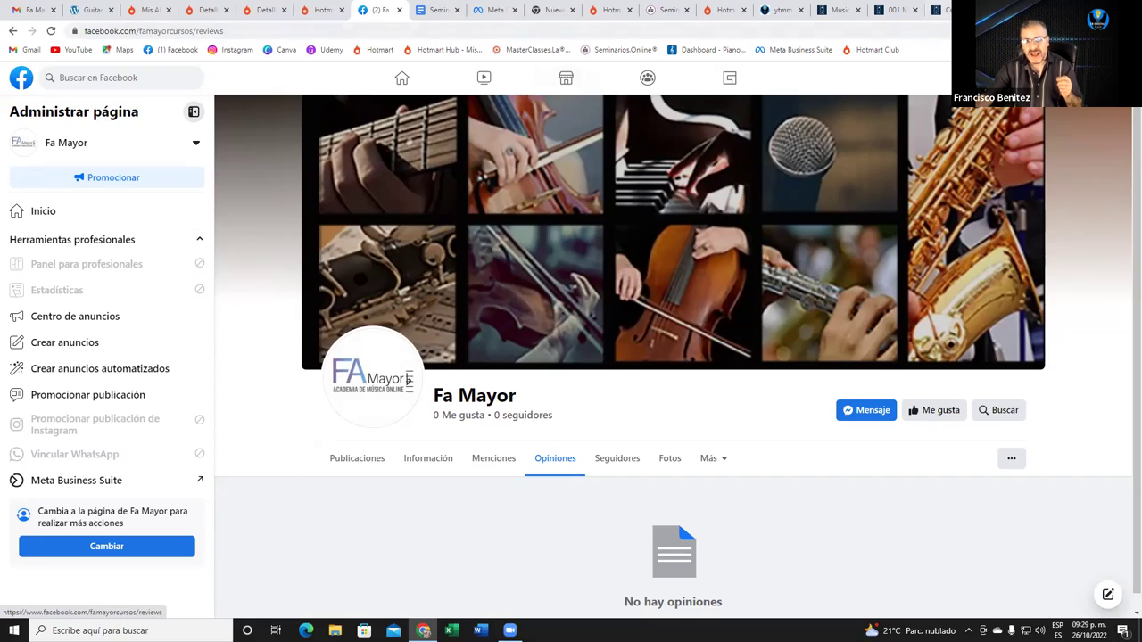
# On the musicosexitosos.com sales page, scroll past the video to the 25.00 USD offer and countdown.
pyautogui.click(939, 10)
pyautogui.scroll(1, 880, 357)
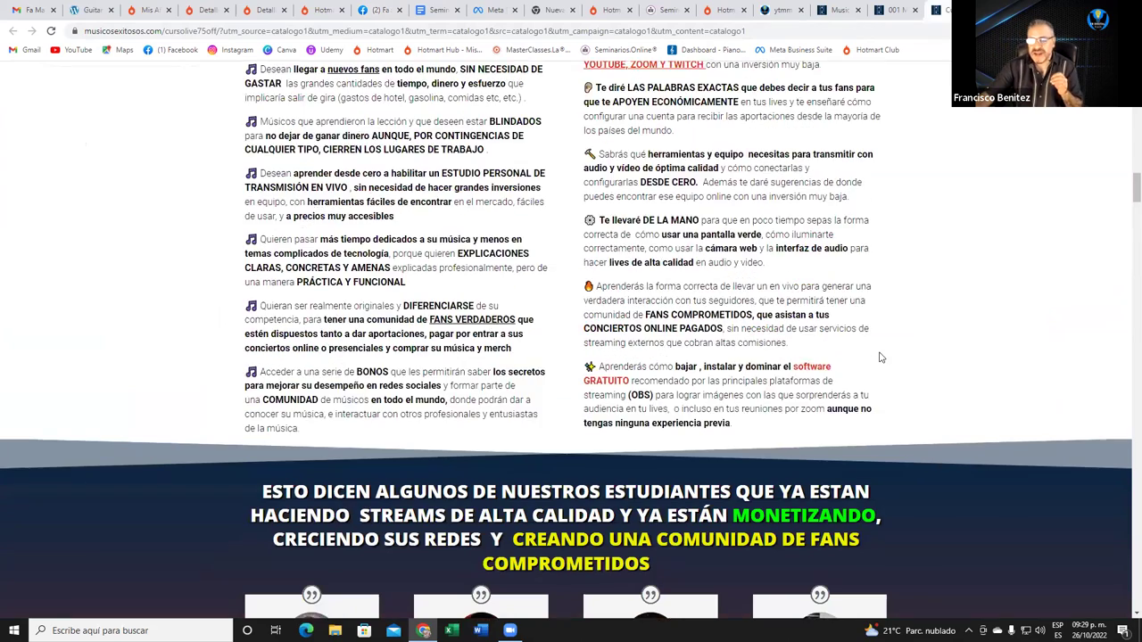
pyautogui.scroll(10, 881, 357)
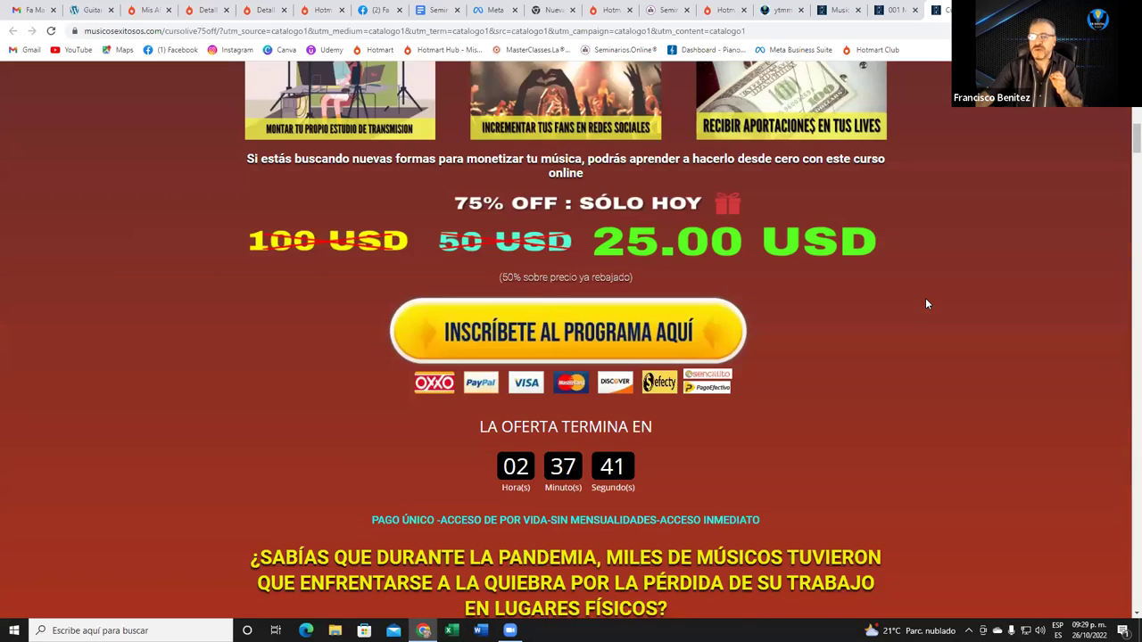
pyautogui.scroll(1, 925, 304)
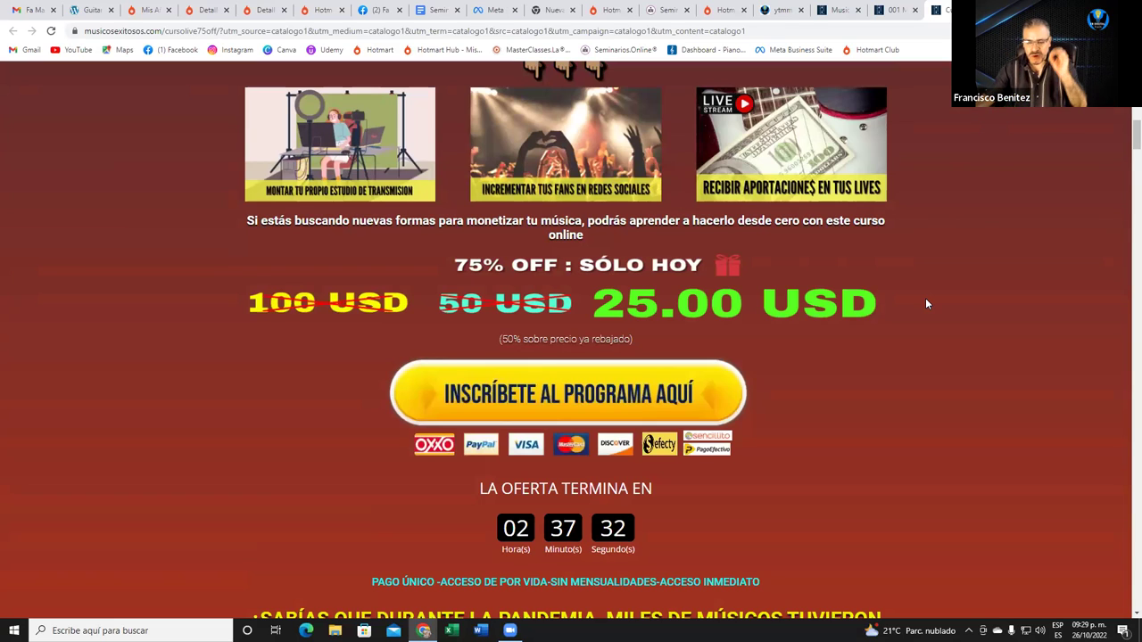
pyautogui.scroll(8, 925, 304)
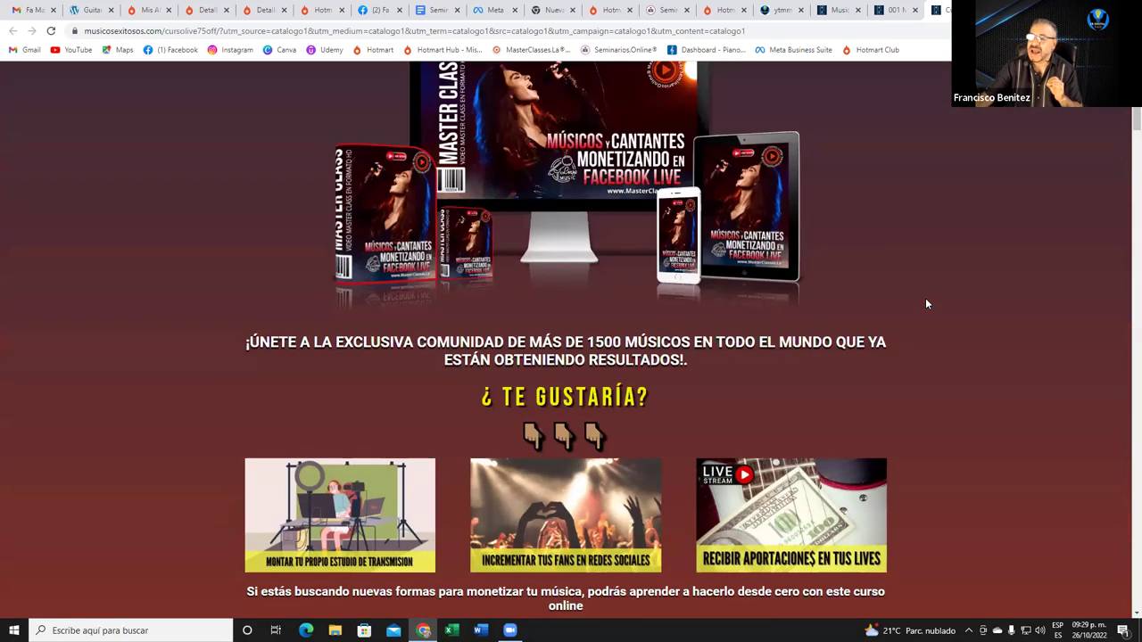
pyautogui.scroll(2, 926, 305)
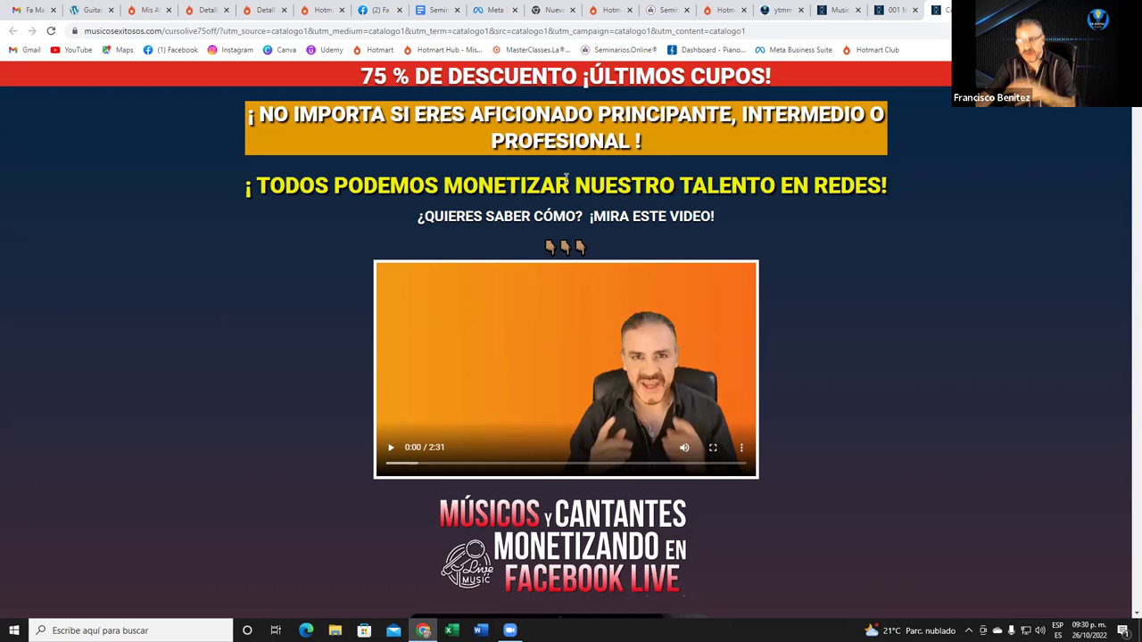
pyautogui.scroll(-7, 565, 179)
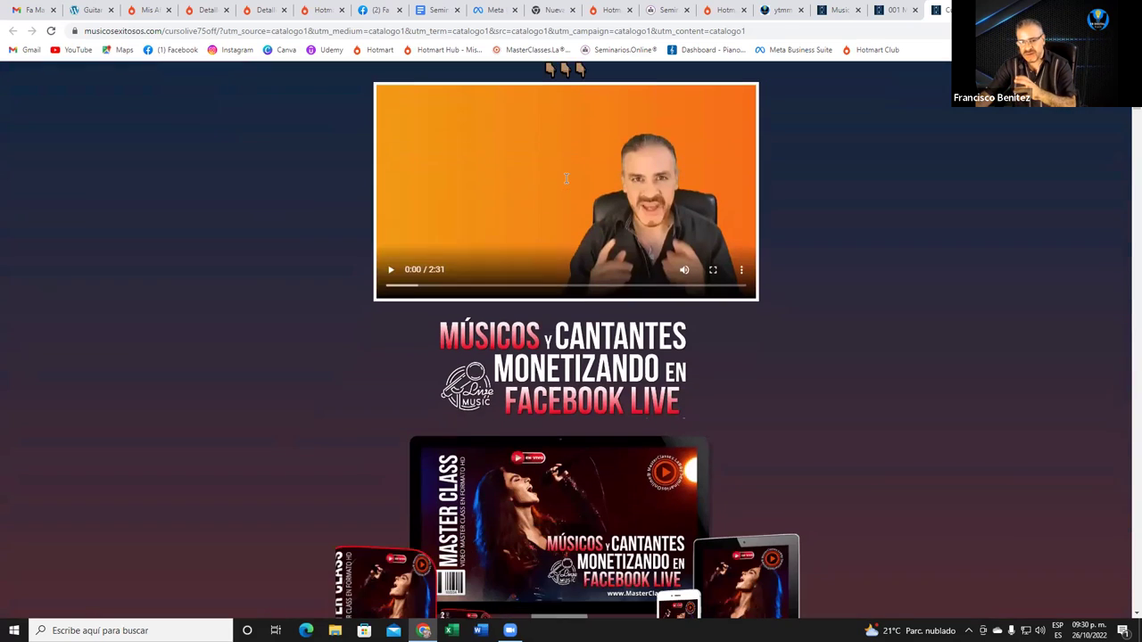
pyautogui.scroll(-6, 572, 185)
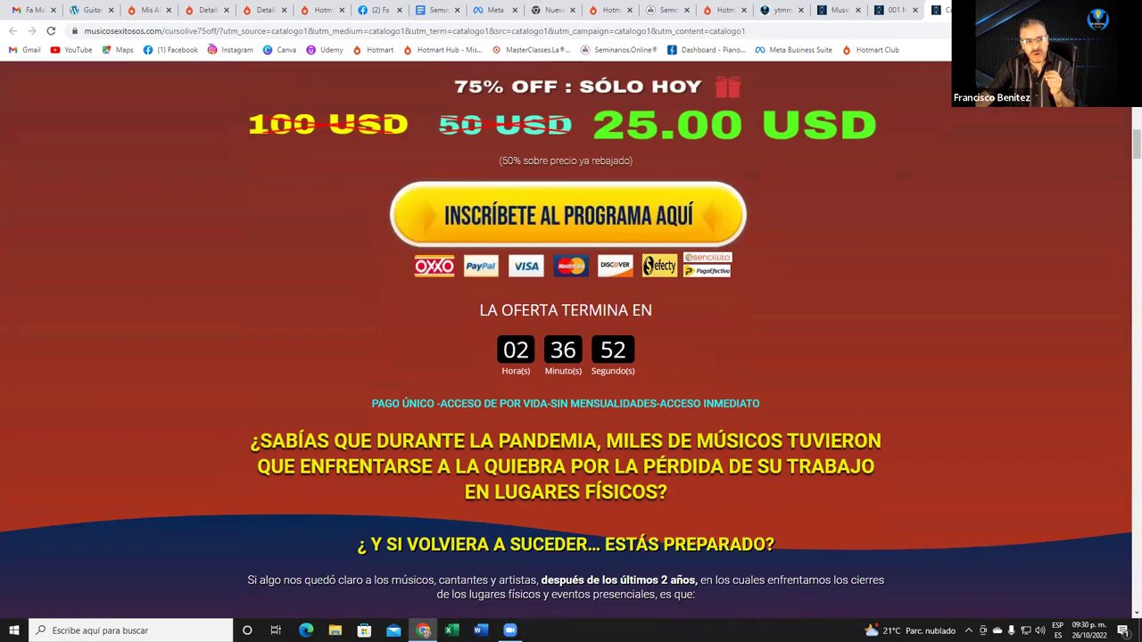
pyautogui.click(91, 10)
pyautogui.scroll(15, 607, 287)
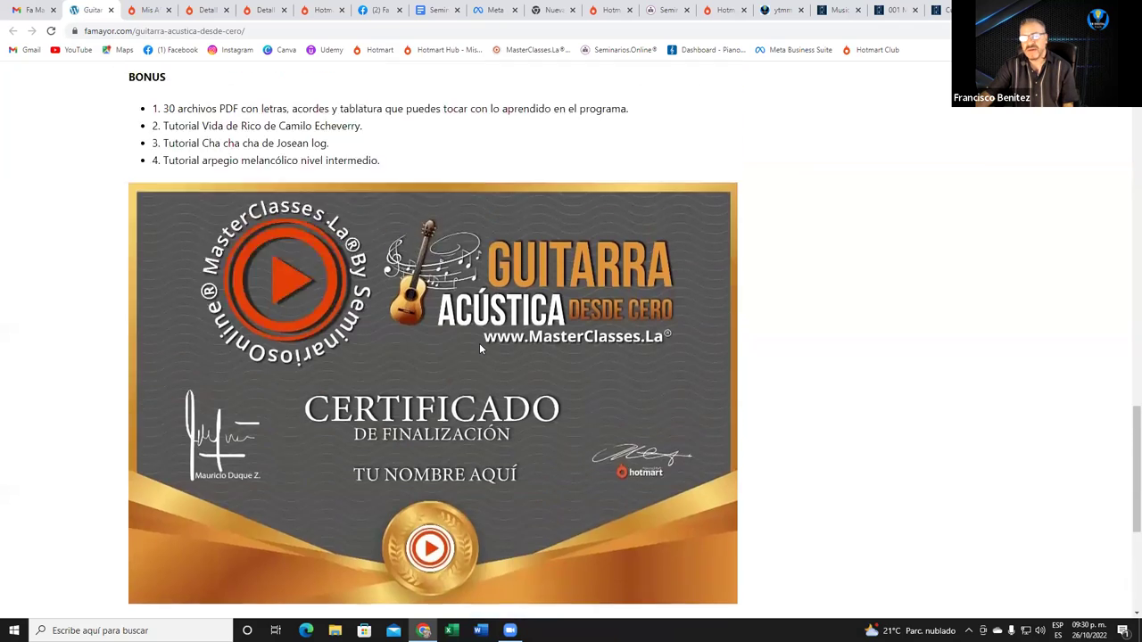
pyautogui.scroll(1, 607, 287)
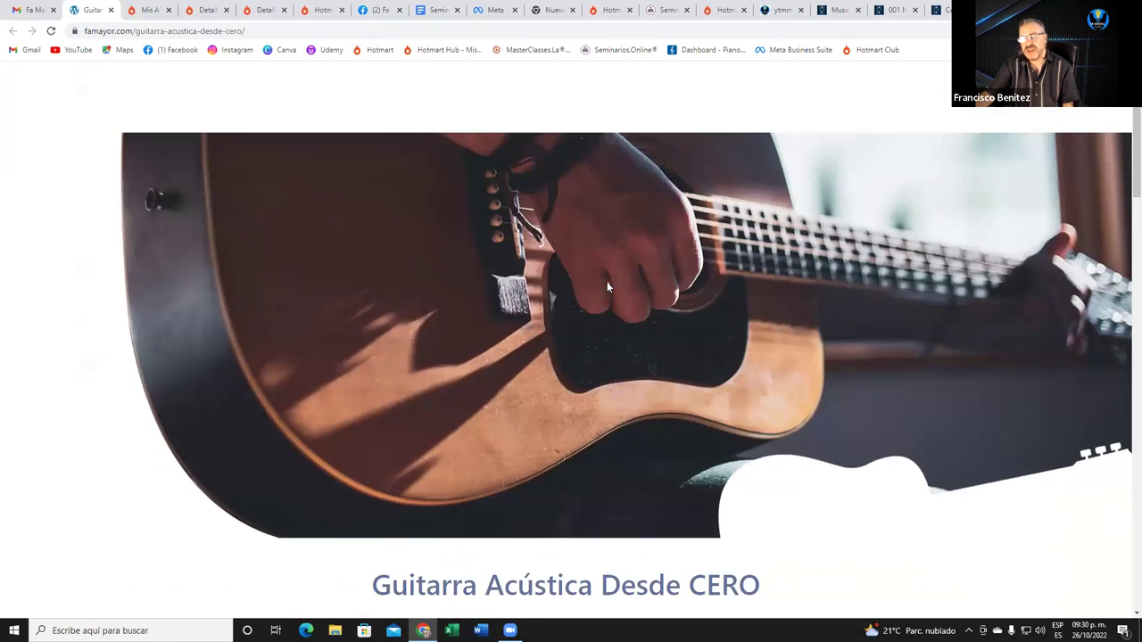
pyautogui.scroll(-2, 606, 287)
pyautogui.scroll(-1, 607, 287)
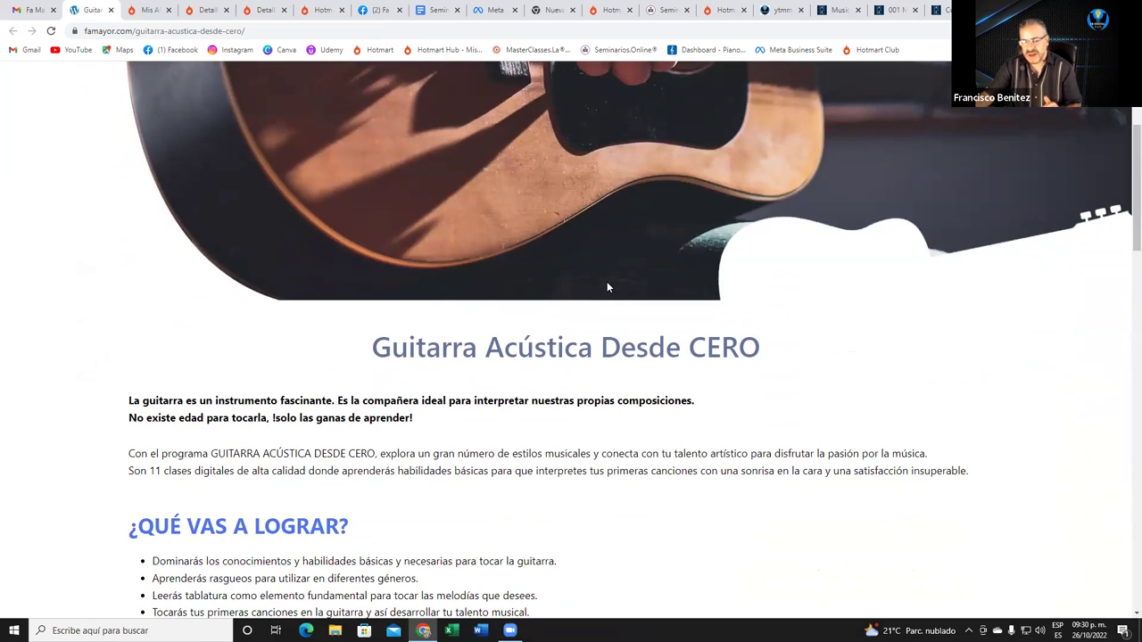
pyautogui.scroll(-1, 607, 287)
pyautogui.scroll(5, 606, 283)
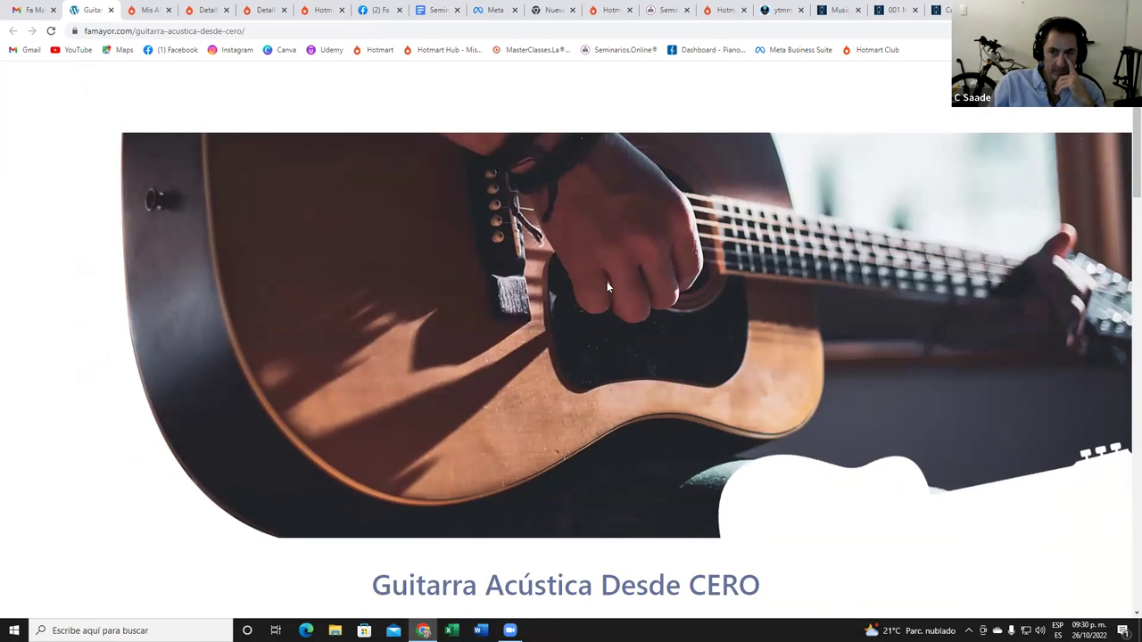
pyautogui.scroll(-2, 605, 299)
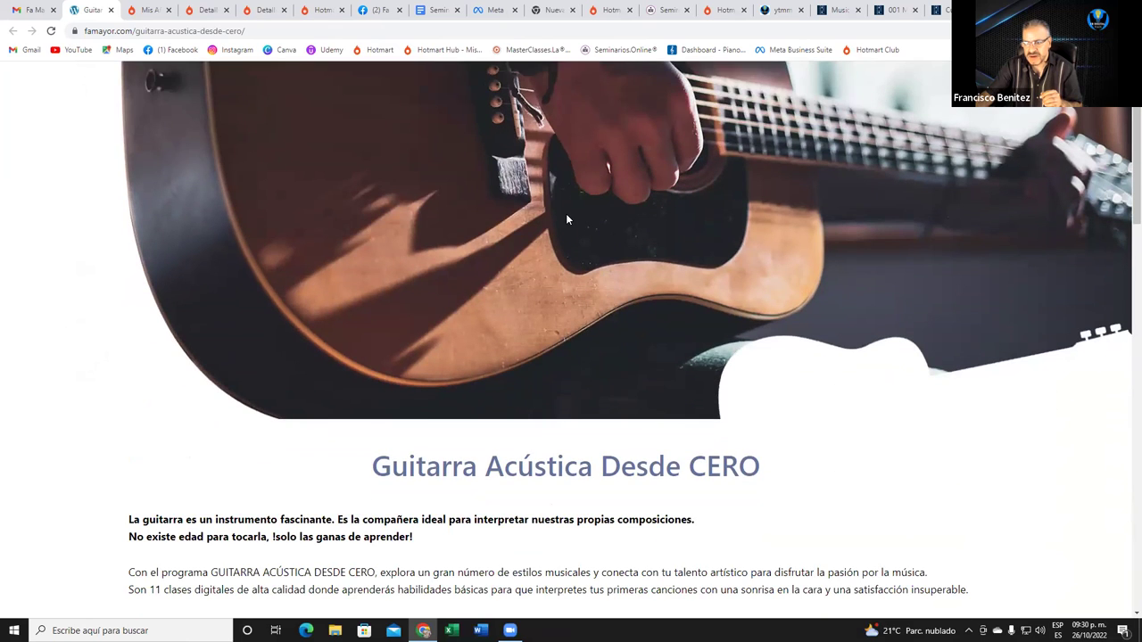
pyautogui.scroll(-7, 566, 216)
pyautogui.scroll(-9, 566, 219)
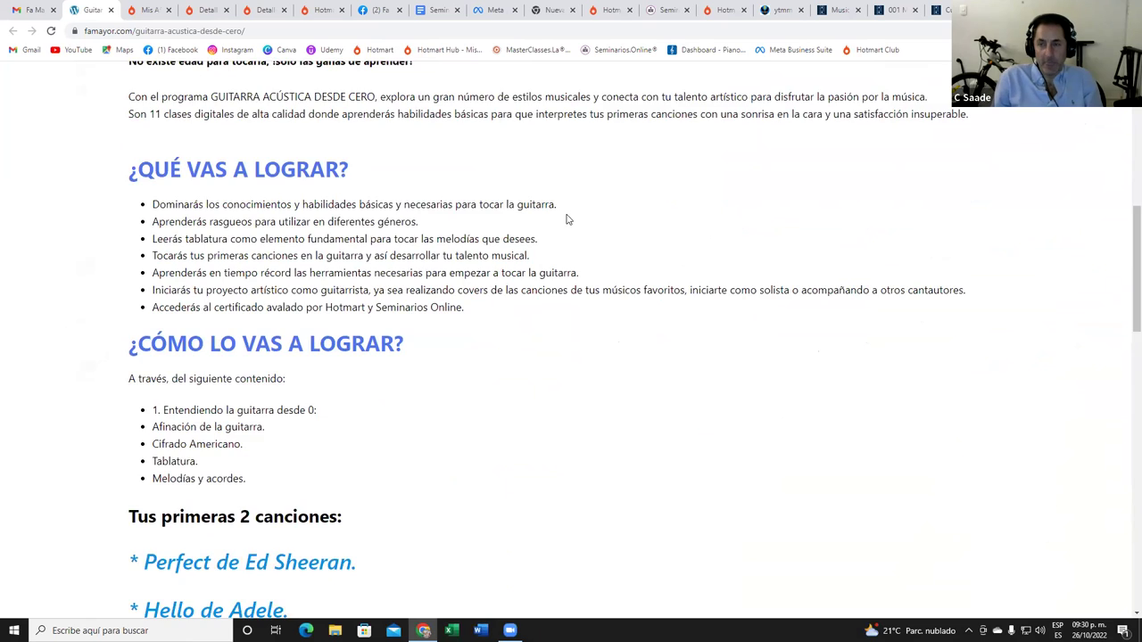
pyautogui.scroll(-12, 566, 219)
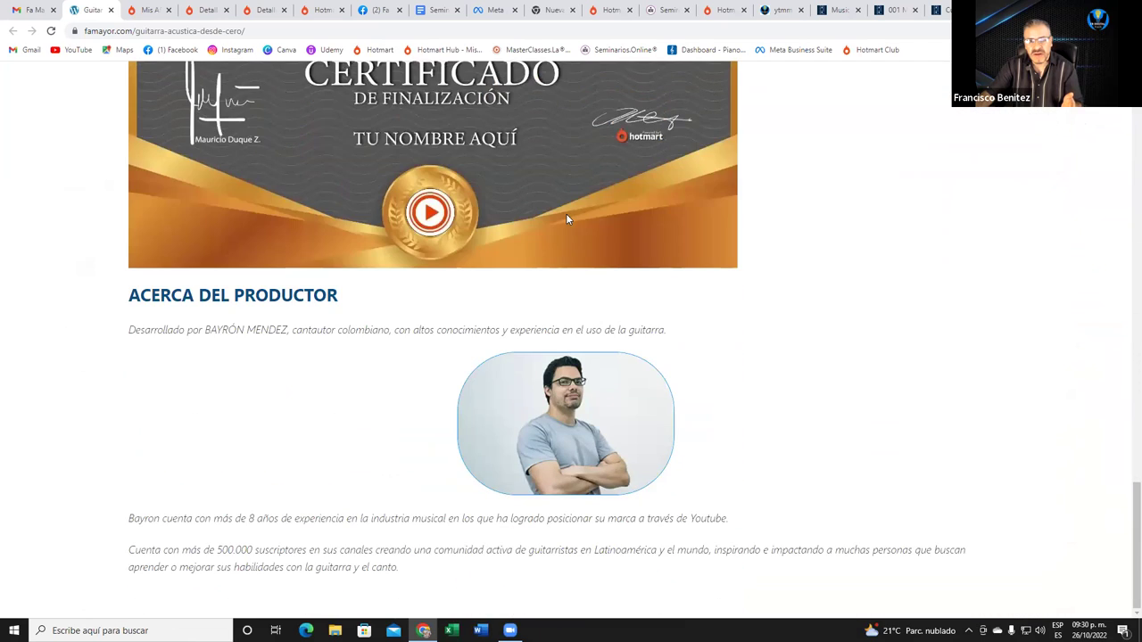
pyautogui.click(948, 15)
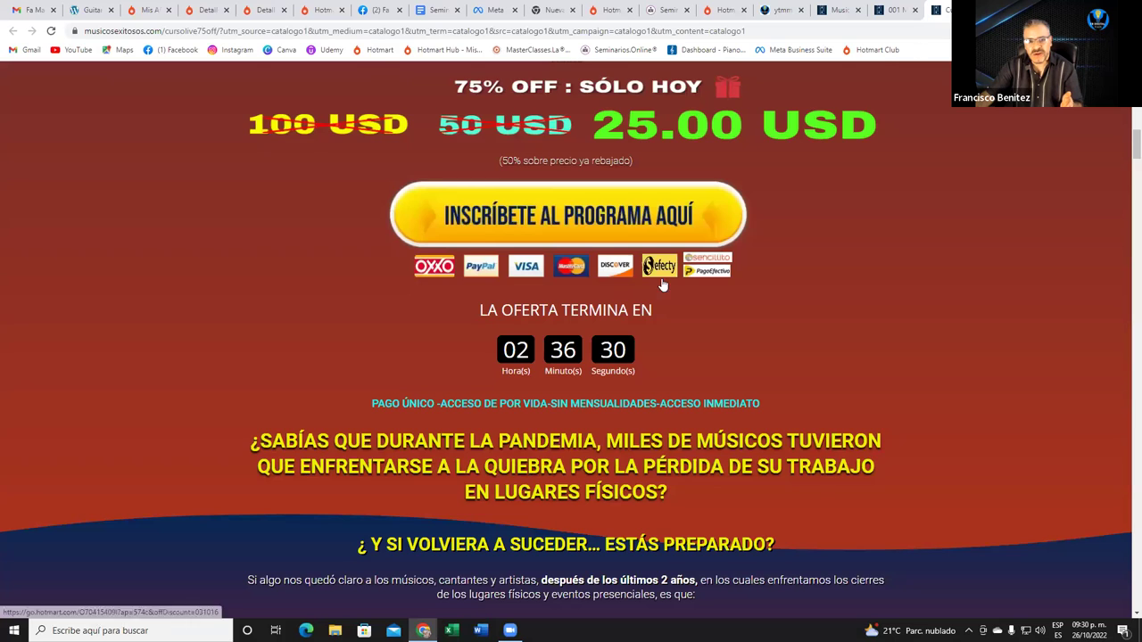
# Read the sales page down to the '¿Sabías que…' pandemic section, then open the famayor.com guitar course page.
pyautogui.scroll(5, 654, 285)
pyautogui.scroll(4, 654, 291)
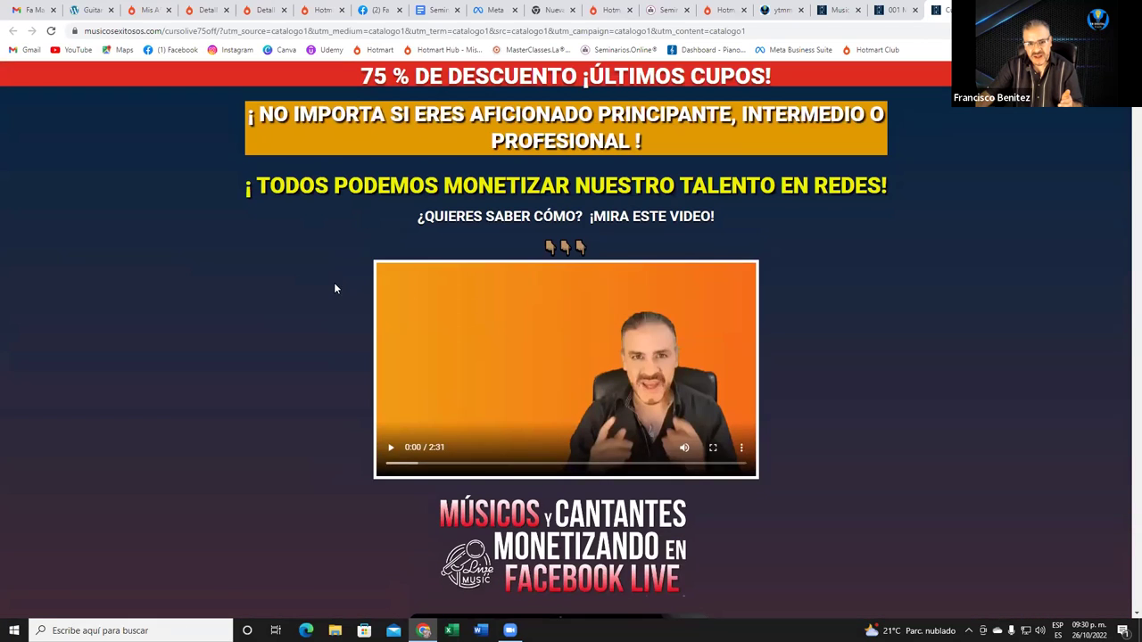
pyautogui.scroll(-6, 626, 357)
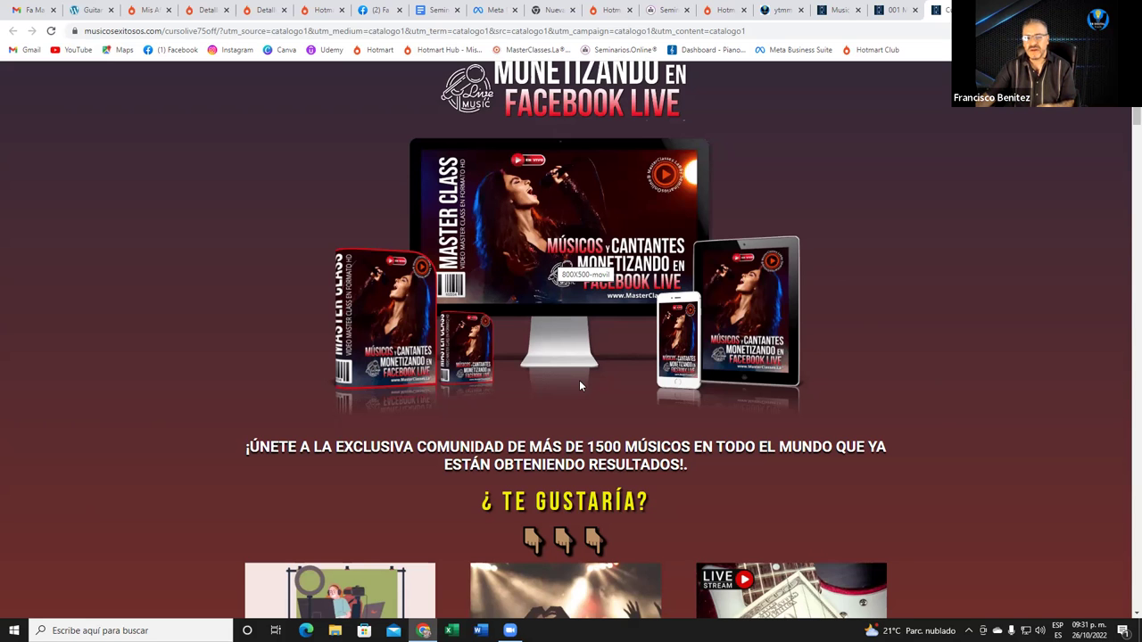
pyautogui.scroll(-6, 579, 380)
pyautogui.scroll(-5, 579, 386)
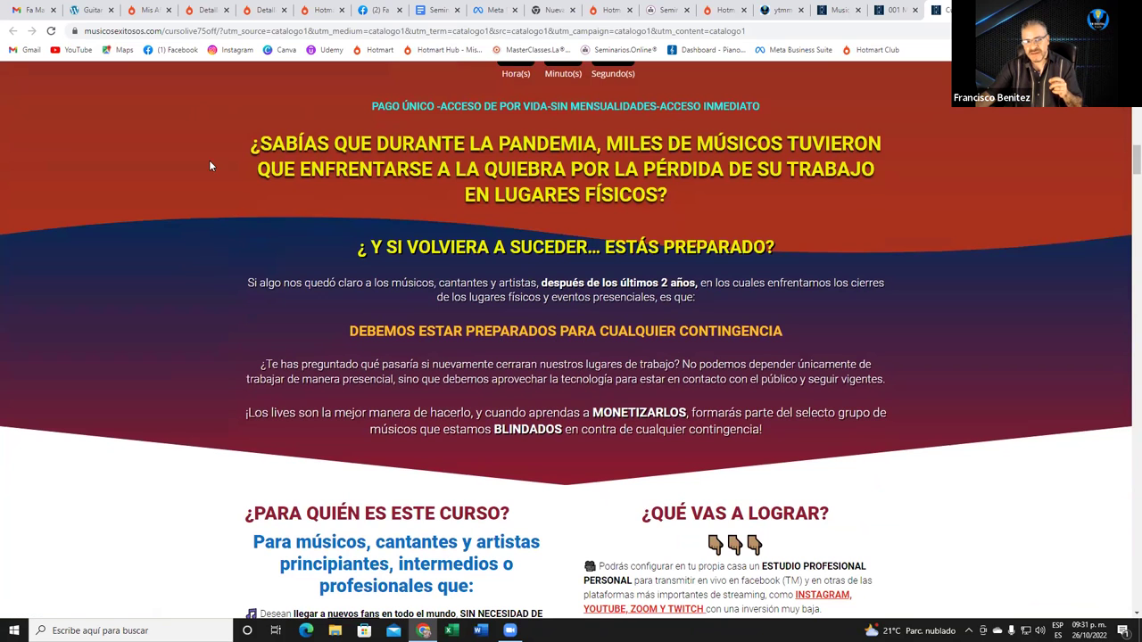
pyautogui.click(92, 10)
# Review the guitar course intro and '¿QUÉ VAS A LOGRAR?' list, then compare with the musicosexitosos.com sales page.
pyautogui.scroll(18, 532, 403)
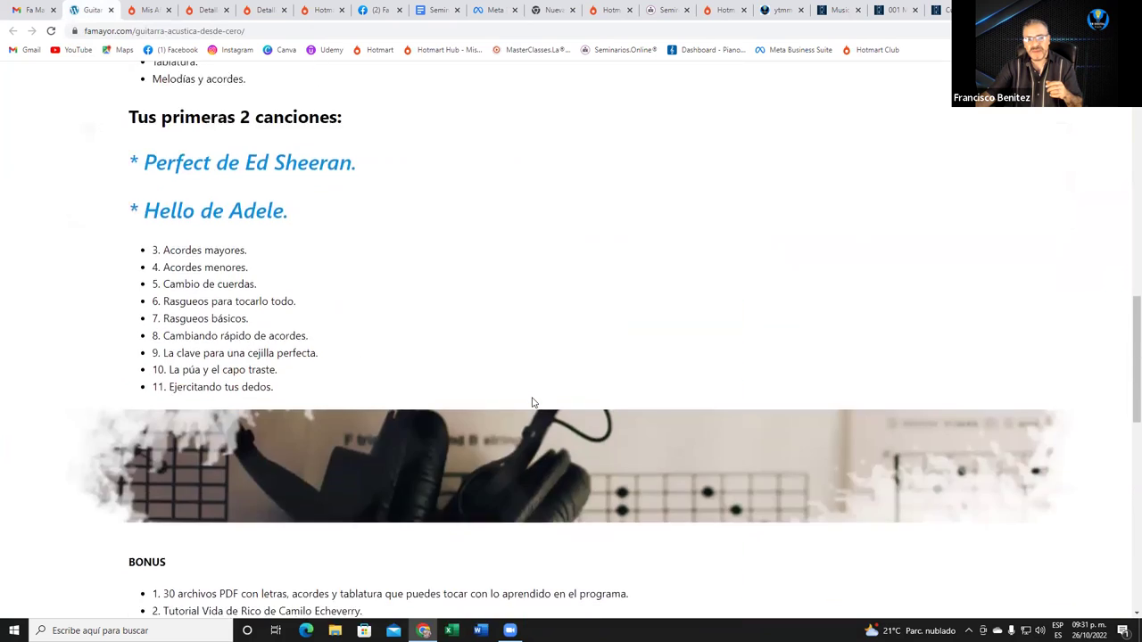
pyautogui.scroll(2, 532, 402)
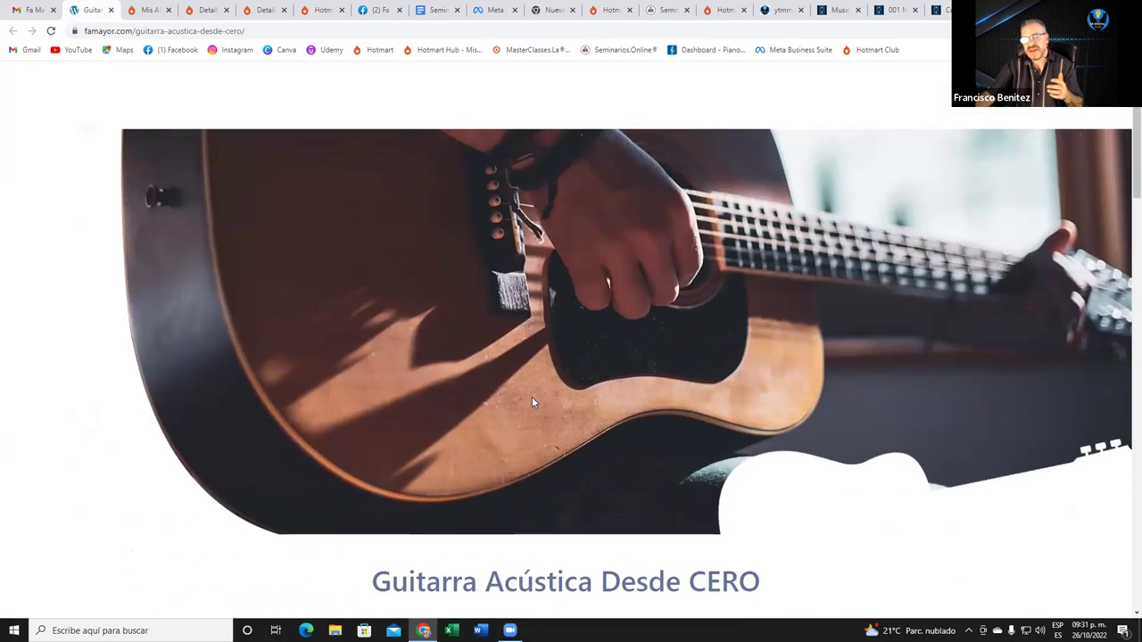
pyautogui.scroll(-3, 532, 397)
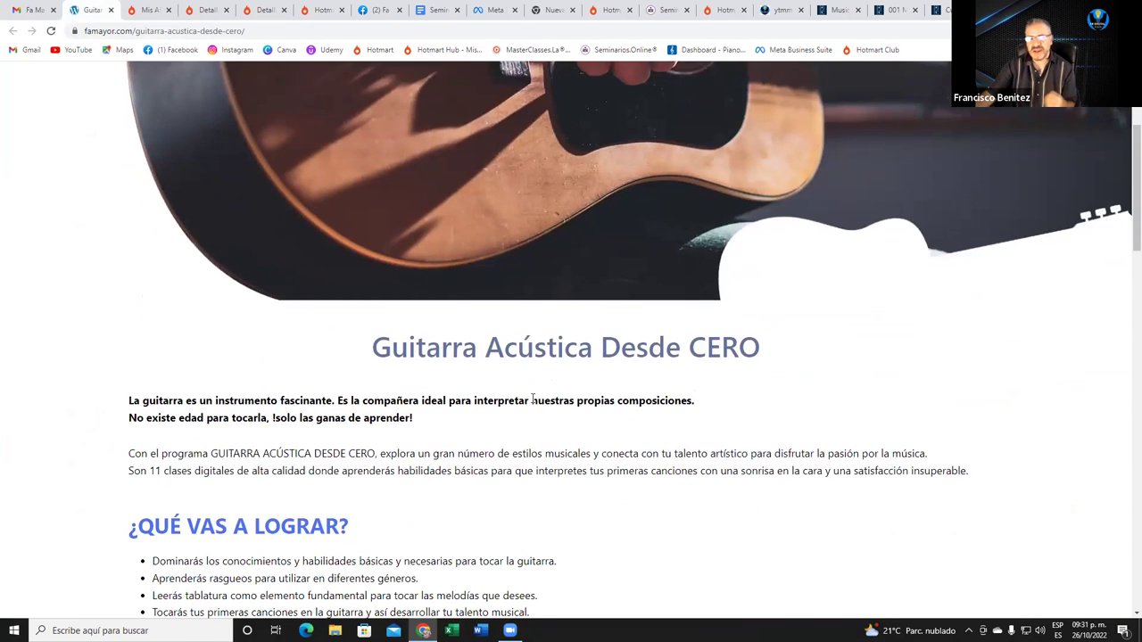
pyautogui.scroll(-5, 532, 399)
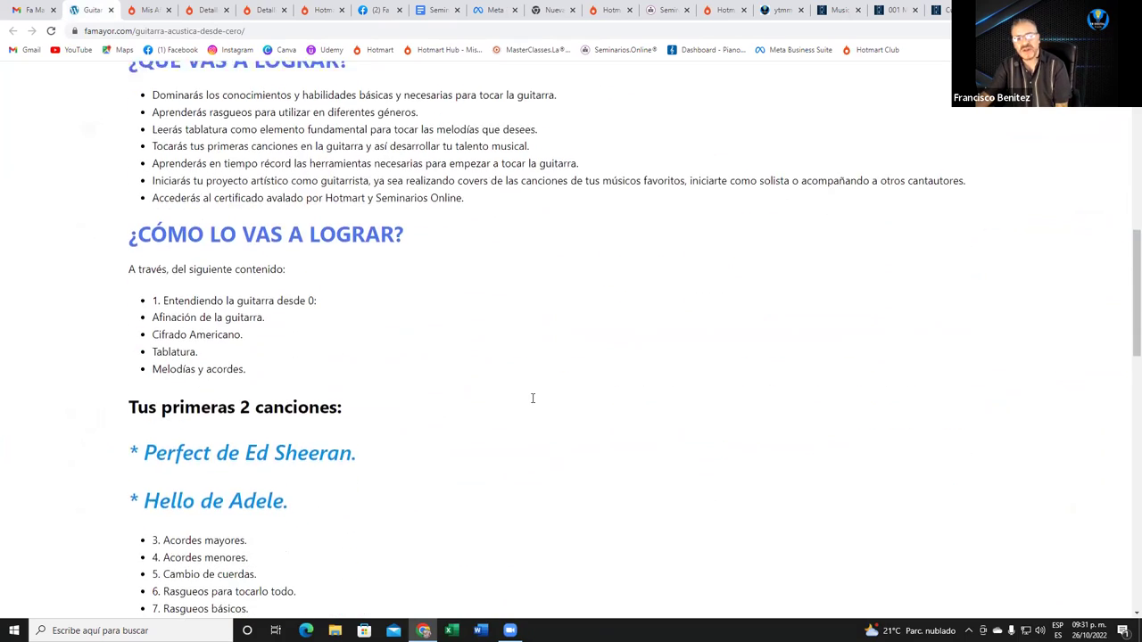
pyautogui.scroll(-1, 531, 402)
pyautogui.scroll(3, 531, 402)
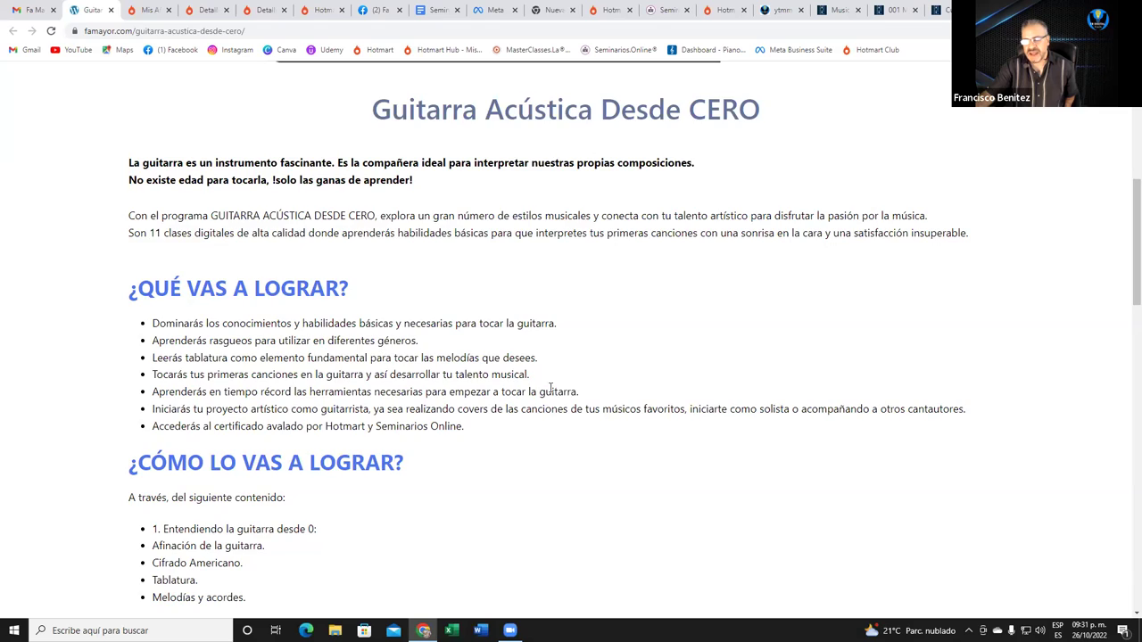
pyautogui.scroll(5, 592, 461)
pyautogui.scroll(-5, 604, 386)
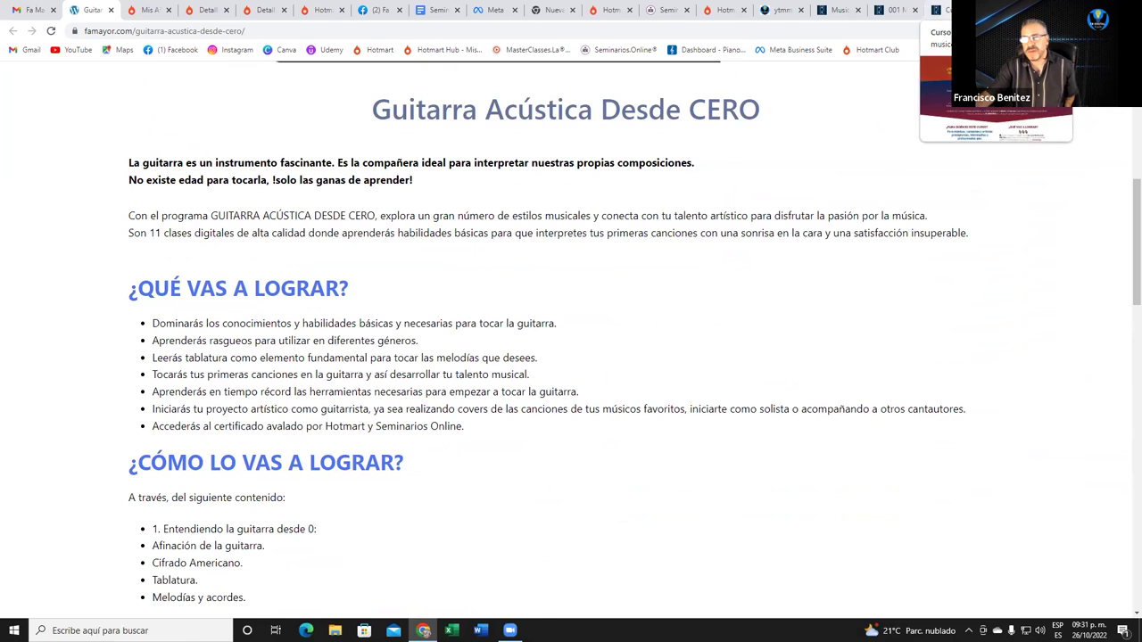
pyautogui.click(941, 10)
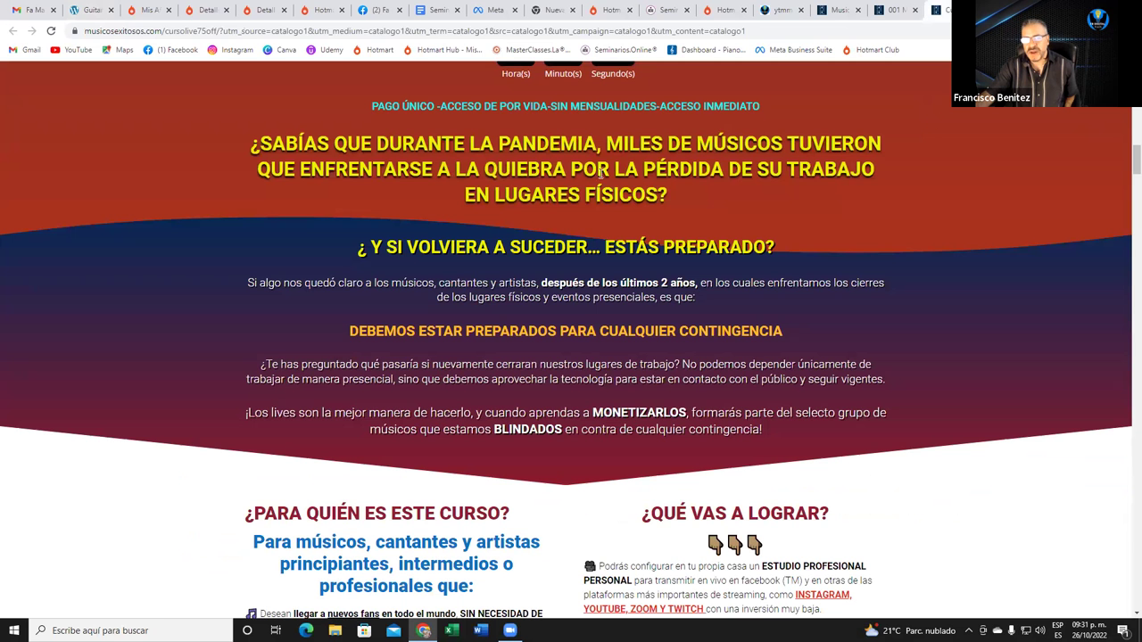
# Read the sales page's '¿Para quién es este curso?' section, then switch back to Guitarra Acústica Desde CERO.
pyautogui.scroll(-4, 488, 191)
pyautogui.scroll(-2, 522, 239)
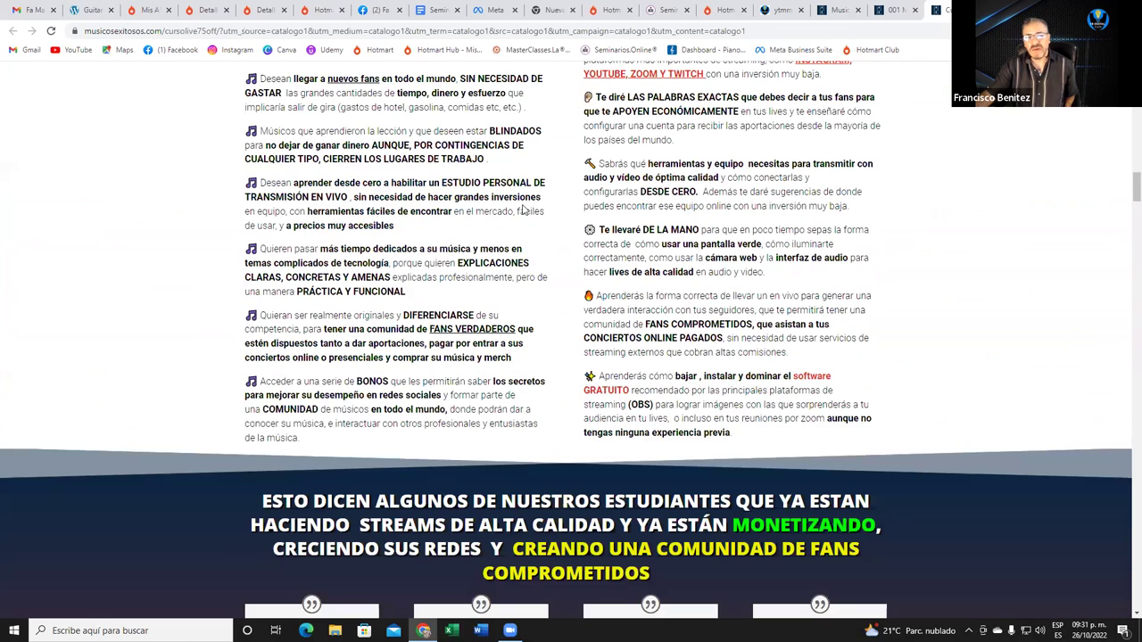
pyautogui.click(98, 13)
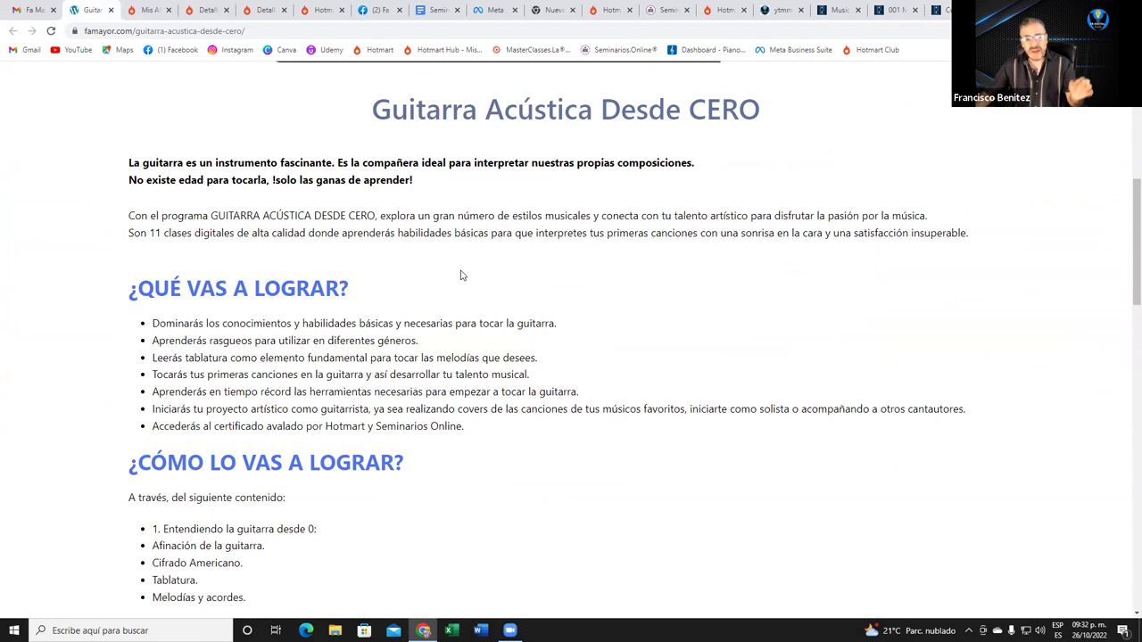
pyautogui.scroll(-3, 369, 308)
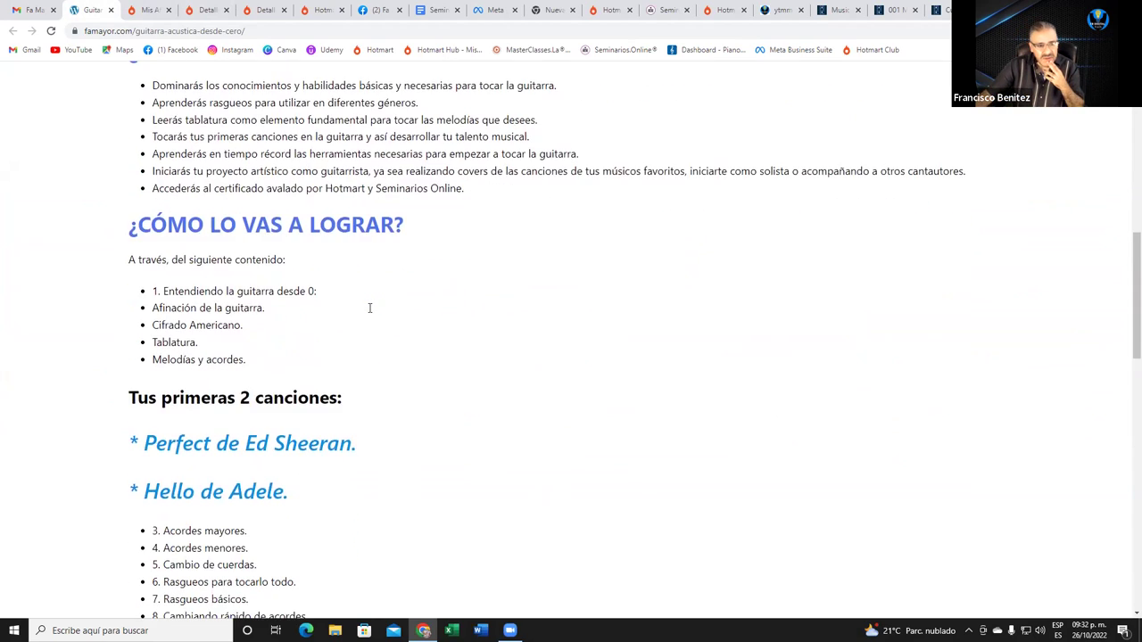
pyautogui.scroll(3, 370, 308)
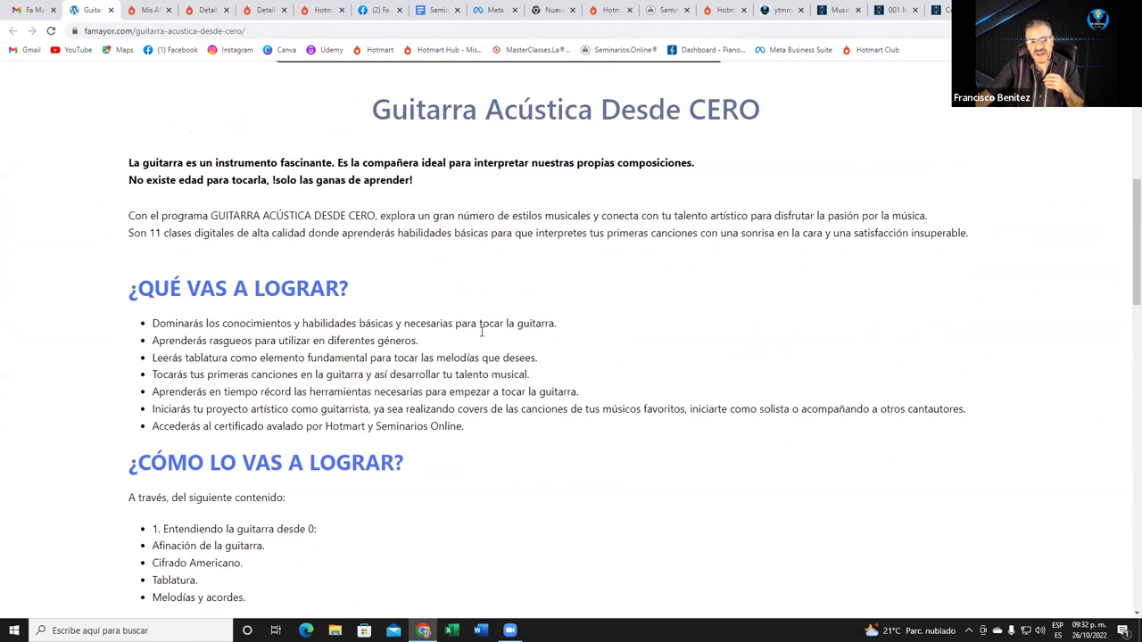
pyautogui.scroll(-4, 506, 366)
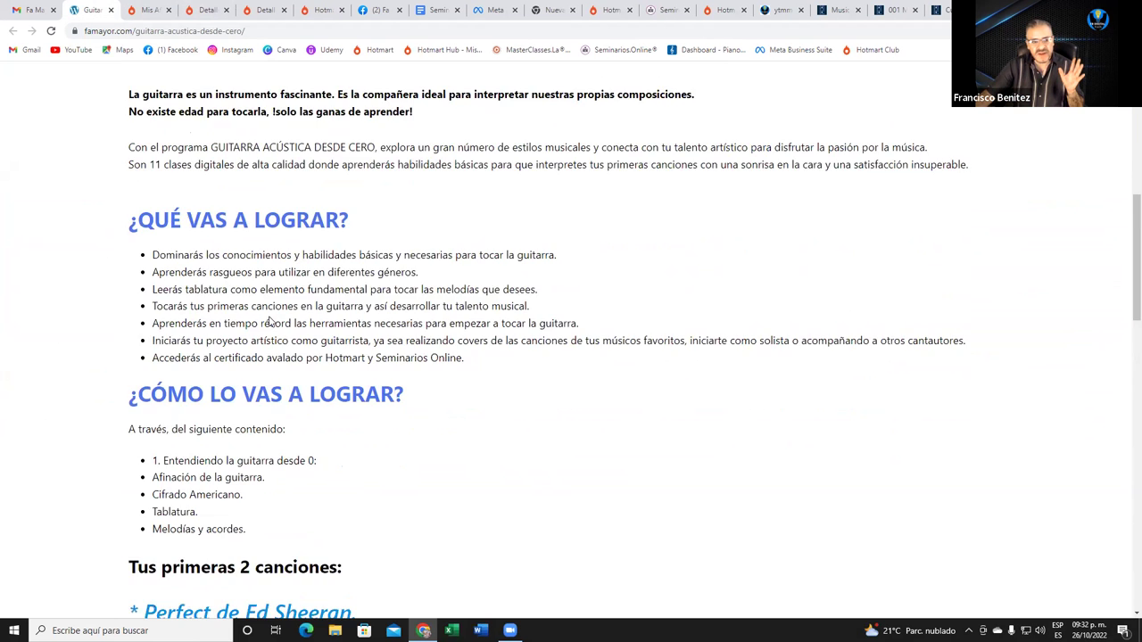
pyautogui.scroll(5, 276, 382)
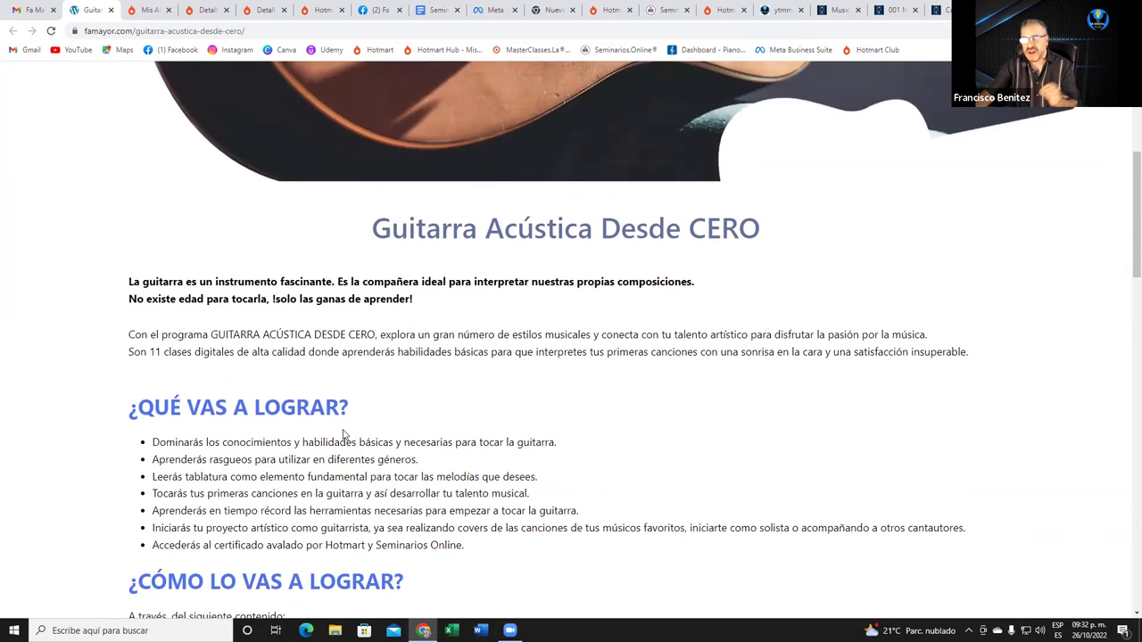
pyautogui.scroll(-1, 346, 433)
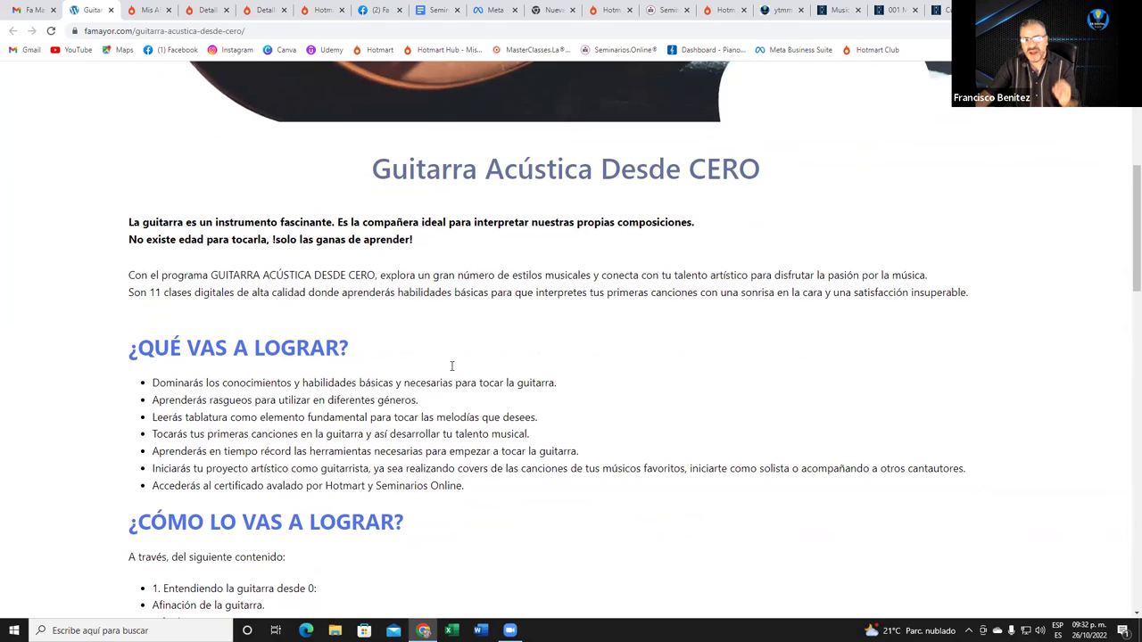
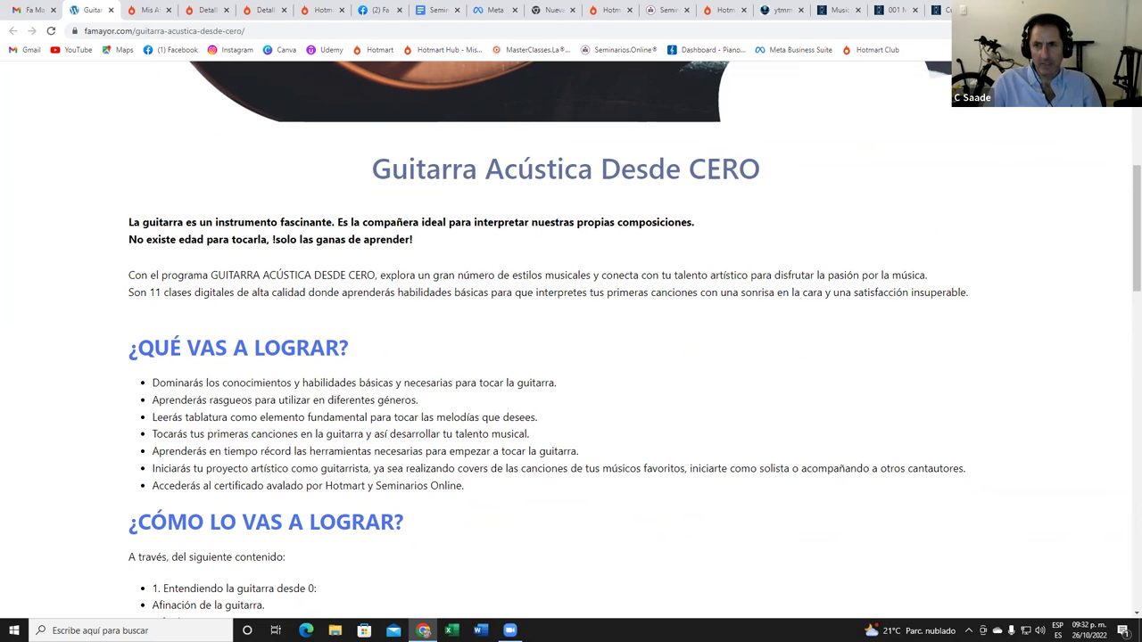
# In a new tab, load mateopianista.com/aprendeatocarpianorapidoyfacil50off.
pyautogui.hotkey('ctrl', 't')
pyautogui.click(869, 32)
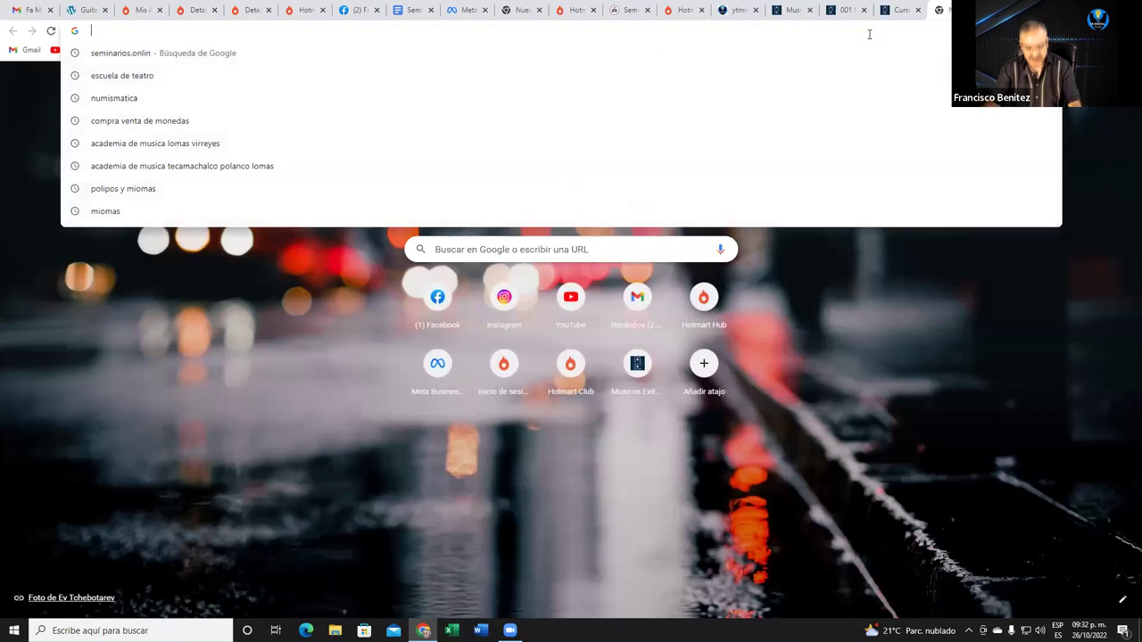
pyautogui.write('apren')
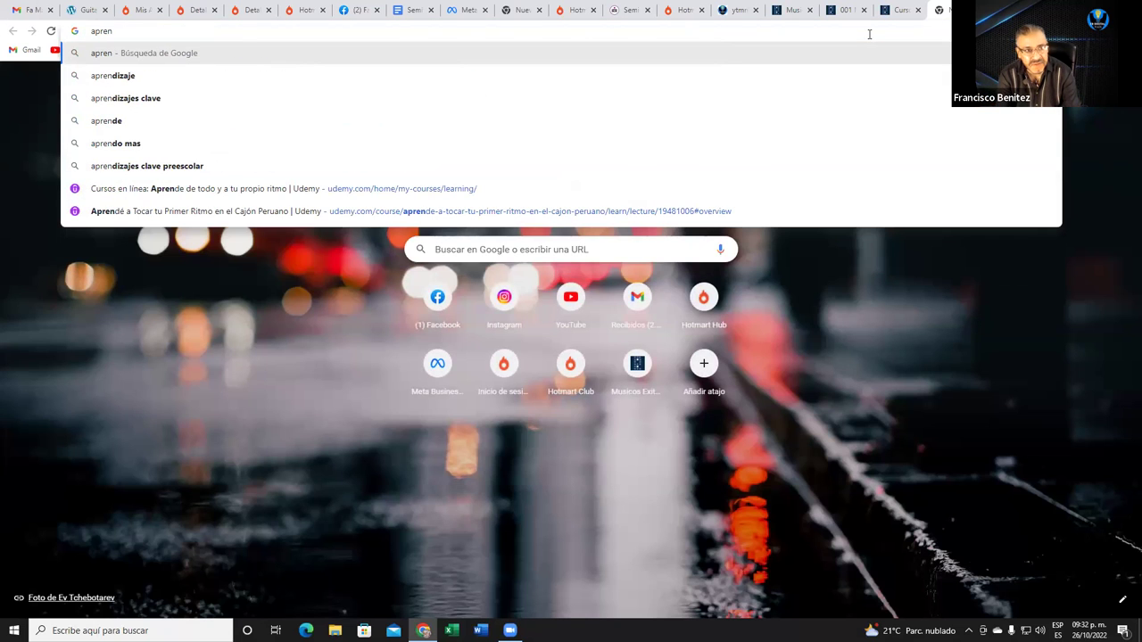
pyautogui.press('BackSpace')
pyautogui.press('BackSpace')
pyautogui.press('BackSpace')
pyautogui.press('BackSpace')
pyautogui.press('BackSpace')
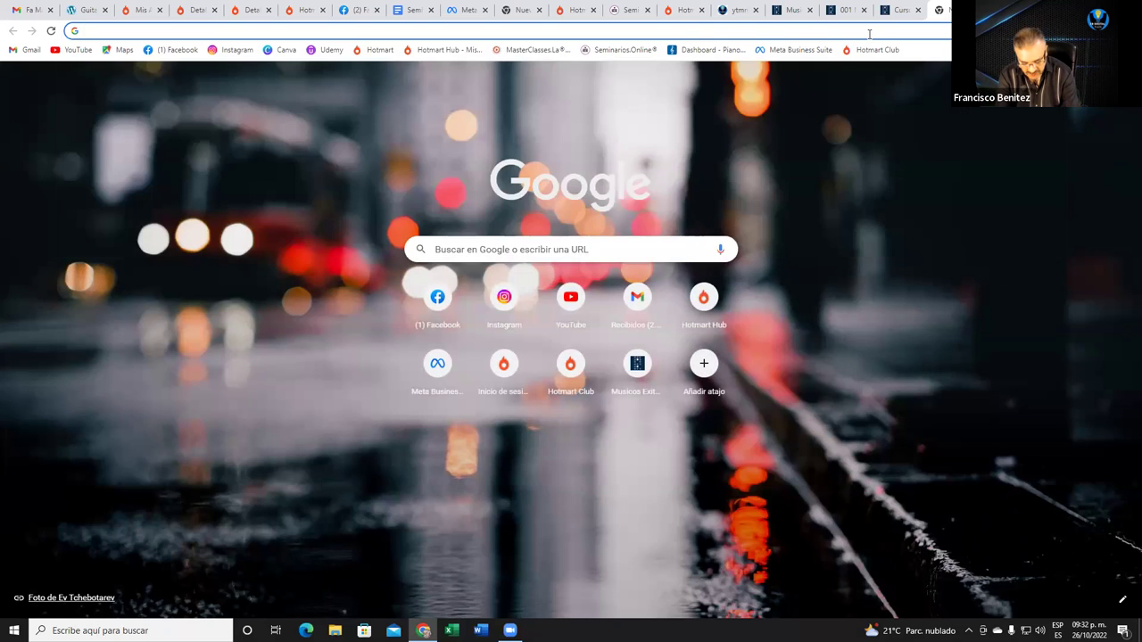
pyautogui.write('mateopianista')
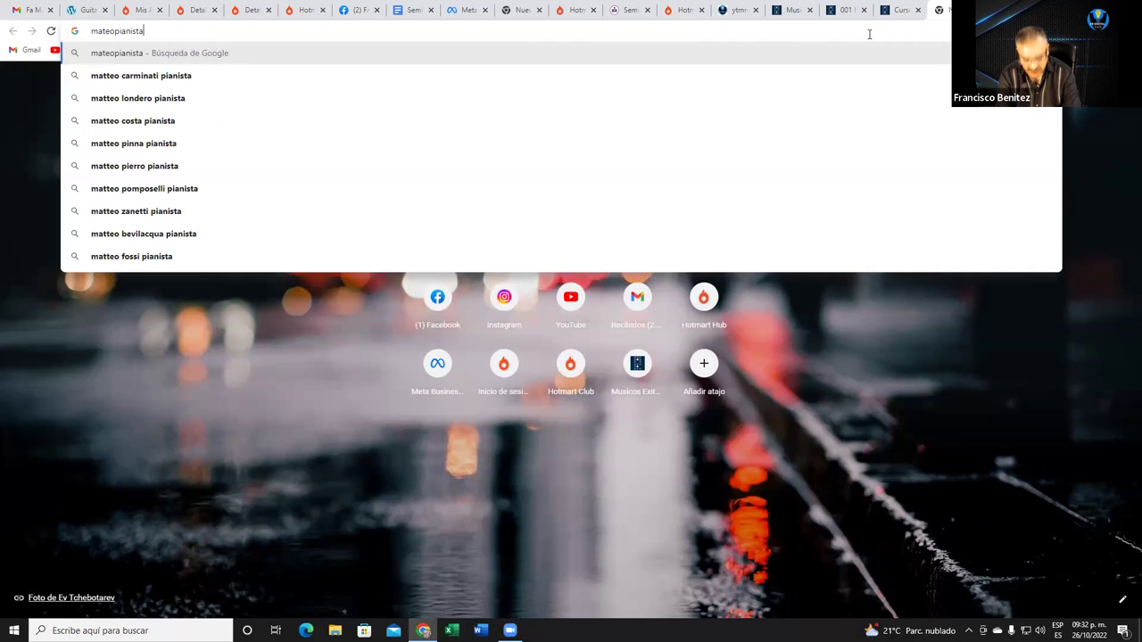
pyautogui.write('.com/')
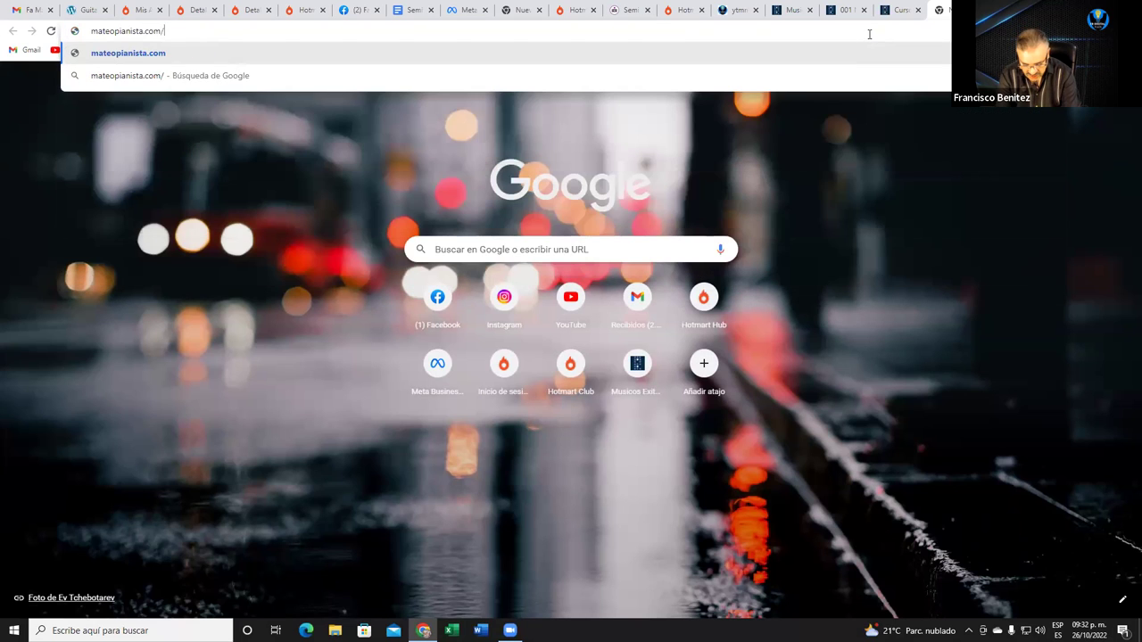
pyautogui.write('aprendeatocarpianorapidoyfacil50off')
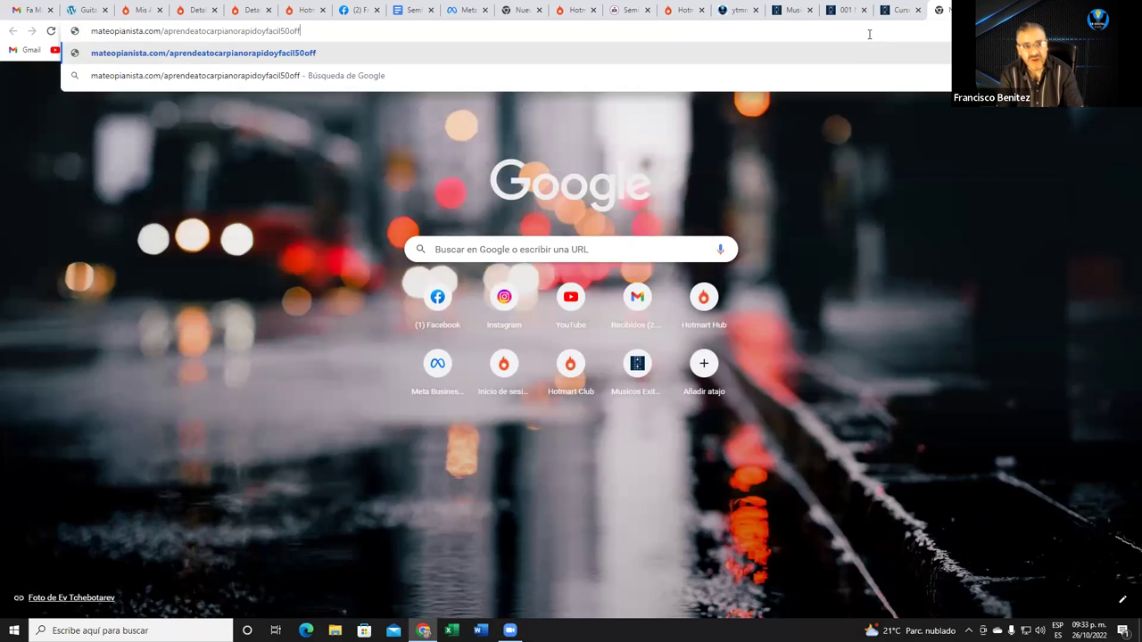
pyautogui.press('Return')
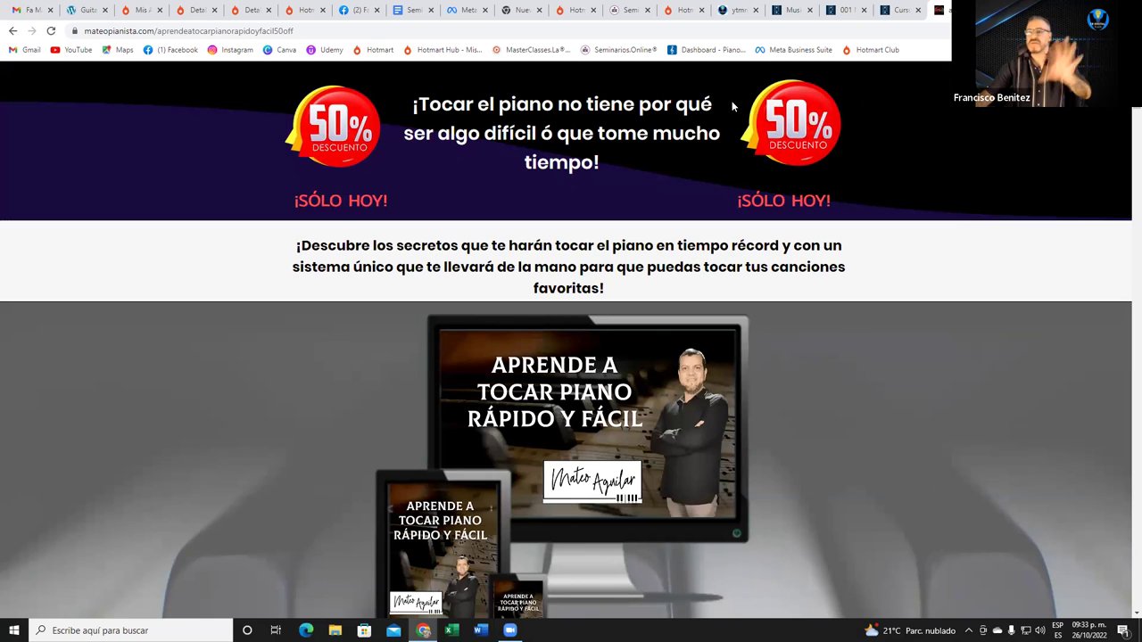
pyautogui.scroll(-1, 607, 132)
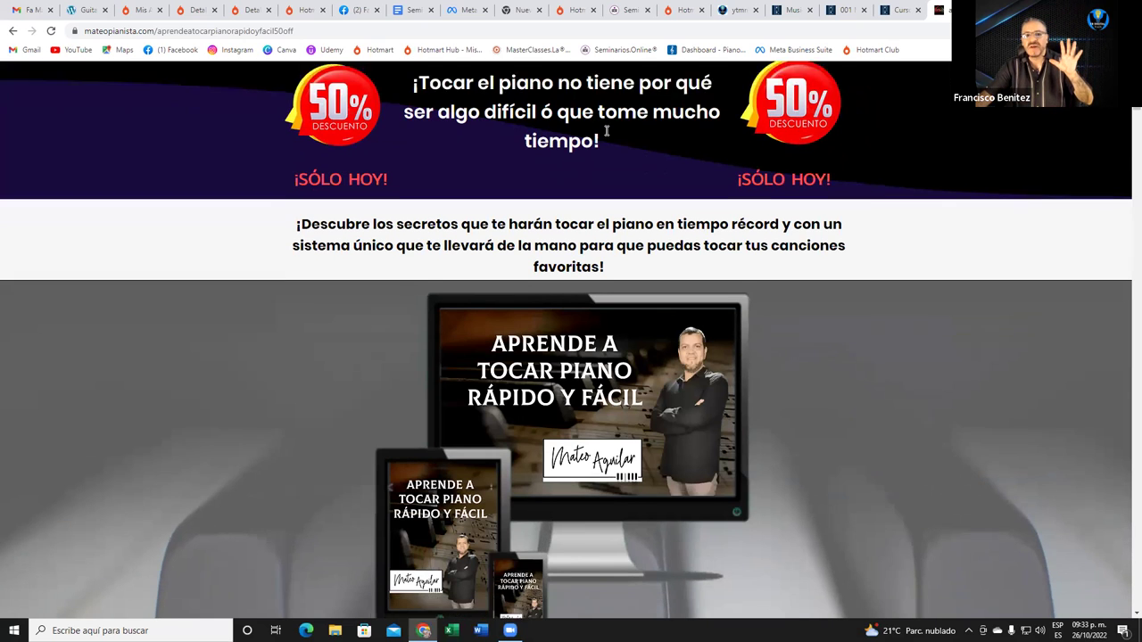
pyautogui.scroll(1, 605, 134)
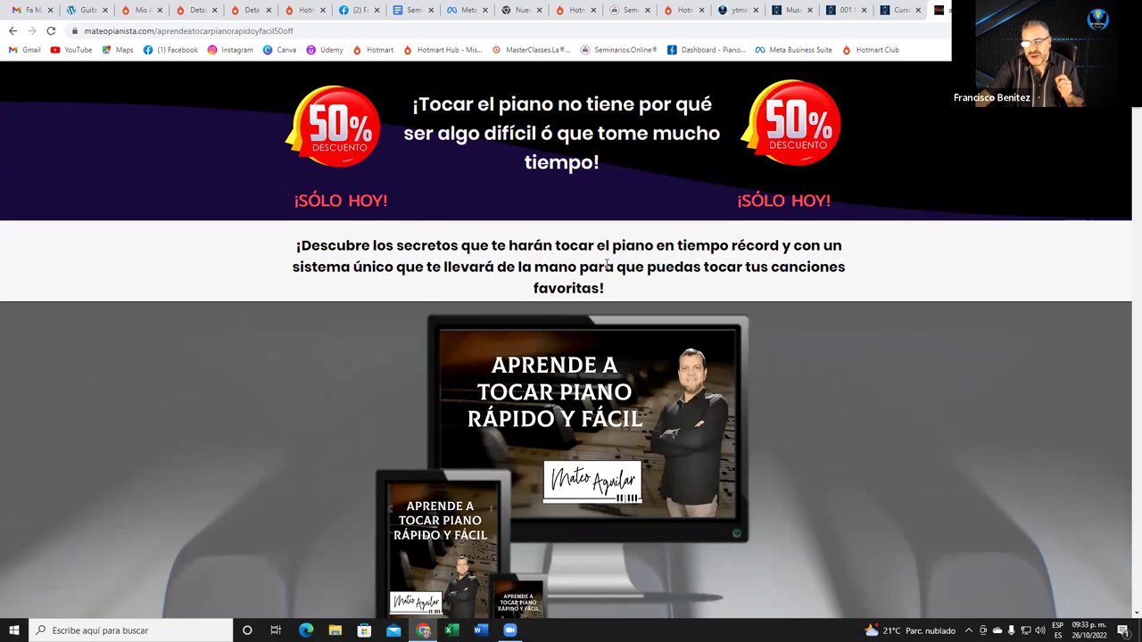
pyautogui.scroll(-1, 605, 266)
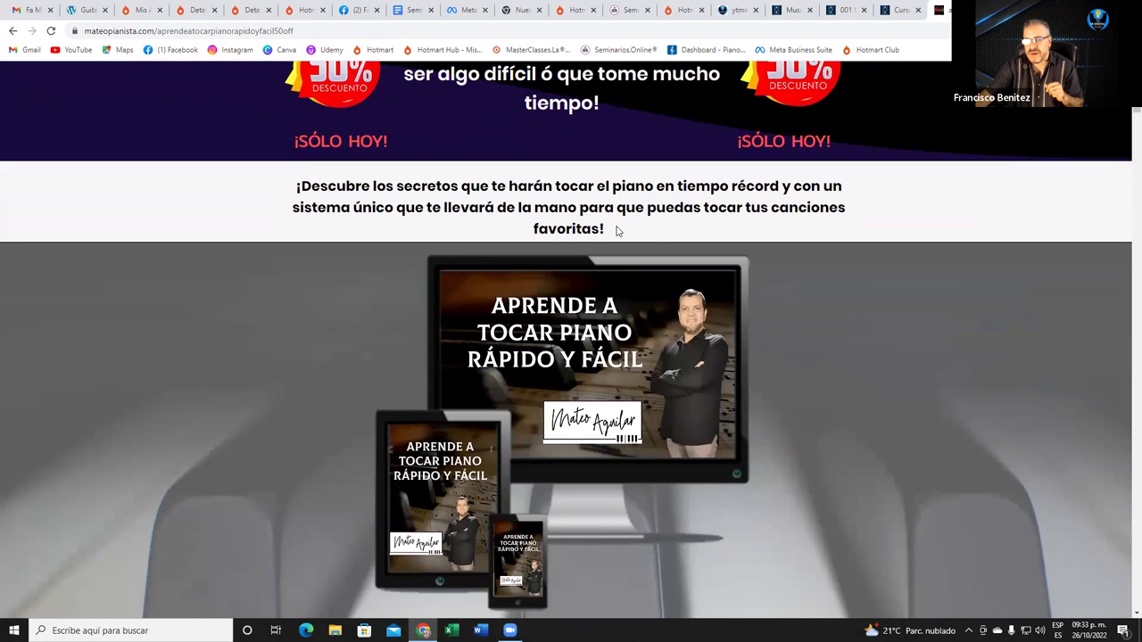
pyautogui.scroll(-3, 616, 231)
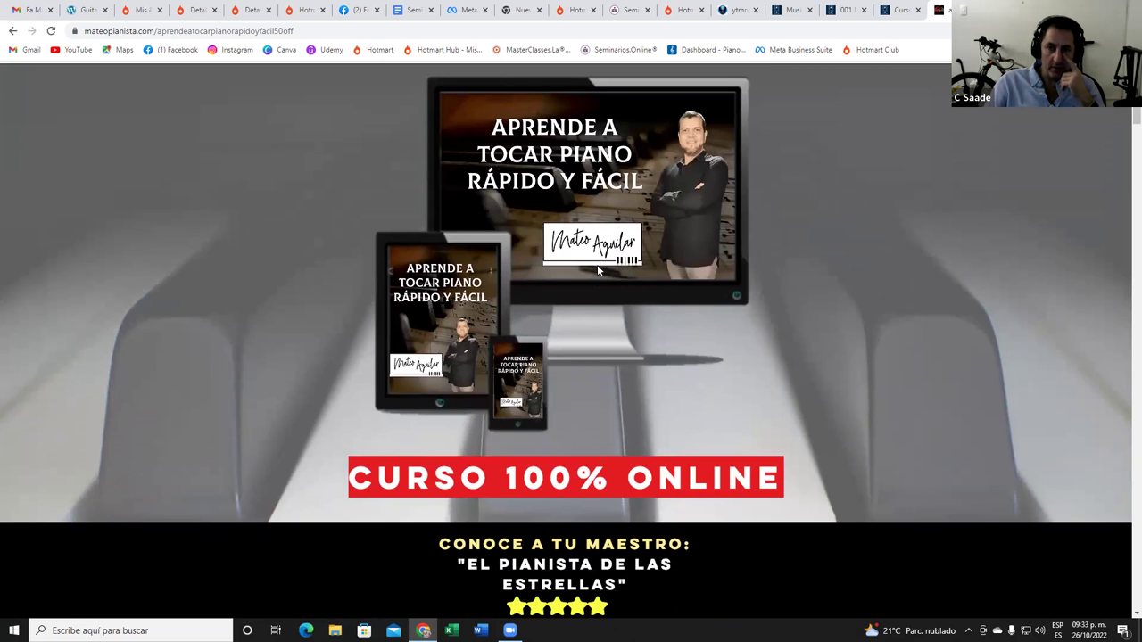
pyautogui.scroll(-1, 598, 267)
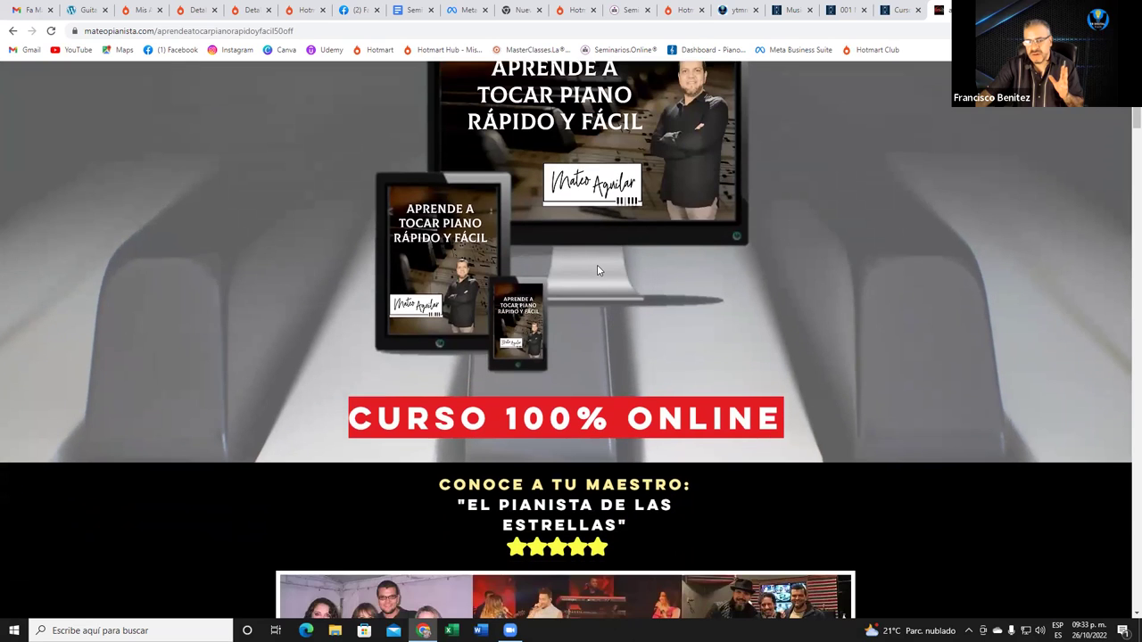
pyautogui.scroll(2, 598, 268)
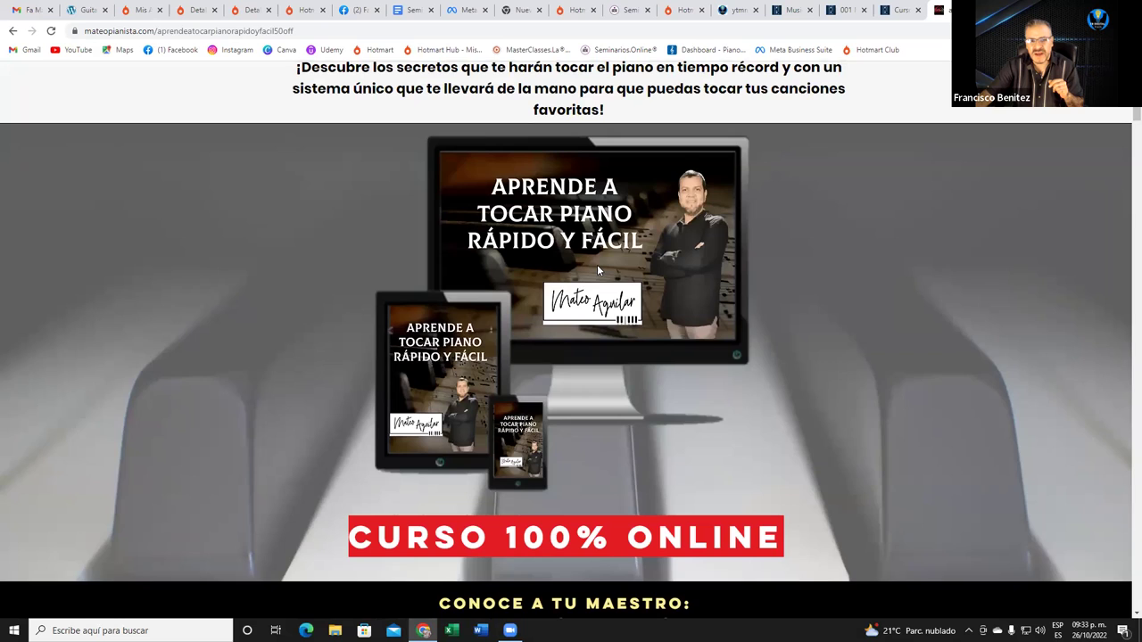
pyautogui.scroll(-3, 597, 264)
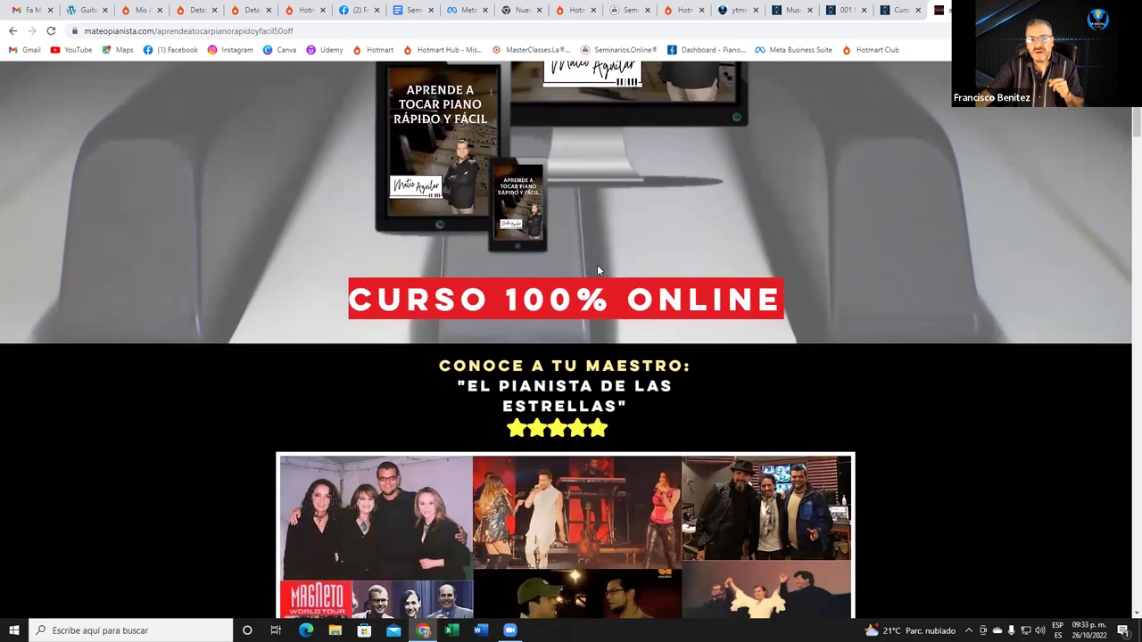
pyautogui.scroll(-1, 597, 264)
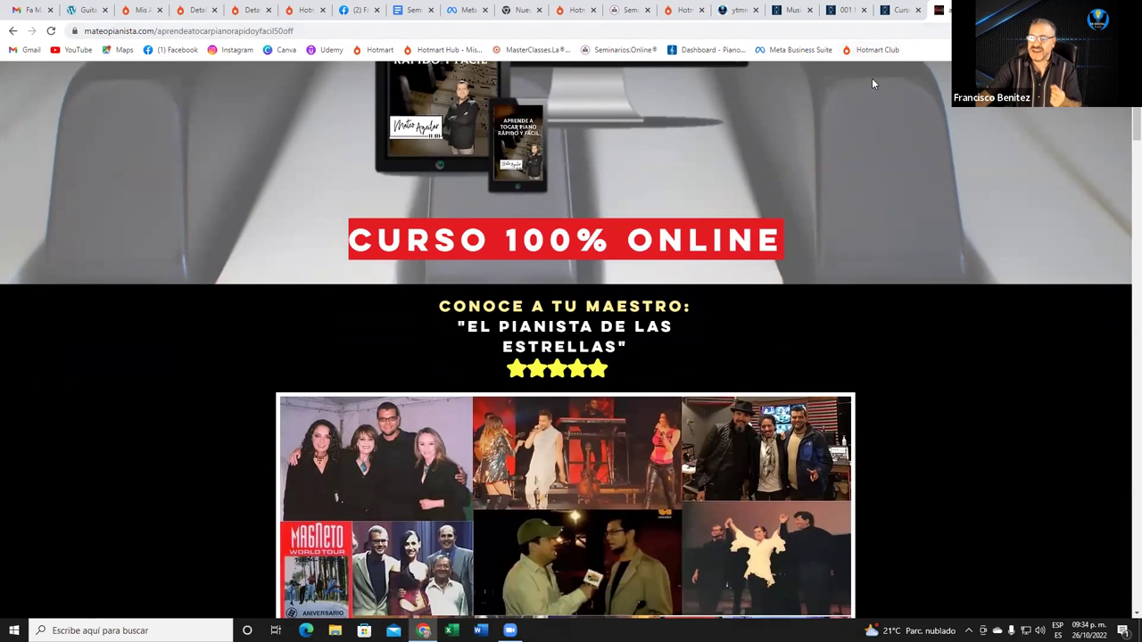
pyautogui.click(87, 10)
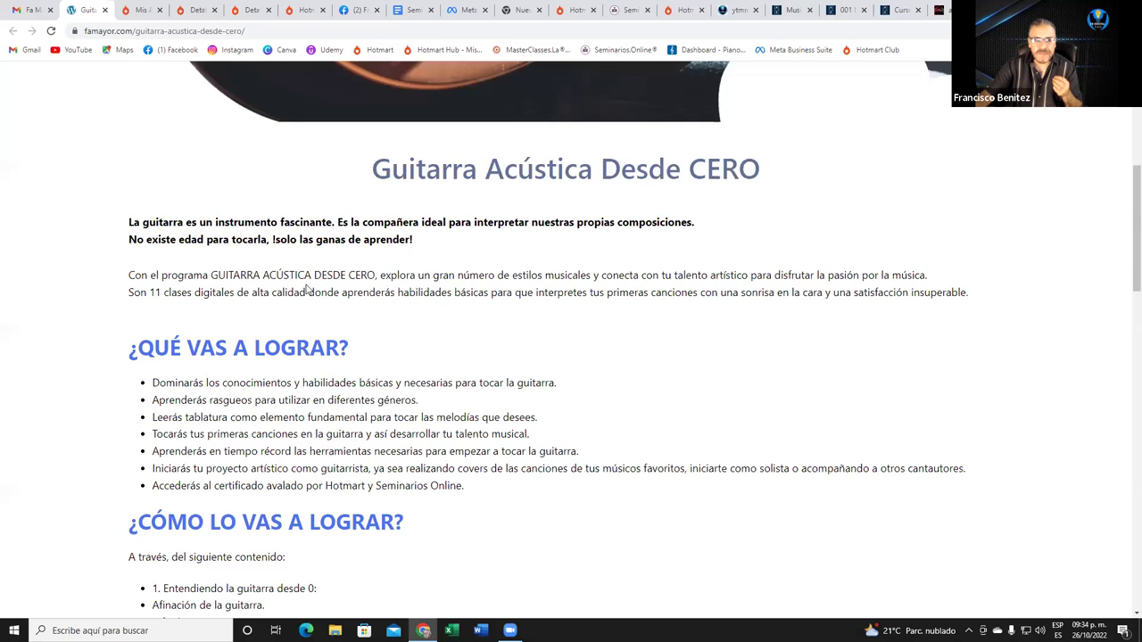
pyautogui.scroll(2, 625, 192)
pyautogui.scroll(3, 623, 198)
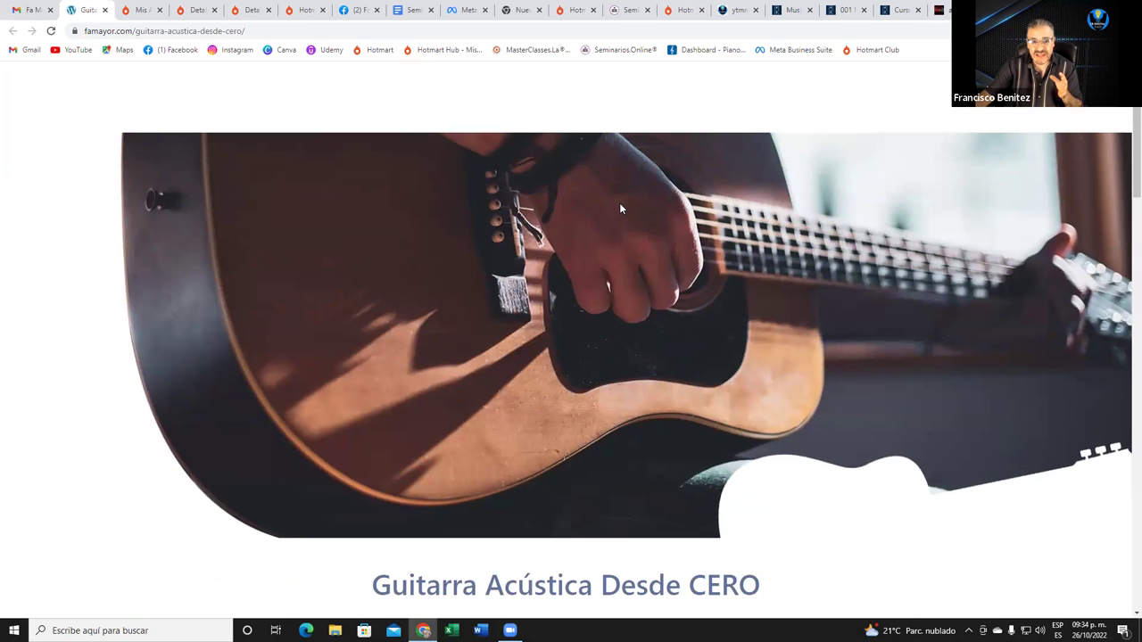
pyautogui.scroll(-3, 611, 120)
pyautogui.scroll(-1, 561, 268)
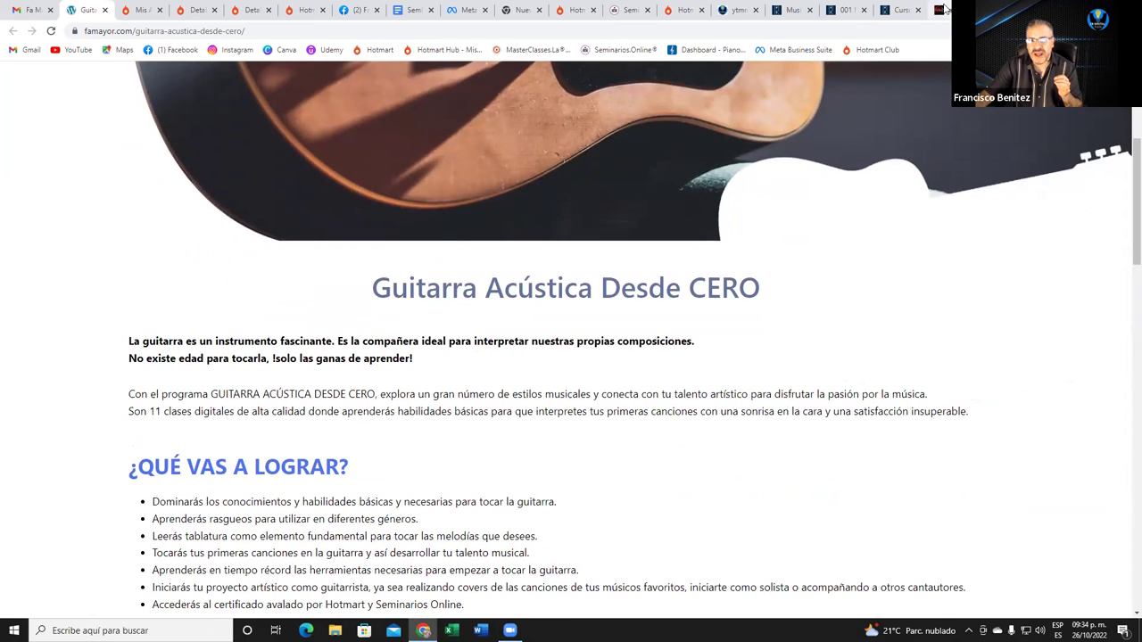
pyautogui.hotkey('ctrl', '9')
pyautogui.scroll(-1, 579, 286)
pyautogui.scroll(-3, 580, 285)
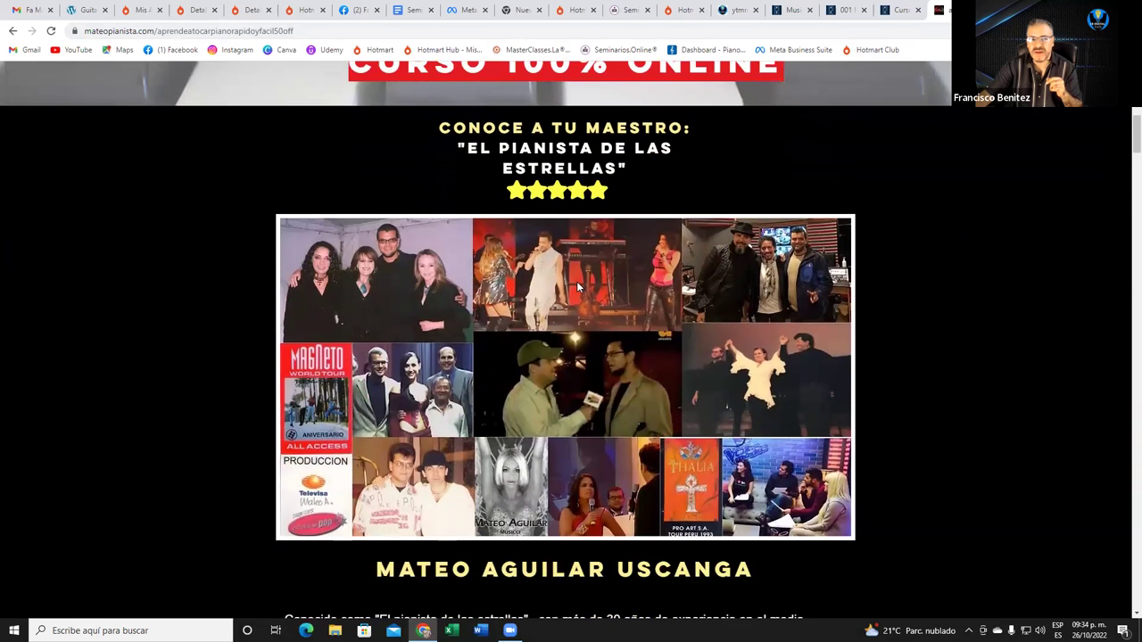
pyautogui.scroll(-1, 587, 281)
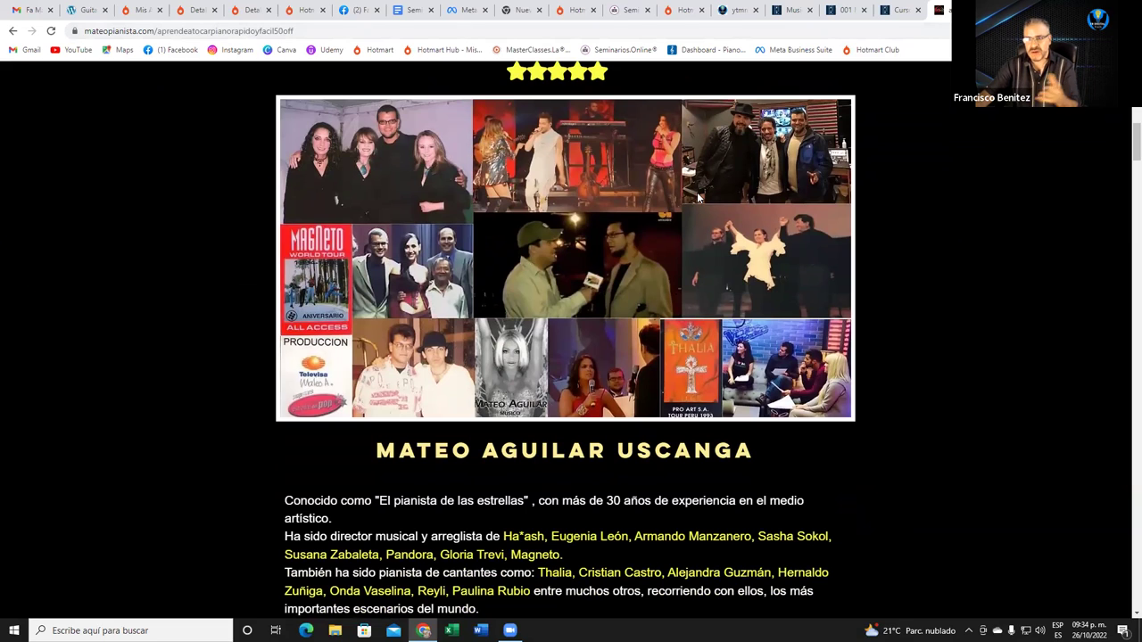
pyautogui.scroll(1, 699, 203)
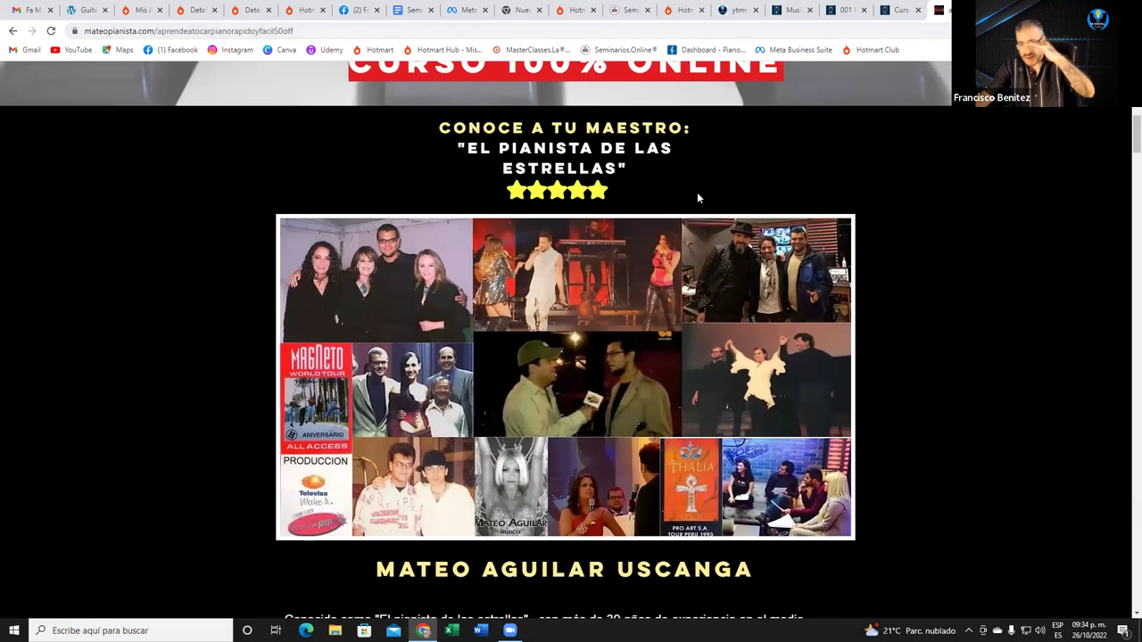
pyautogui.scroll(-1, 697, 197)
pyautogui.scroll(-1, 699, 197)
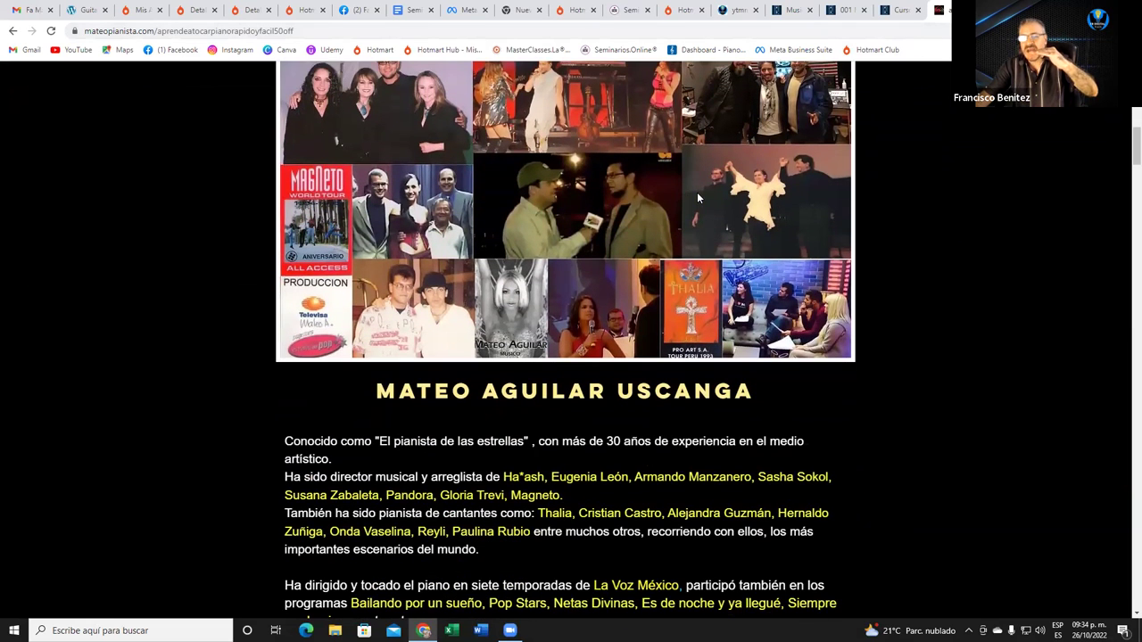
pyautogui.scroll(1, 697, 198)
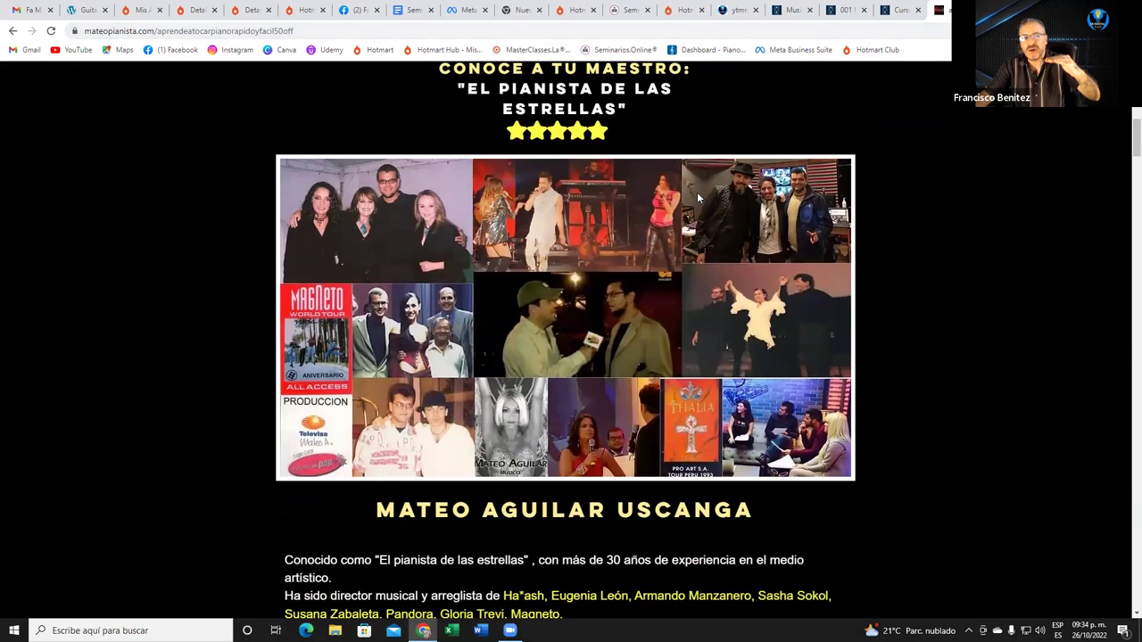
pyautogui.scroll(-3, 601, 323)
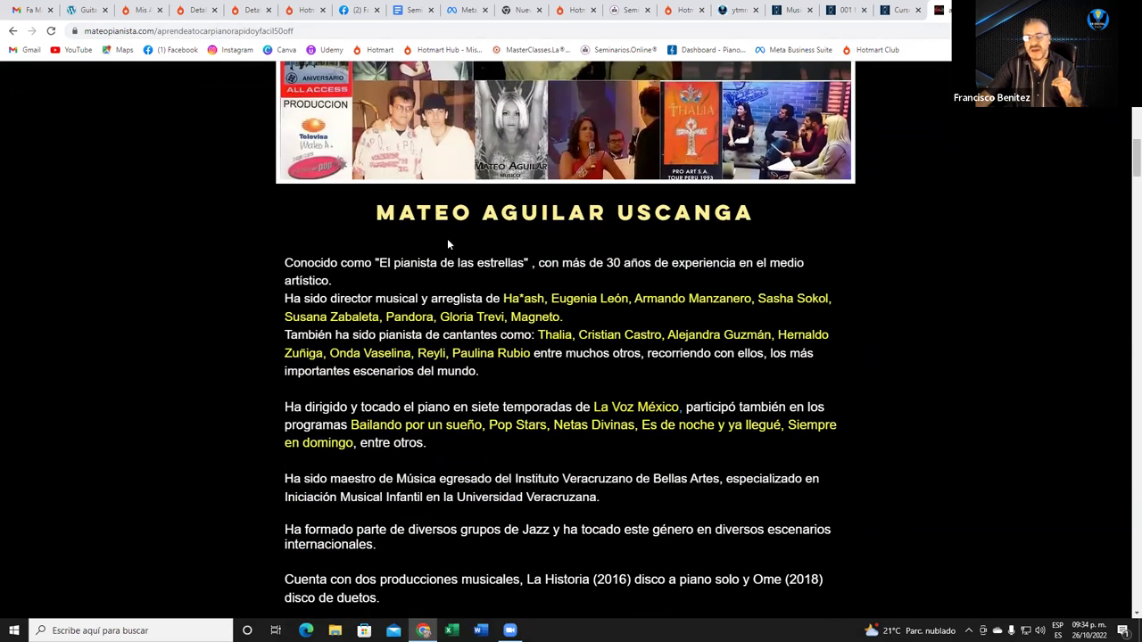
pyautogui.scroll(-2, 447, 244)
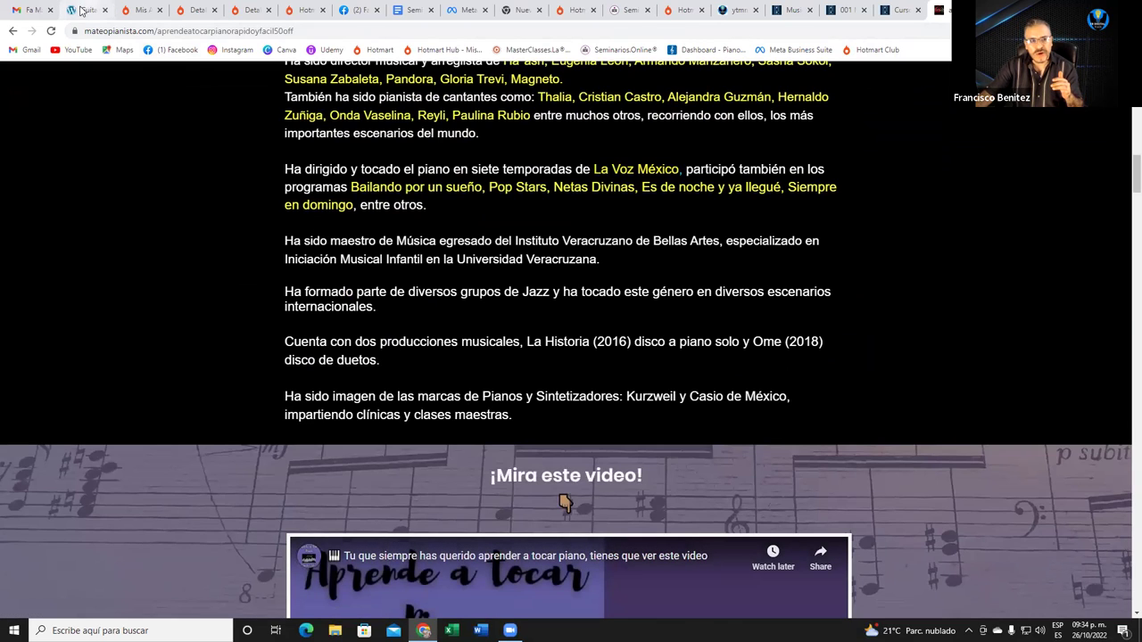
pyautogui.click(84, 11)
pyautogui.scroll(-12, 465, 293)
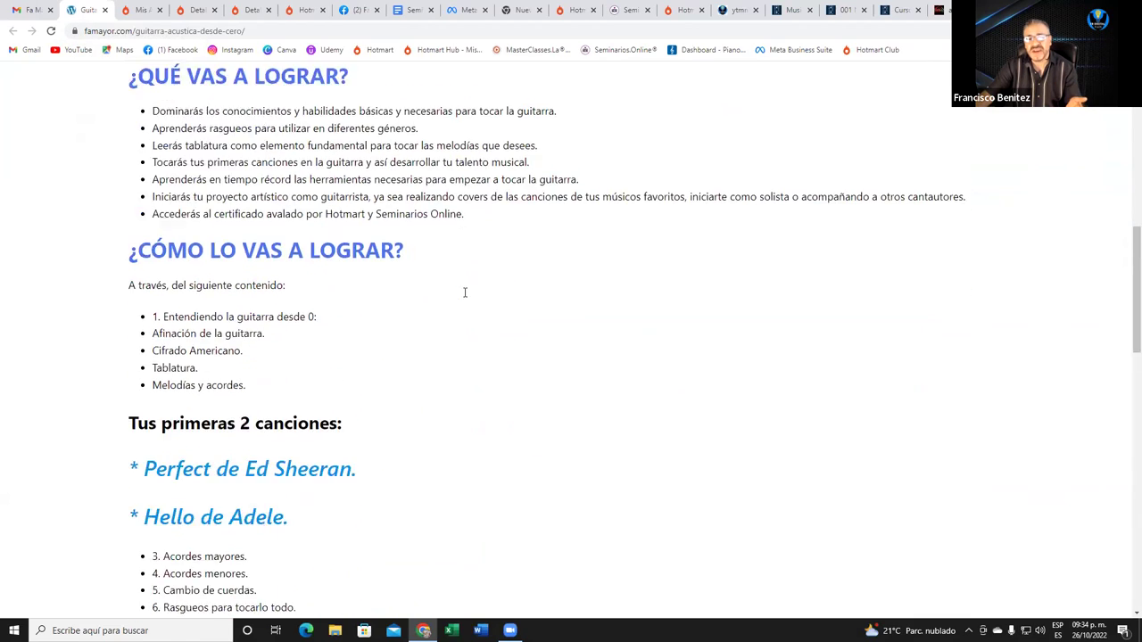
pyautogui.scroll(-3, 465, 293)
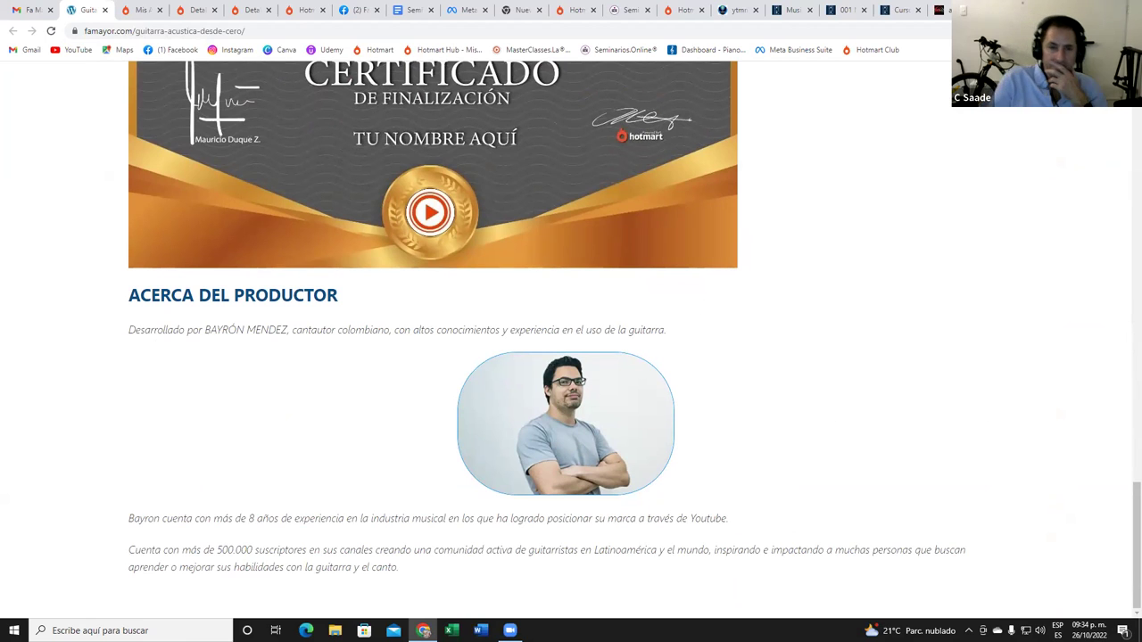
pyautogui.click(939, 10)
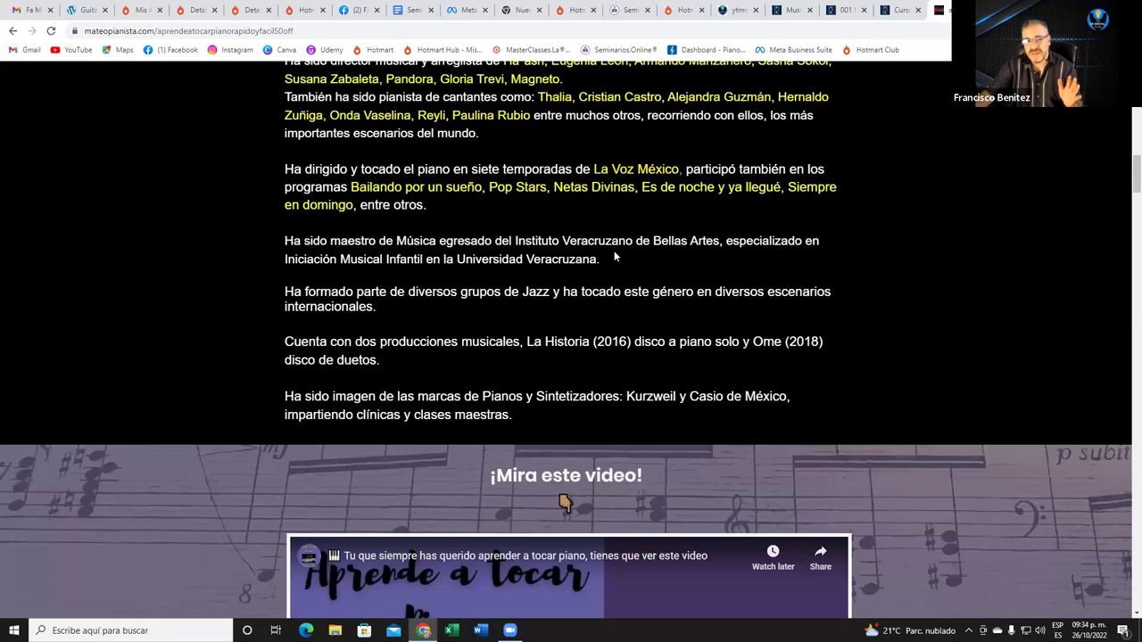
pyautogui.scroll(2, 614, 257)
pyautogui.scroll(-7, 605, 257)
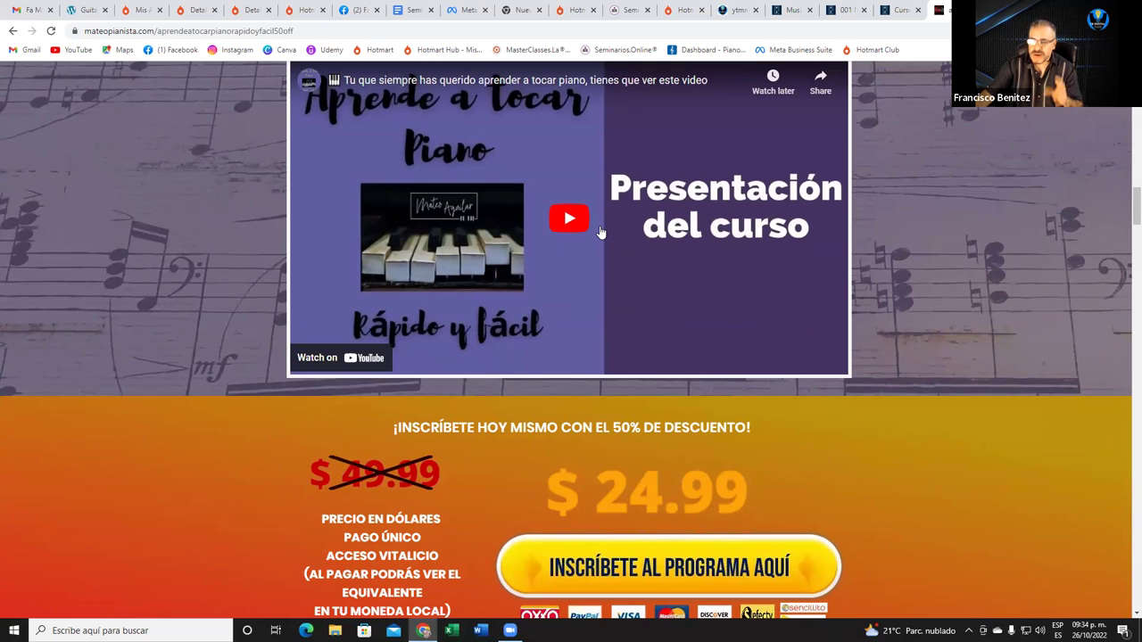
pyautogui.scroll(1, 639, 239)
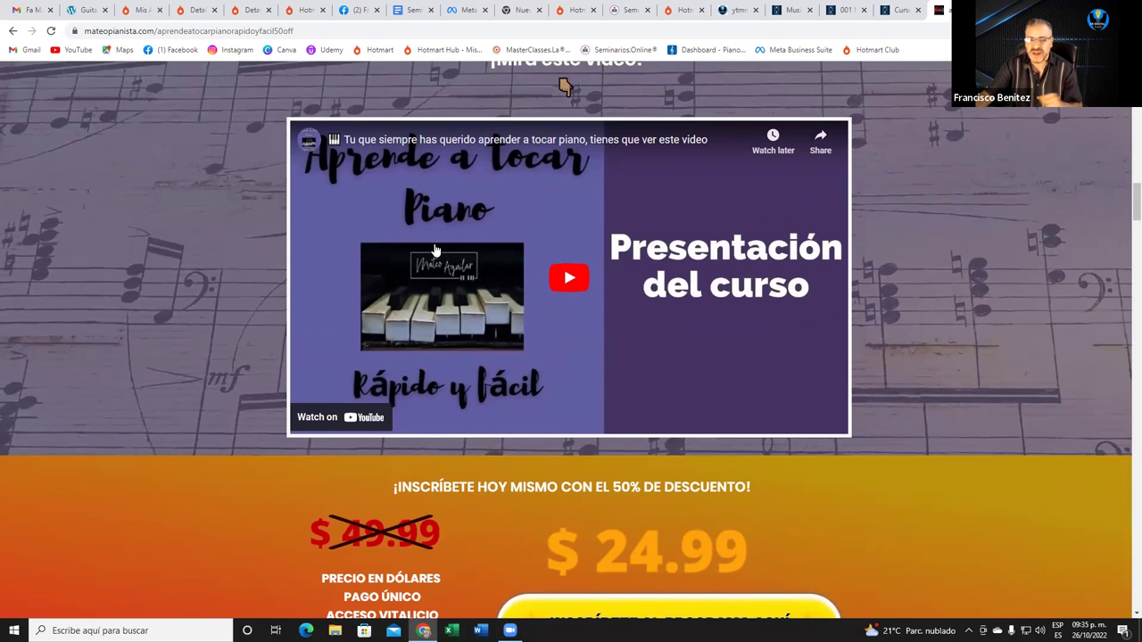
# Return to the piano course sales page and scroll down it.
pyautogui.click(995, 10)
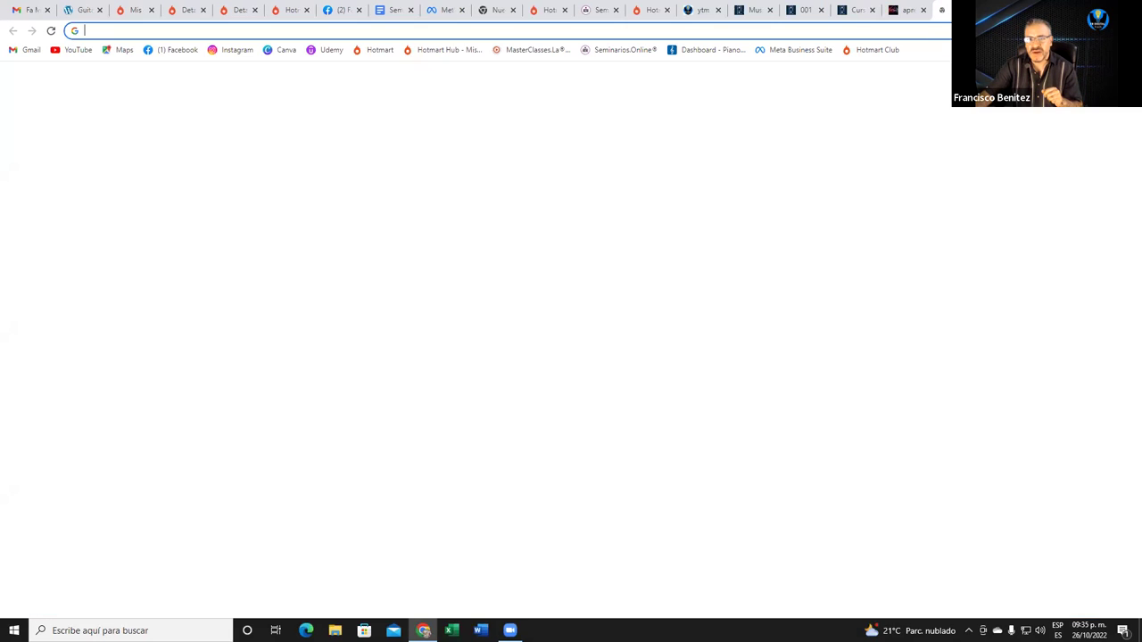
pyautogui.click(903, 10)
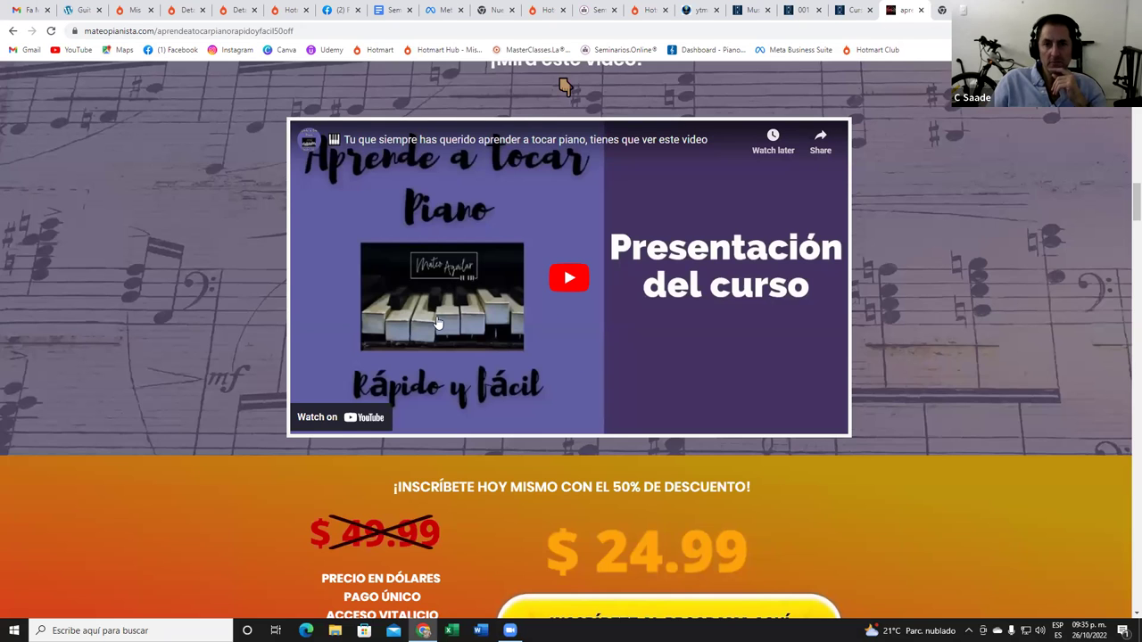
pyautogui.scroll(-1, 438, 324)
pyautogui.scroll(-1, 438, 324)
pyautogui.scroll(-2, 438, 324)
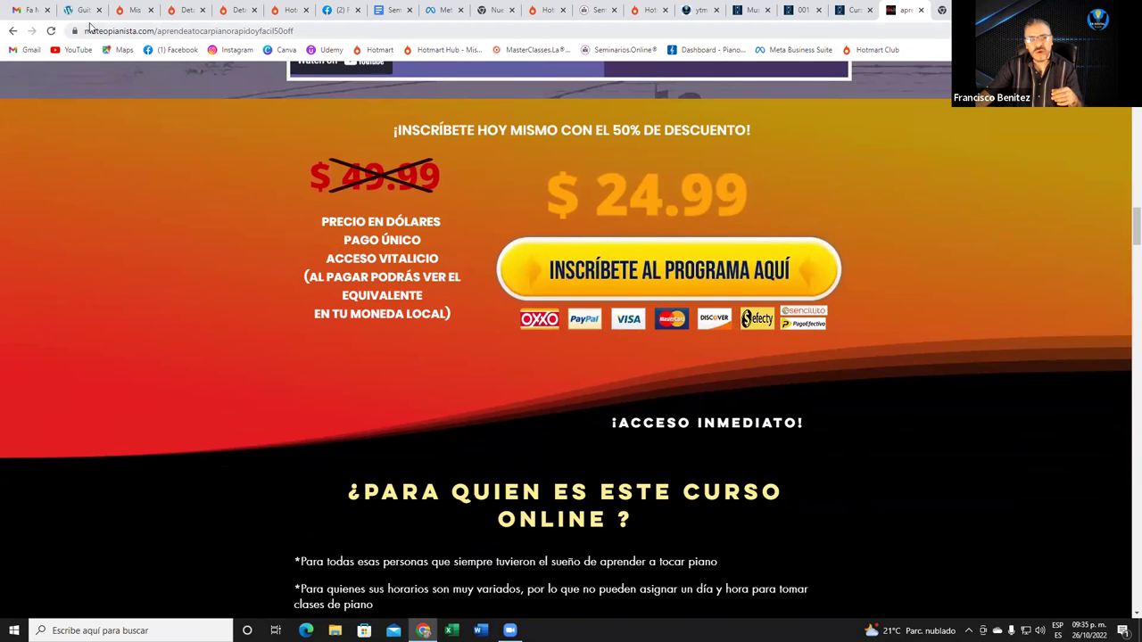
# Look over the acoustic guitar course page for comparison.
pyautogui.click(82, 11)
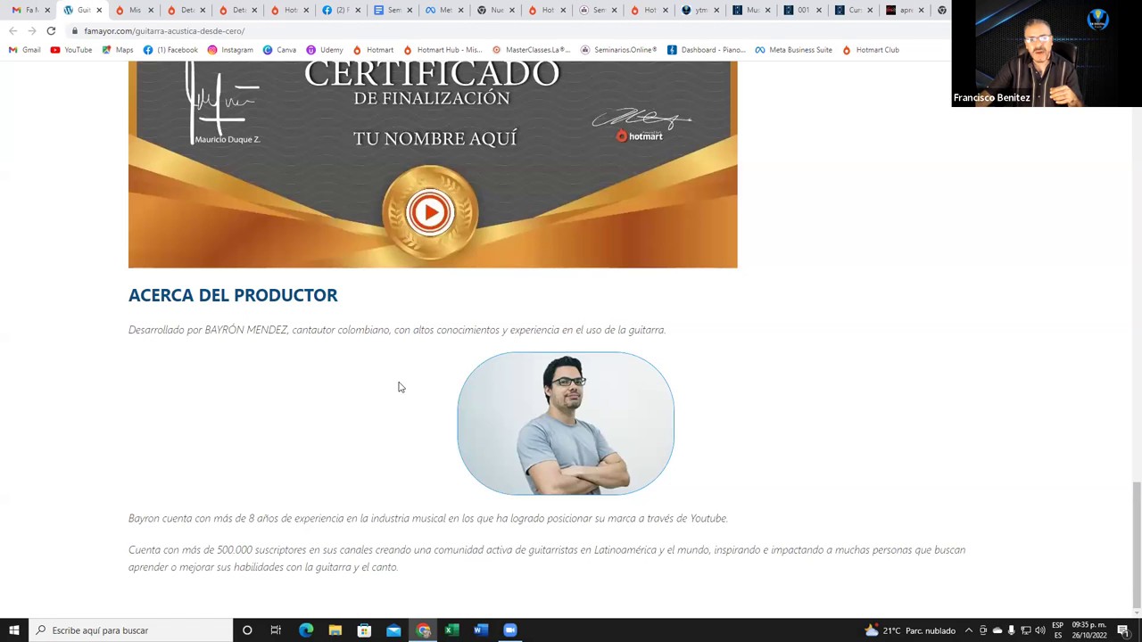
pyautogui.scroll(20, 399, 386)
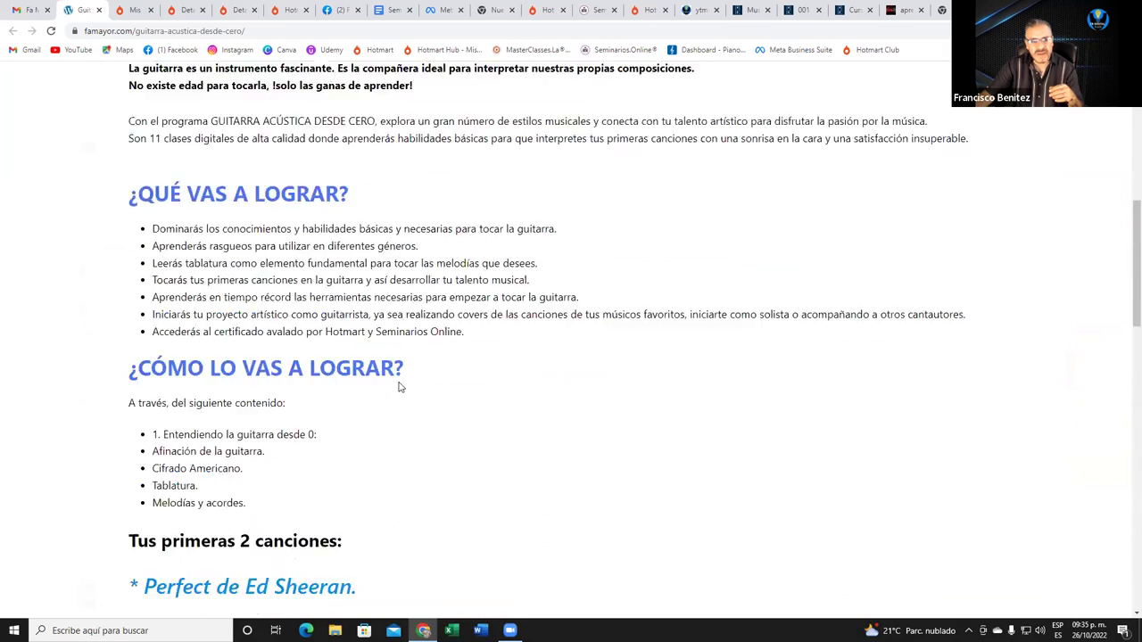
pyautogui.scroll(-6, 399, 386)
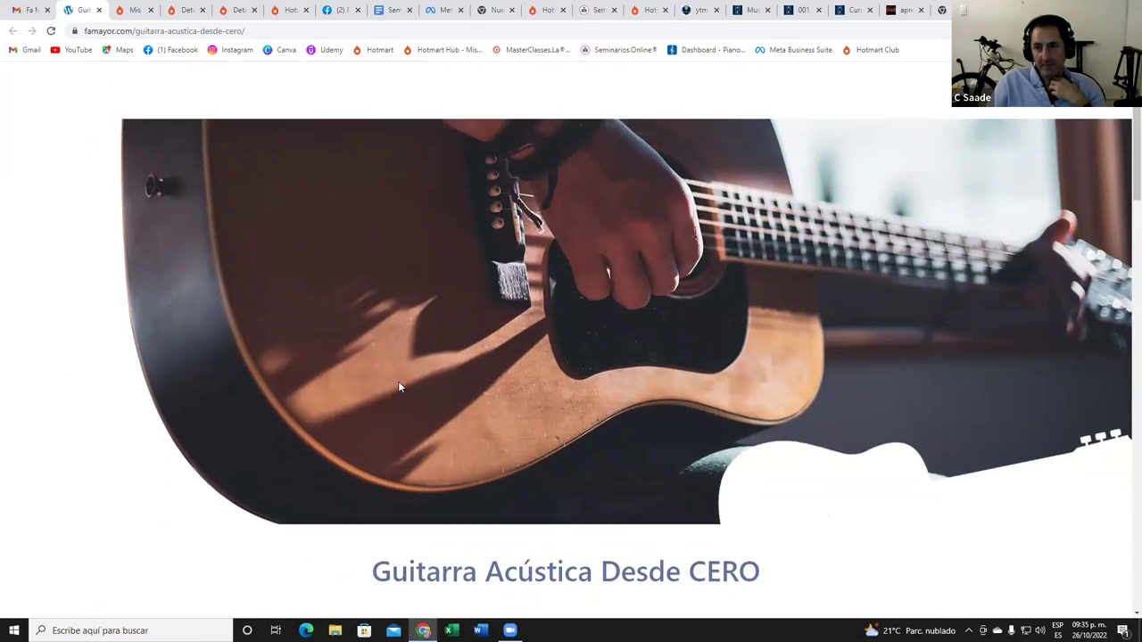
pyautogui.scroll(-5, 401, 386)
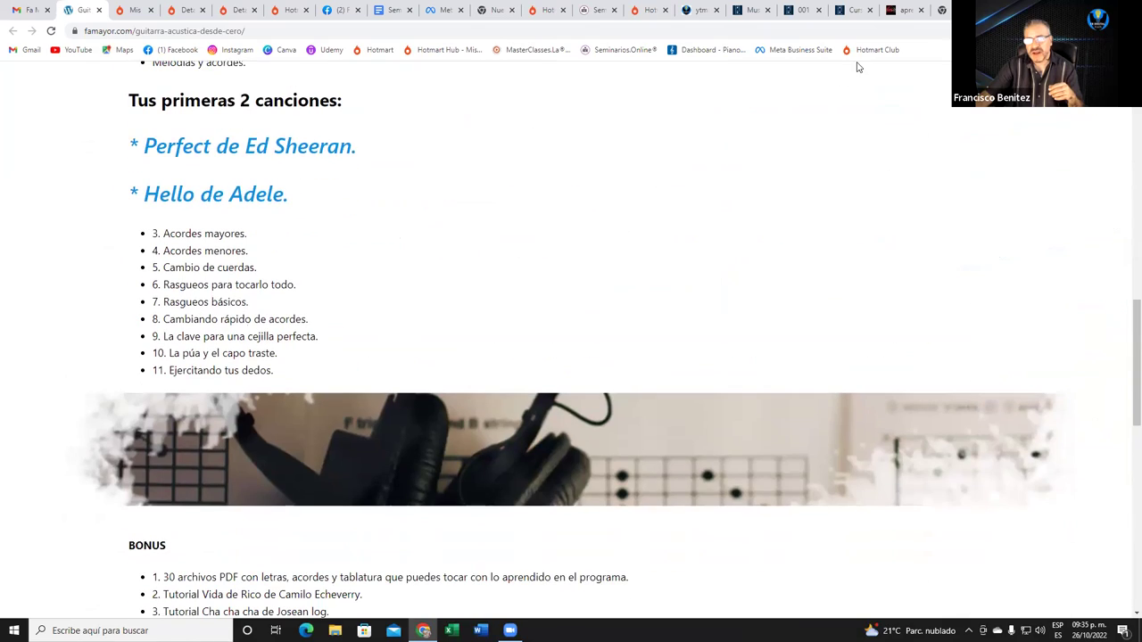
# Review the piano page's prices, 25 learning outcomes and included materials, like 46 PDF/JPEG files.
pyautogui.click(896, 13)
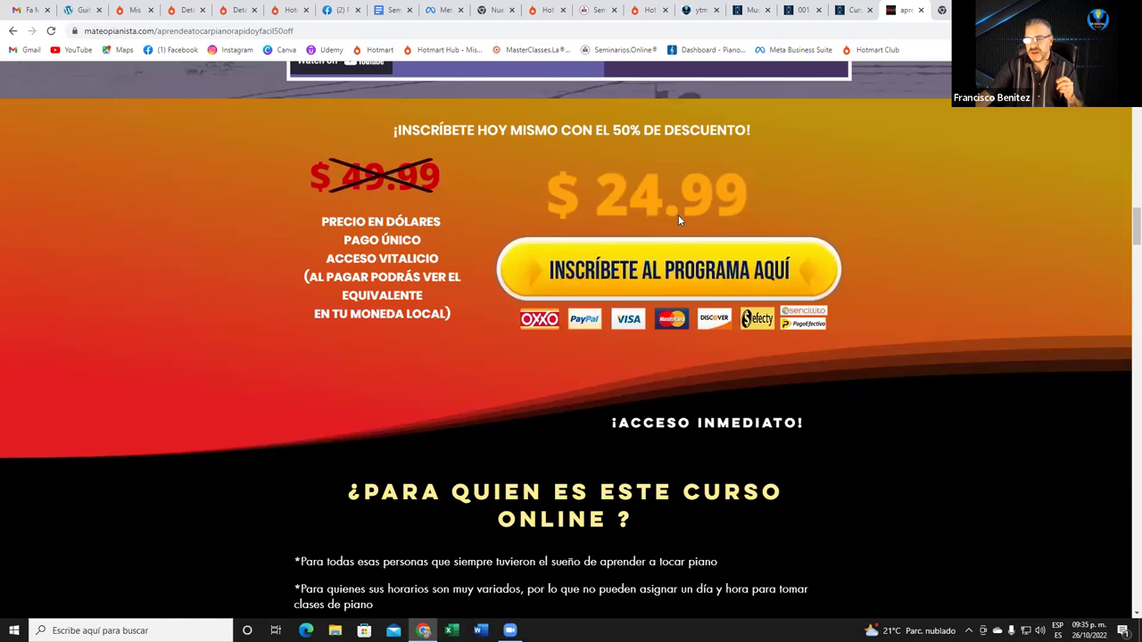
pyautogui.scroll(-4, 508, 314)
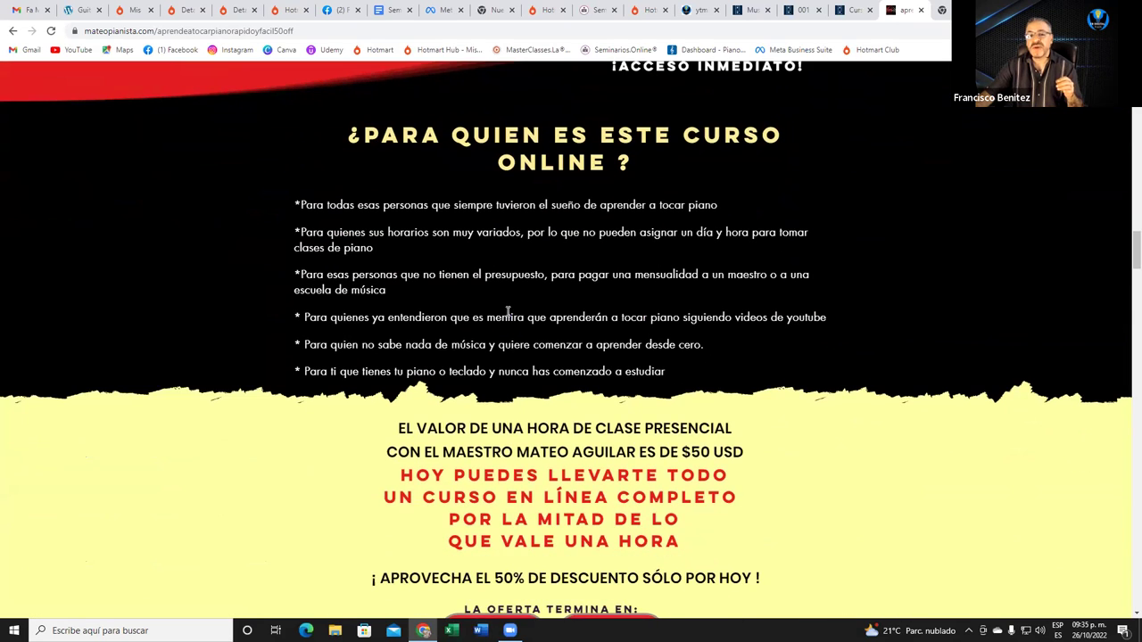
pyautogui.scroll(2, 509, 314)
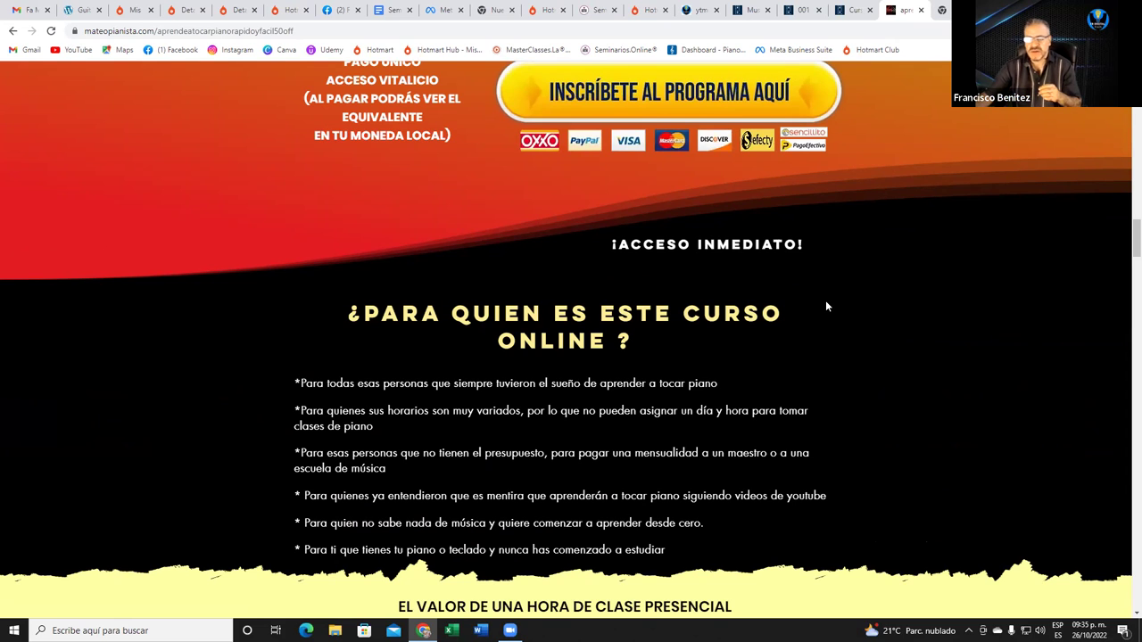
pyautogui.scroll(-2, 826, 306)
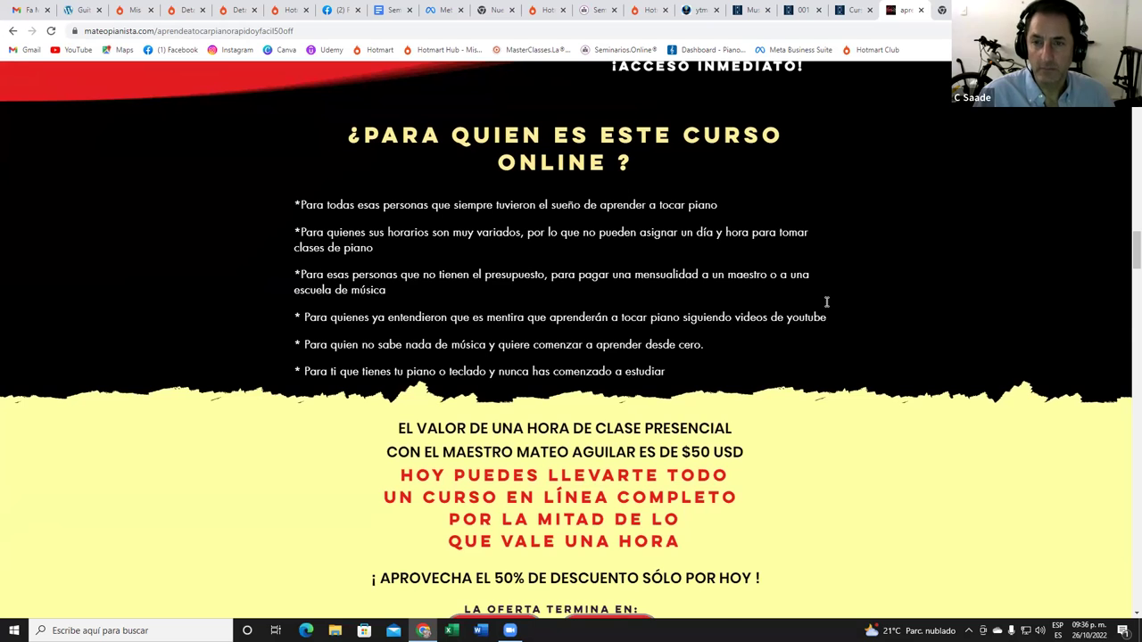
pyautogui.scroll(5, 826, 302)
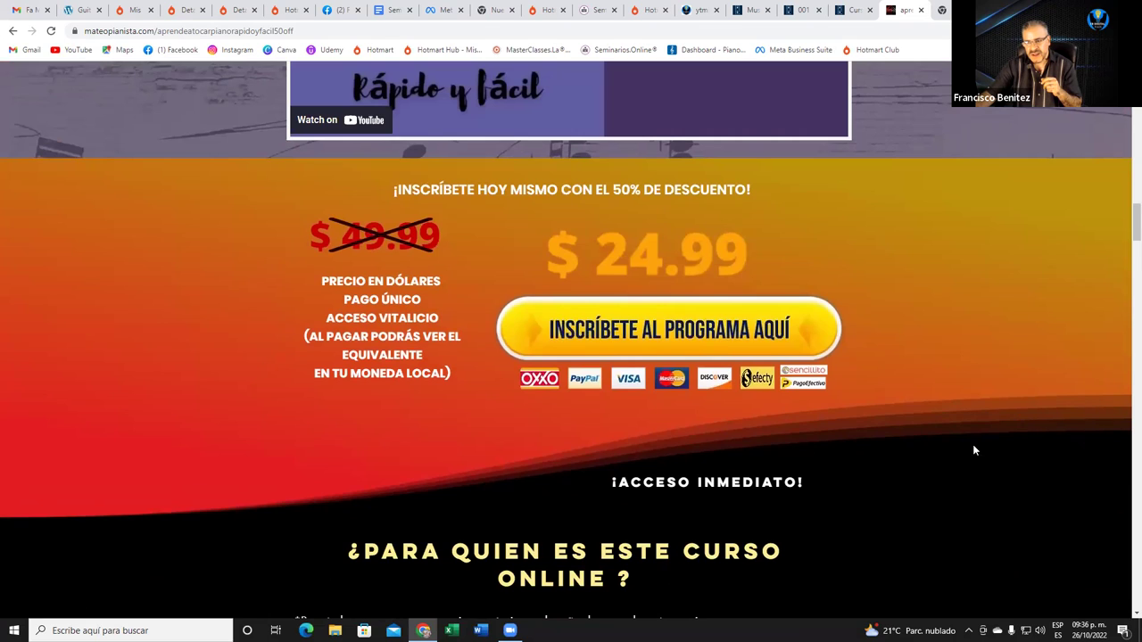
pyautogui.scroll(10, 963, 351)
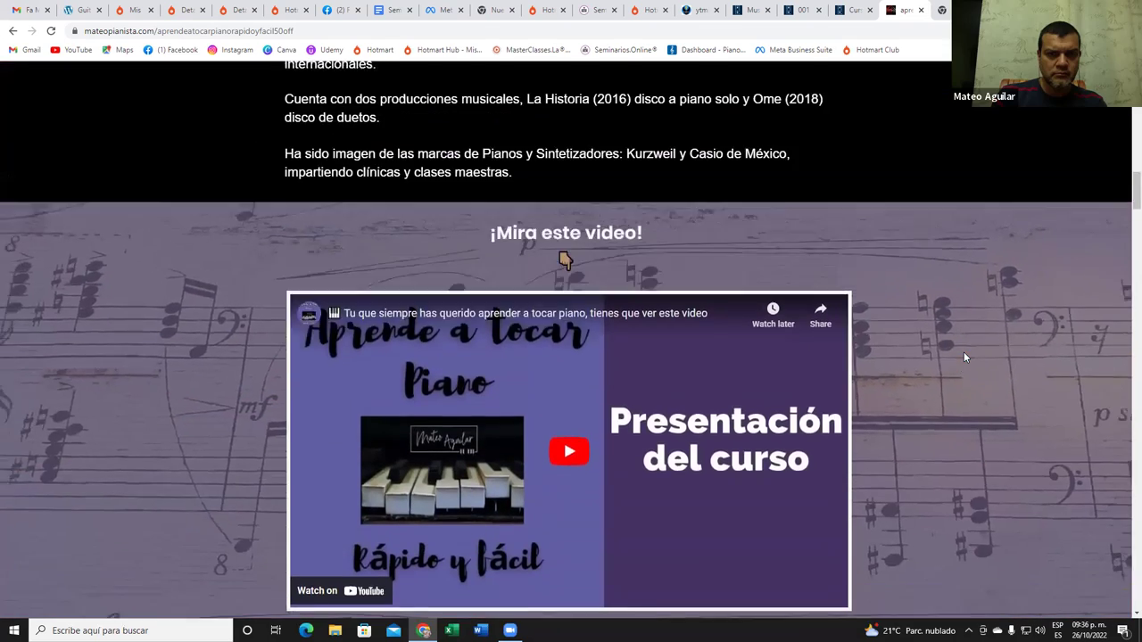
pyautogui.scroll(10, 963, 353)
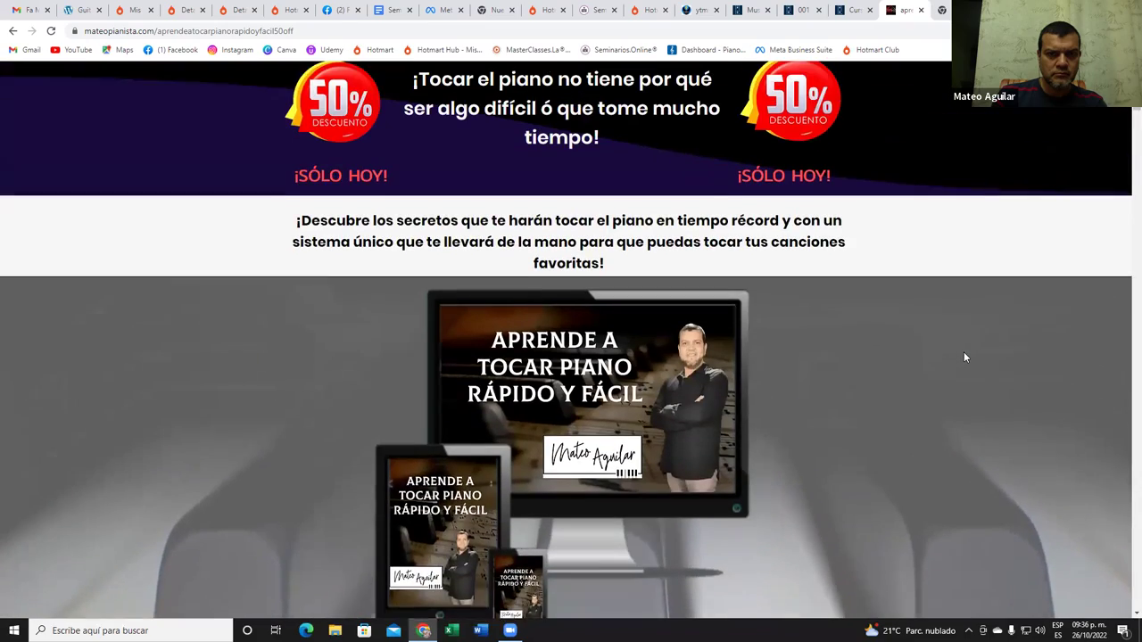
pyautogui.scroll(-10, 892, 353)
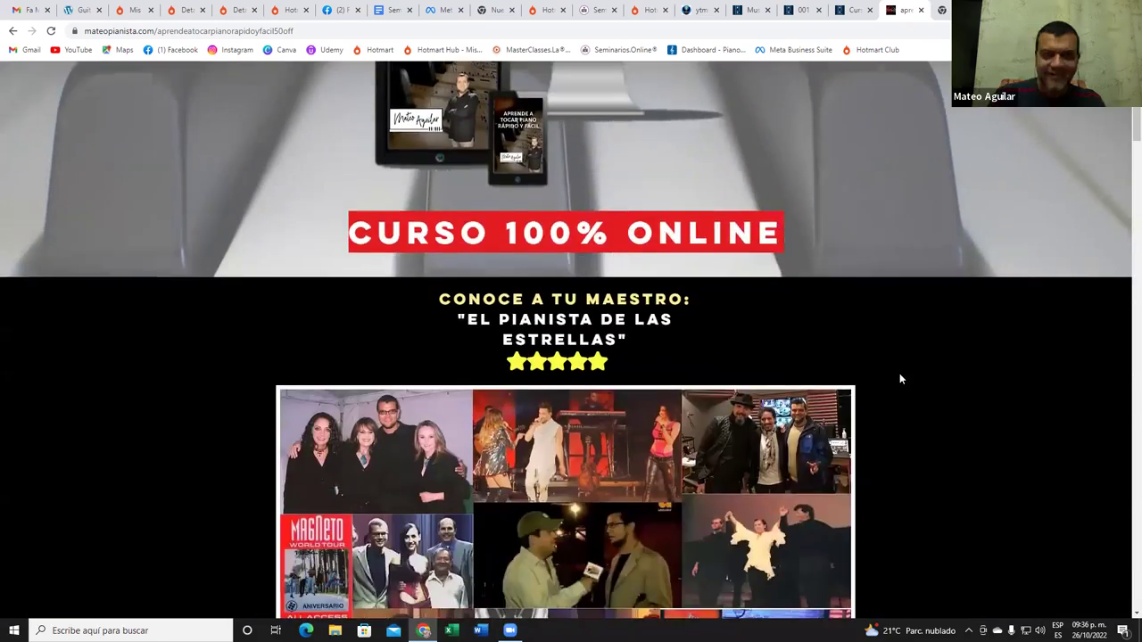
pyautogui.scroll(-10, 899, 379)
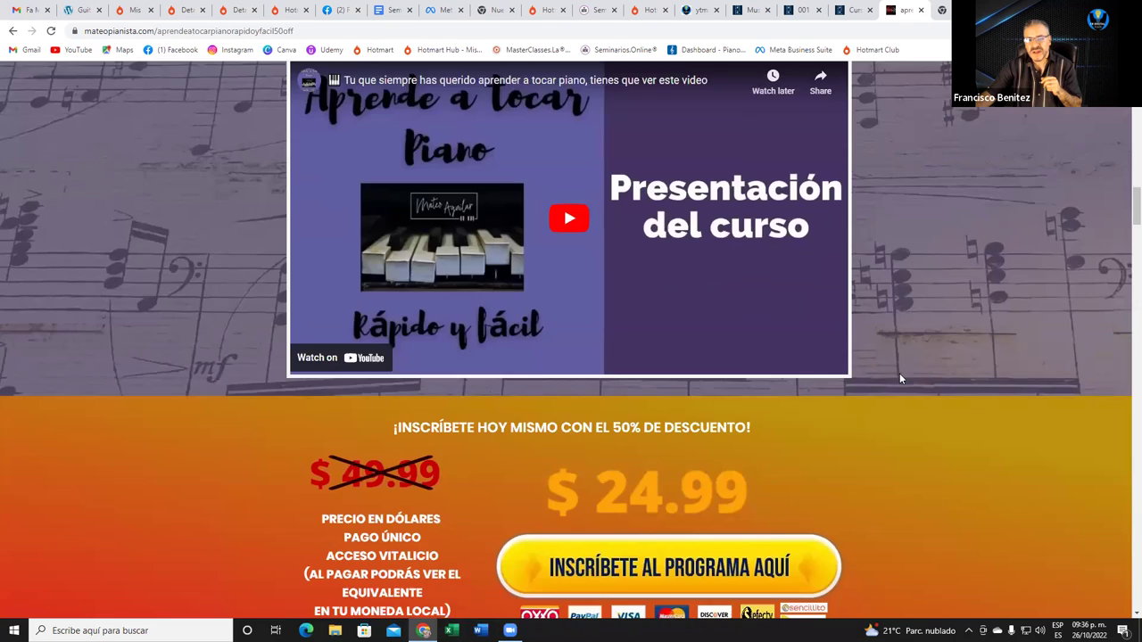
pyautogui.scroll(-2, 900, 379)
pyautogui.scroll(2, 1074, 205)
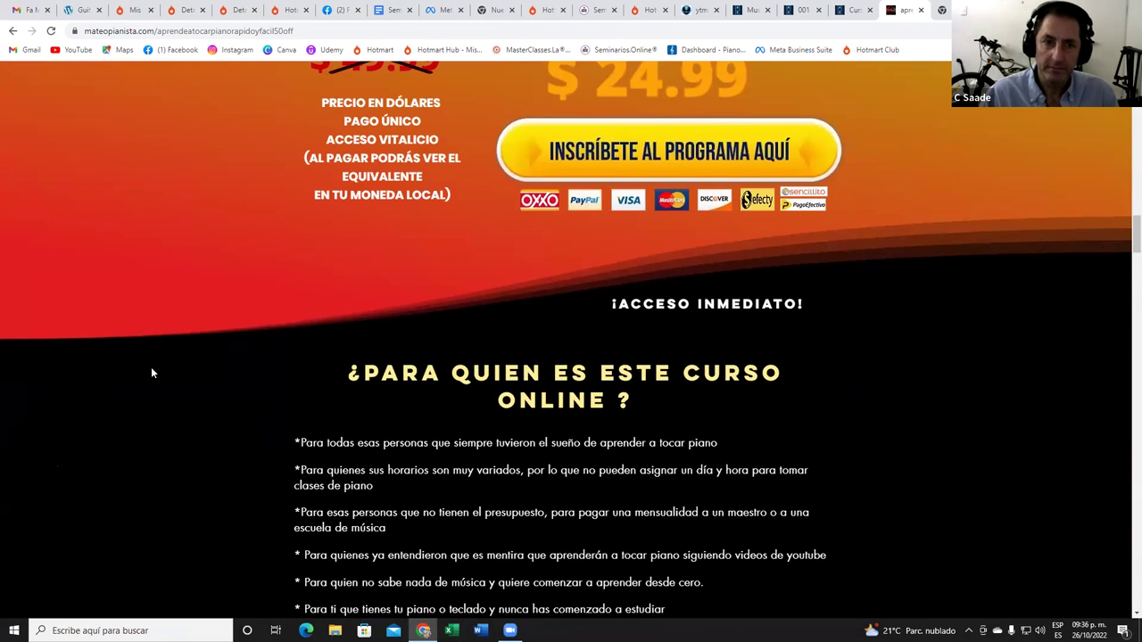
pyautogui.scroll(-3, 969, 301)
pyautogui.scroll(-3, 967, 306)
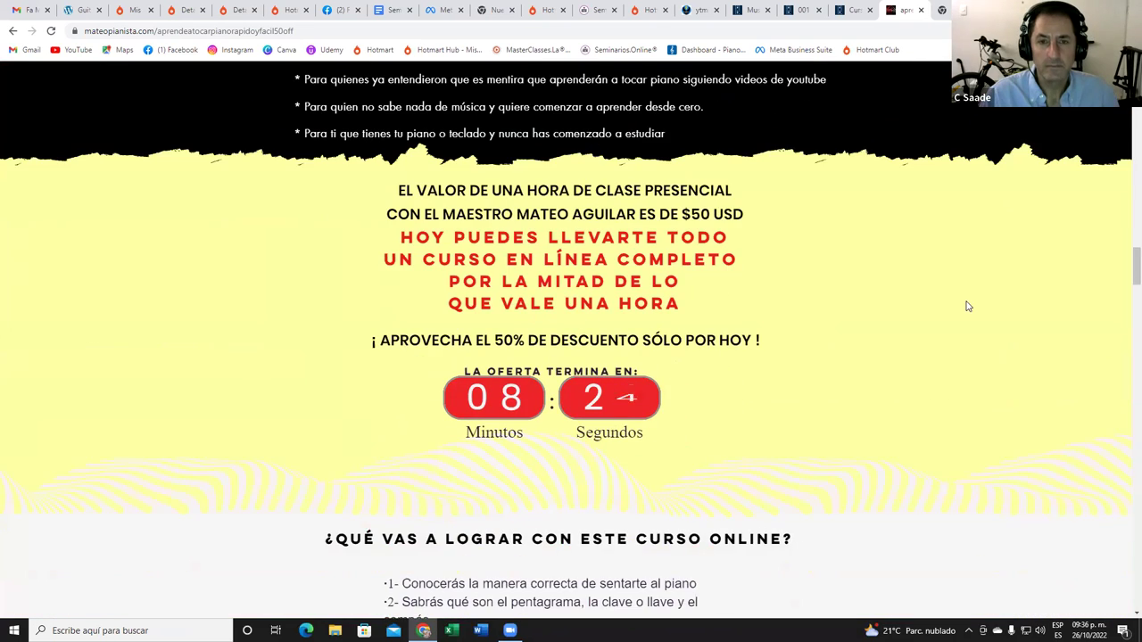
pyautogui.scroll(4, 965, 306)
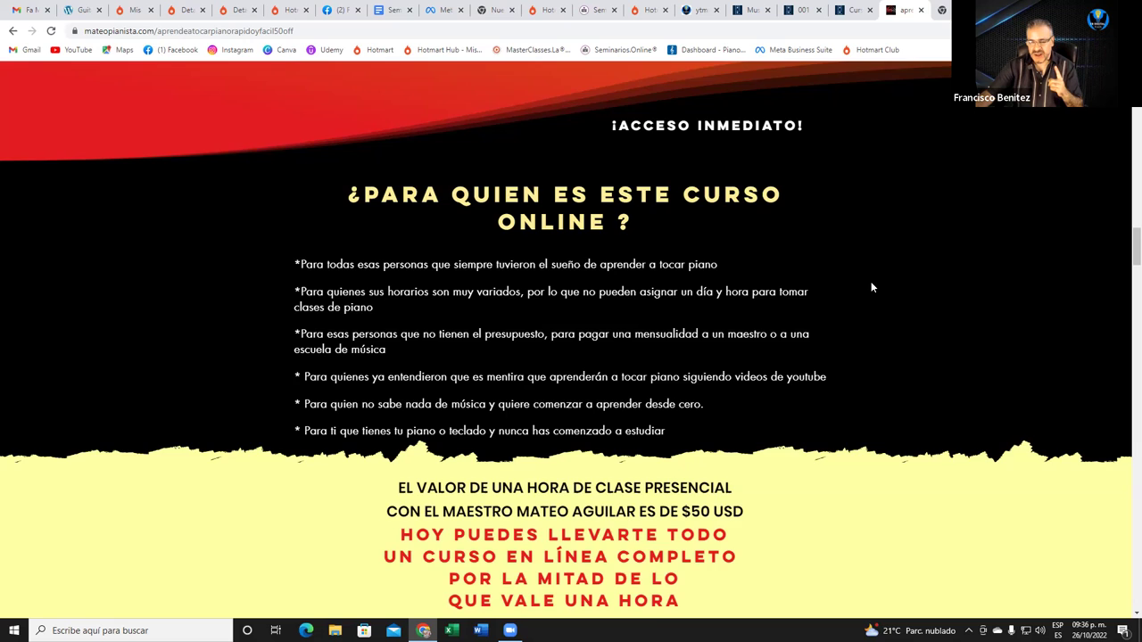
pyautogui.scroll(-4, 871, 288)
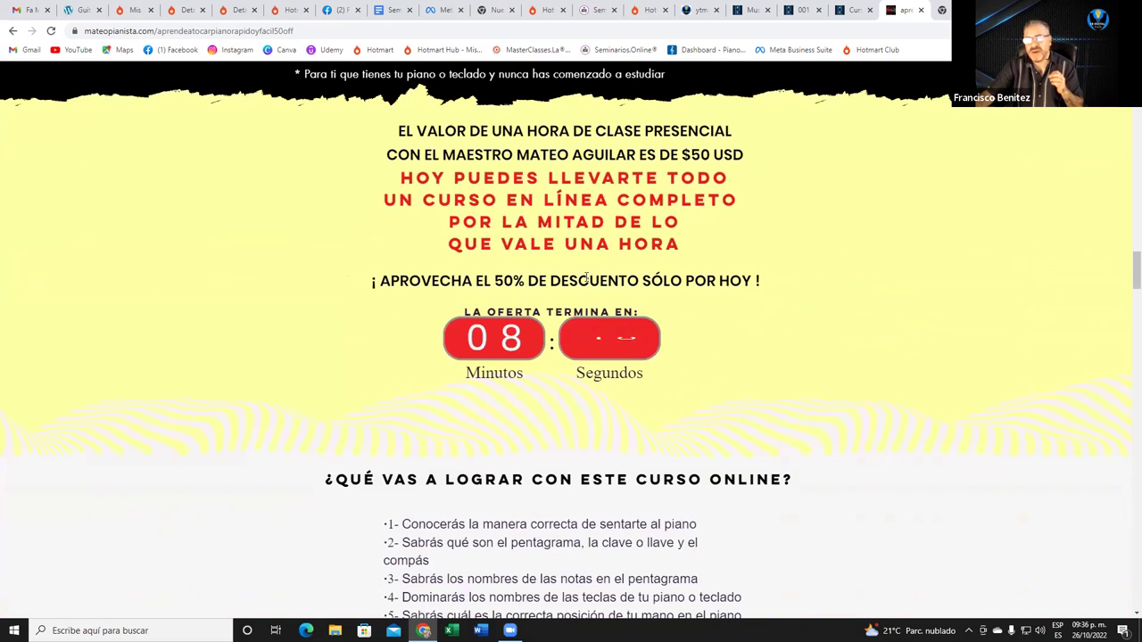
pyautogui.scroll(-1, 721, 276)
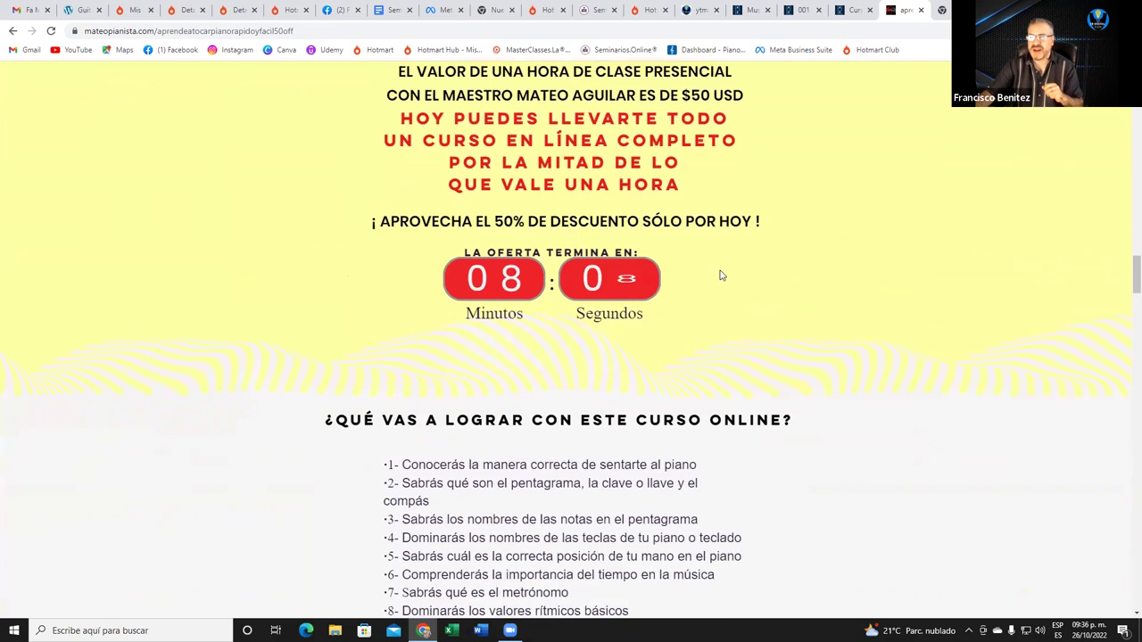
pyautogui.scroll(-2, 721, 276)
pyautogui.scroll(-3, 722, 275)
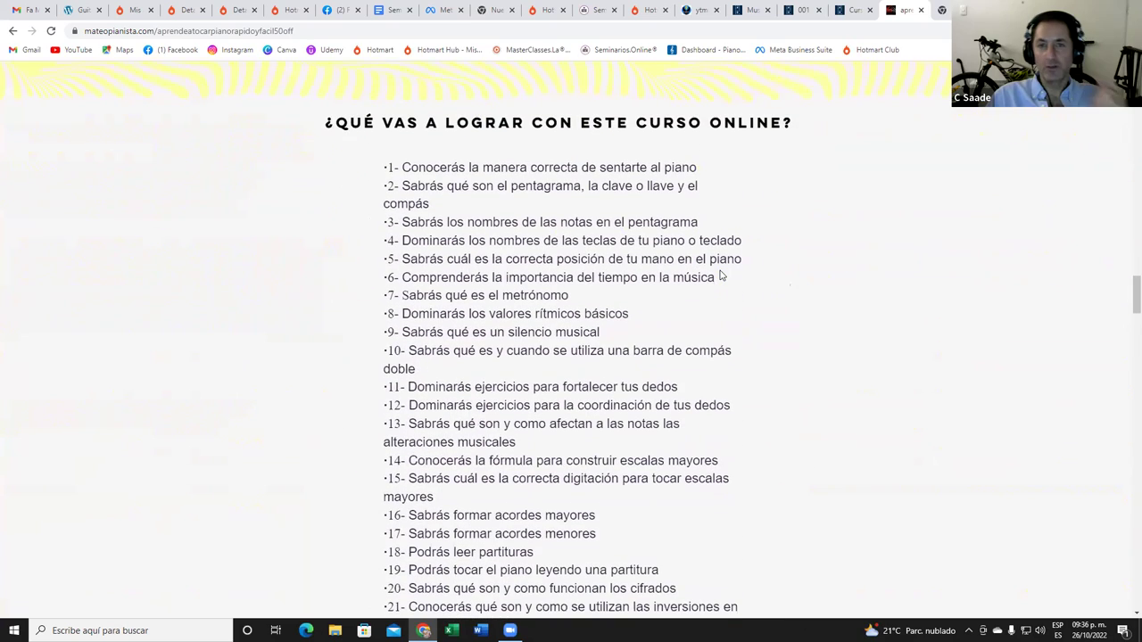
pyautogui.scroll(-3, 721, 276)
pyautogui.scroll(-3, 722, 276)
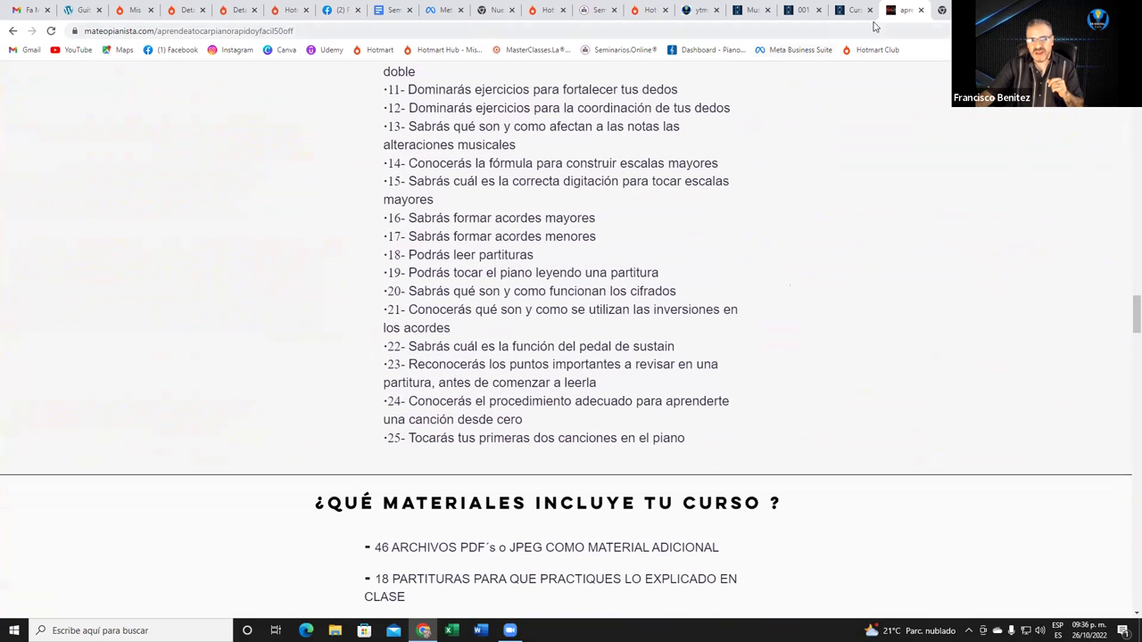
# Show the Módulo #6 Parte #1 Facebook Ads lesson and browse the Módulo #4–#6 lessons.
pyautogui.click(645, 13)
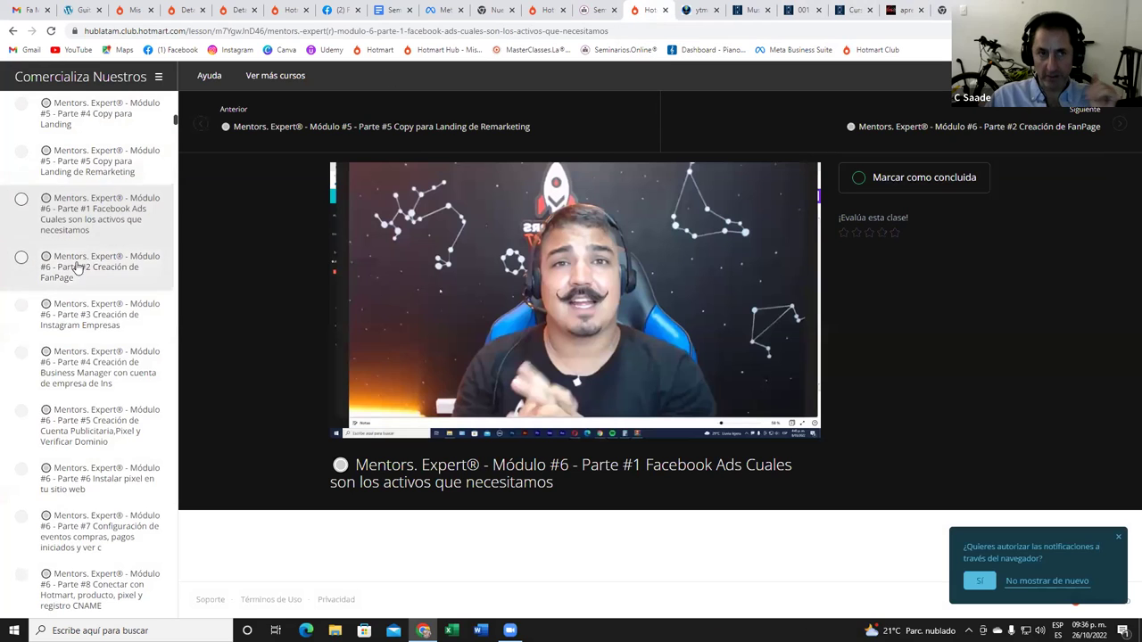
pyautogui.scroll(5, 78, 266)
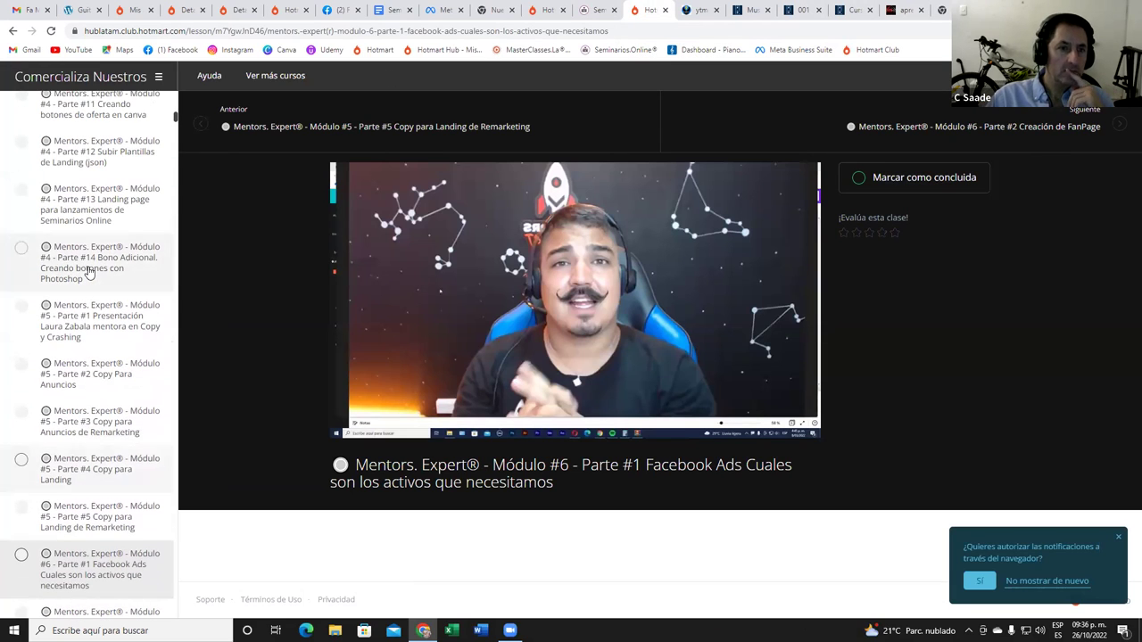
pyautogui.scroll(2, 91, 255)
pyautogui.scroll(2, 95, 242)
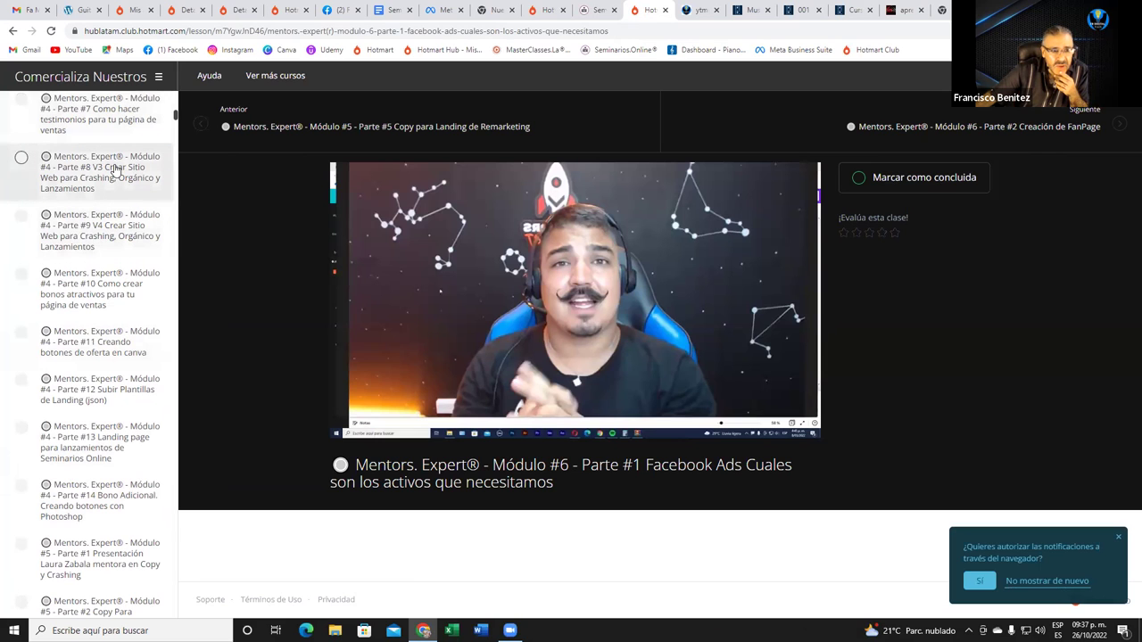
pyautogui.scroll(-5, 127, 253)
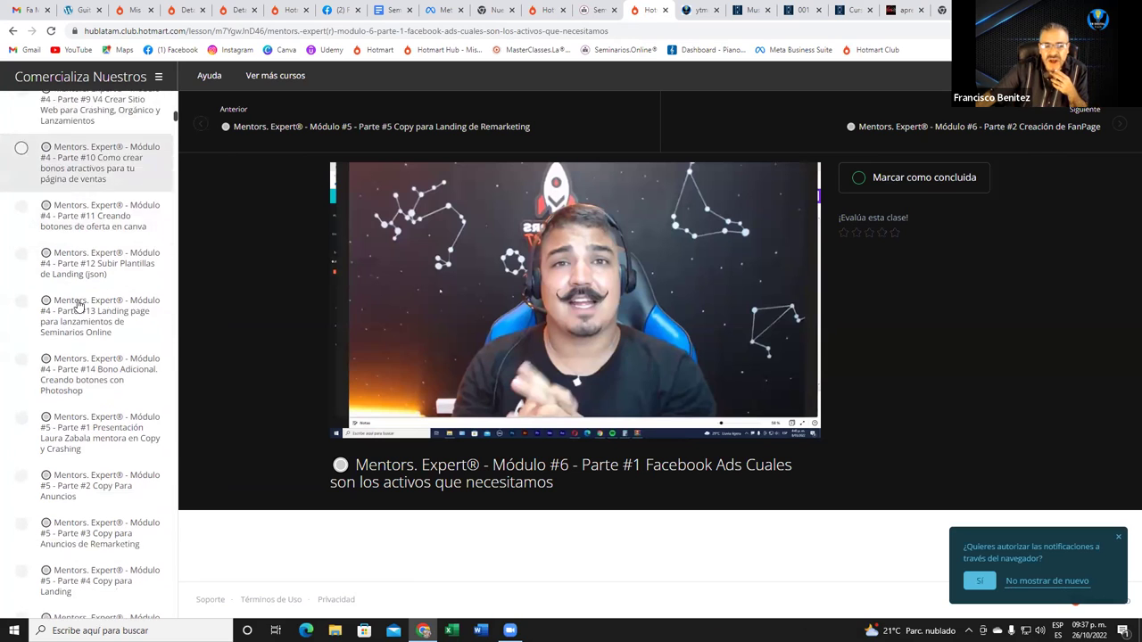
pyautogui.scroll(-1, 87, 304)
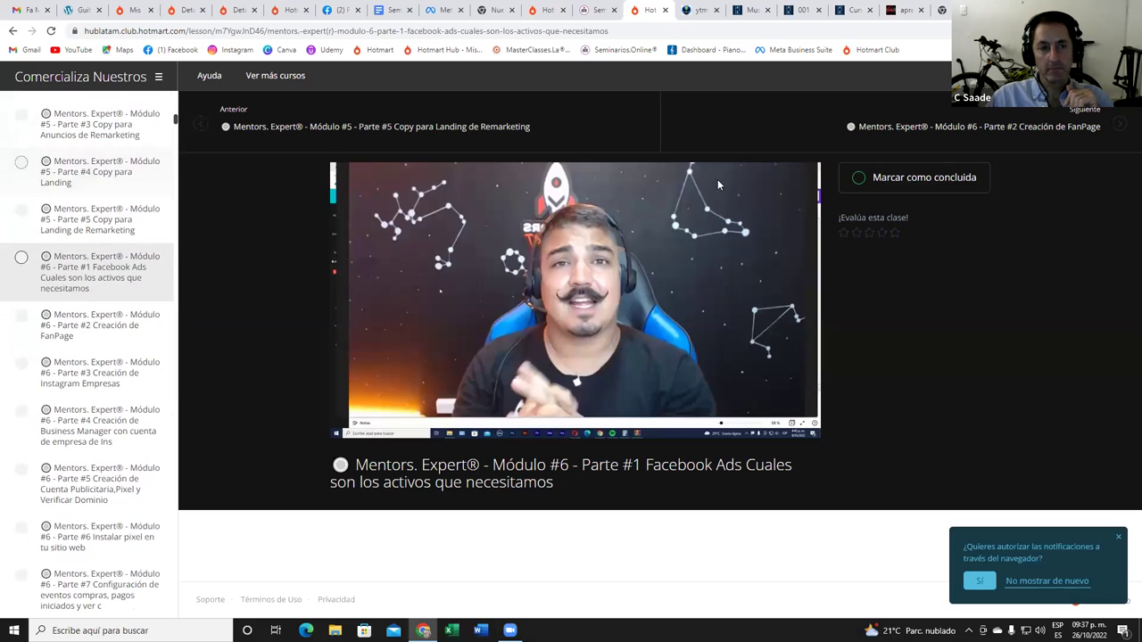
# Glance back over the piano course sales page.
pyautogui.click(944, 10)
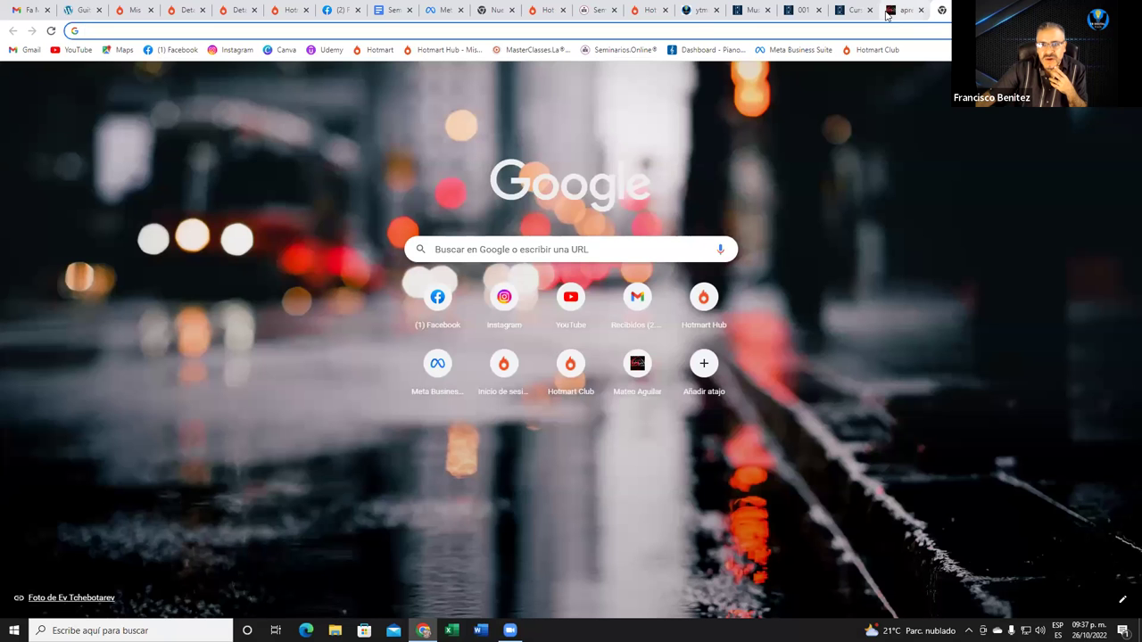
pyautogui.click(901, 10)
pyautogui.scroll(-2, 773, 216)
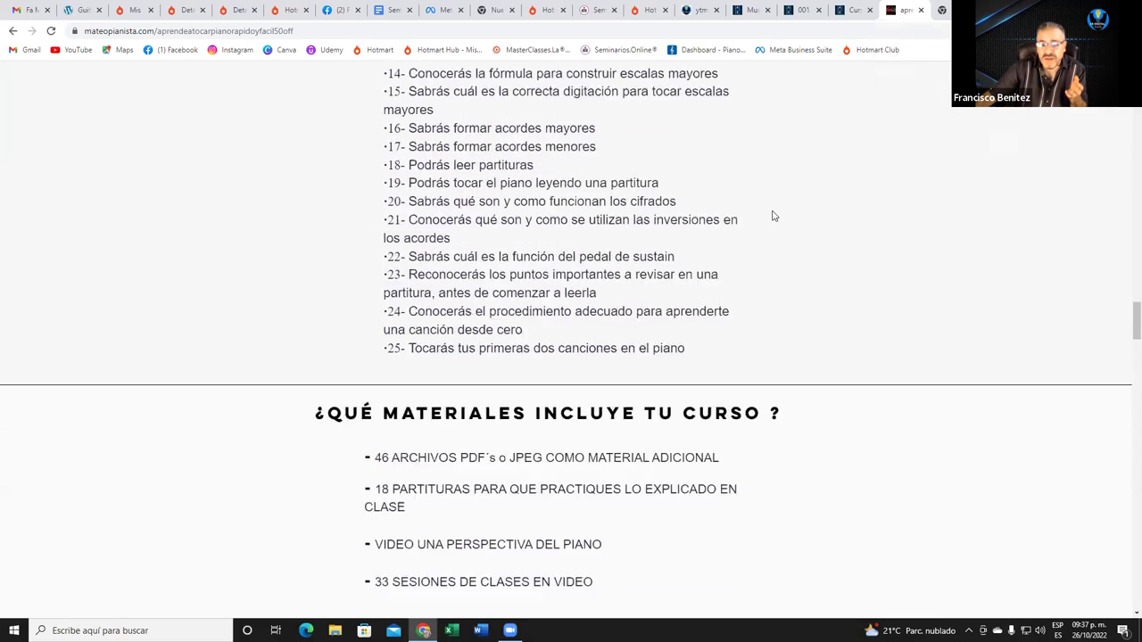
pyautogui.scroll(3, 773, 216)
pyautogui.scroll(3, 773, 216)
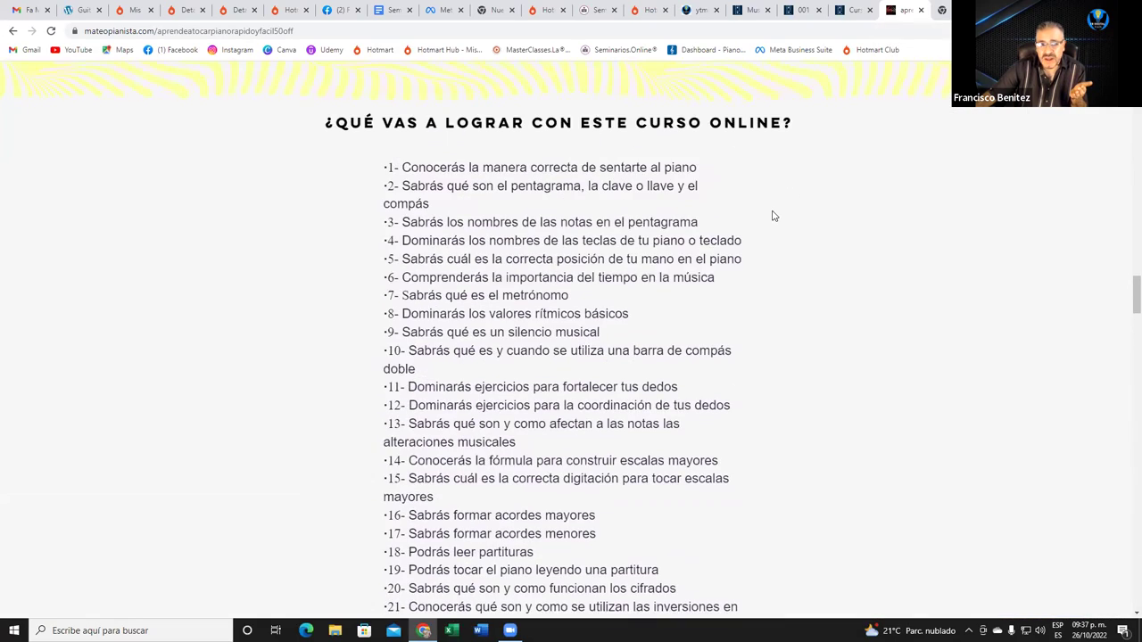
pyautogui.scroll(2, 774, 216)
pyautogui.scroll(-2, 473, 243)
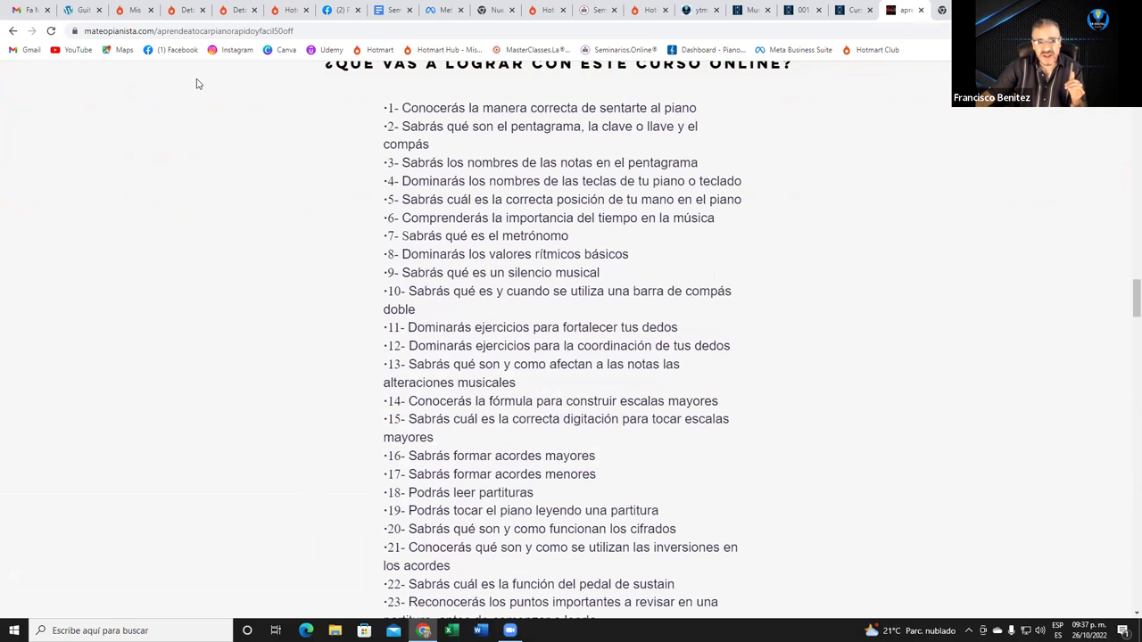
# Read the Guitarra Acústica Desde Cero goals, contents, first two songs and bonus list.
pyautogui.click(71, 15)
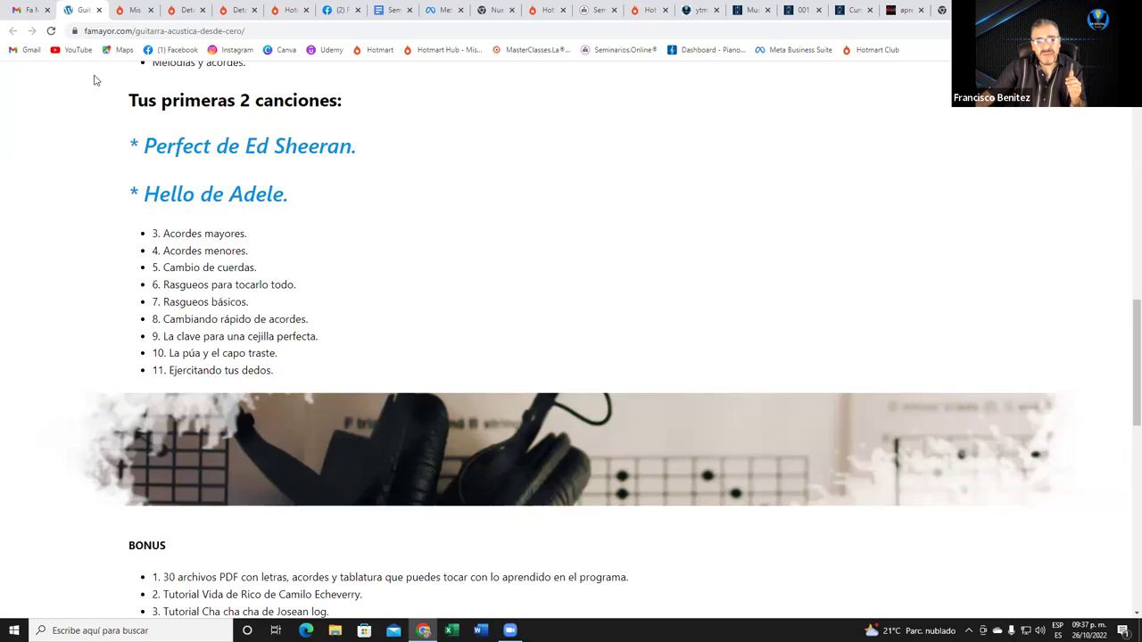
pyautogui.scroll(4, 294, 278)
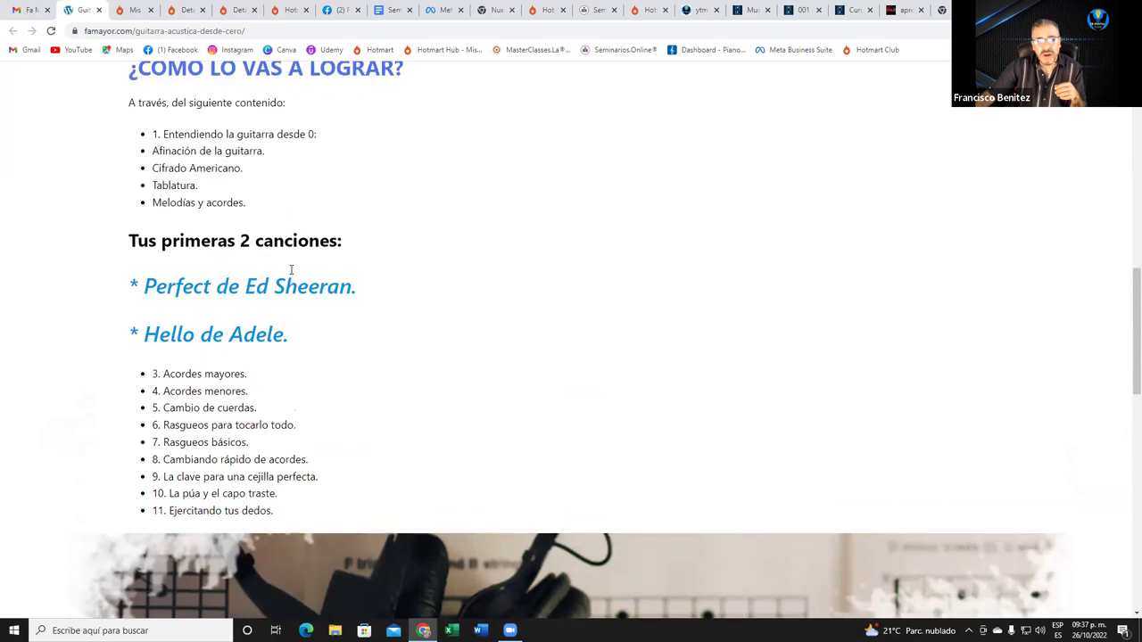
pyautogui.scroll(-1, 259, 269)
pyautogui.scroll(3, 250, 277)
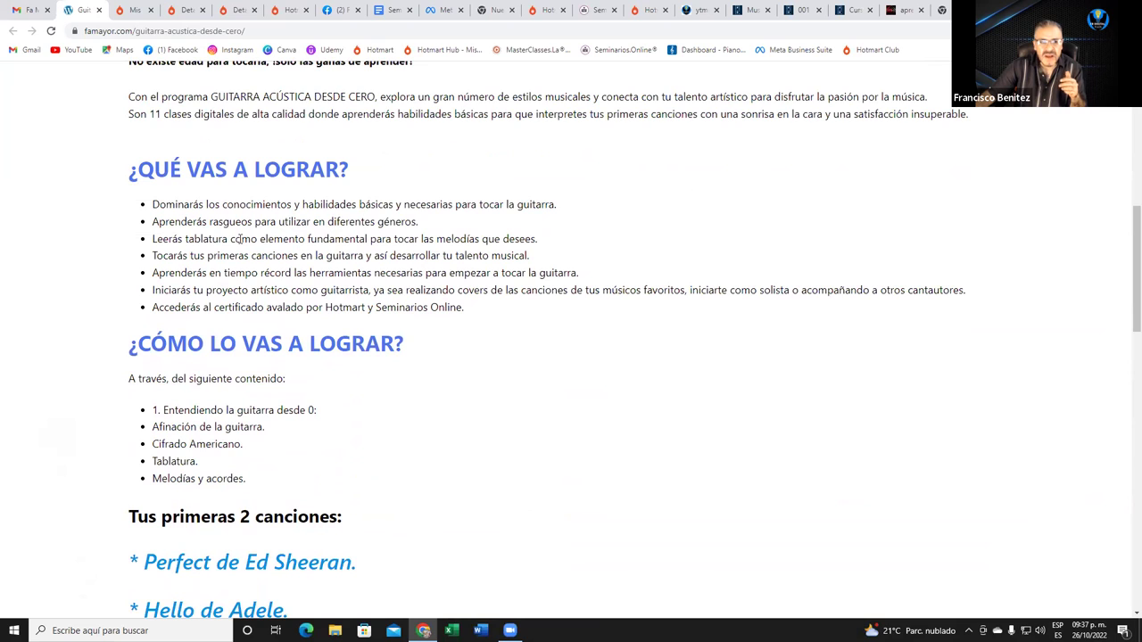
pyautogui.scroll(-1, 284, 303)
pyautogui.scroll(-2, 284, 303)
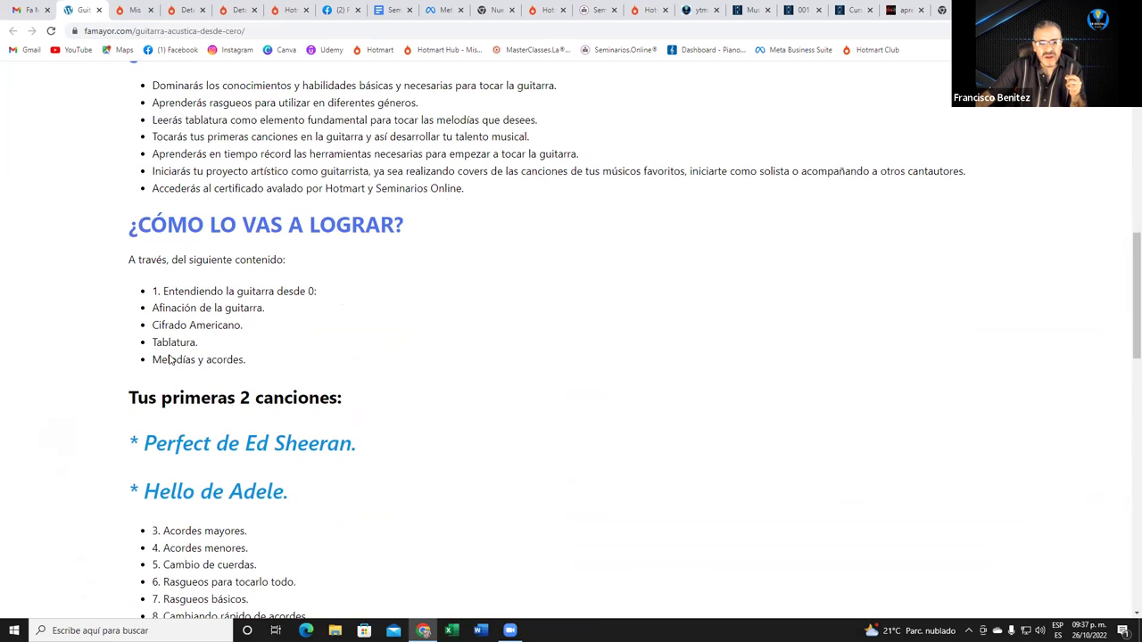
pyautogui.scroll(-2, 170, 360)
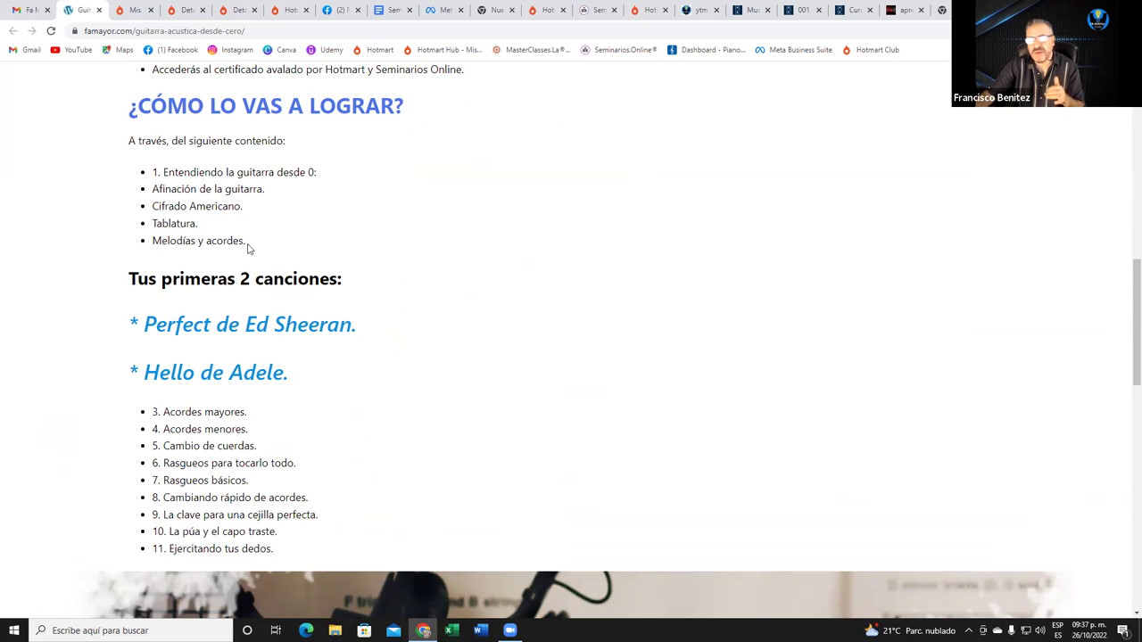
pyautogui.scroll(-3, 279, 252)
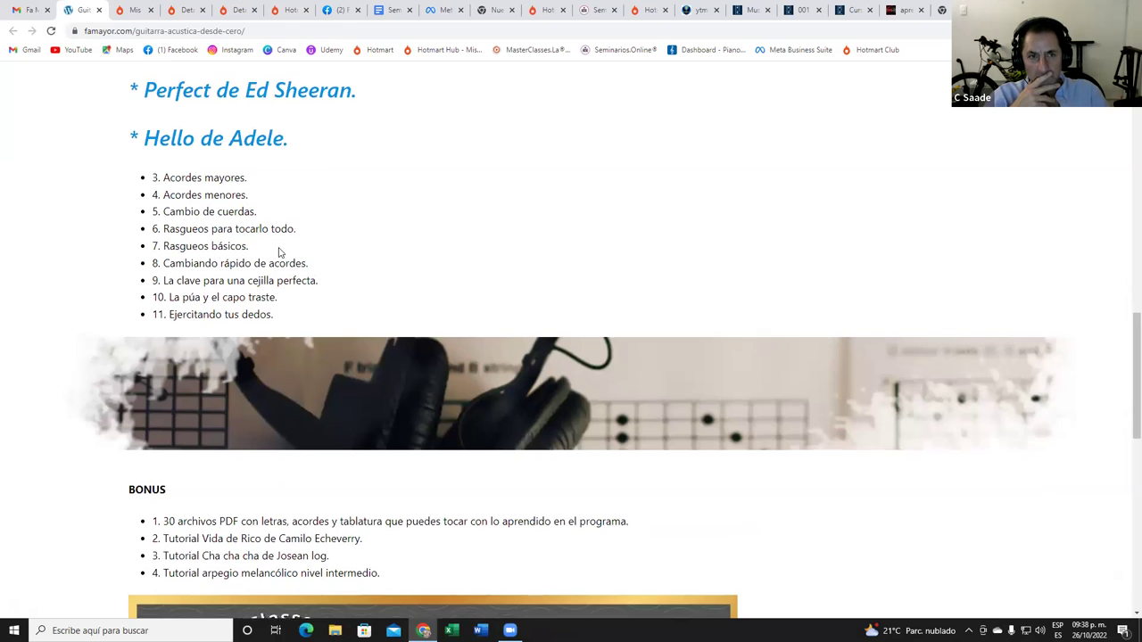
pyautogui.scroll(1, 279, 253)
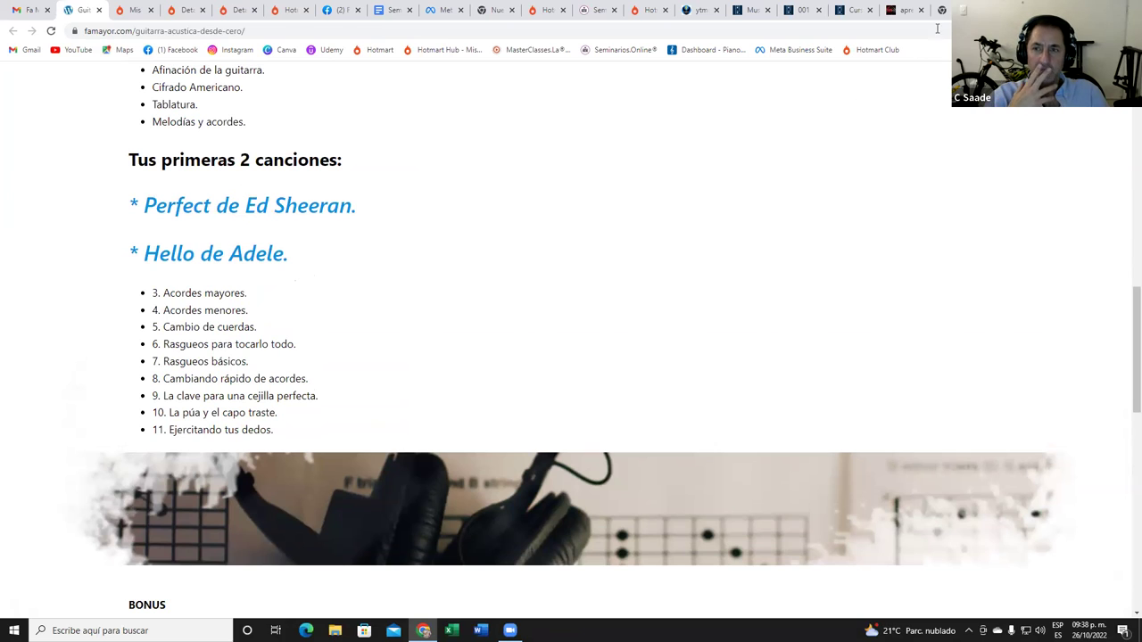
# Review the piano page's learning list, included materials and Bono 1 at $24.99.
pyautogui.click(903, 10)
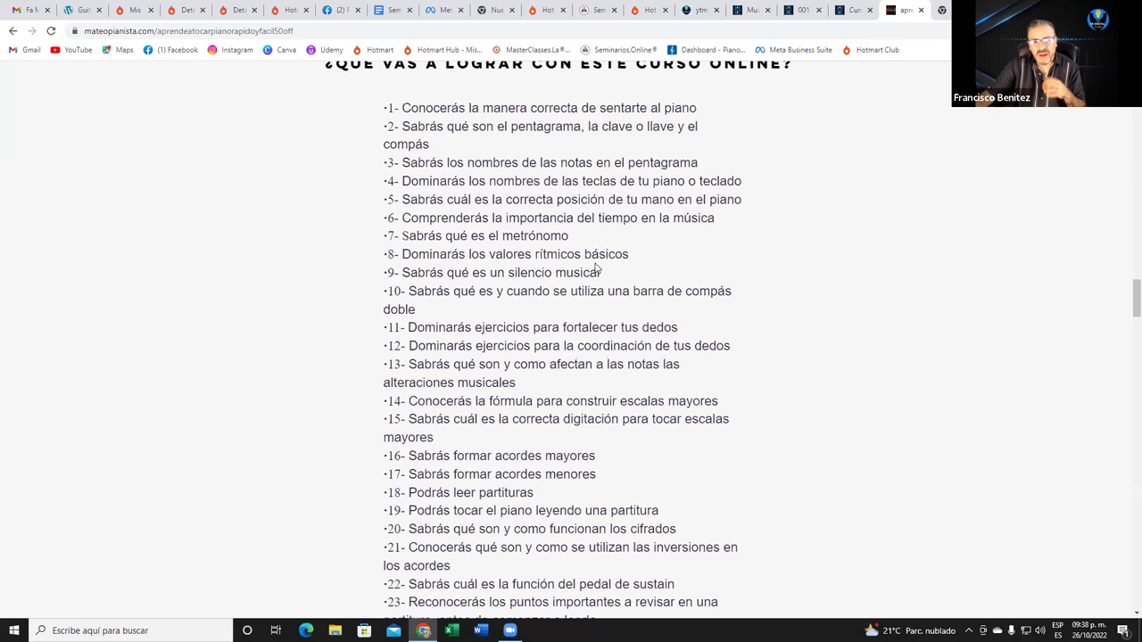
pyautogui.scroll(-2, 597, 269)
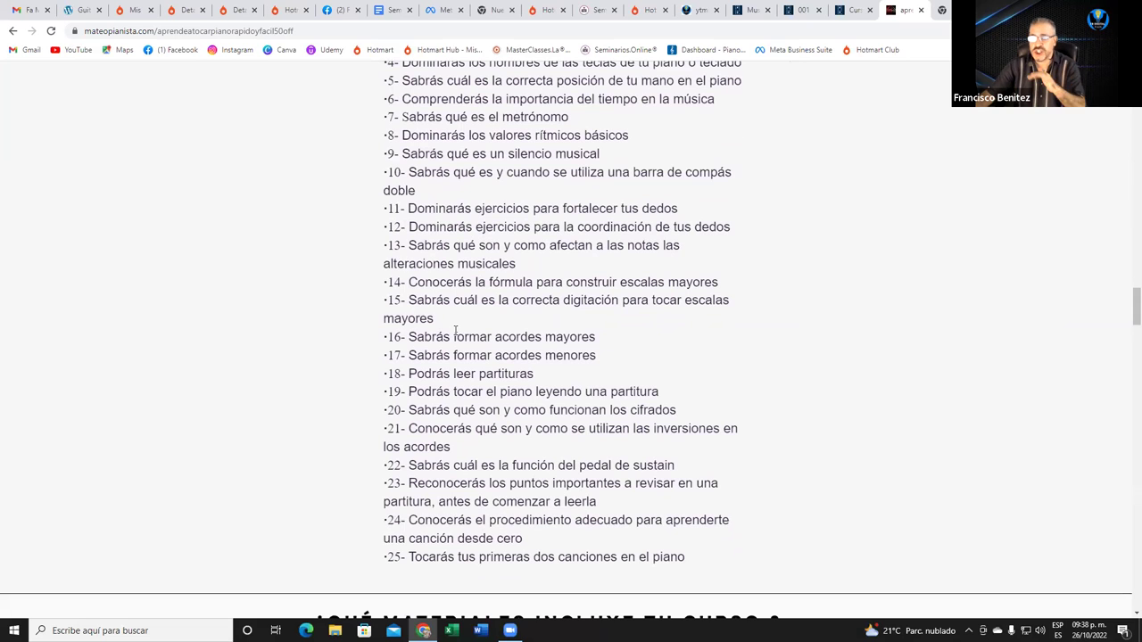
pyautogui.scroll(2, 455, 330)
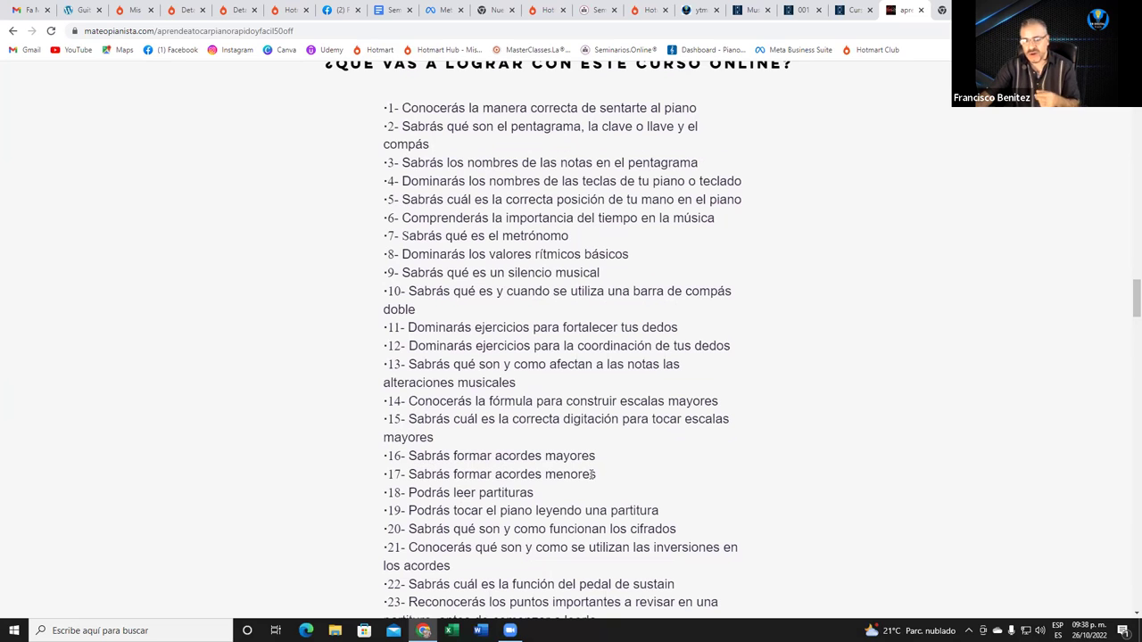
pyautogui.scroll(-6, 592, 474)
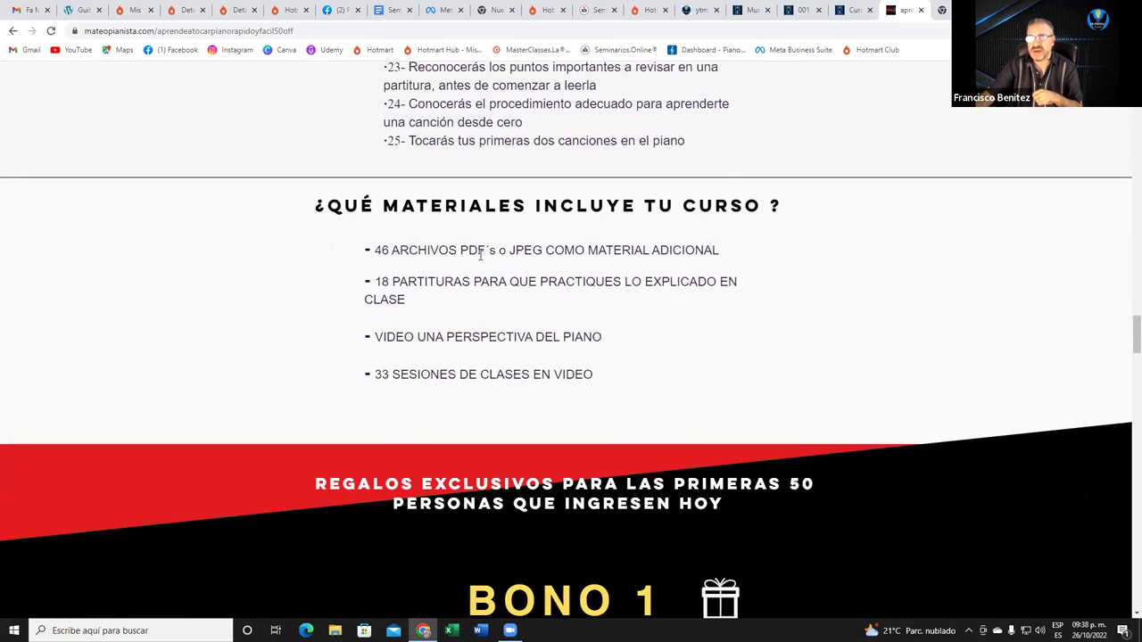
pyautogui.scroll(-1, 480, 255)
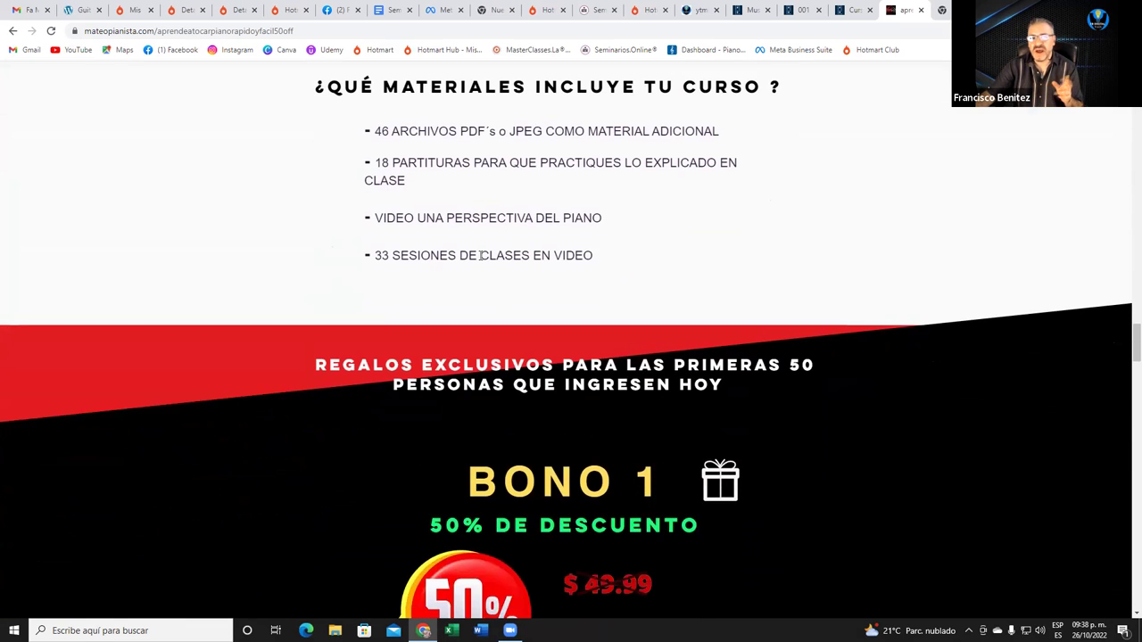
pyautogui.scroll(2, 480, 256)
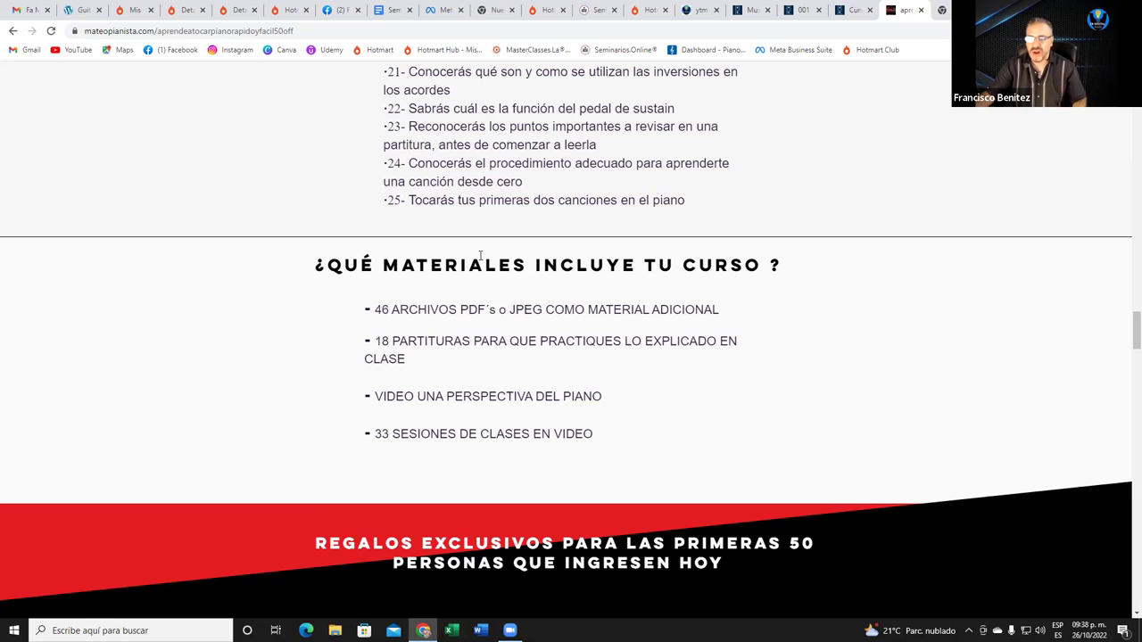
pyautogui.scroll(-4, 480, 257)
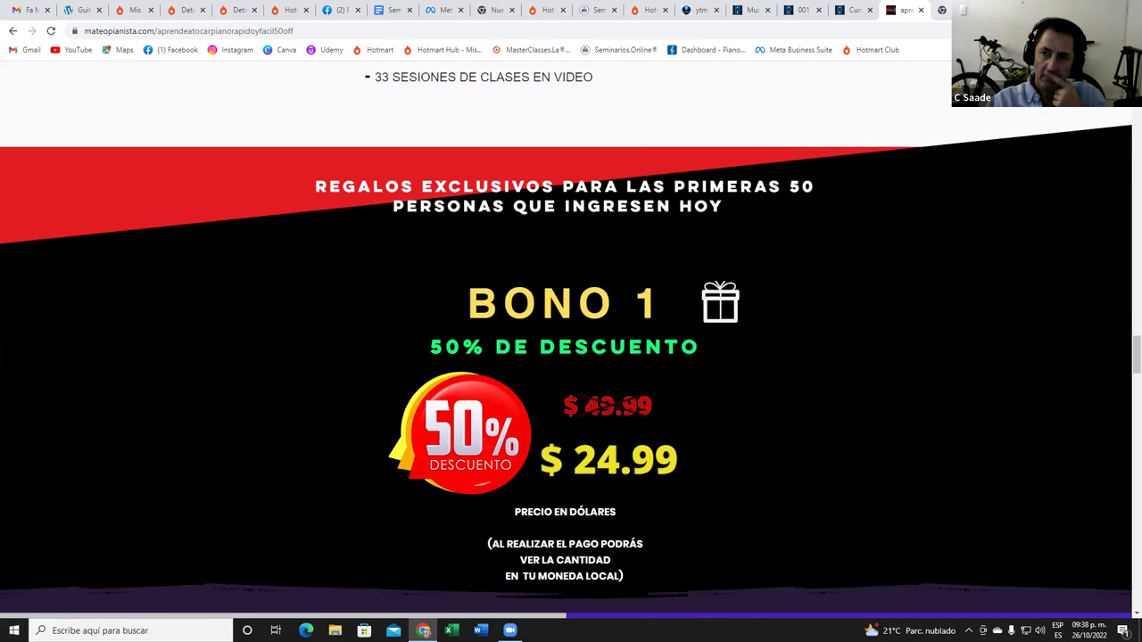
pyautogui.click(943, 9)
# Load scribd.com in the empty tab.
pyautogui.click(928, 30)
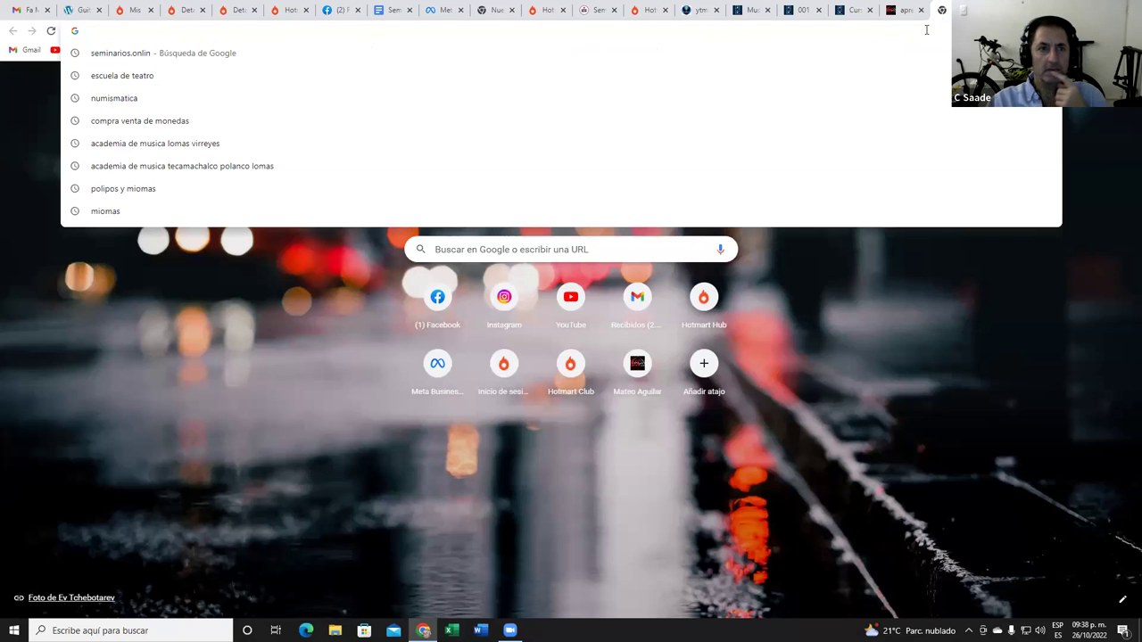
pyautogui.write('scribd.com')
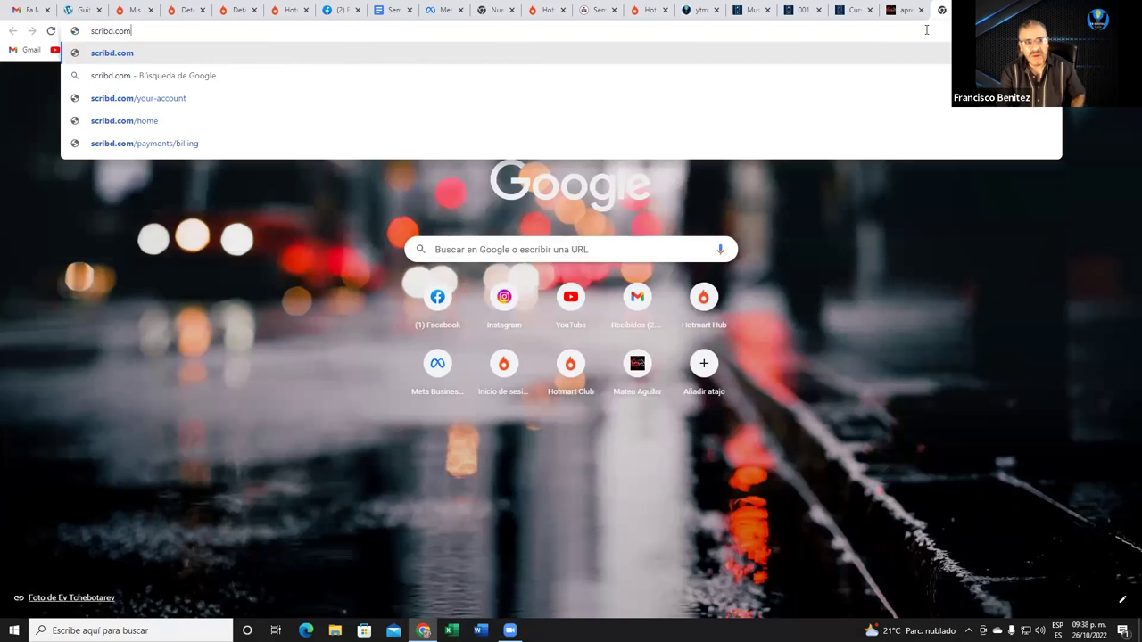
pyautogui.press('Return')
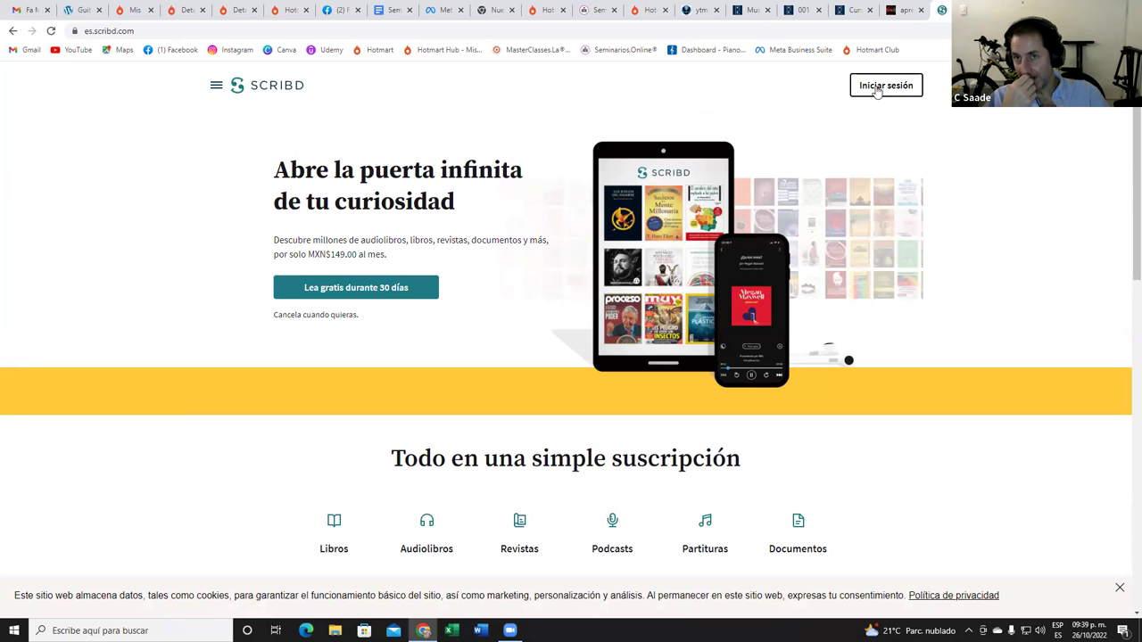
pyautogui.click(902, 10)
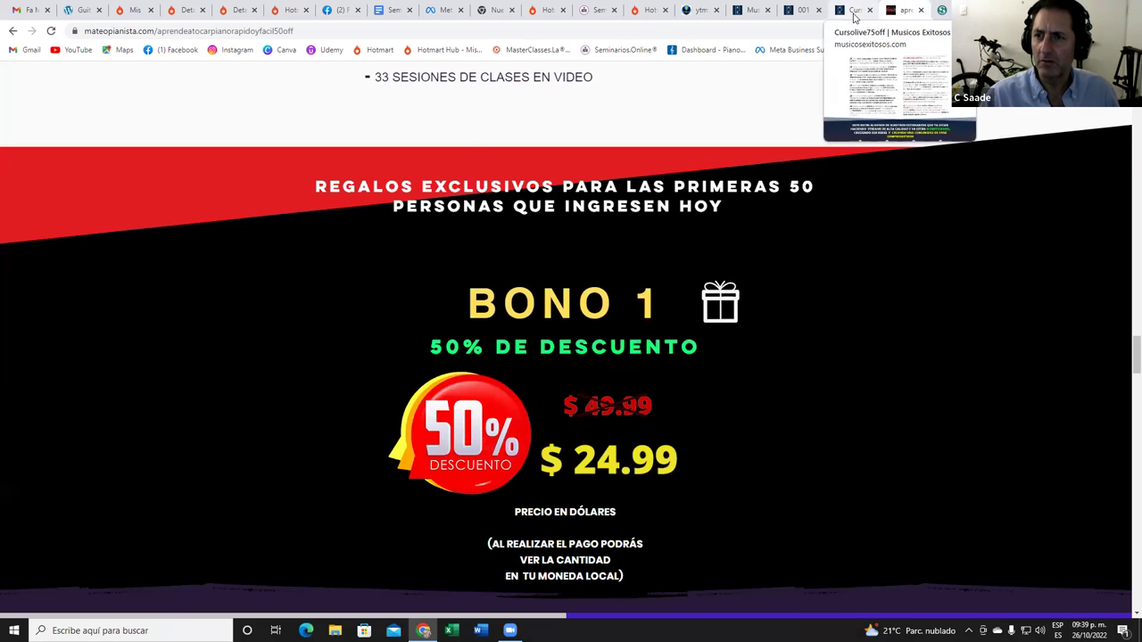
pyautogui.click(942, 10)
# Sign in to Scribd with a Google account.
pyautogui.click(895, 87)
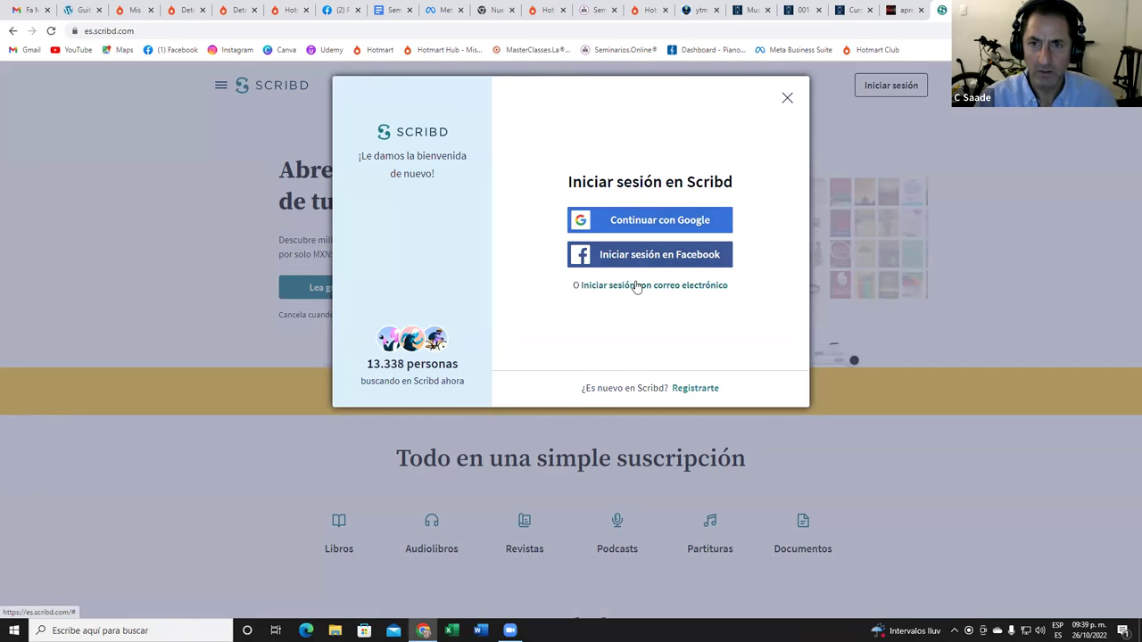
pyautogui.click(648, 222)
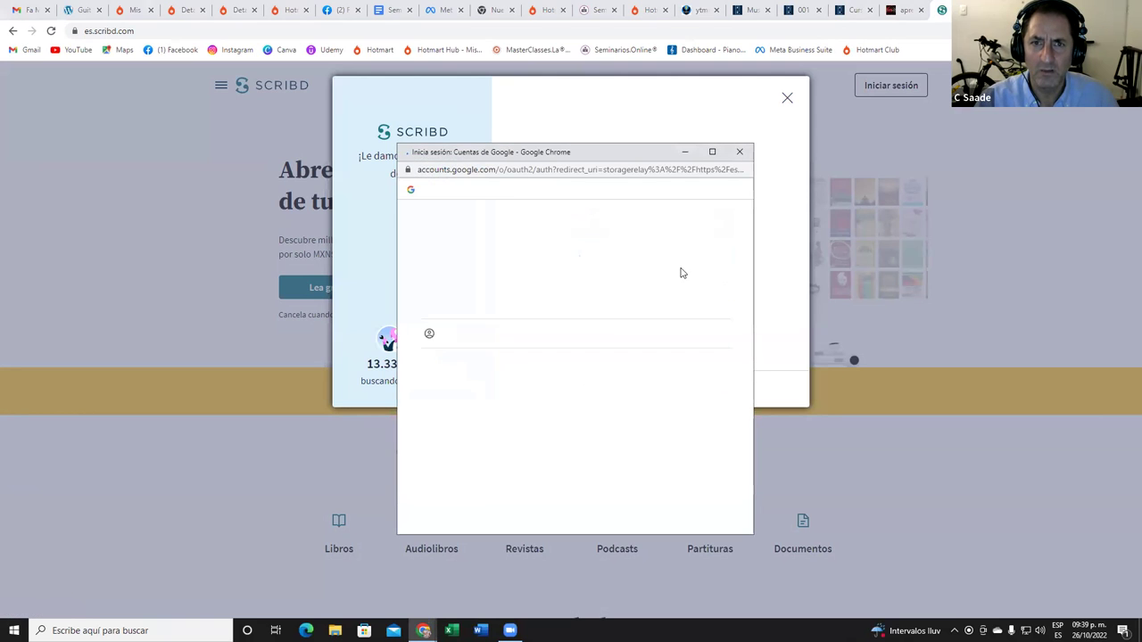
pyautogui.click(489, 300)
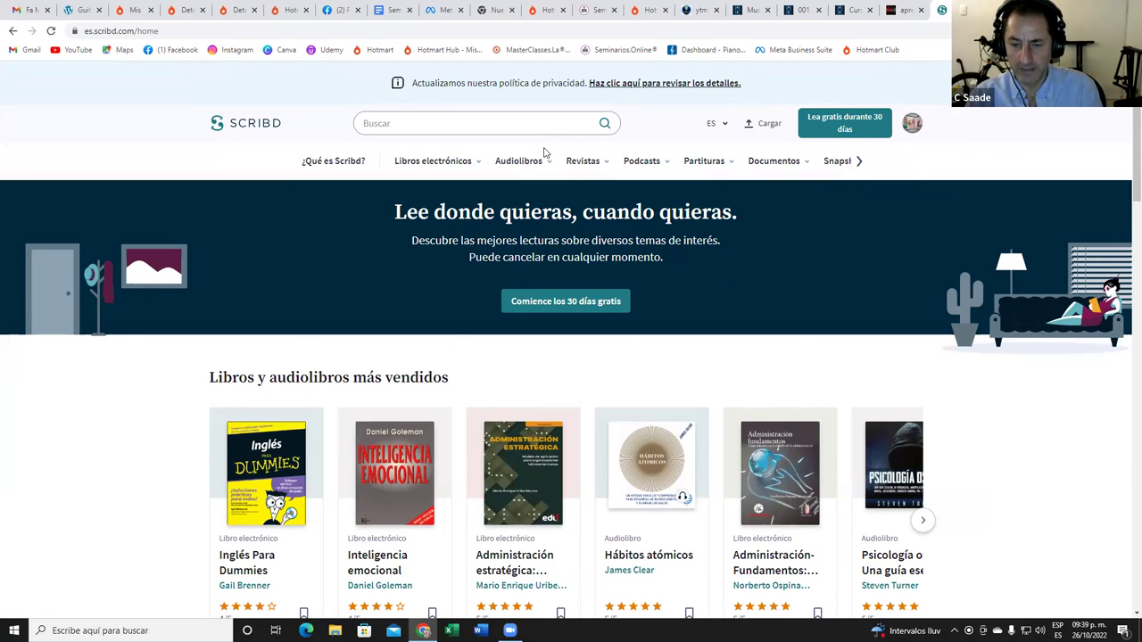
pyautogui.click(491, 122)
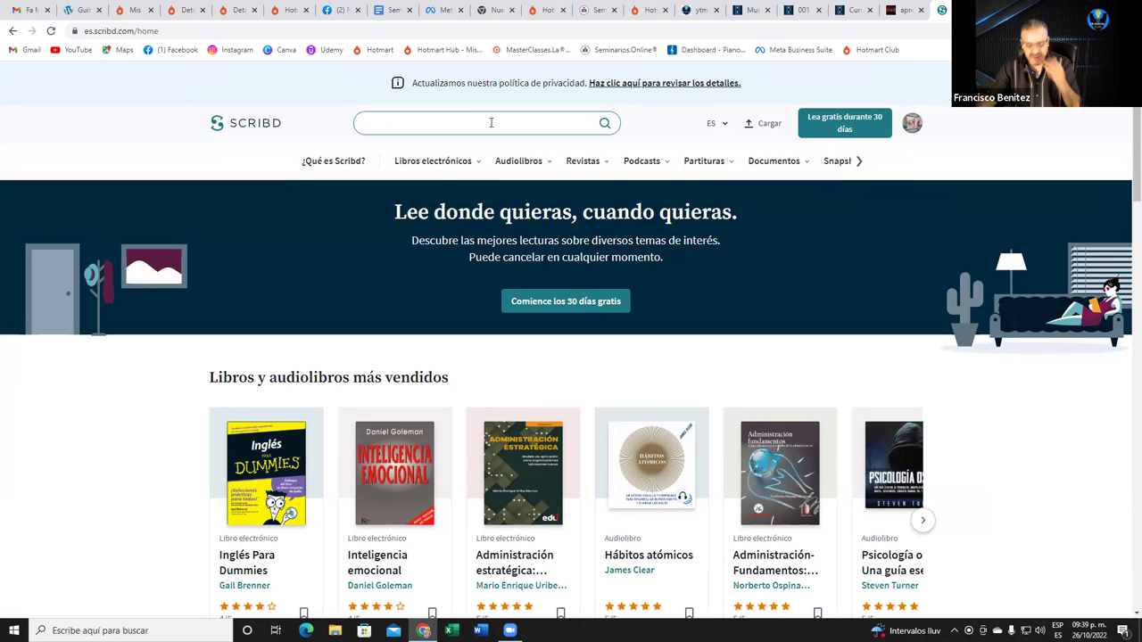
# Search Scribd for 'guitar sheet music'.
pyautogui.write('sheet m')
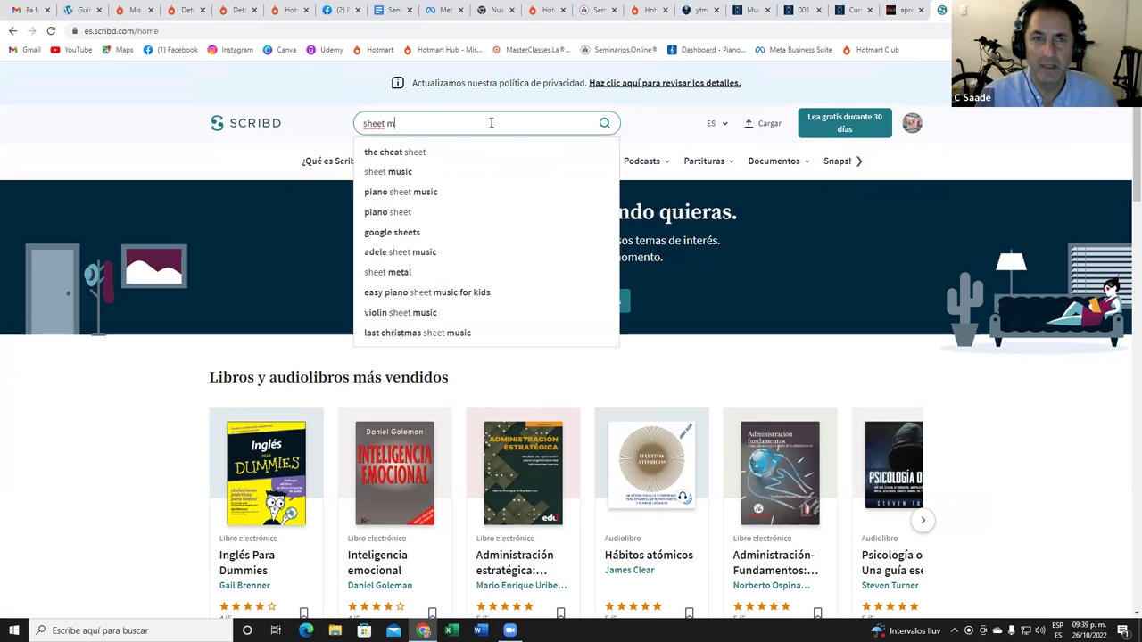
pyautogui.press('BackSpace')
pyautogui.press('BackSpace')
pyautogui.press('BackSpace')
pyautogui.press('BackSpace')
pyautogui.press('BackSpace')
pyautogui.press('BackSpace')
pyautogui.press('BackSpace')
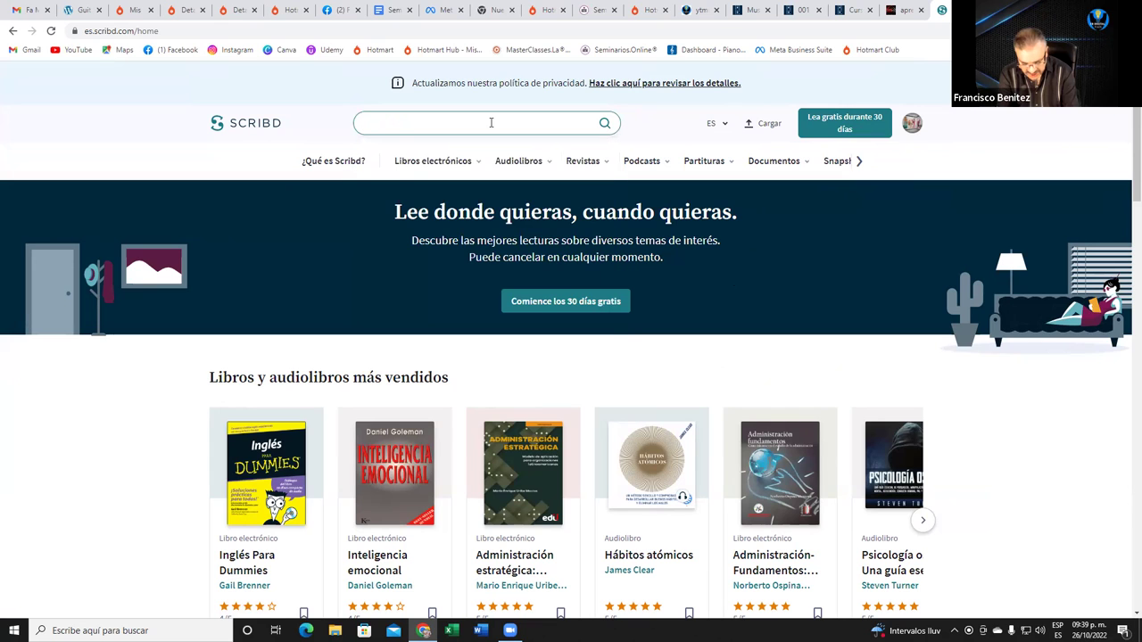
pyautogui.write('guitar sheet music')
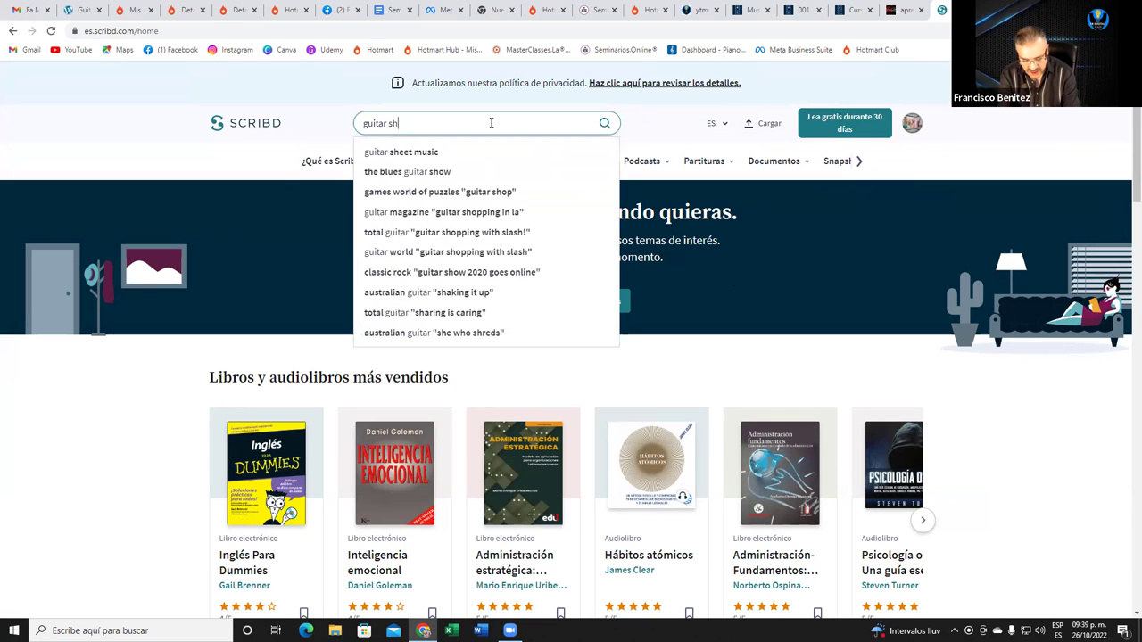
pyautogui.press('Return')
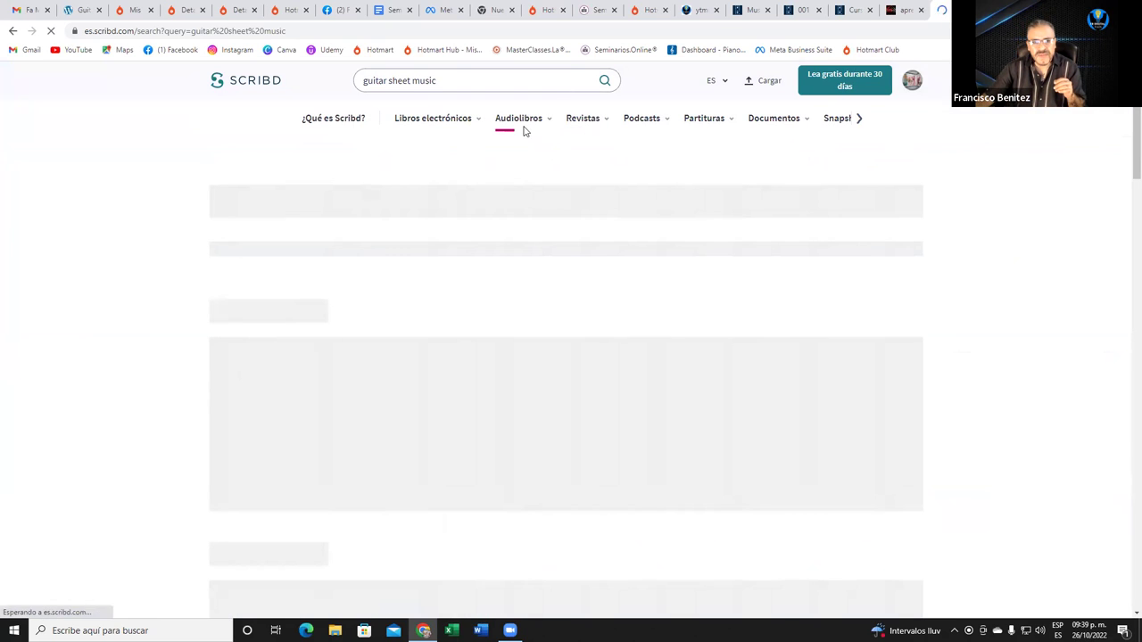
# Open the Documentos section and scroll its business templates and academic papers.
pyautogui.click(526, 125)
pyautogui.click(787, 124)
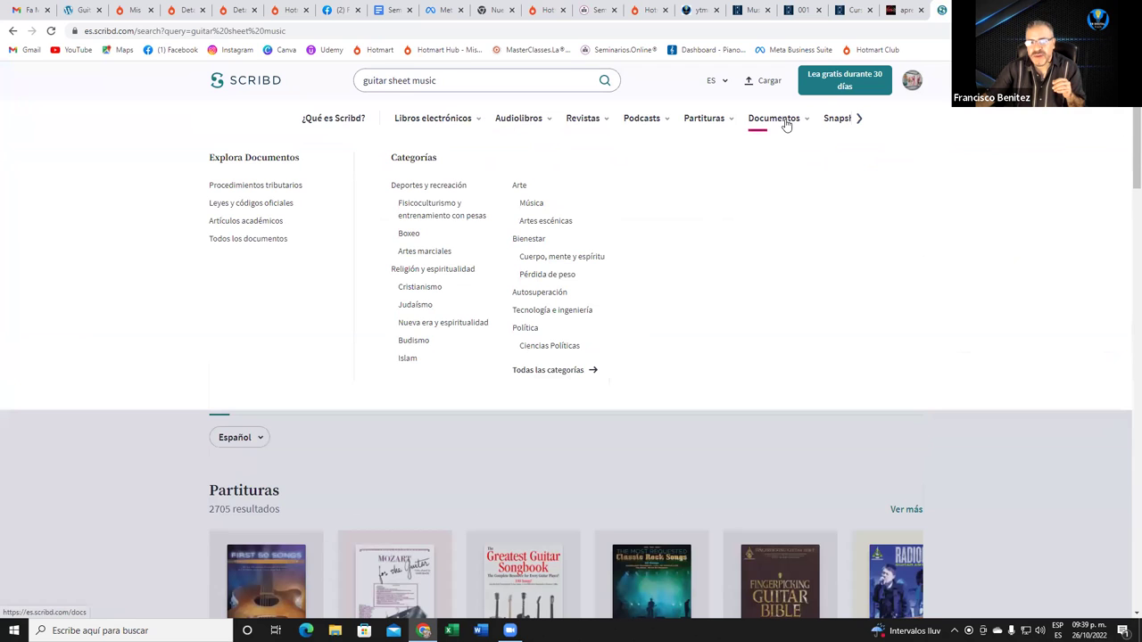
pyautogui.click(787, 125)
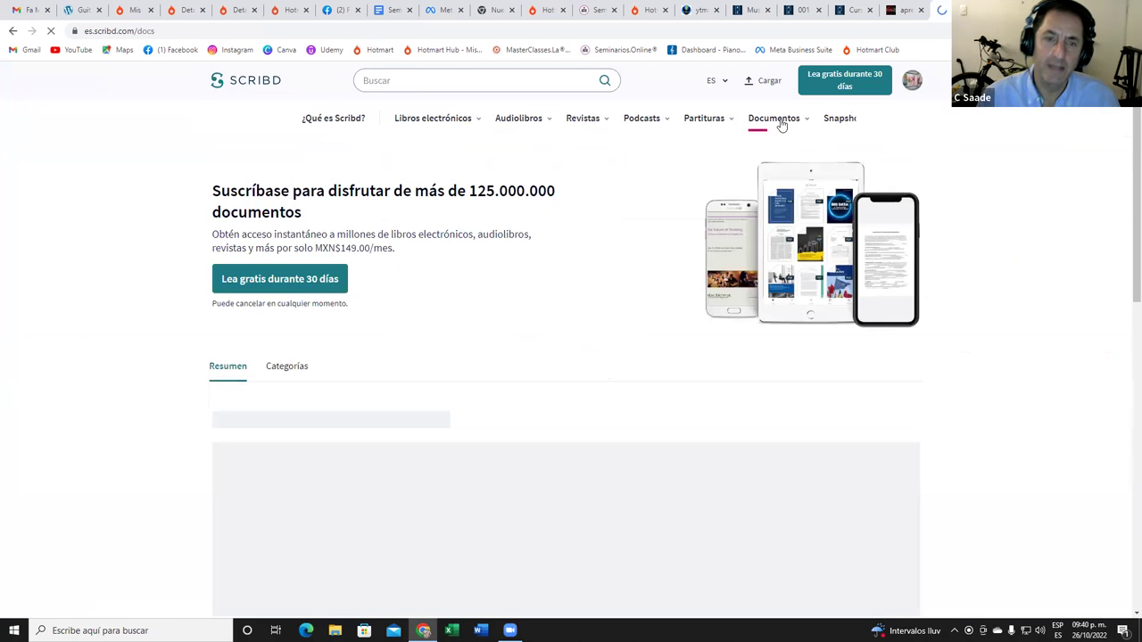
pyautogui.scroll(-5, 501, 335)
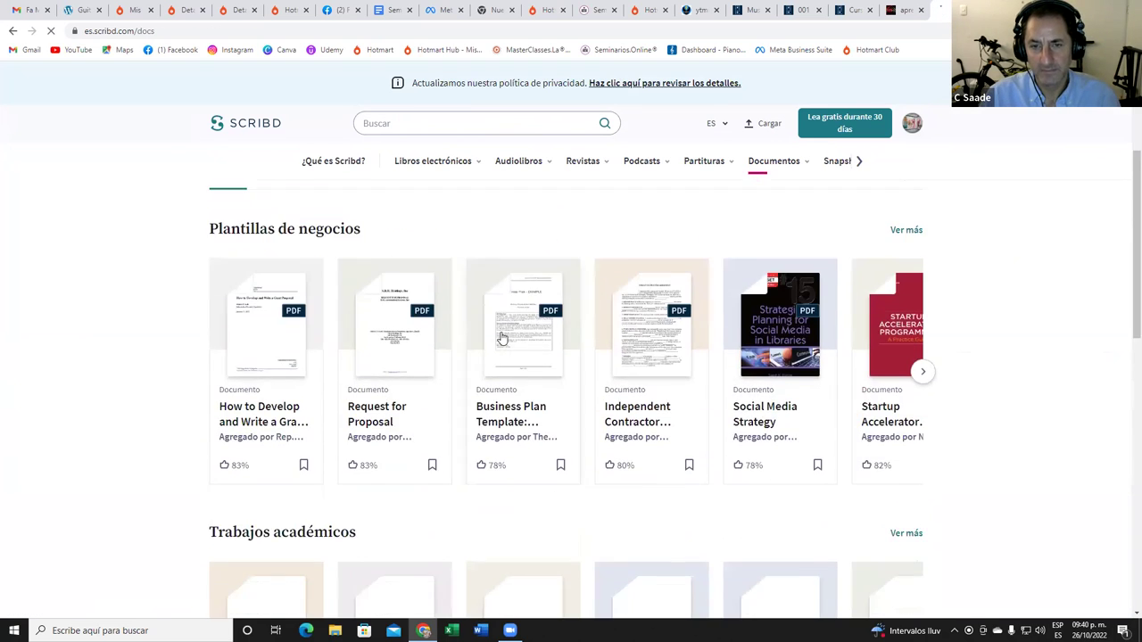
pyautogui.scroll(-1, 503, 339)
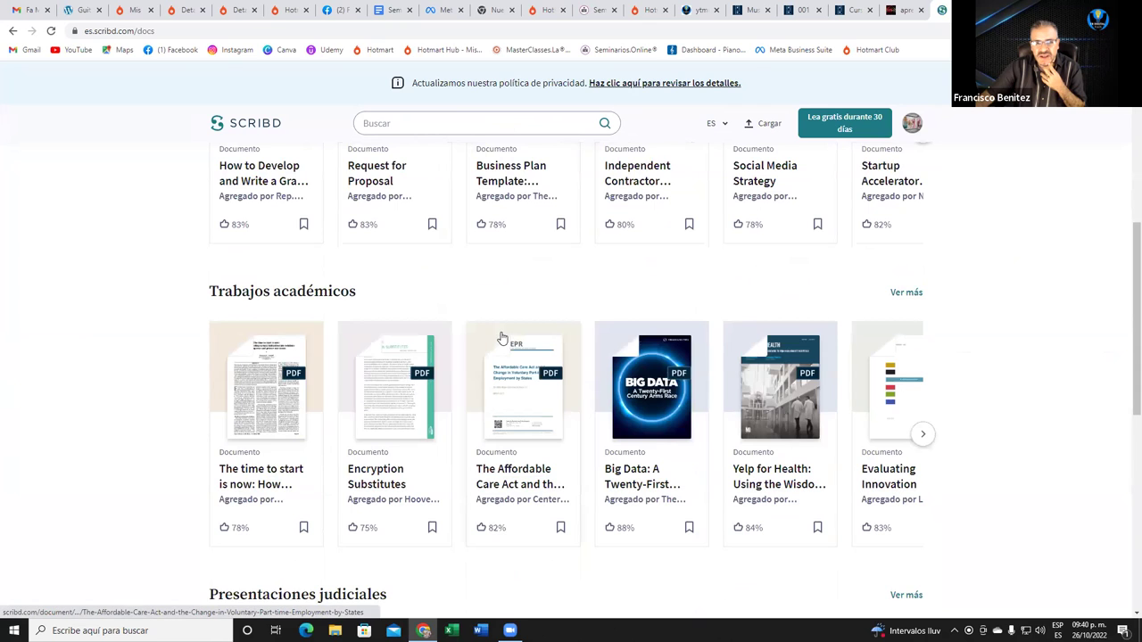
pyautogui.scroll(2, 502, 338)
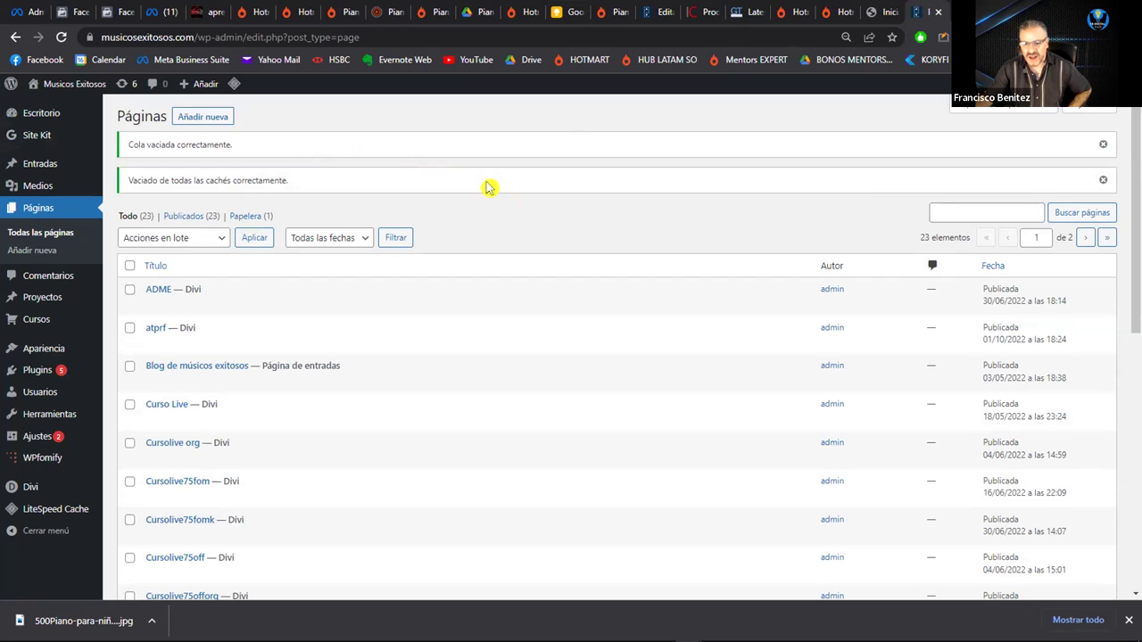
# Open the iniciacionmusical page from the Páginas list in the Divi builder.
pyautogui.scroll(-1, 471, 183)
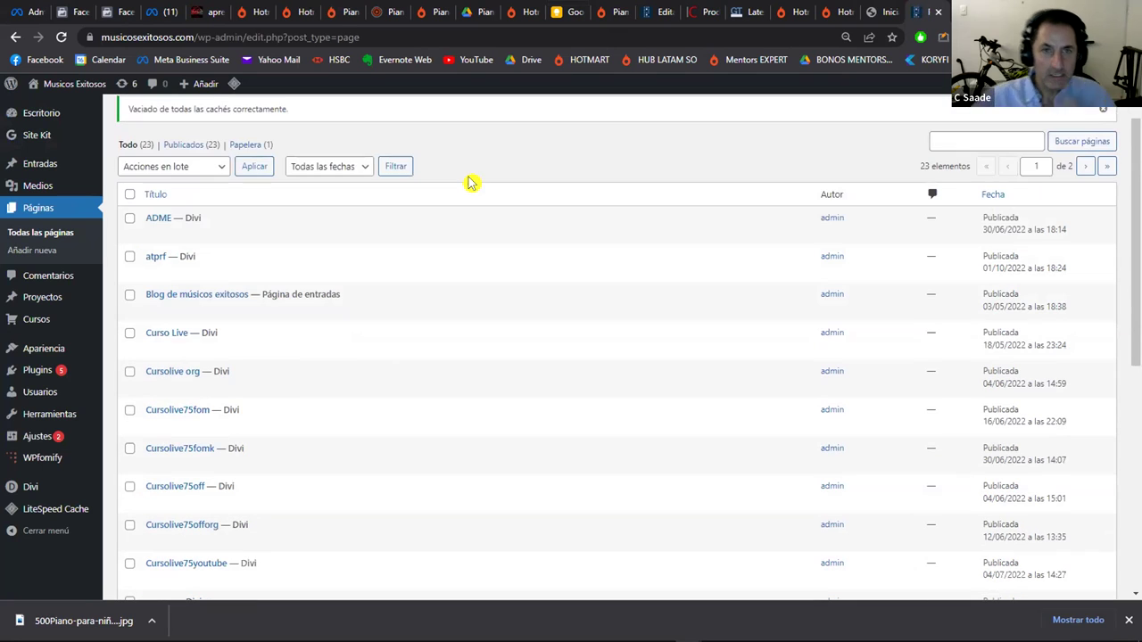
pyautogui.scroll(-1, 471, 183)
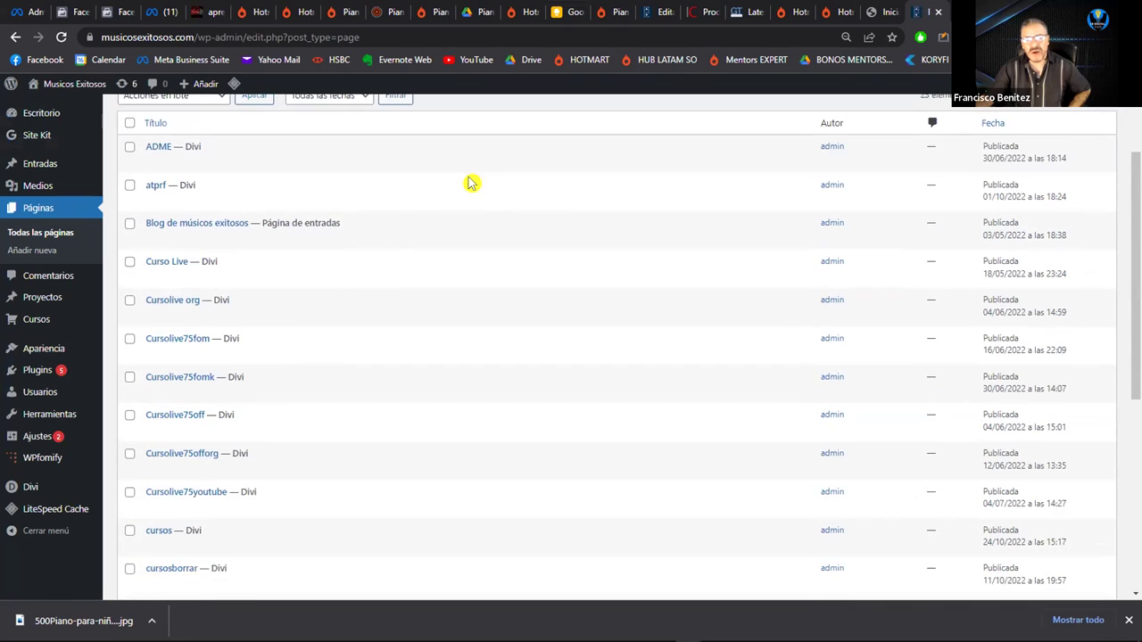
pyautogui.scroll(-5, 471, 183)
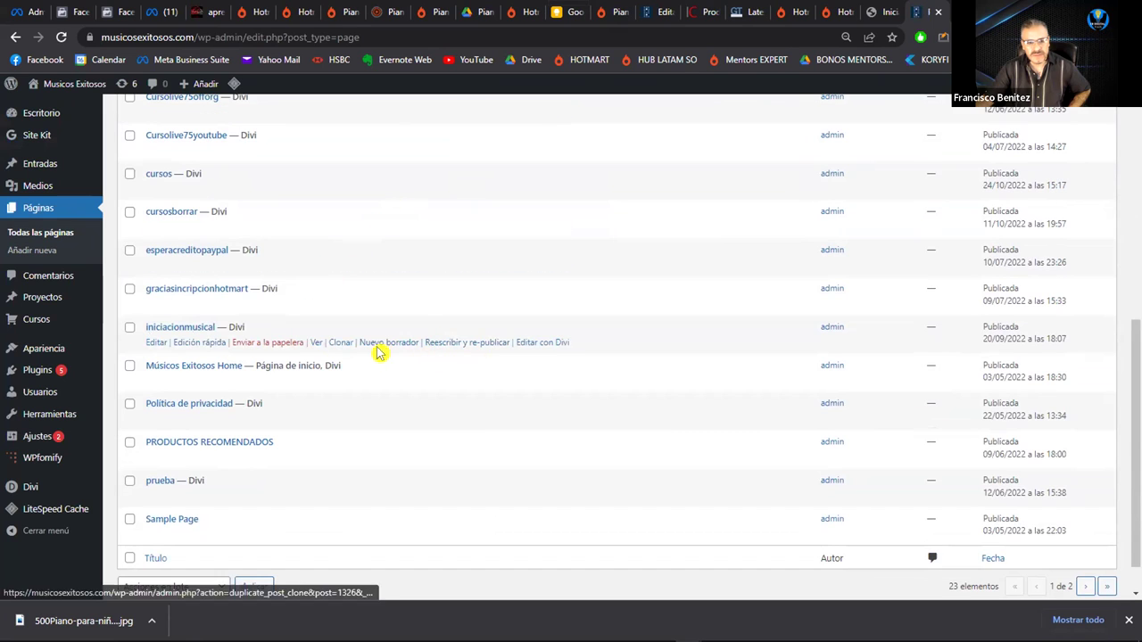
pyautogui.click(527, 344)
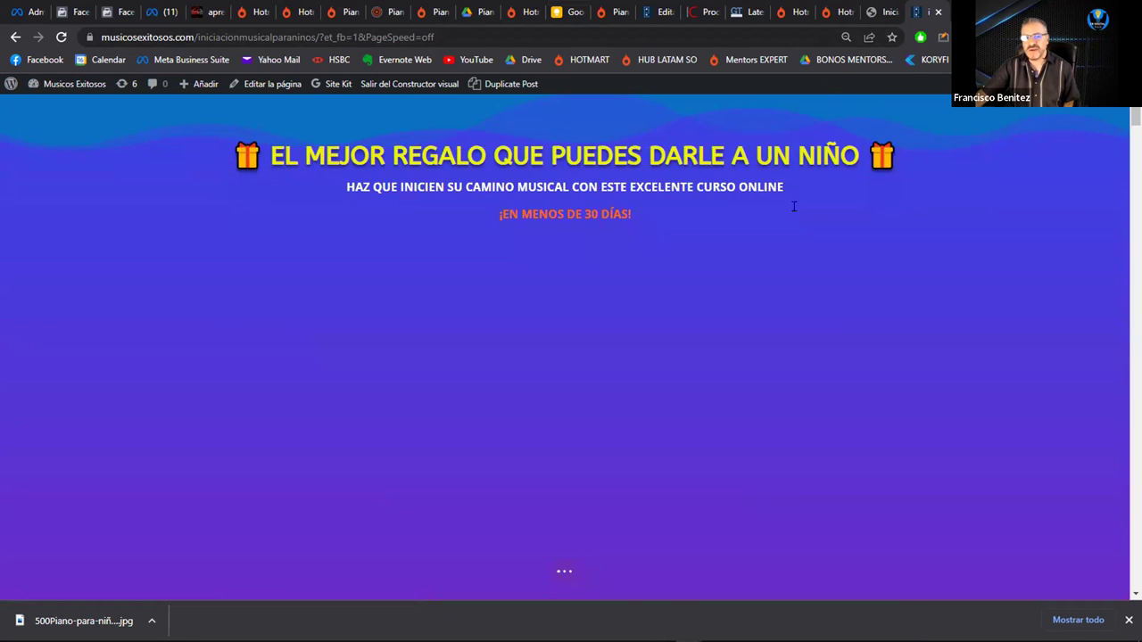
# Go back to the formacionartistica Iniciación Musical para Niños sales page and scroll it.
pyautogui.hotkey('ctrl', 'shift', 'Tab')
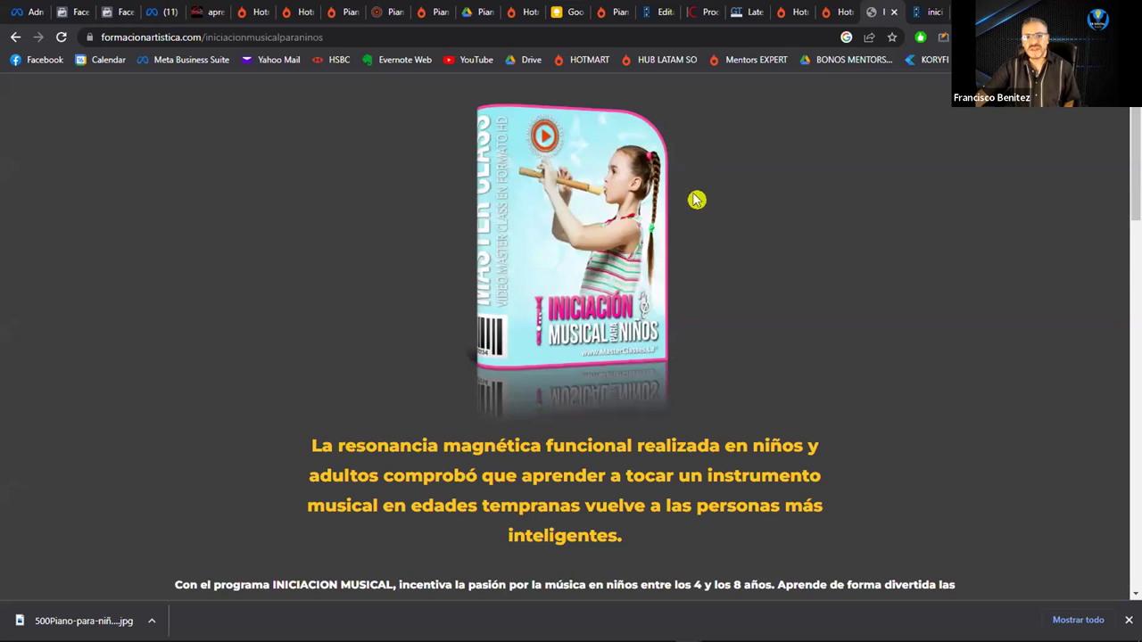
pyautogui.scroll(-2, 674, 278)
pyautogui.scroll(2, 705, 259)
pyautogui.scroll(-2, 706, 263)
pyautogui.scroll(2, 708, 262)
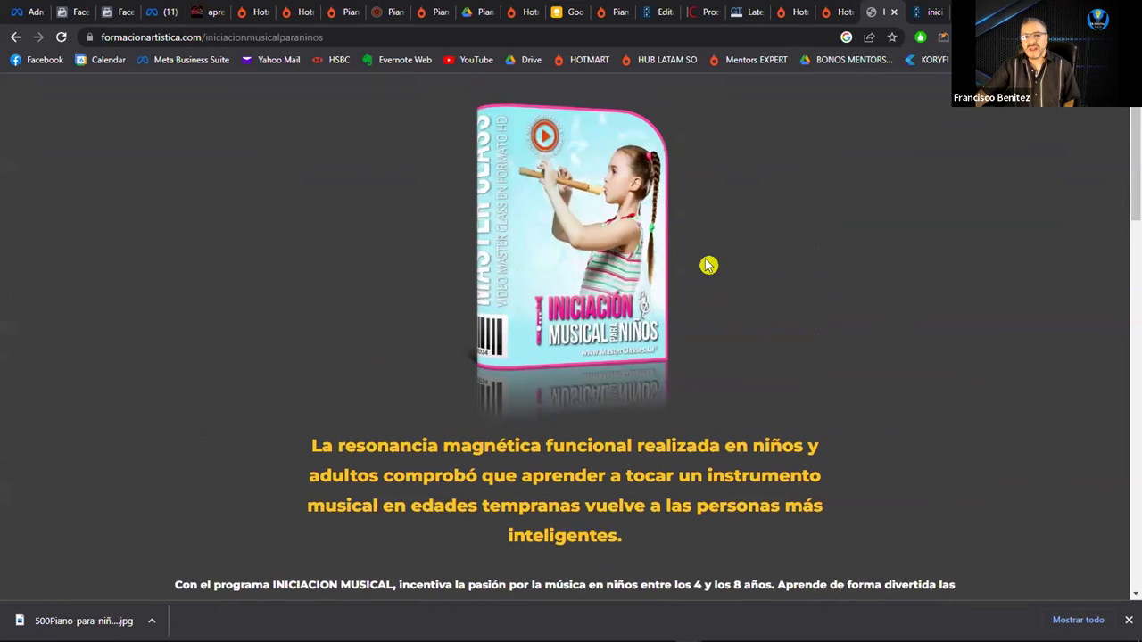
# Load the masterclasses.la website in a new tab.
pyautogui.click(944, 9)
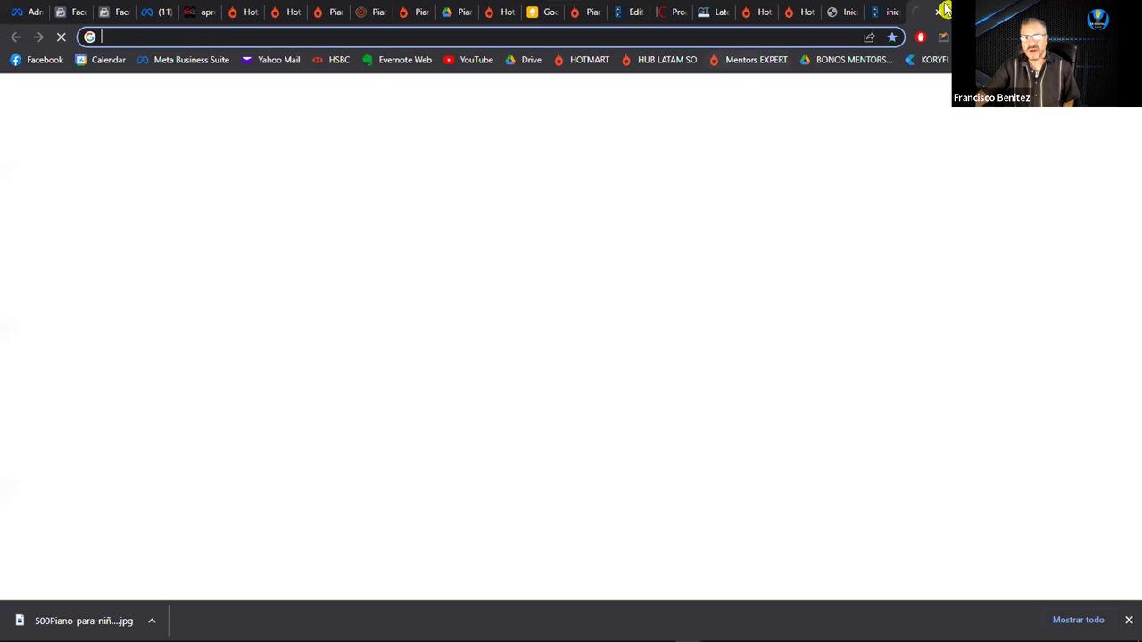
pyautogui.write('masterclasses')
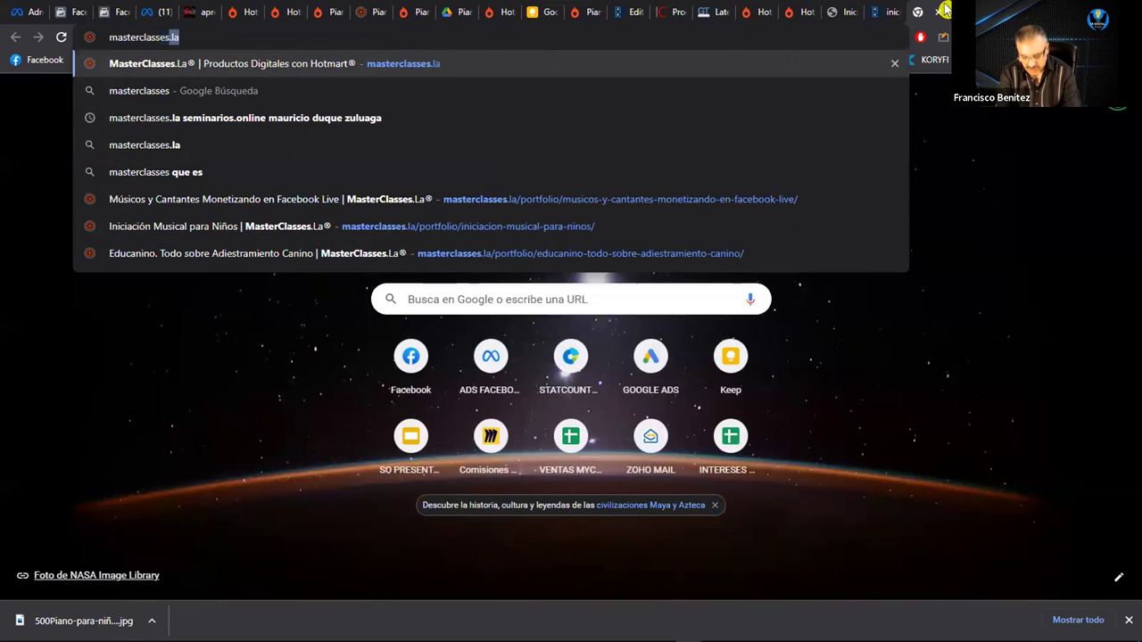
pyautogui.press('Return')
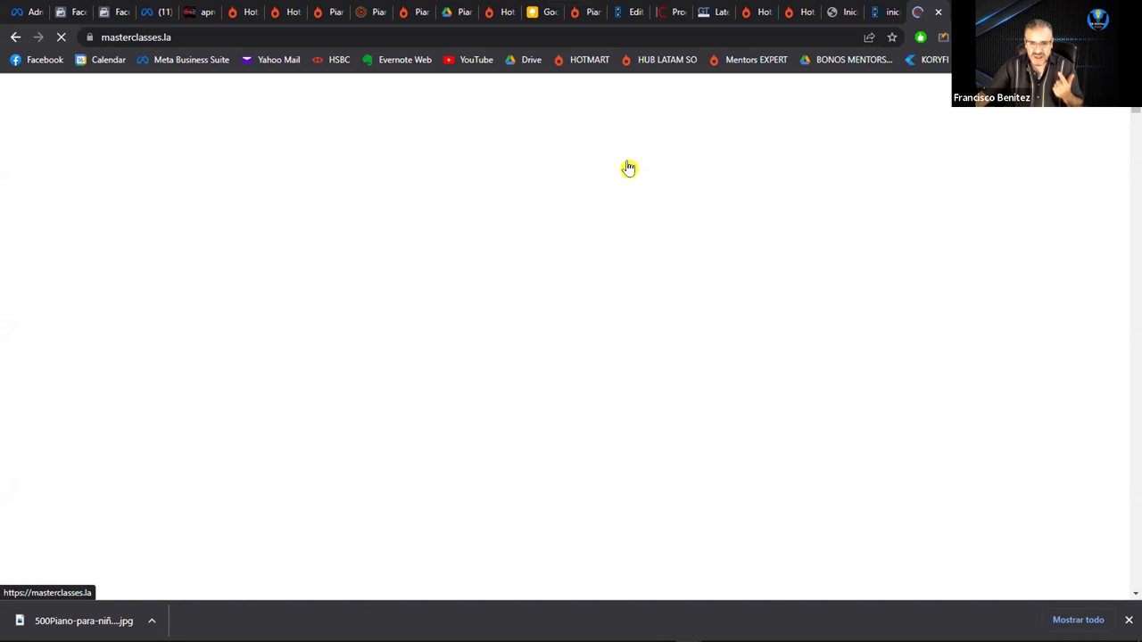
# Search products for 'musical' and open the Iniciación Musical para Niños purchase page.
pyautogui.click(429, 333)
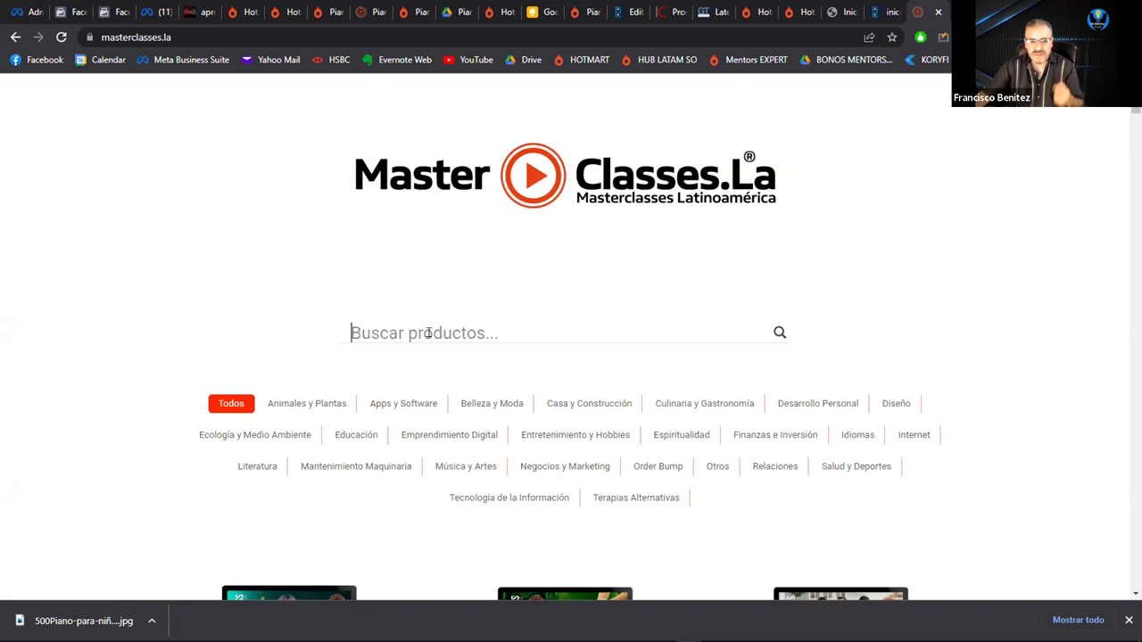
pyautogui.write('iniciacion musical')
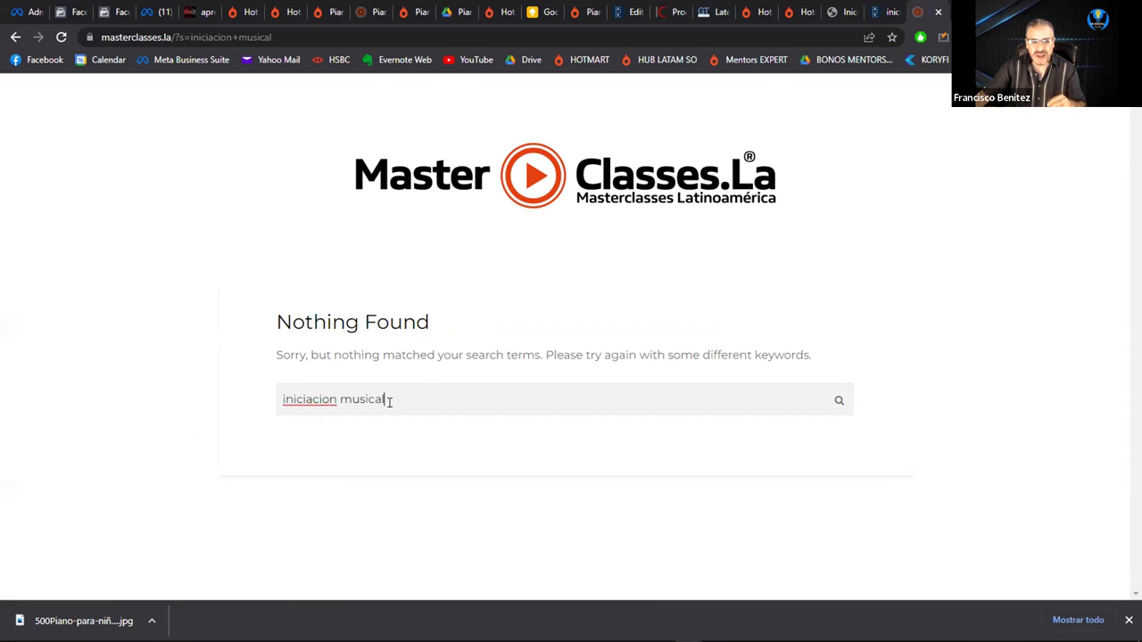
pyautogui.moveTo(389, 402); pyautogui.dragTo(269, 399)
pyautogui.write('m')
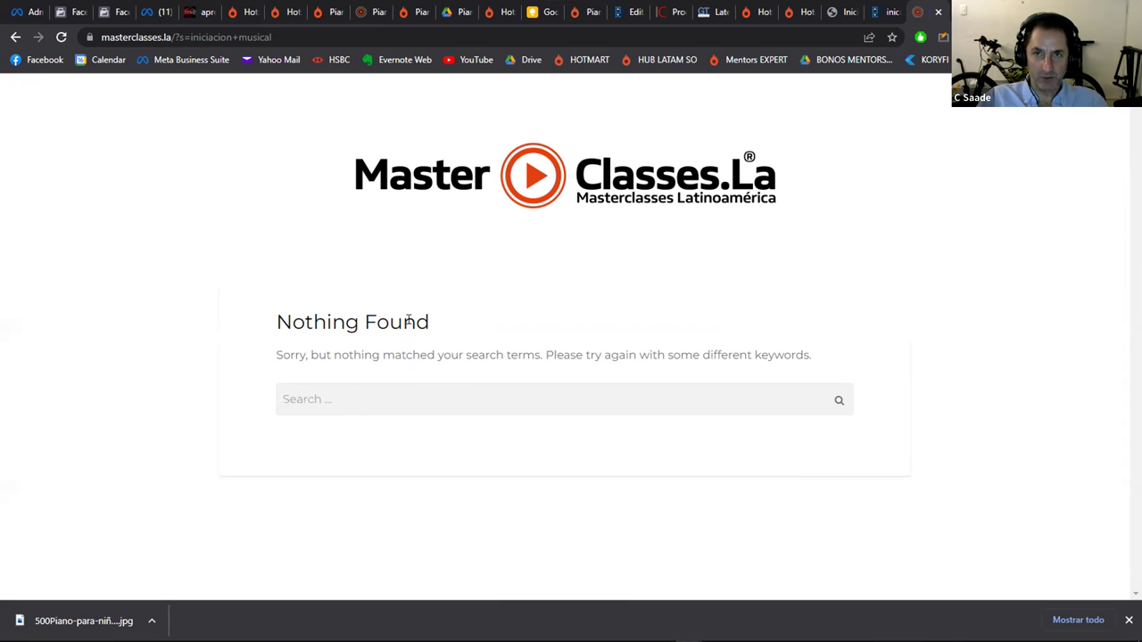
pyautogui.click(608, 195)
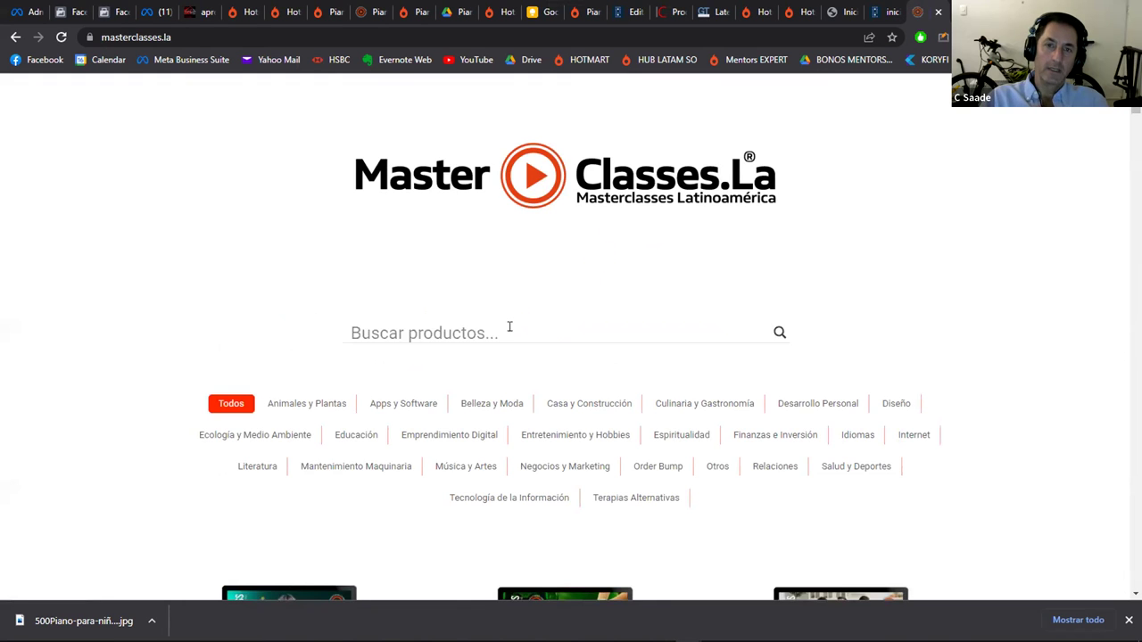
pyautogui.write('musical')
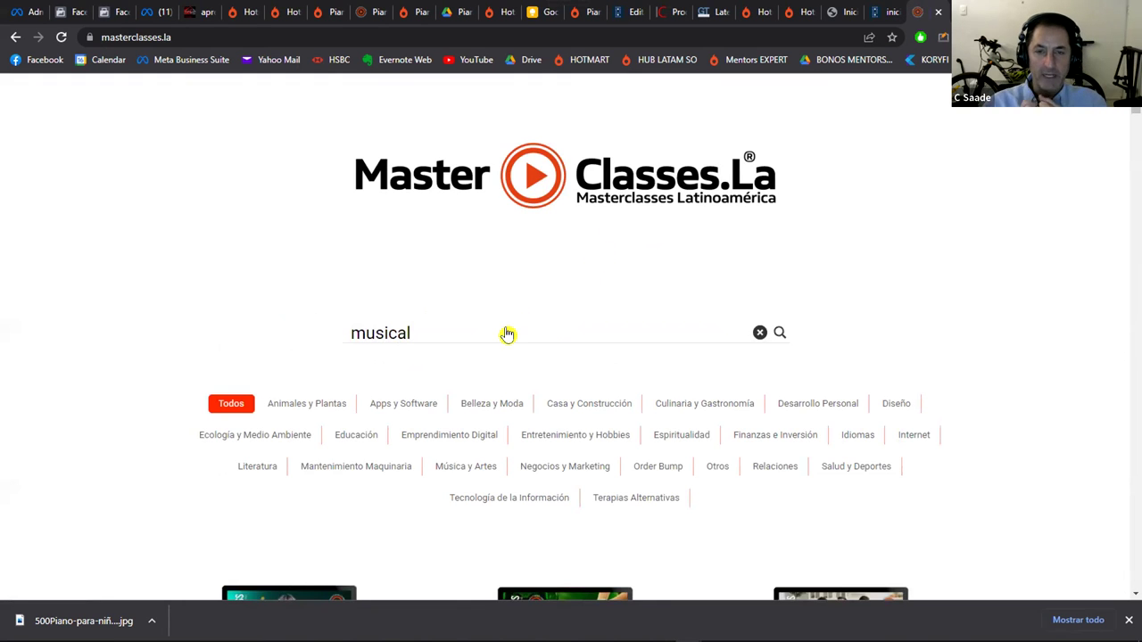
pyautogui.scroll(-2, 510, 330)
pyautogui.scroll(-4, 511, 333)
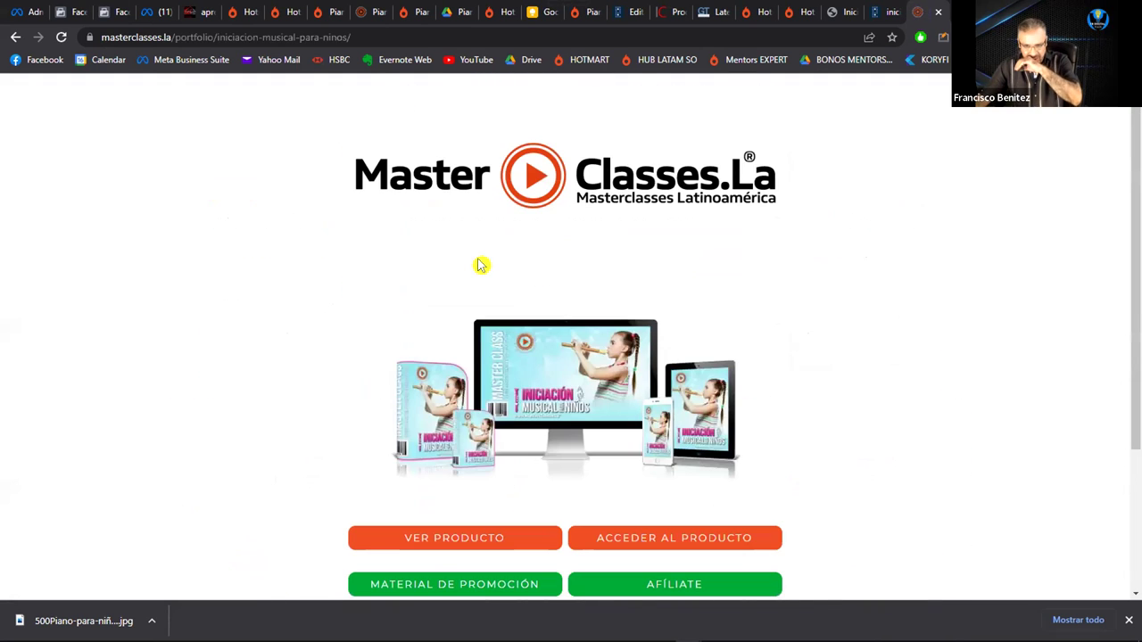
pyautogui.scroll(-3, 479, 263)
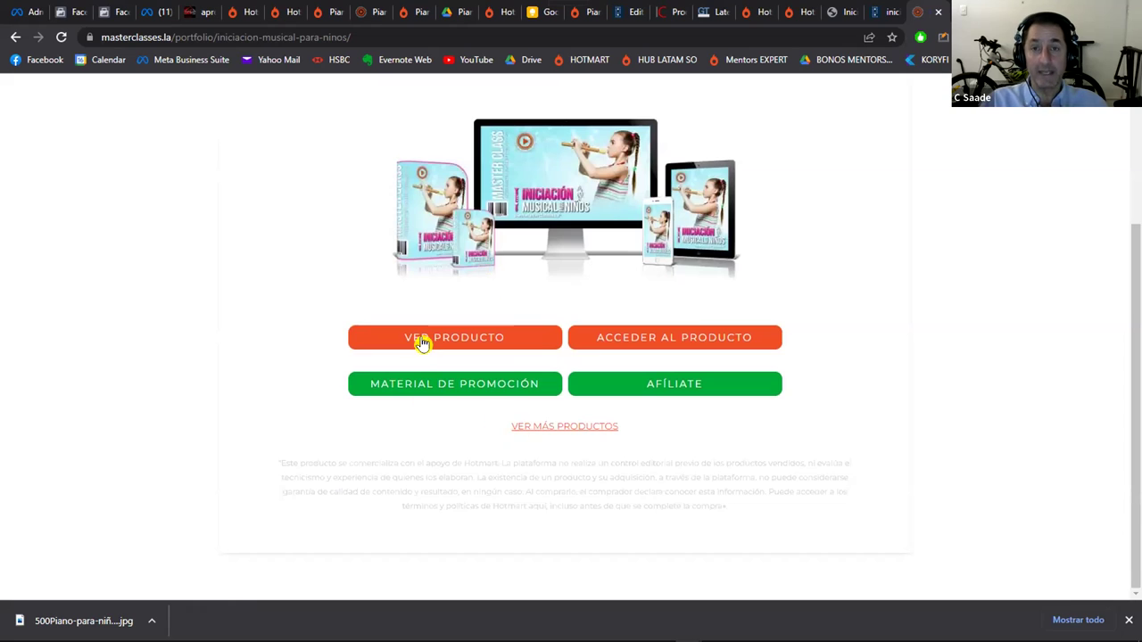
pyautogui.click(422, 341)
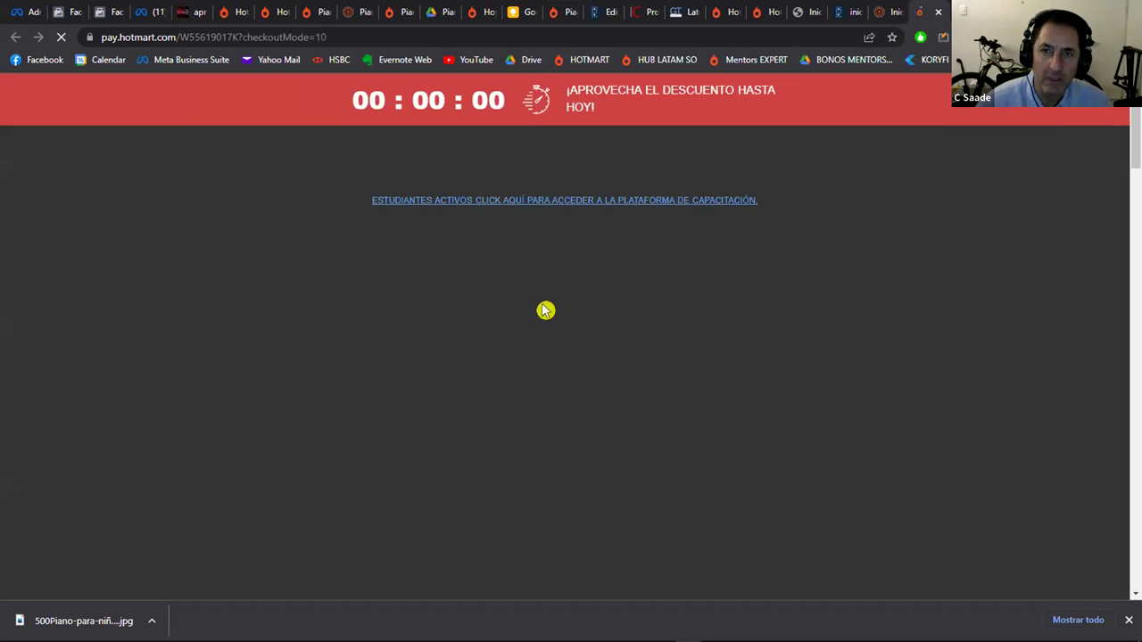
# Review the checkout's account, credit-card and debit-card payment options, then show the iniciacionmusical landing page.
pyautogui.scroll(-2, 564, 290)
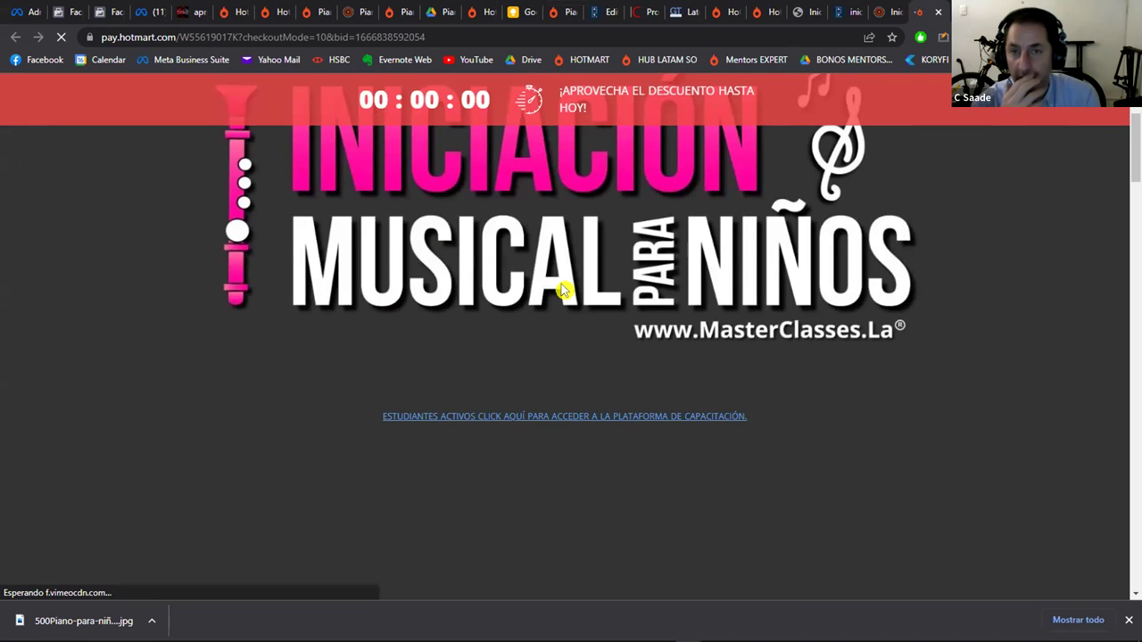
pyautogui.scroll(-3, 562, 287)
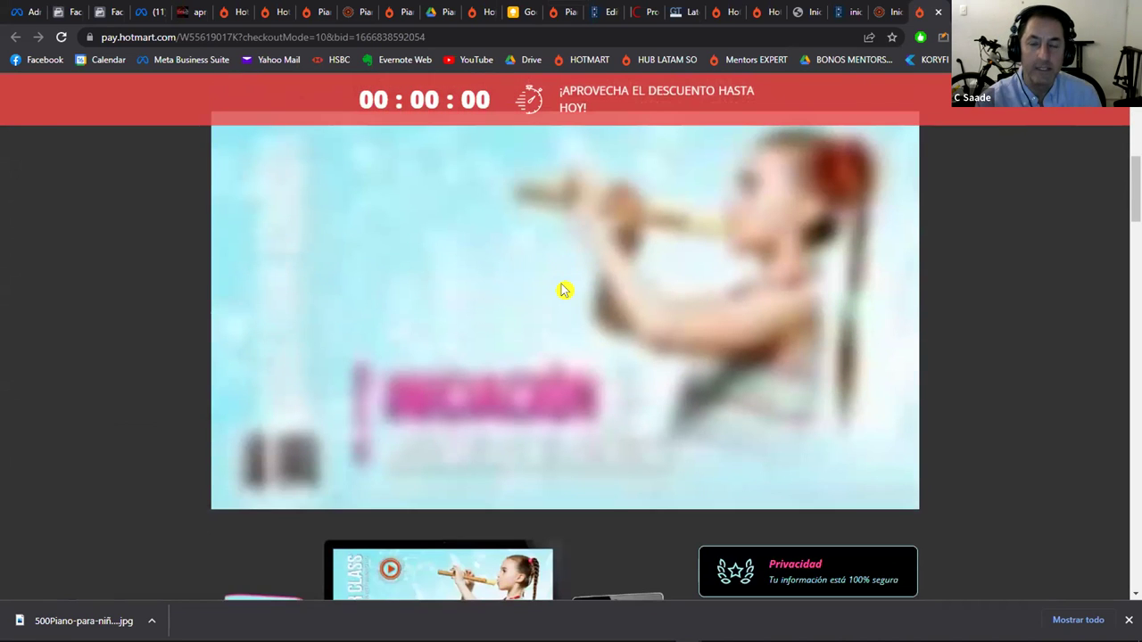
pyautogui.scroll(-6, 564, 290)
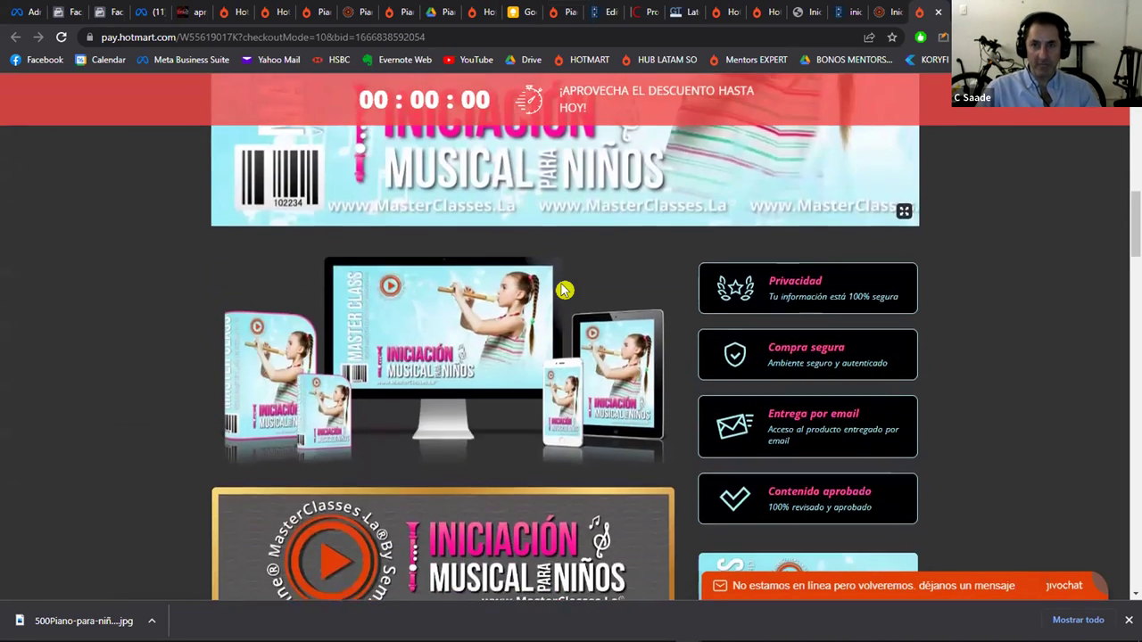
pyautogui.scroll(-4, 564, 290)
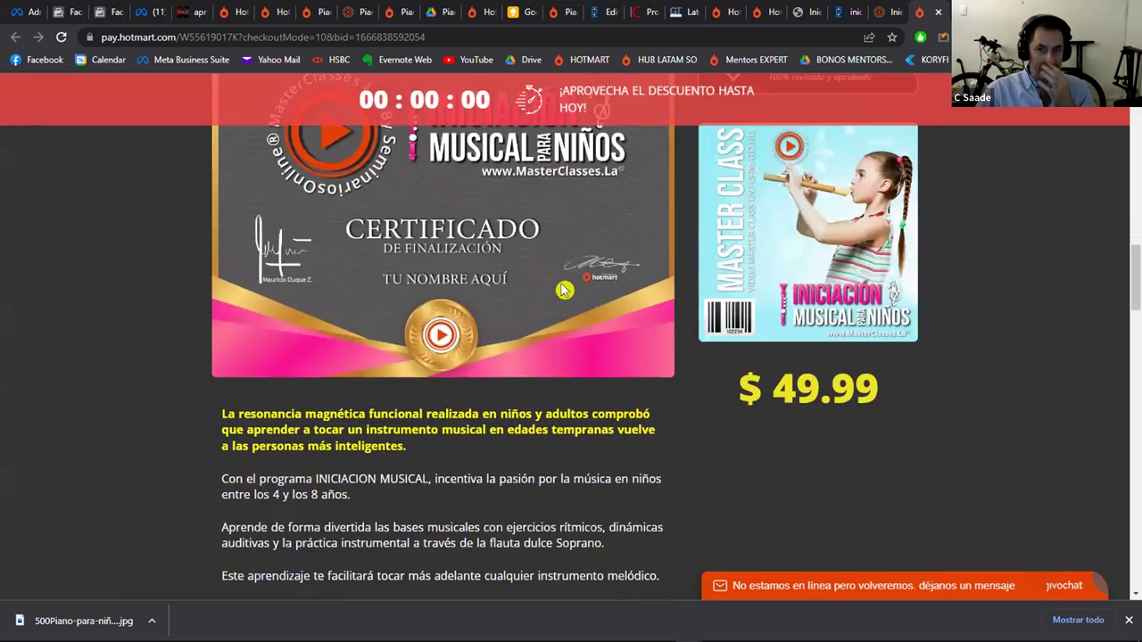
pyautogui.scroll(-3, 562, 282)
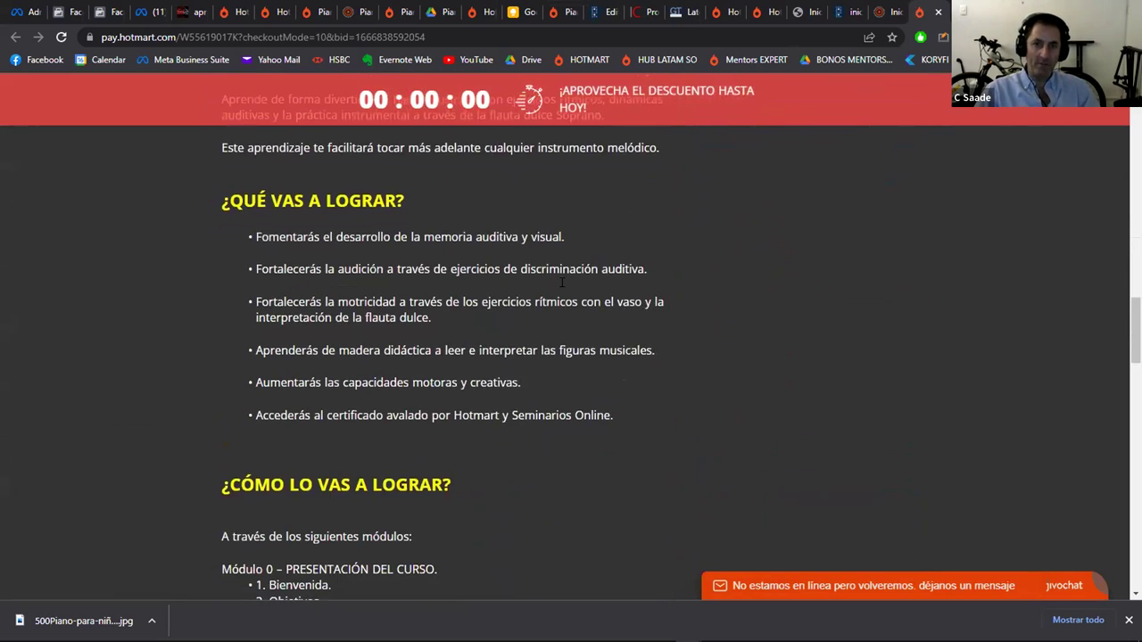
pyautogui.scroll(-4, 562, 282)
pyautogui.scroll(7, 562, 282)
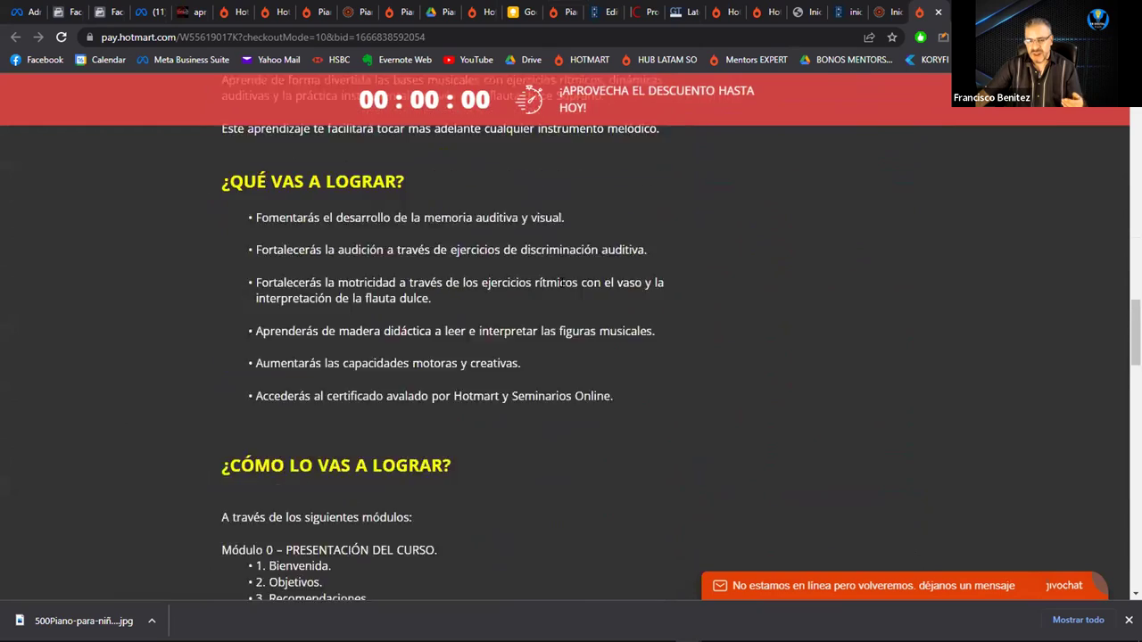
pyautogui.scroll(10, 562, 282)
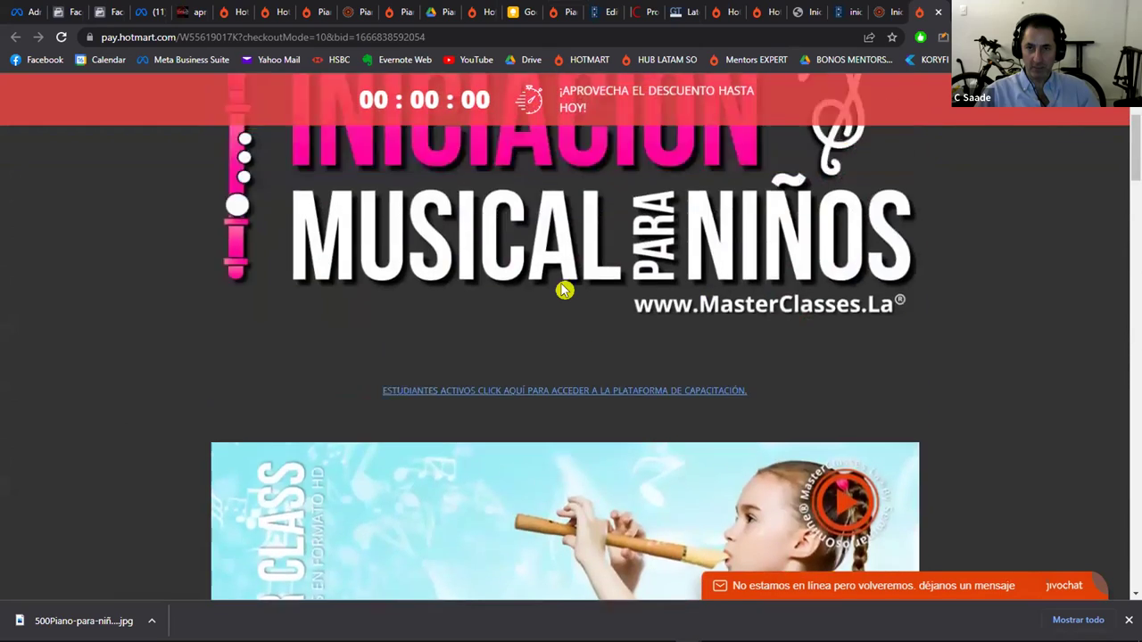
pyautogui.scroll(-6, 563, 290)
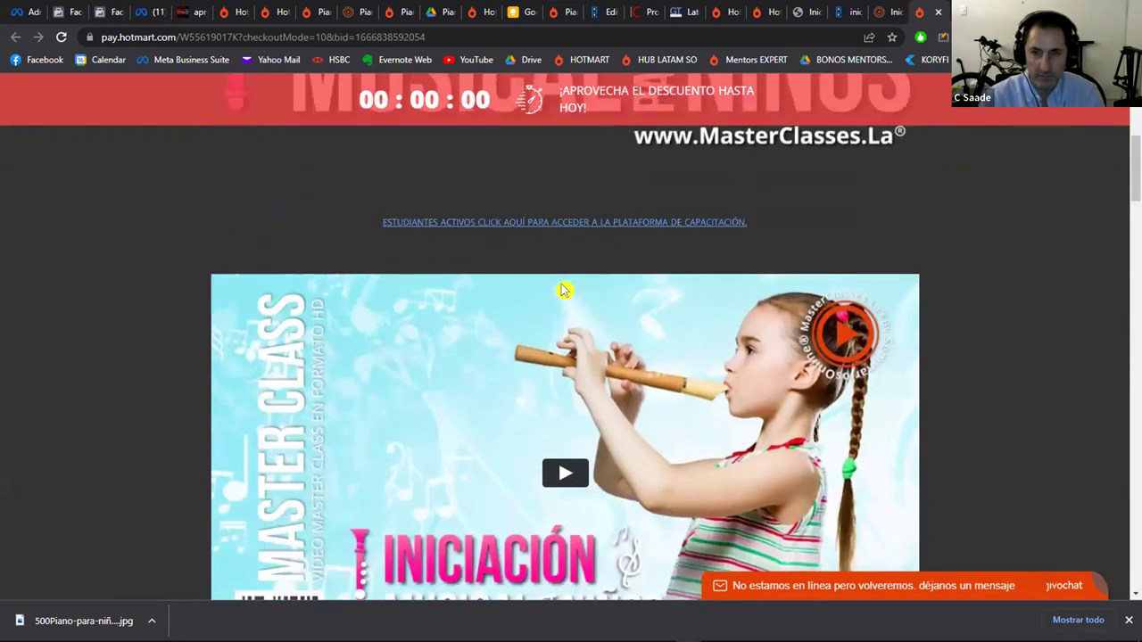
pyautogui.scroll(-7, 563, 290)
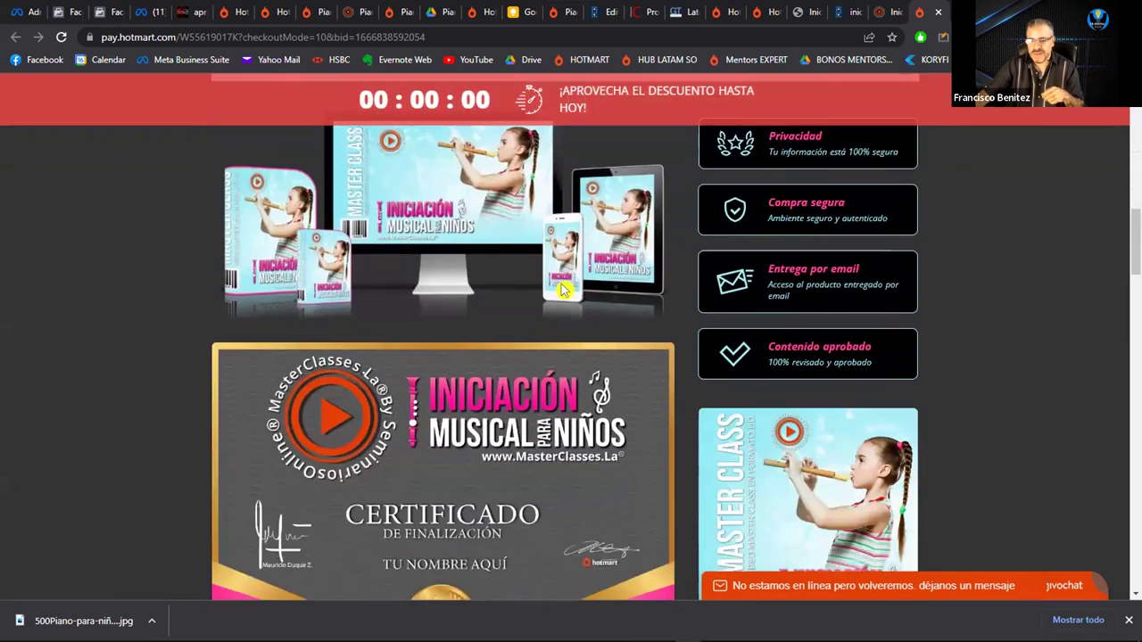
pyautogui.scroll(-5, 564, 290)
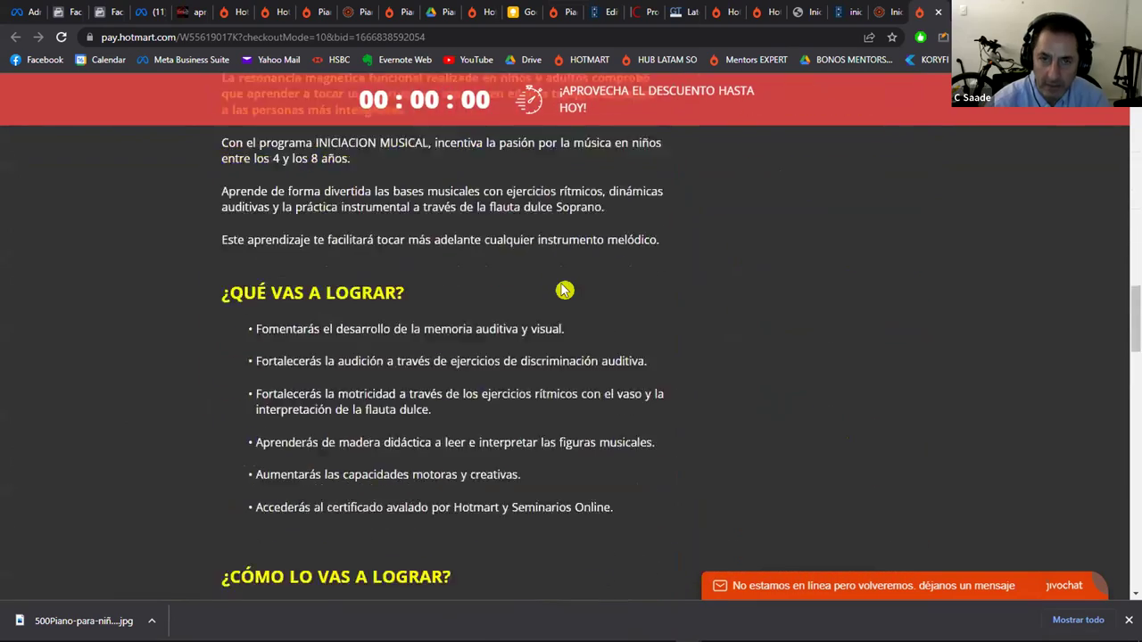
pyautogui.scroll(4, 564, 290)
pyautogui.scroll(6, 563, 290)
pyautogui.scroll(-11, 561, 284)
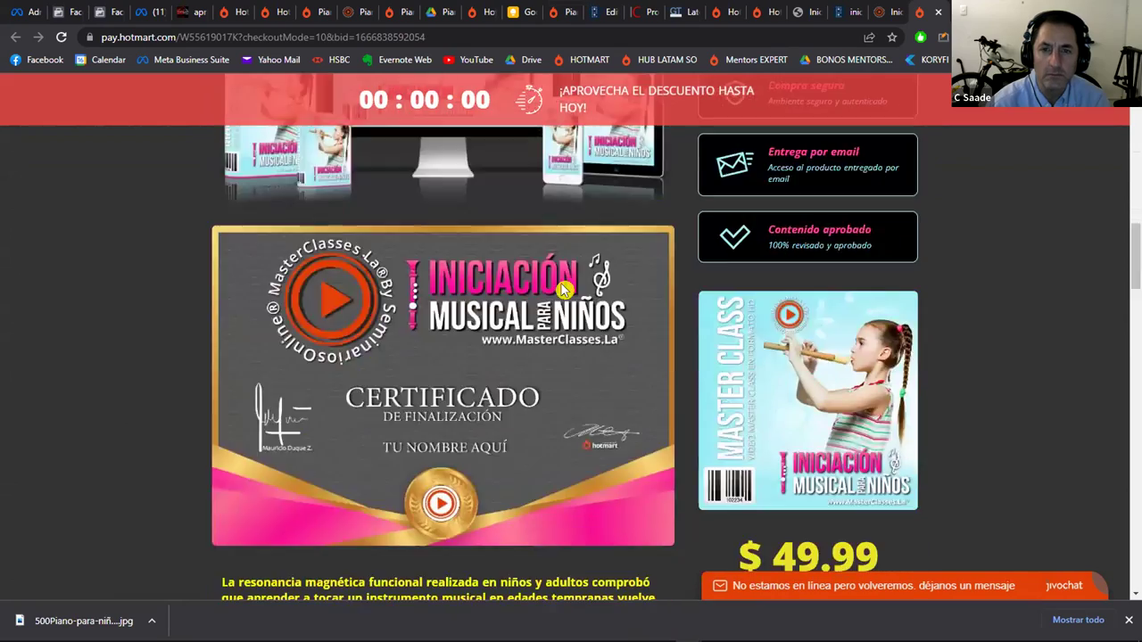
pyautogui.scroll(-1, 229, 223)
pyautogui.scroll(4, 286, 259)
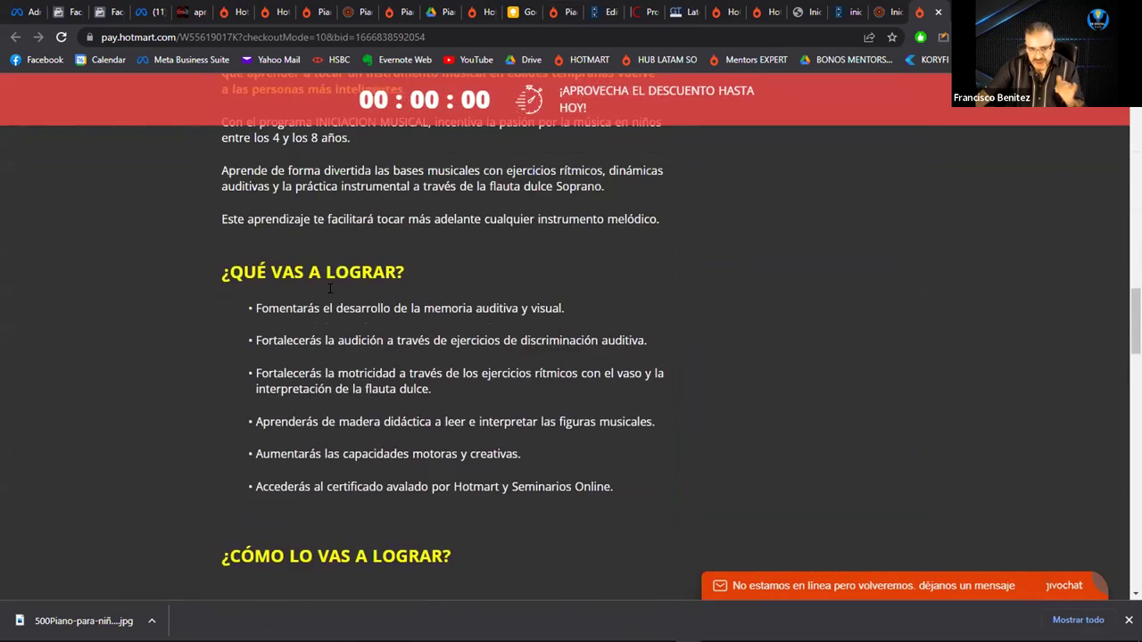
pyautogui.scroll(2, 330, 287)
pyautogui.scroll(-7, 330, 287)
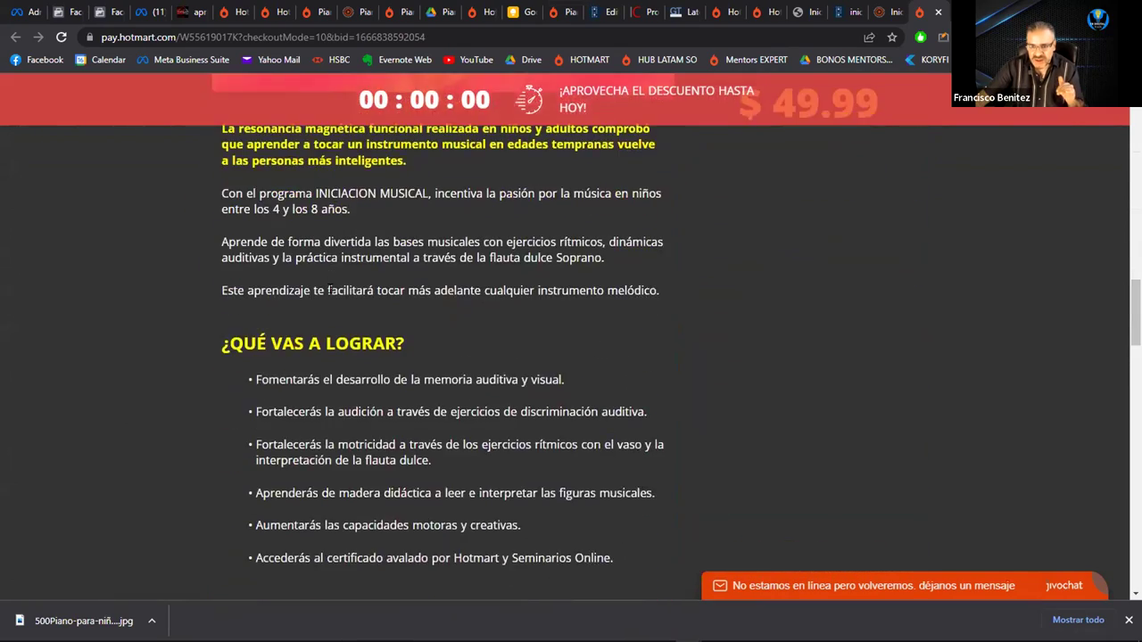
pyautogui.scroll(-9, 330, 287)
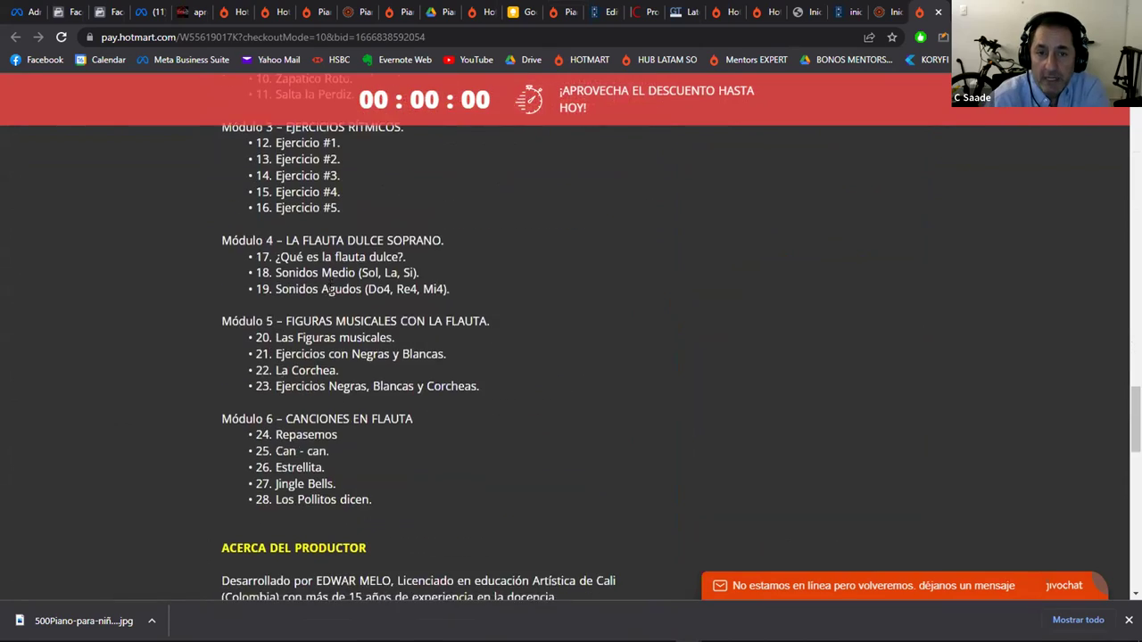
pyautogui.scroll(-9, 401, 317)
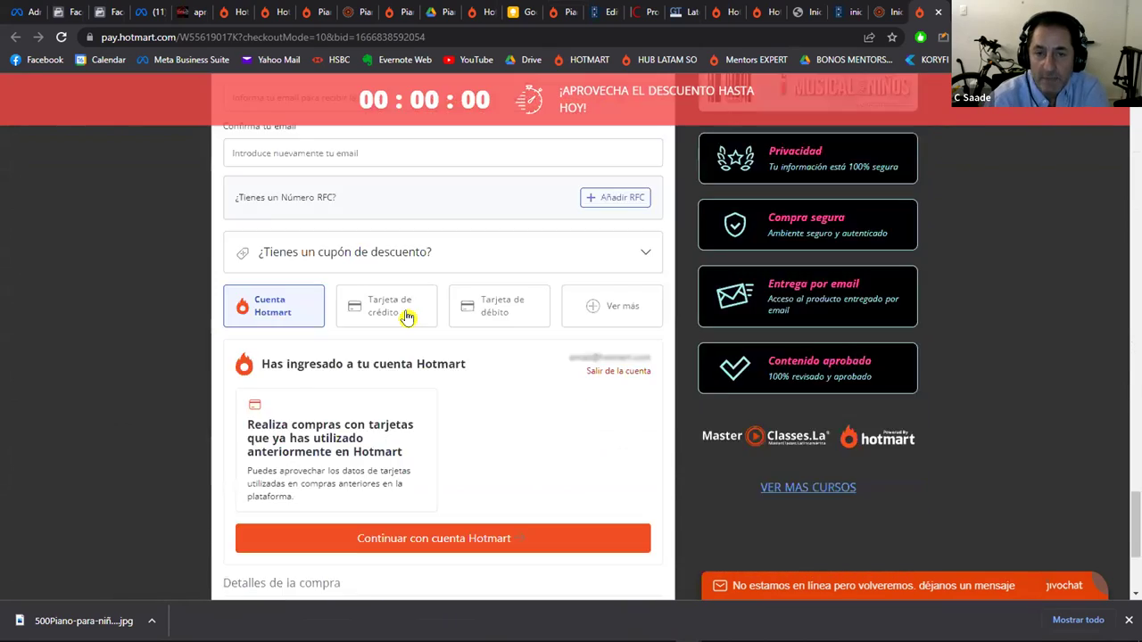
pyautogui.scroll(4, 409, 313)
pyautogui.scroll(15, 409, 313)
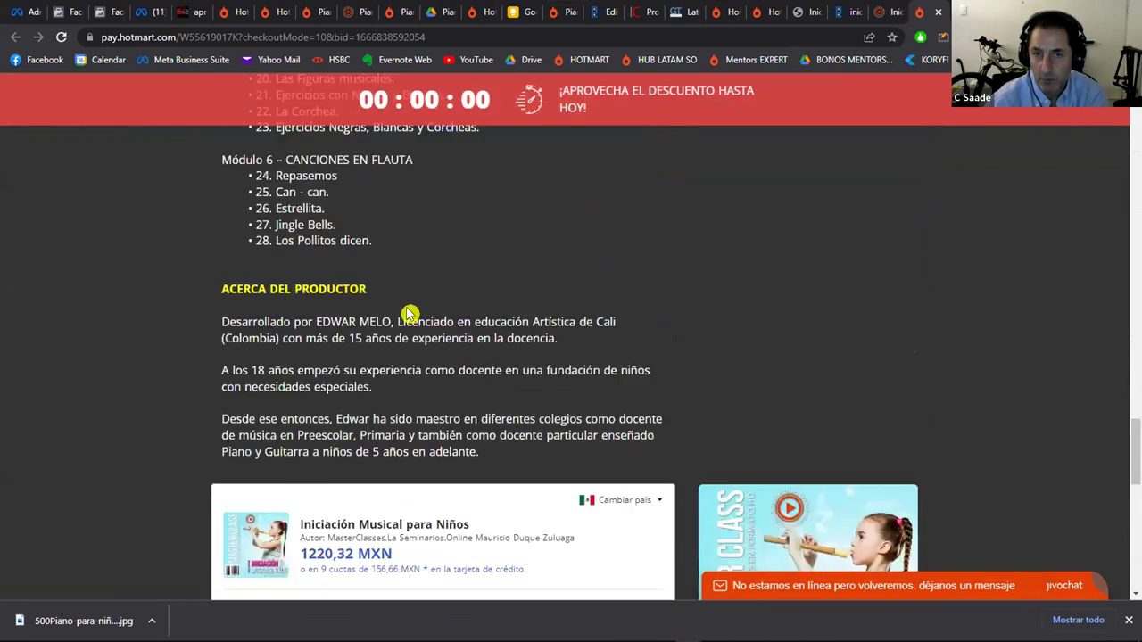
pyautogui.scroll(6, 408, 313)
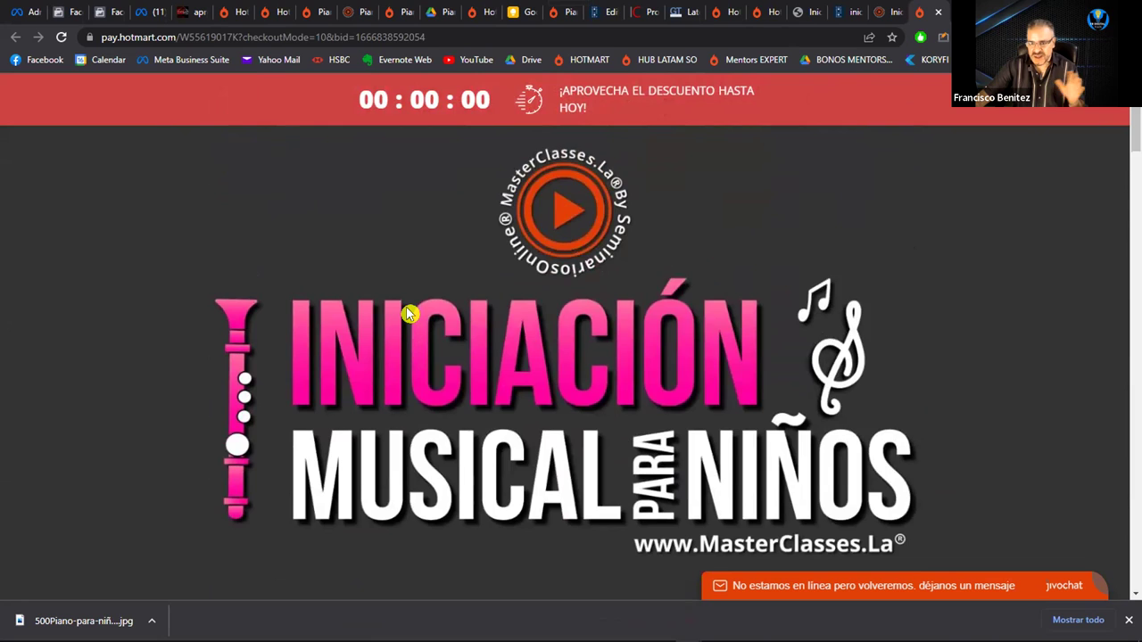
pyautogui.scroll(-6, 407, 310)
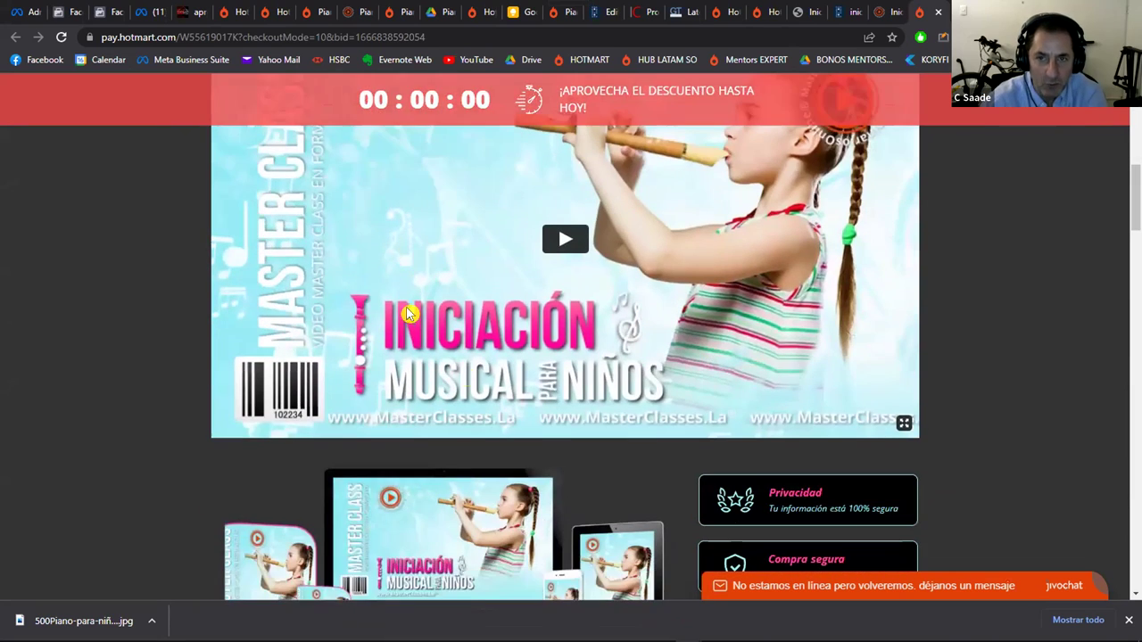
pyautogui.scroll(-7, 249, 384)
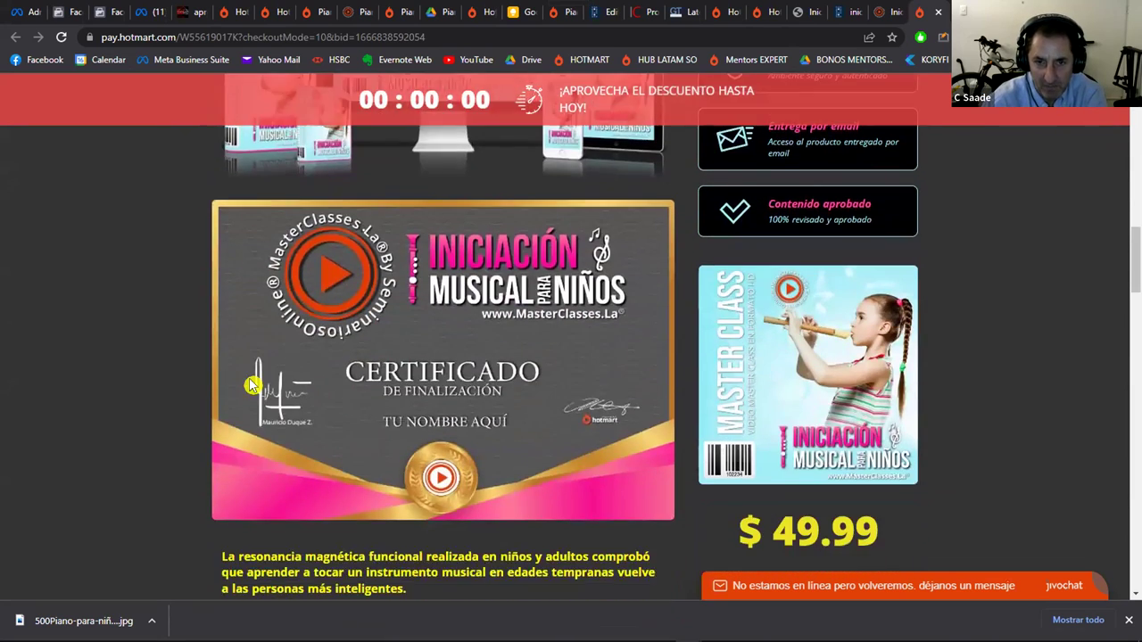
pyautogui.scroll(-2, 252, 384)
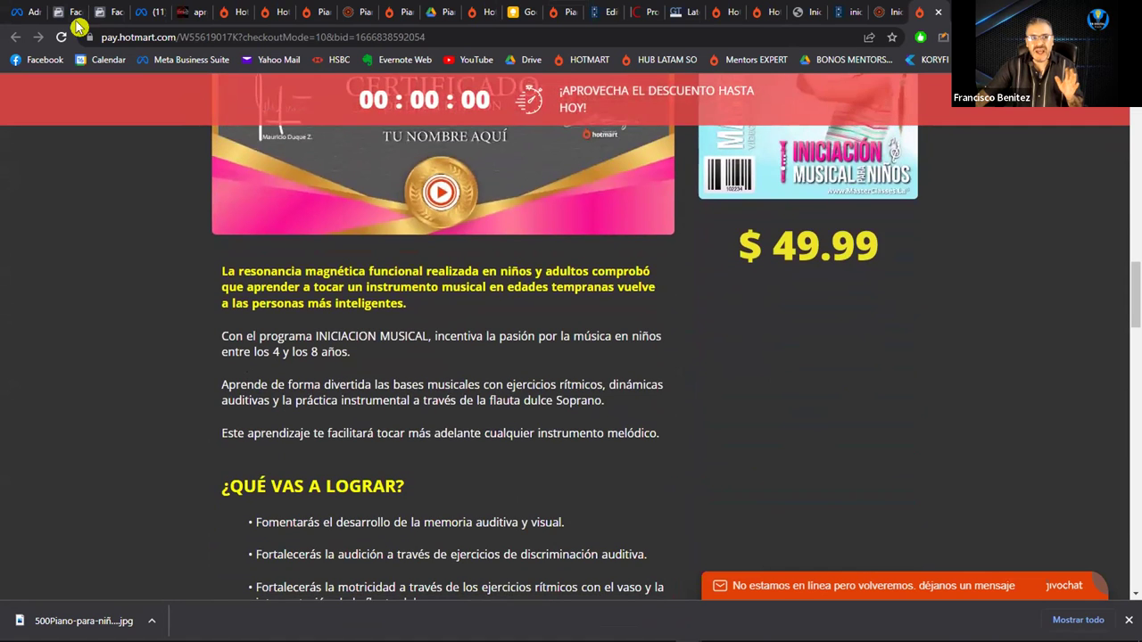
pyautogui.scroll(-3, 387, 337)
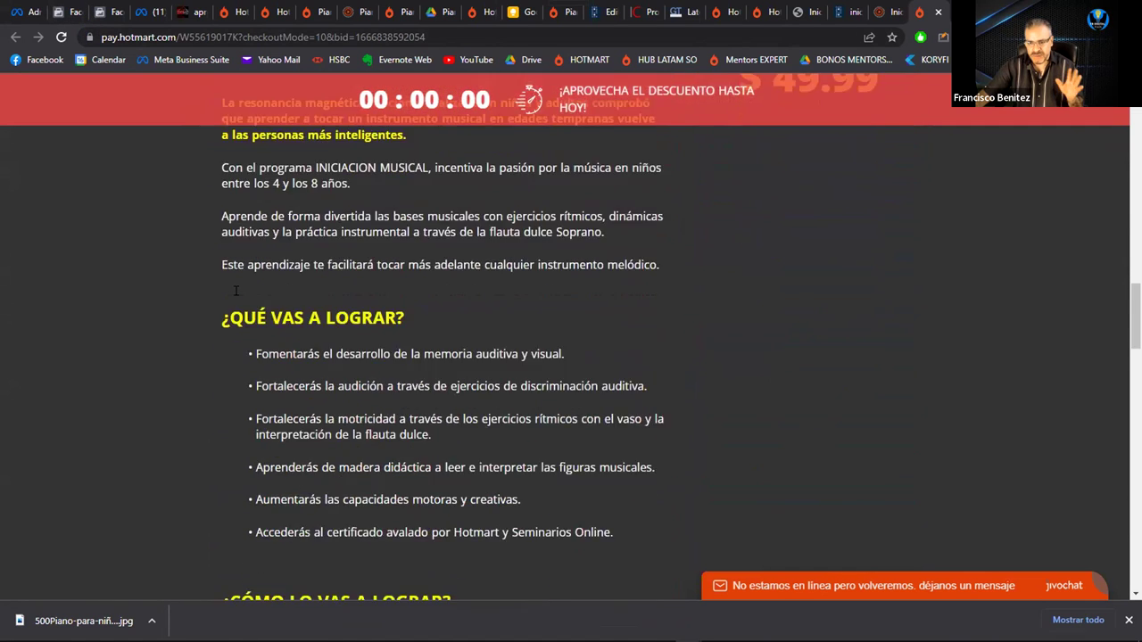
pyautogui.scroll(-10, 513, 373)
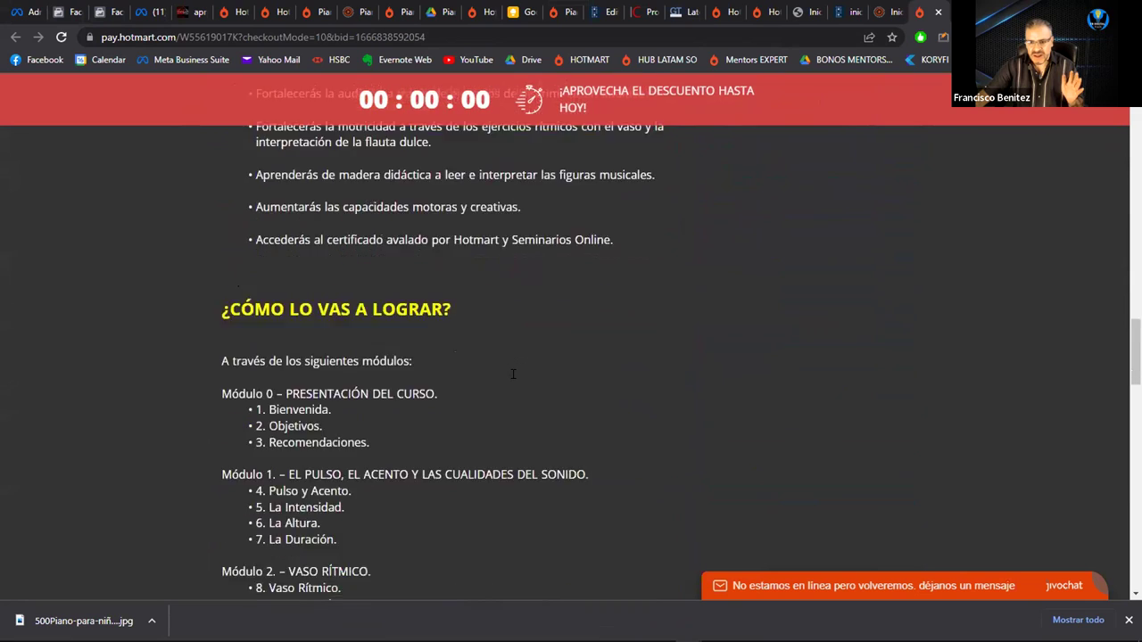
pyautogui.scroll(-6, 513, 372)
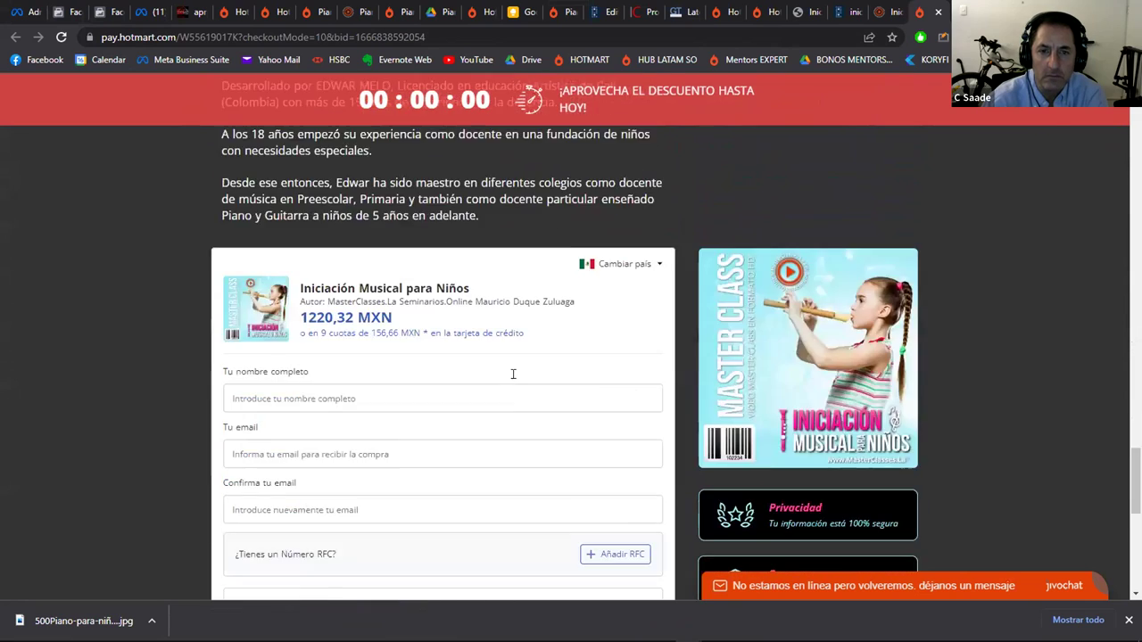
pyautogui.scroll(2, 513, 375)
pyautogui.scroll(-2, 578, 267)
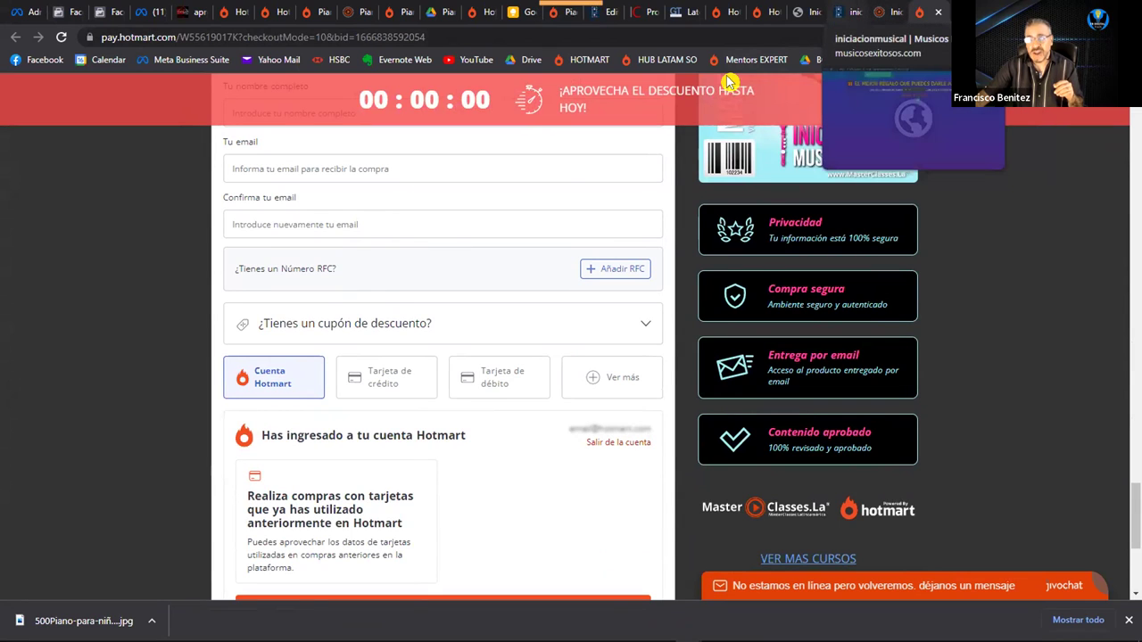
pyautogui.click(843, 12)
# Scroll through the Iniciación Musical para Niños landing page in the Divi builder.
pyautogui.moveTo(89, 271)
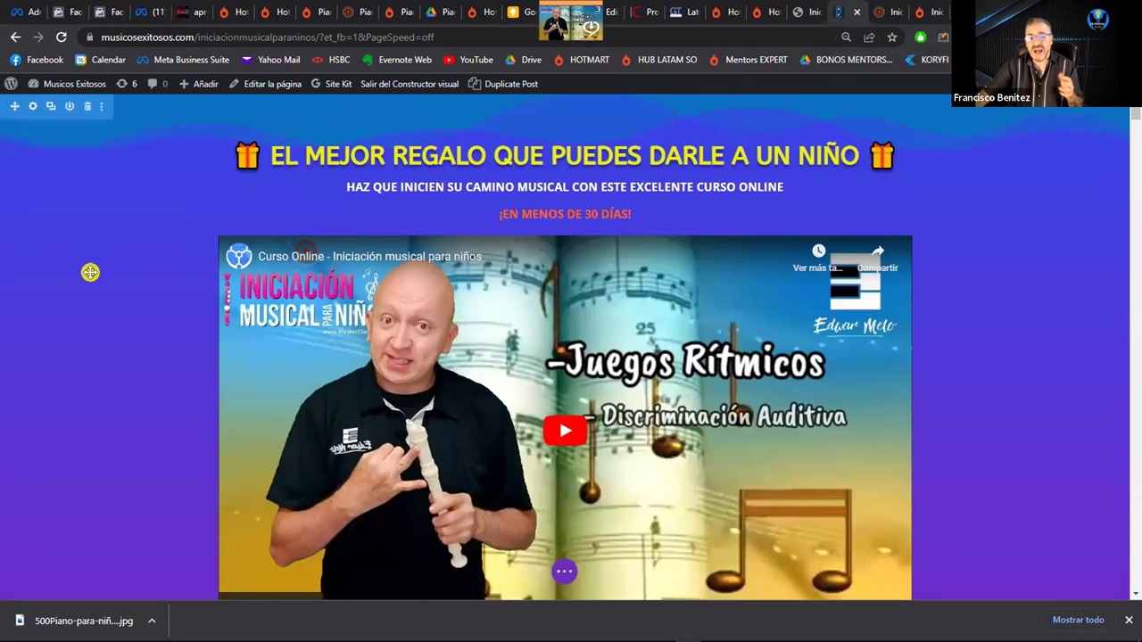
pyautogui.scroll(-7, 98, 270)
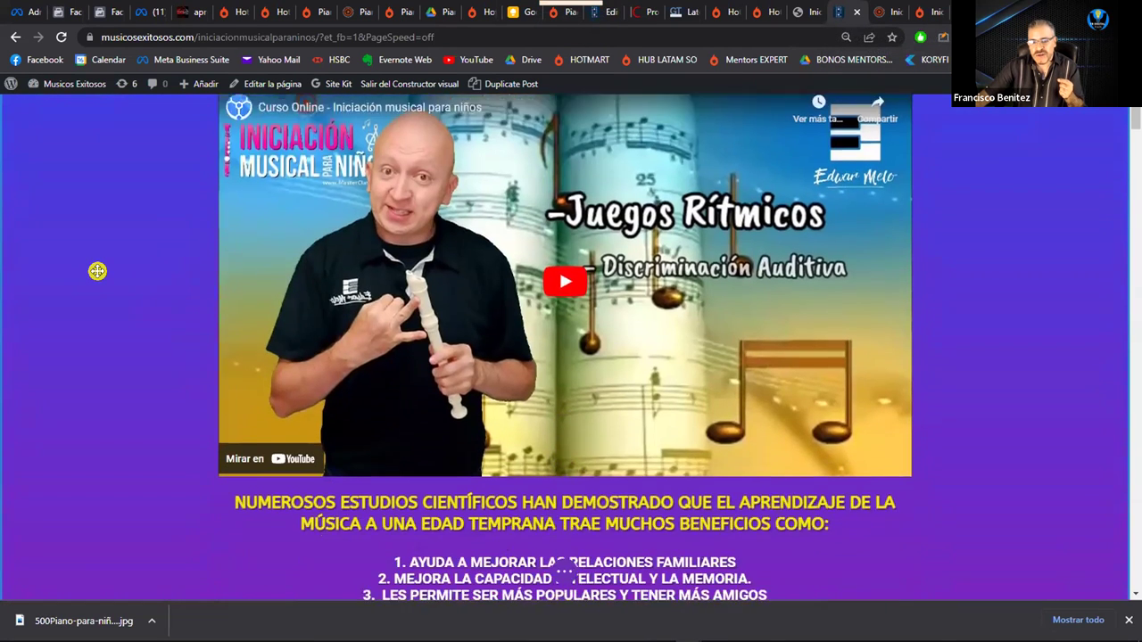
pyautogui.scroll(-3, 97, 270)
pyautogui.scroll(10, 97, 270)
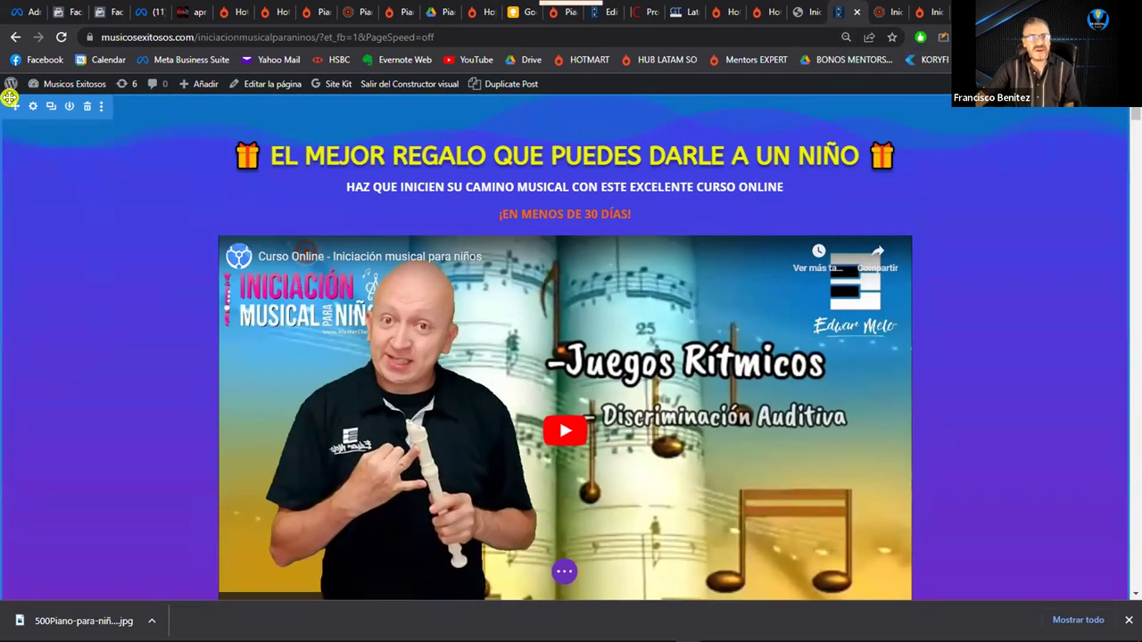
pyautogui.moveTo(11, 91)
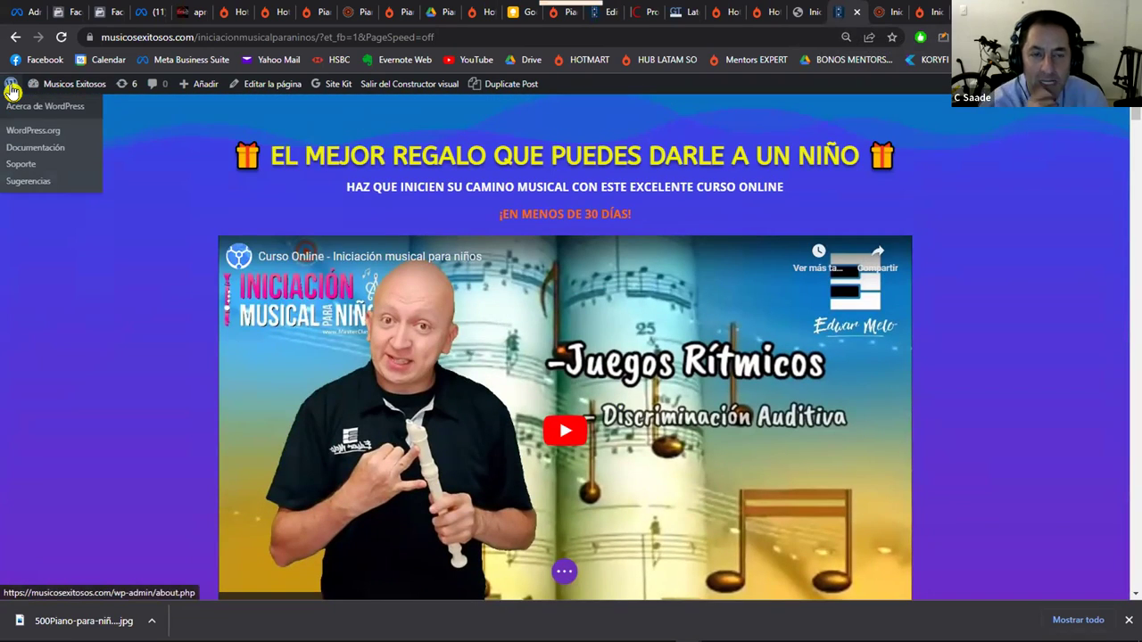
pyautogui.scroll(-4, 116, 278)
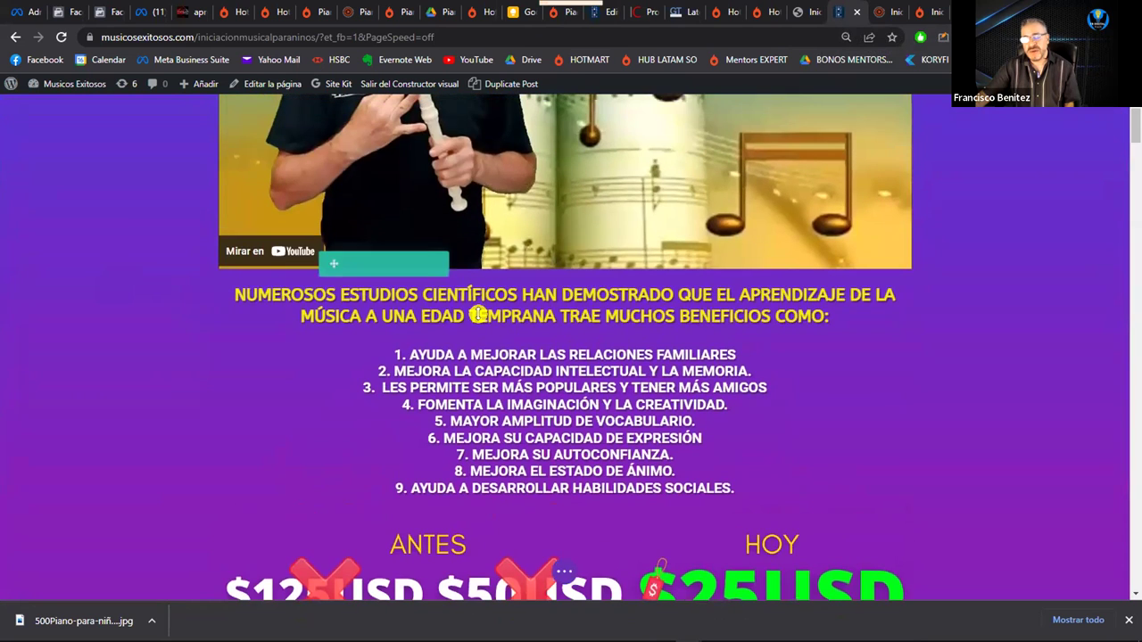
pyautogui.scroll(-1, 751, 323)
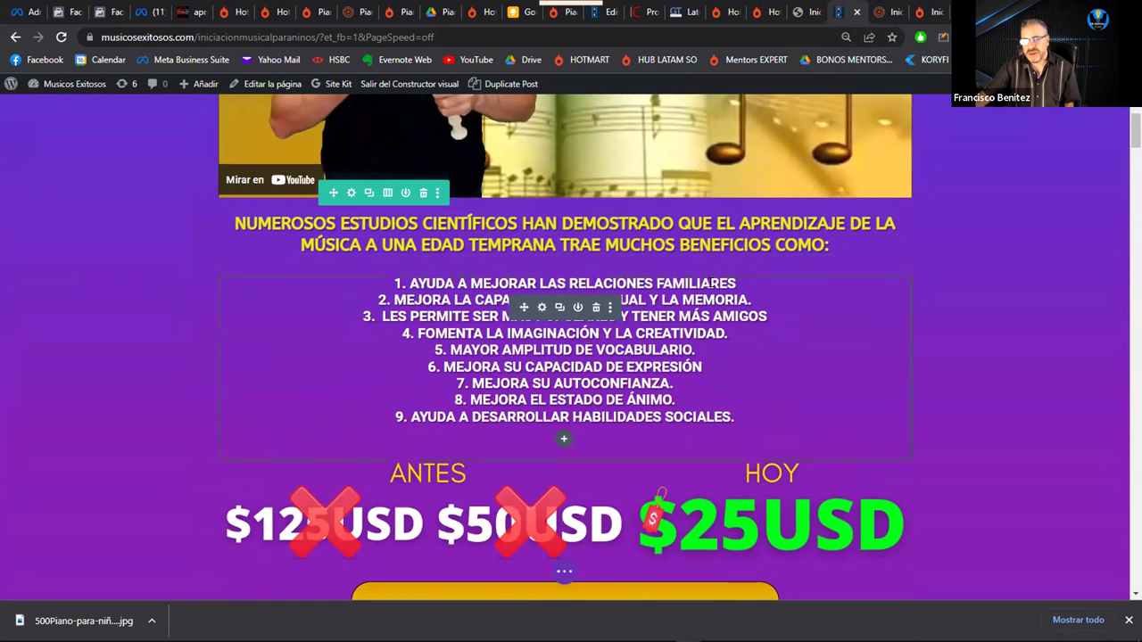
pyautogui.scroll(5, 204, 333)
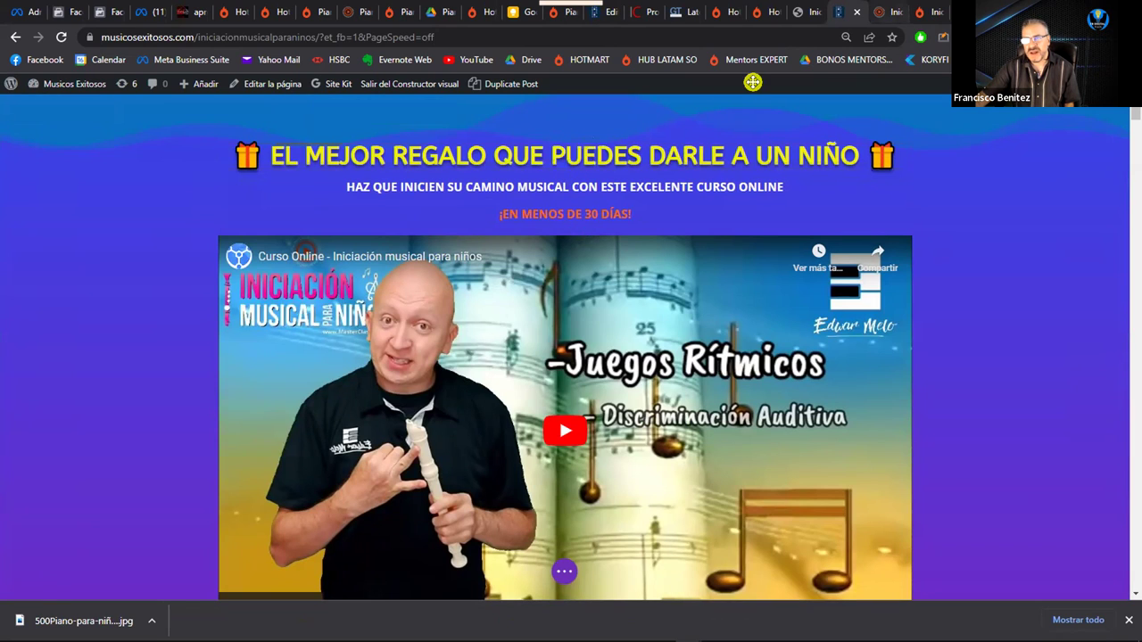
# Look through the Hotmart checkout page, then go back to the previous tab.
pyautogui.click(883, 11)
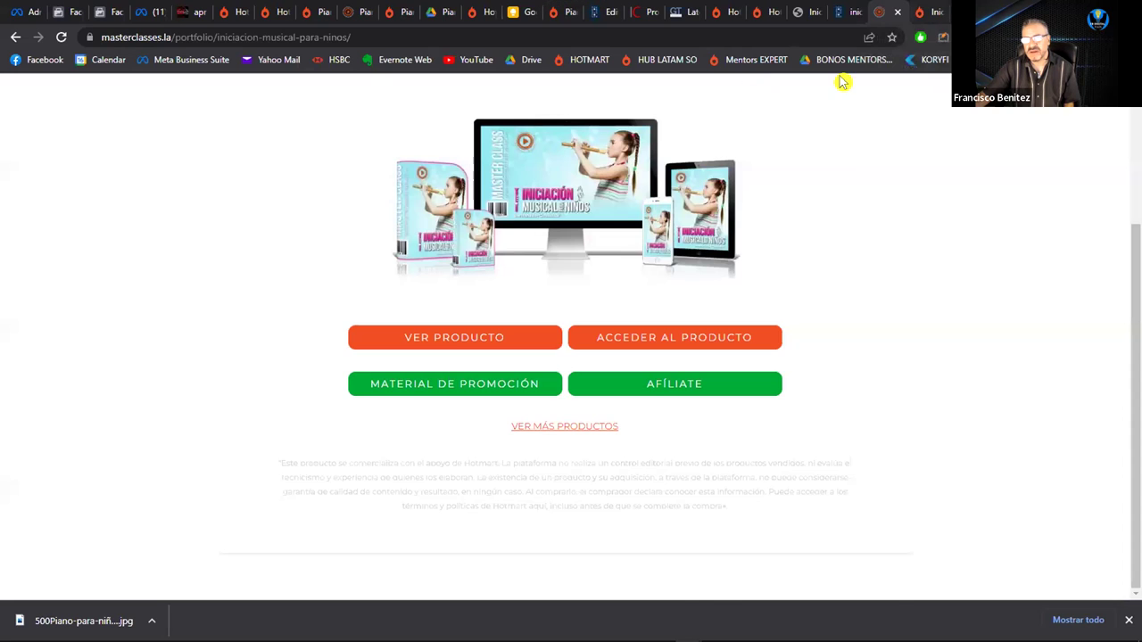
pyautogui.hotkey('ctrl', 'Tab')
pyautogui.scroll(5, 554, 355)
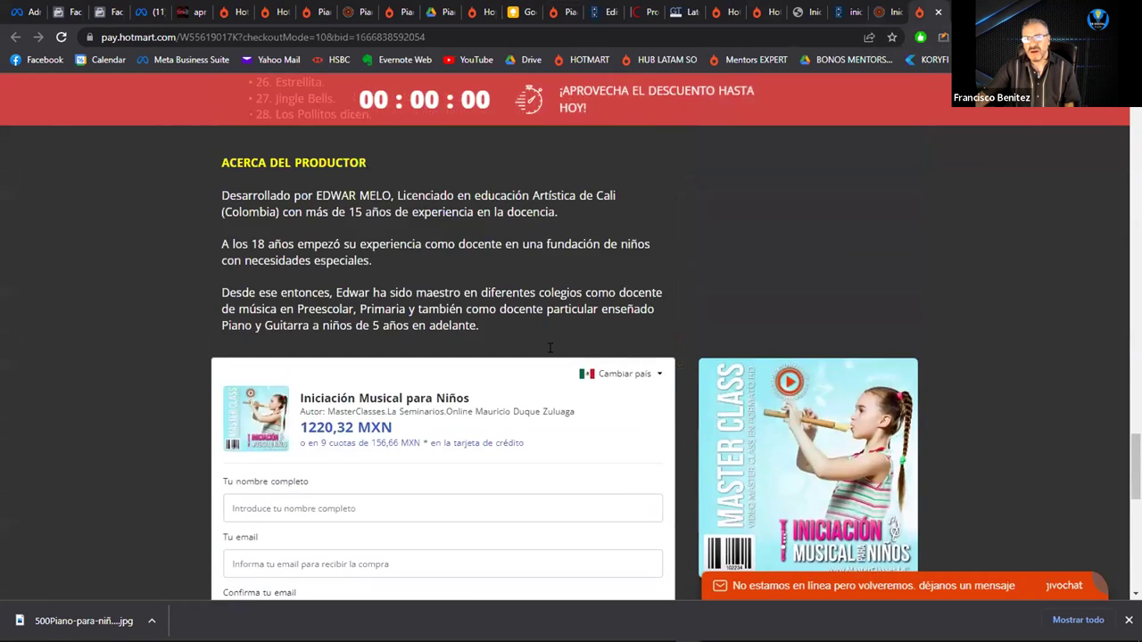
pyautogui.scroll(15, 18, 428)
pyautogui.scroll(8, 106, 242)
pyautogui.scroll(-6, 108, 248)
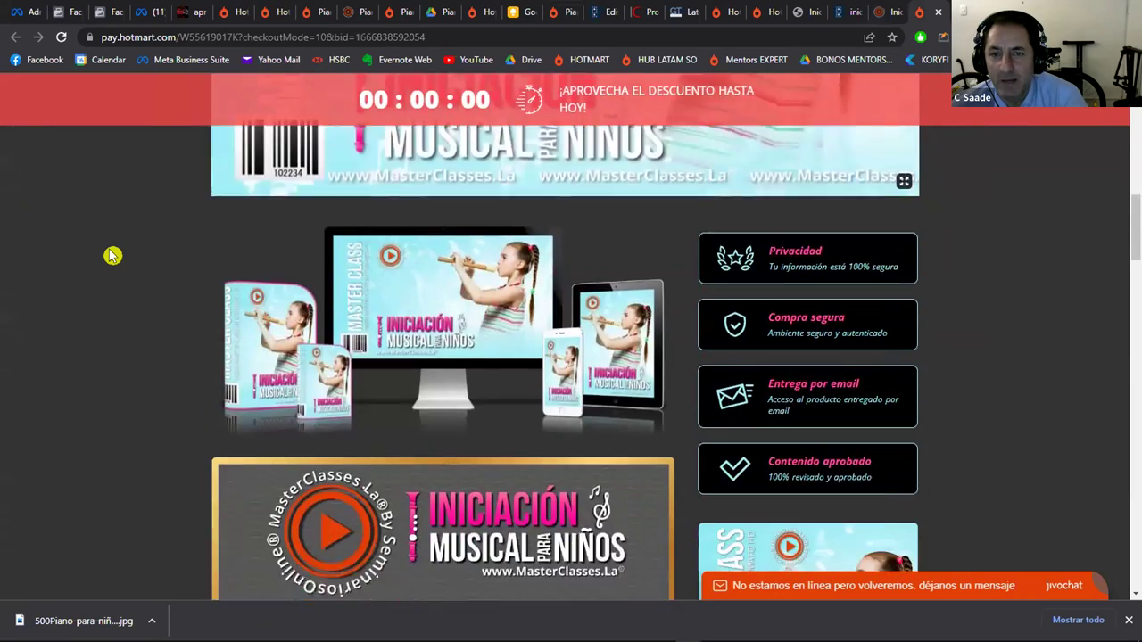
pyautogui.scroll(-8, 112, 256)
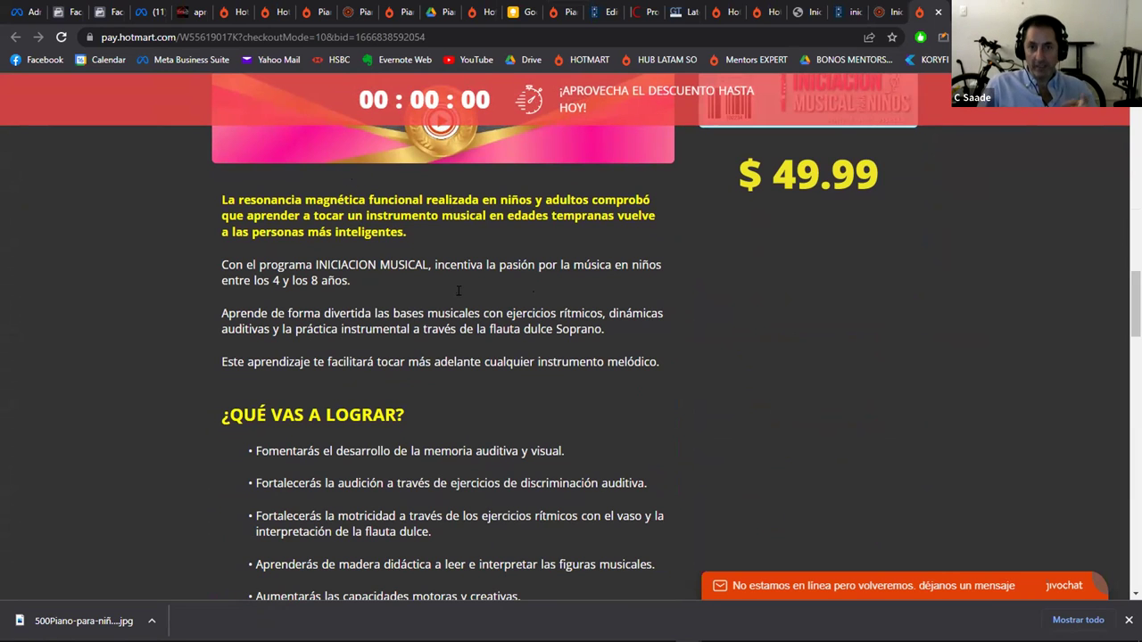
pyautogui.scroll(-1, 458, 291)
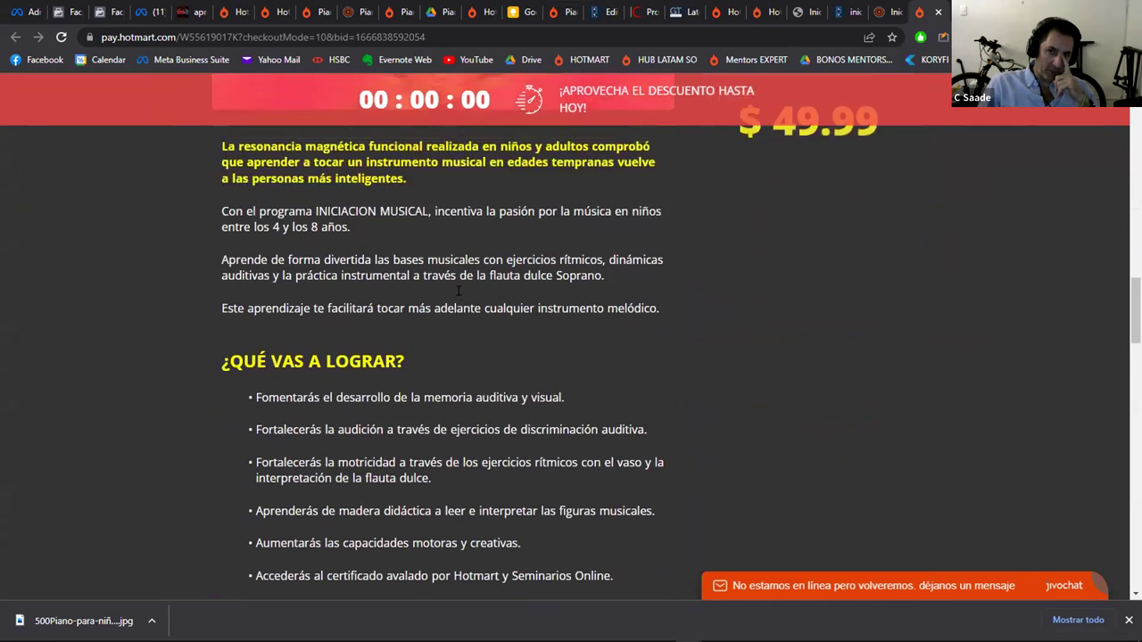
pyautogui.scroll(2, 776, 115)
pyautogui.hotkey('ctrl', 'shift', 'Tab')
pyautogui.hotkey('ctrl', 'shift', 'Tab')
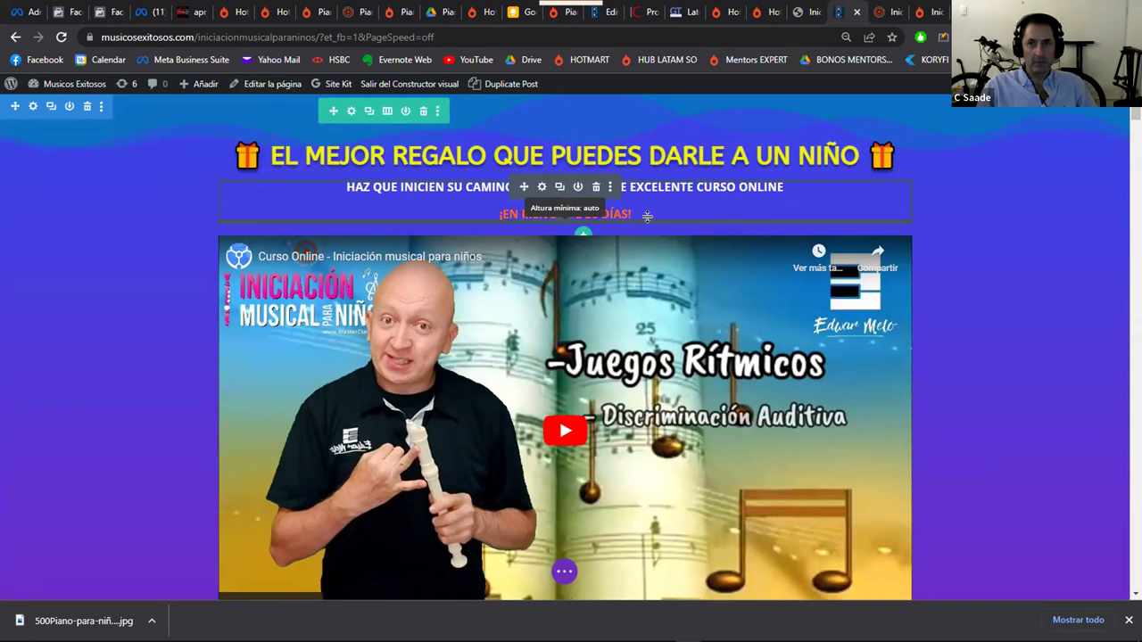
# Scroll down through the Divi landing page's course sections.
pyautogui.scroll(-3, 180, 307)
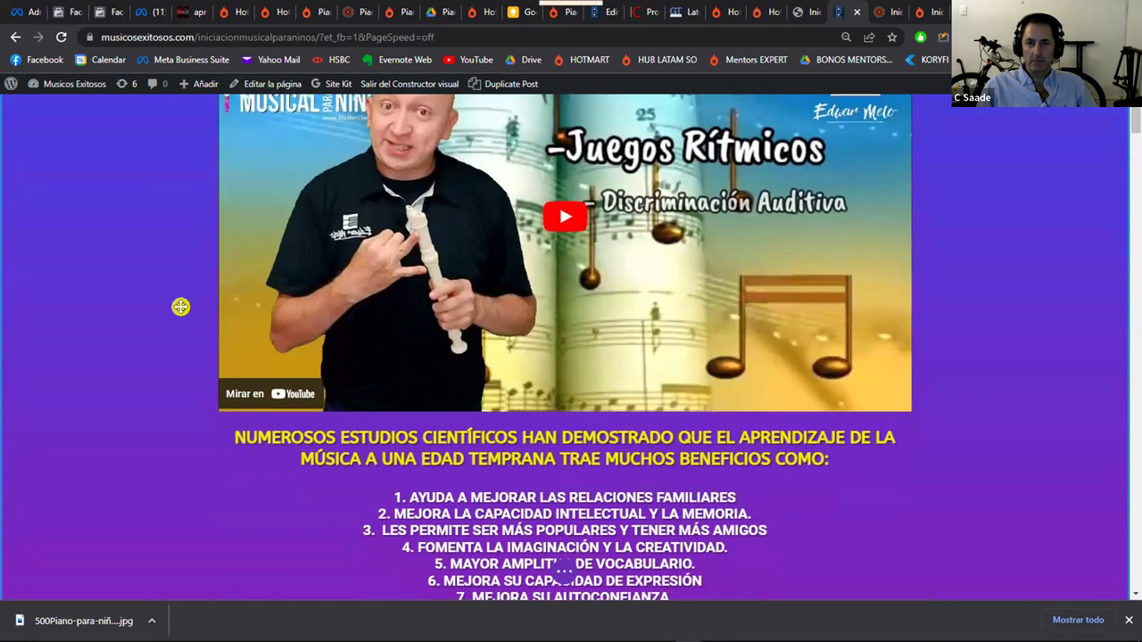
pyautogui.scroll(-2, 180, 307)
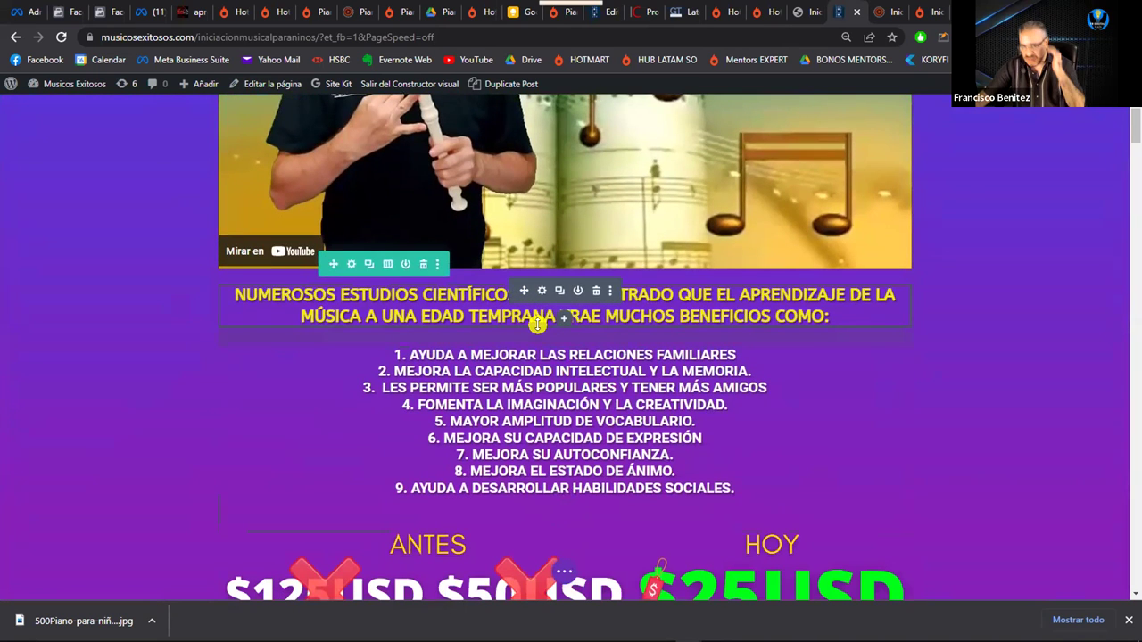
pyautogui.scroll(-1, 538, 324)
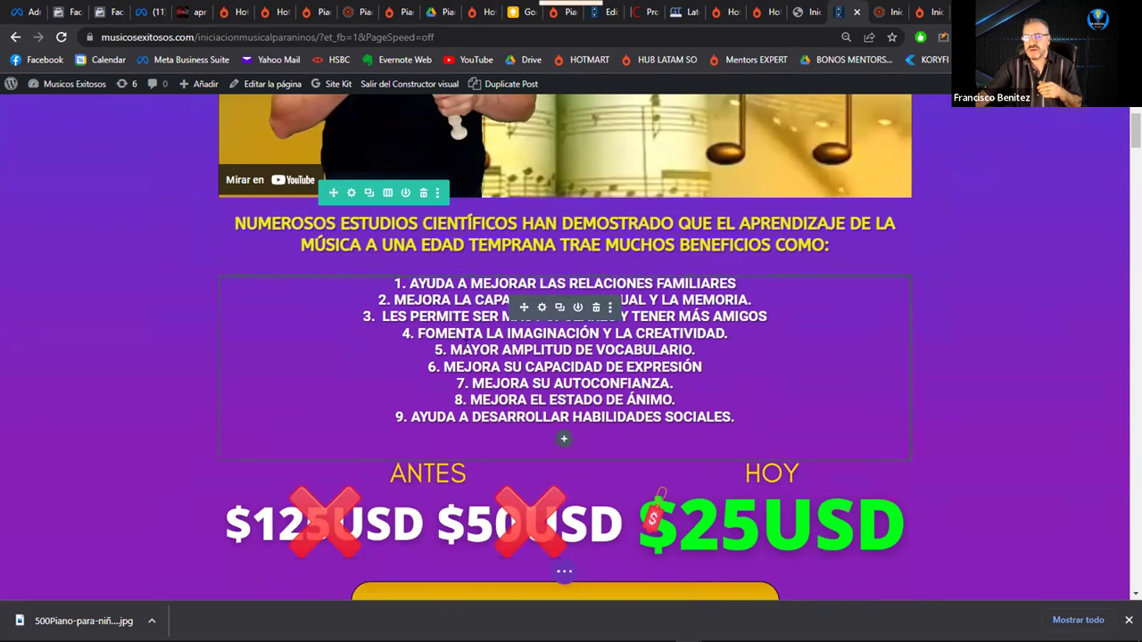
pyautogui.scroll(-1, 487, 350)
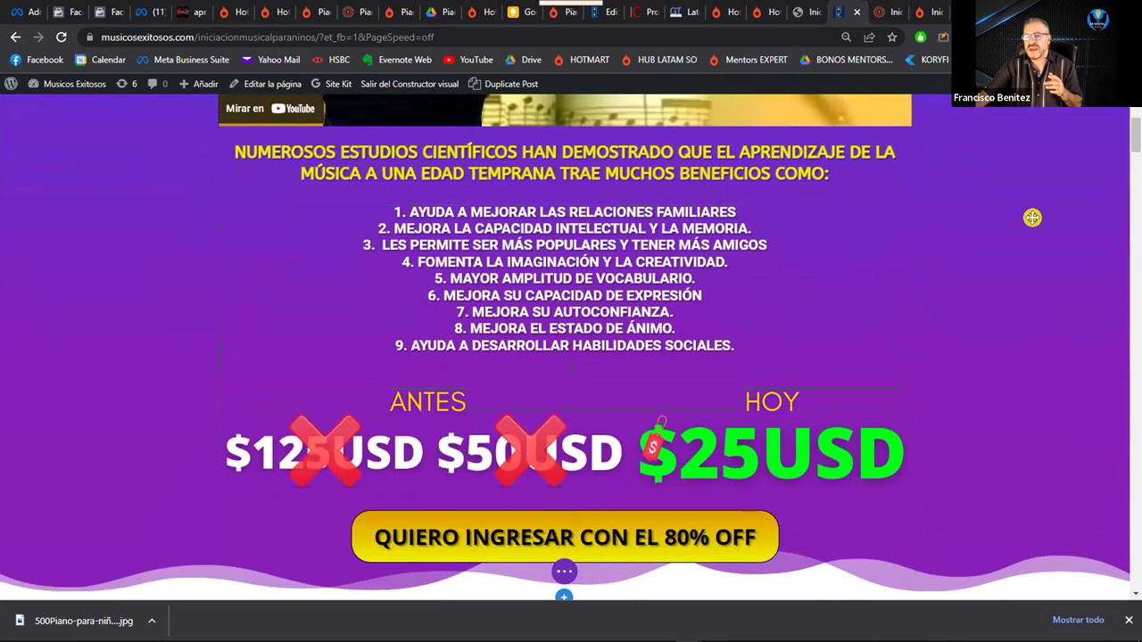
pyautogui.scroll(-1, 1015, 229)
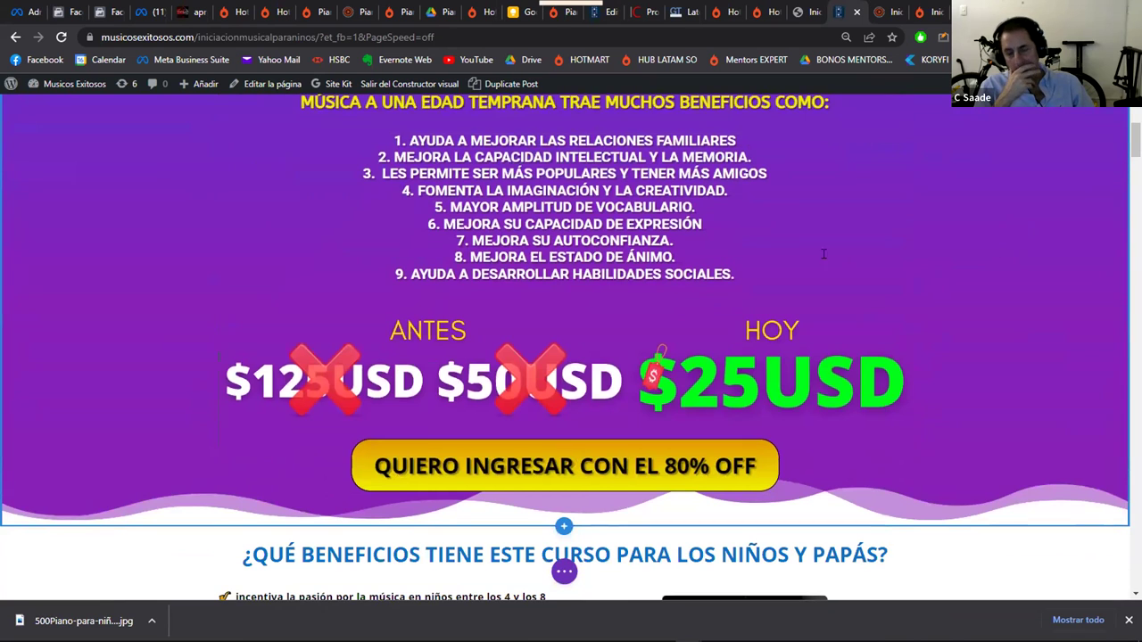
pyautogui.scroll(-5, 537, 271)
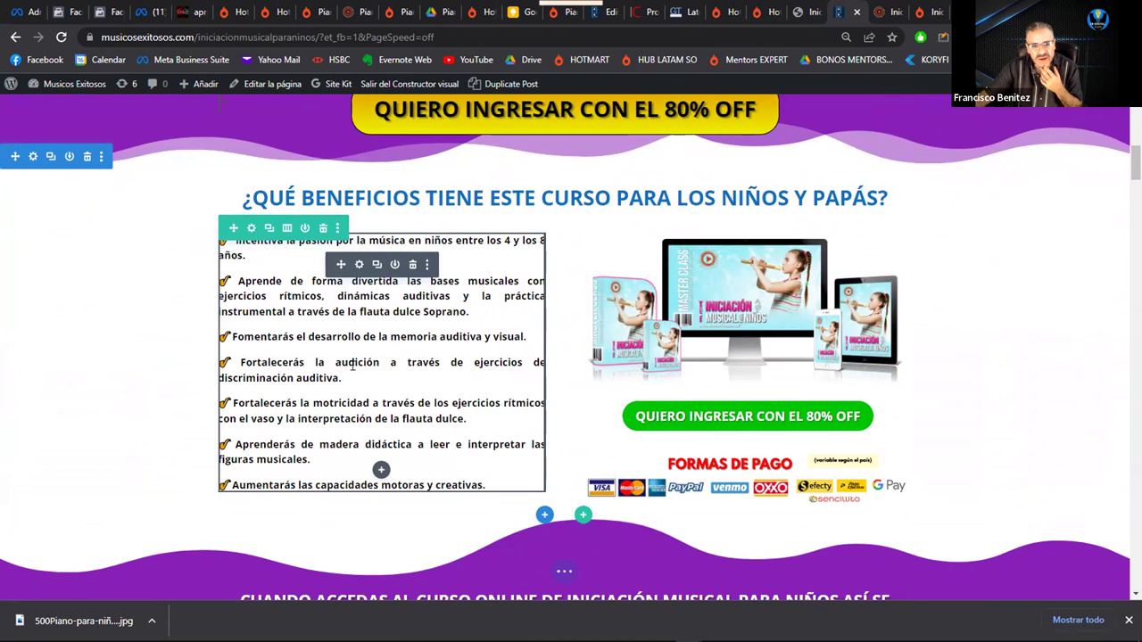
pyautogui.scroll(-3, 352, 376)
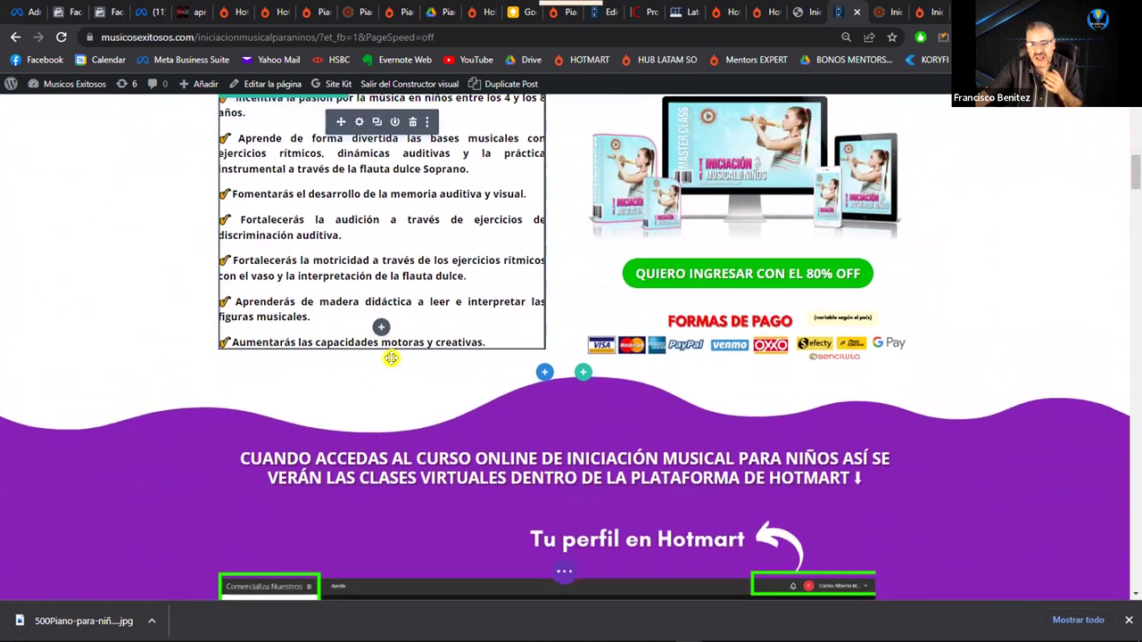
pyautogui.scroll(-4, 762, 215)
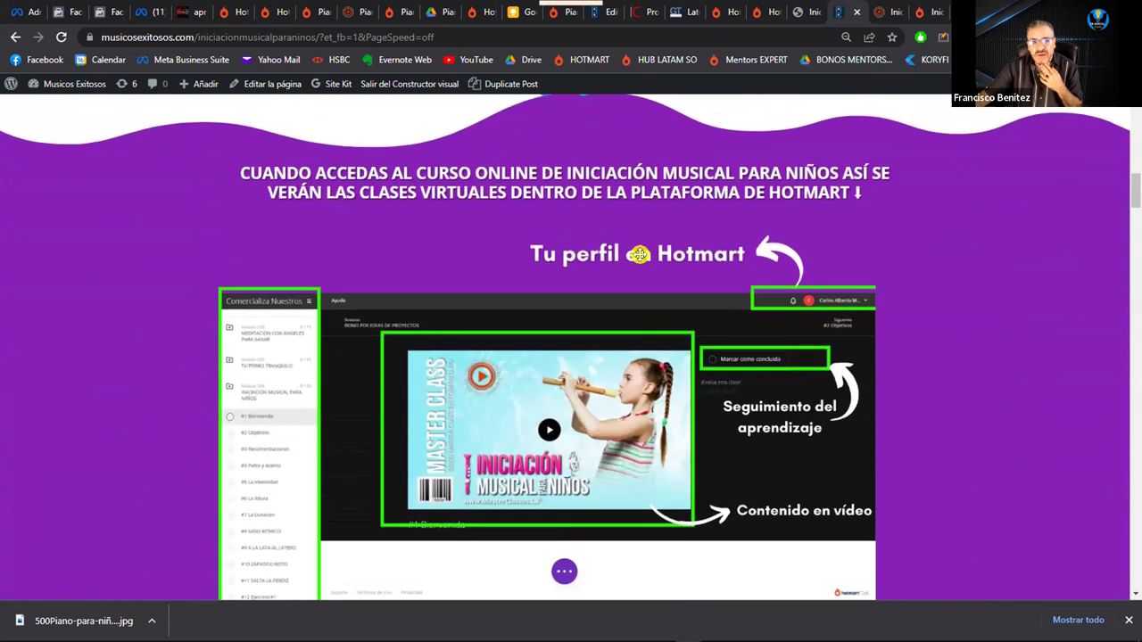
pyautogui.scroll(-5, 639, 254)
# Continue to the bonus section, then switch to the MasterClasses.La product tab.
pyautogui.scroll(5, 747, 376)
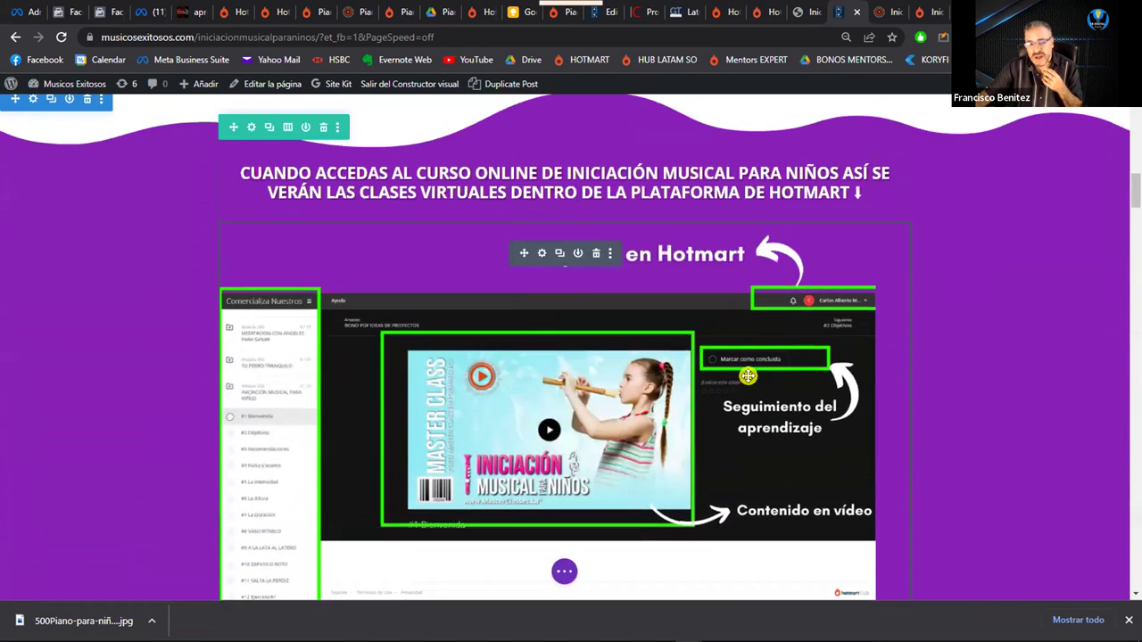
pyautogui.scroll(-3, 519, 385)
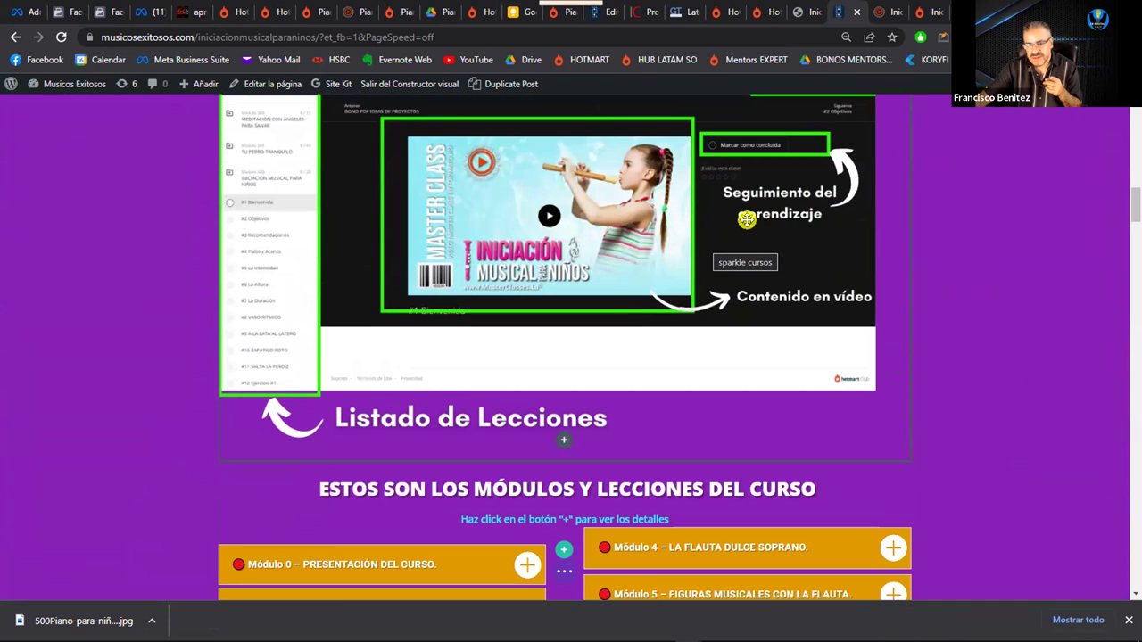
pyautogui.scroll(-5, 569, 219)
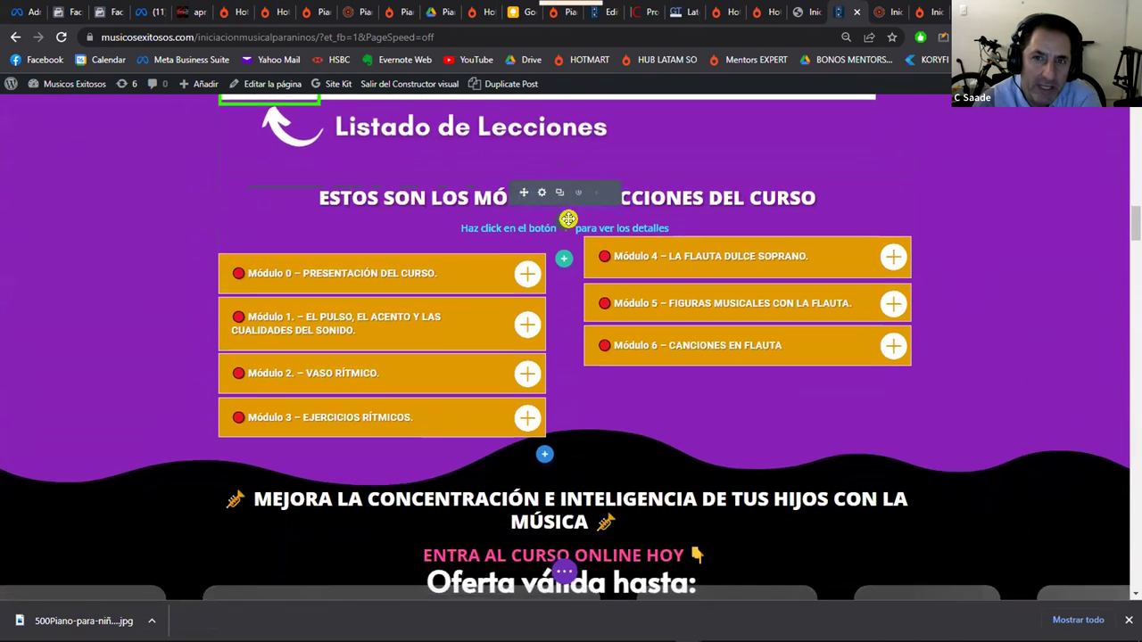
pyautogui.scroll(-2, 568, 218)
pyautogui.scroll(-5, 568, 219)
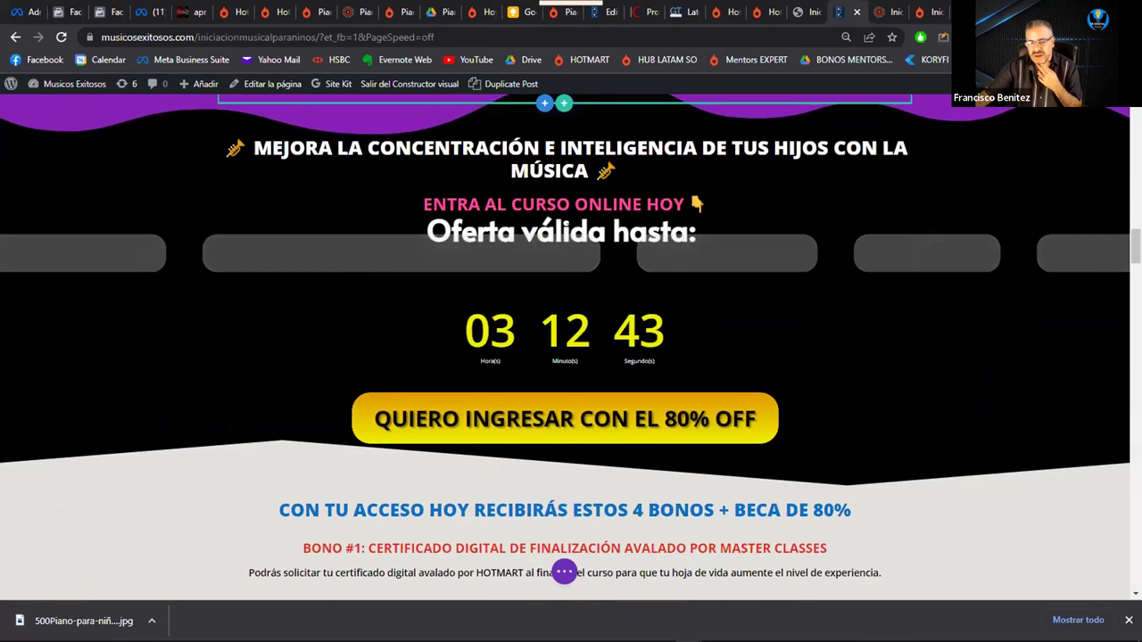
pyautogui.scroll(-1, 569, 219)
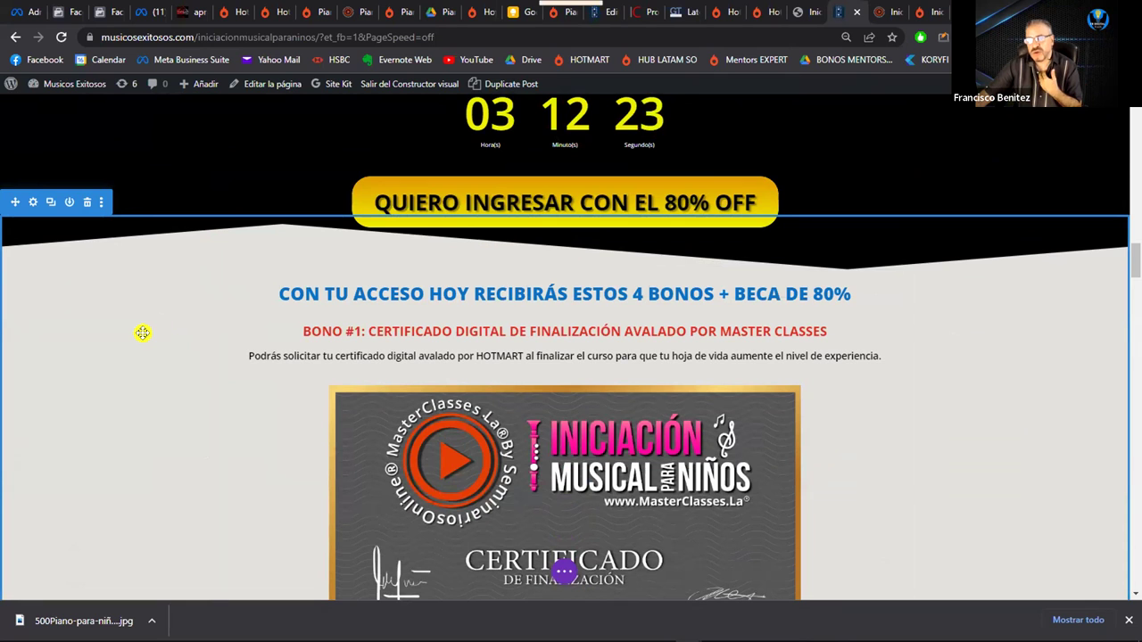
pyautogui.scroll(-2, 143, 333)
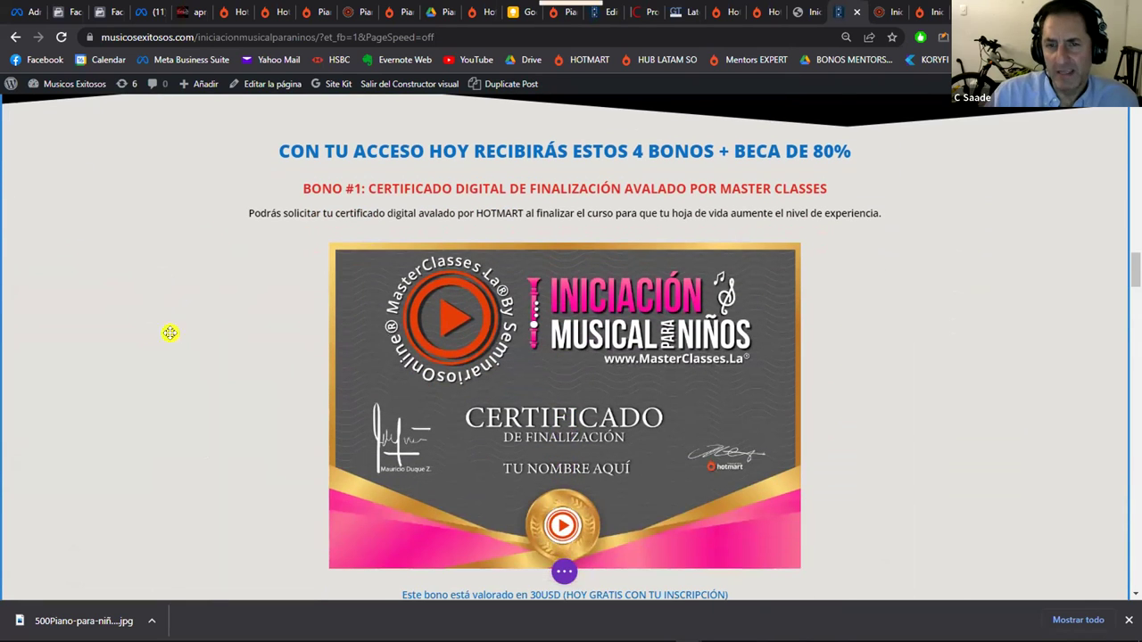
pyautogui.hotkey('ctrl', 'Tab')
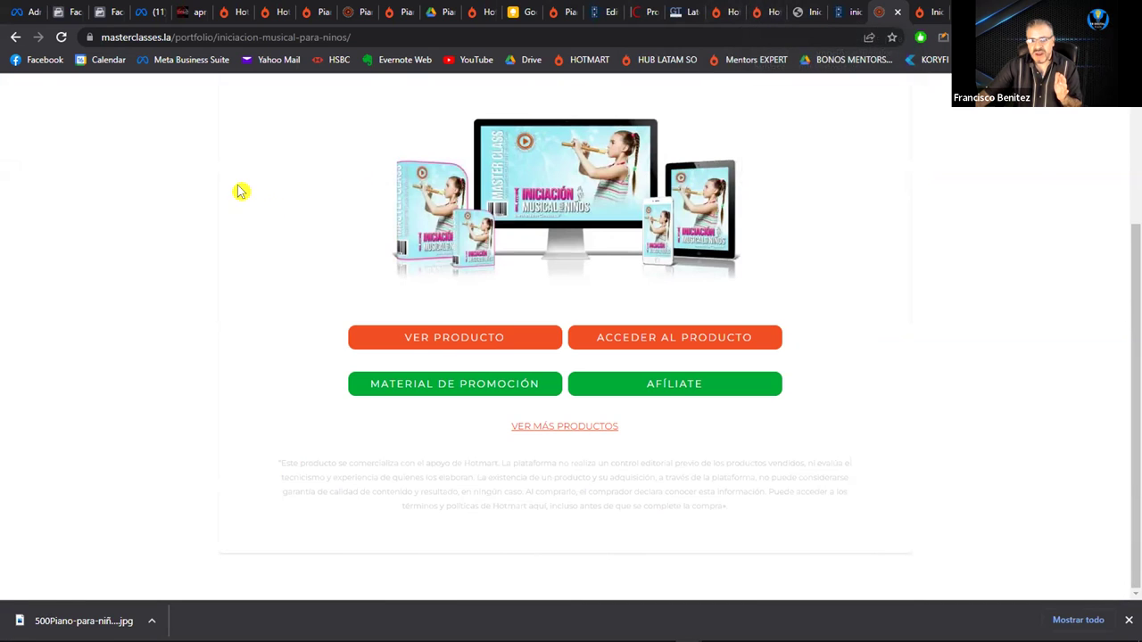
# Scroll the MasterClasses.La Iniciación Musical para Niños product page.
pyautogui.scroll(3, 327, 242)
pyautogui.scroll(-3, 327, 242)
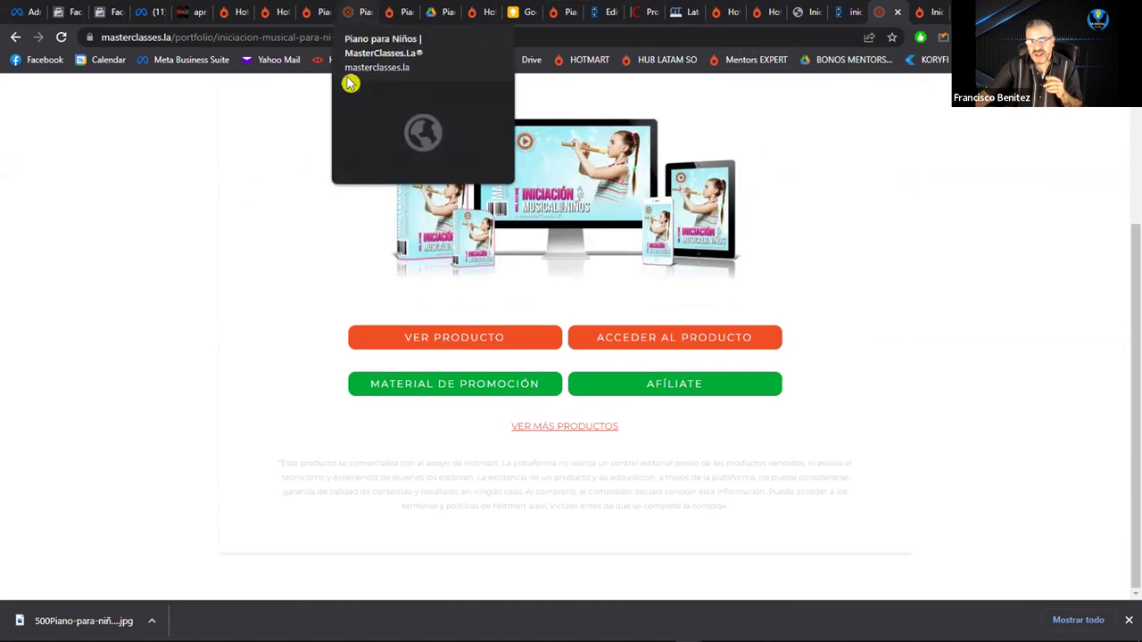
pyautogui.click(847, 11)
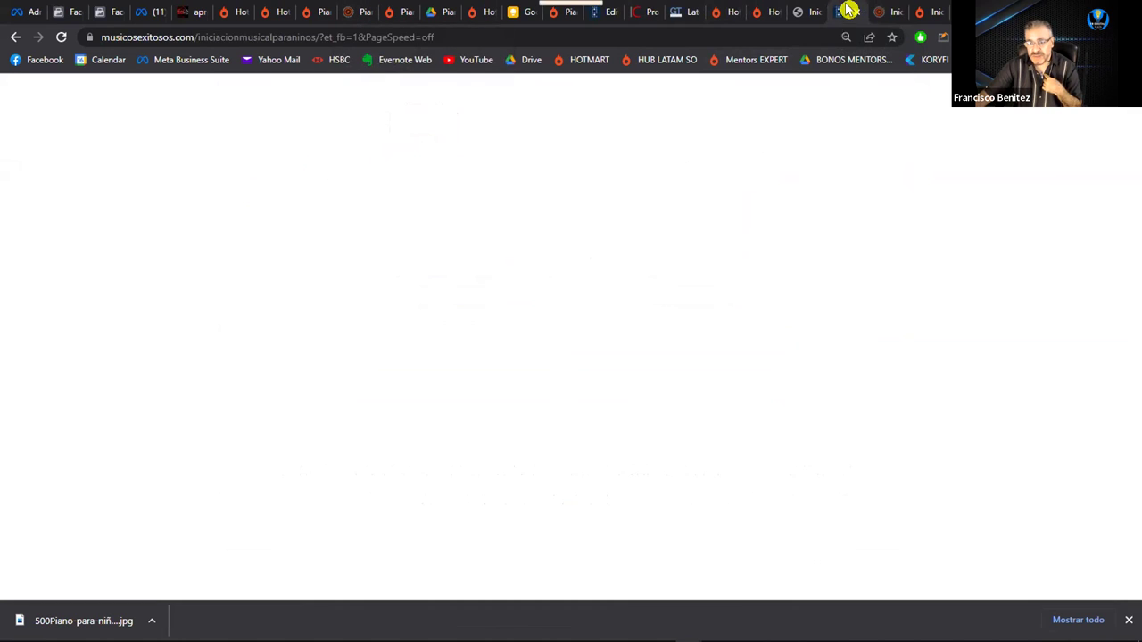
pyautogui.scroll(-2, 237, 308)
pyautogui.scroll(-5, 236, 308)
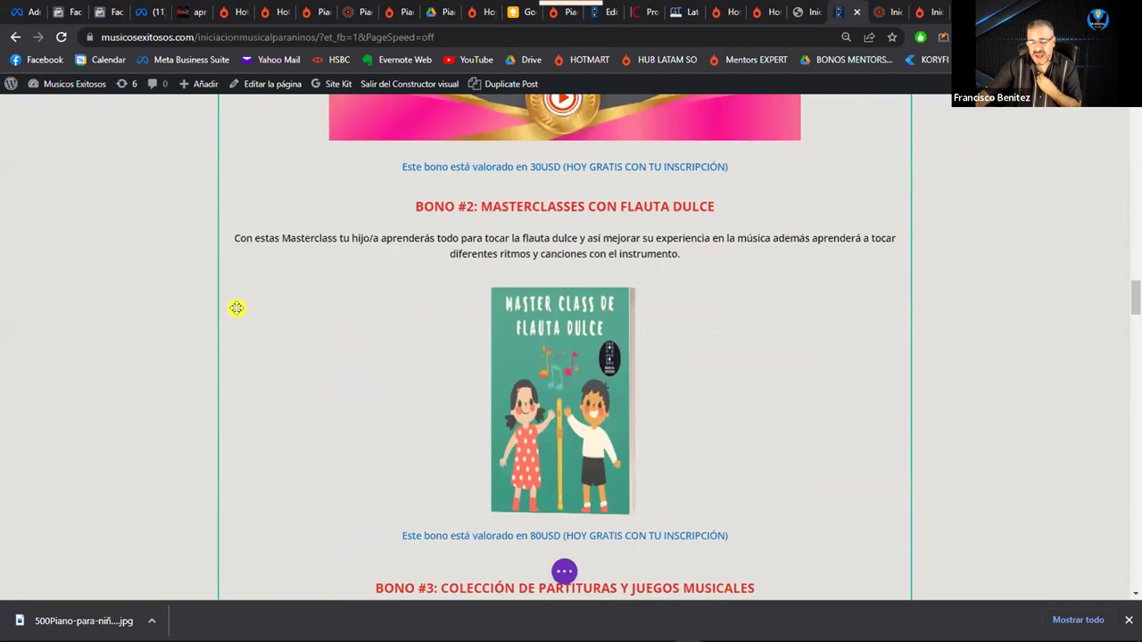
pyautogui.scroll(5, 237, 308)
pyautogui.scroll(1, 237, 309)
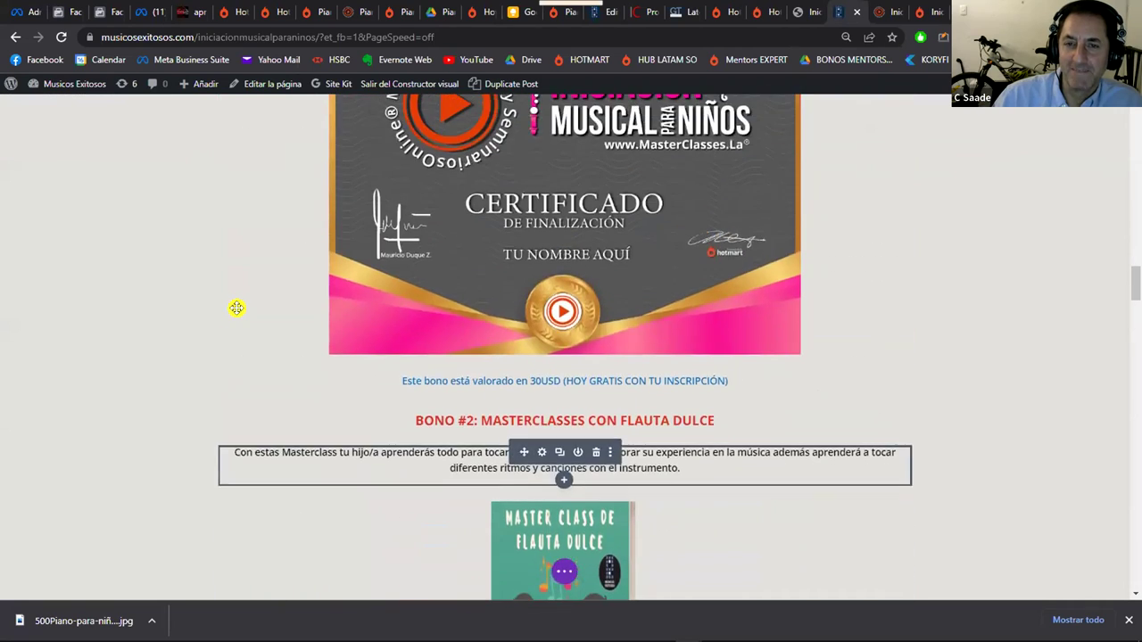
pyautogui.scroll(-4, 237, 309)
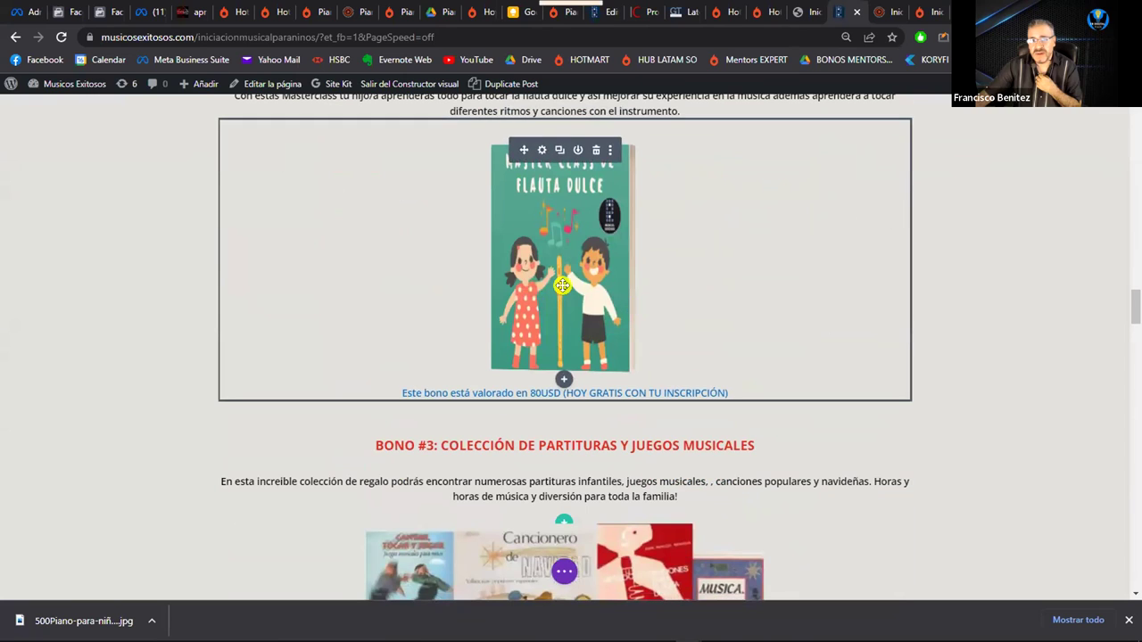
pyautogui.scroll(-1, 570, 286)
pyautogui.scroll(1, 568, 222)
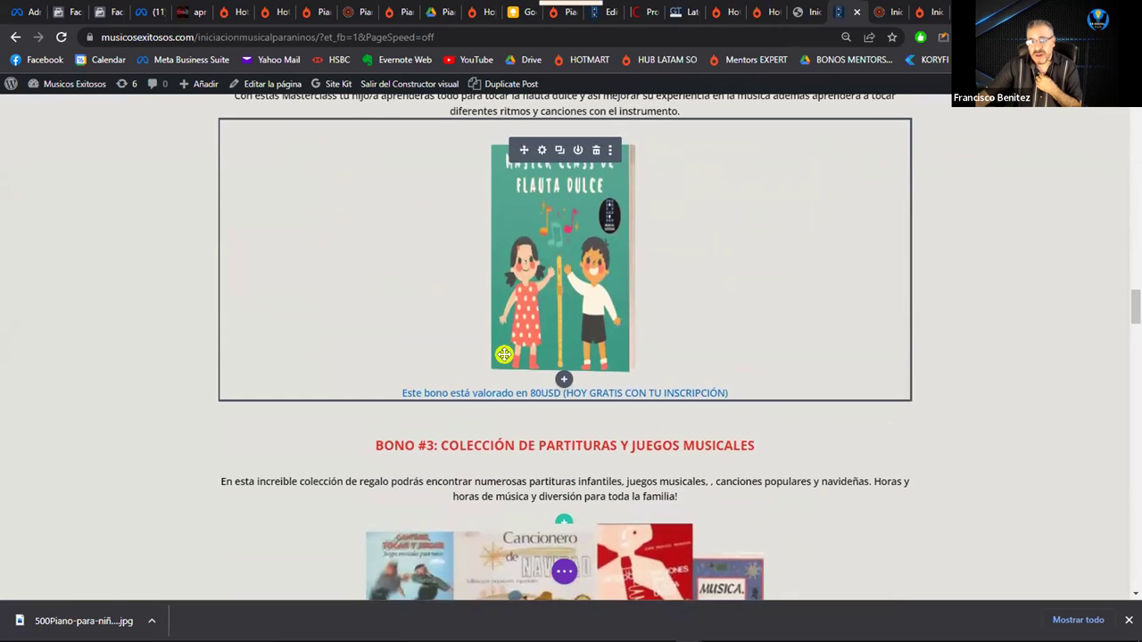
pyautogui.scroll(2, 575, 307)
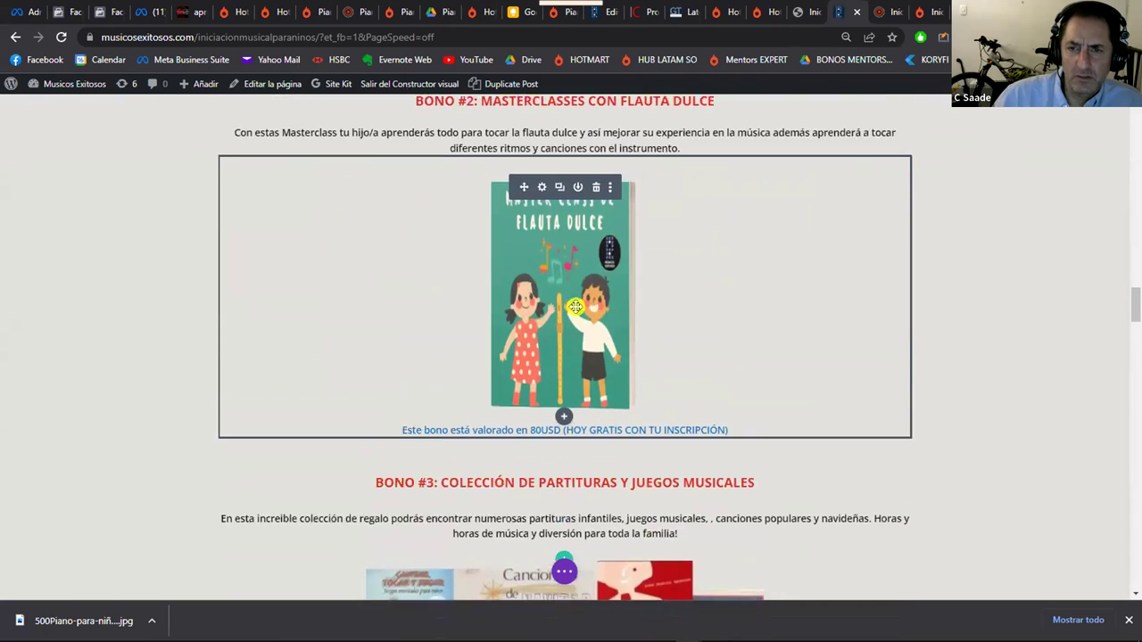
pyautogui.scroll(-2, 927, 218)
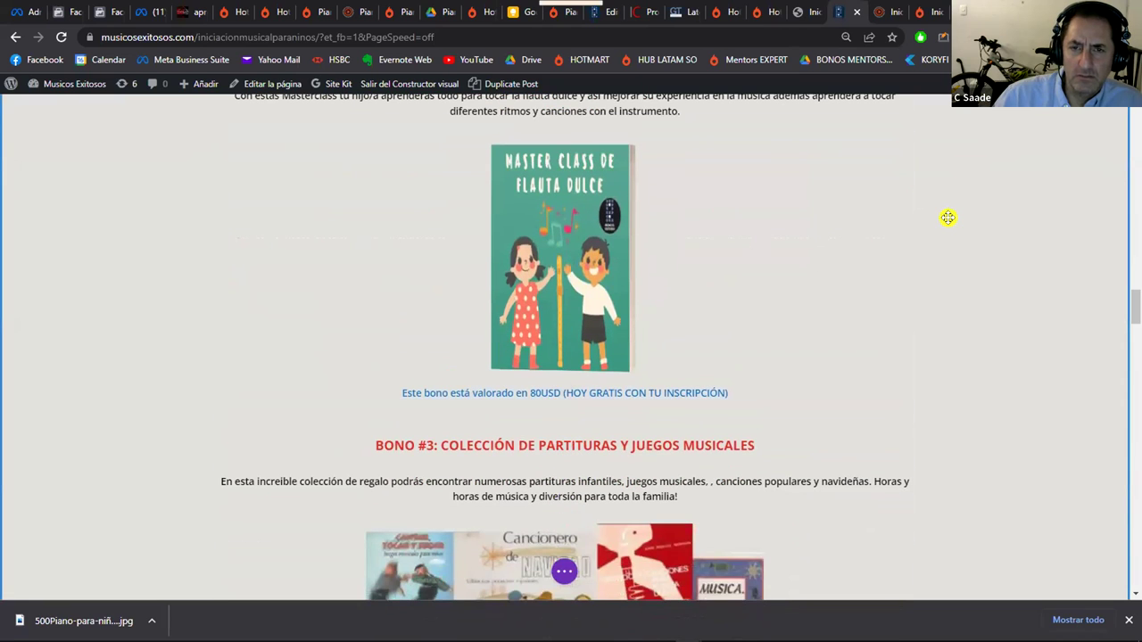
pyautogui.scroll(-2, 557, 392)
pyautogui.scroll(-2, 556, 392)
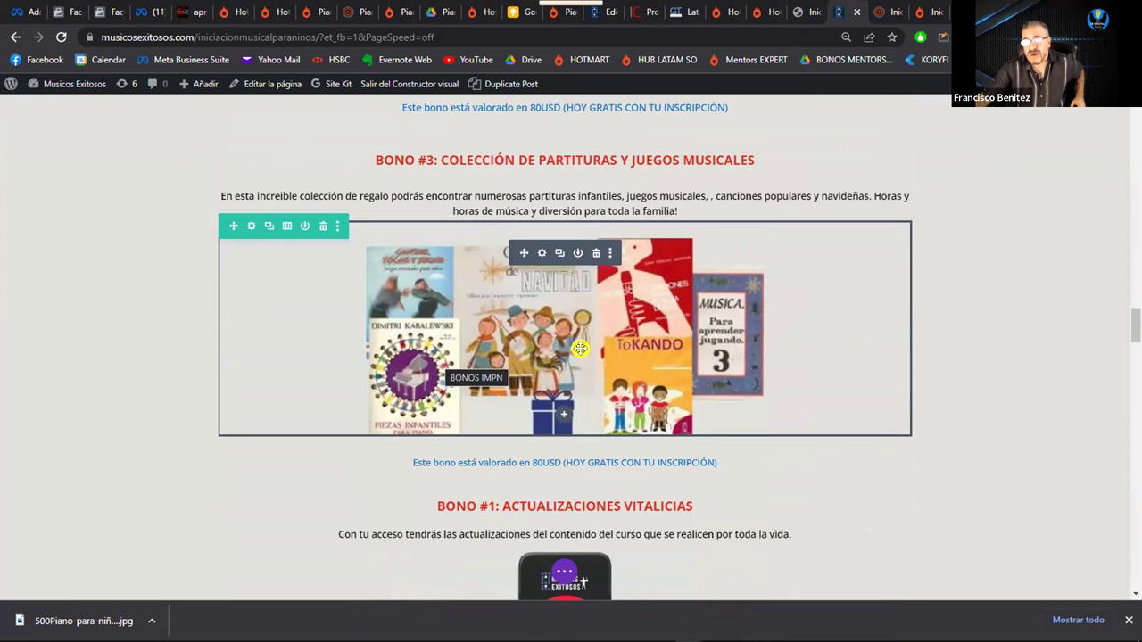
pyautogui.scroll(-1, 658, 342)
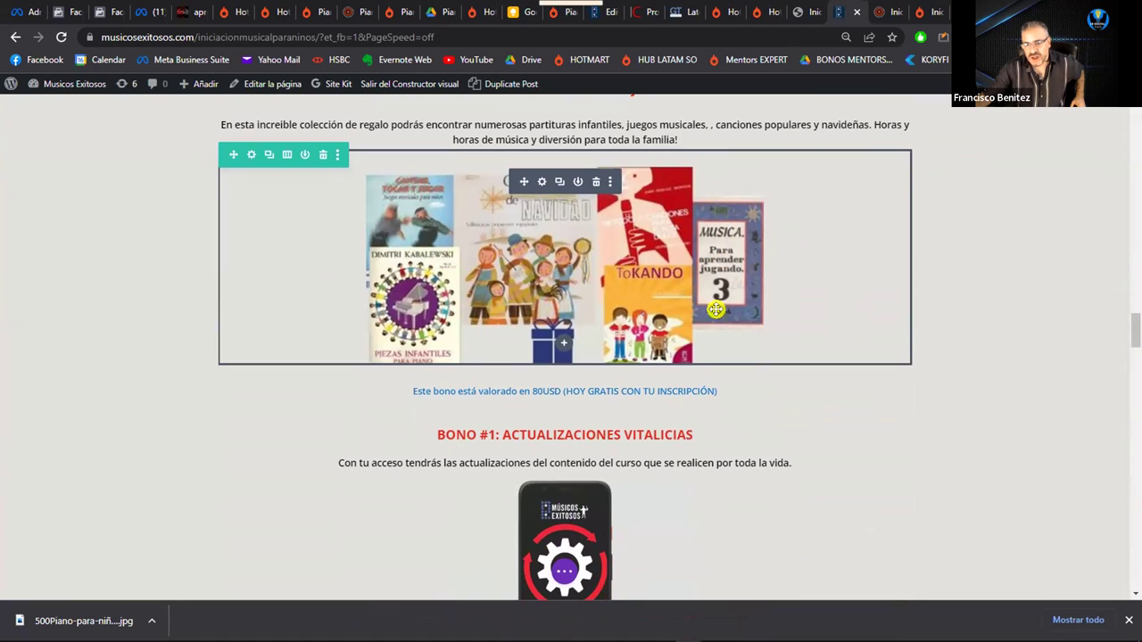
pyautogui.scroll(3, 999, 288)
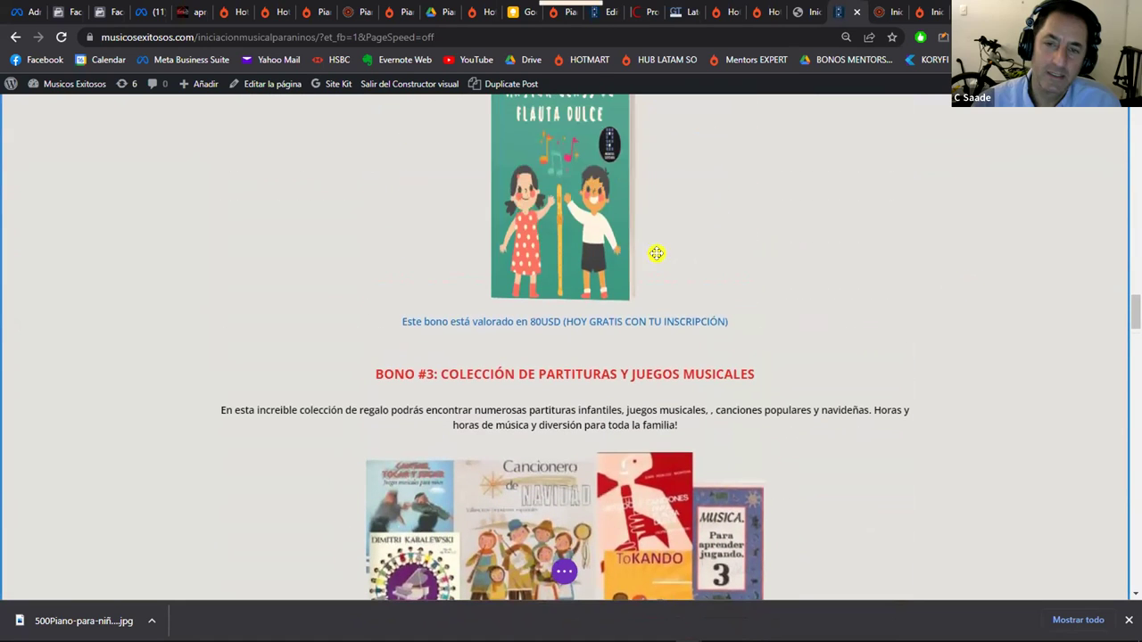
pyautogui.scroll(-2, 581, 216)
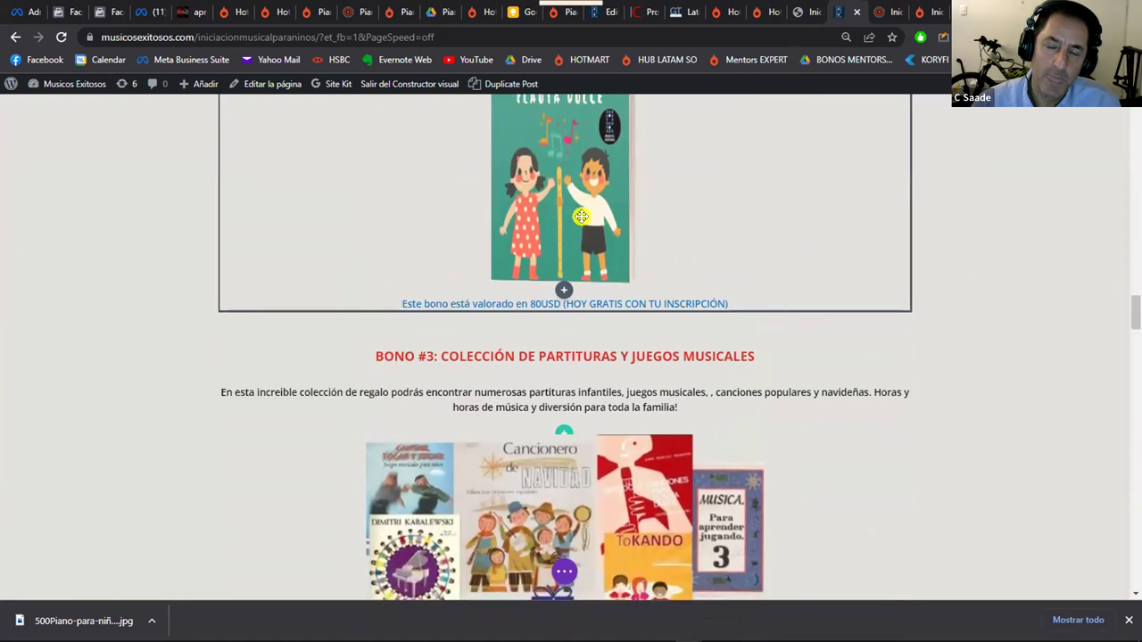
pyautogui.scroll(-2, 581, 217)
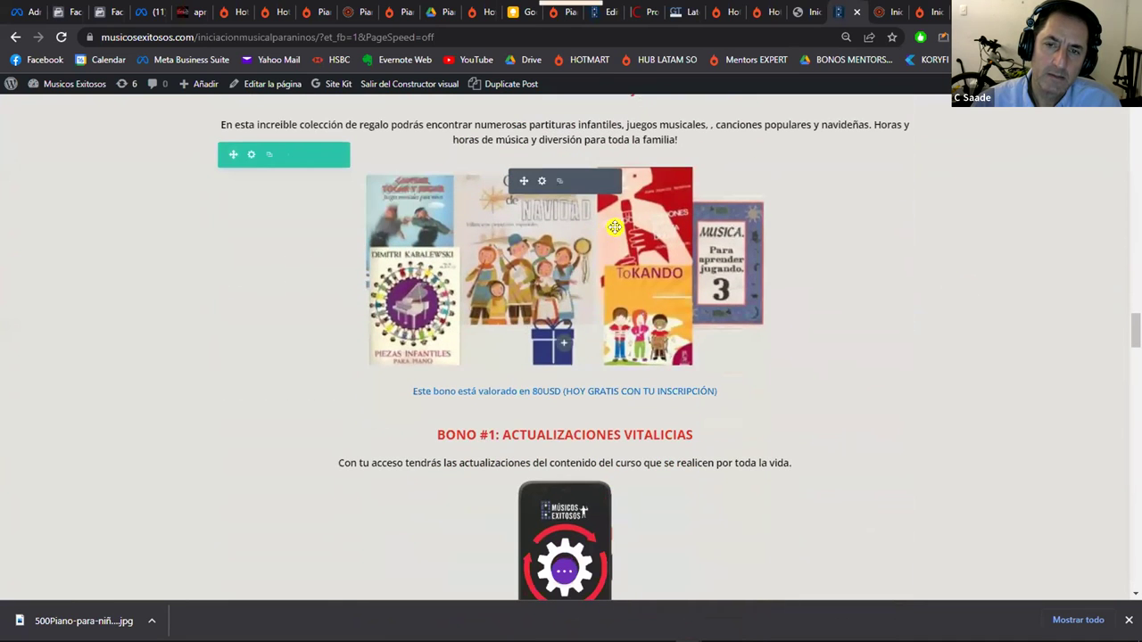
pyautogui.scroll(-2, 689, 185)
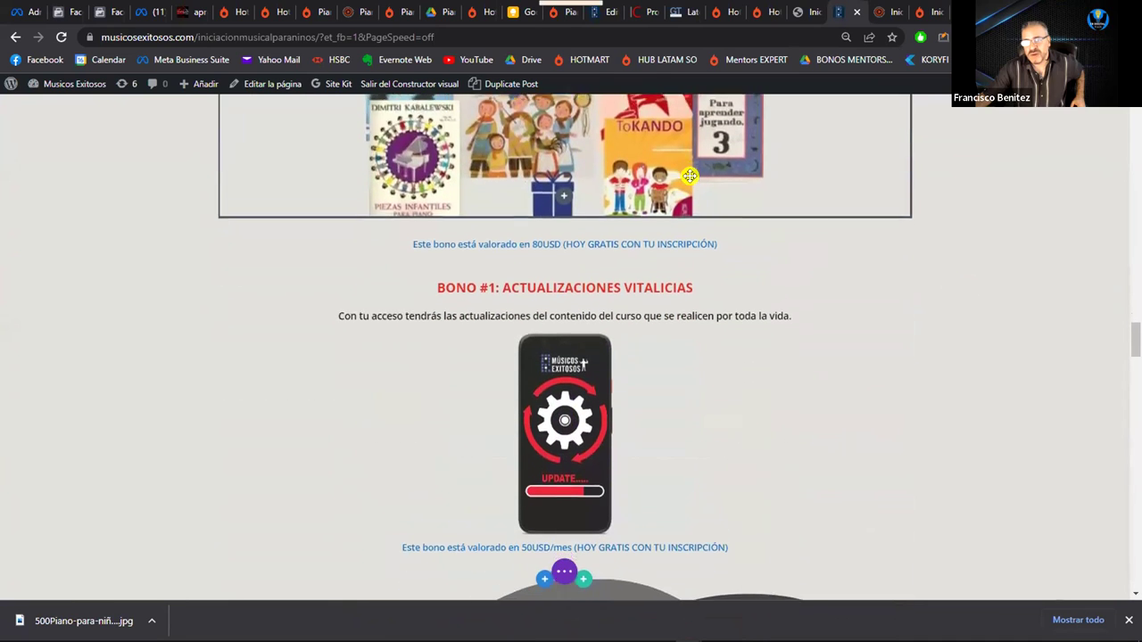
pyautogui.scroll(-2, 689, 185)
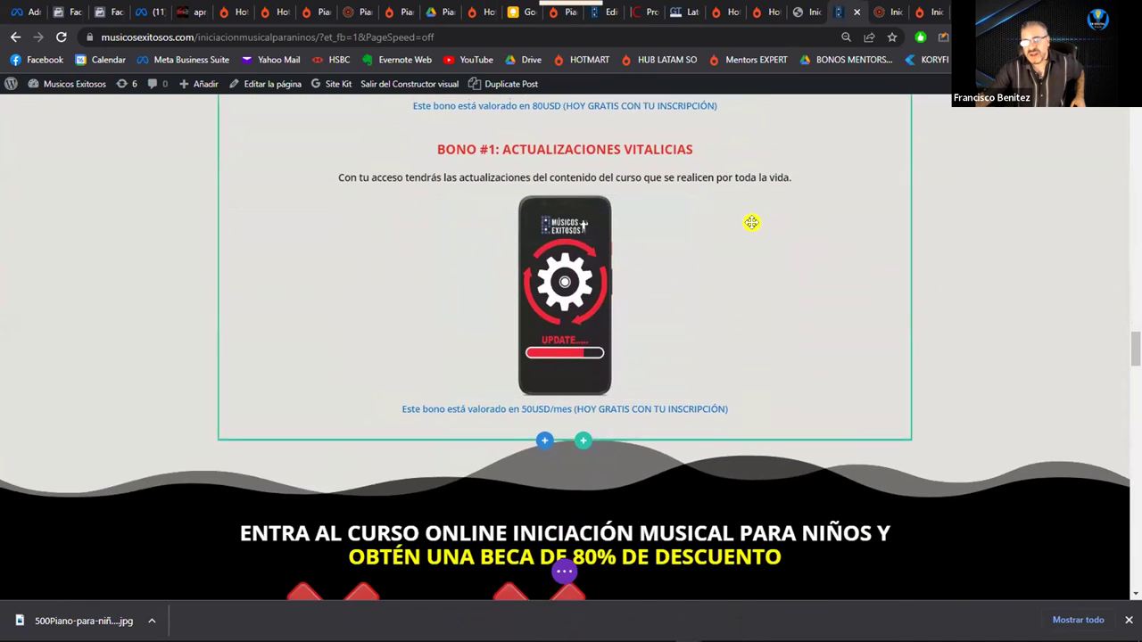
pyautogui.scroll(-4, 751, 222)
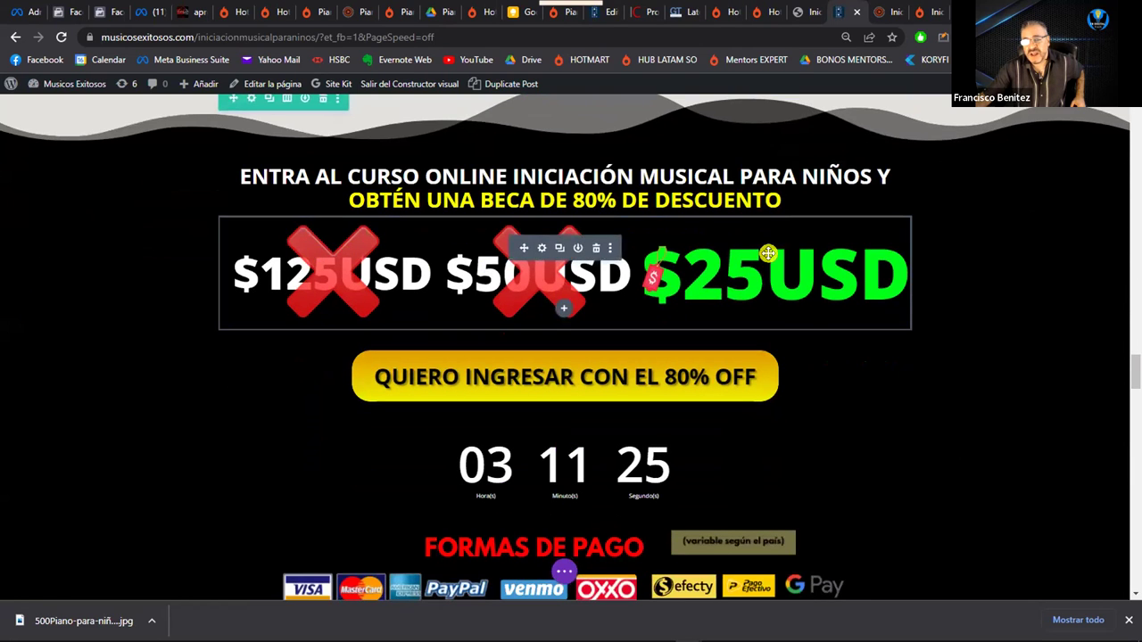
pyautogui.scroll(-2, 694, 274)
# Scroll through the landing page's testimonials section with its three reviews.
pyautogui.scroll(-4, 694, 275)
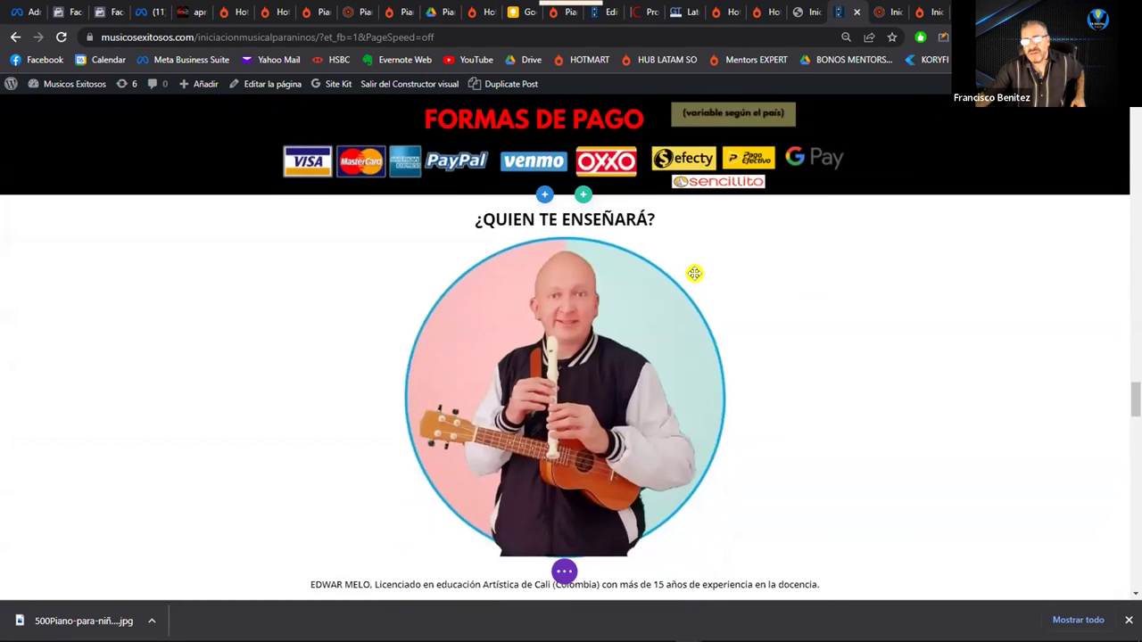
pyautogui.scroll(1, 694, 274)
pyautogui.scroll(-3, 693, 274)
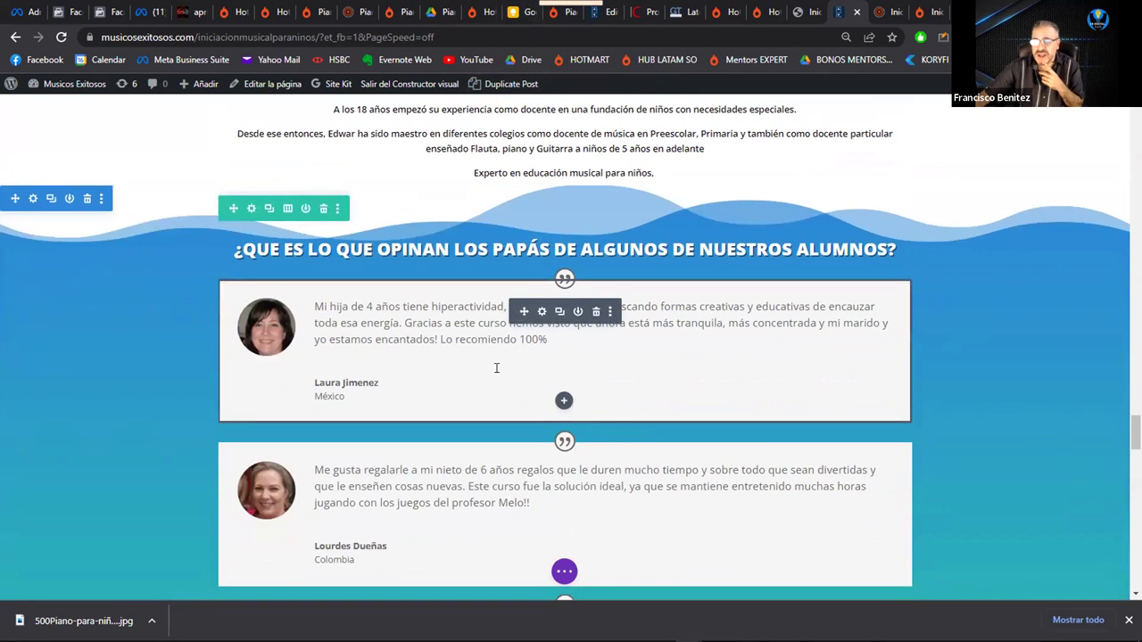
pyautogui.scroll(-1, 496, 368)
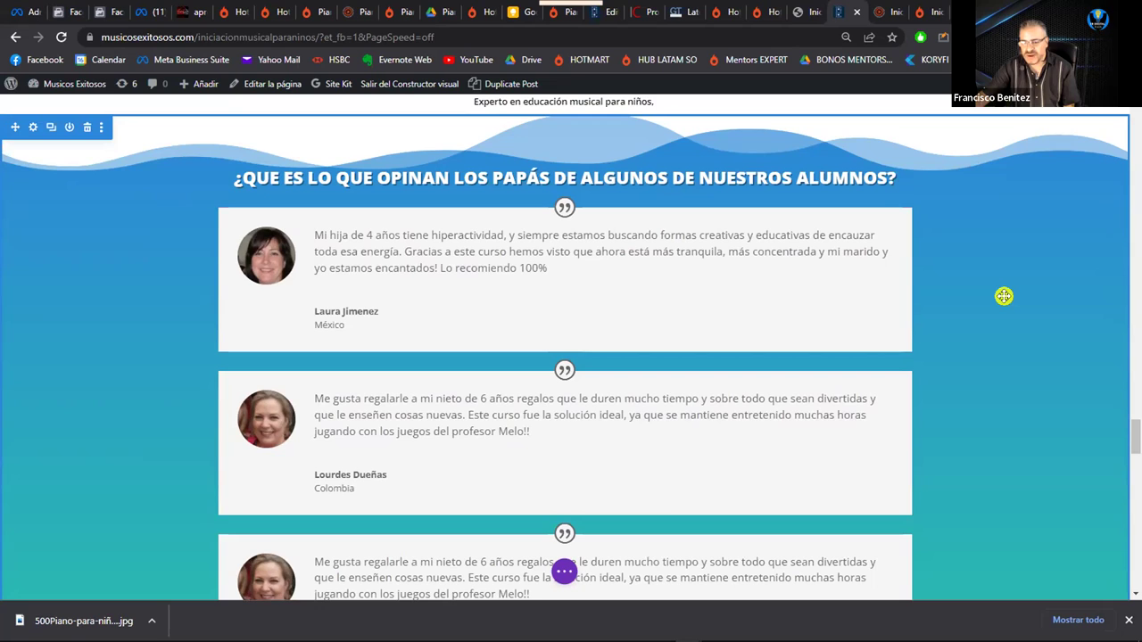
pyautogui.scroll(-2, 1004, 297)
pyautogui.scroll(1, 1004, 297)
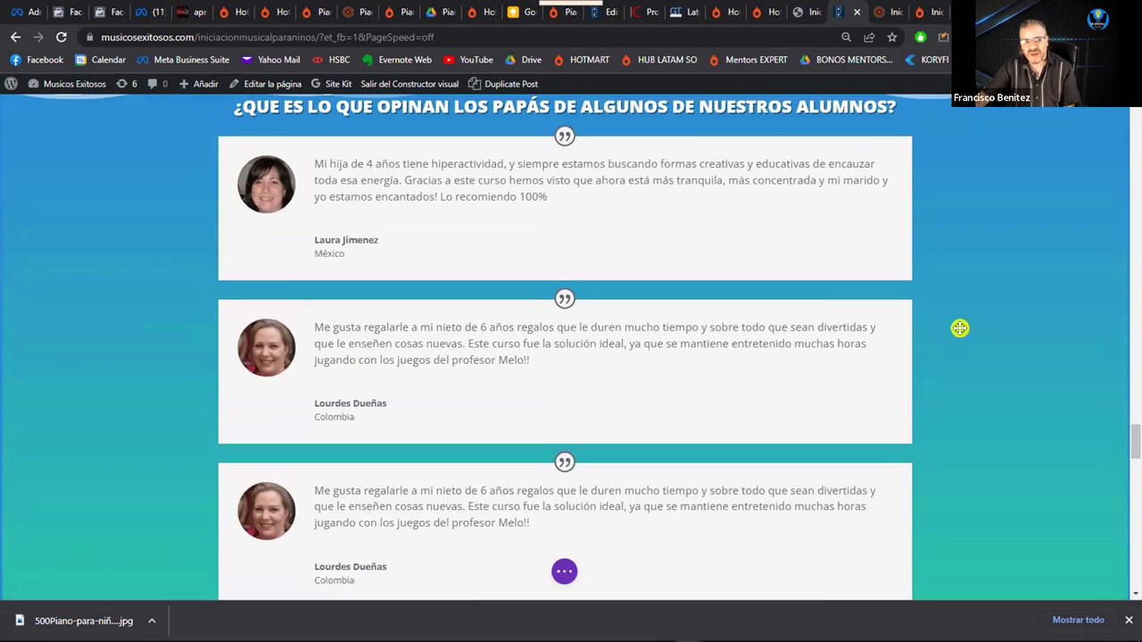
pyautogui.moveTo(286, 379)
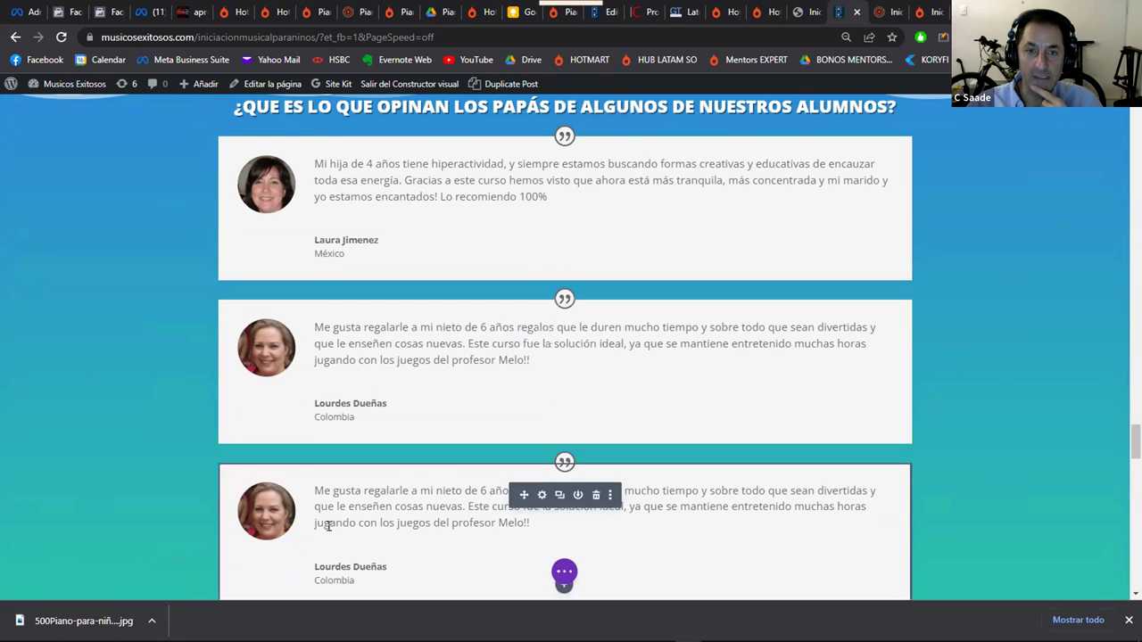
pyautogui.scroll(-1, 330, 518)
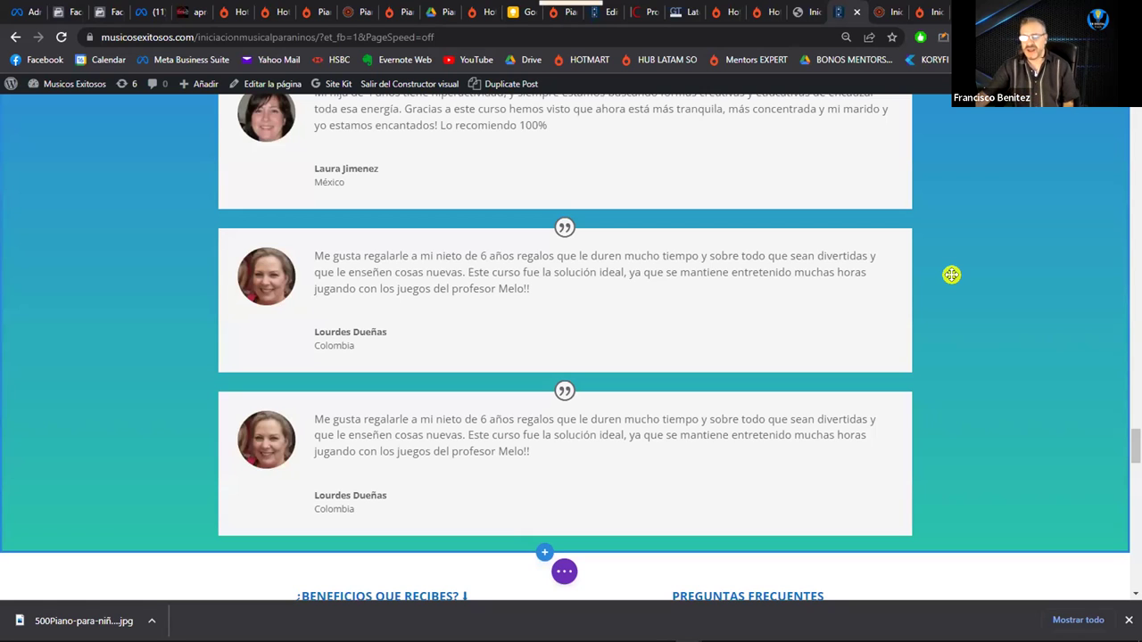
# Search 'thispersondoesnotexist' in a new tab and open the This Person Does Not Exist site.
pyautogui.hotkey('ctrl', 't')
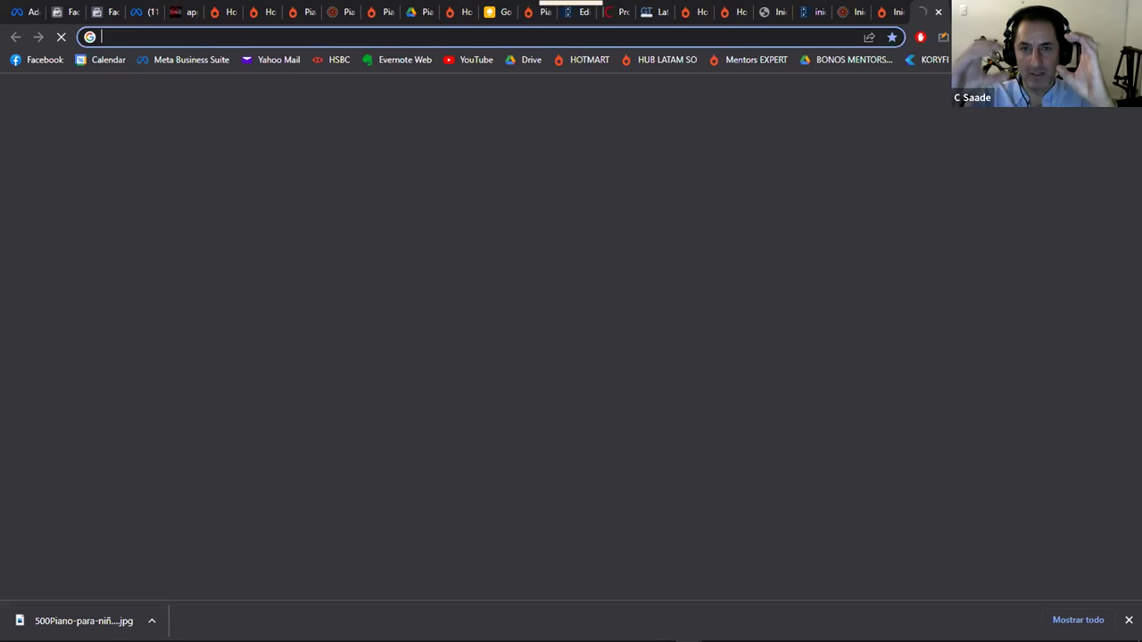
pyautogui.click(120, 37)
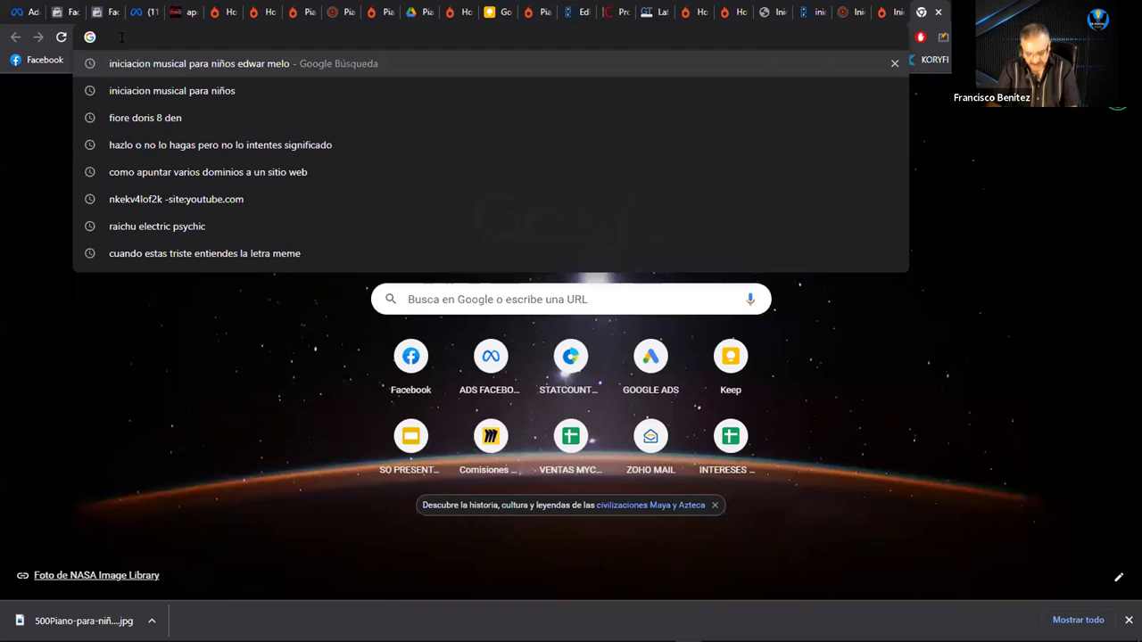
pyautogui.write('thisper')
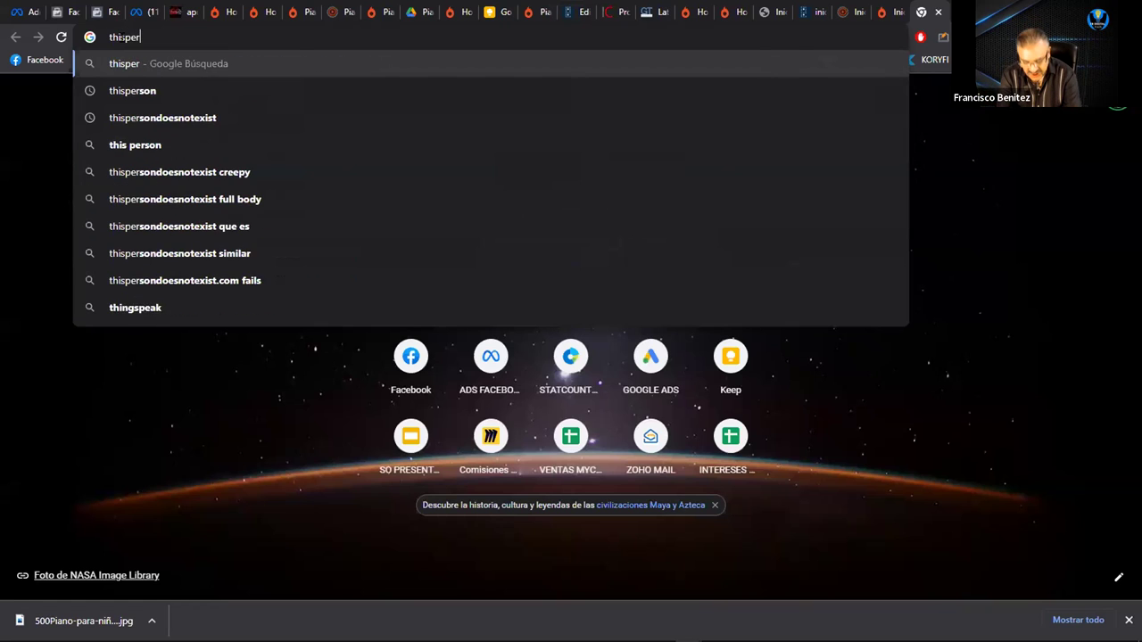
pyautogui.write('sondoesnote')
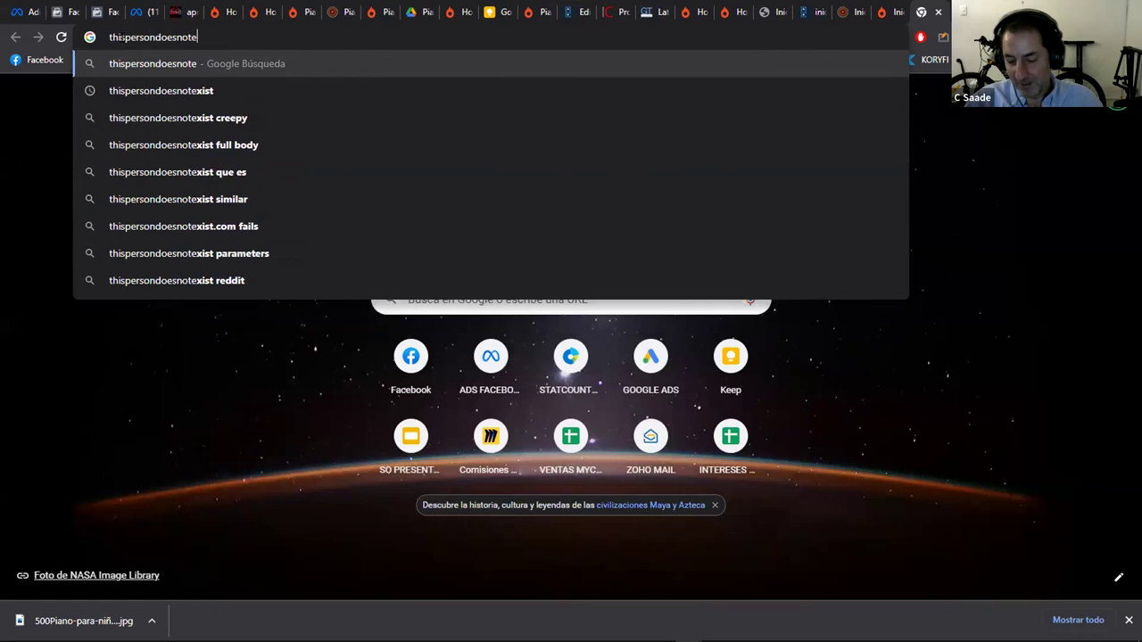
pyautogui.write('xist')
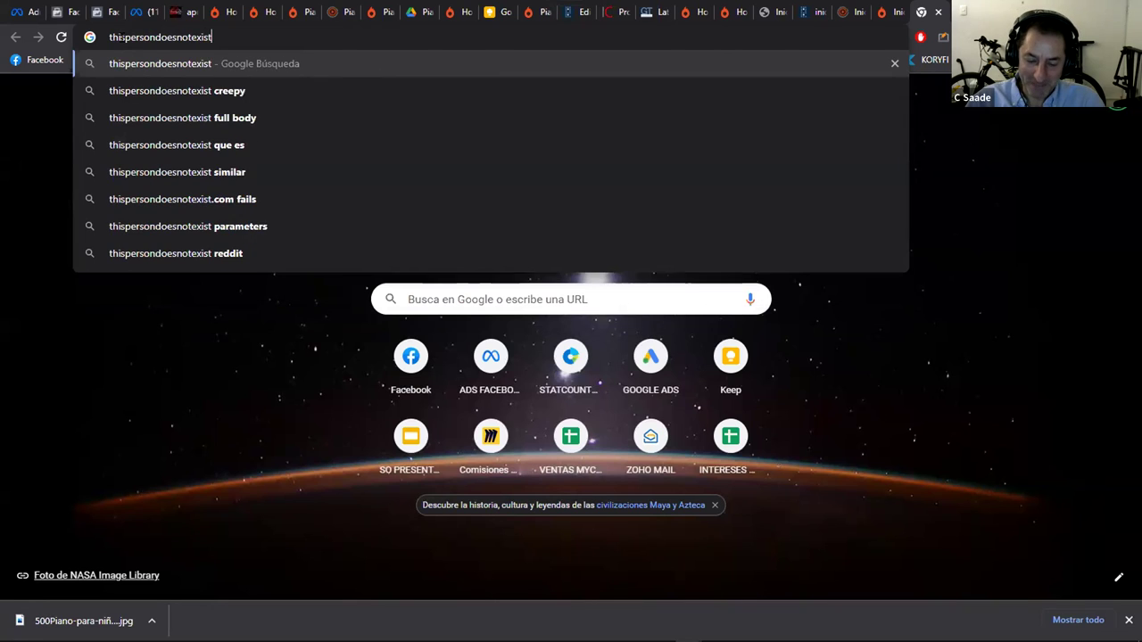
pyautogui.press('Return')
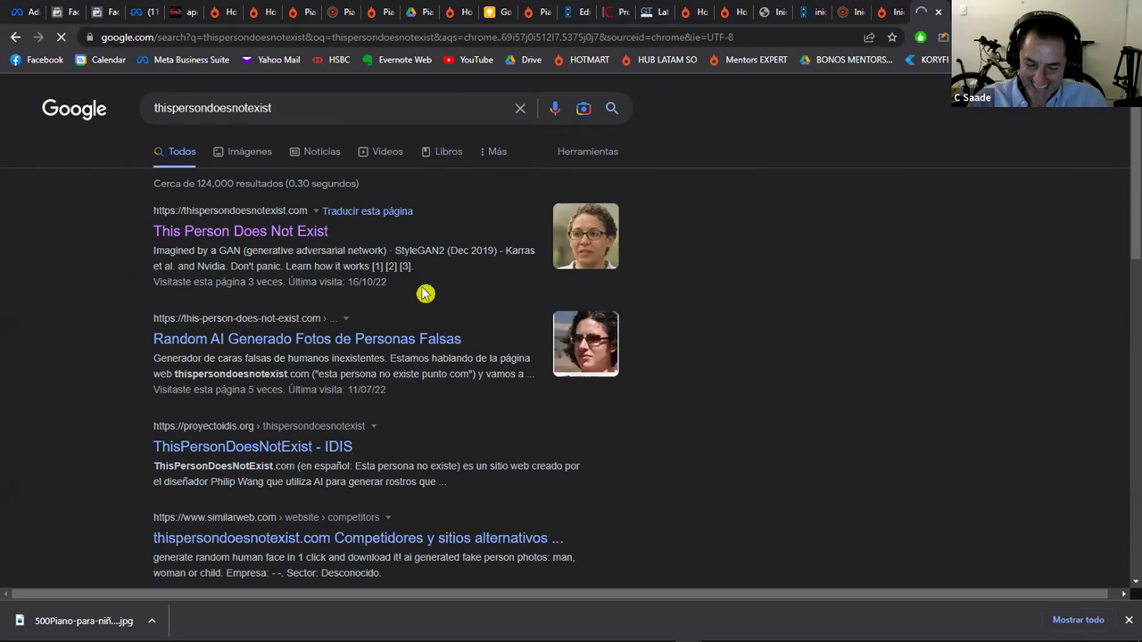
pyautogui.click(297, 232)
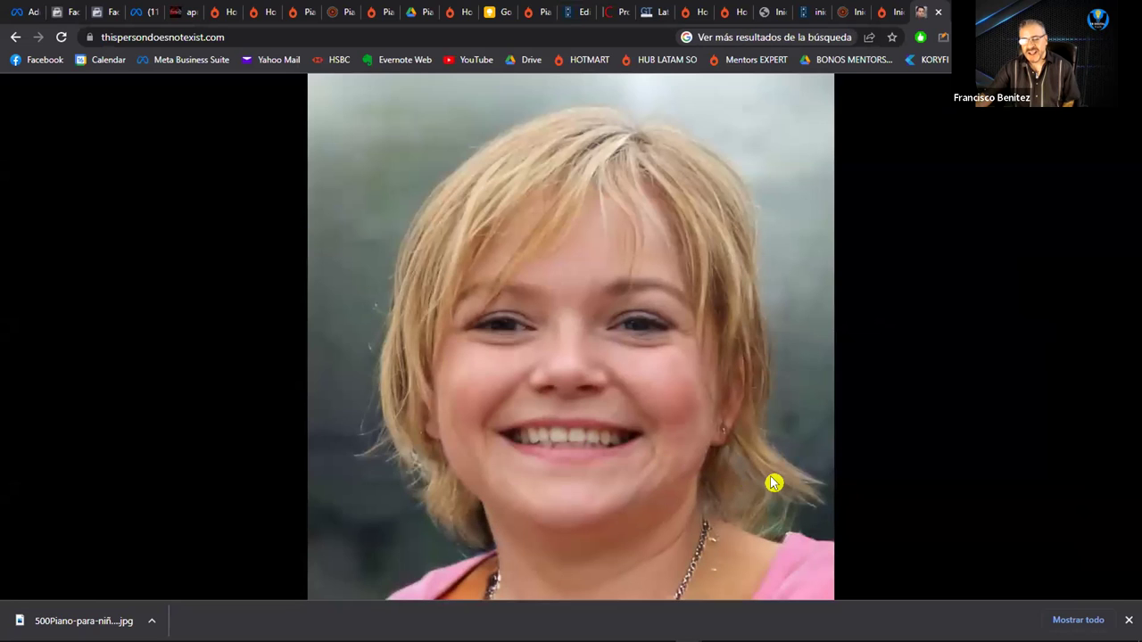
# Refresh This Person Does Not Exist twice to generate new faces.
pyautogui.moveTo(823, 366)
pyautogui.mouseDown()
pyautogui.moveTo(821, 341)
pyautogui.moveTo(815, 379)
pyautogui.moveTo(831, 343)
pyautogui.mouseUp()
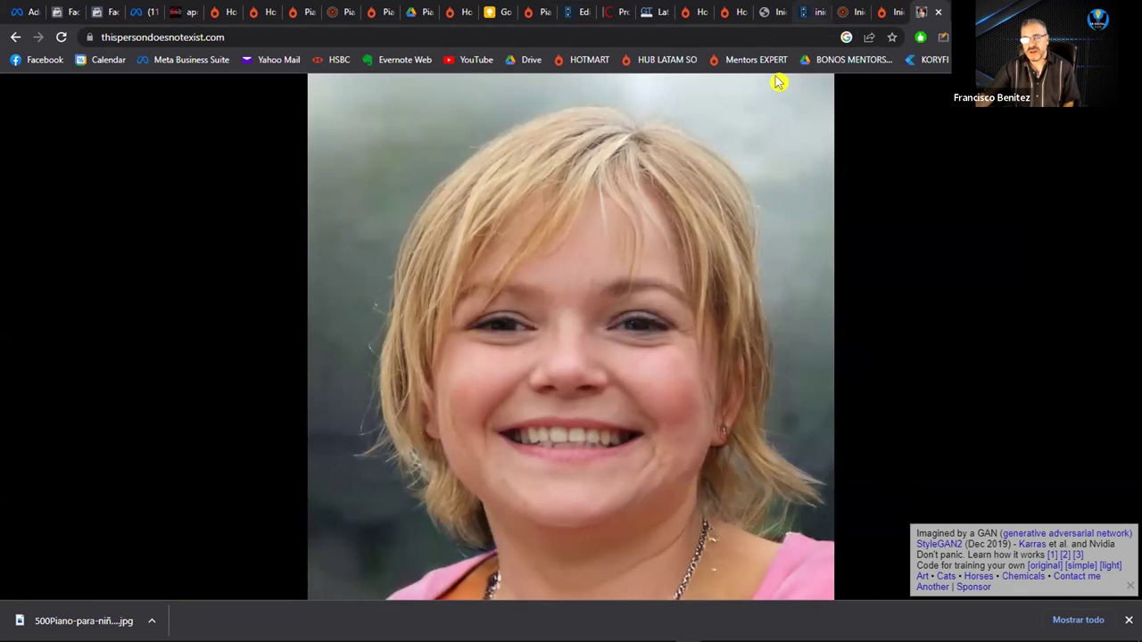
pyautogui.click(807, 11)
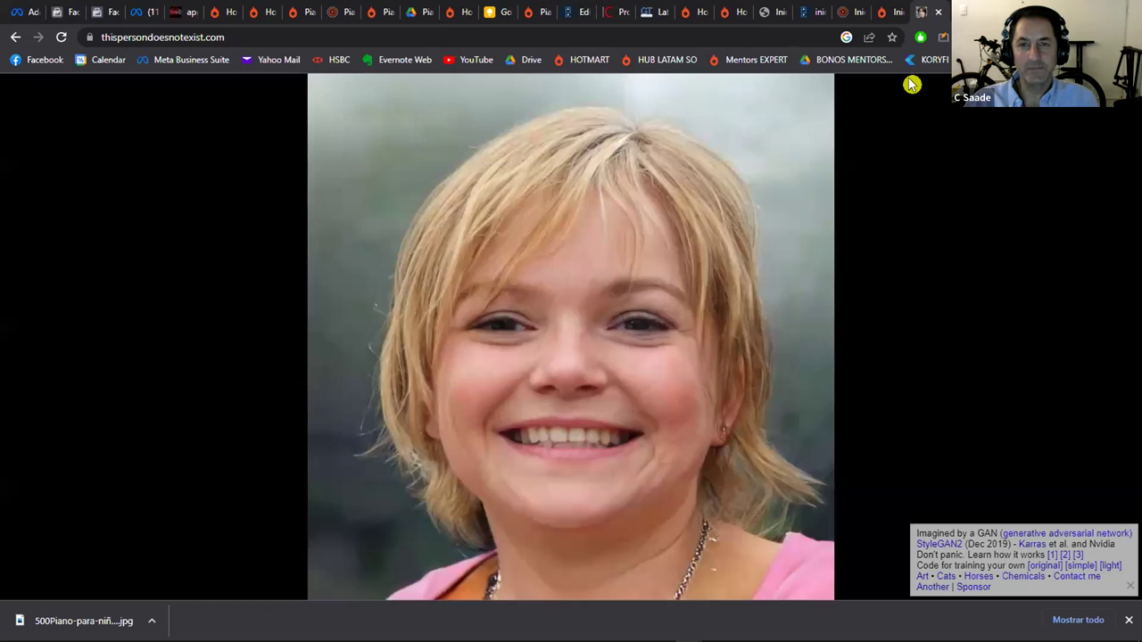
pyautogui.click(926, 12)
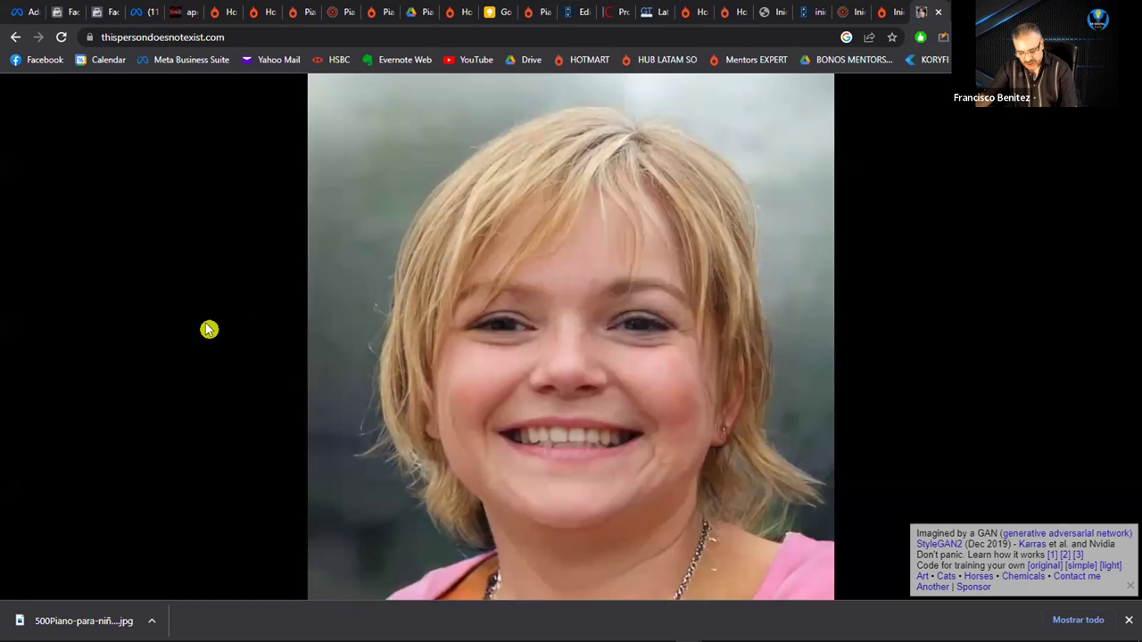
pyautogui.press('F5')
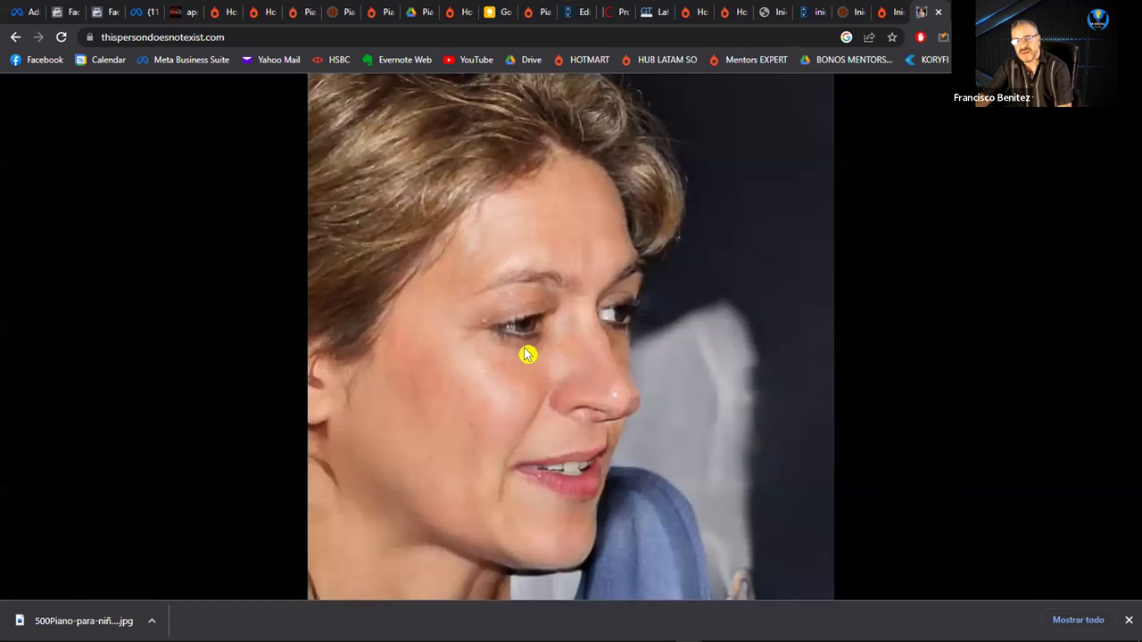
pyautogui.press('F5')
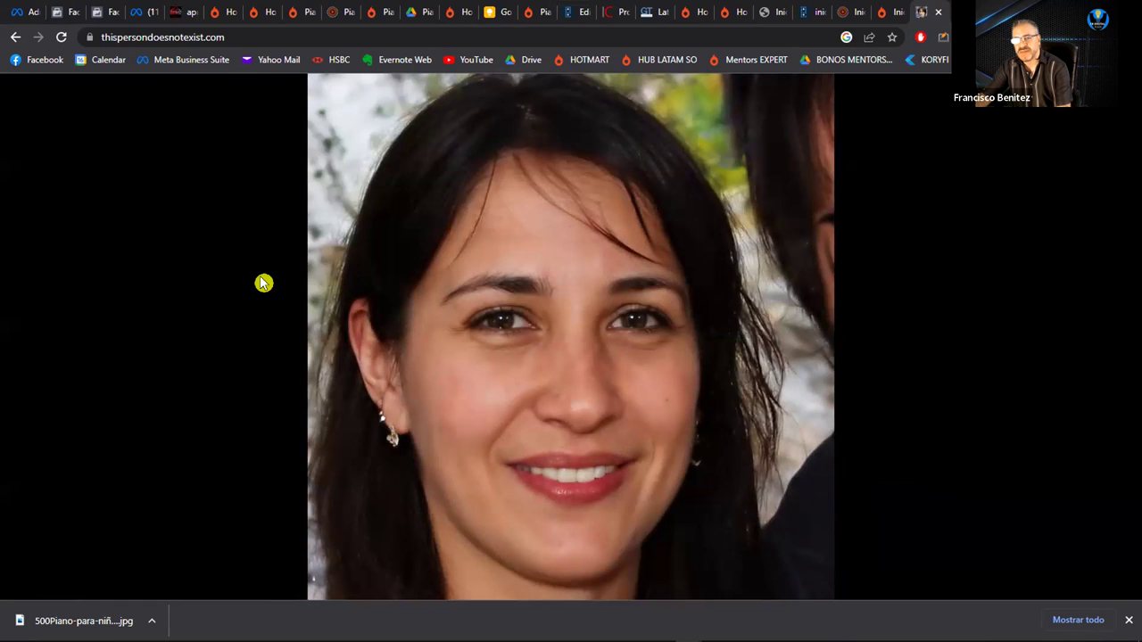
# Save the current generated portrait as image (2).jpg.
pyautogui.rightClick(543, 358)
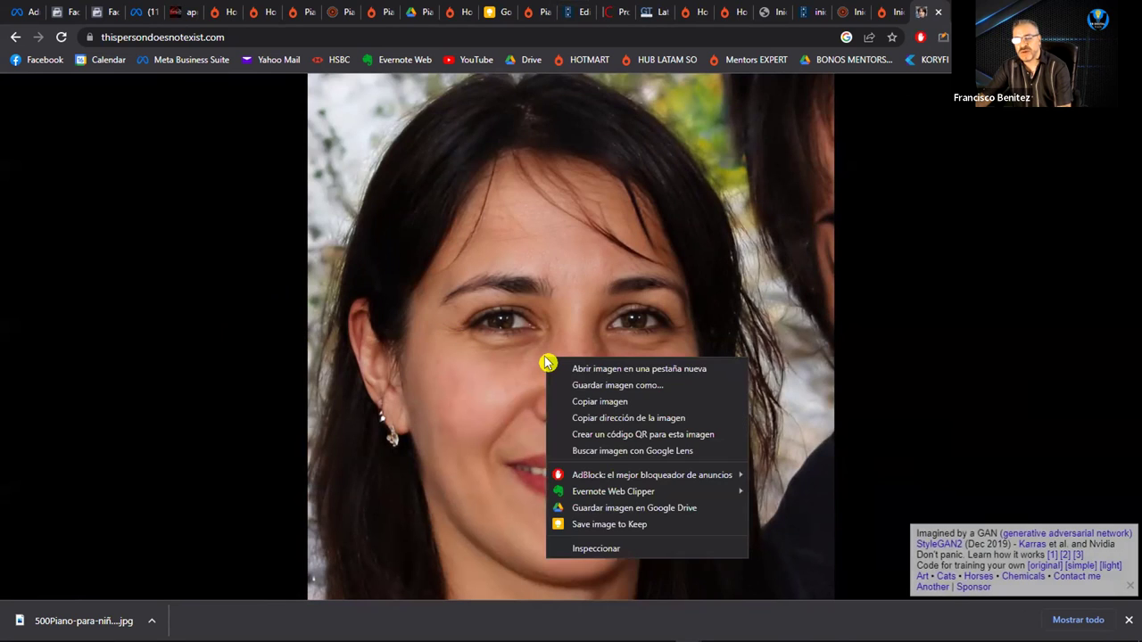
pyautogui.click(593, 389)
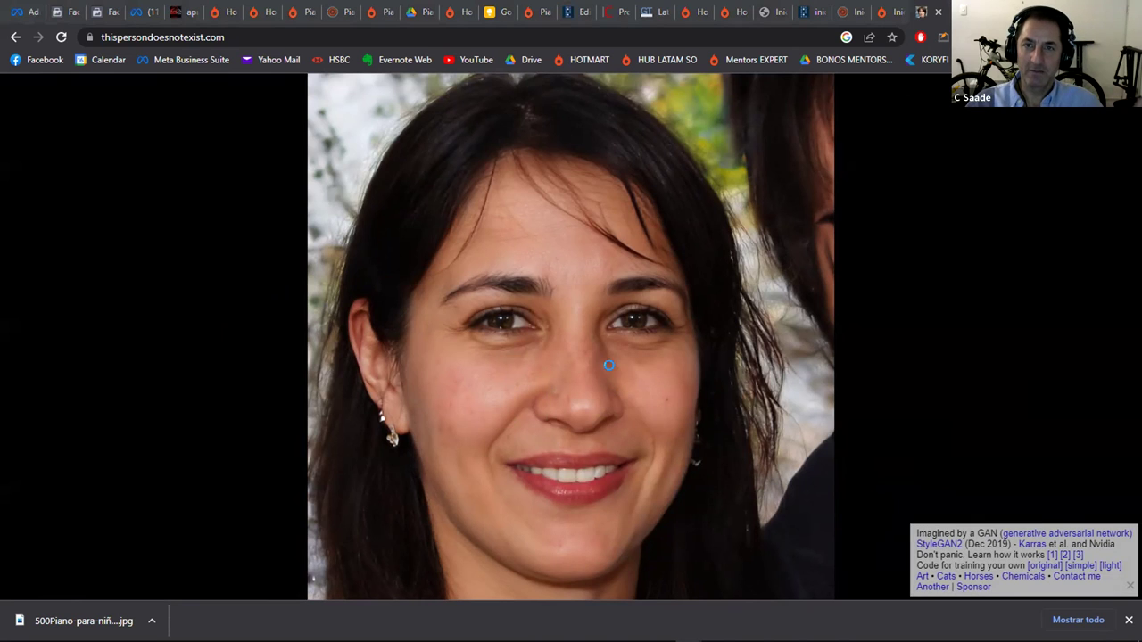
pyautogui.hotkey('ctrl', 's')
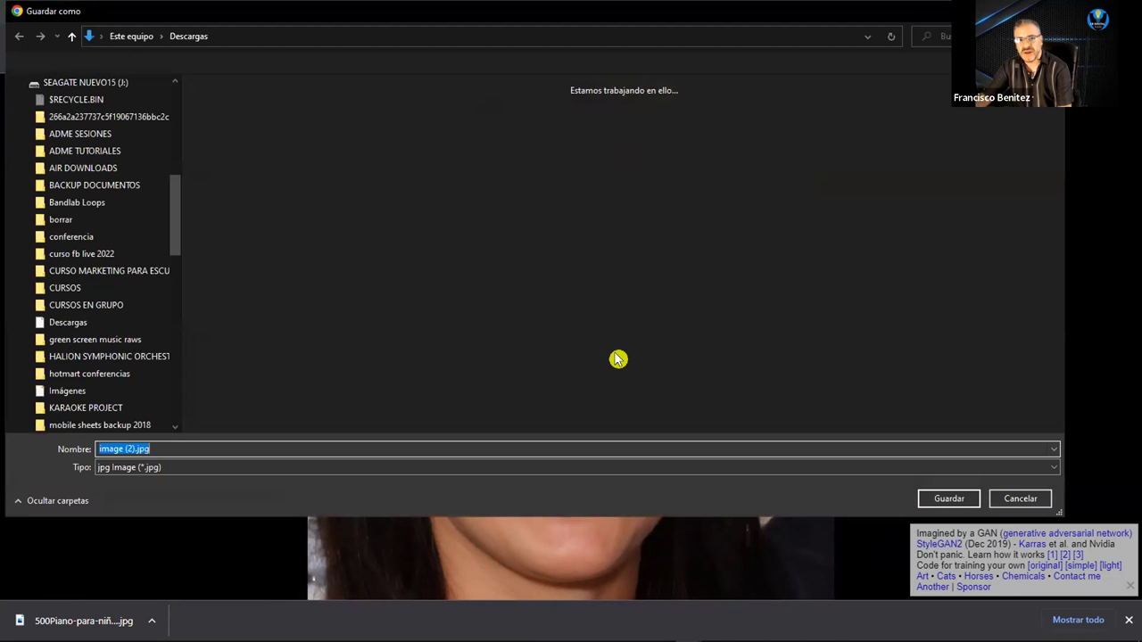
pyautogui.click(927, 499)
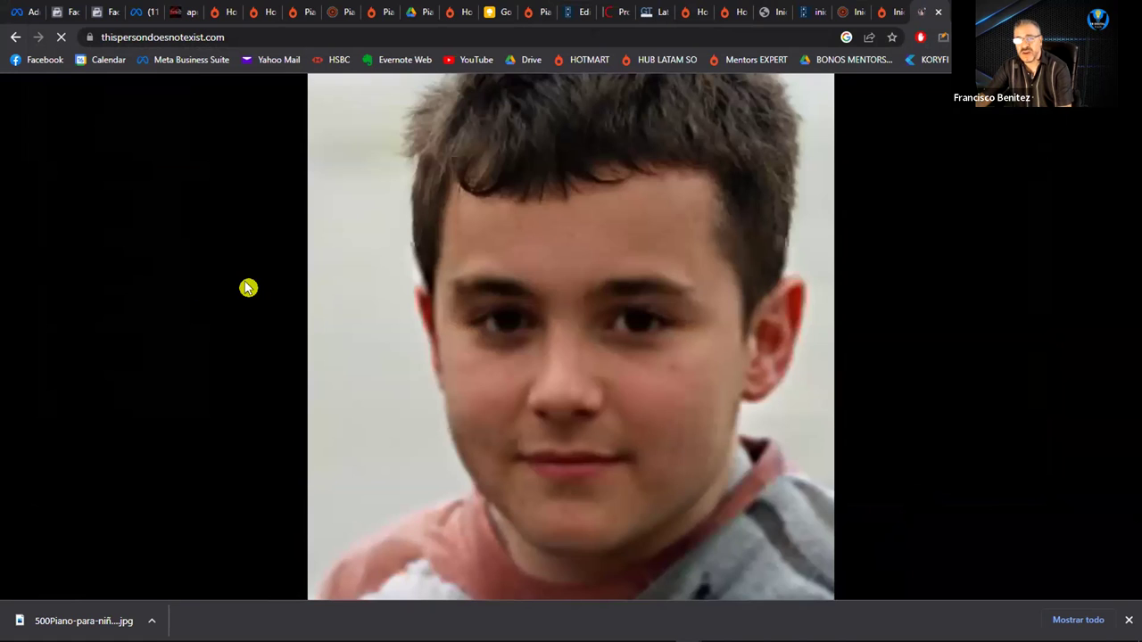
# Refresh for new faces and save the blonde woman's portrait as image (3).jpg.
pyautogui.press('F5')
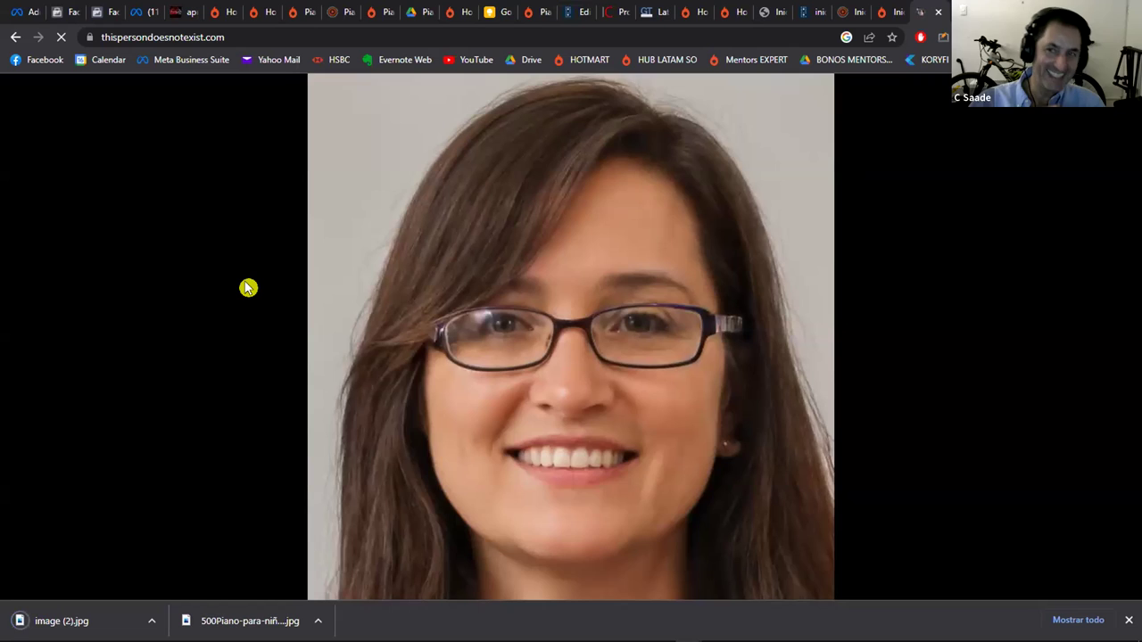
pyautogui.press('F5')
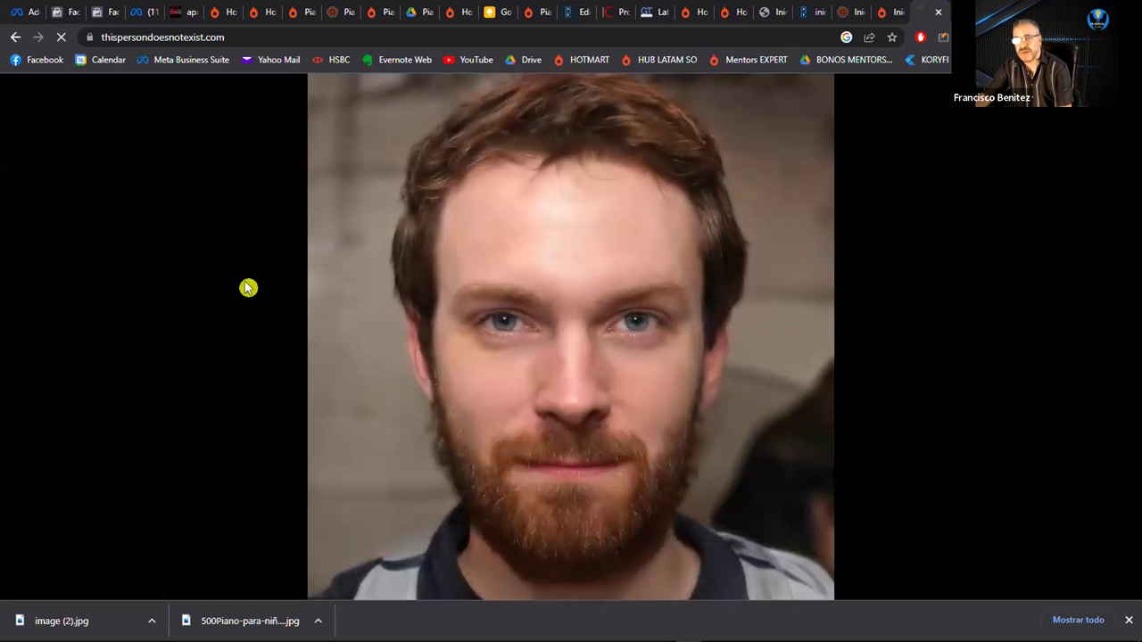
pyautogui.press('F5')
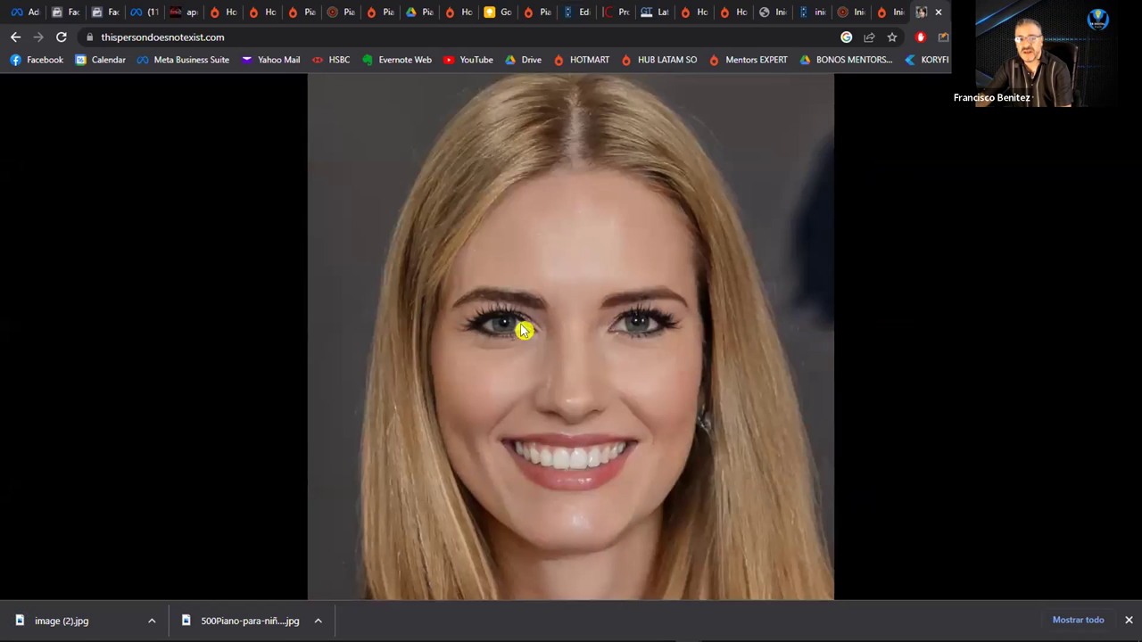
pyautogui.rightClick(608, 347)
pyautogui.click(664, 373)
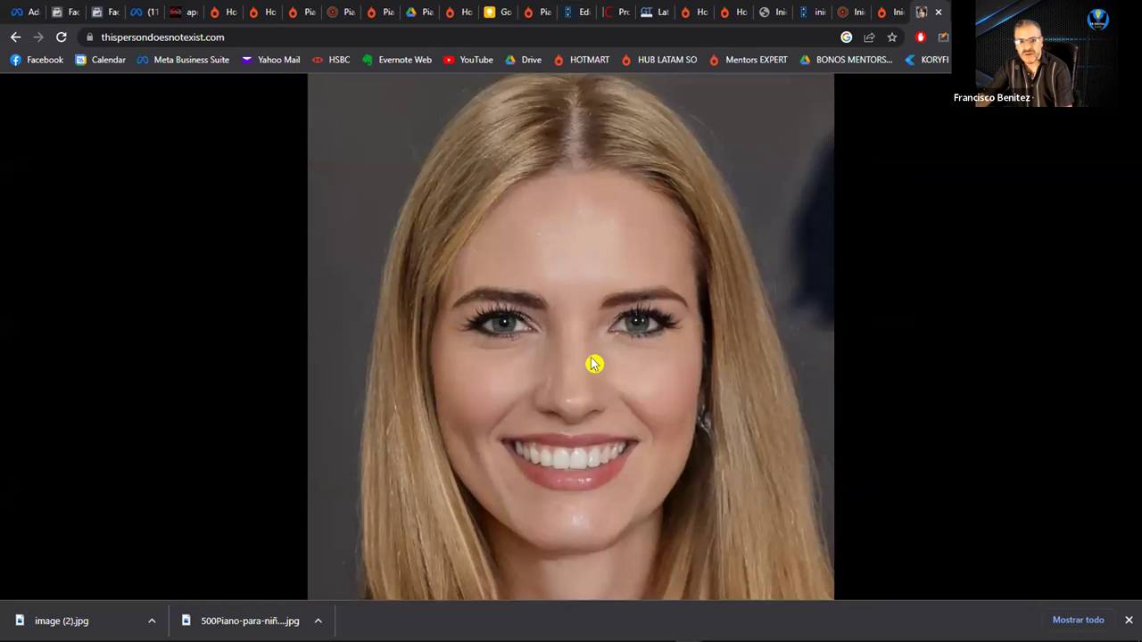
pyautogui.press('Return')
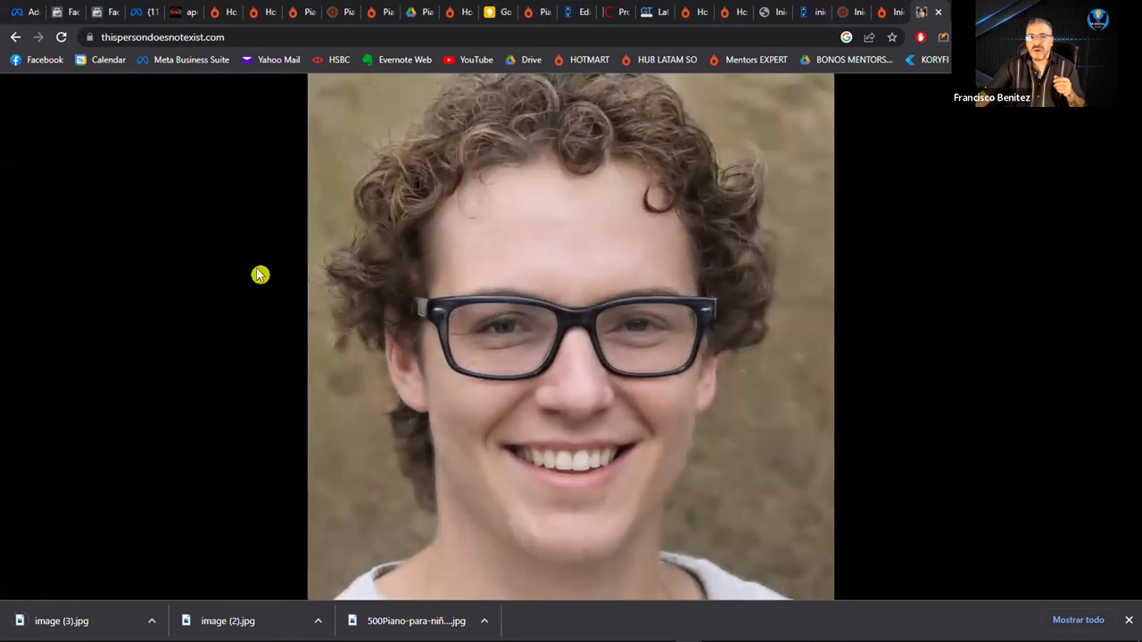
pyautogui.click(807, 12)
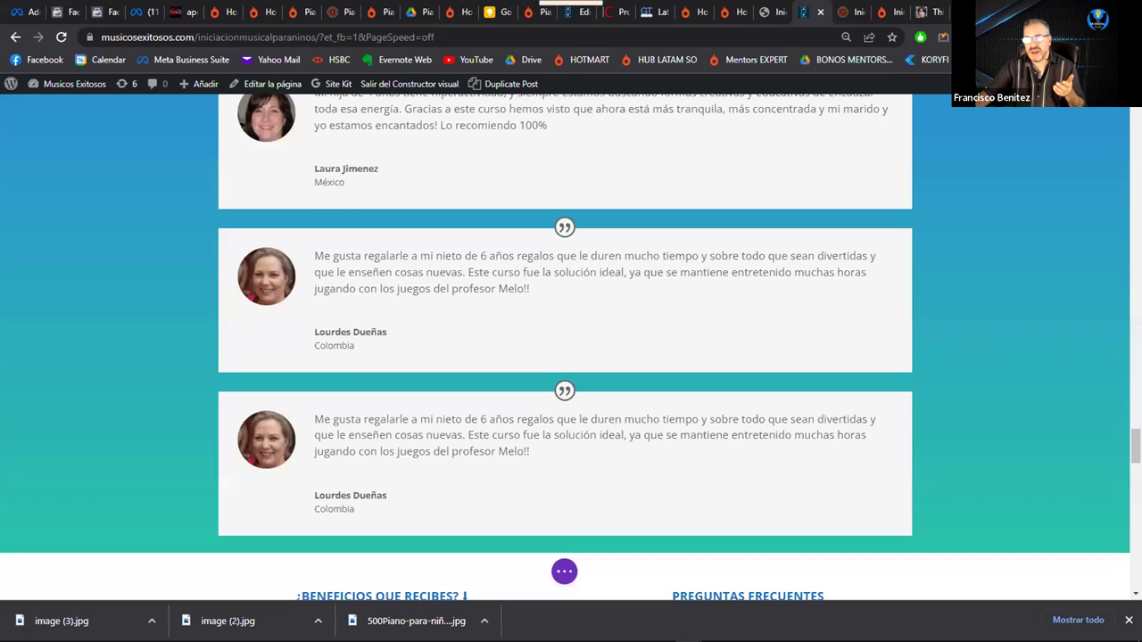
pyautogui.moveTo(531, 331)
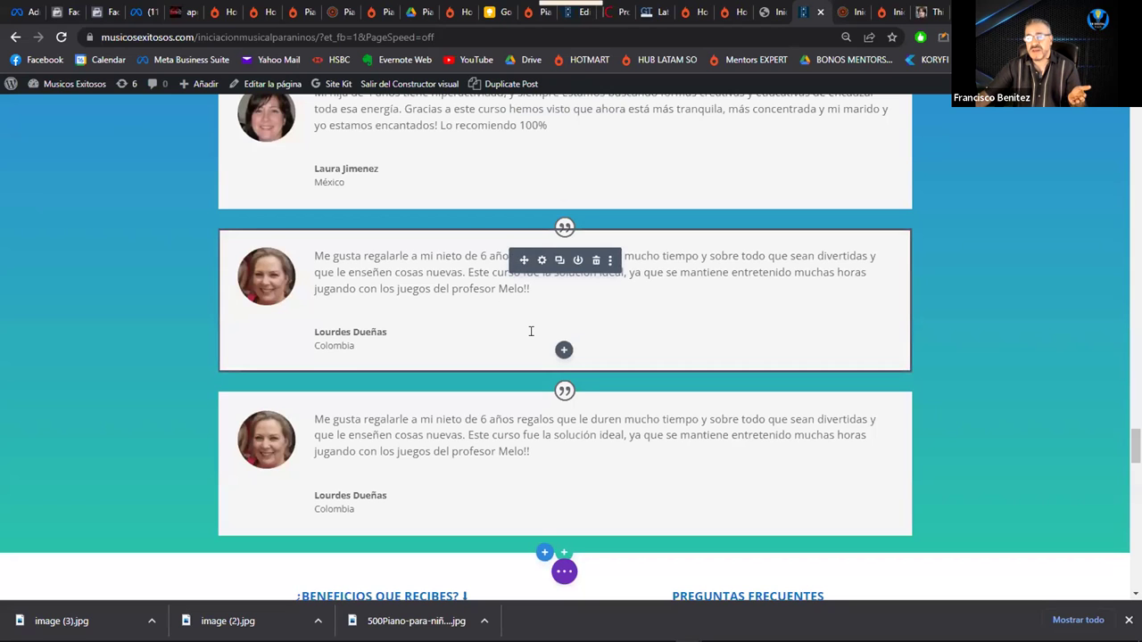
pyautogui.scroll(-3, 531, 331)
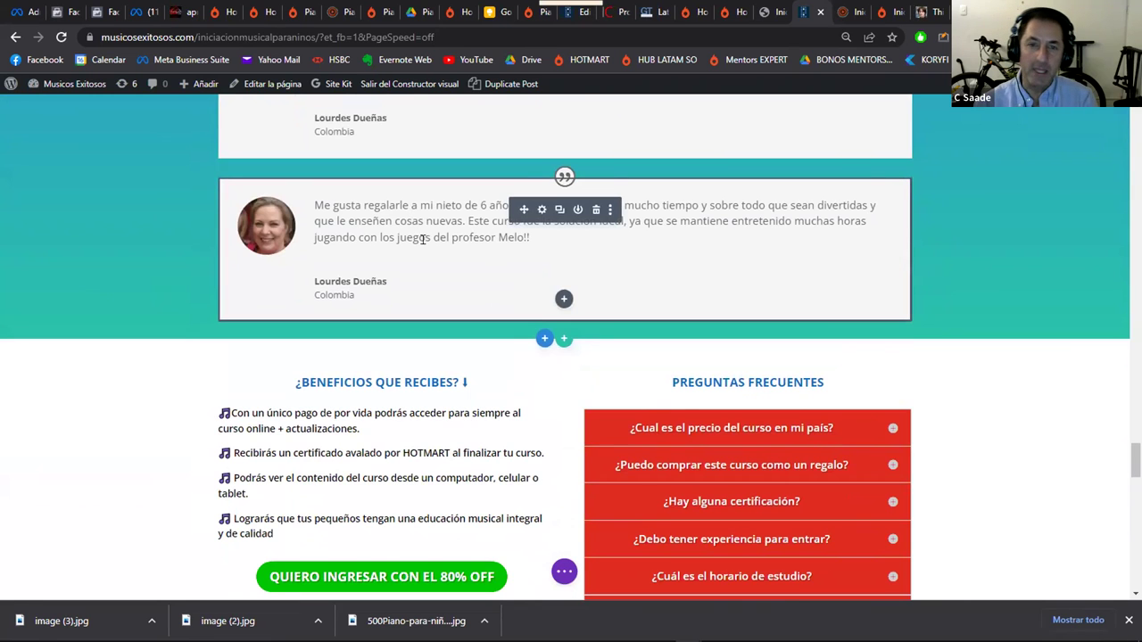
pyautogui.scroll(5, 423, 238)
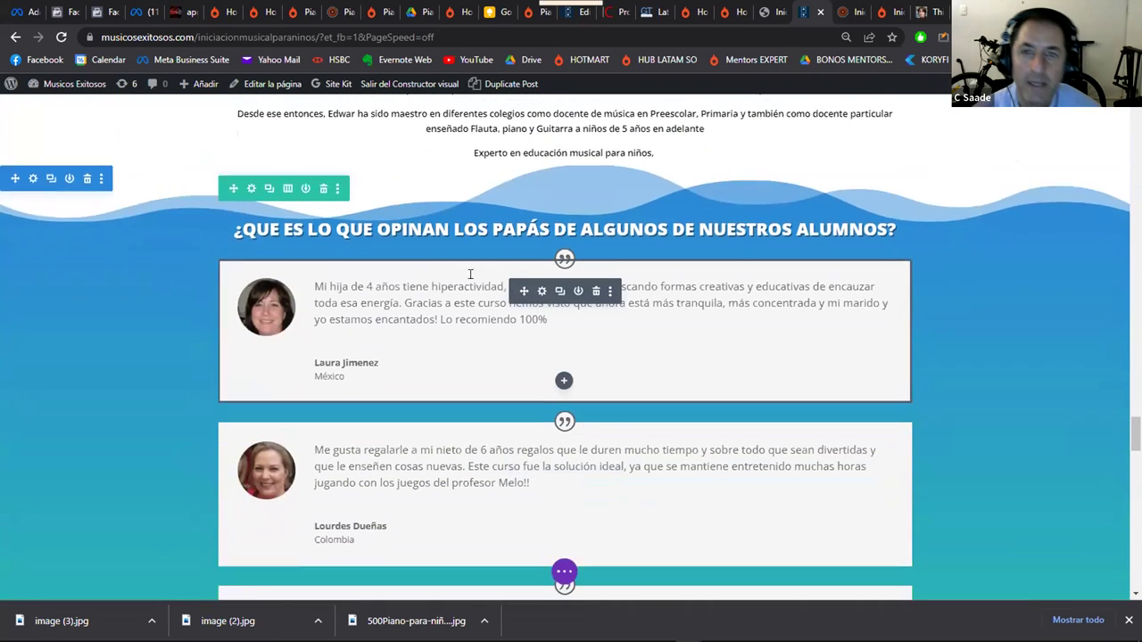
pyautogui.scroll(-2, 470, 274)
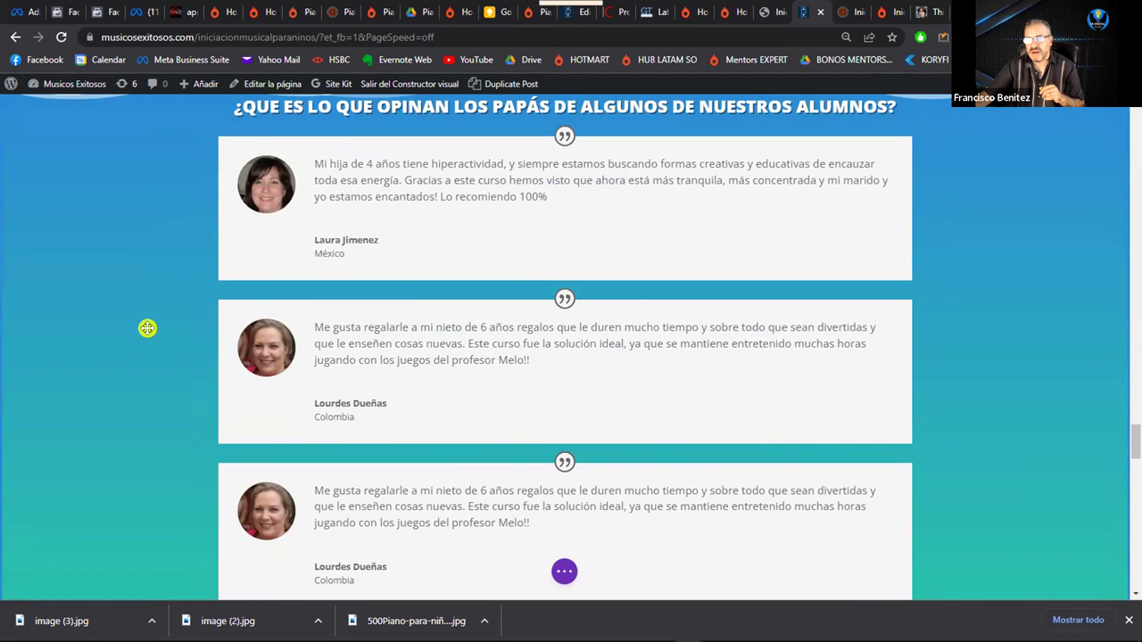
pyautogui.scroll(-2, 147, 328)
pyautogui.scroll(3, 148, 329)
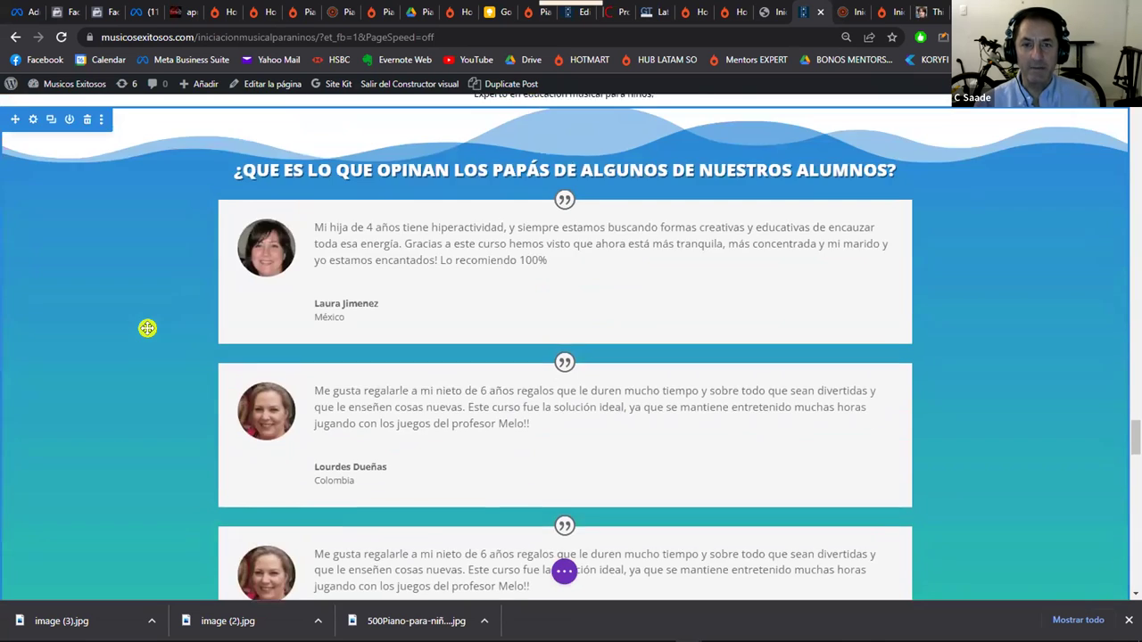
pyautogui.scroll(4, 147, 328)
pyautogui.scroll(-2, 147, 328)
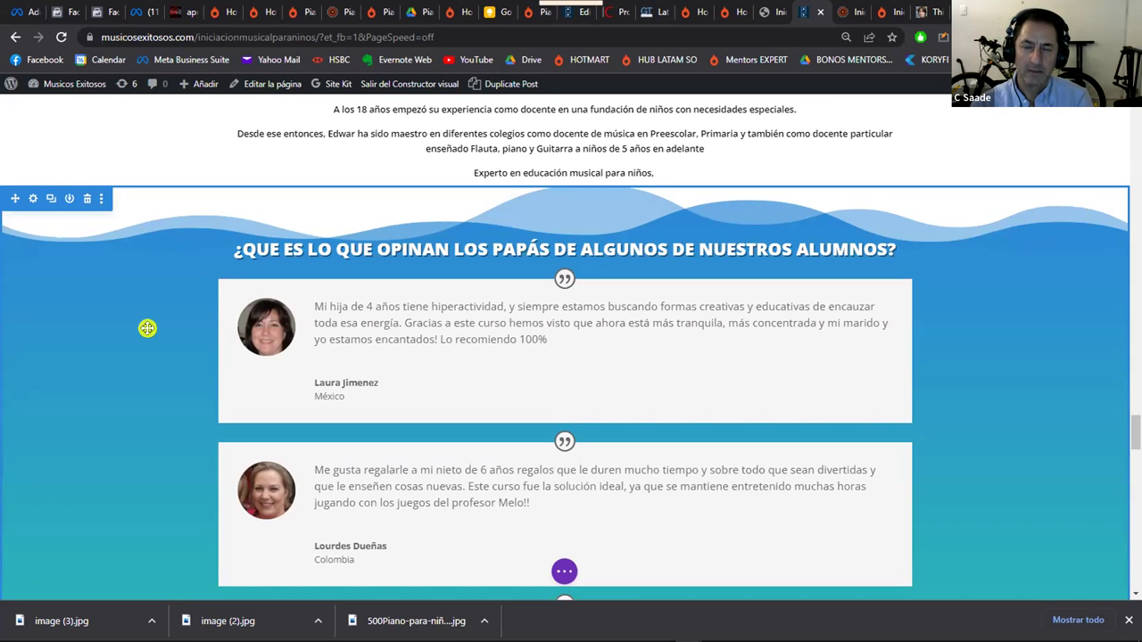
pyautogui.scroll(-1, 147, 328)
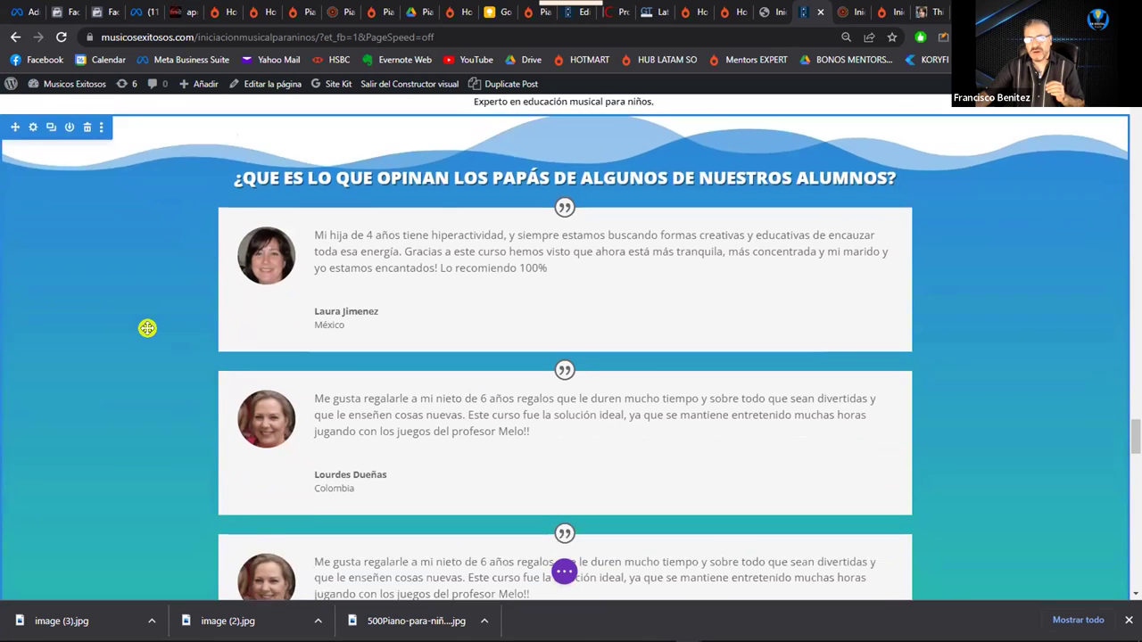
pyautogui.scroll(4, 147, 328)
pyautogui.scroll(-4, 147, 328)
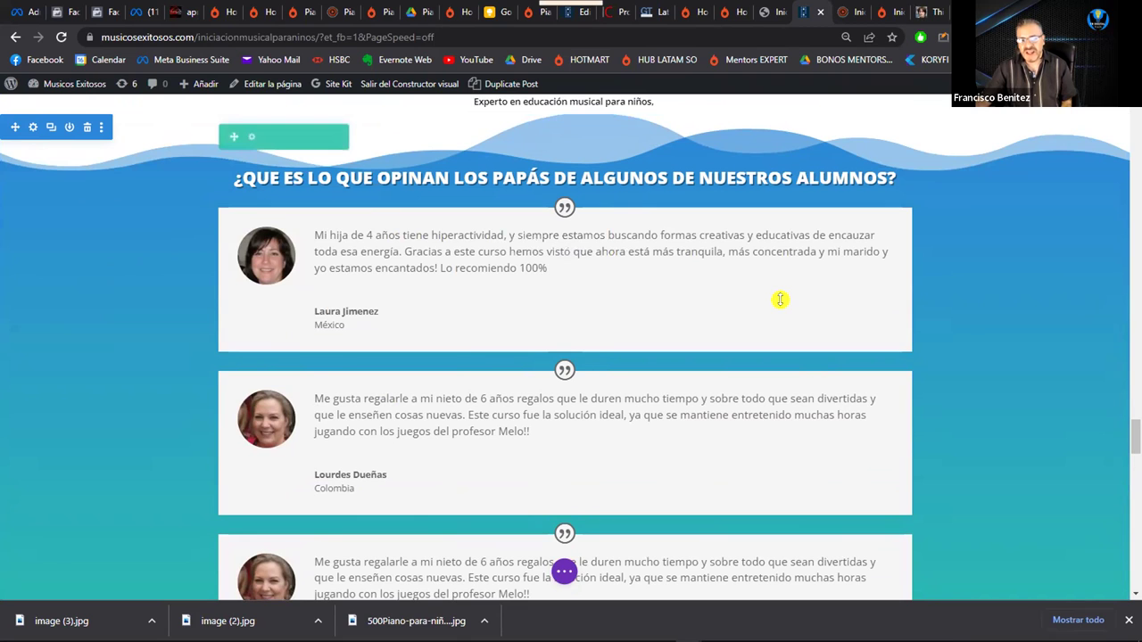
pyautogui.scroll(-3, 500, 397)
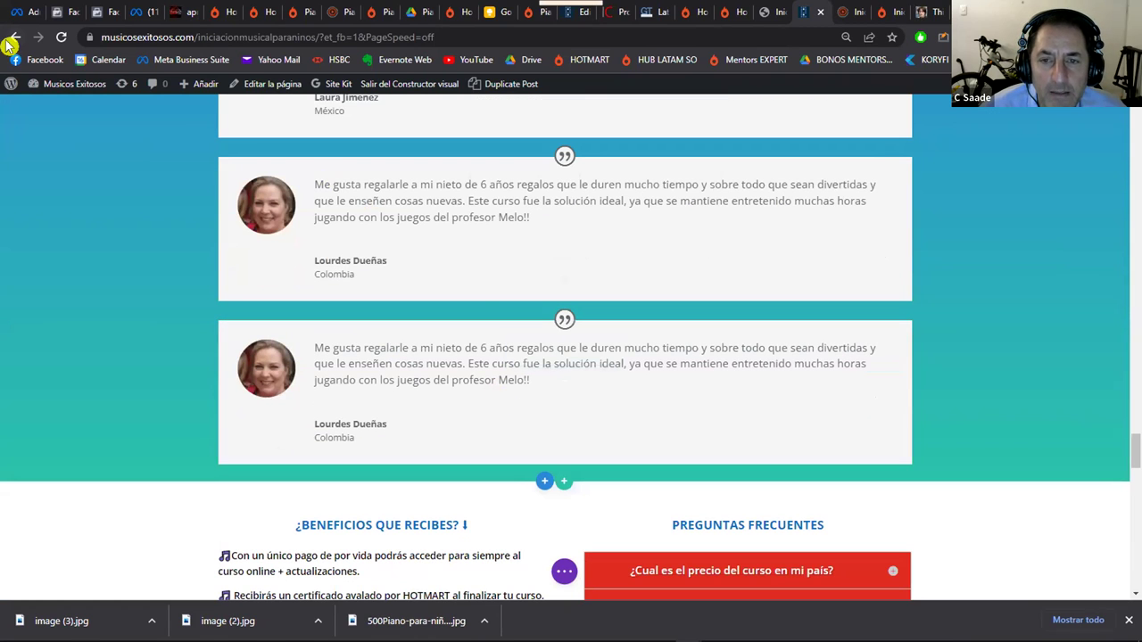
# Create a new WordPress page using the Blank Page template.
pyautogui.click(9, 83)
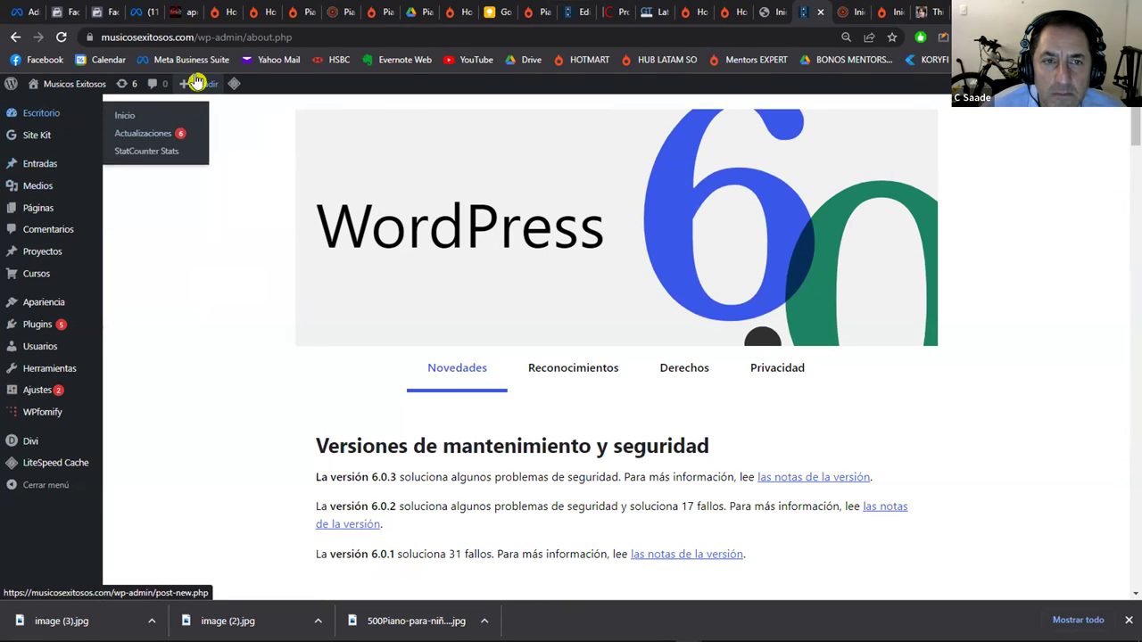
pyautogui.moveTo(196, 83)
pyautogui.click(188, 140)
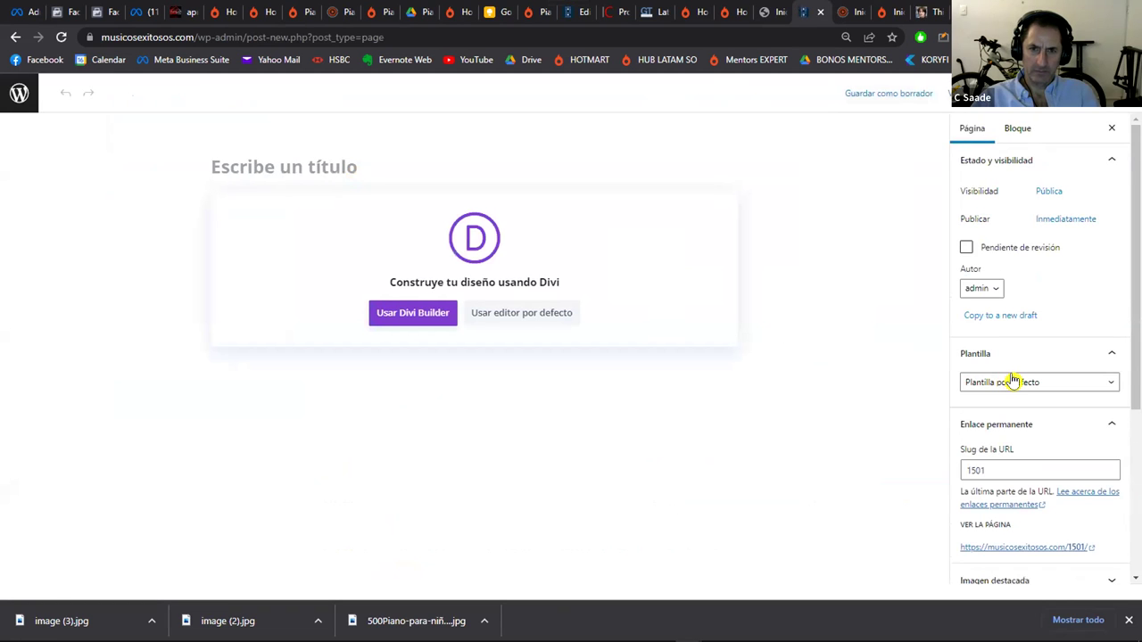
pyautogui.click(1013, 382)
pyautogui.click(1015, 410)
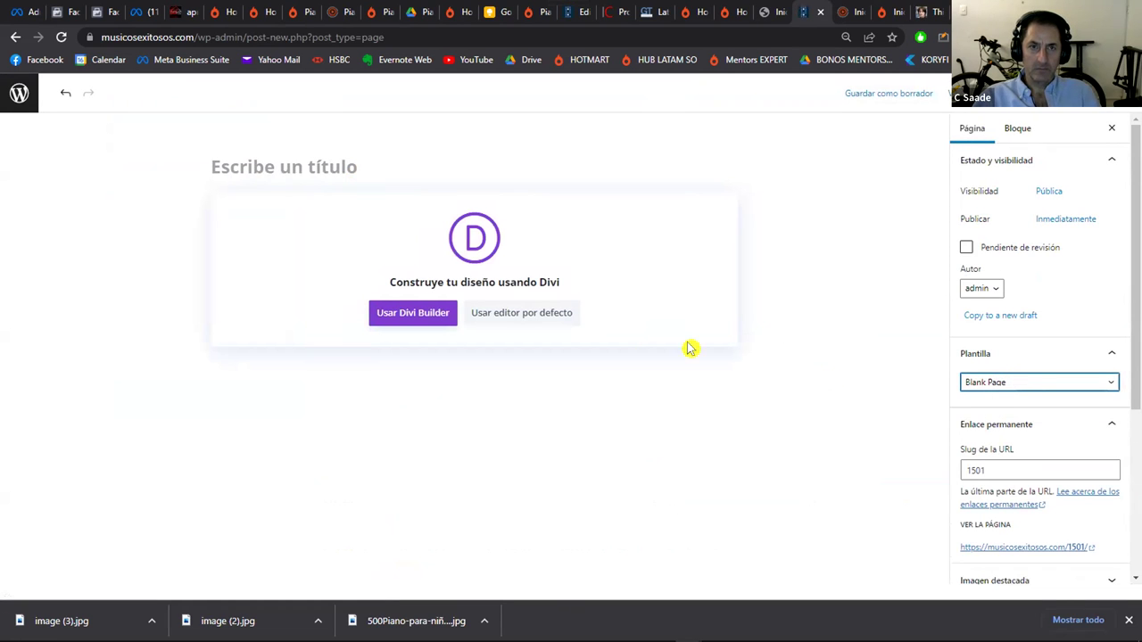
# Title the page 'ejemplo json charlie', start publishing it, and open a new tab.
pyautogui.click(375, 162)
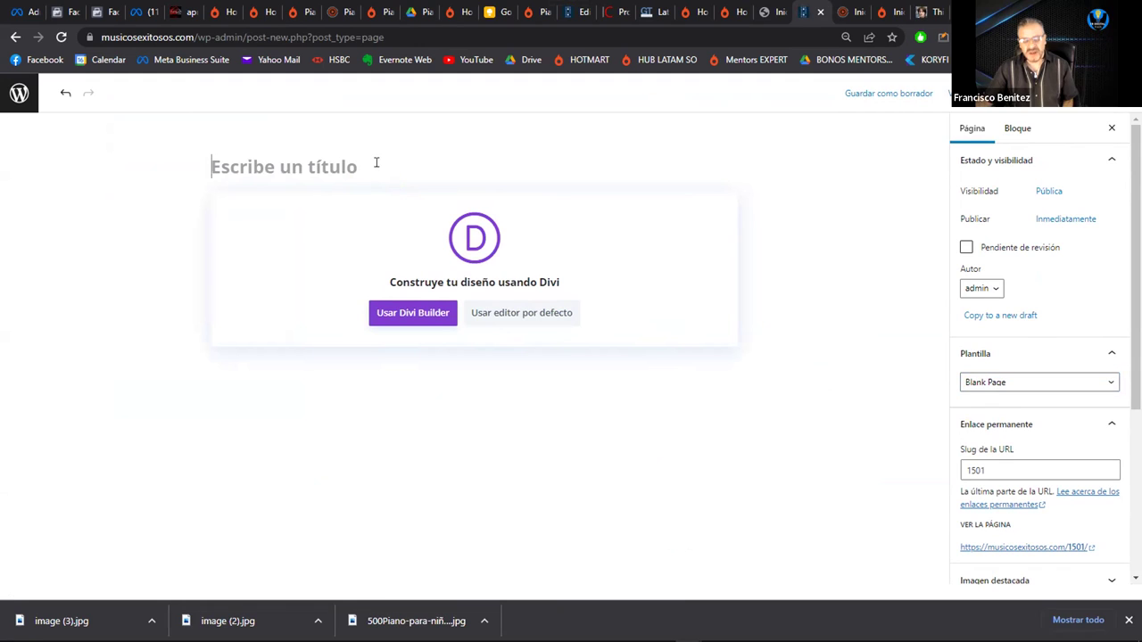
pyautogui.write('ejemplo j')
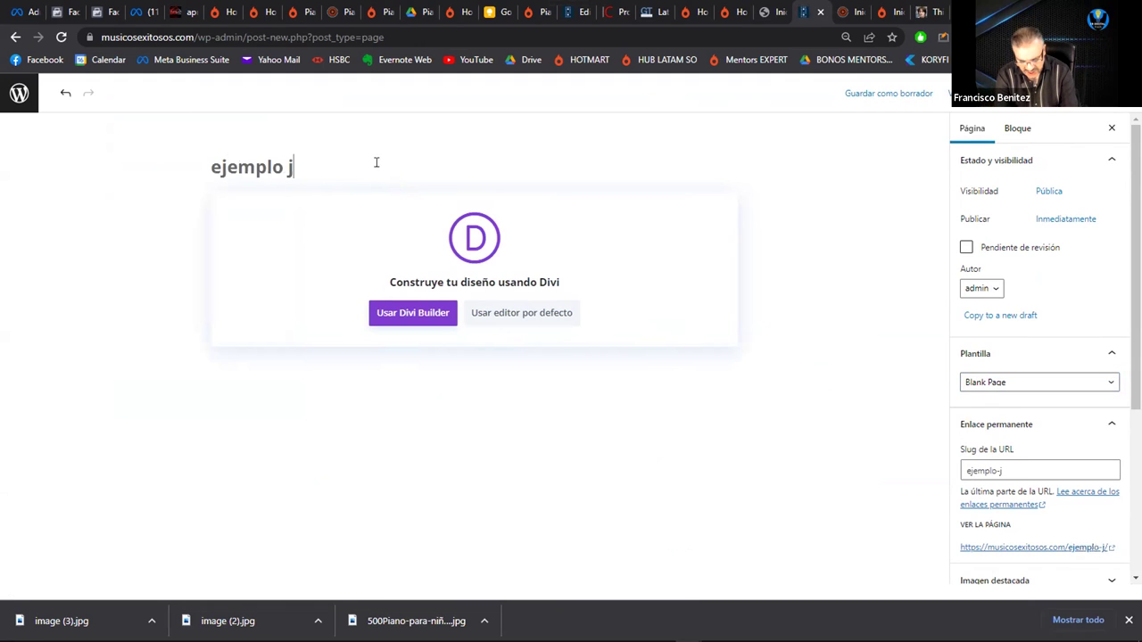
pyautogui.write('son charlie')
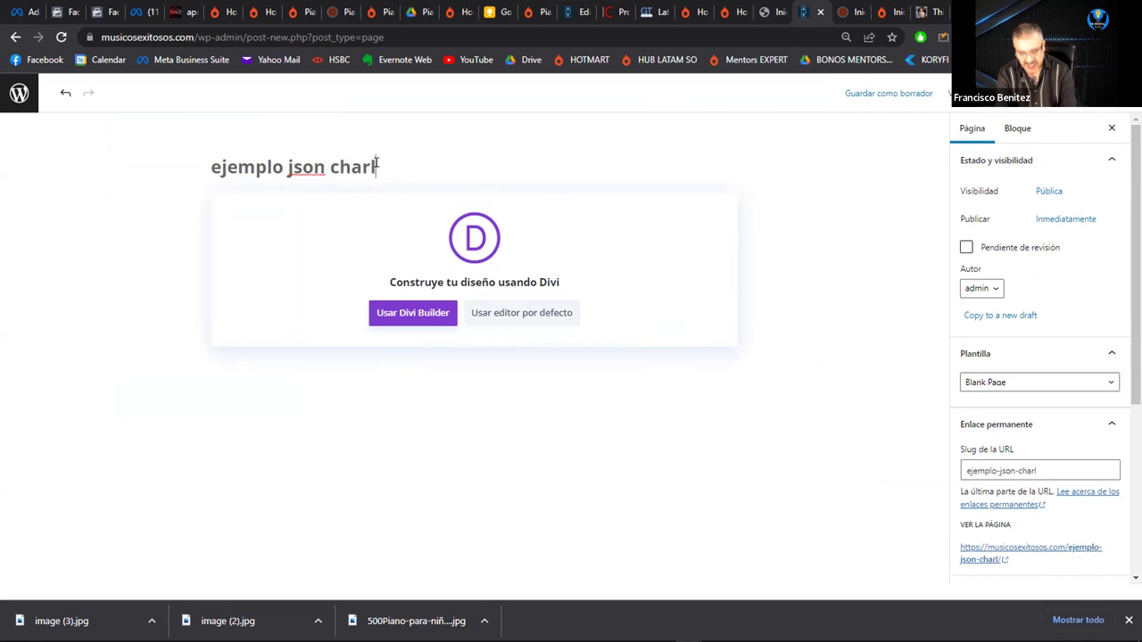
pyautogui.click(426, 312)
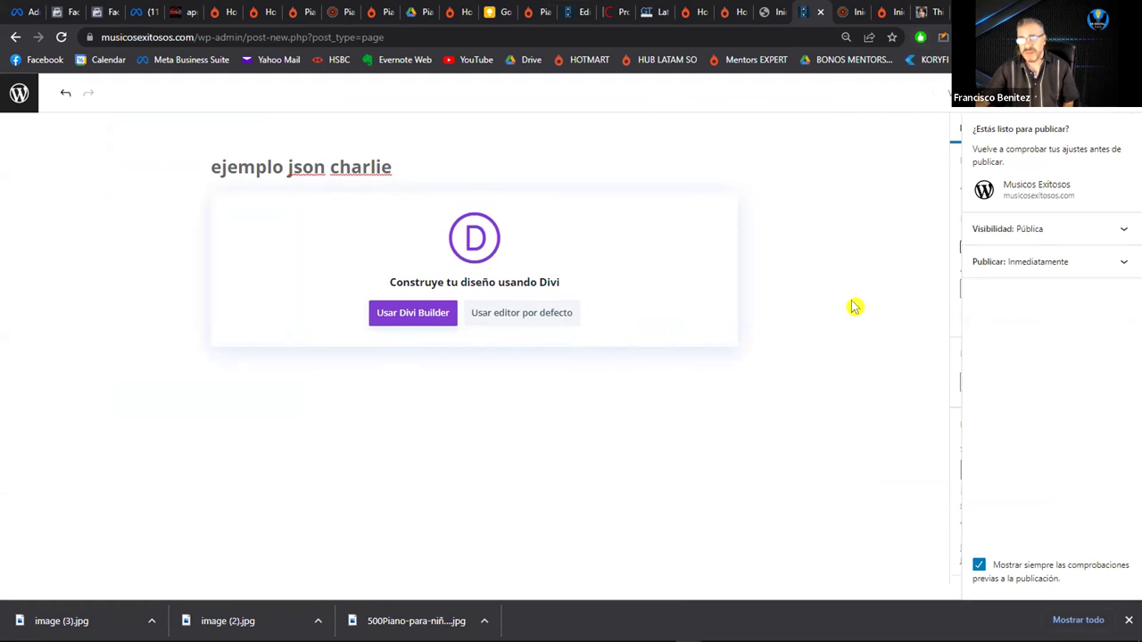
pyautogui.hotkey('ctrl', 't')
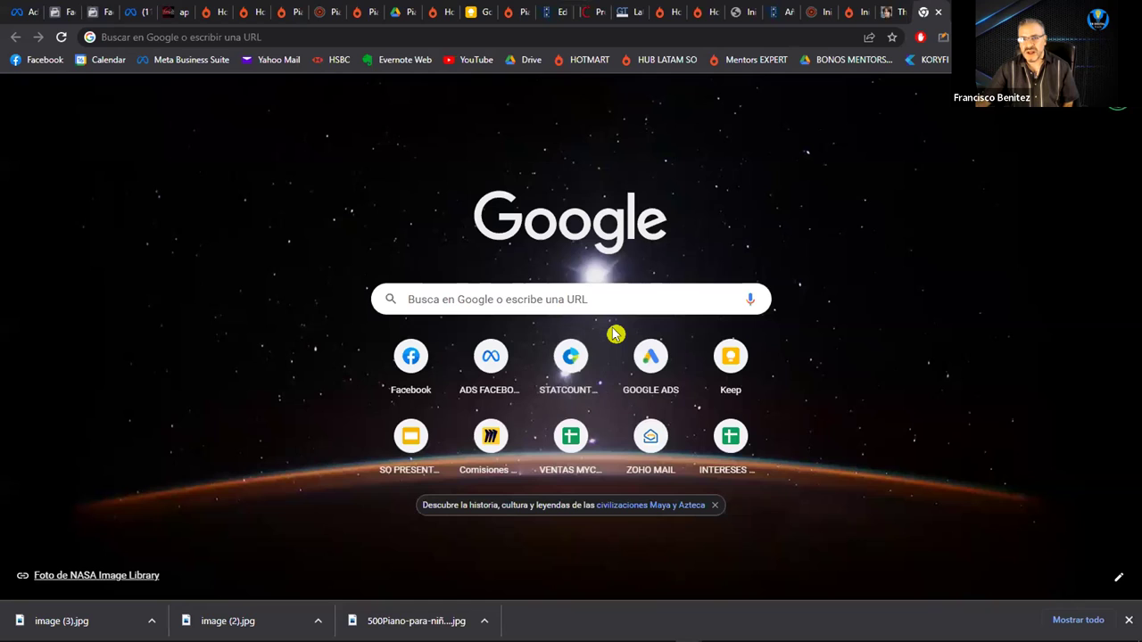
# Load the pasted Google Drive folder URL, then cycle back through tabs toward WordPress.
pyautogui.press('Return')
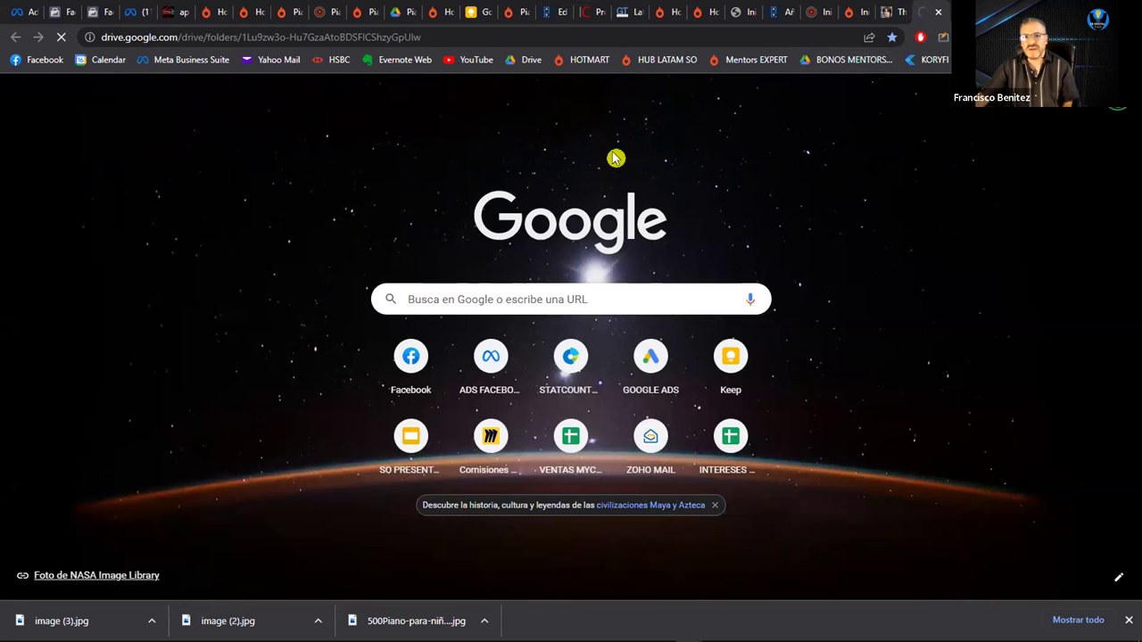
pyautogui.hotkey('ctrl', 'shift', 'Tab')
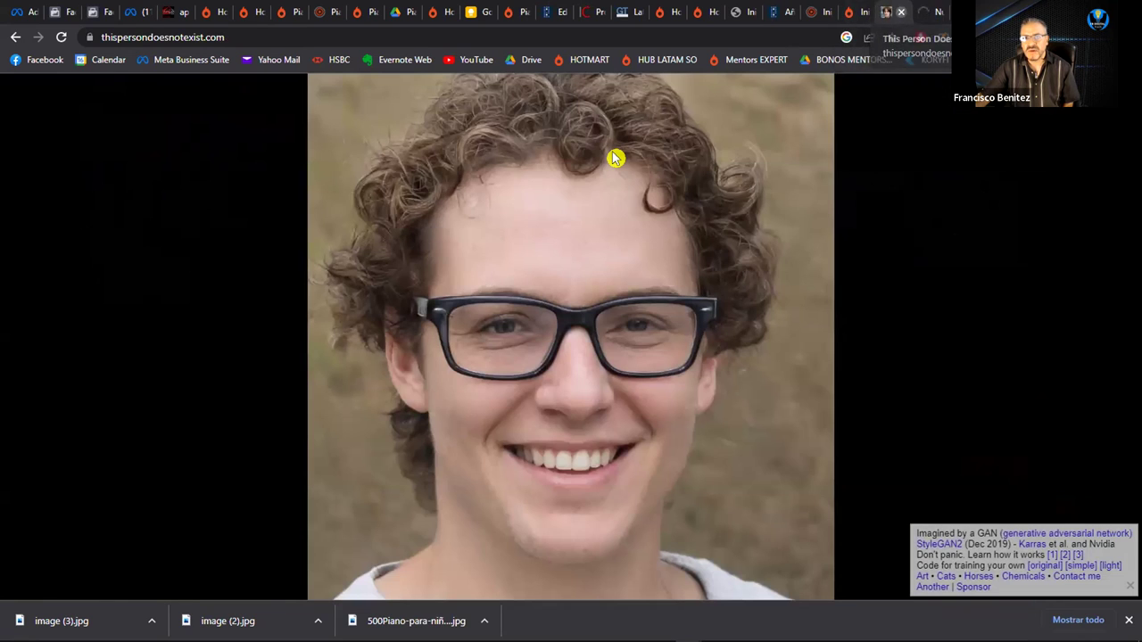
pyautogui.hotkey('ctrl', 'shift', 'Tab')
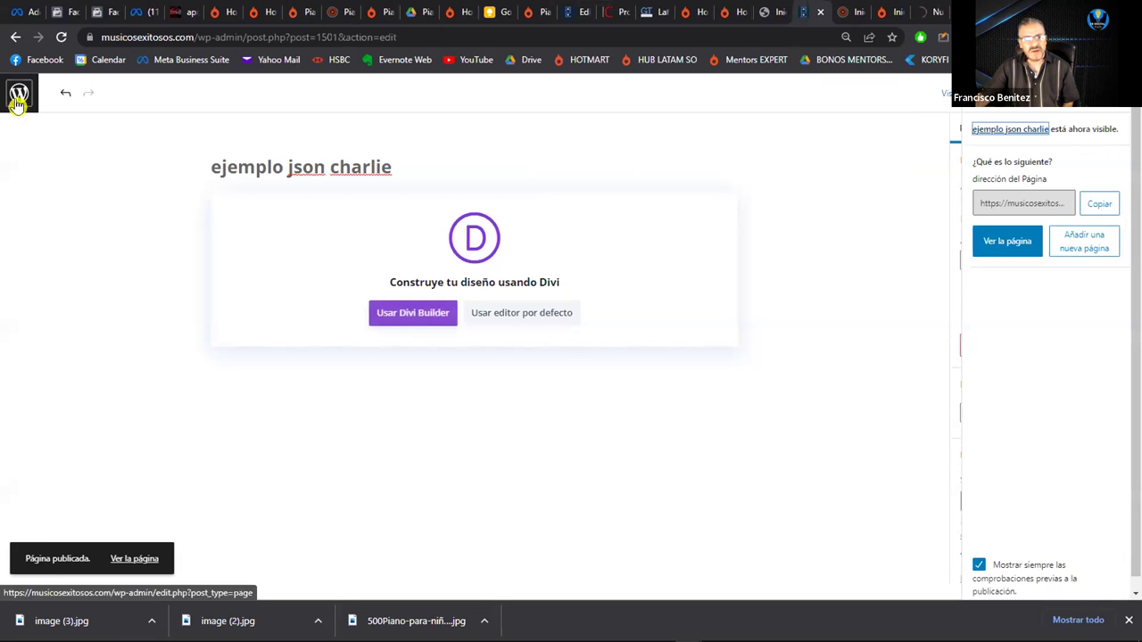
# Start the page from a blank Divi layout with a one-column row holding a Text module.
pyautogui.click(410, 311)
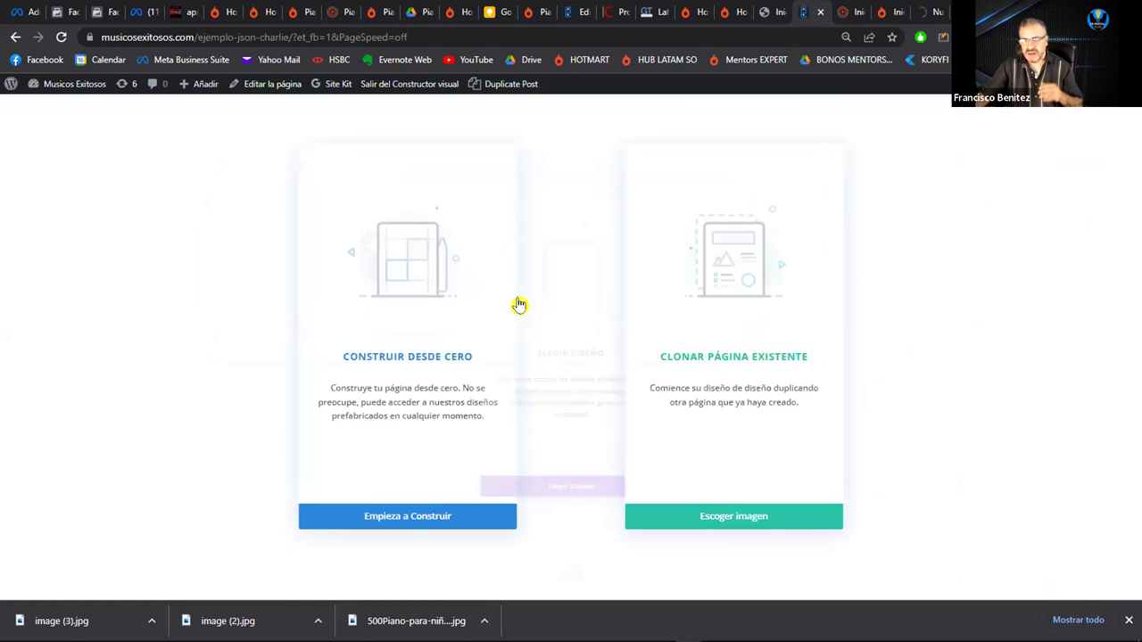
pyautogui.click(288, 452)
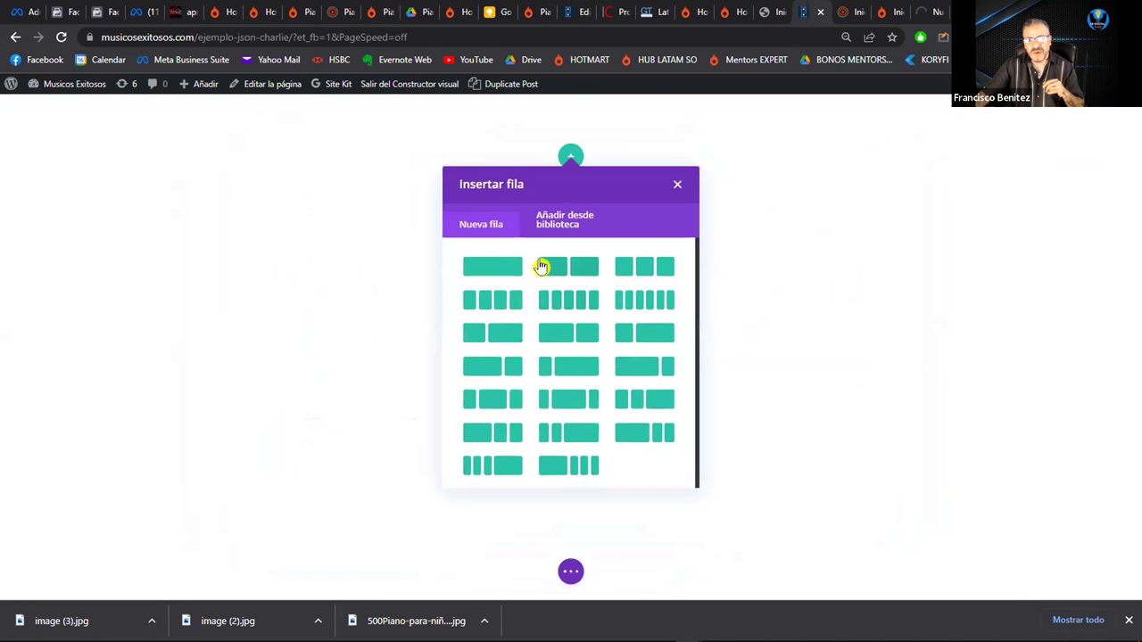
pyautogui.click(497, 260)
pyautogui.write('t')
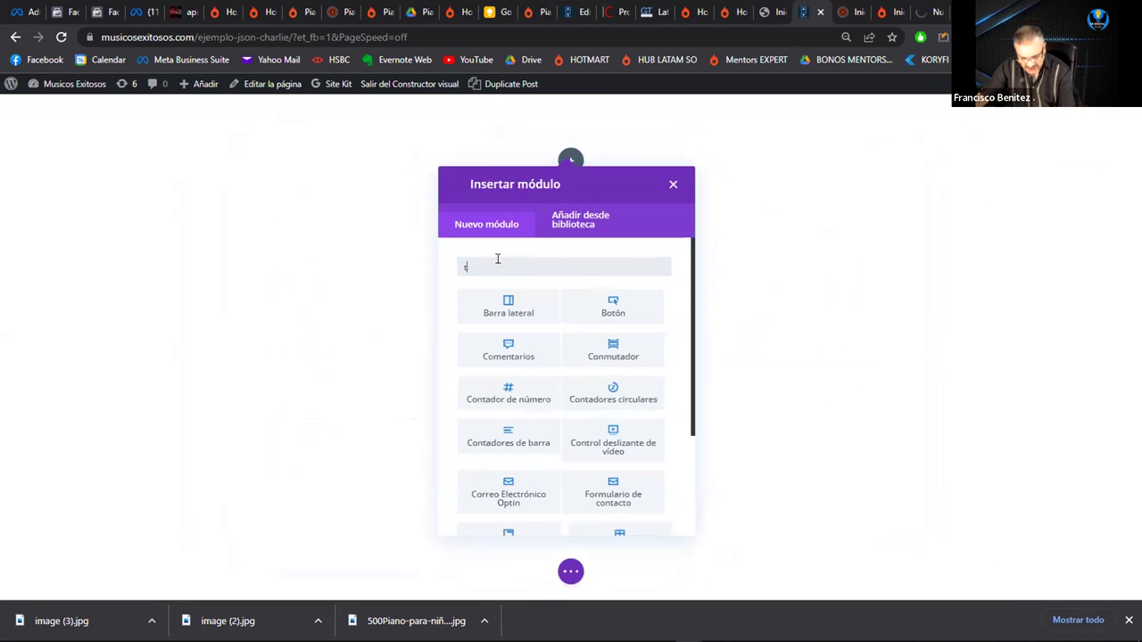
pyautogui.write('ex')
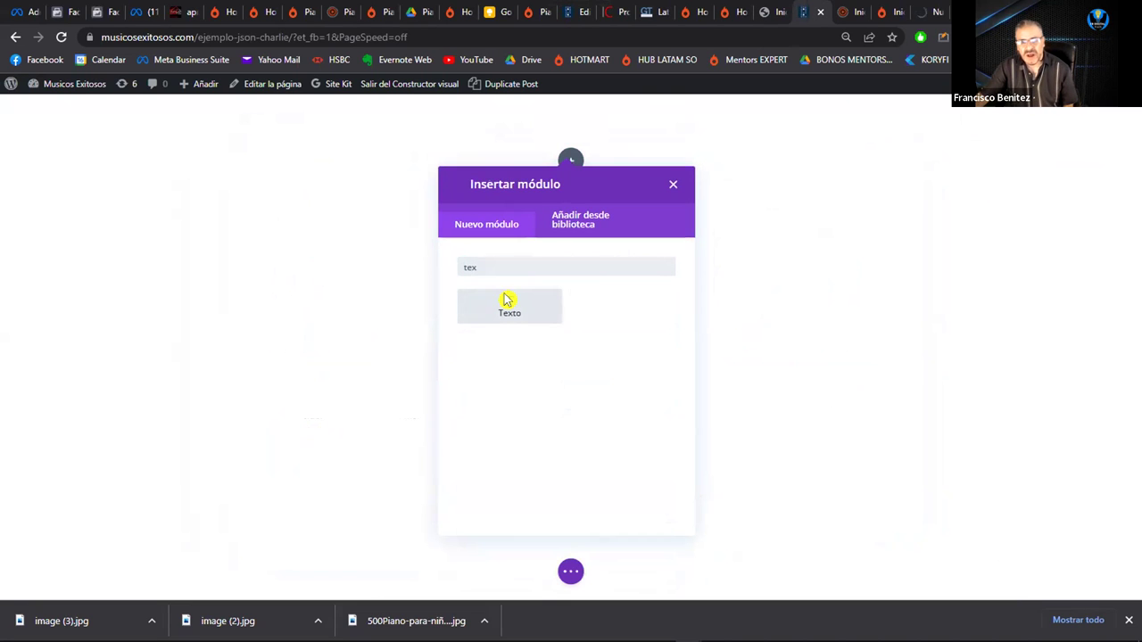
pyautogui.click(506, 303)
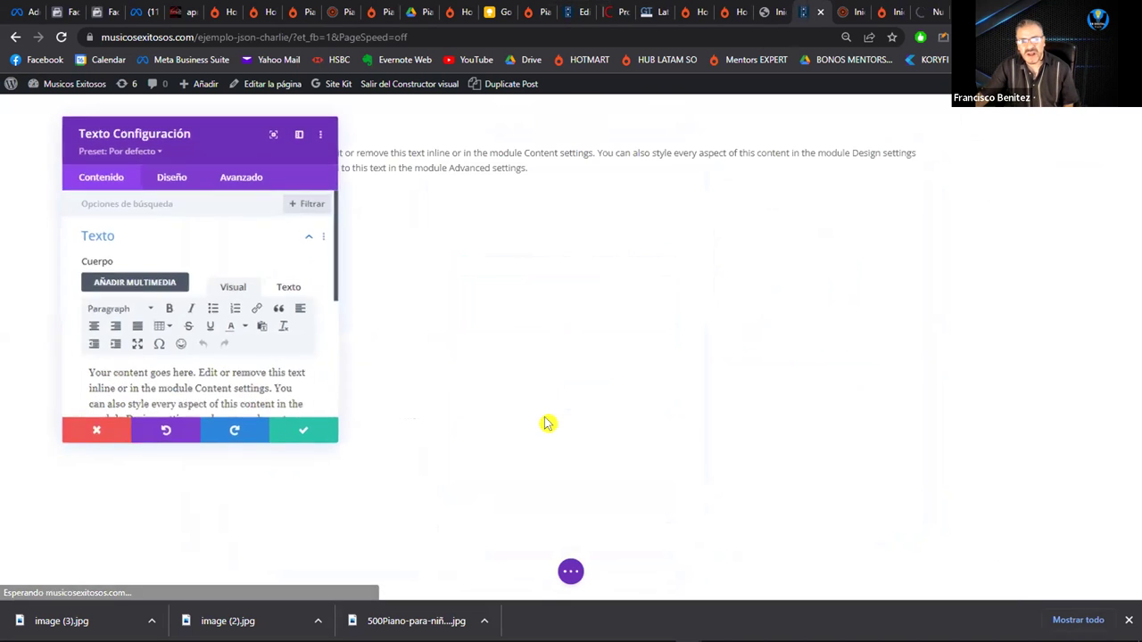
# Close the Text module settings, expand the page settings bar, and save the page.
pyautogui.click(79, 437)
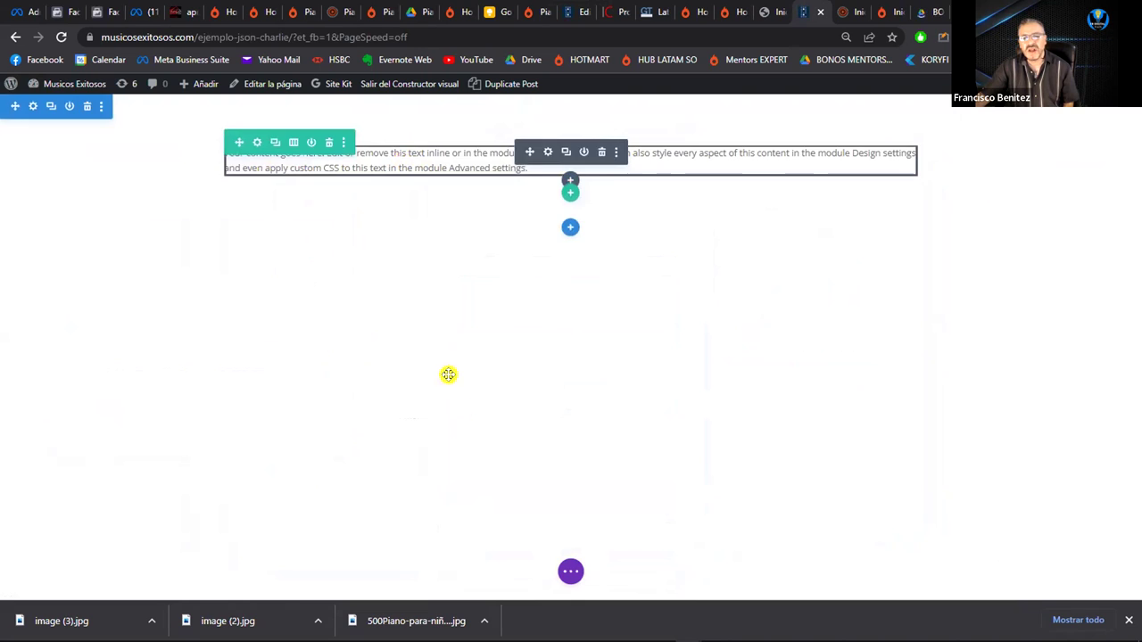
pyautogui.click(571, 574)
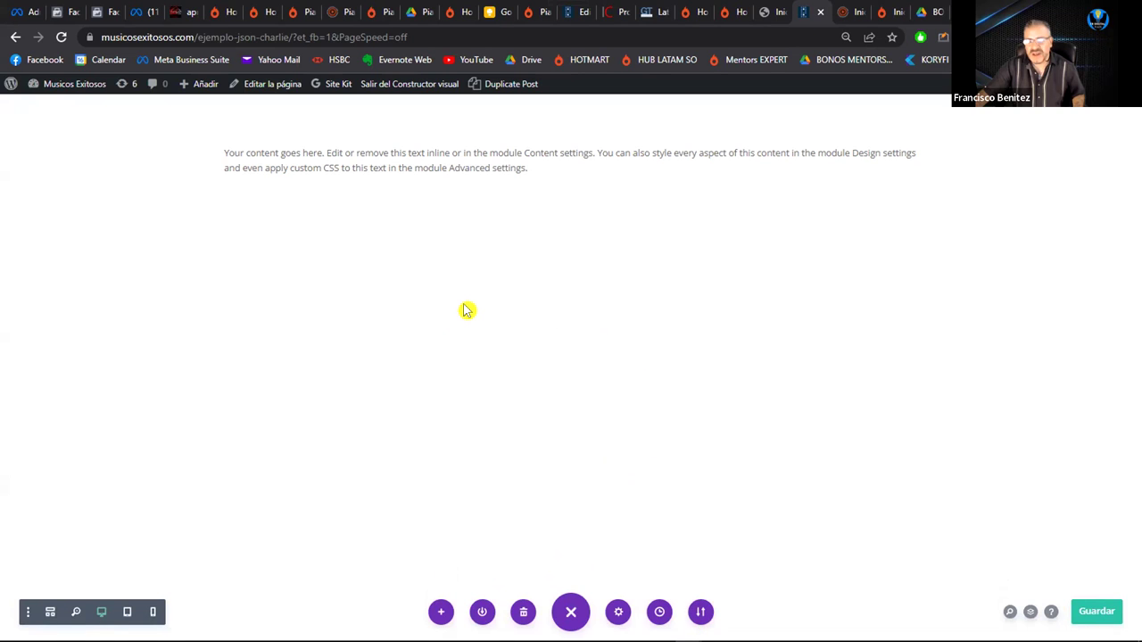
pyautogui.hotkey('ctrl', 's')
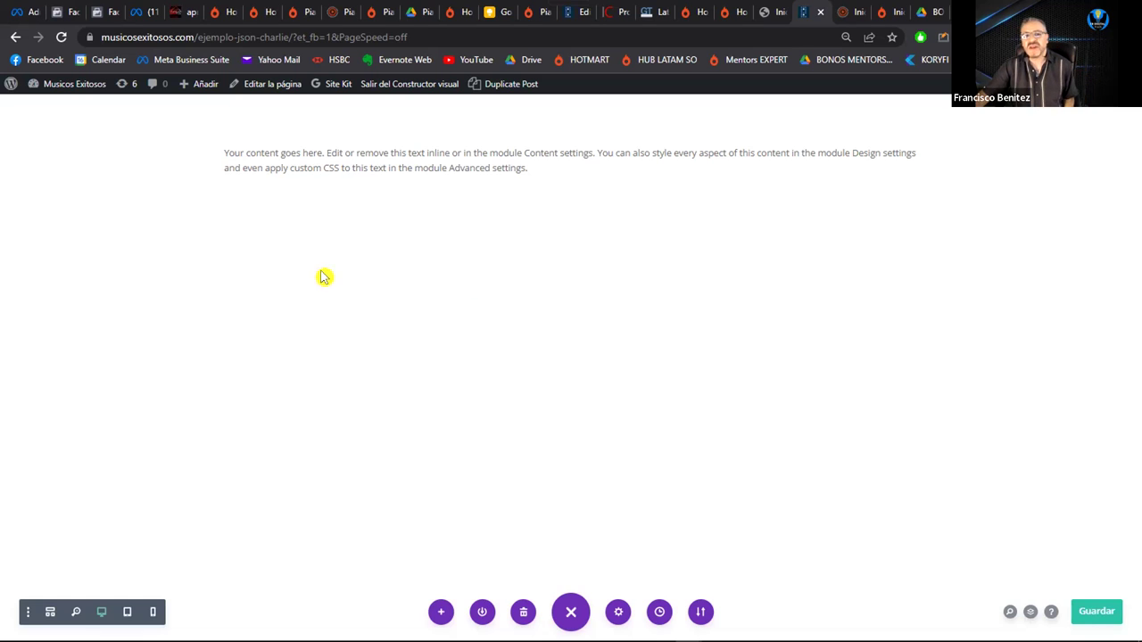
# Open Divi's Portabilidad import tab, browse Descargas for a layout file, then cancel without choosing one.
pyautogui.click(701, 613)
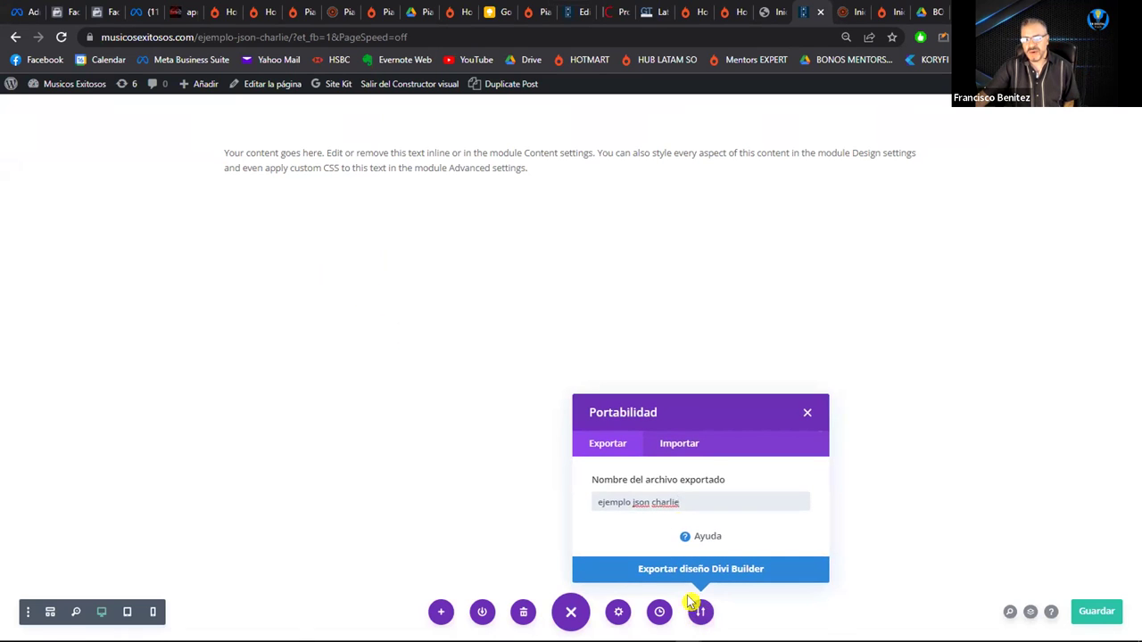
pyautogui.click(674, 446)
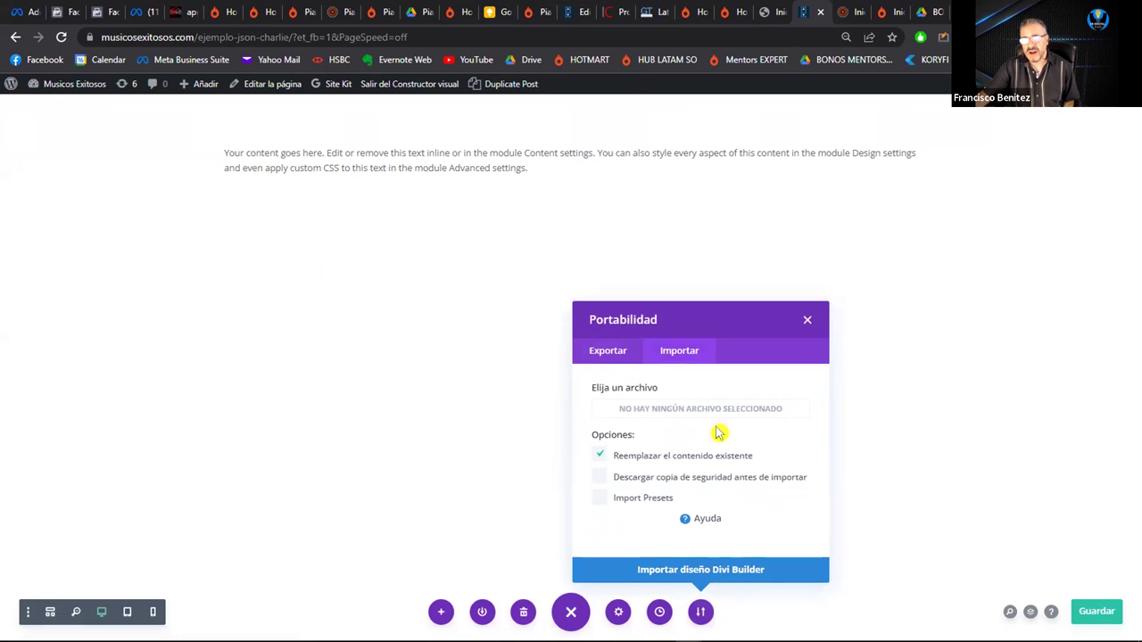
pyautogui.click(660, 409)
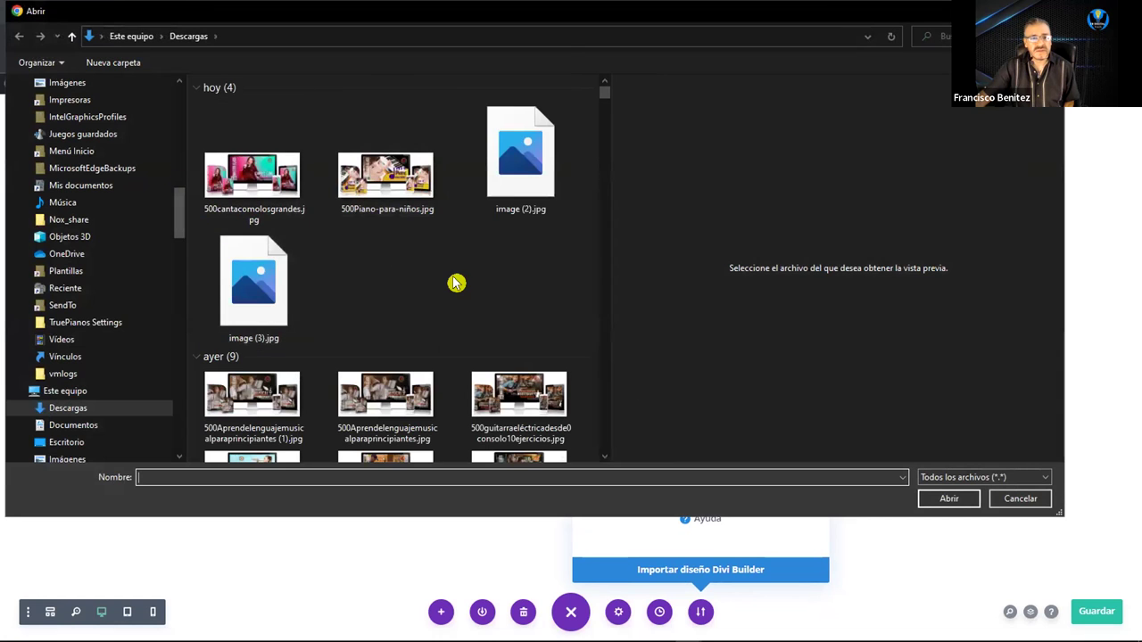
pyautogui.scroll(-3, 455, 276)
pyautogui.scroll(-5, 455, 275)
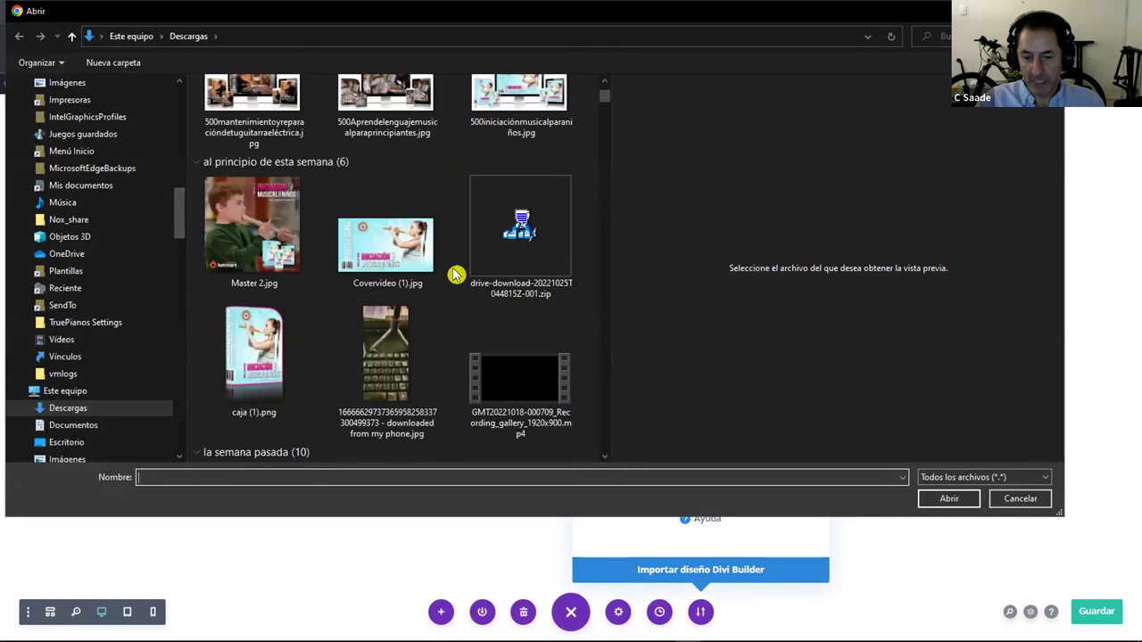
pyautogui.scroll(-5, 455, 275)
pyautogui.scroll(-2, 455, 275)
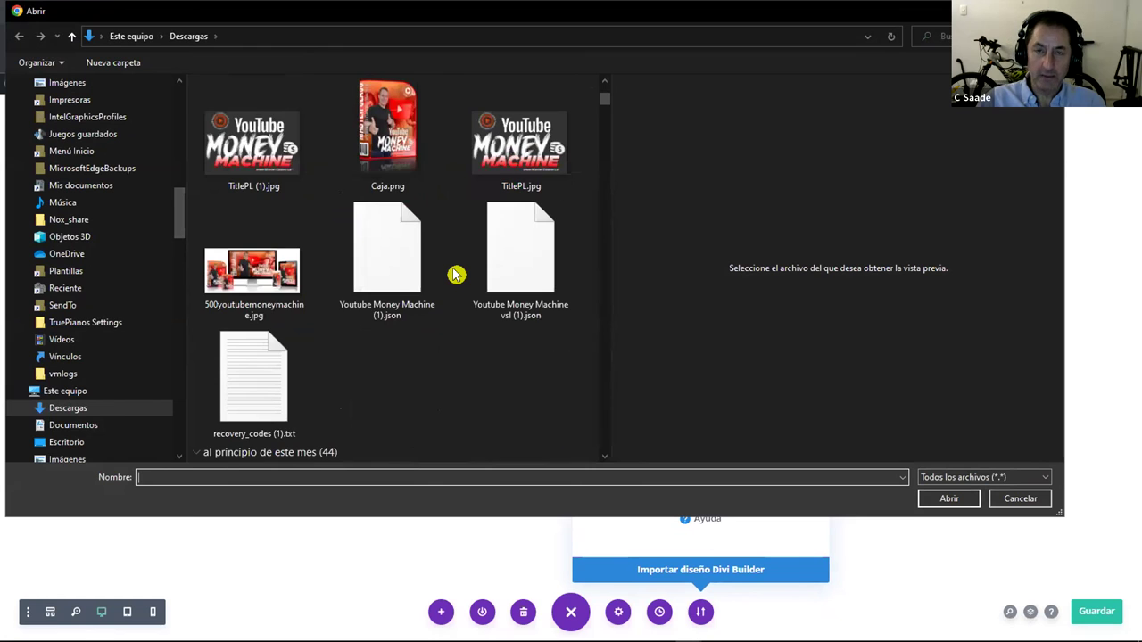
pyautogui.scroll(-5, 455, 275)
pyautogui.scroll(-5, 455, 275)
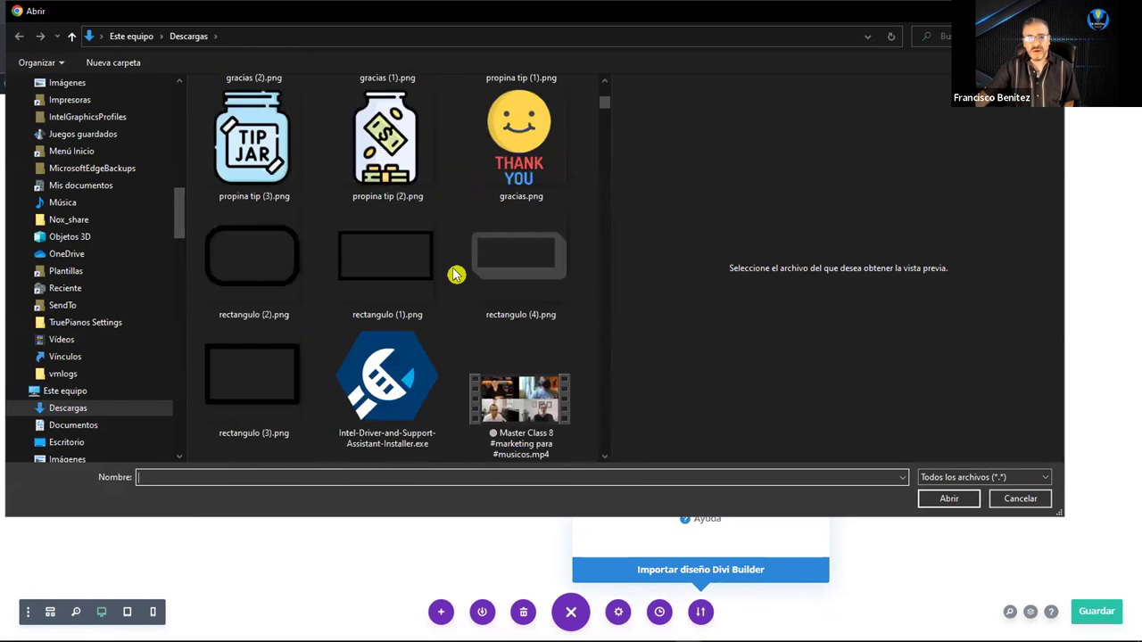
pyautogui.scroll(-2, 456, 275)
pyautogui.scroll(-4, 455, 275)
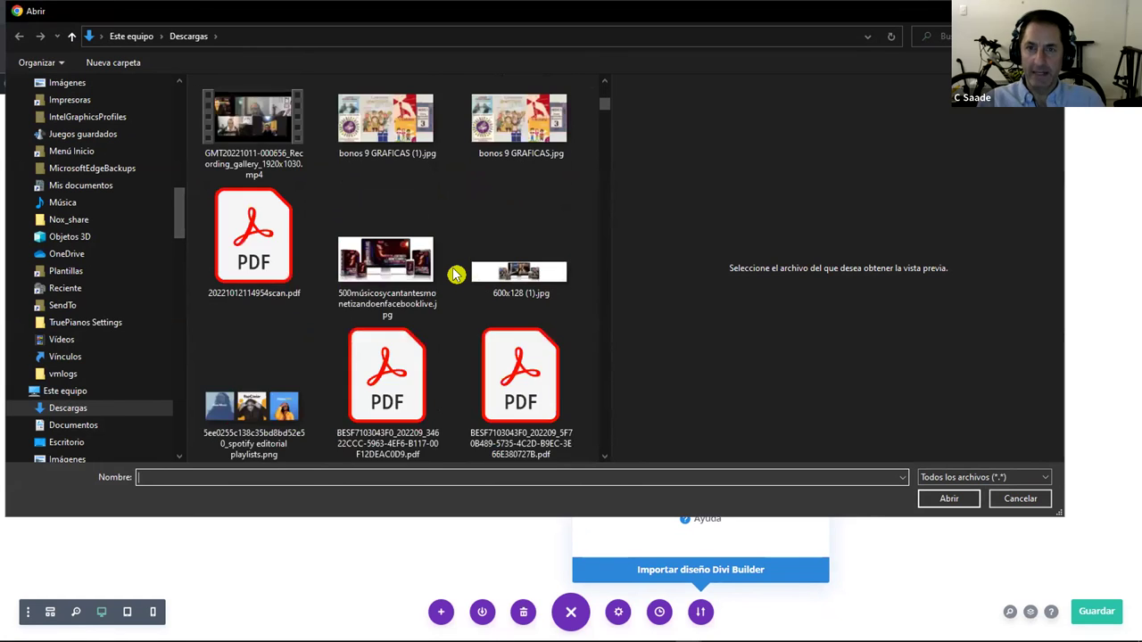
pyautogui.scroll(-6, 455, 274)
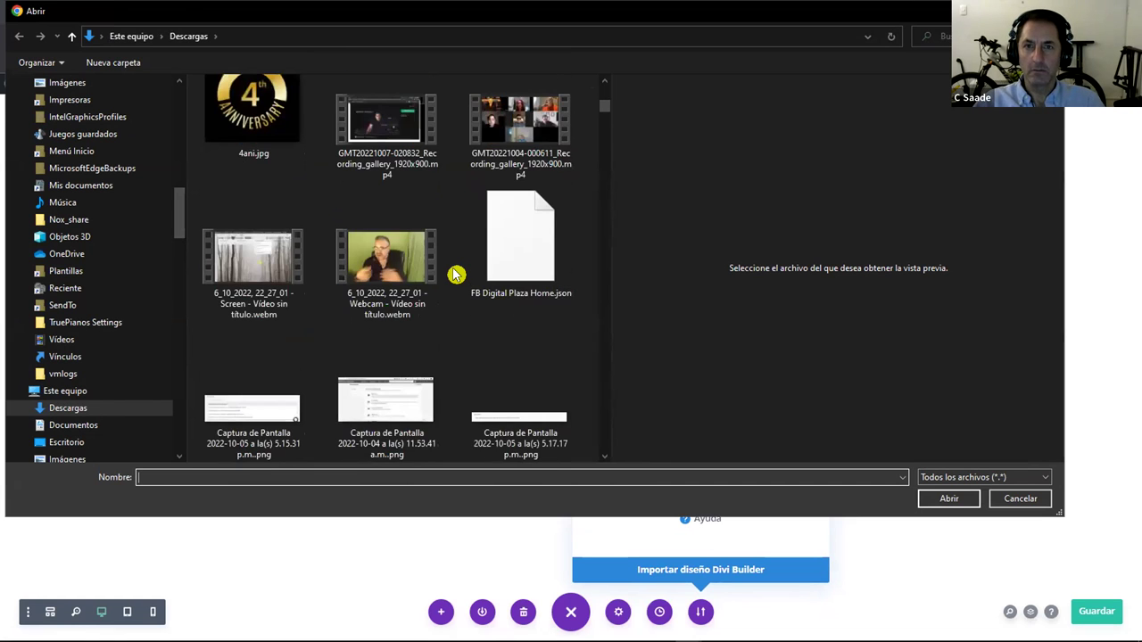
pyautogui.scroll(-15, 455, 275)
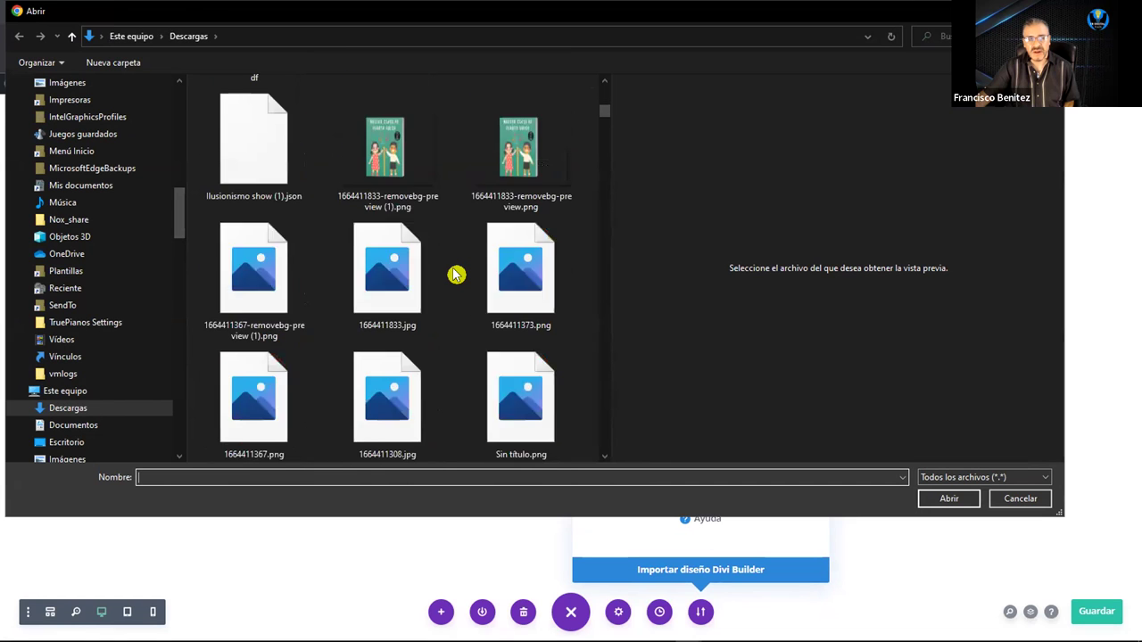
pyautogui.scroll(20, 455, 275)
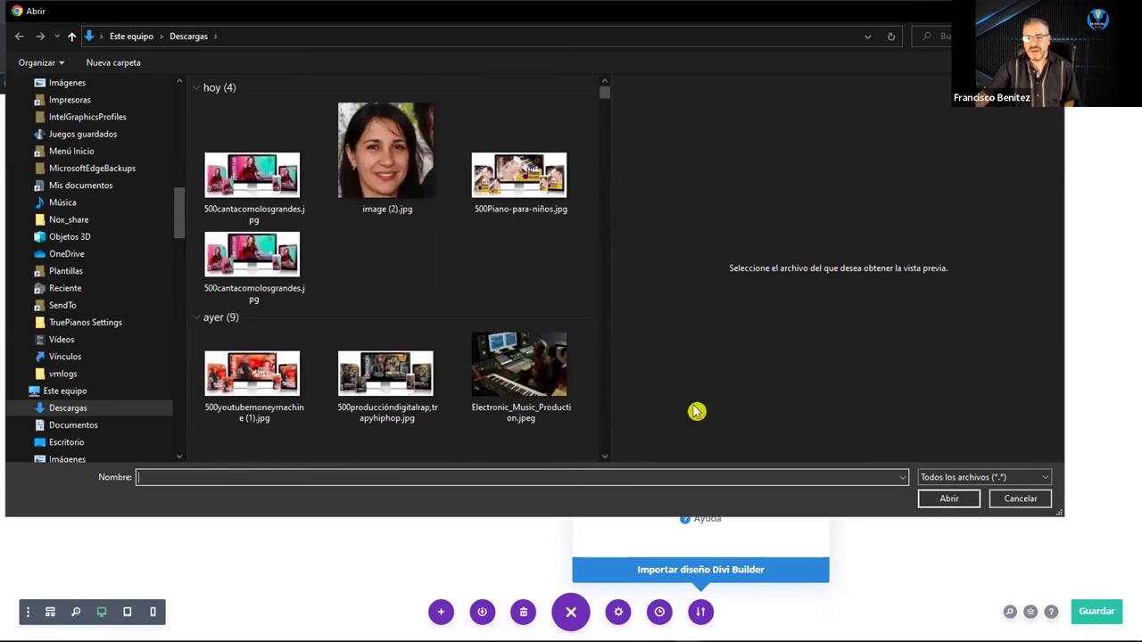
pyautogui.click(1005, 502)
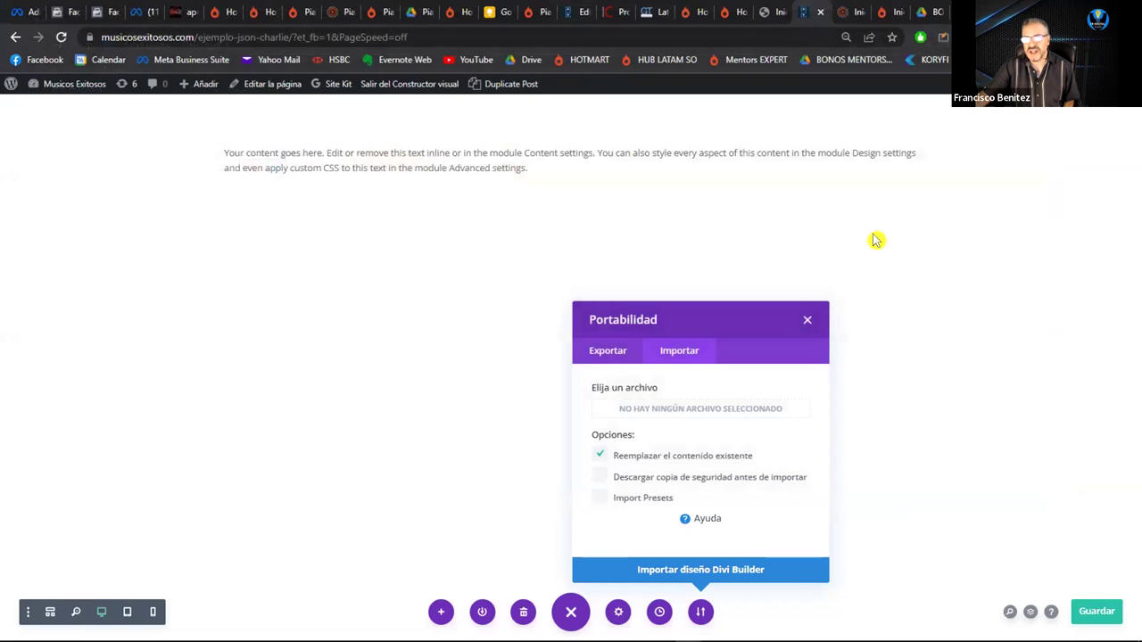
# Open the 'PACK DE PÁGINAS DE VENTA' folder in the Google Drive tab.
pyautogui.click(928, 12)
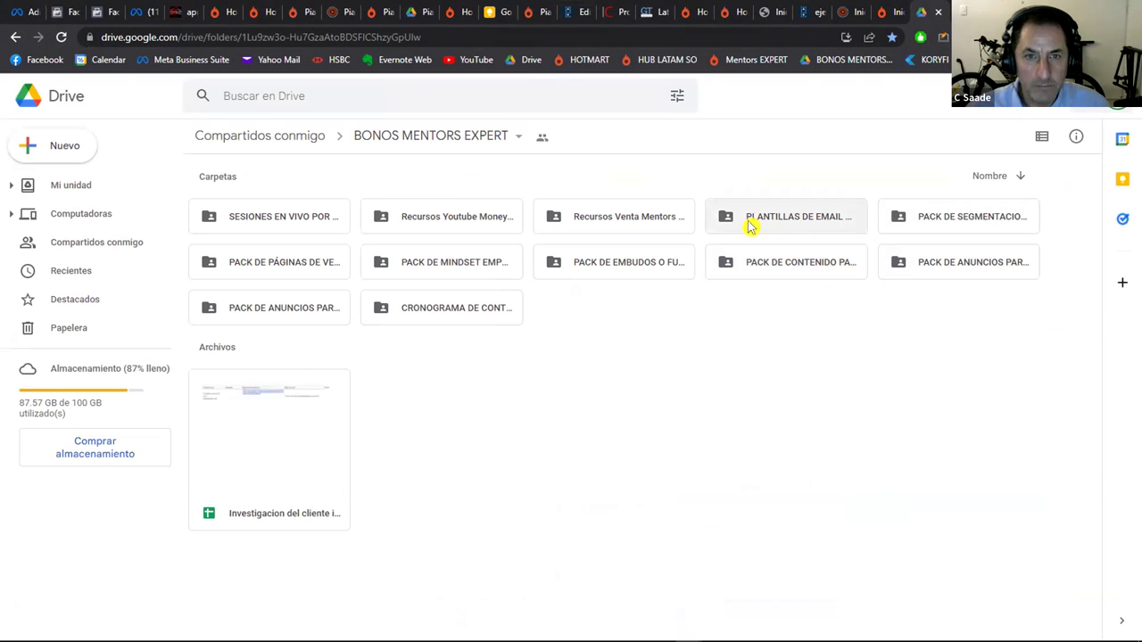
pyautogui.doubleClick(301, 263)
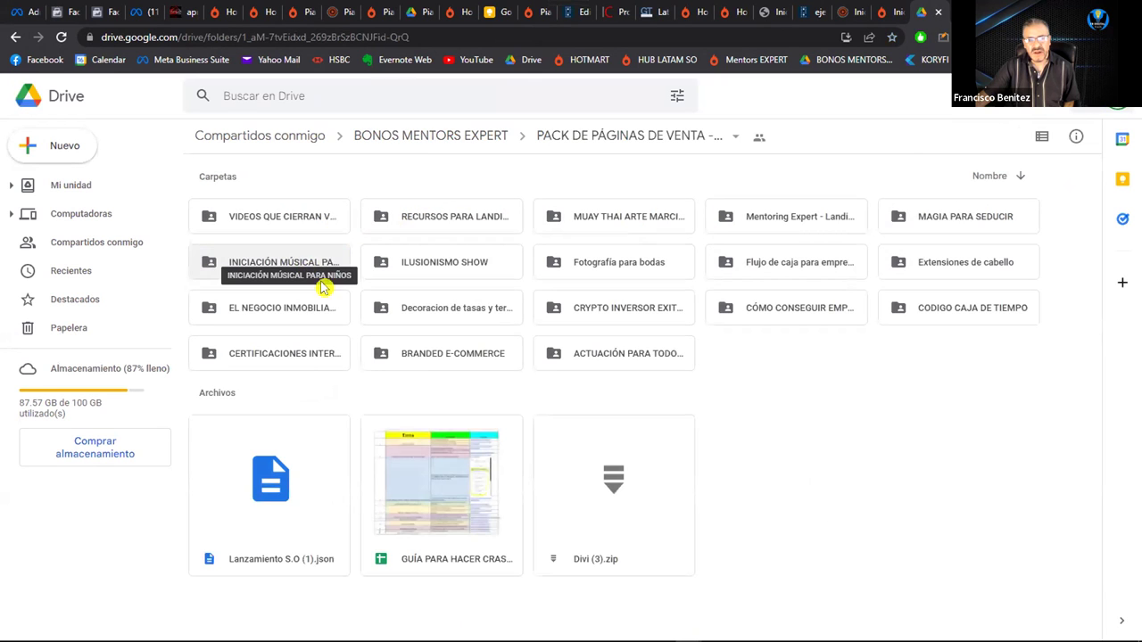
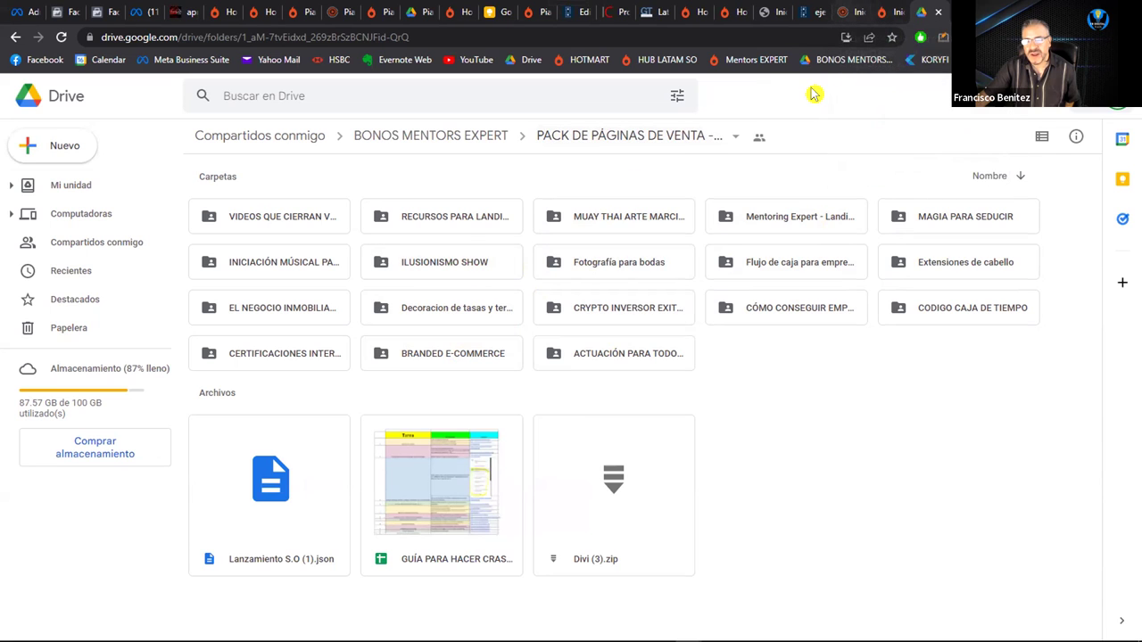
# Search MasterClasses.La for 'ilusionismo show' and open the Ilusionismo Show product page.
pyautogui.click(848, 12)
pyautogui.scroll(3, 538, 220)
pyautogui.click(546, 190)
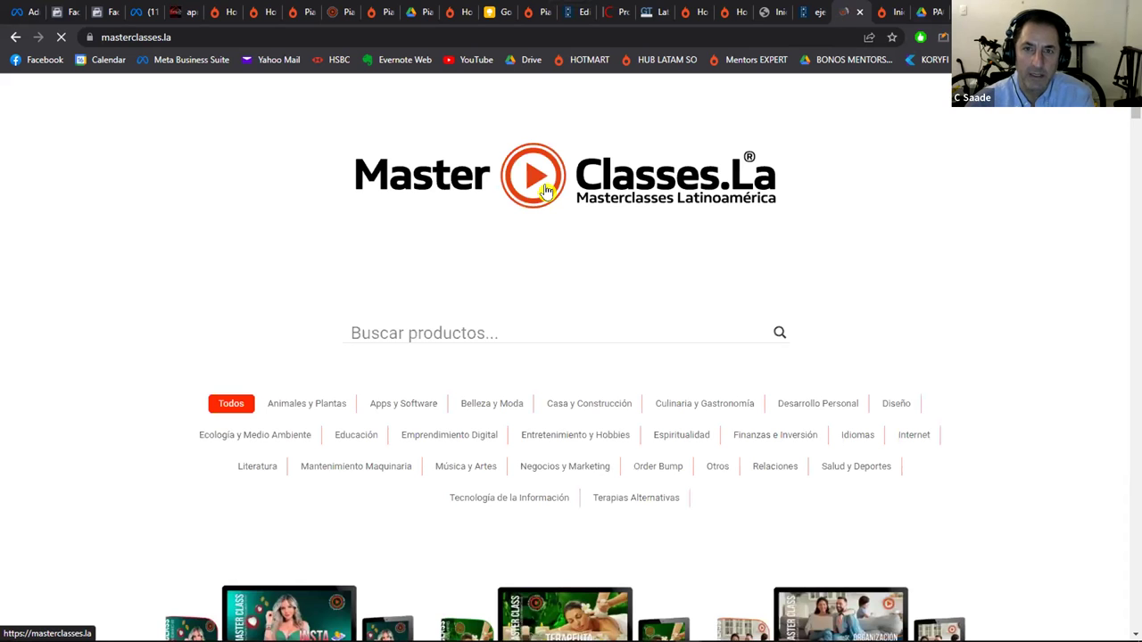
pyautogui.click(518, 329)
pyautogui.write('ilusionismo show')
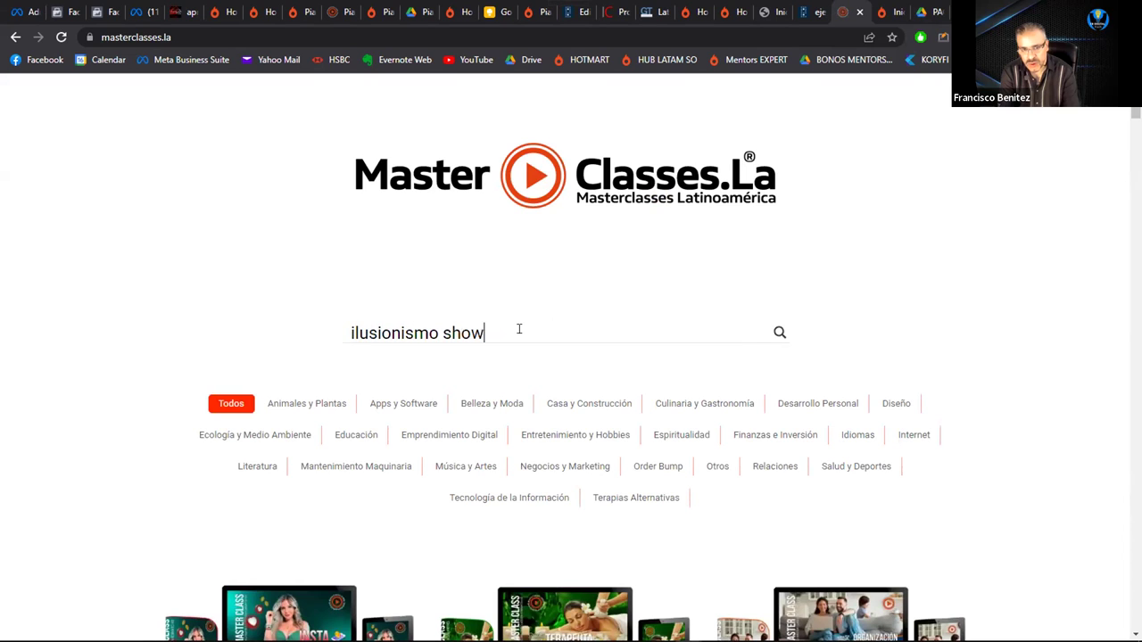
pyautogui.press('Return')
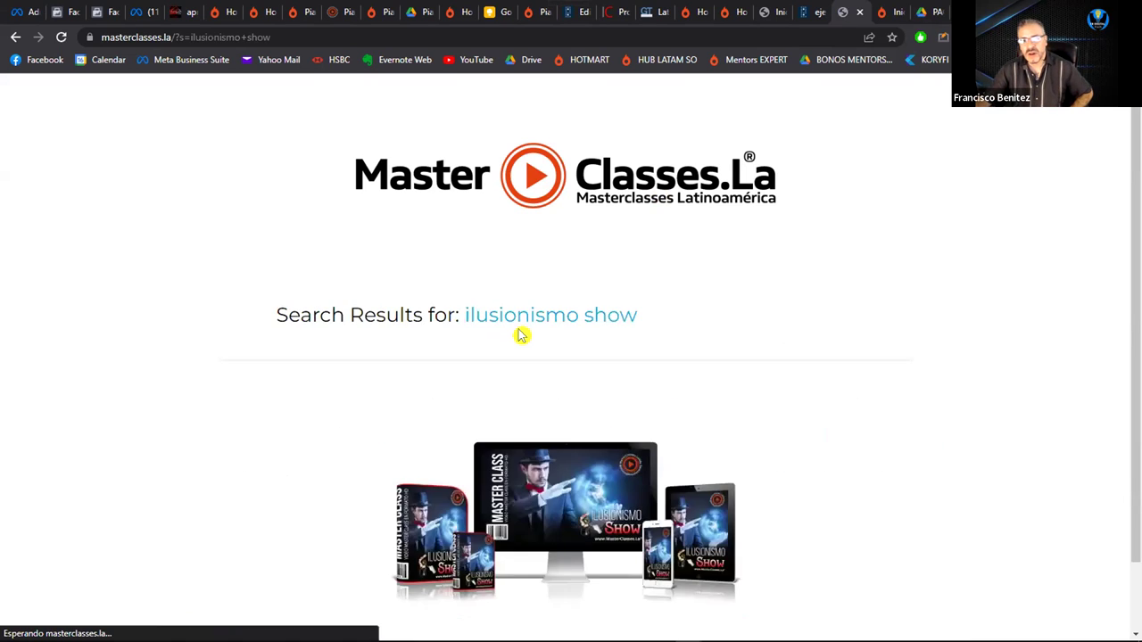
pyautogui.scroll(-1, 523, 332)
pyautogui.click(581, 425)
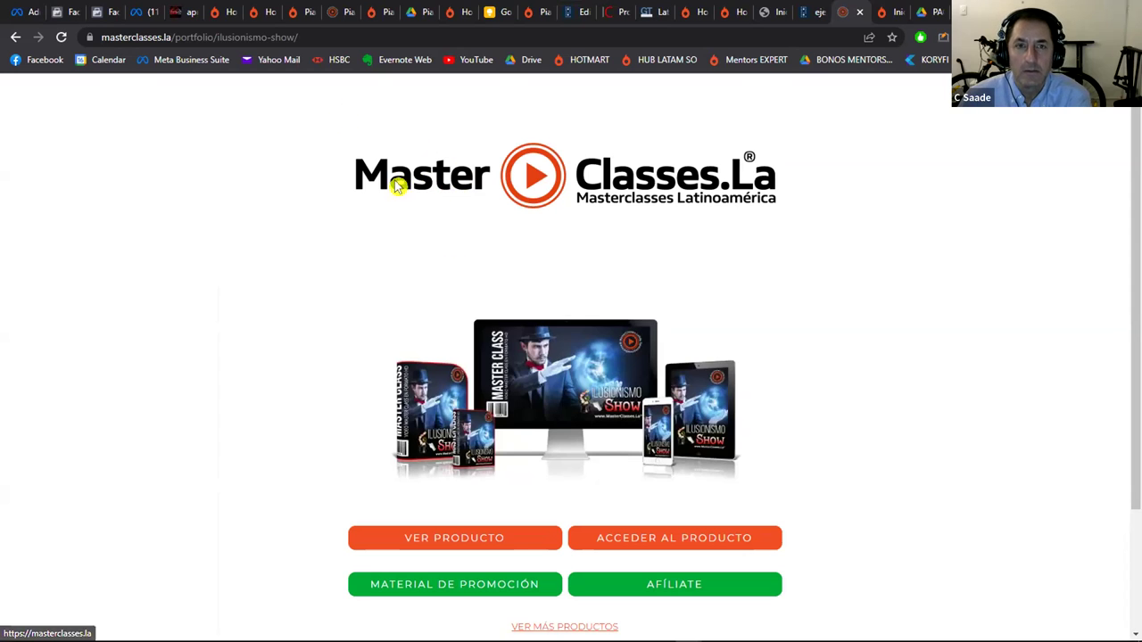
# Browse the MATERIAL DE PROMOCIÓN and KIT folders, then return to PACK DE PÁGINAS DE VENTA.
pyautogui.click(450, 584)
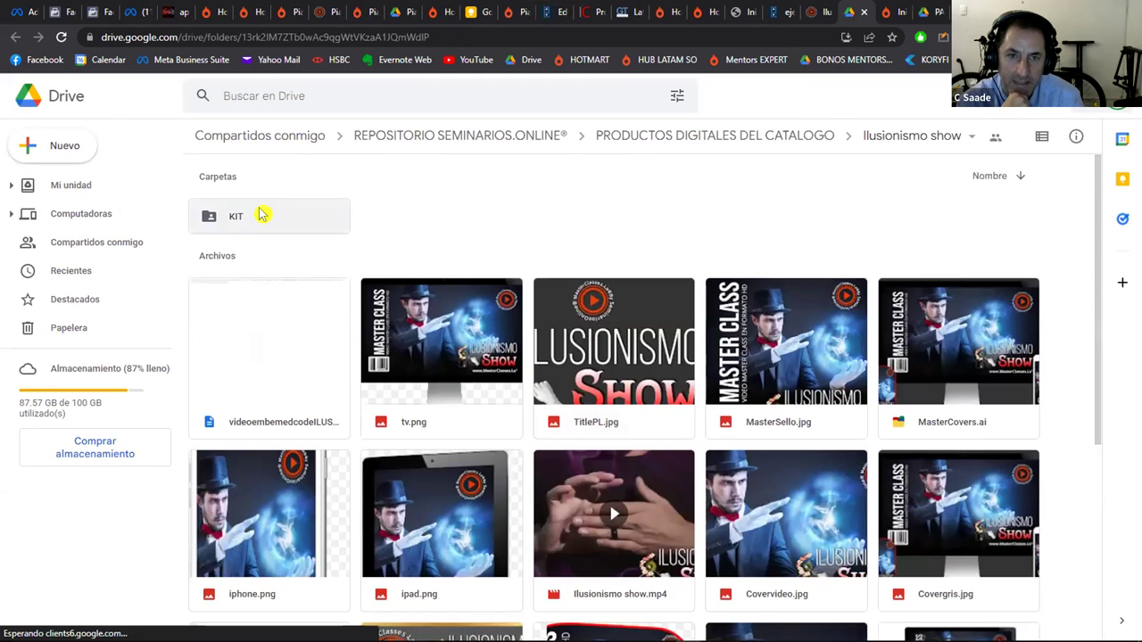
pyautogui.doubleClick(261, 215)
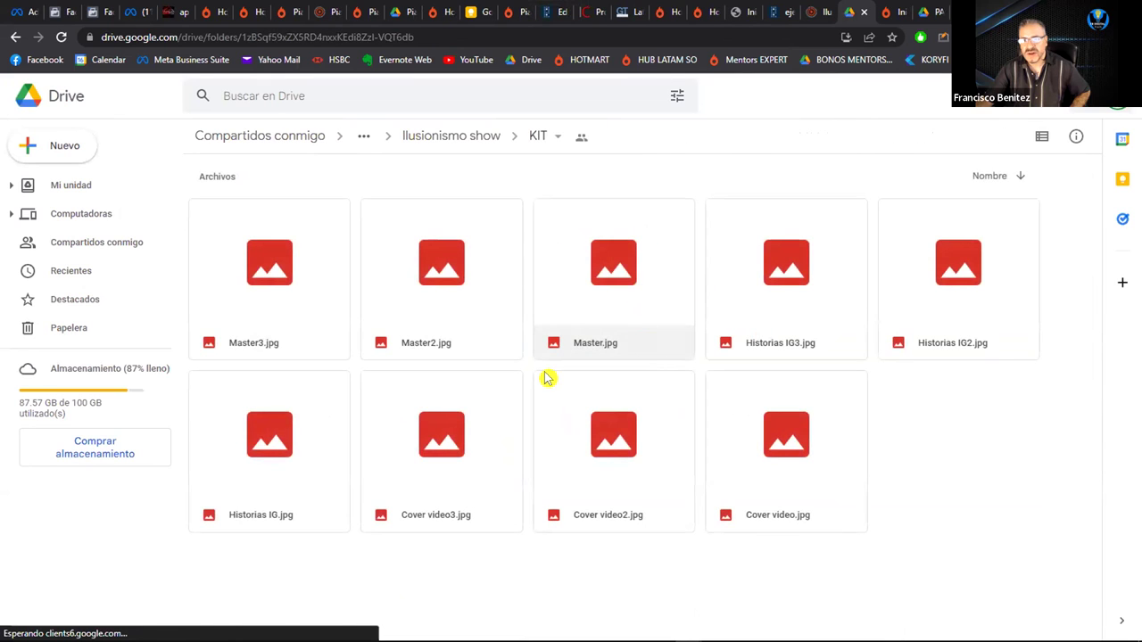
pyautogui.click(427, 136)
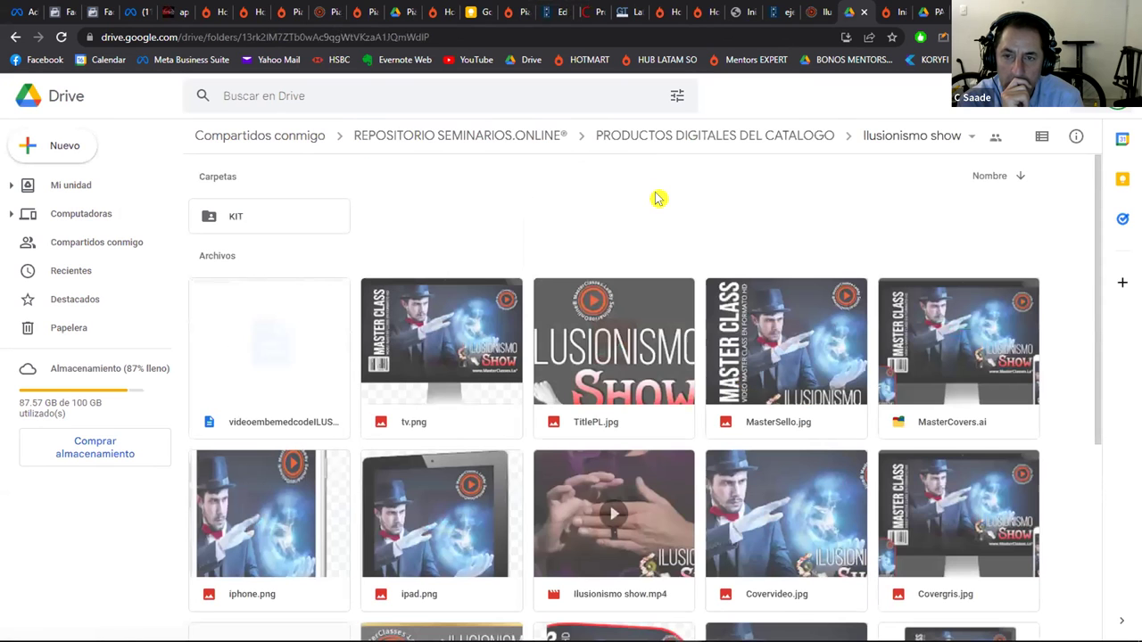
pyautogui.scroll(-4, 740, 481)
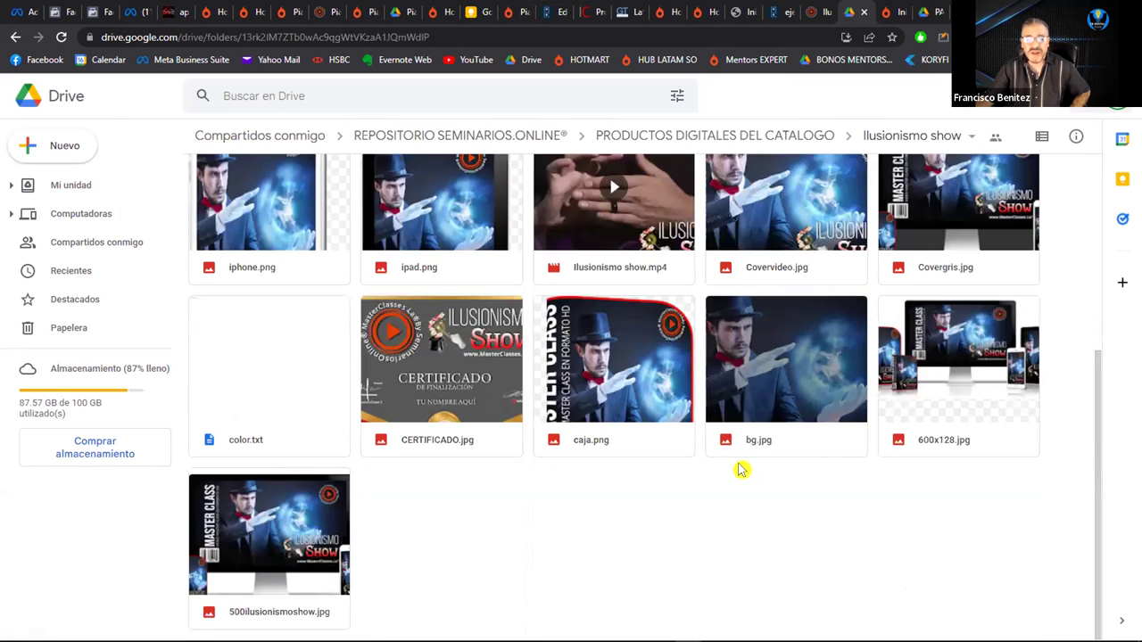
pyautogui.scroll(5, 741, 471)
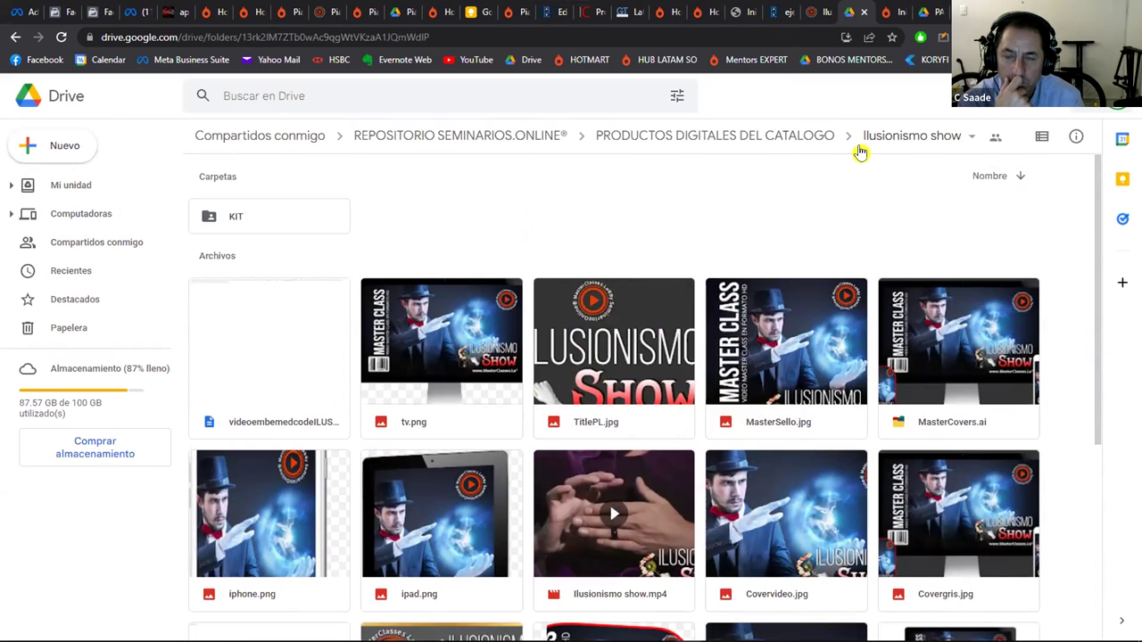
pyautogui.hotkey('ctrl', 'Tab')
pyautogui.hotkey('ctrl', 'Tab')
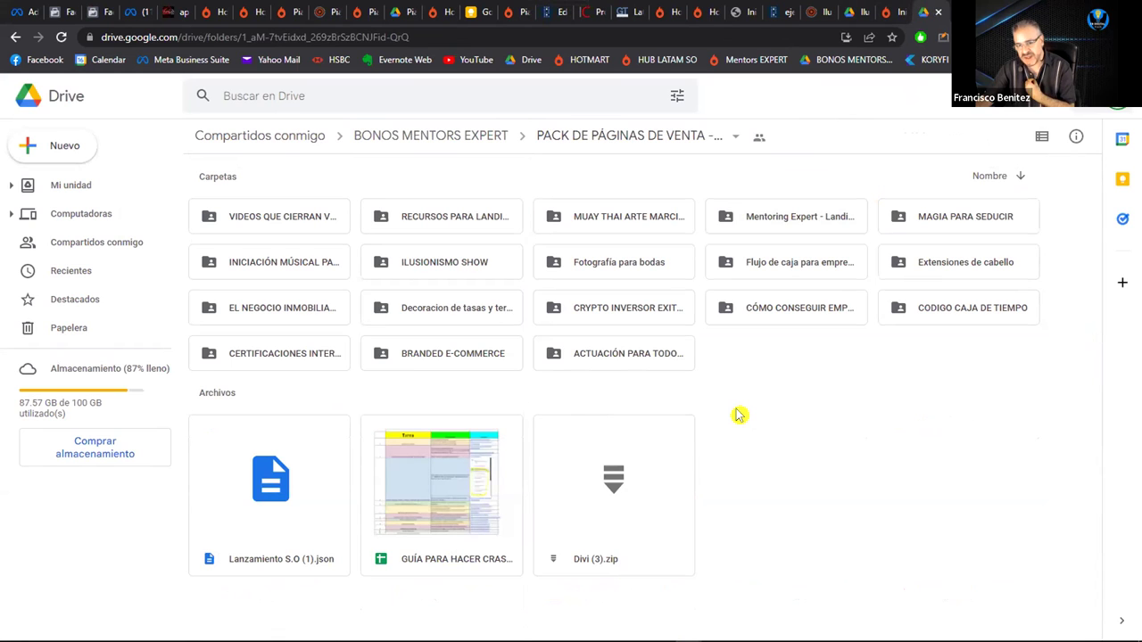
# Download Ilusionismo show.json from the ILUSIONISMO SHOW Drive folder via Descargar.
pyautogui.click(434, 278)
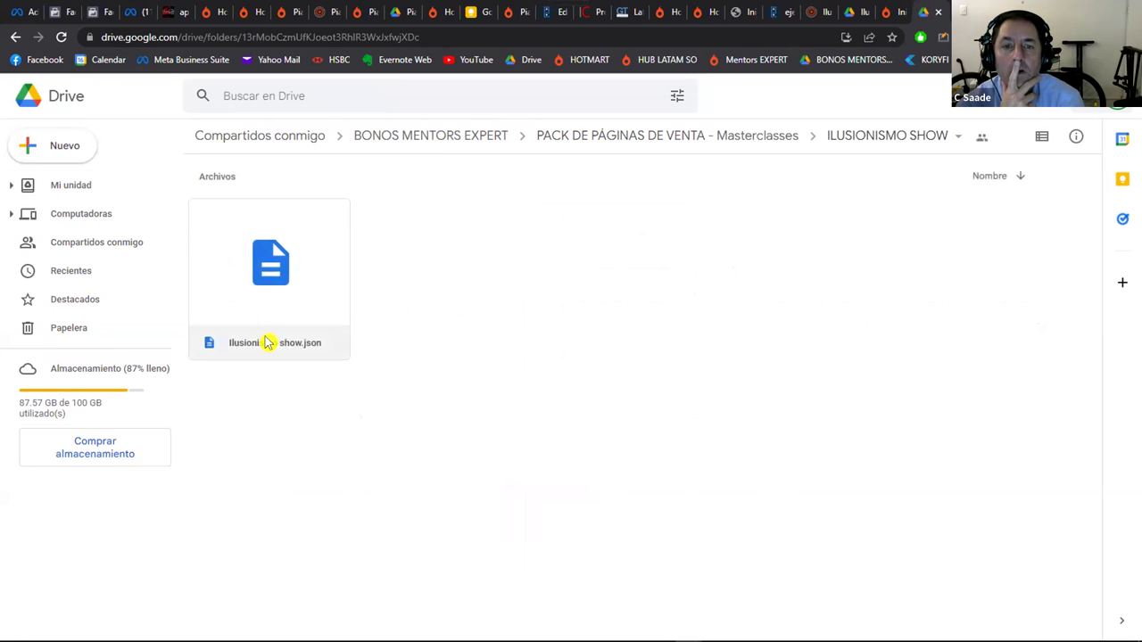
pyautogui.click(288, 275)
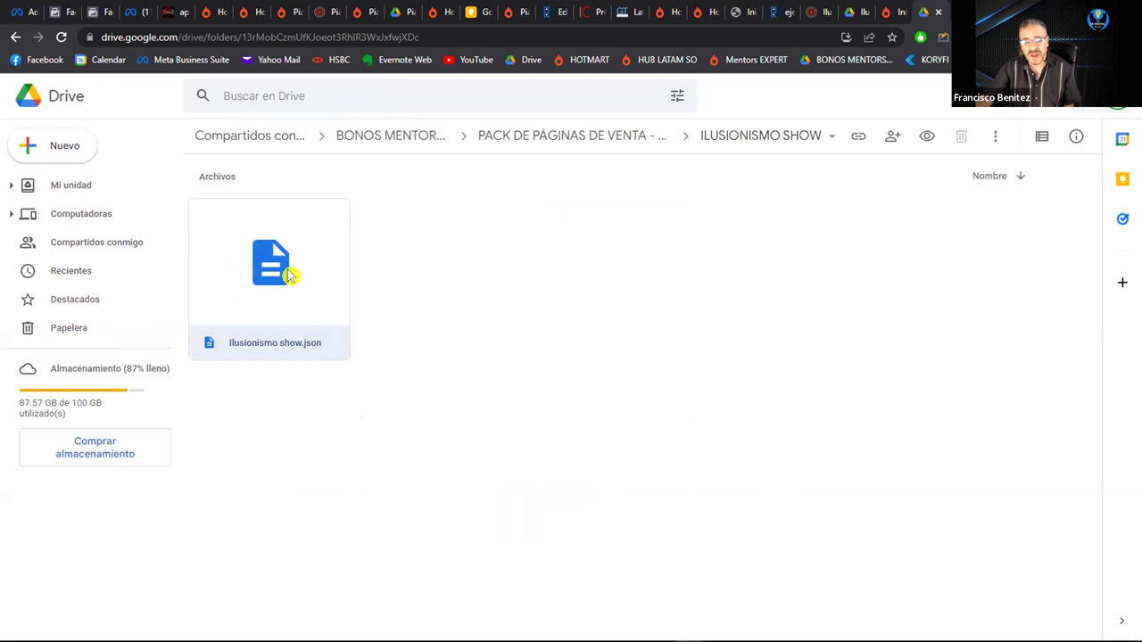
pyautogui.rightClick(289, 275)
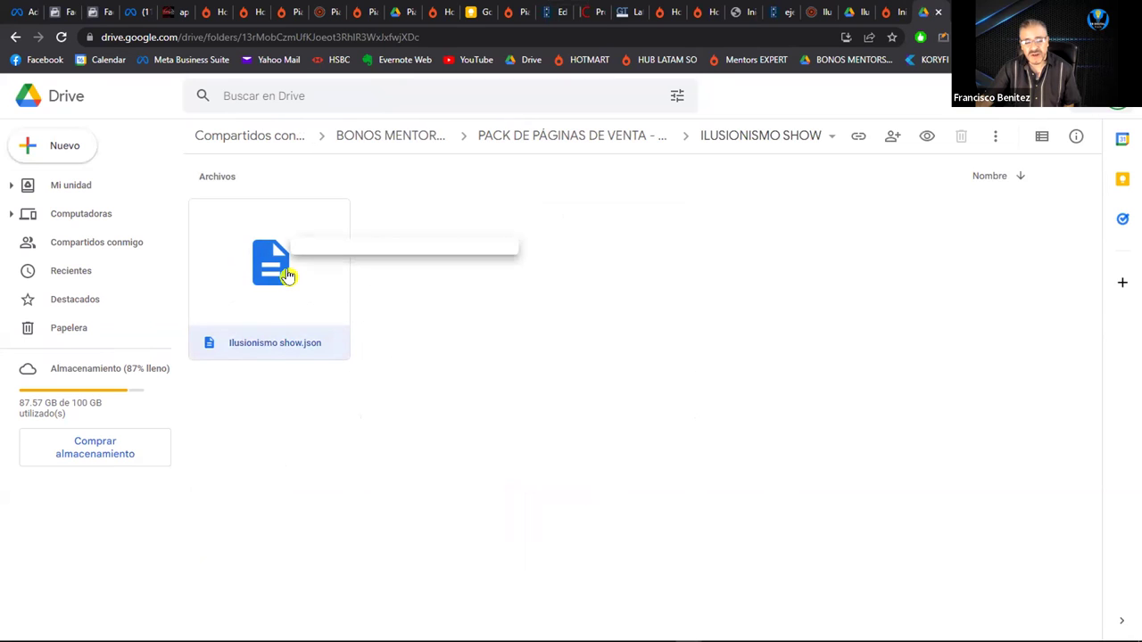
pyautogui.click(390, 580)
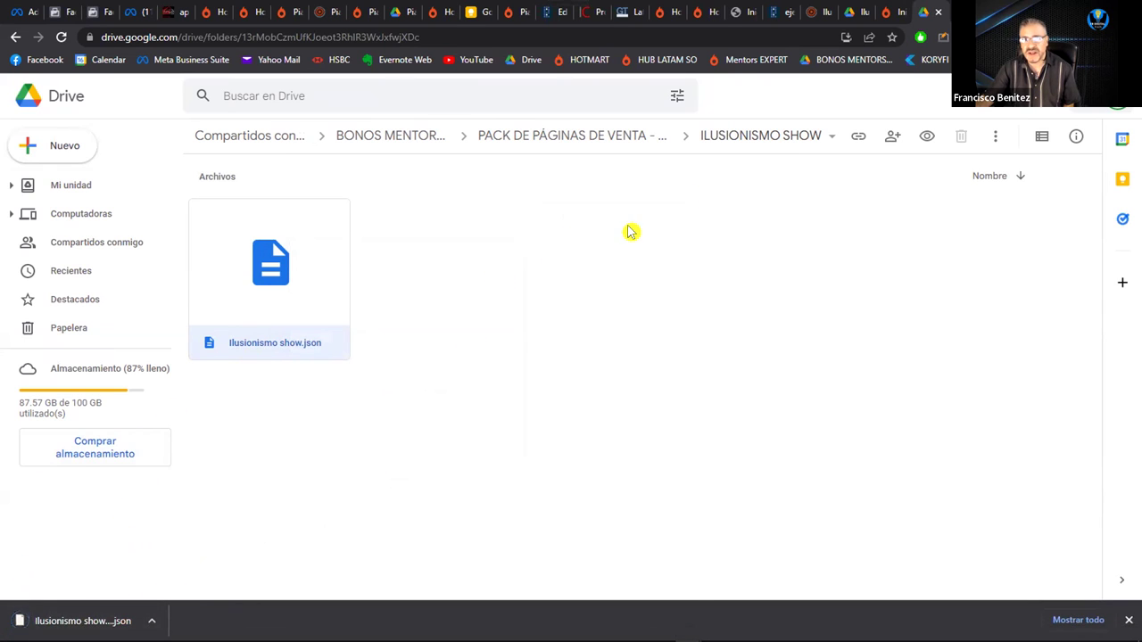
pyautogui.click(795, 11)
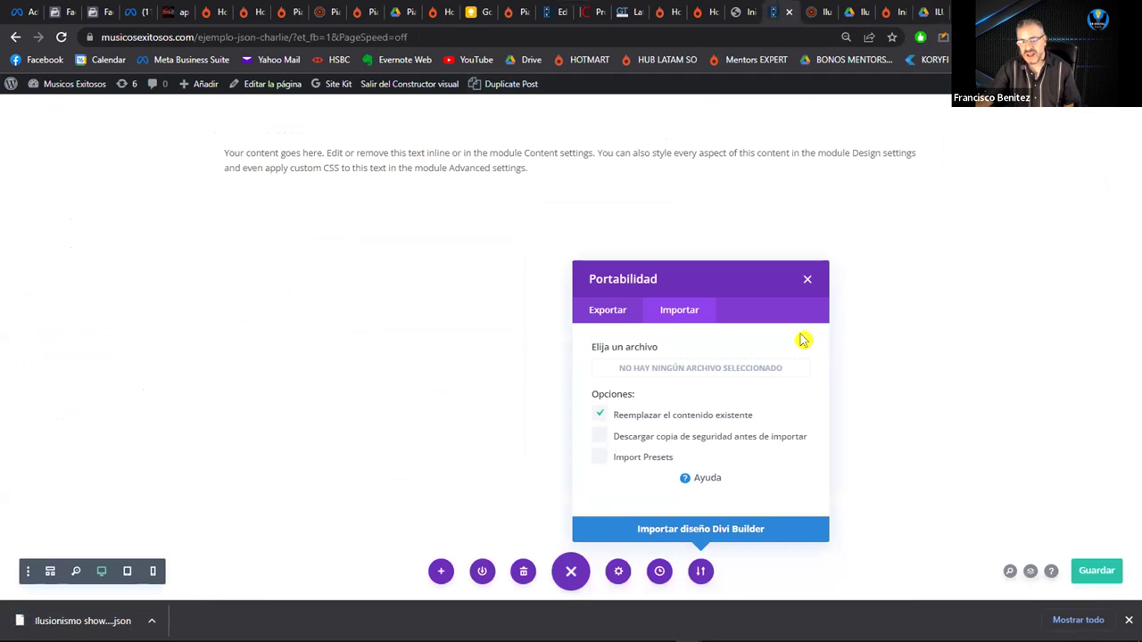
# Import Ilusionismo show (2).json from Descargas as the Divi Builder layout.
pyautogui.click(683, 369)
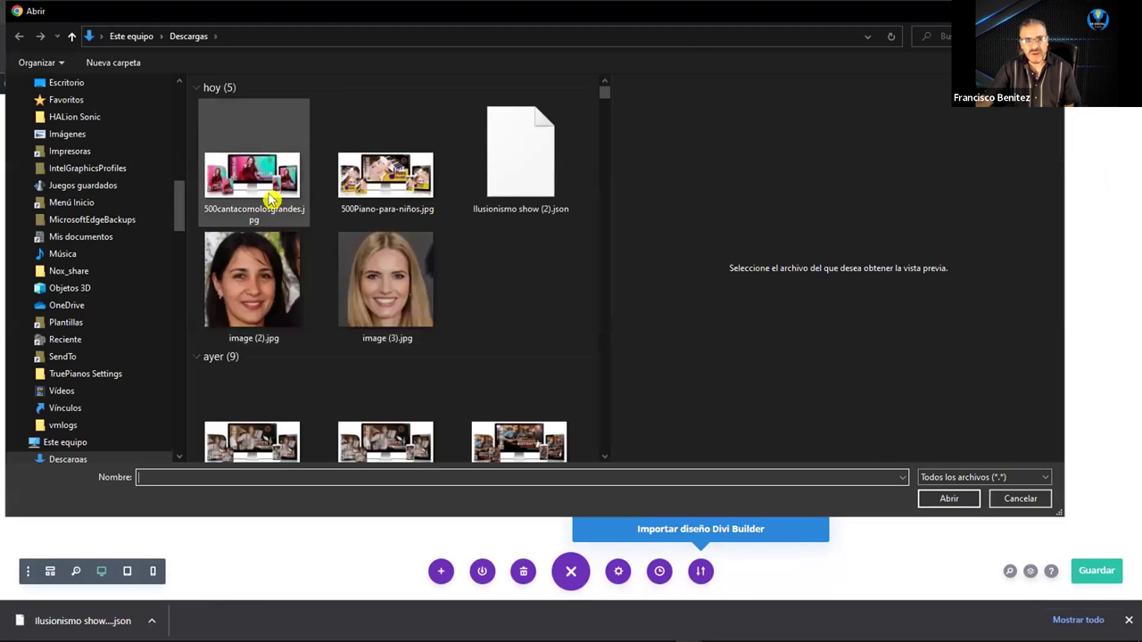
pyautogui.doubleClick(492, 164)
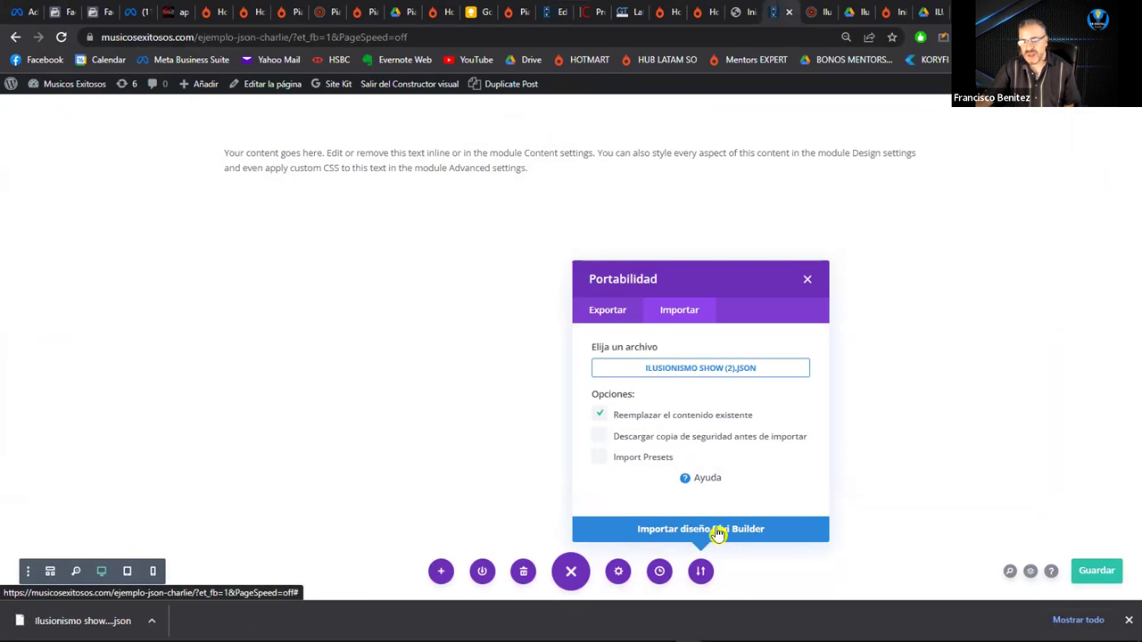
pyautogui.click(718, 530)
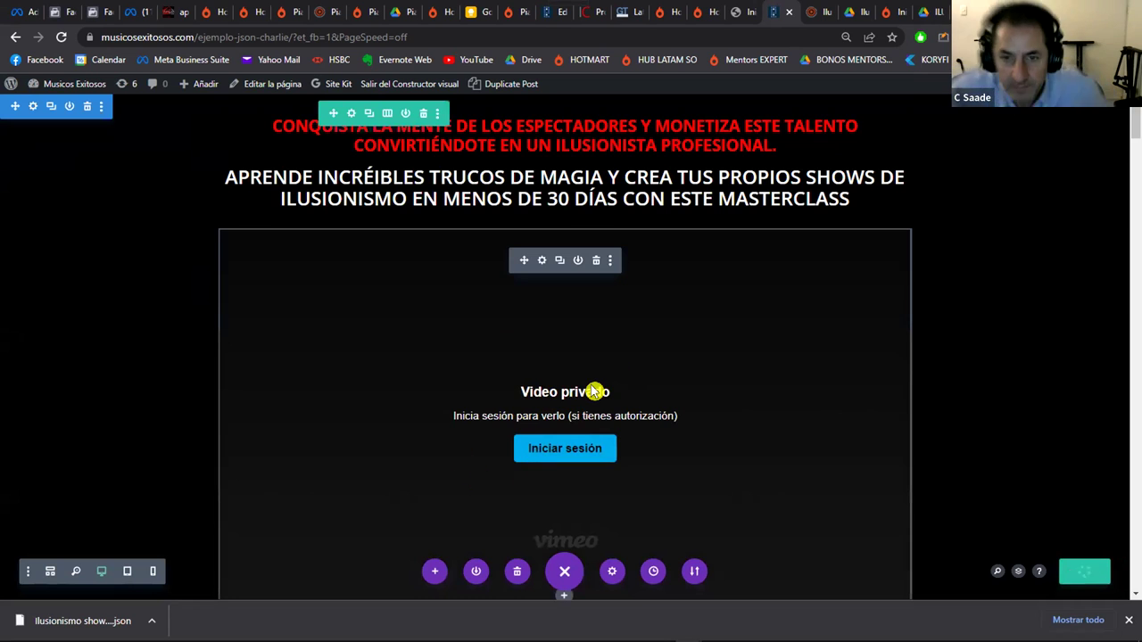
pyautogui.scroll(-1, 593, 390)
pyautogui.scroll(-2, 544, 321)
pyautogui.scroll(1, 500, 277)
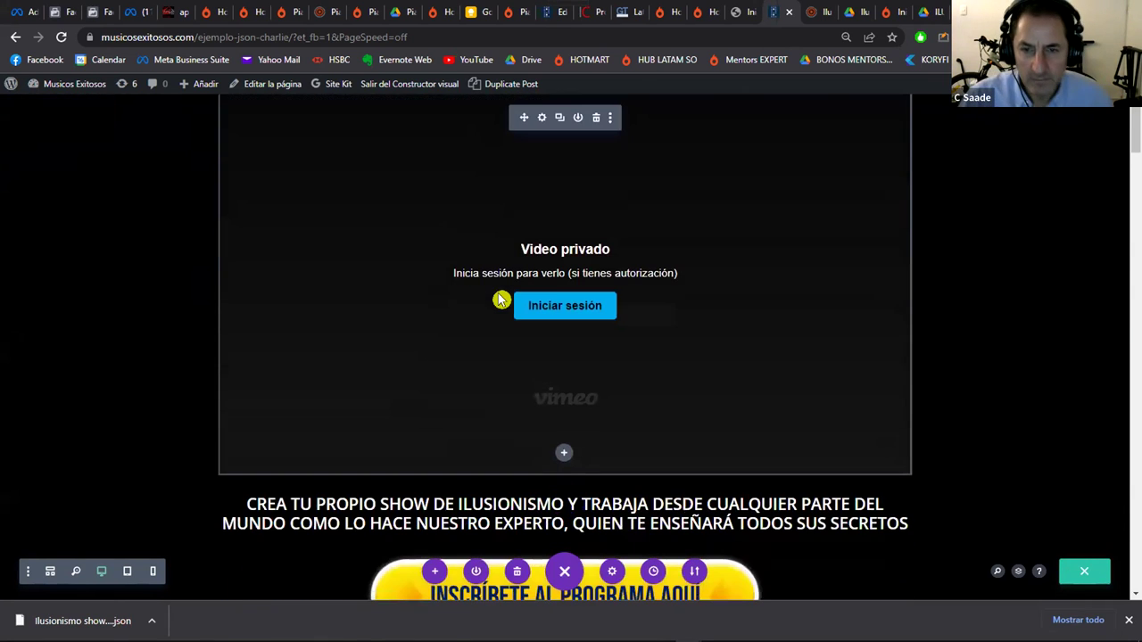
pyautogui.scroll(1, 436, 272)
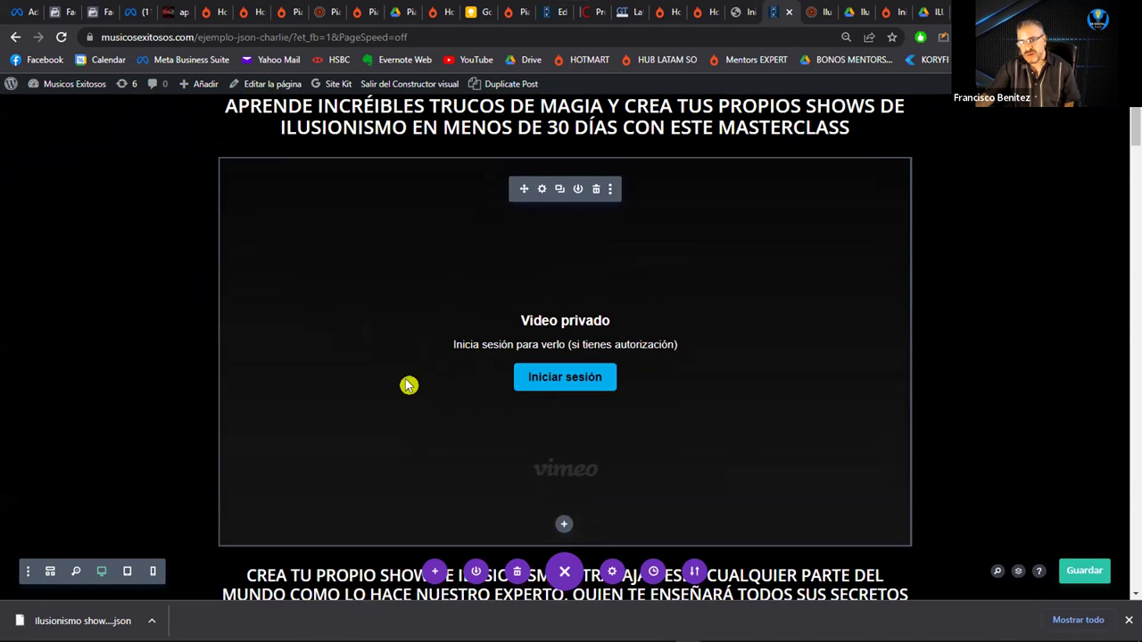
pyautogui.scroll(-1, 470, 330)
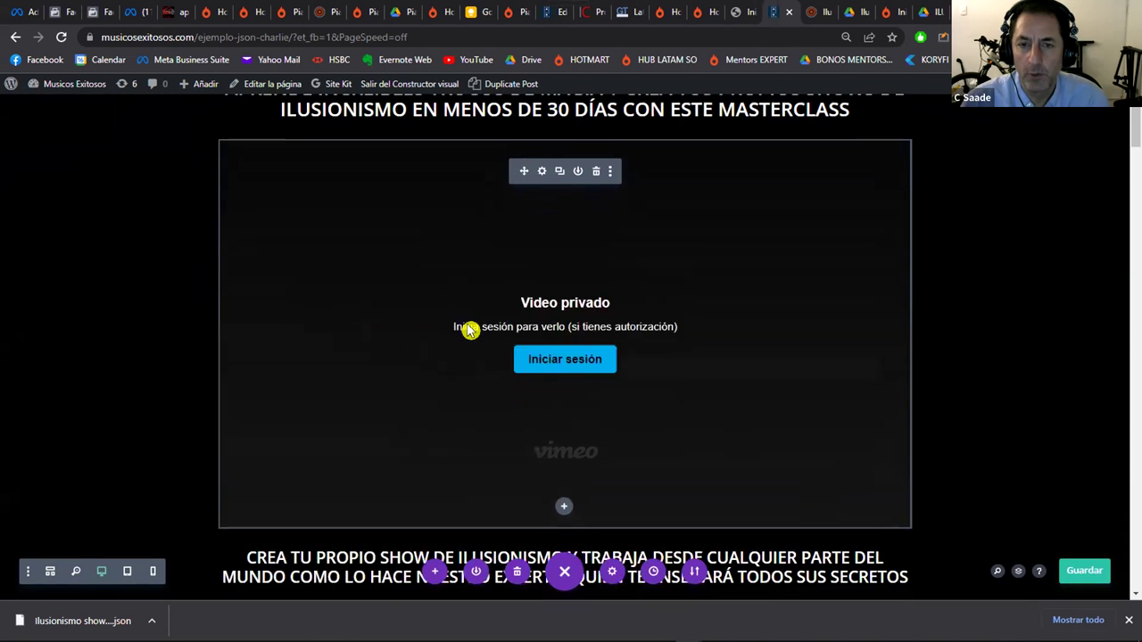
pyautogui.scroll(2, 470, 331)
pyautogui.scroll(-1, 470, 330)
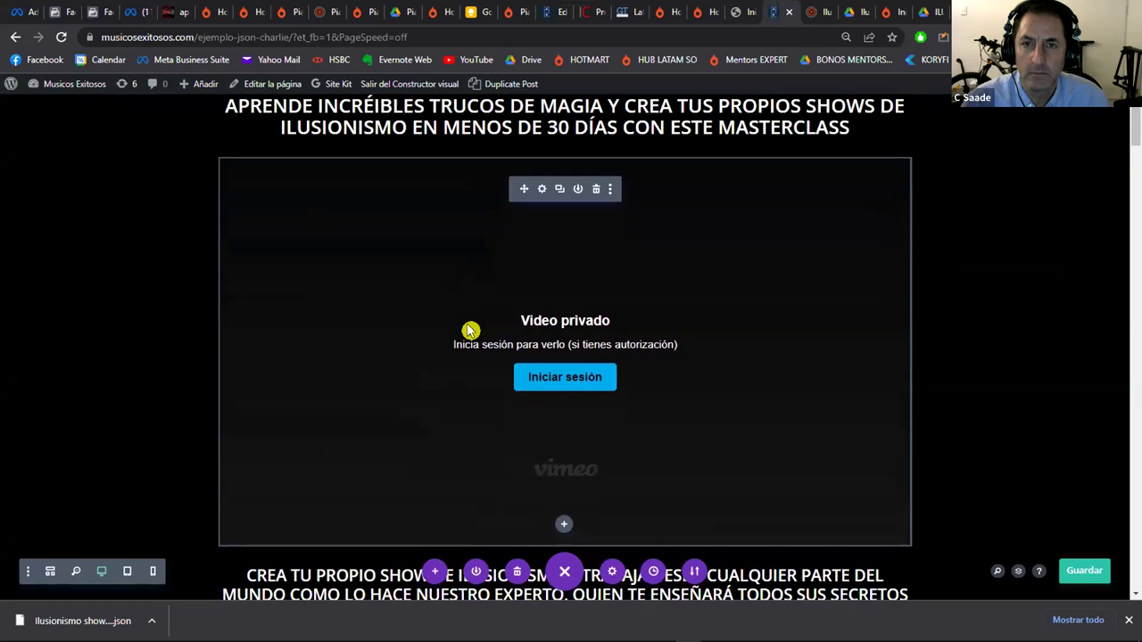
pyautogui.scroll(1, 470, 330)
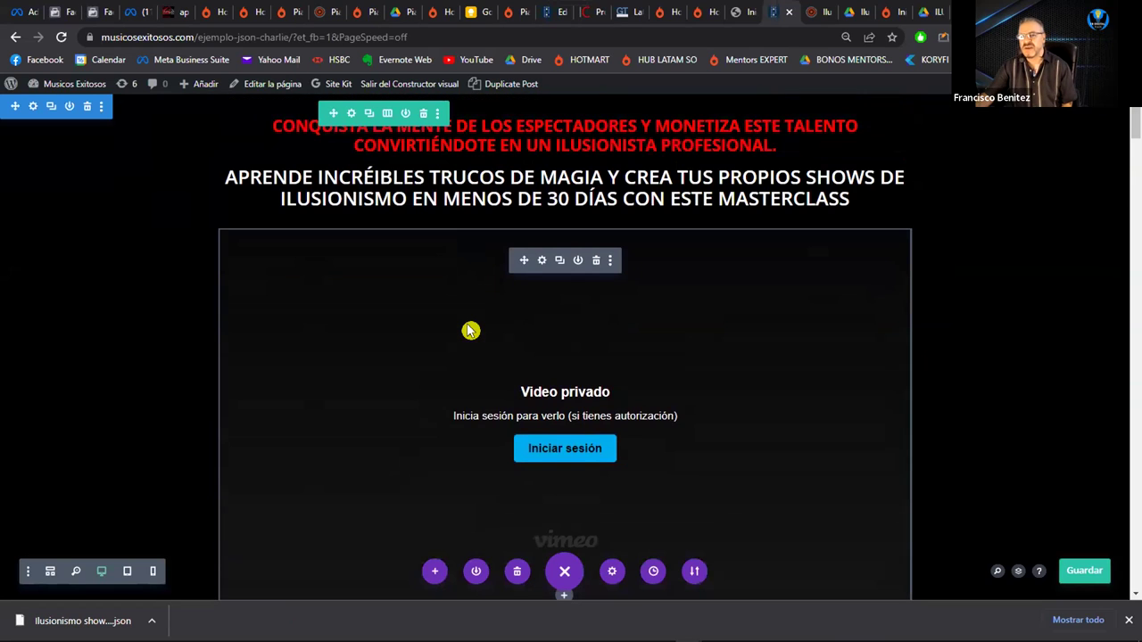
pyautogui.scroll(-2, 470, 330)
pyautogui.scroll(1, 470, 330)
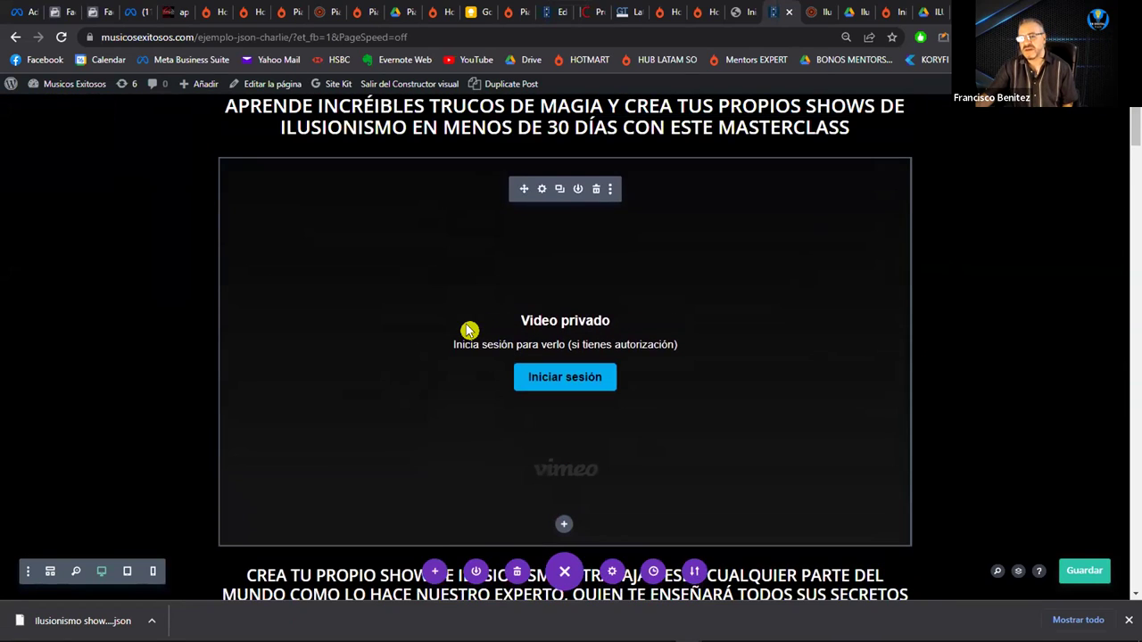
pyautogui.scroll(-1, 470, 330)
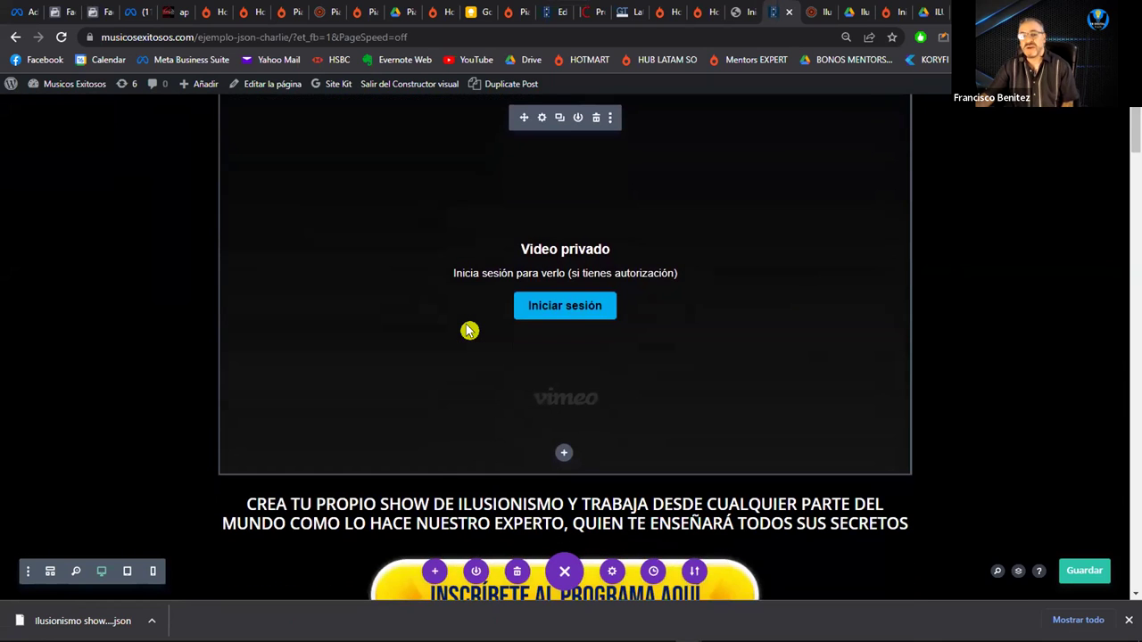
pyautogui.scroll(2, 471, 330)
pyautogui.scroll(-2, 470, 331)
pyautogui.scroll(2, 470, 330)
pyautogui.scroll(-6, 470, 330)
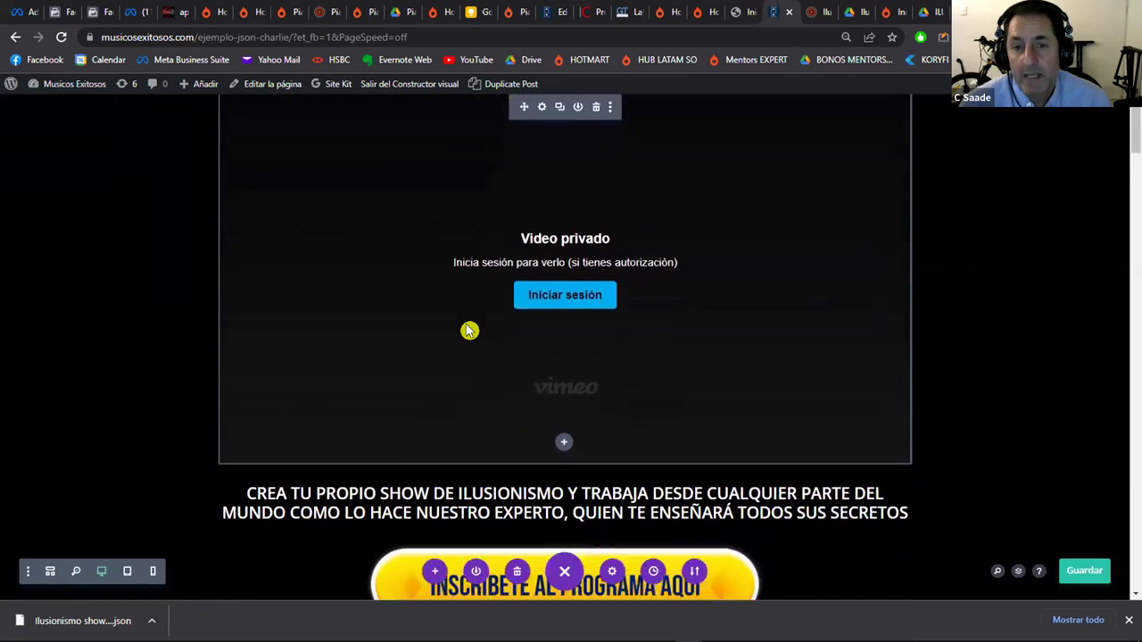
pyautogui.scroll(-10, 471, 330)
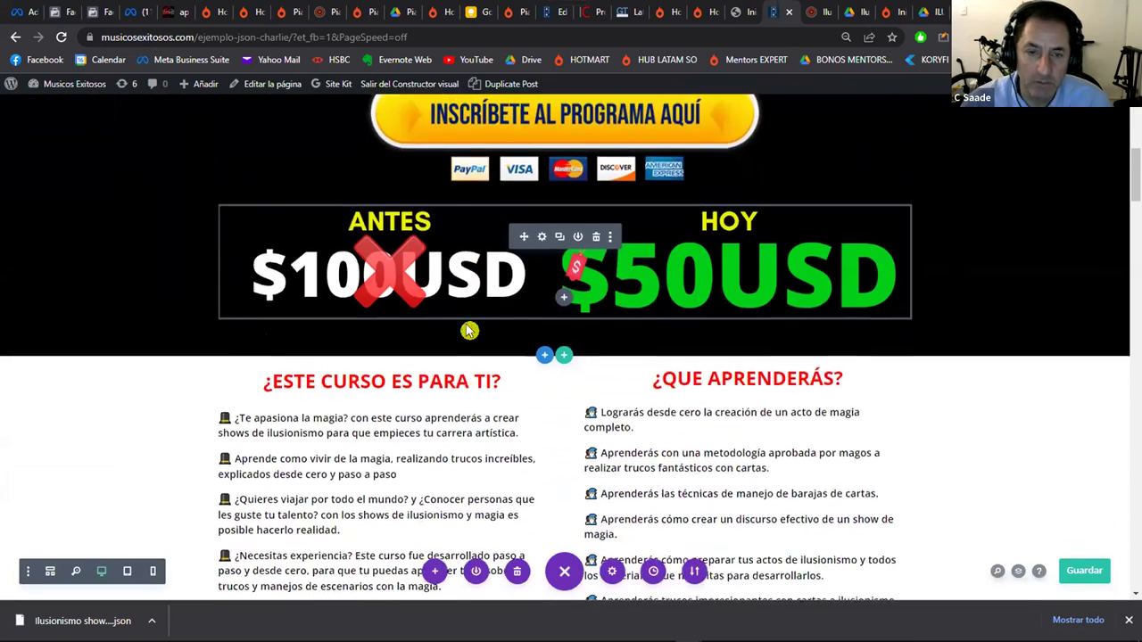
pyautogui.scroll(-12, 470, 330)
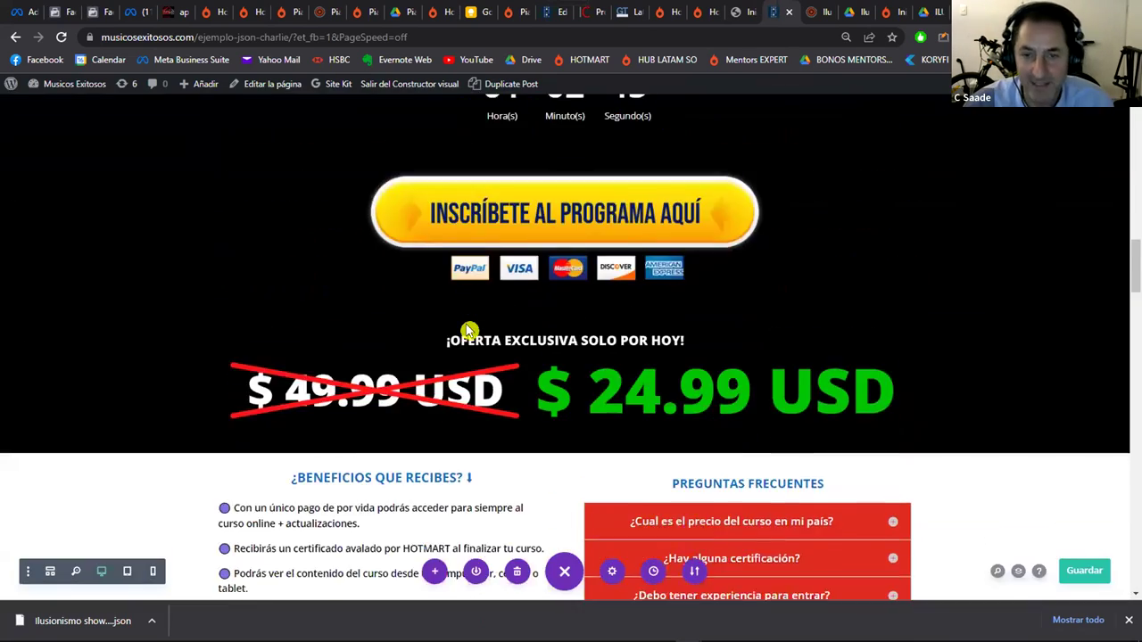
pyautogui.scroll(-14, 470, 330)
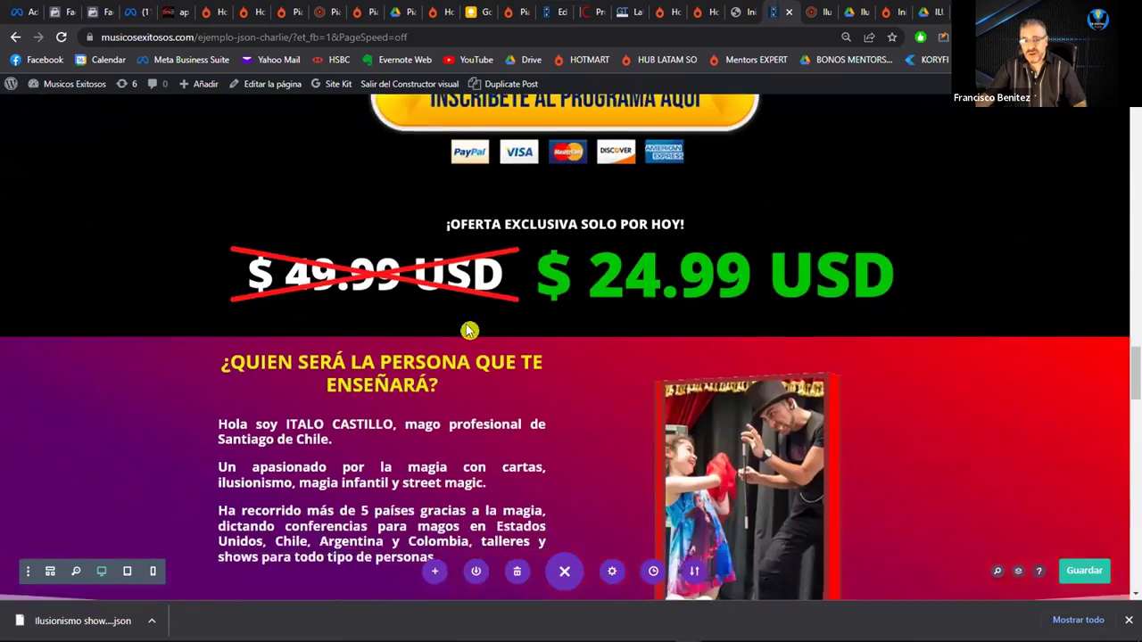
pyautogui.scroll(-8, 470, 330)
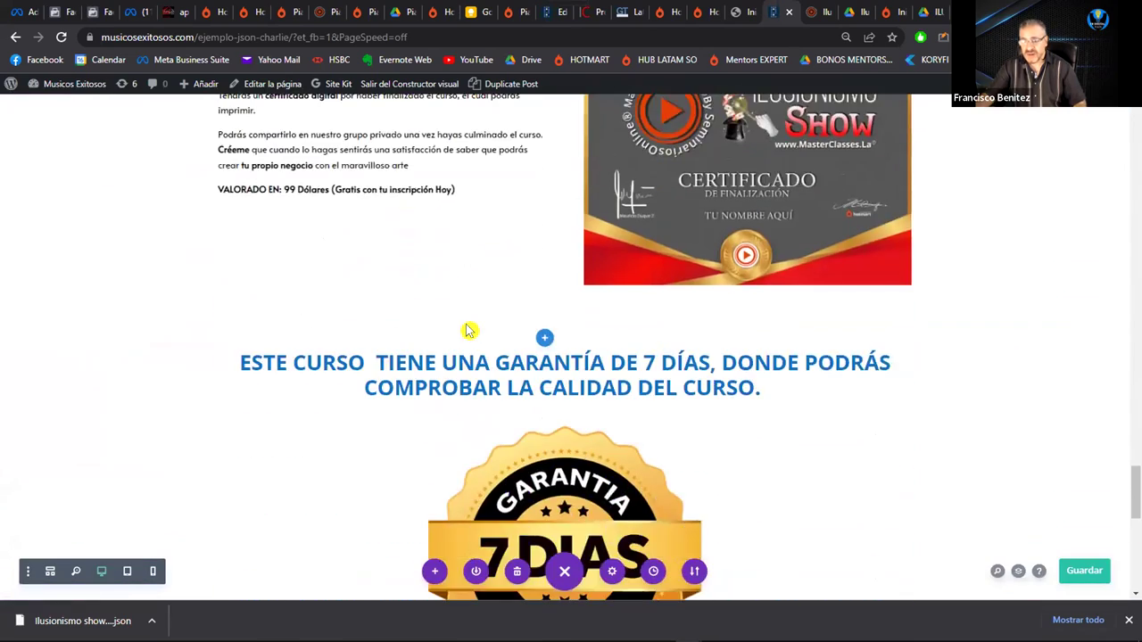
pyautogui.scroll(-3, 471, 330)
pyautogui.scroll(-2, 469, 331)
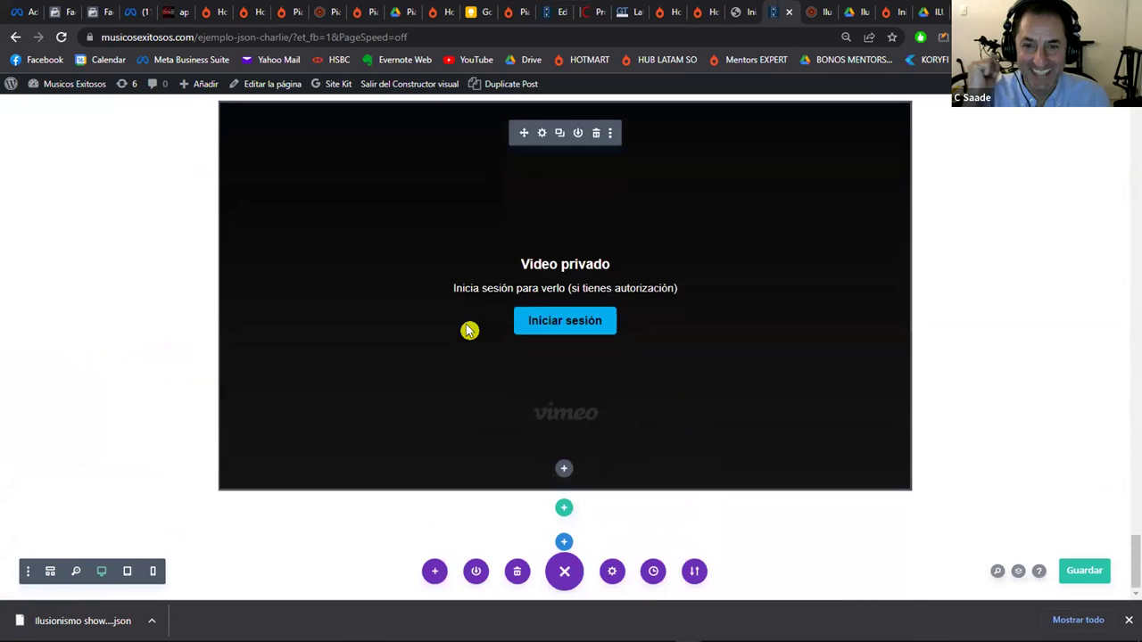
pyautogui.scroll(8, 470, 331)
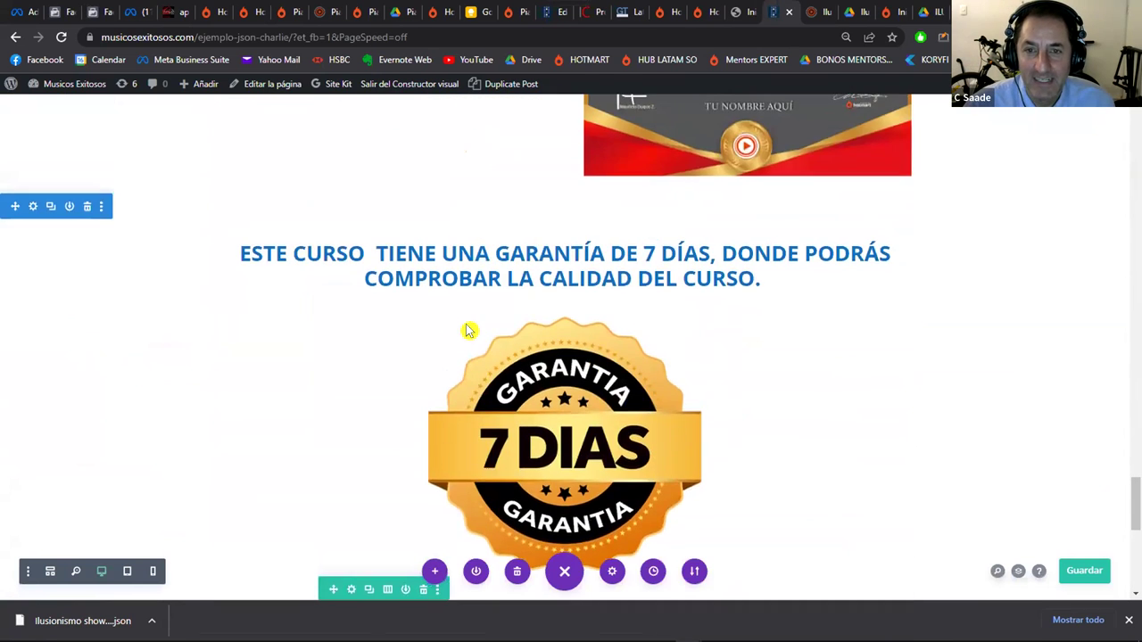
pyautogui.scroll(-2, 470, 331)
pyautogui.scroll(-4, 471, 330)
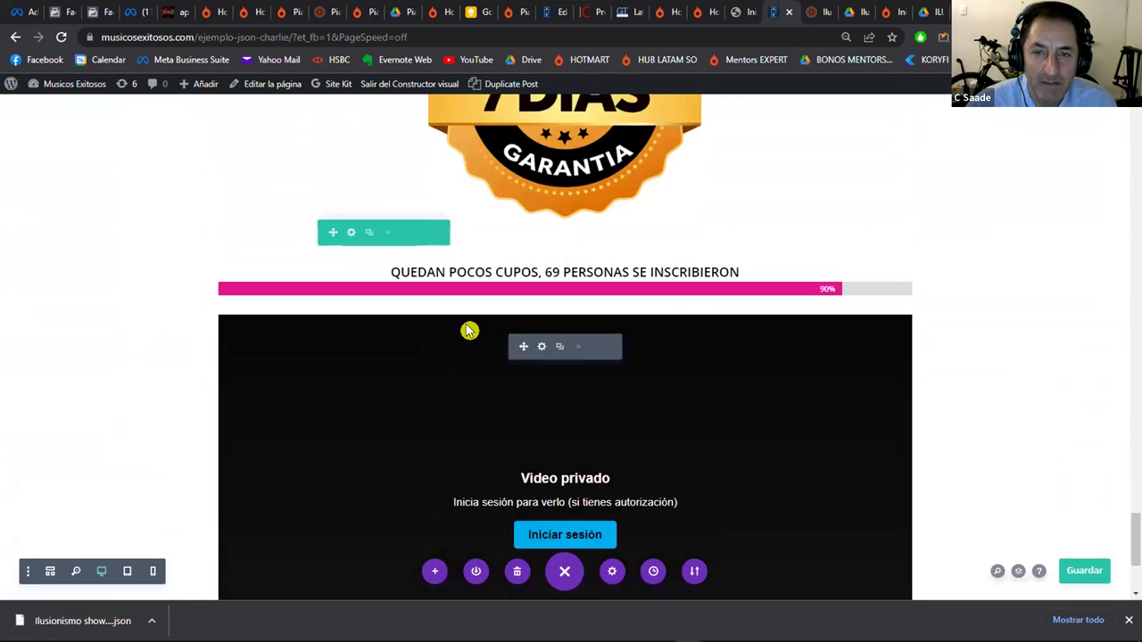
pyautogui.scroll(9, 478, 353)
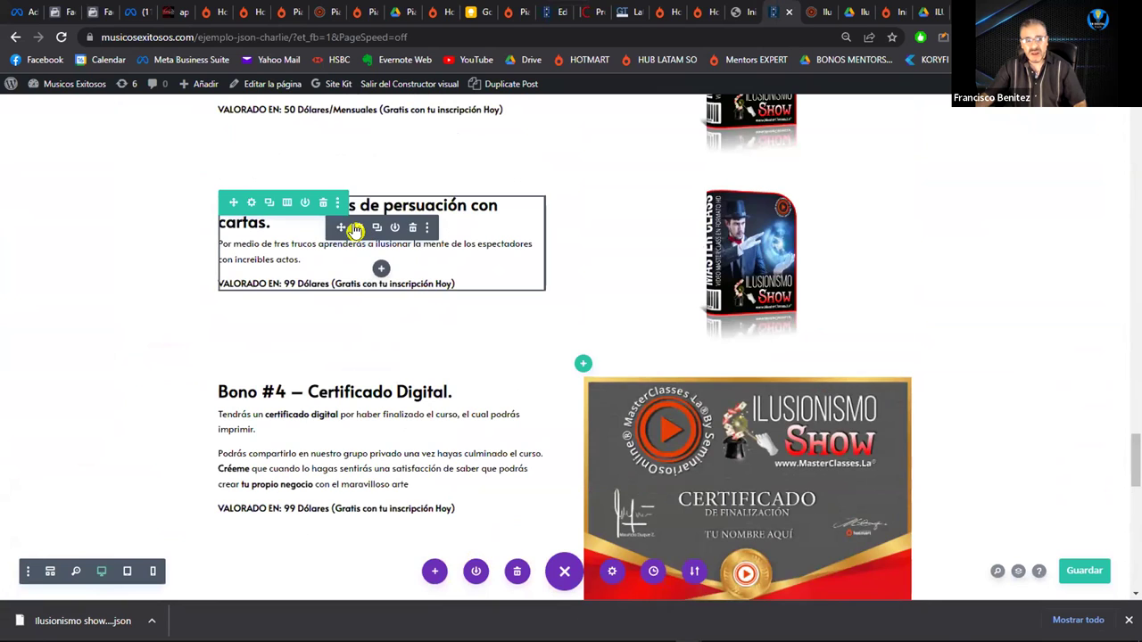
# Replace 'tres' with 'cinco' in the Bono #3 text module's description.
pyautogui.click(355, 230)
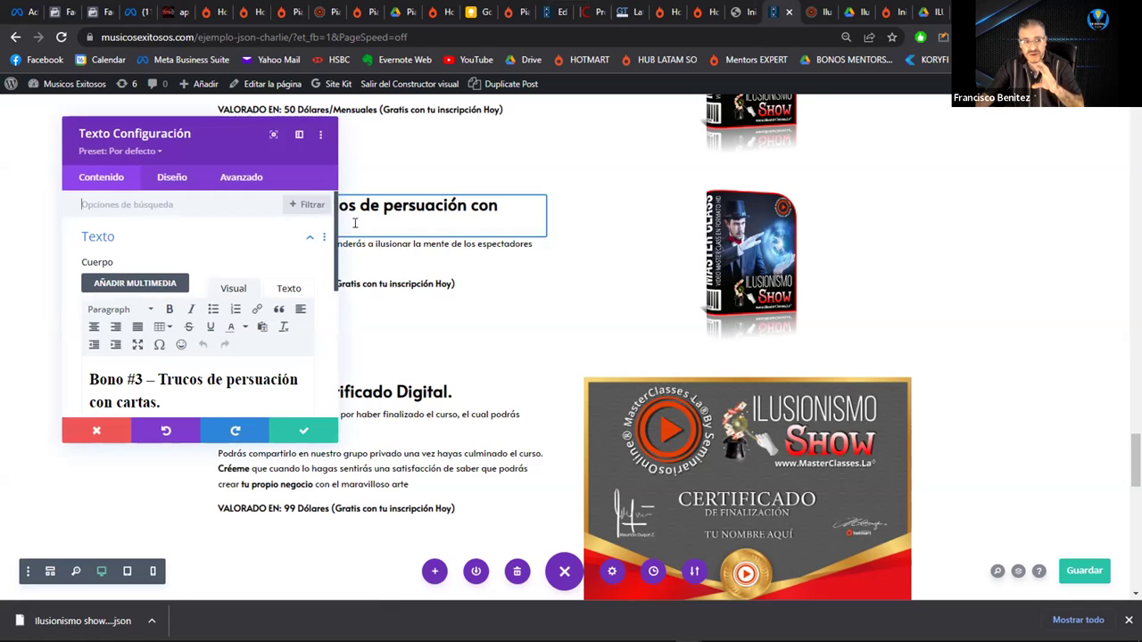
pyautogui.scroll(-5, 157, 241)
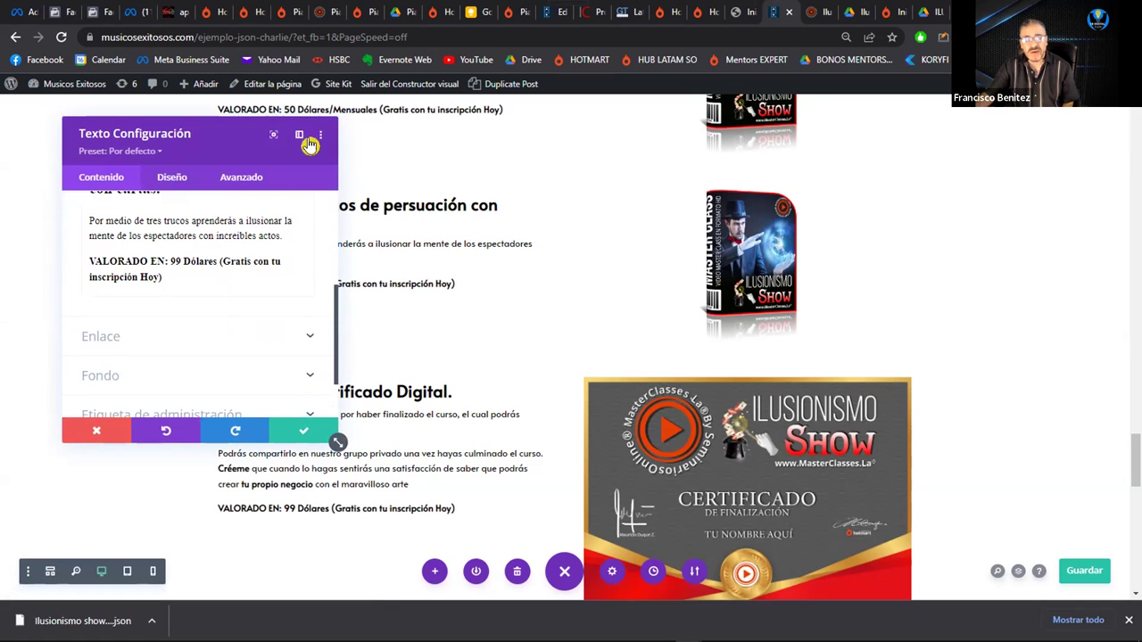
pyautogui.scroll(1, 170, 259)
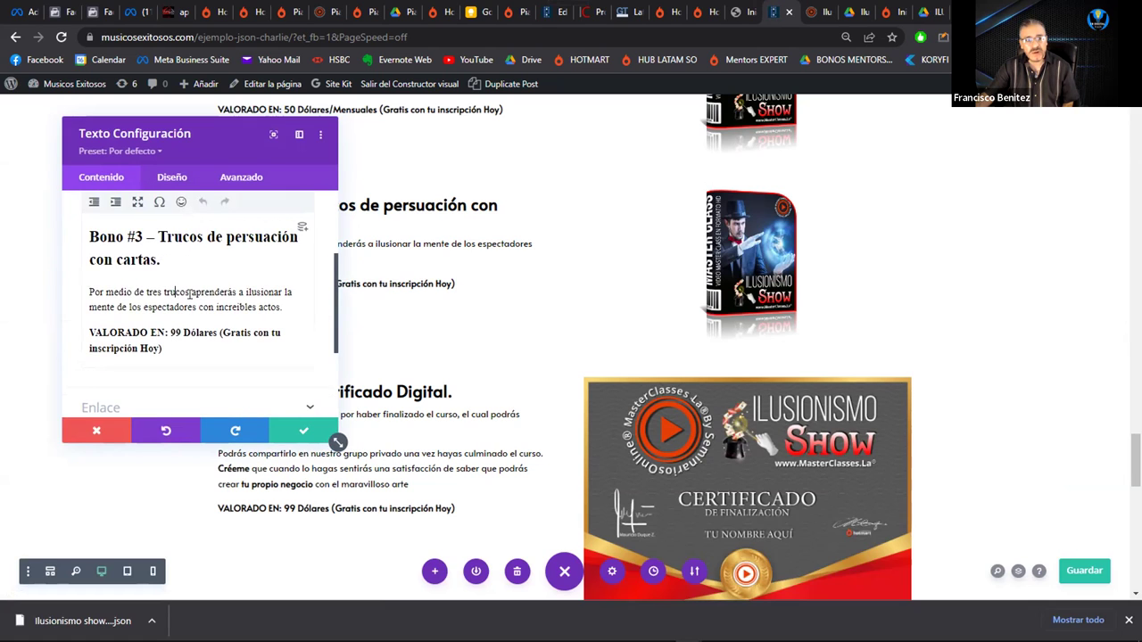
pyautogui.click(165, 292)
pyautogui.press('BackSpace')
pyautogui.press('BackSpace')
pyautogui.press('BackSpace')
pyautogui.press('BackSpace')
pyautogui.press('BackSpace')
pyautogui.write('cinco')
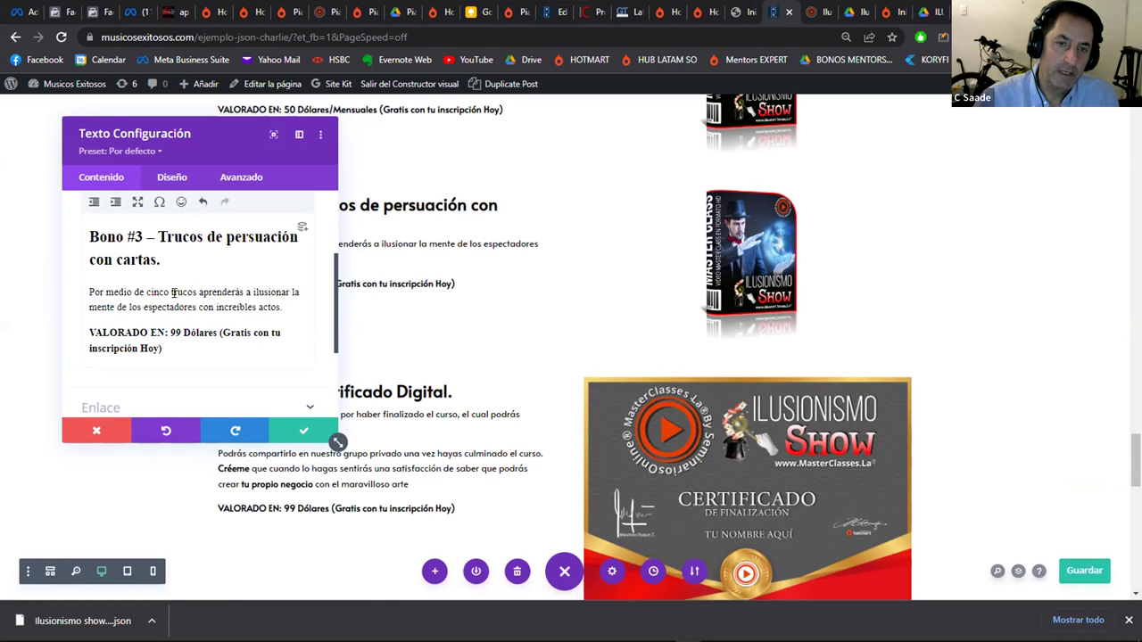
# Discard the Bono #3 text edit and review the page down to the 90% enrollment bar.
pyautogui.click(96, 431)
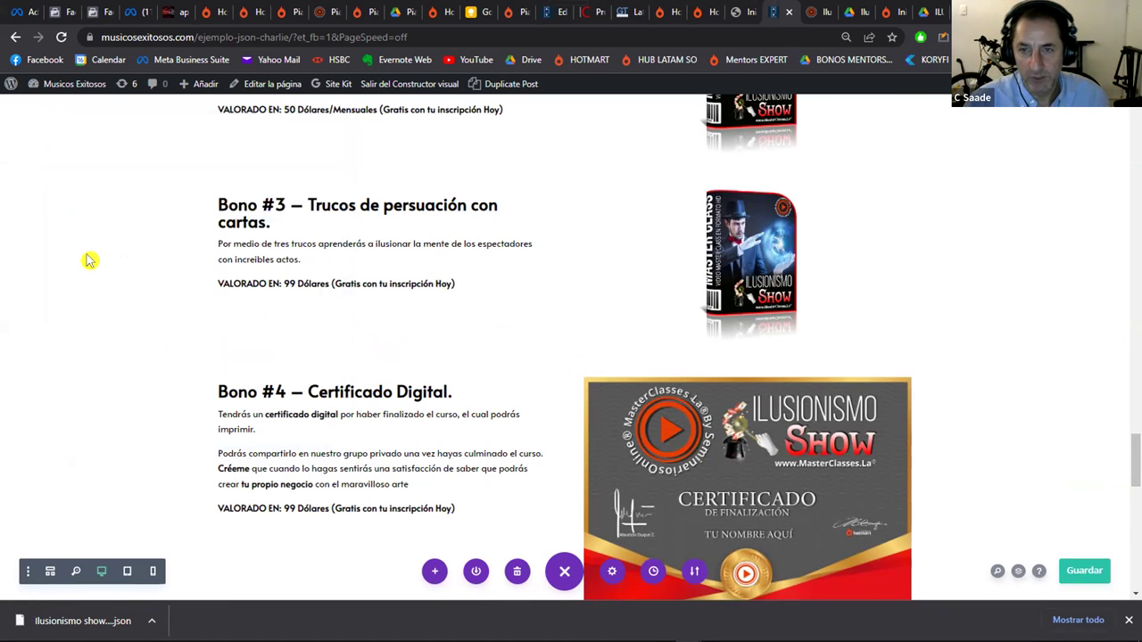
pyautogui.scroll(4, 749, 283)
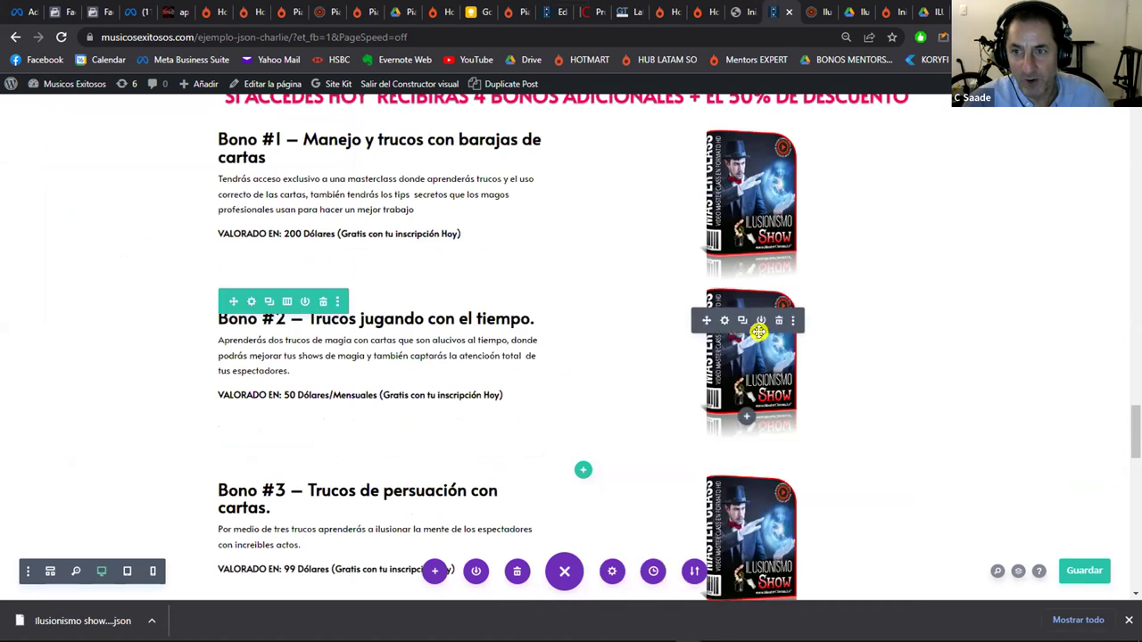
pyautogui.scroll(3, 763, 280)
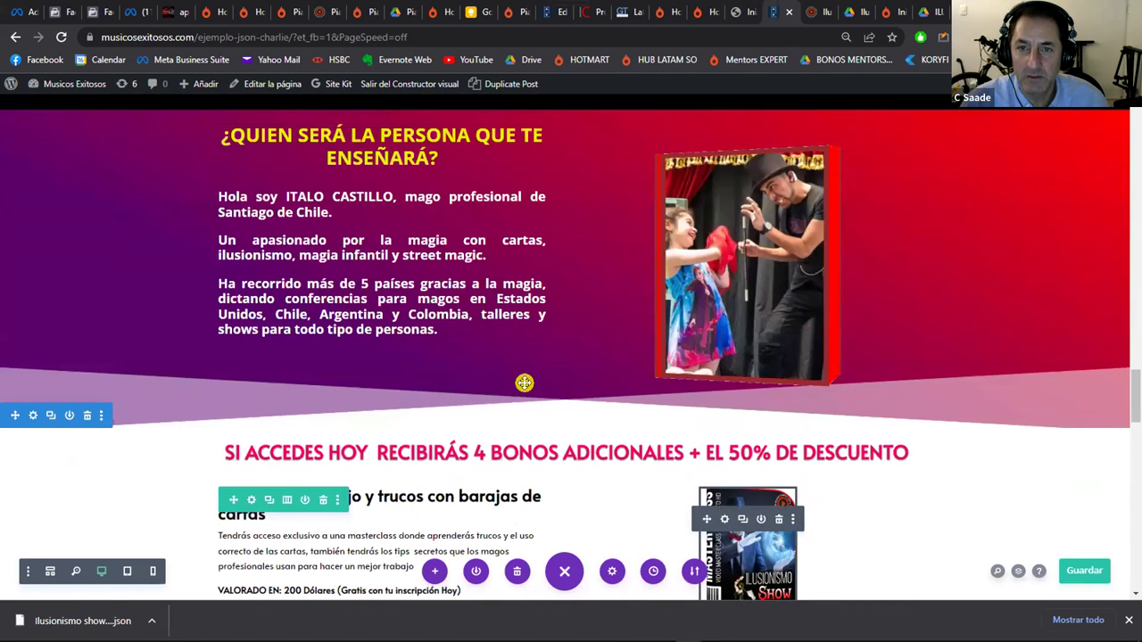
pyautogui.scroll(-6, 508, 395)
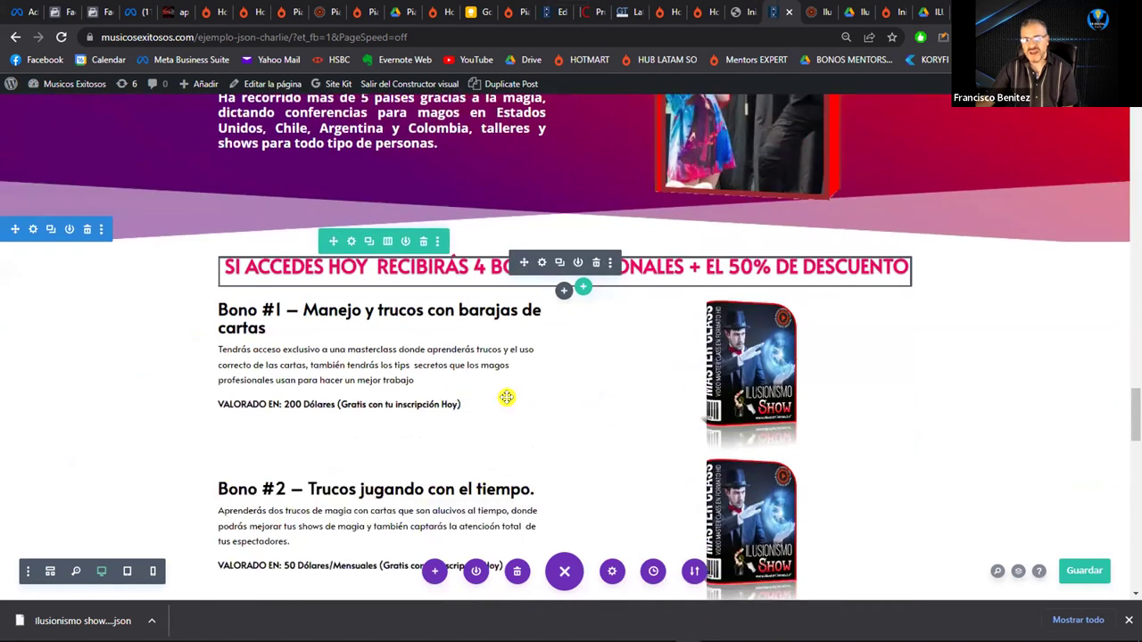
pyautogui.scroll(-8, 734, 350)
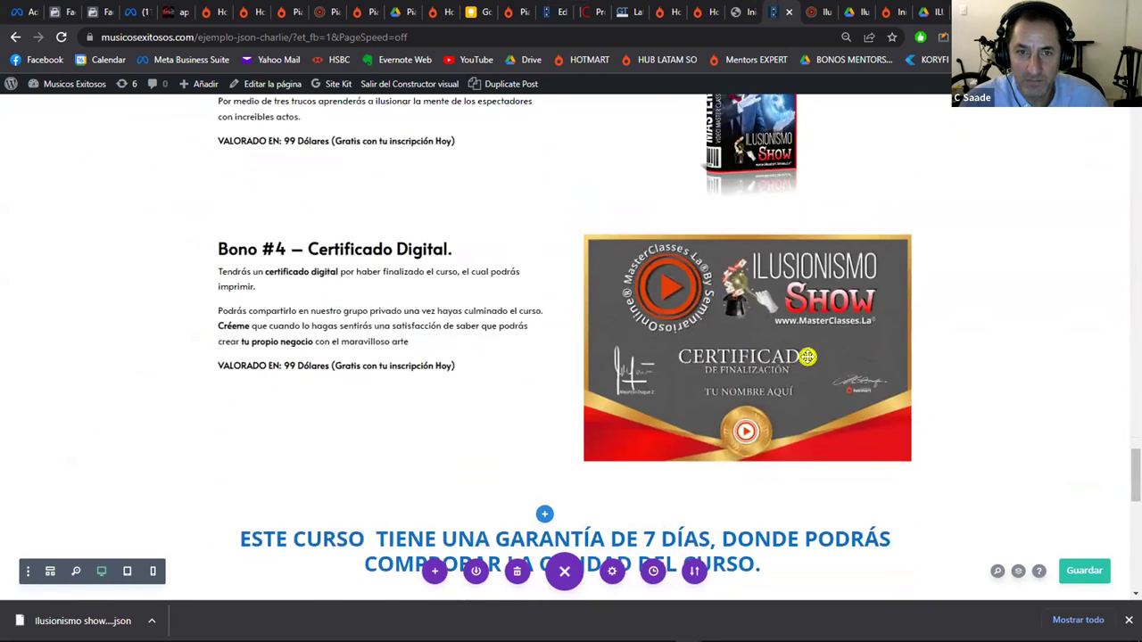
pyautogui.scroll(-5, 763, 355)
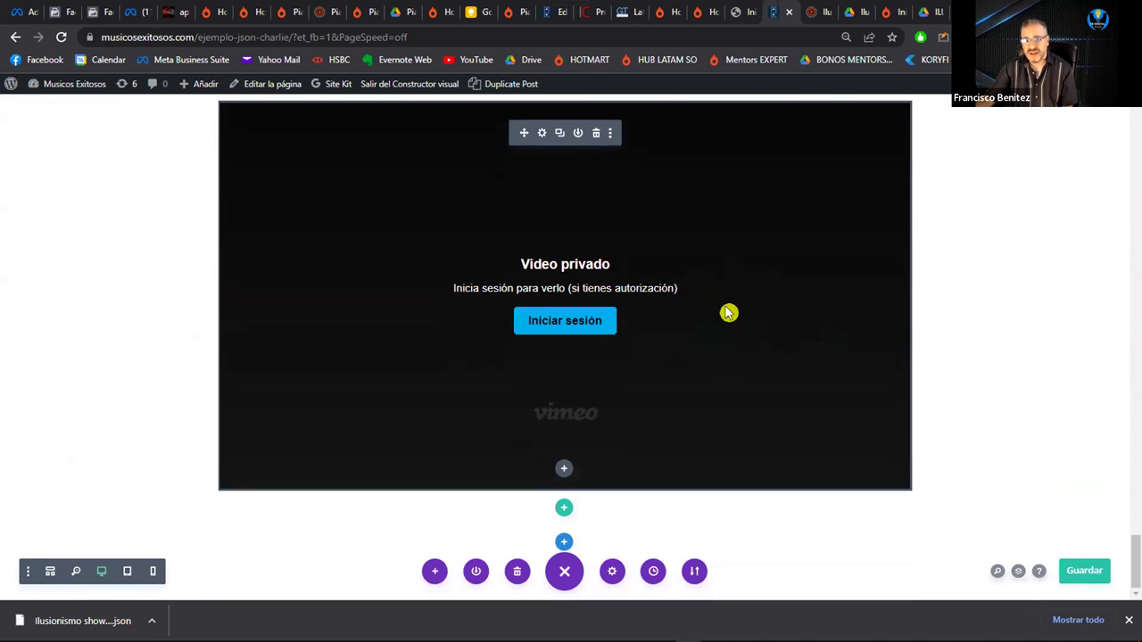
pyautogui.scroll(3, 790, 328)
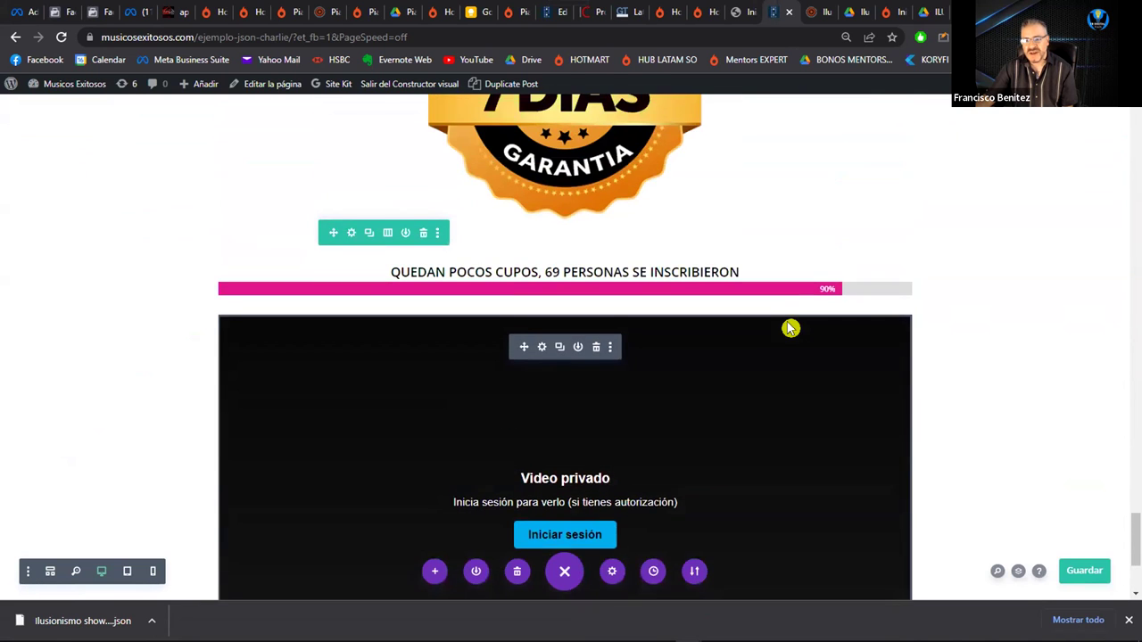
pyautogui.scroll(-2, 790, 329)
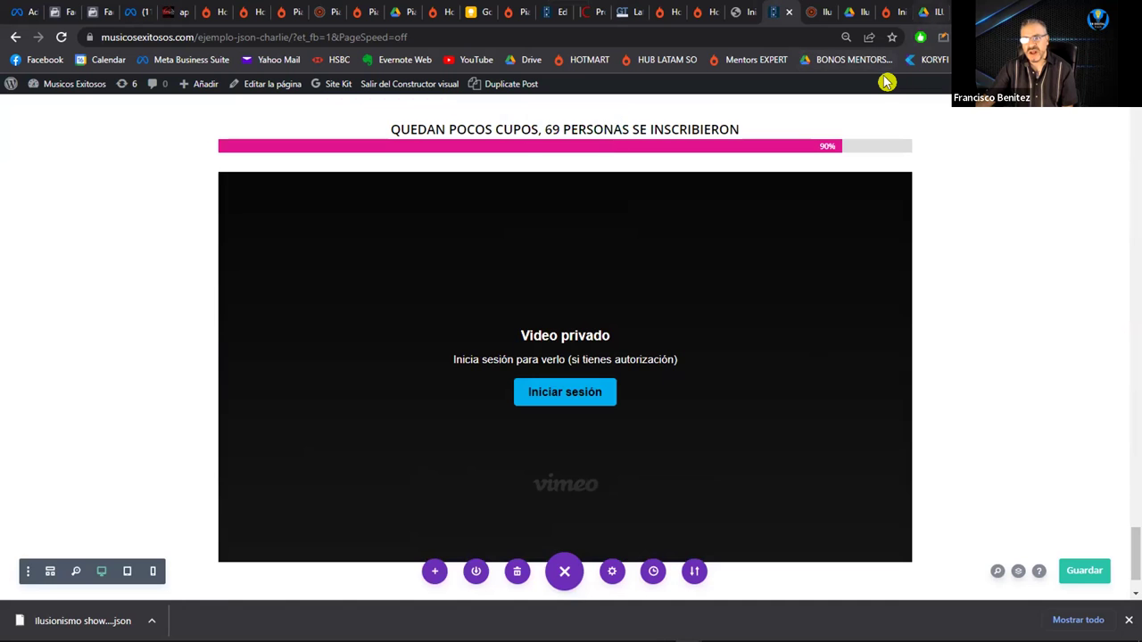
# Open fbdigitalplaza.com/ytmm in a new tab and look over the page.
pyautogui.hotkey('ctrl', 't')
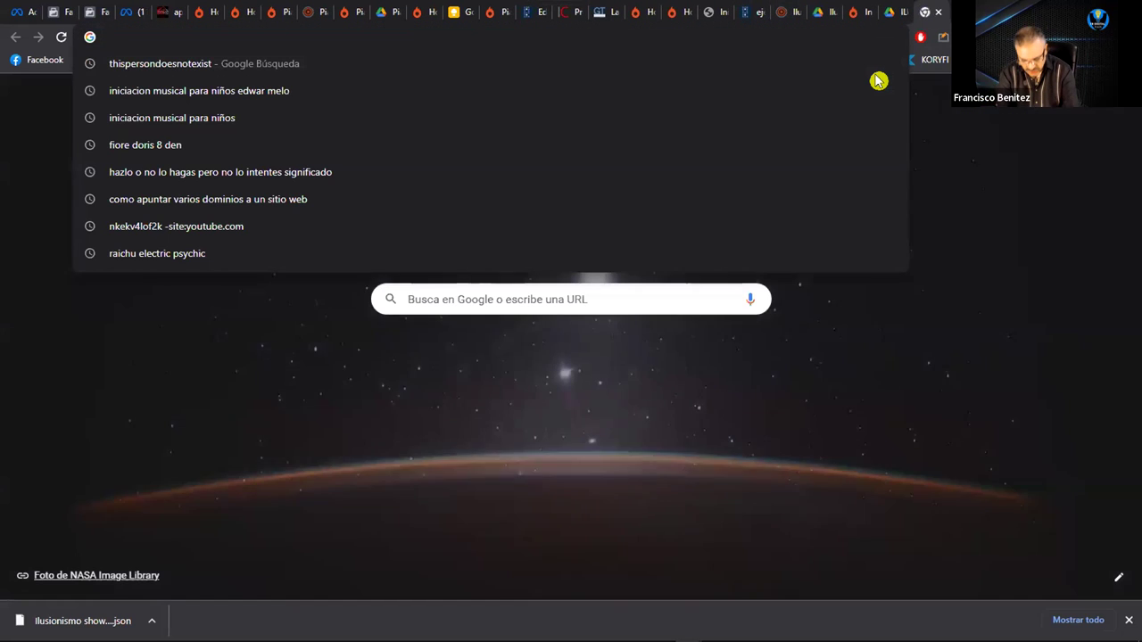
pyautogui.write('fbdigitalplaza.com')
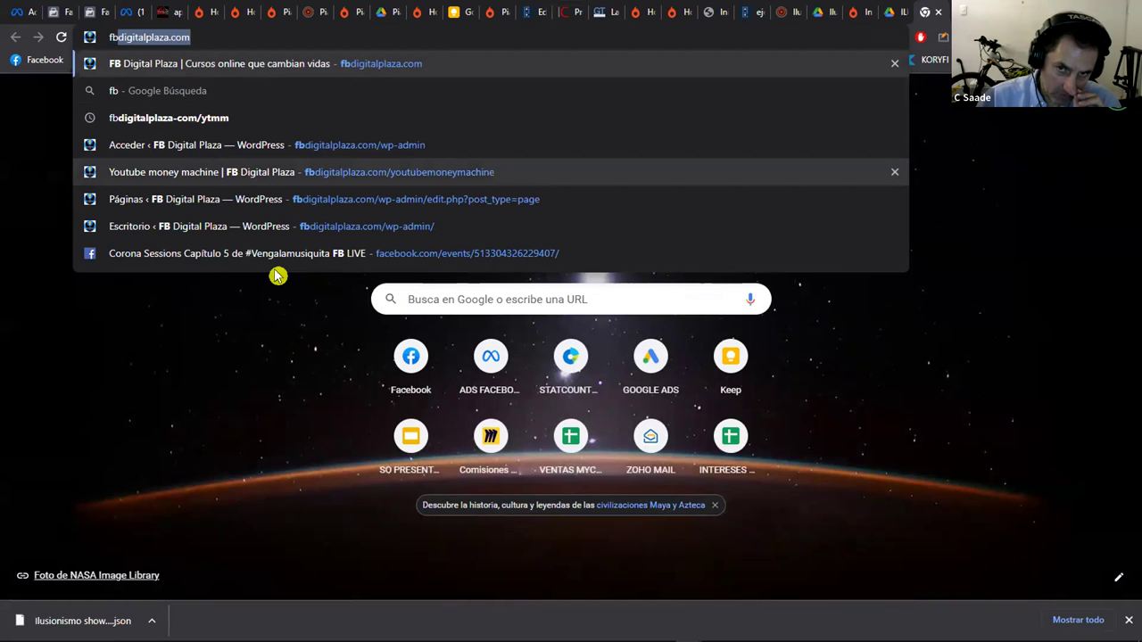
pyautogui.click(238, 119)
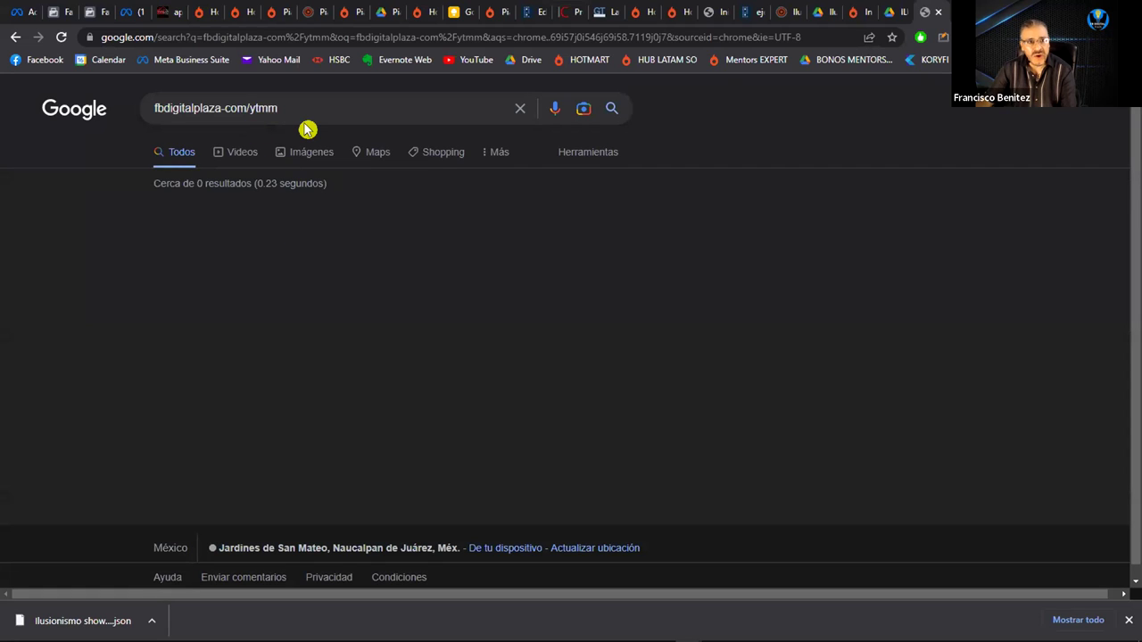
pyautogui.hotkey('ctrl', 'l')
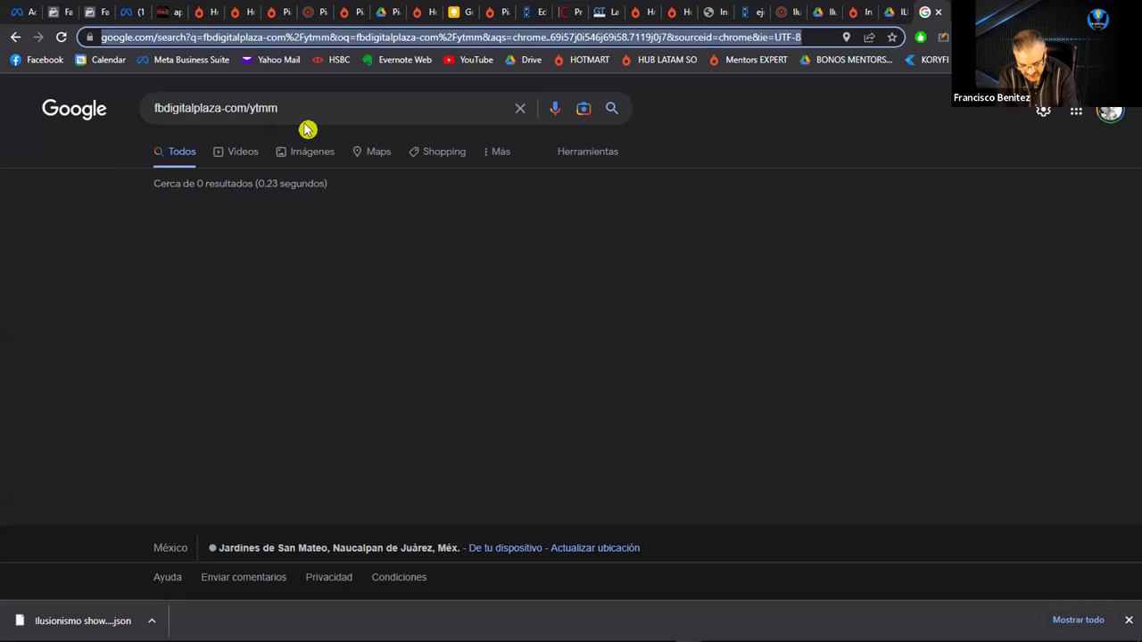
pyautogui.write('fbdigitalplaza.com')
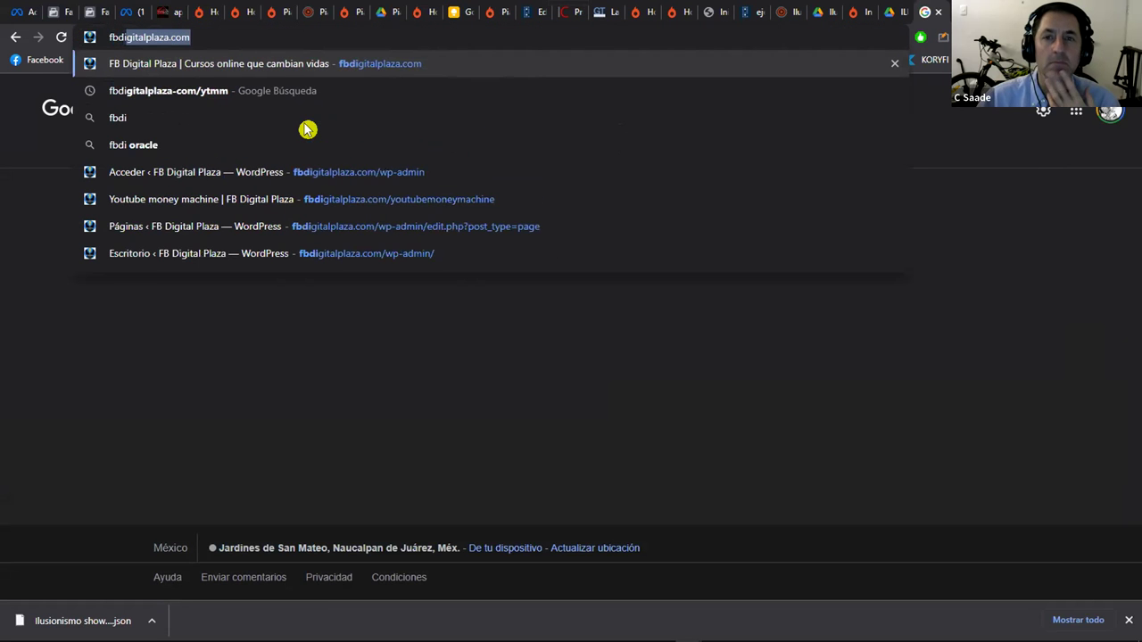
pyautogui.press('Return')
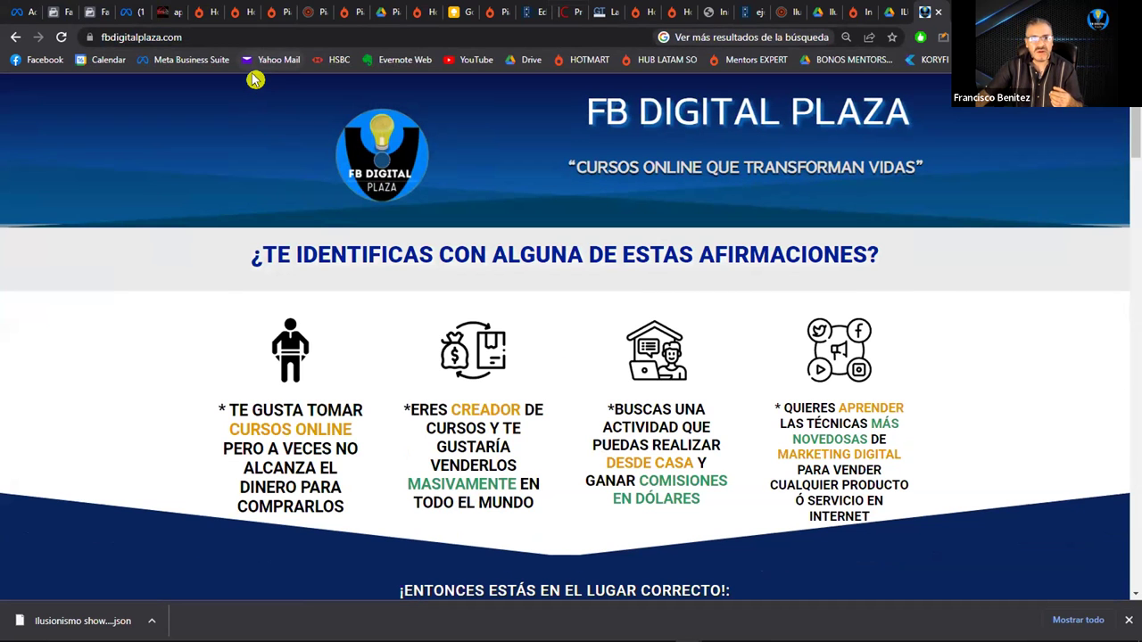
pyautogui.hotkey('ctrl', 'l')
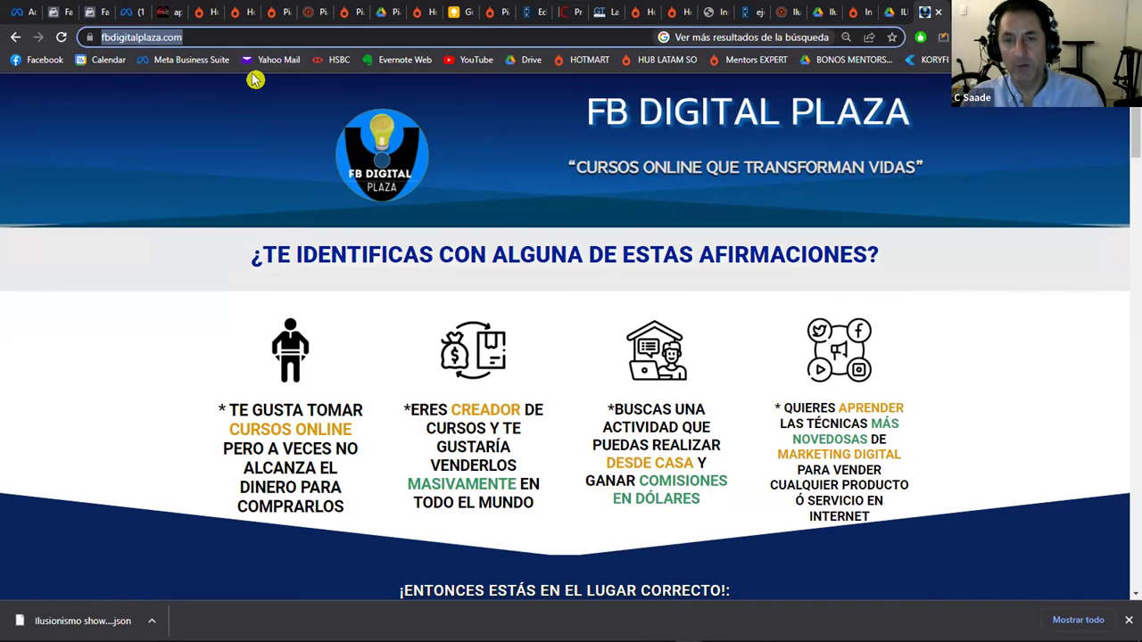
pyautogui.press('End')
pyautogui.write('/ytmm')
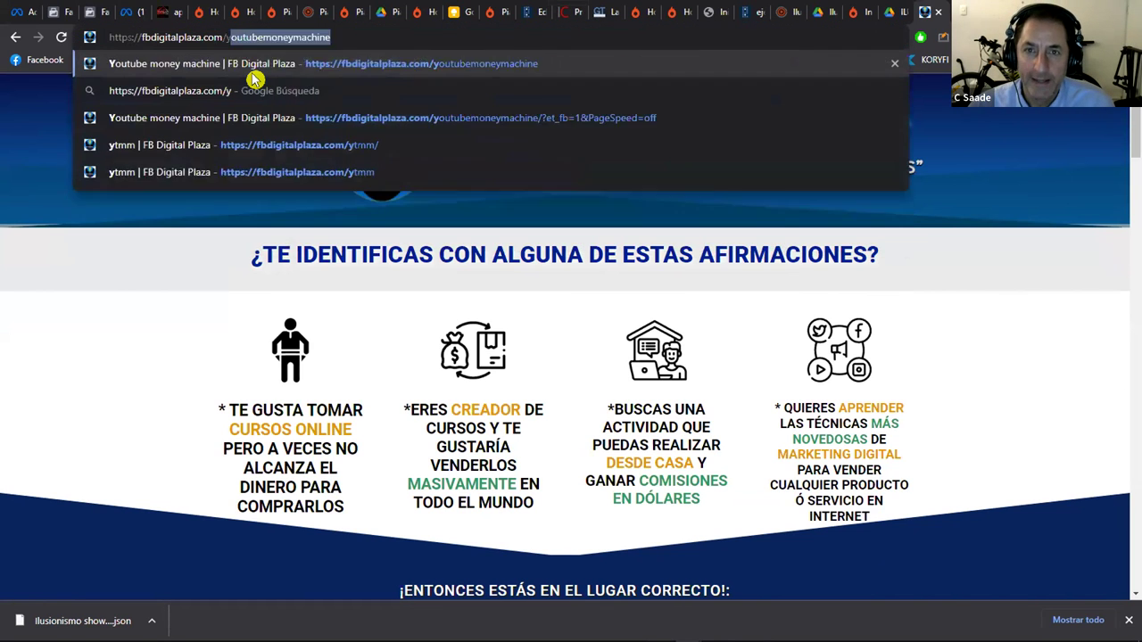
pyautogui.press('Return')
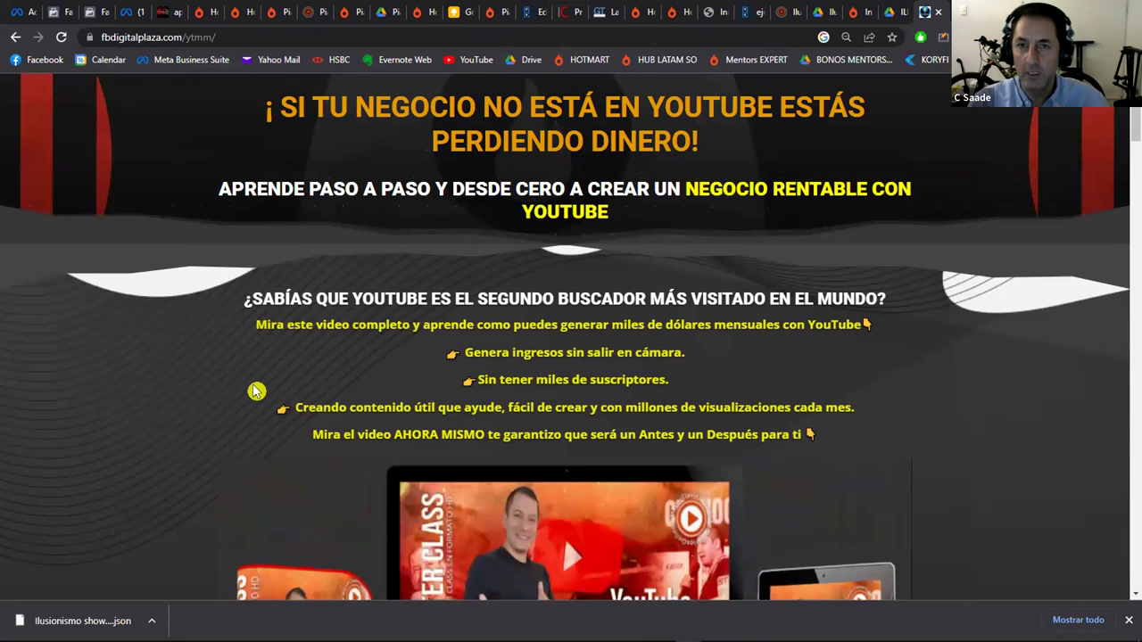
pyautogui.scroll(-6, 263, 383)
pyautogui.scroll(2, 279, 363)
pyautogui.scroll(5, 280, 363)
# Search Google for 'pexels' from the address bar.
pyautogui.hotkey('ctrl', 'l')
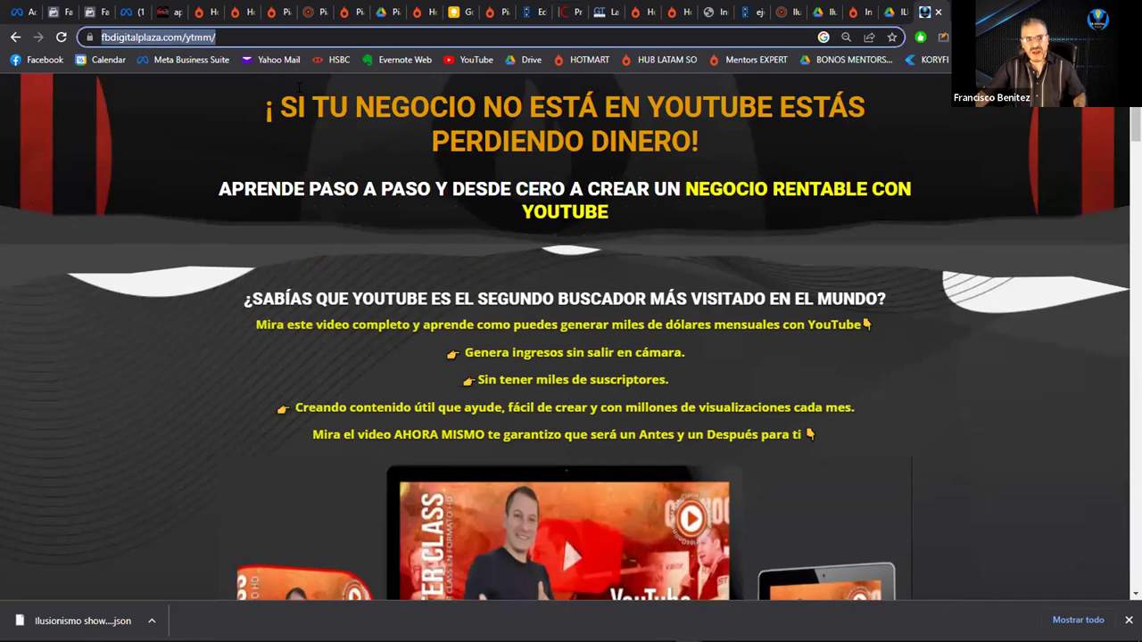
pyautogui.write('pexels')
pyautogui.press('Return')
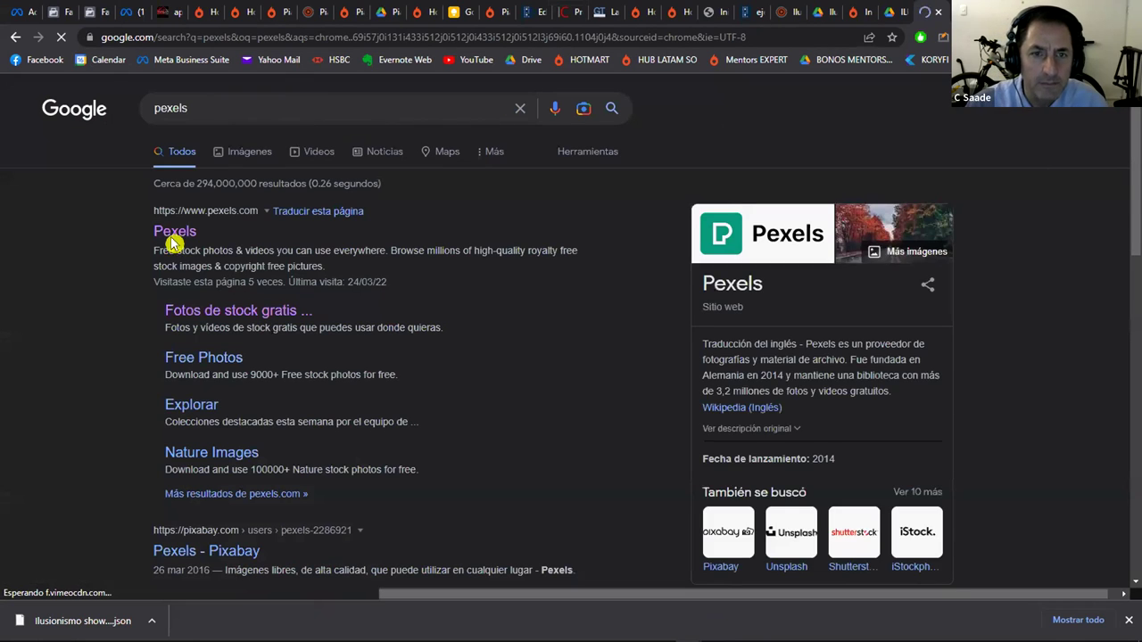
# Open pexels.com/es-es from the top Google result.
pyautogui.click(172, 234)
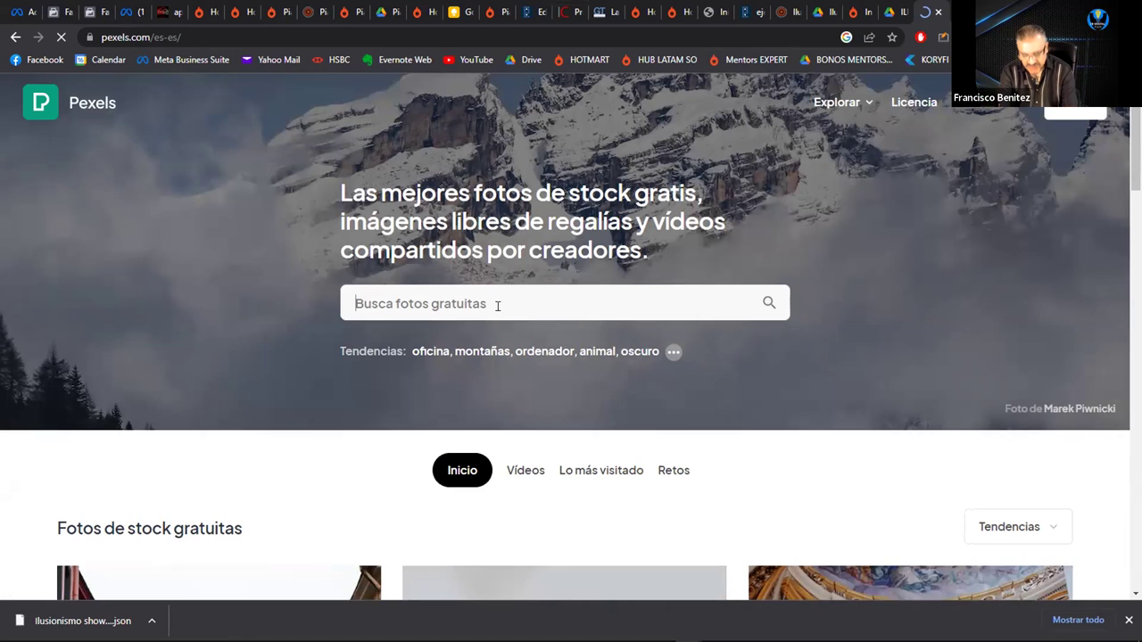
# Search Pexels for 'magician'.
pyautogui.click(498, 303)
pyautogui.write('magici')
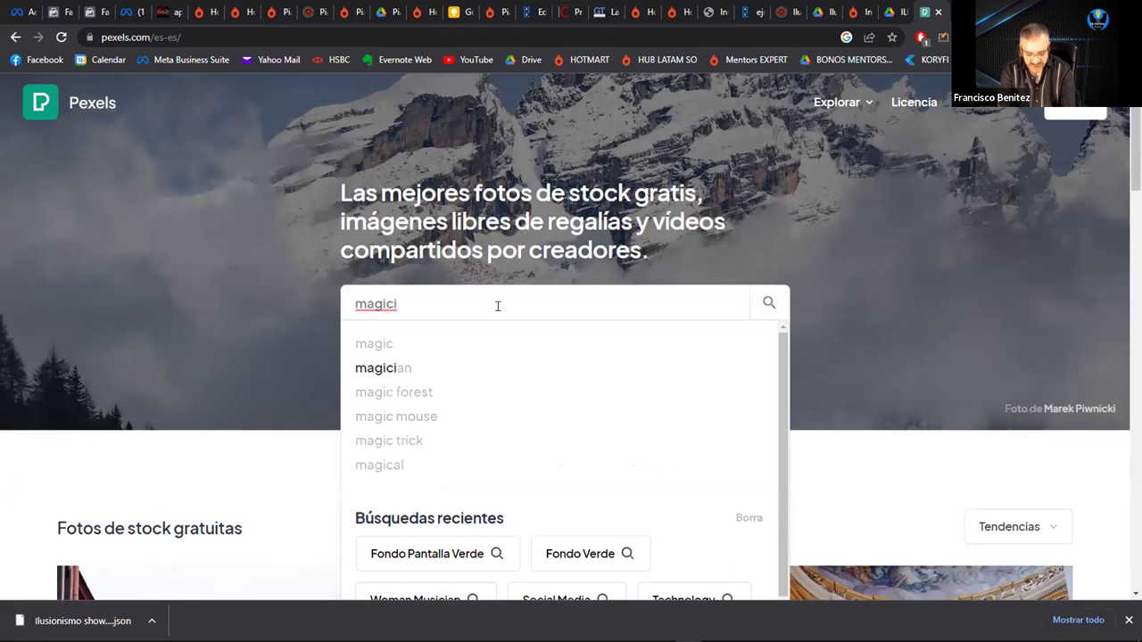
pyautogui.click(447, 372)
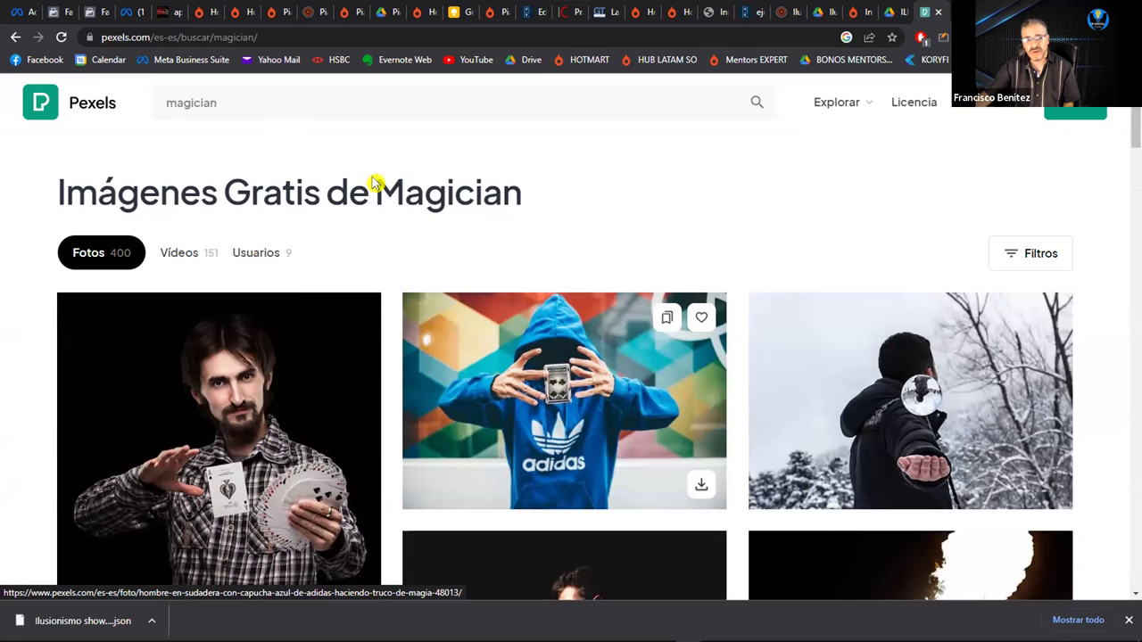
# Switch to video results and scroll through the magician stock clips.
pyautogui.click(183, 252)
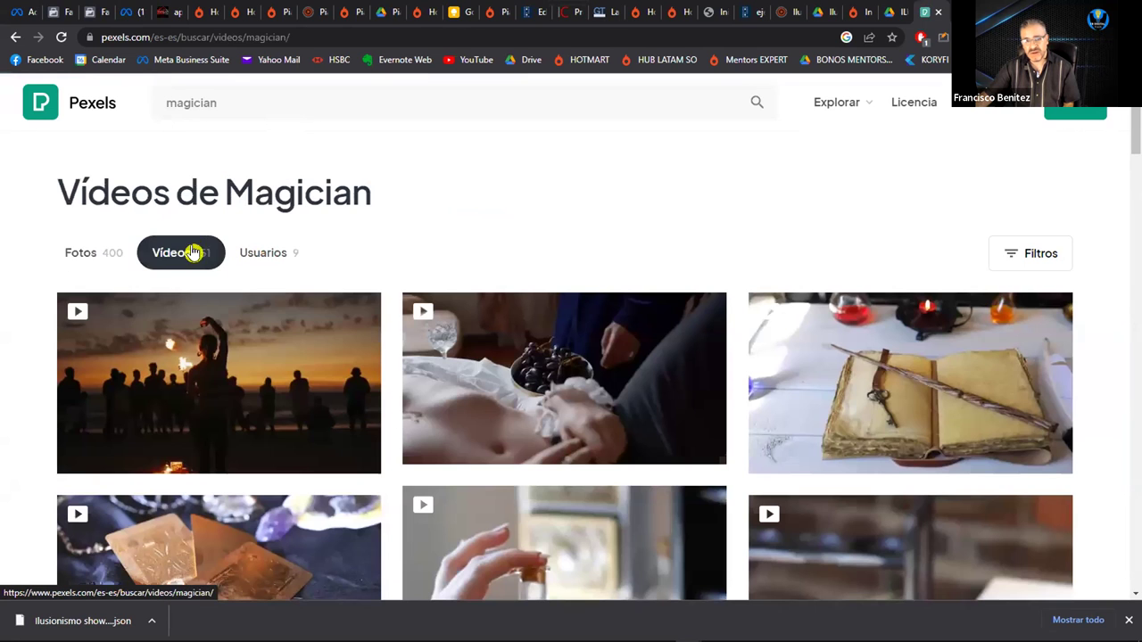
pyautogui.scroll(-4, 479, 384)
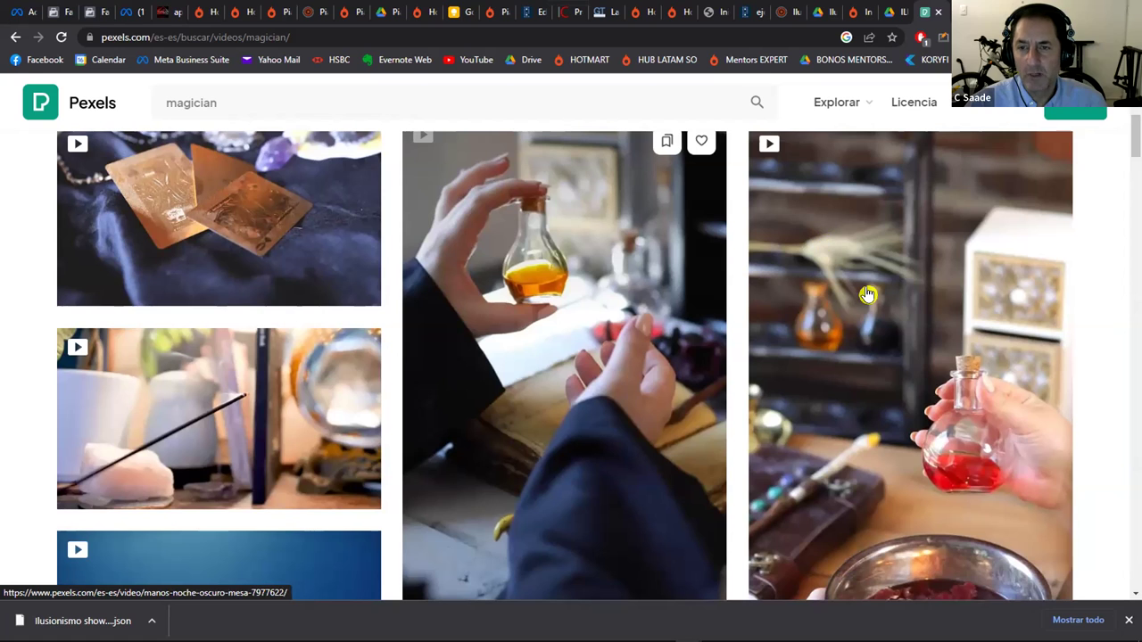
pyautogui.scroll(-4, 701, 473)
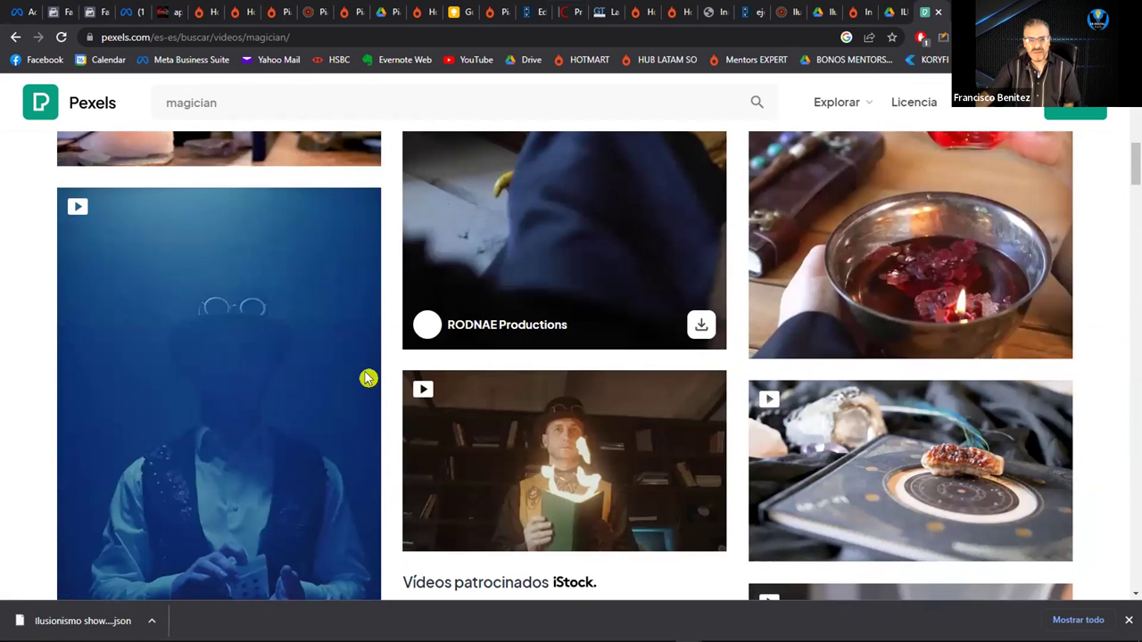
pyautogui.scroll(-1, 390, 325)
pyautogui.scroll(-3, 389, 325)
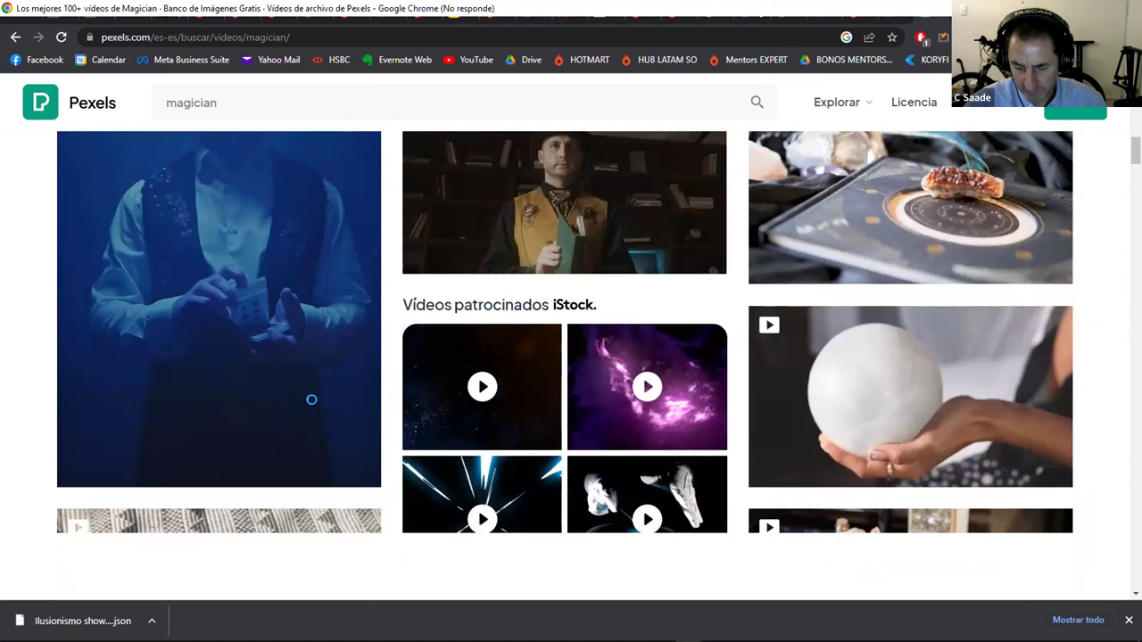
pyautogui.scroll(-4, 388, 336)
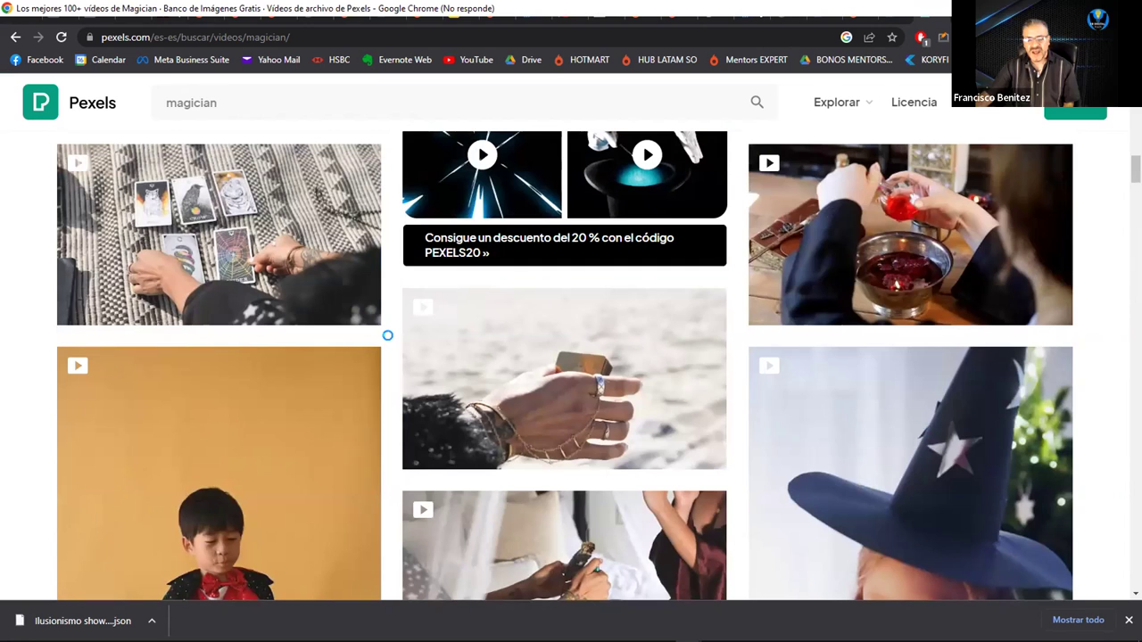
pyautogui.scroll(-1, 387, 335)
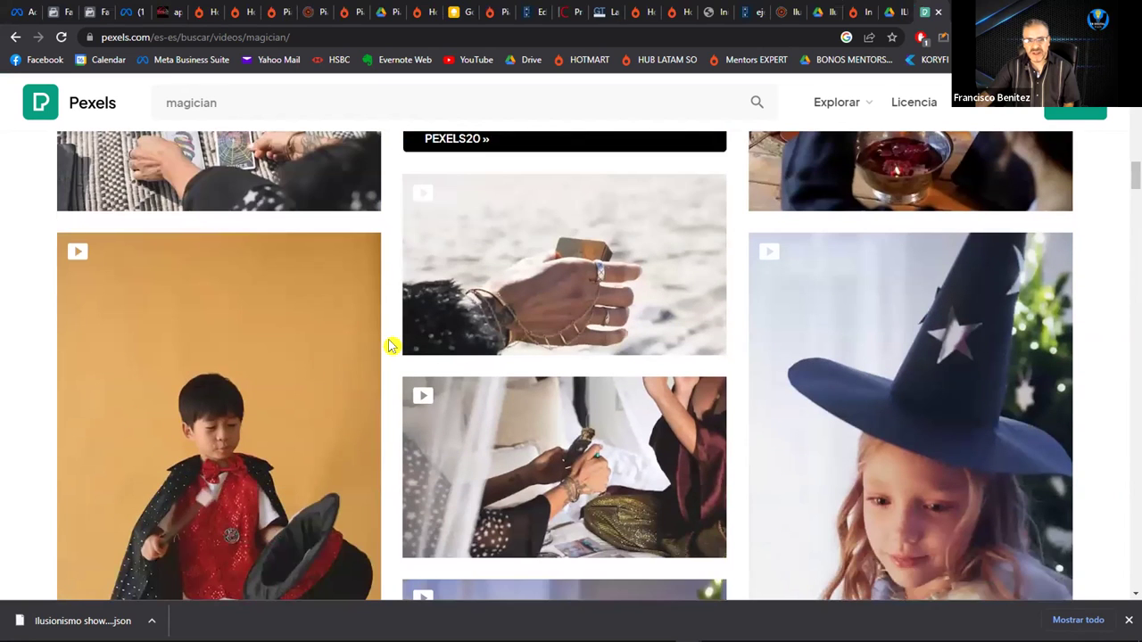
pyautogui.scroll(-2, 390, 346)
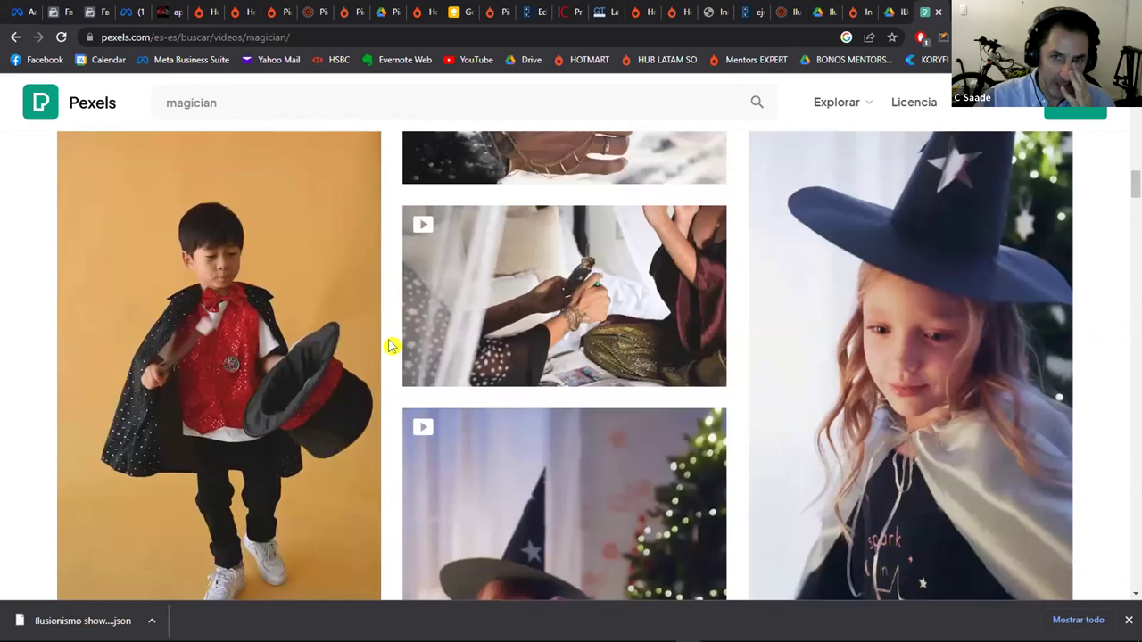
pyautogui.scroll(-2, 390, 346)
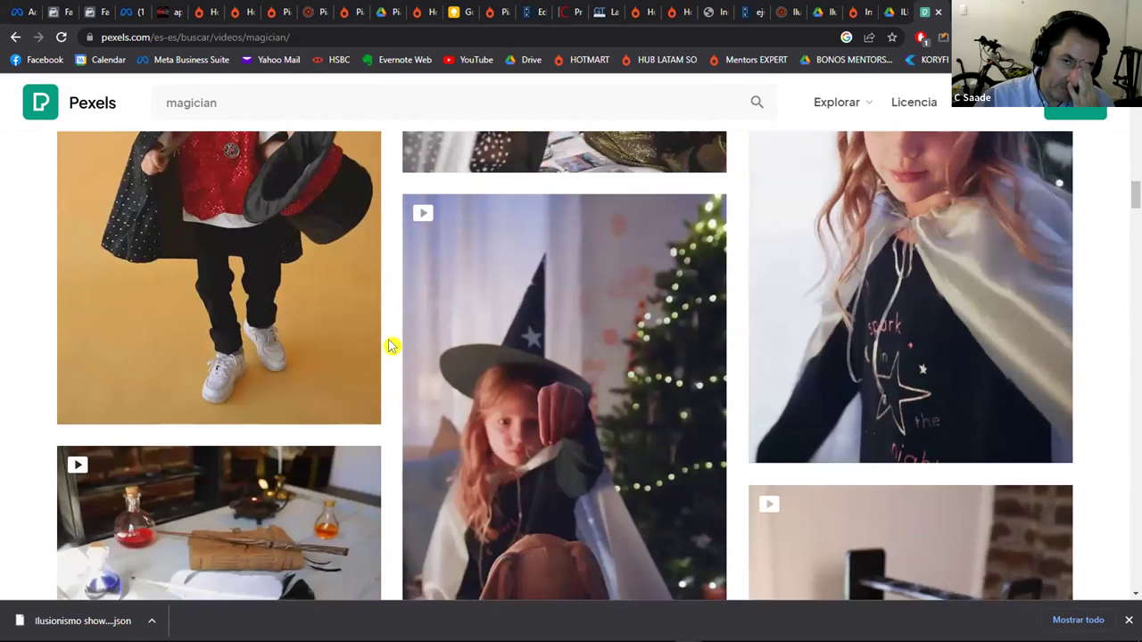
pyautogui.scroll(2, 390, 347)
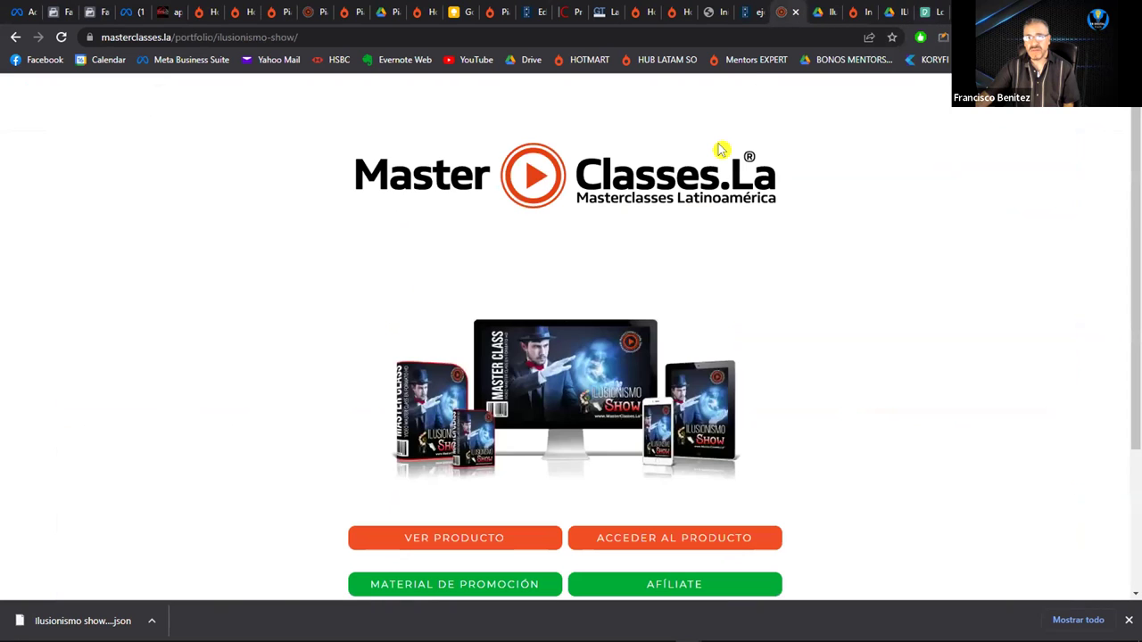
# Return to the 'ejemplo json charlie' Divi tab and scroll to the 50% OFF countdown.
pyautogui.click(752, 11)
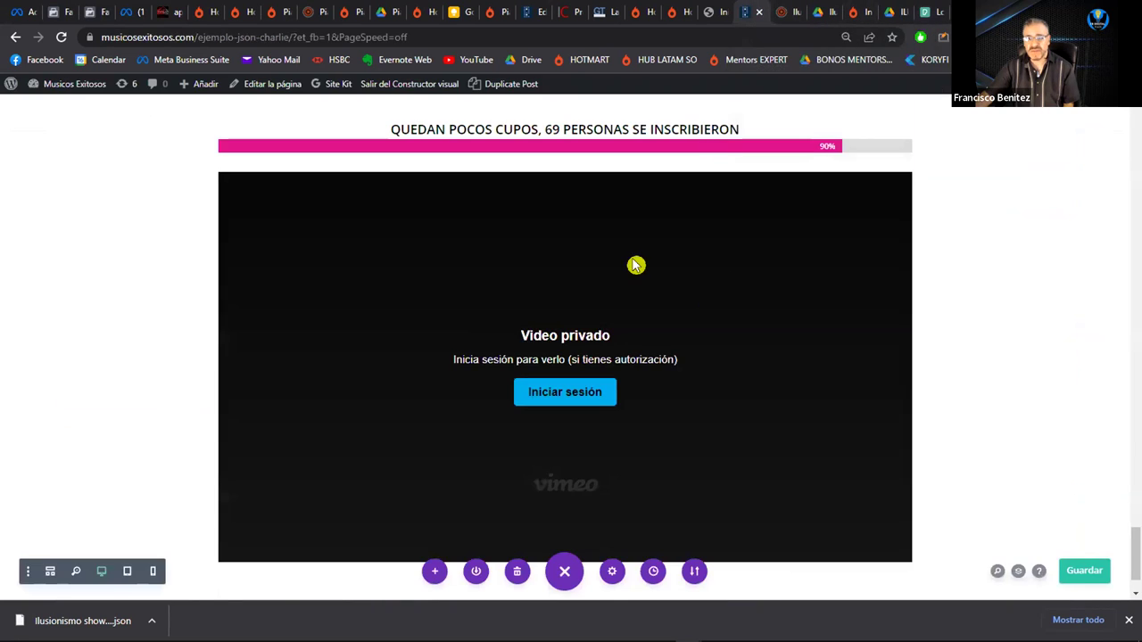
pyautogui.scroll(15, 1008, 344)
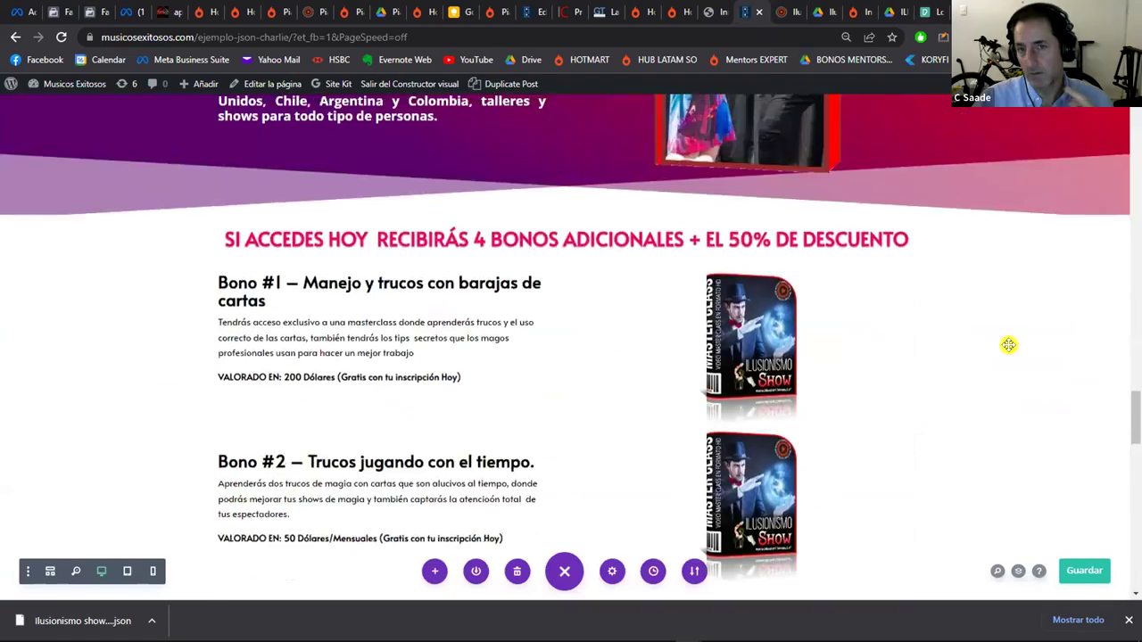
pyautogui.scroll(5, 1008, 344)
pyautogui.scroll(20, 1008, 345)
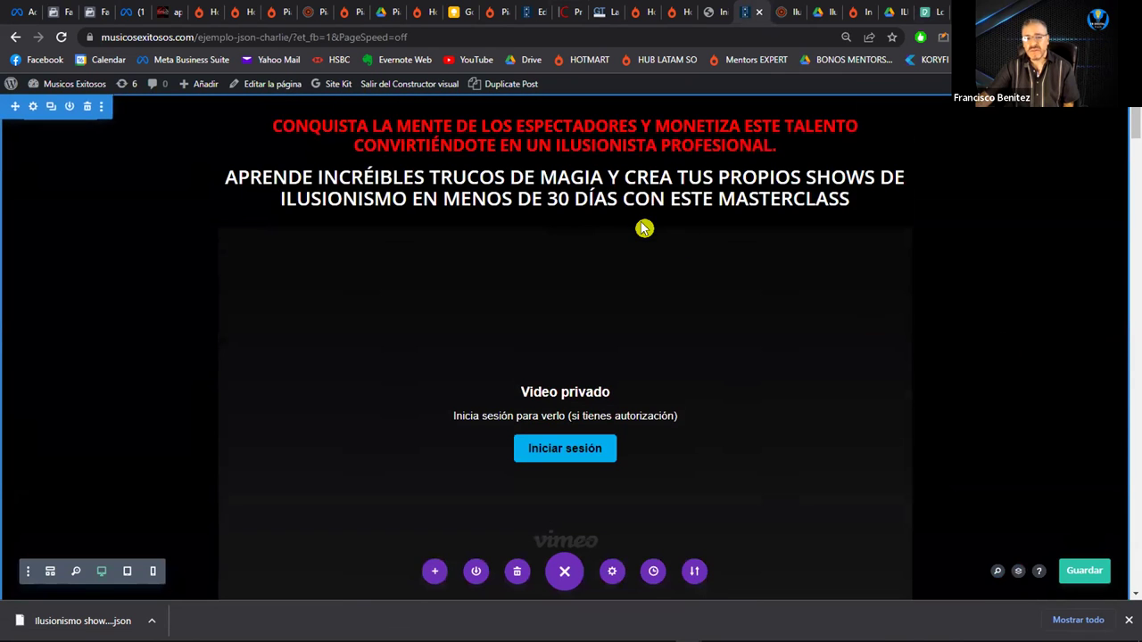
pyautogui.scroll(-15, 738, 438)
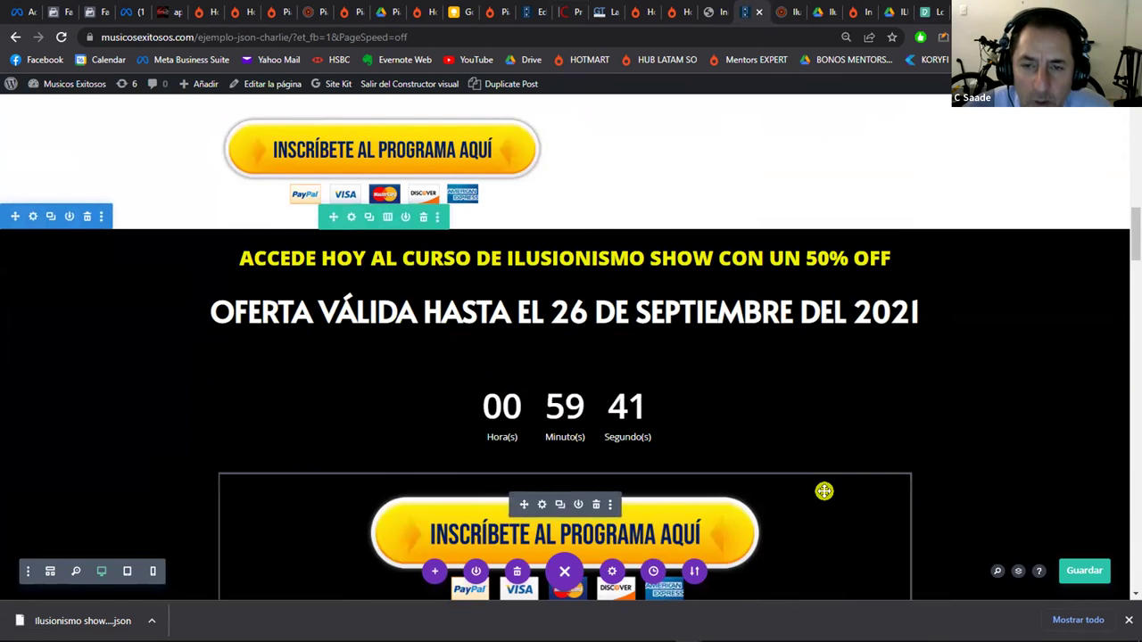
pyautogui.scroll(-2, 823, 491)
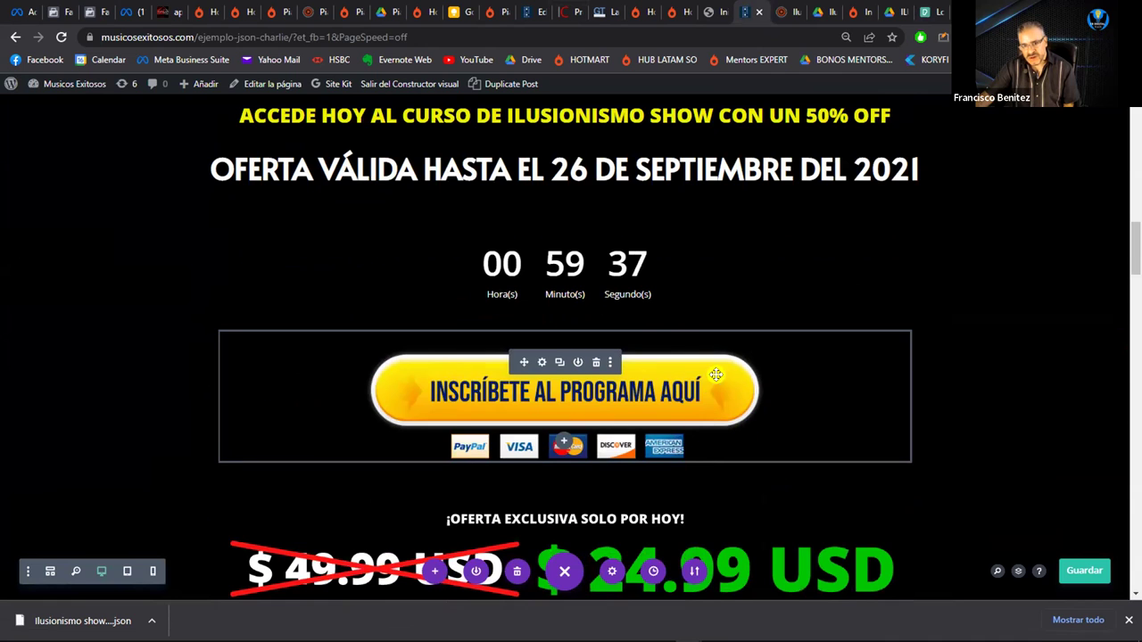
# Open the enrol button image's Enlace settings and focus its empty image link URL field.
pyautogui.click(541, 362)
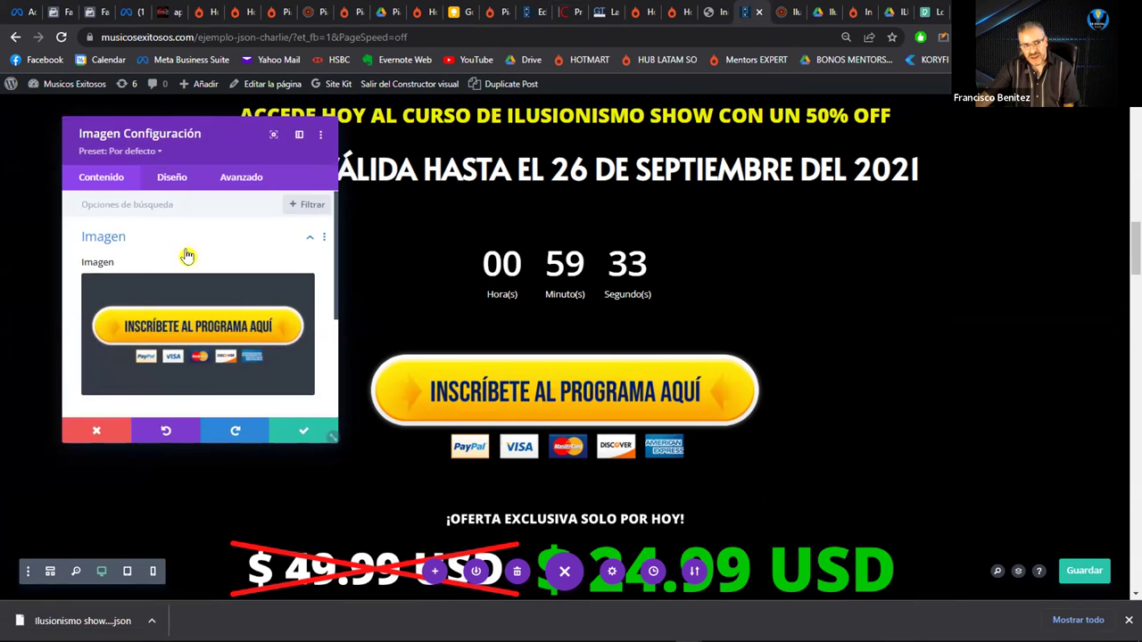
pyautogui.scroll(-2, 131, 286)
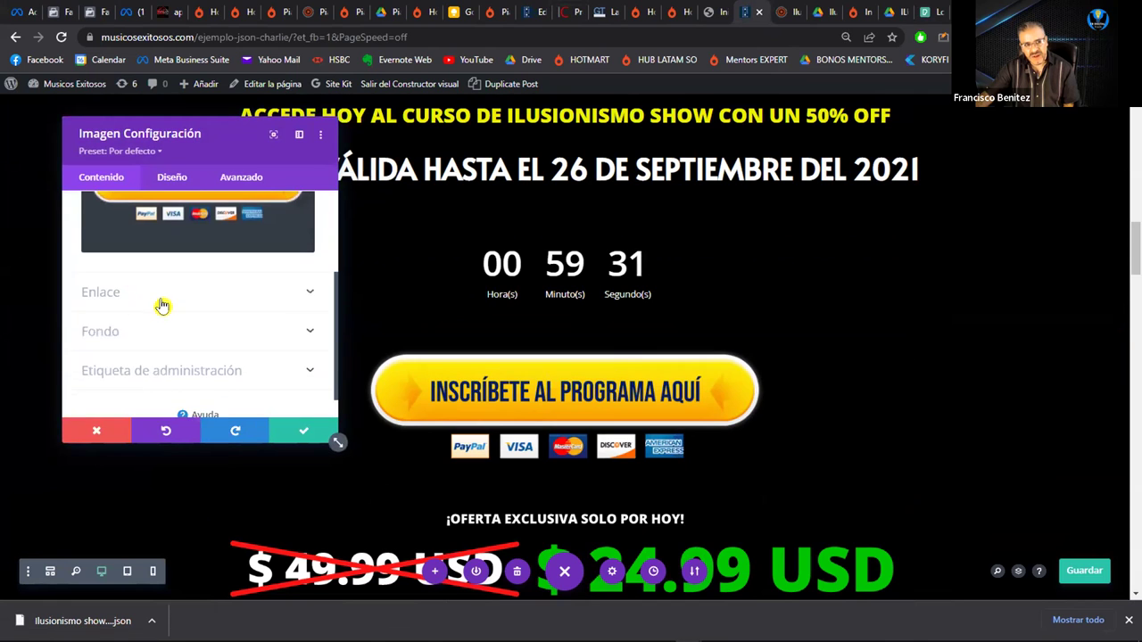
pyautogui.click(162, 306)
pyautogui.click(138, 297)
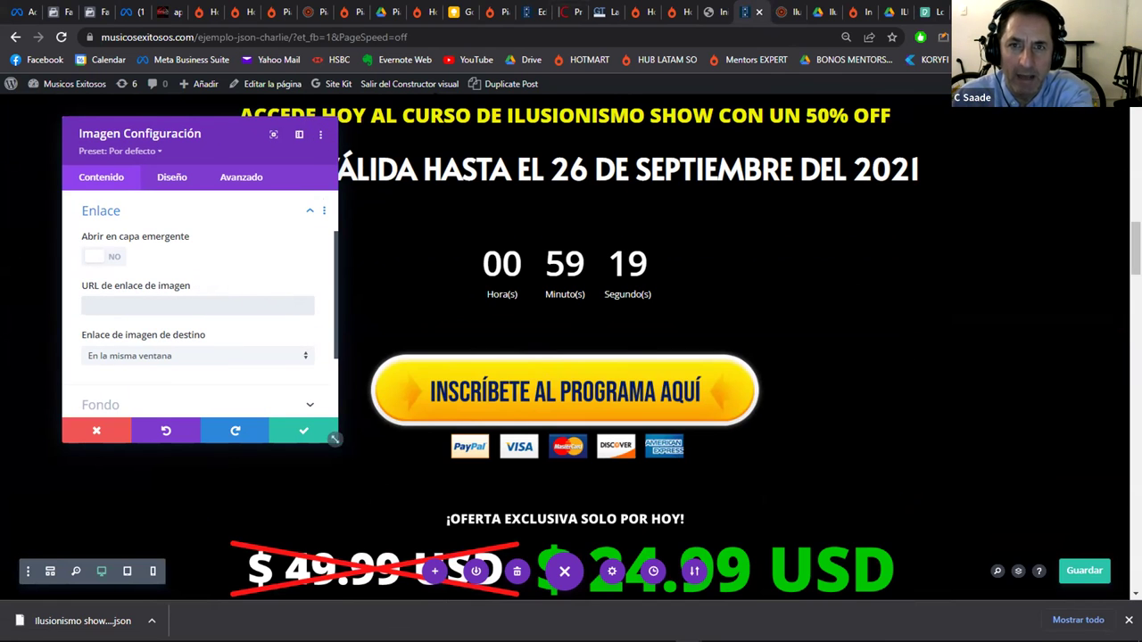
pyautogui.click(662, 11)
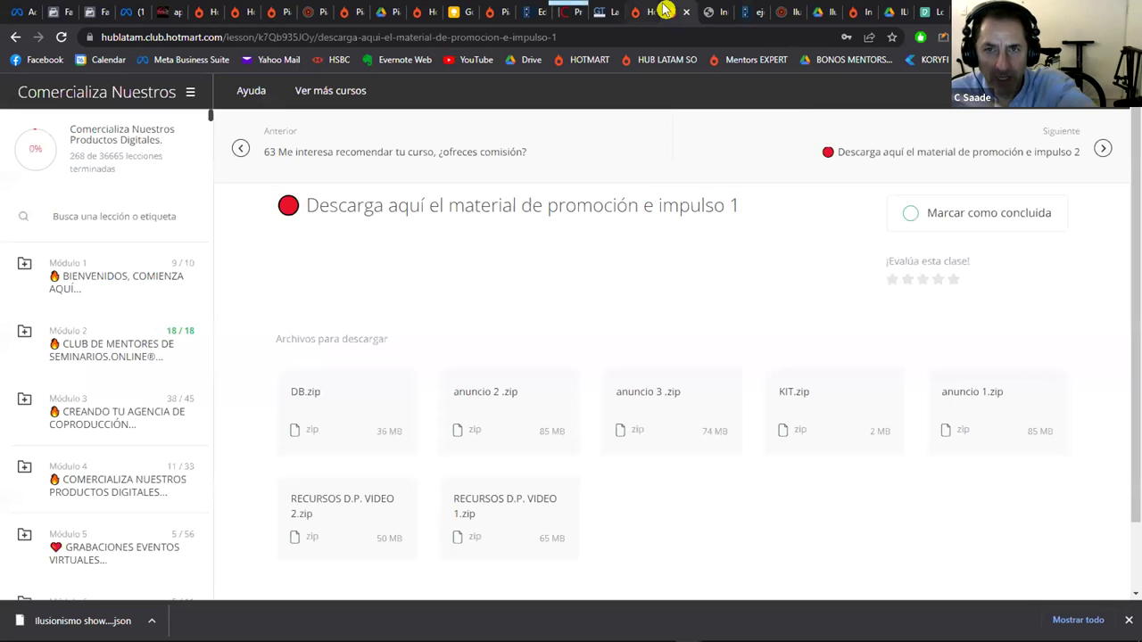
# Look through the Mentoring Expert and hub Hotmart Club lesson tabs, then return to the Divi editor.
pyautogui.click(639, 11)
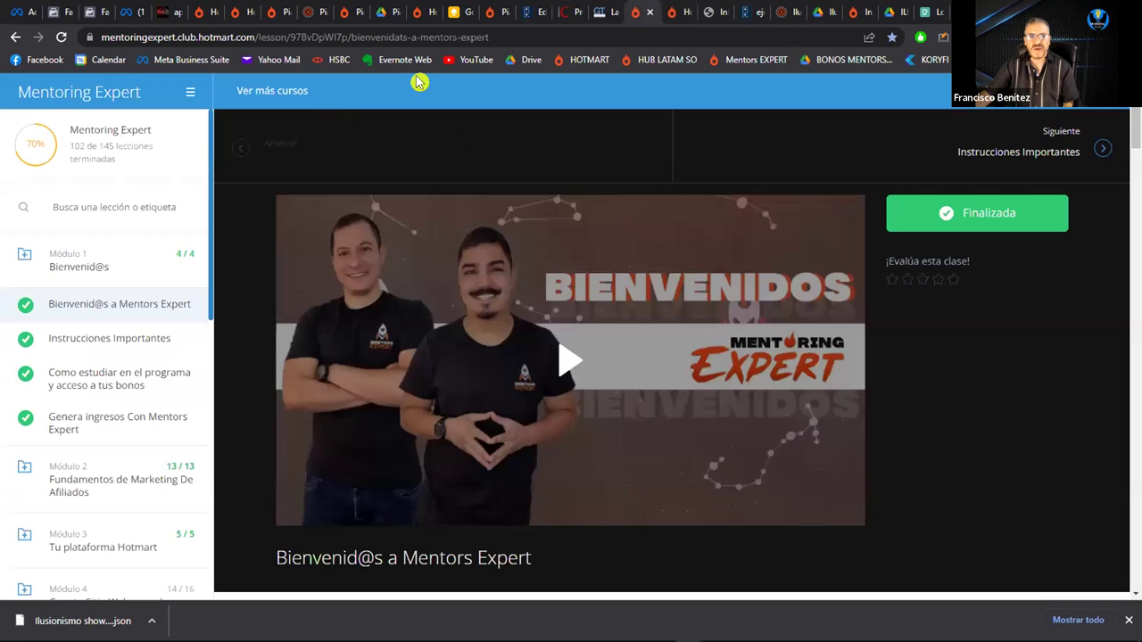
pyautogui.hotkey('ctrl', 'shift', 'Tab')
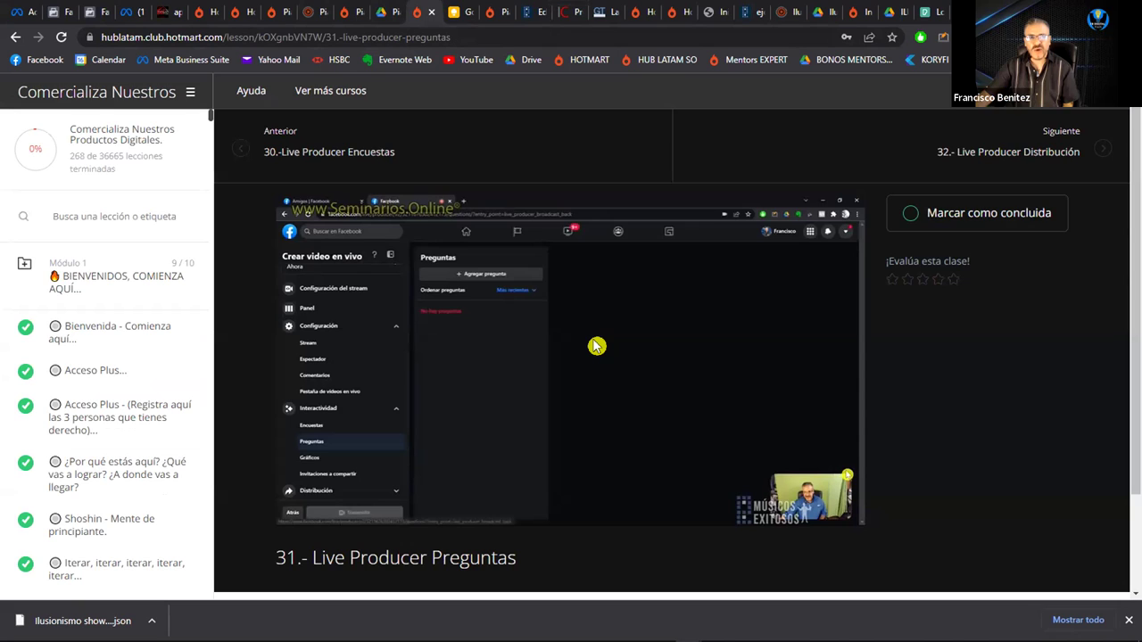
pyautogui.click(743, 11)
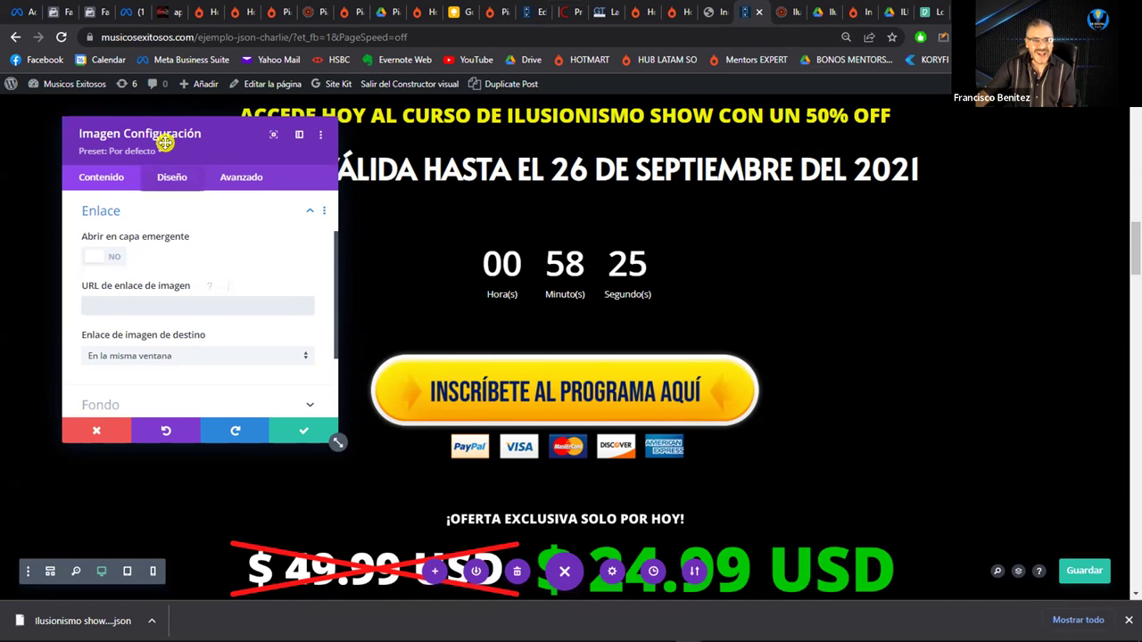
# Move the Imagen Configuración panel slightly right and down, and scroll through its settings.
pyautogui.moveTo(166, 142); pyautogui.dragTo(254, 155)
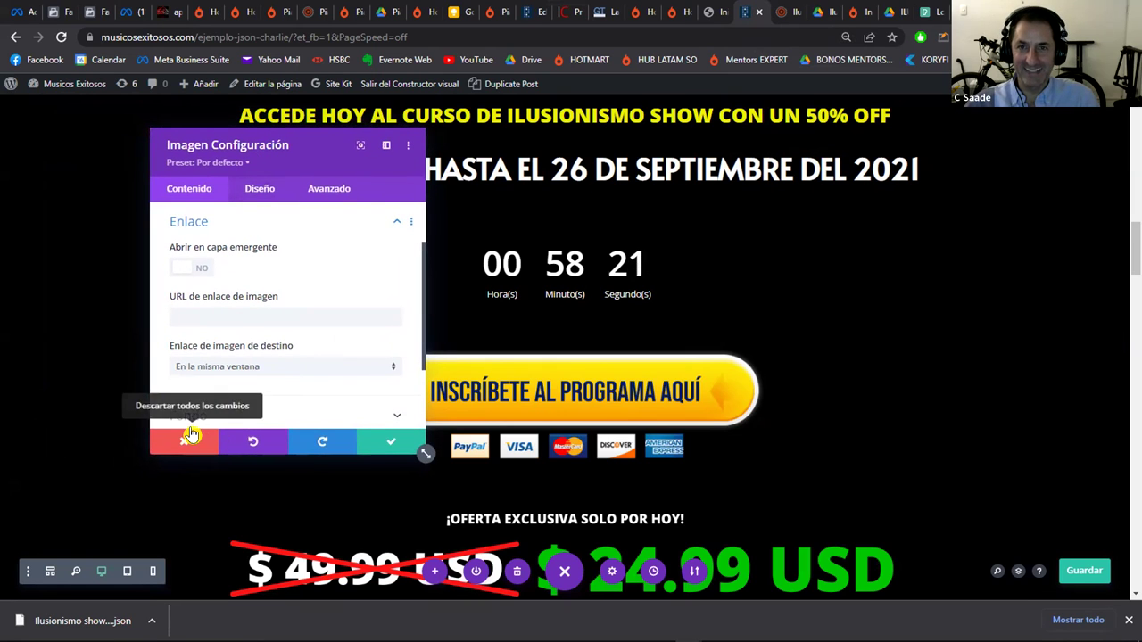
pyautogui.scroll(1, 330, 289)
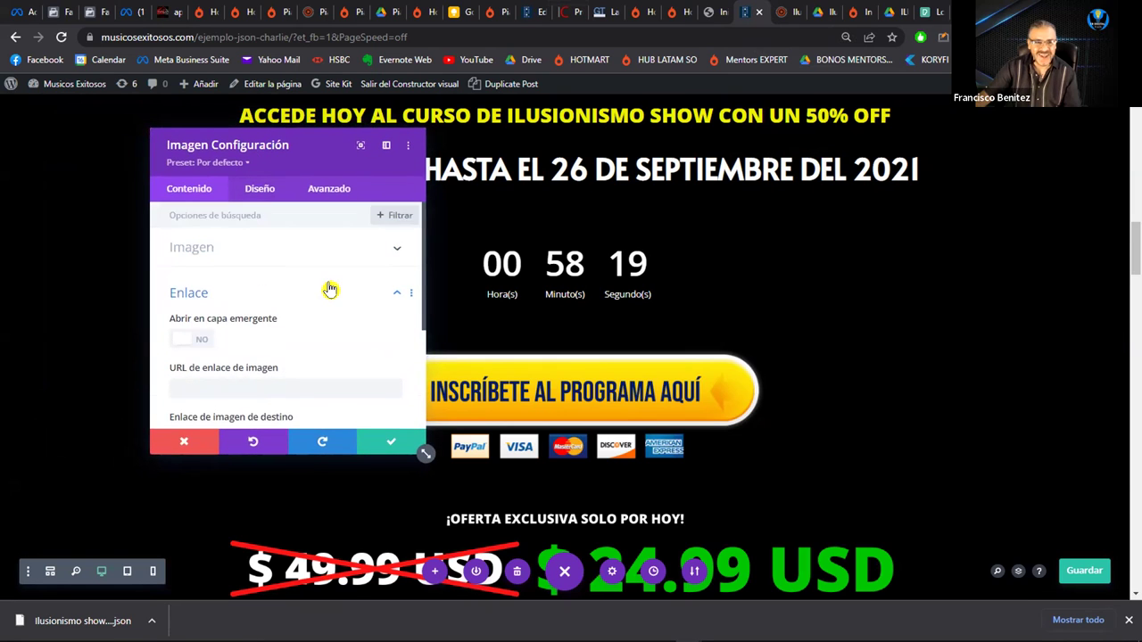
pyautogui.scroll(-2, 330, 289)
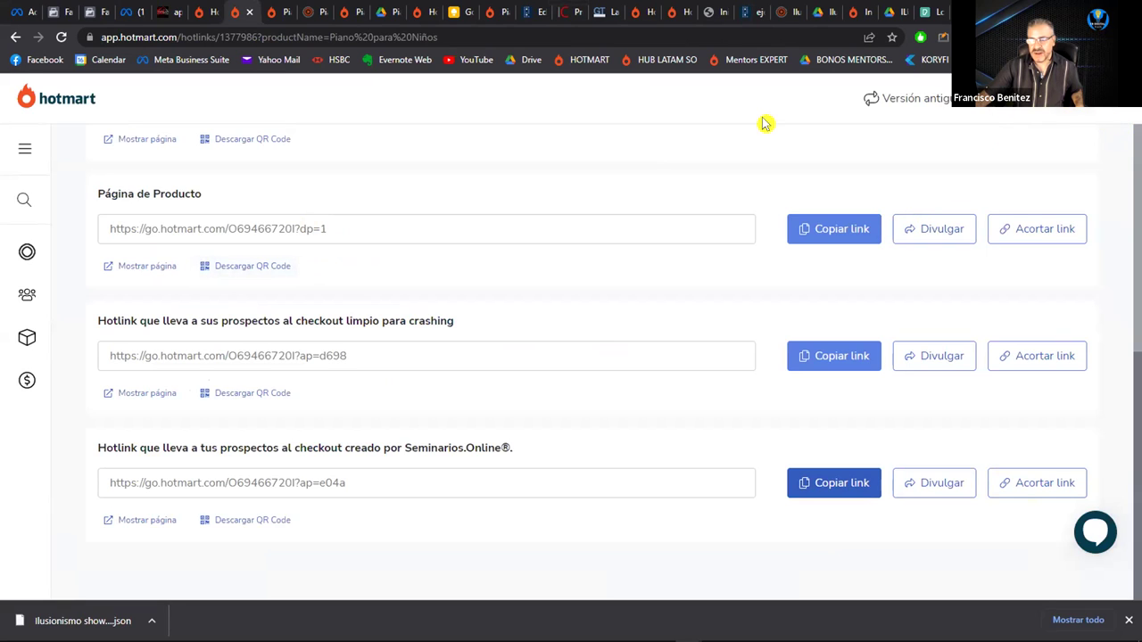
# Go from the Hotmart hotlinks page to the main Hotmart dashboard through the apps menu.
pyautogui.click(1064, 108)
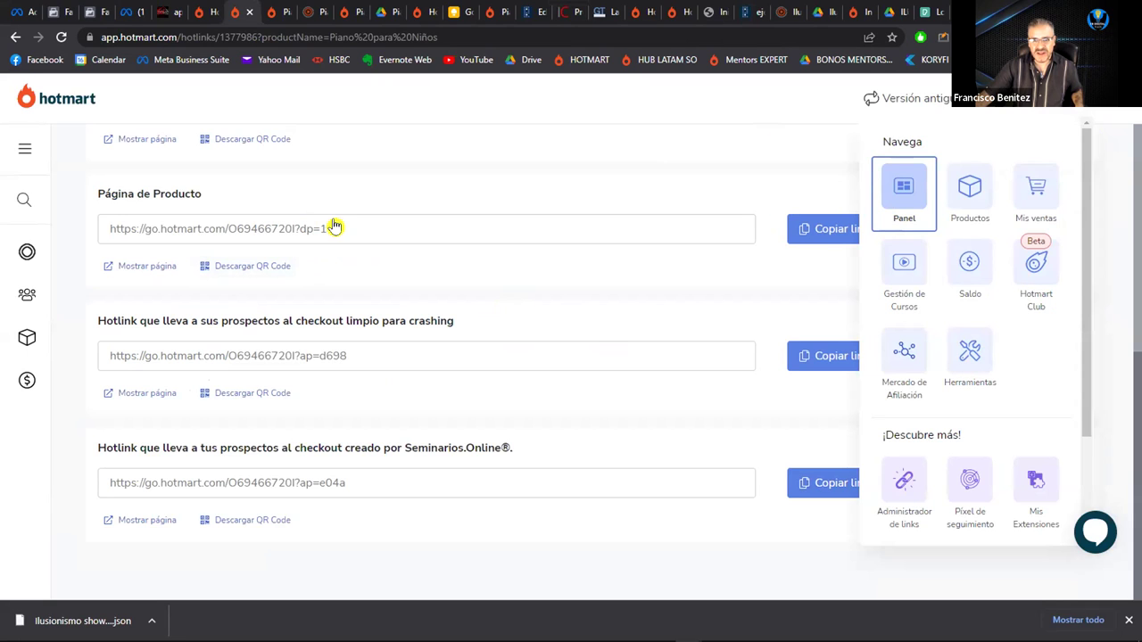
pyautogui.click(899, 195)
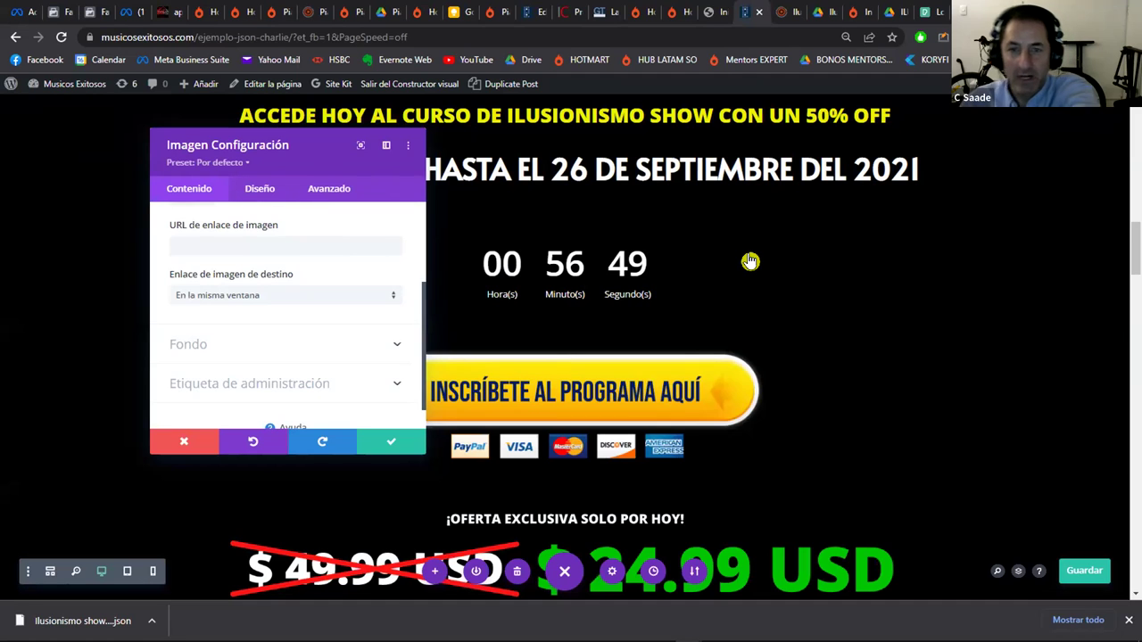
# Close the enrol button image settings and scroll down the landing page past the $24.99 offer.
pyautogui.click(383, 439)
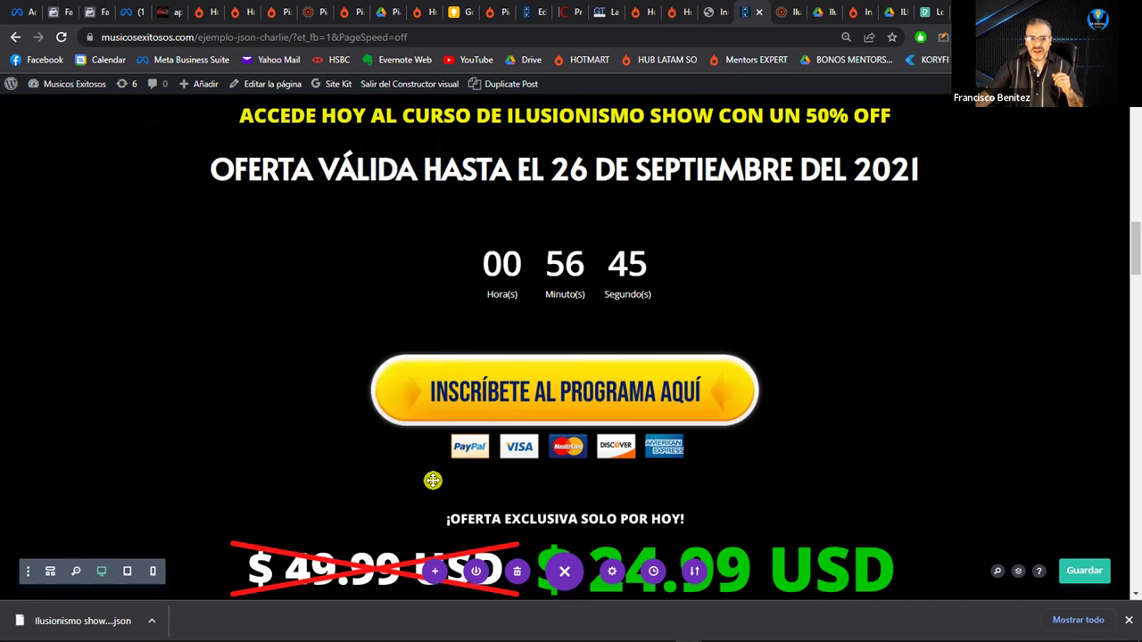
pyautogui.scroll(-2, 433, 473)
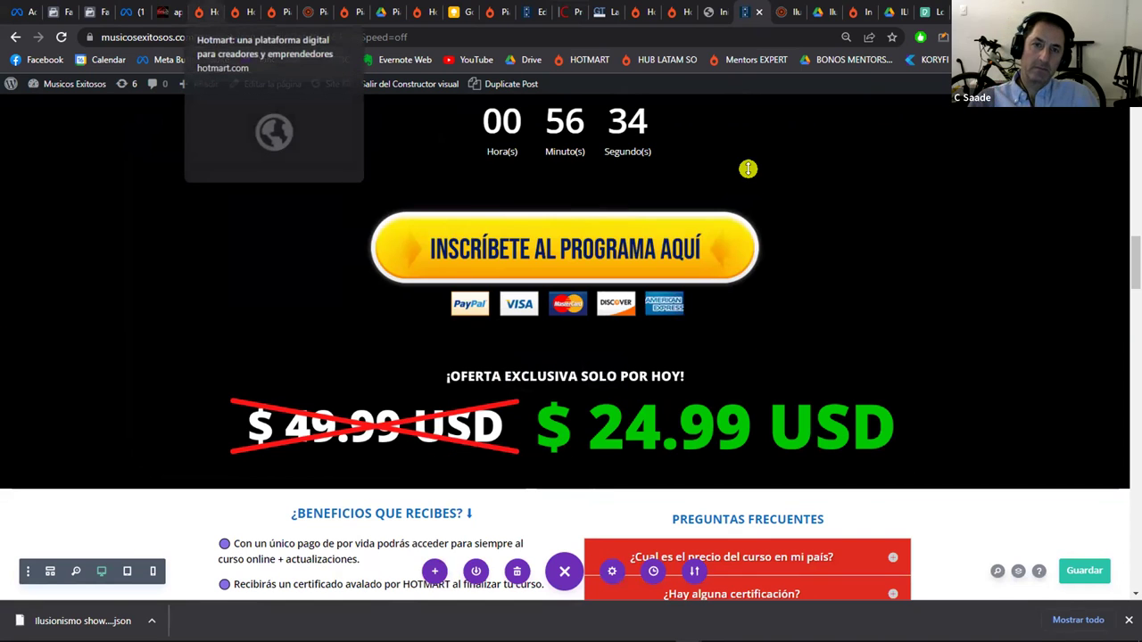
pyautogui.click(201, 11)
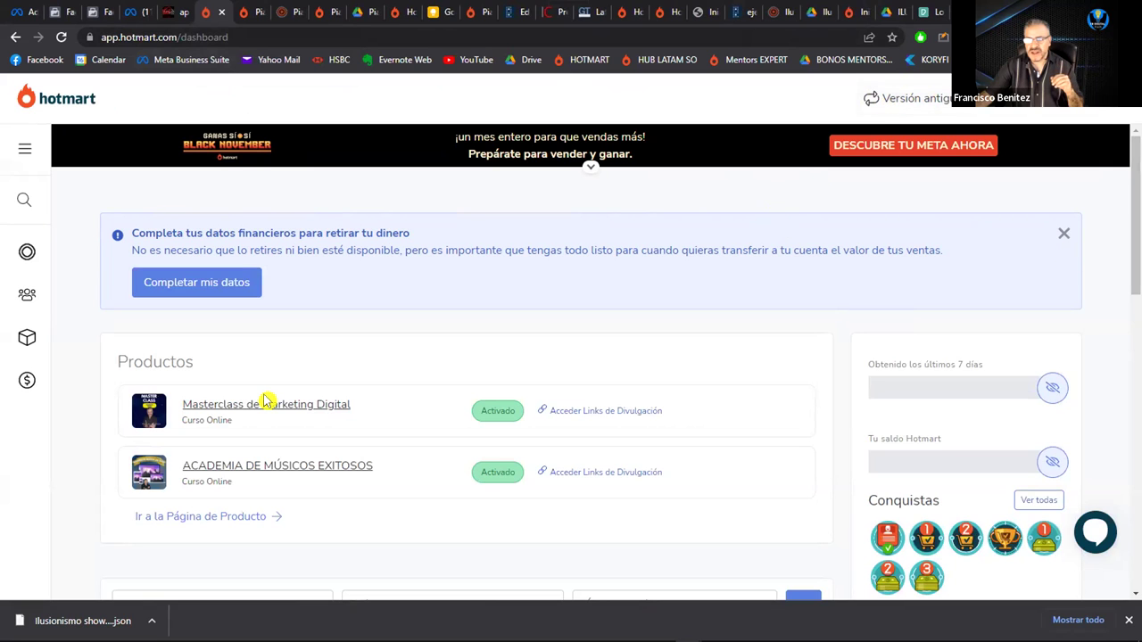
# Go to Hotmart's Mercado de Afiliación and browse the marketplace page.
pyautogui.click(1074, 121)
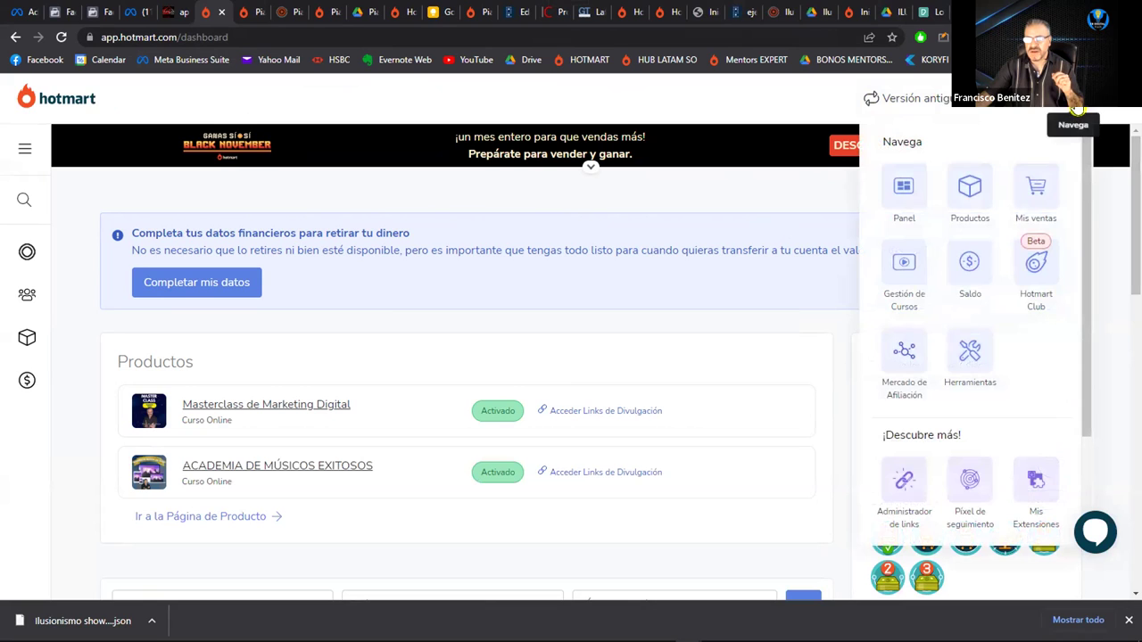
pyautogui.click(895, 357)
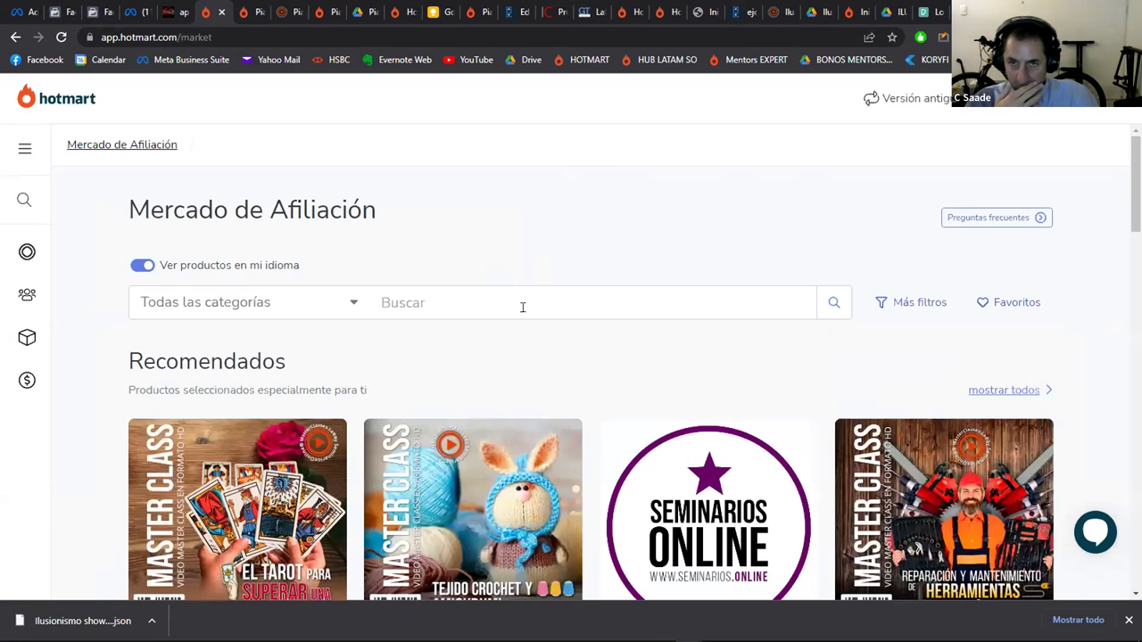
pyautogui.click(498, 307)
pyautogui.scroll(-5, 498, 307)
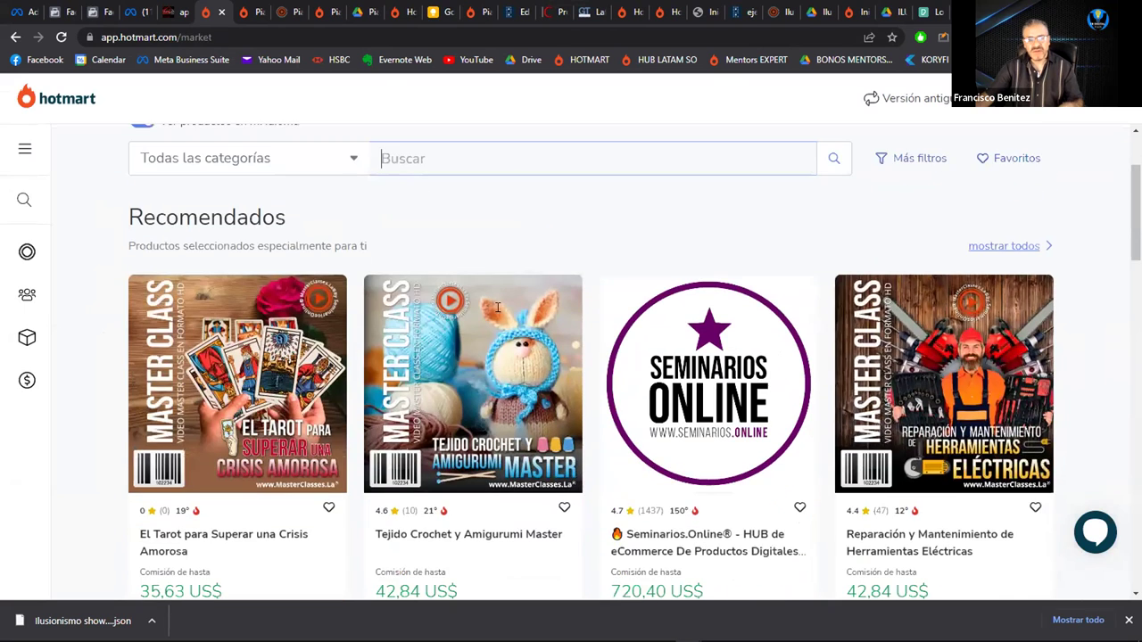
pyautogui.scroll(-2, 495, 317)
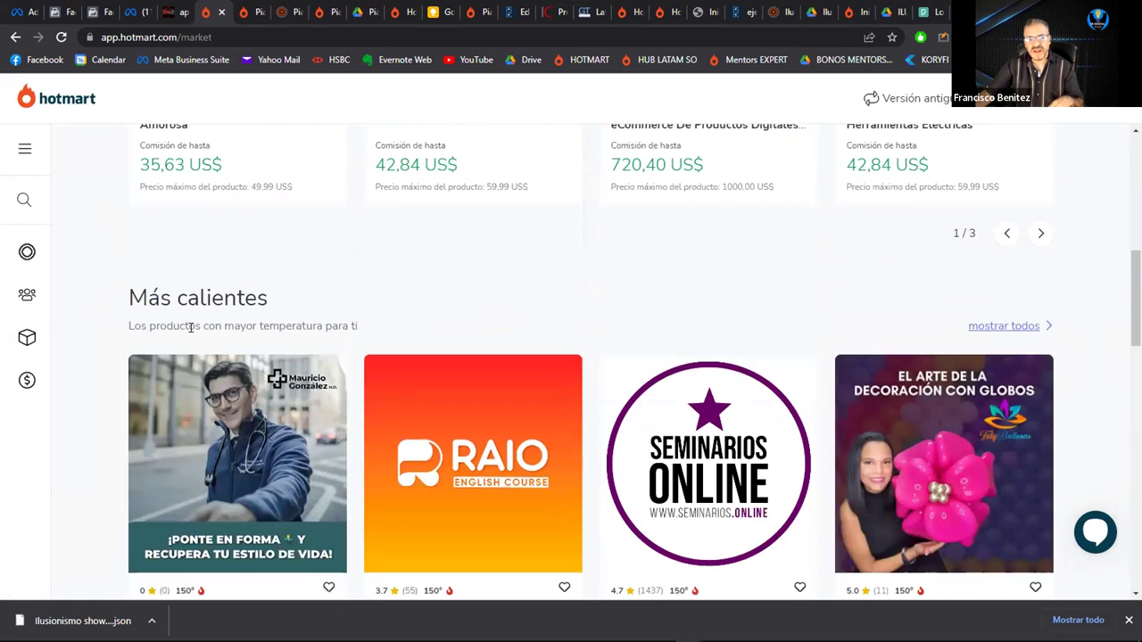
pyautogui.scroll(-2, 286, 259)
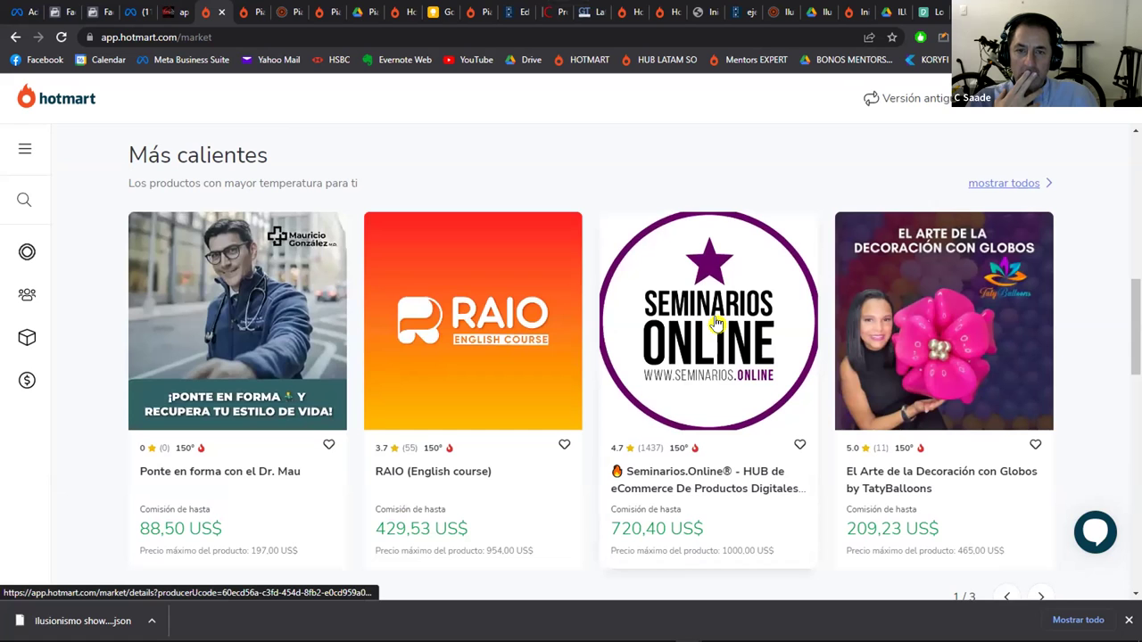
pyautogui.scroll(8, 714, 324)
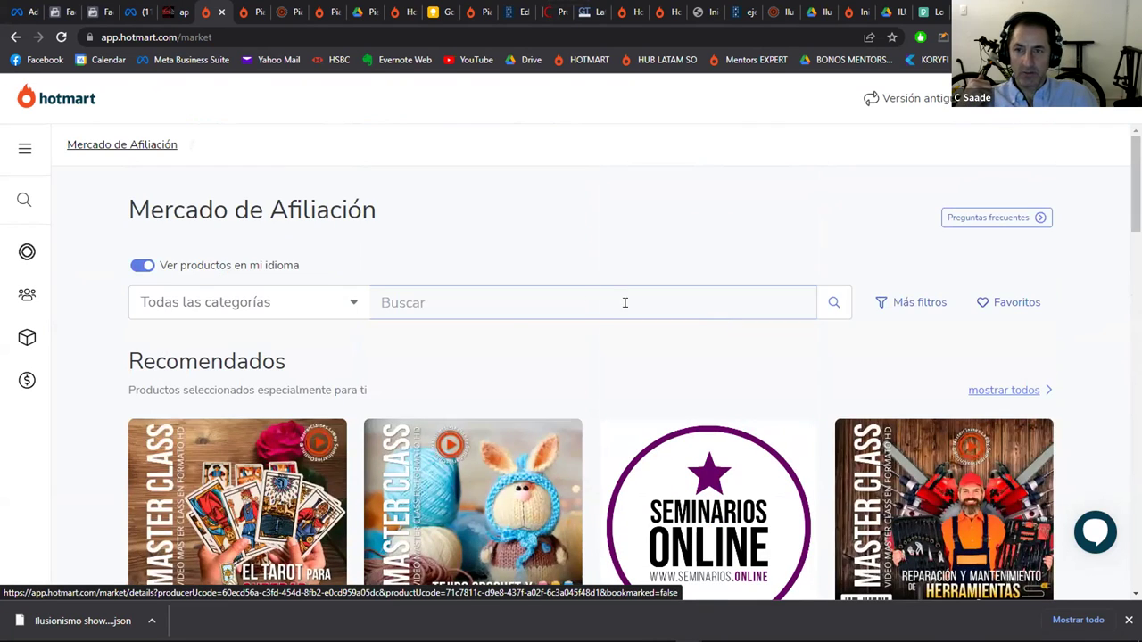
# Search the marketplace for 'ilusionismo show' and open the Ilusionismo Show product page.
pyautogui.click(515, 305)
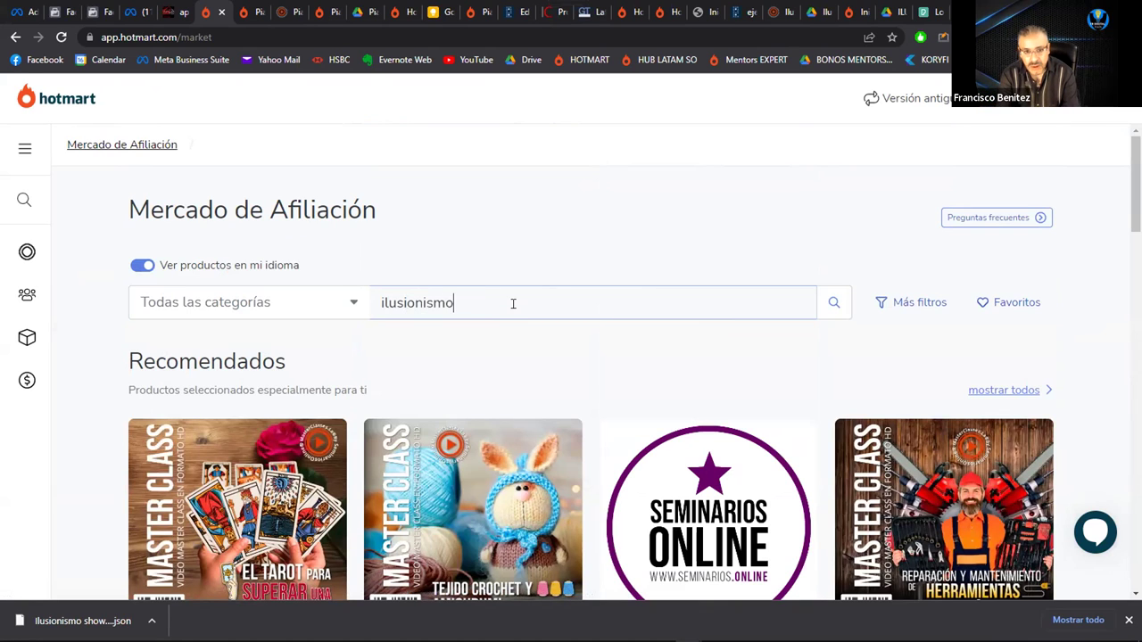
pyautogui.write('ilusionismo show')
pyautogui.press('Return')
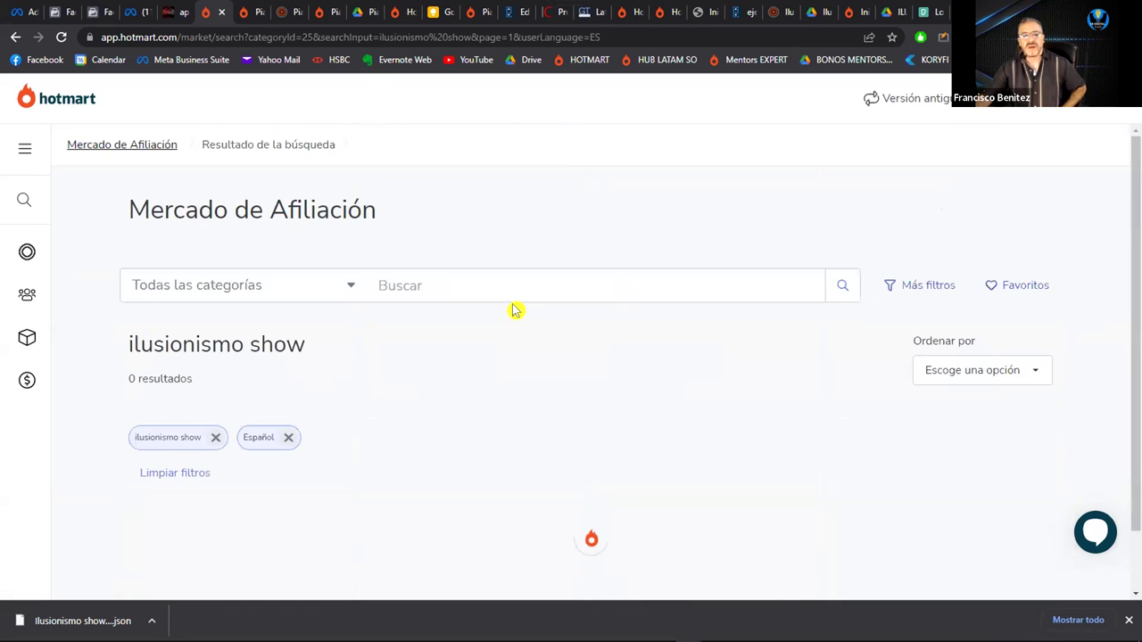
pyautogui.scroll(-3, 522, 308)
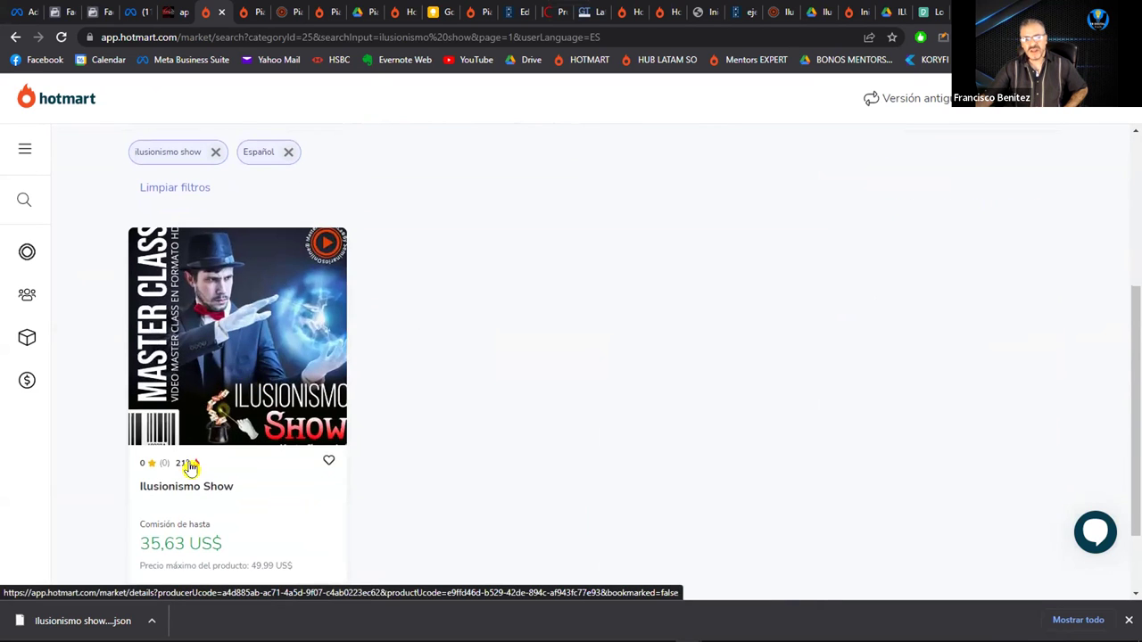
pyautogui.scroll(-2, 227, 339)
pyautogui.click(227, 339)
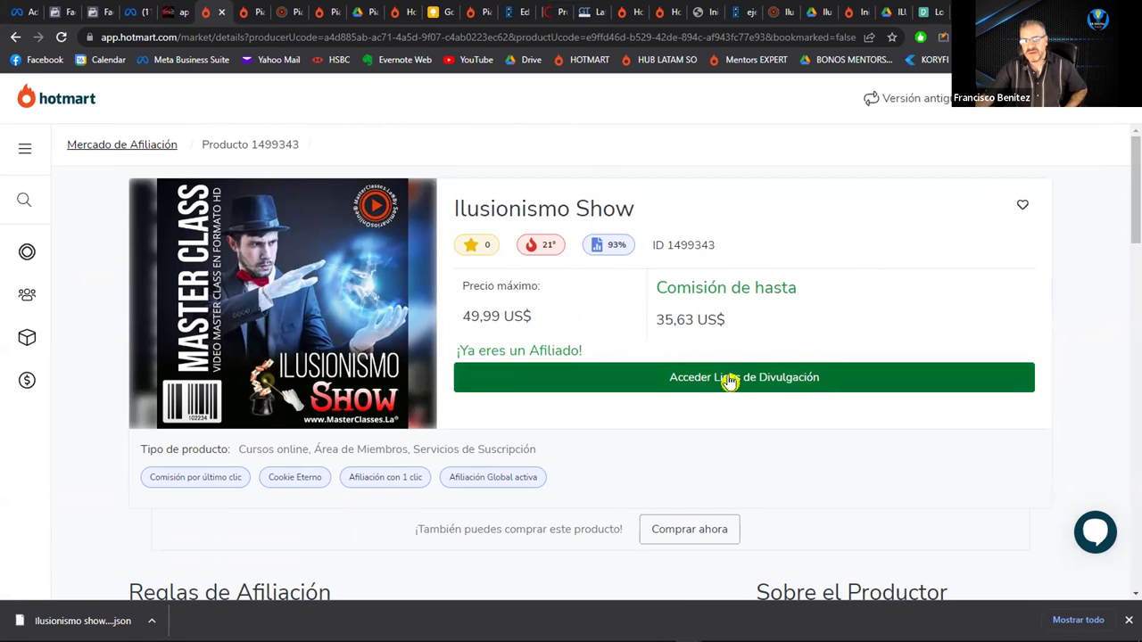
# Open Ilusionismo Show's Links de Divulgación and copy the hotlink to the clean checkout for crashing.
pyautogui.click(721, 383)
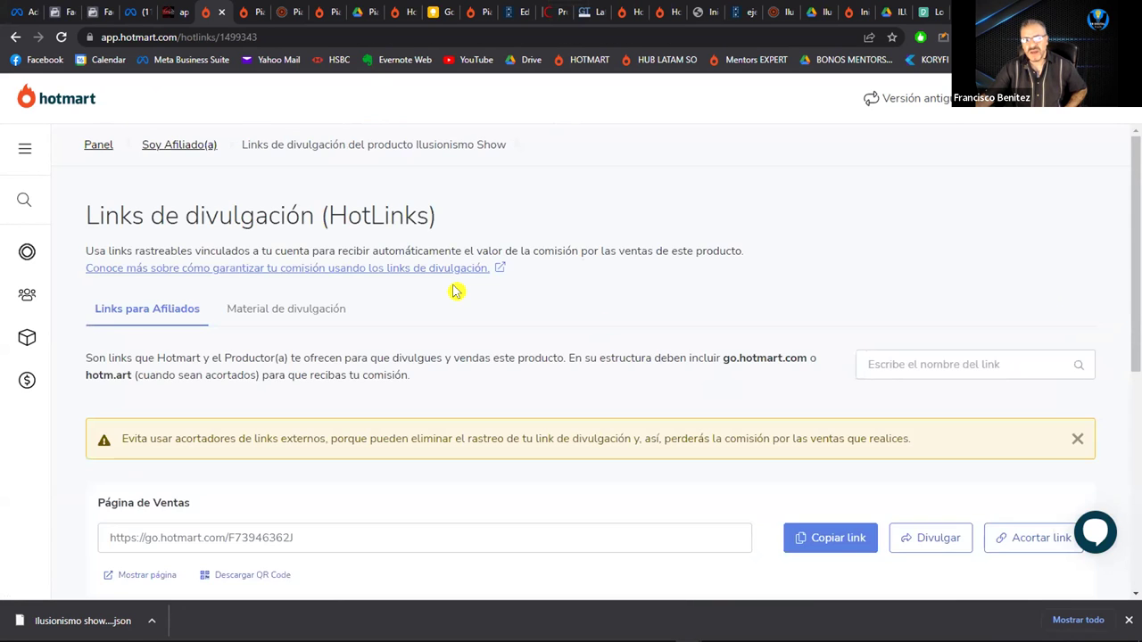
pyautogui.scroll(-3, 455, 293)
pyautogui.scroll(-3, 455, 291)
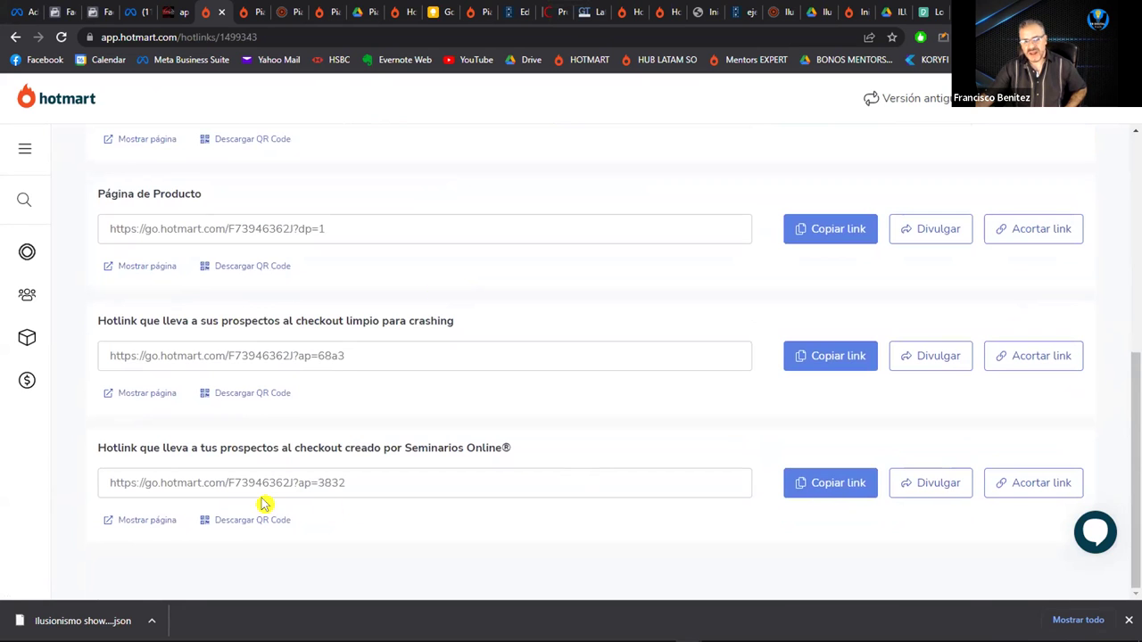
pyautogui.scroll(3, 178, 319)
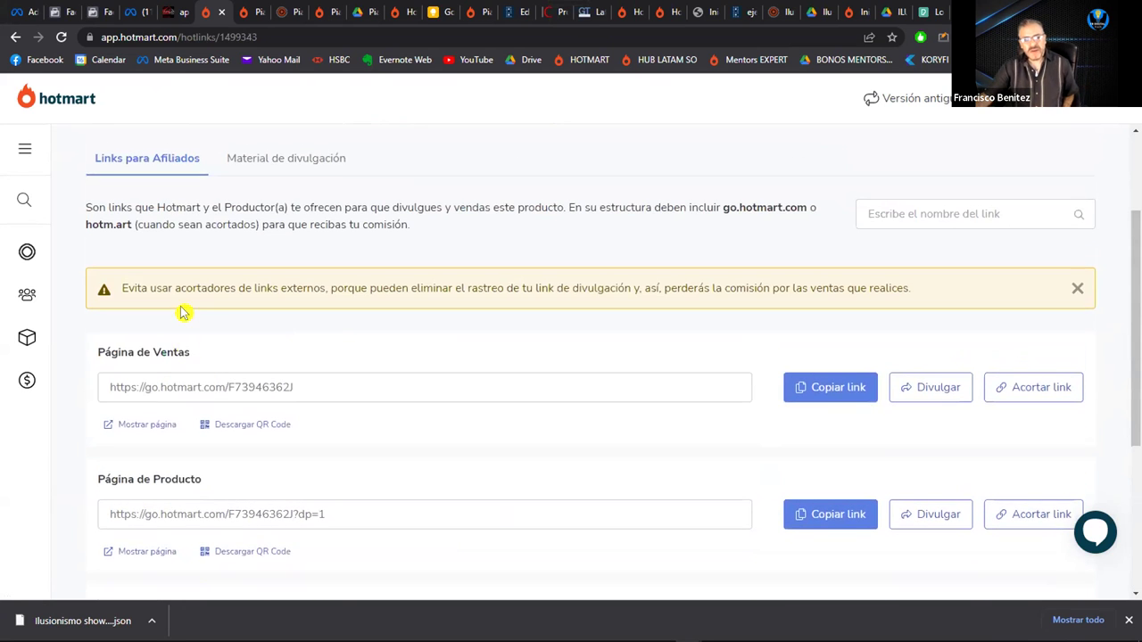
pyautogui.scroll(-2, 185, 369)
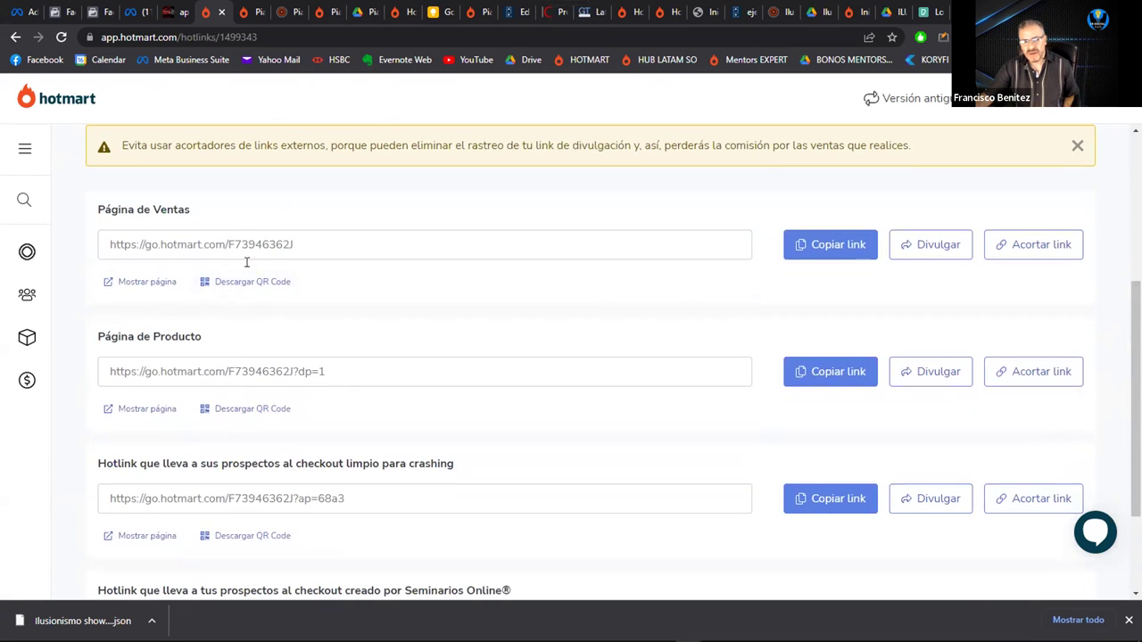
pyautogui.scroll(-1, 273, 272)
pyautogui.scroll(-1, 319, 268)
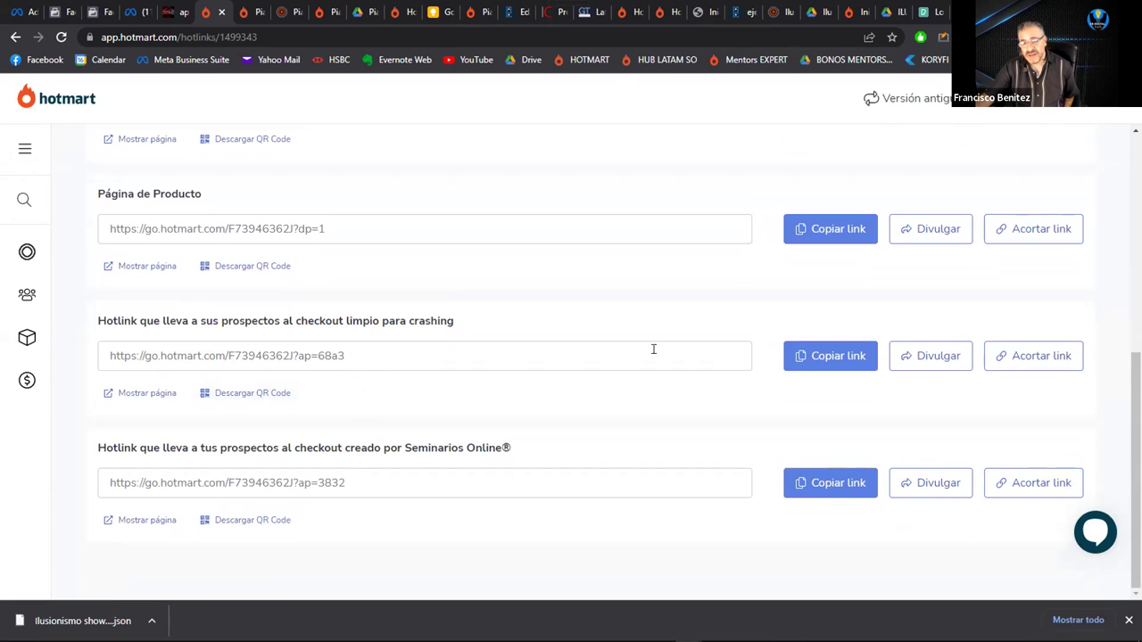
pyautogui.click(808, 364)
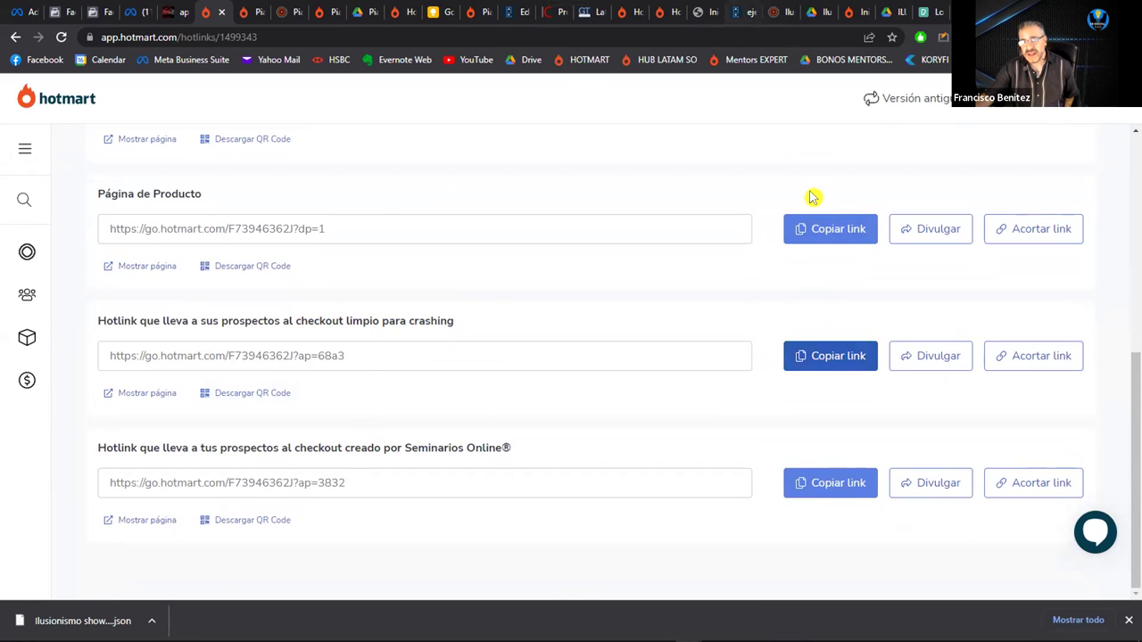
pyautogui.click(738, 12)
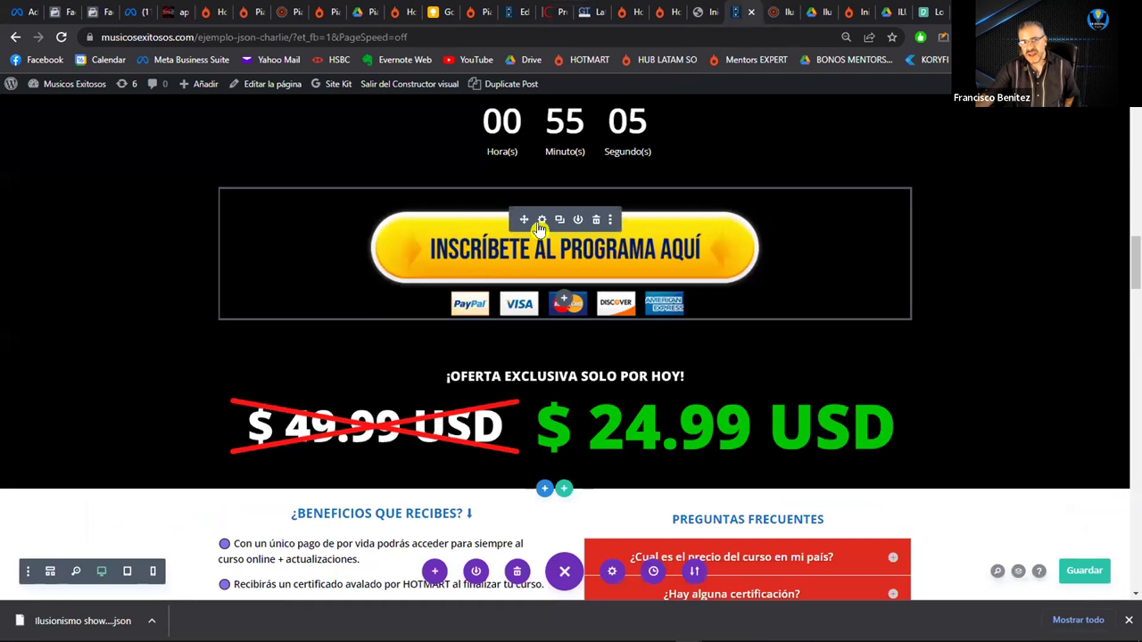
# Paste the copied Hotmart hotlink into the enrol button image's link URL and save the page.
pyautogui.click(539, 222)
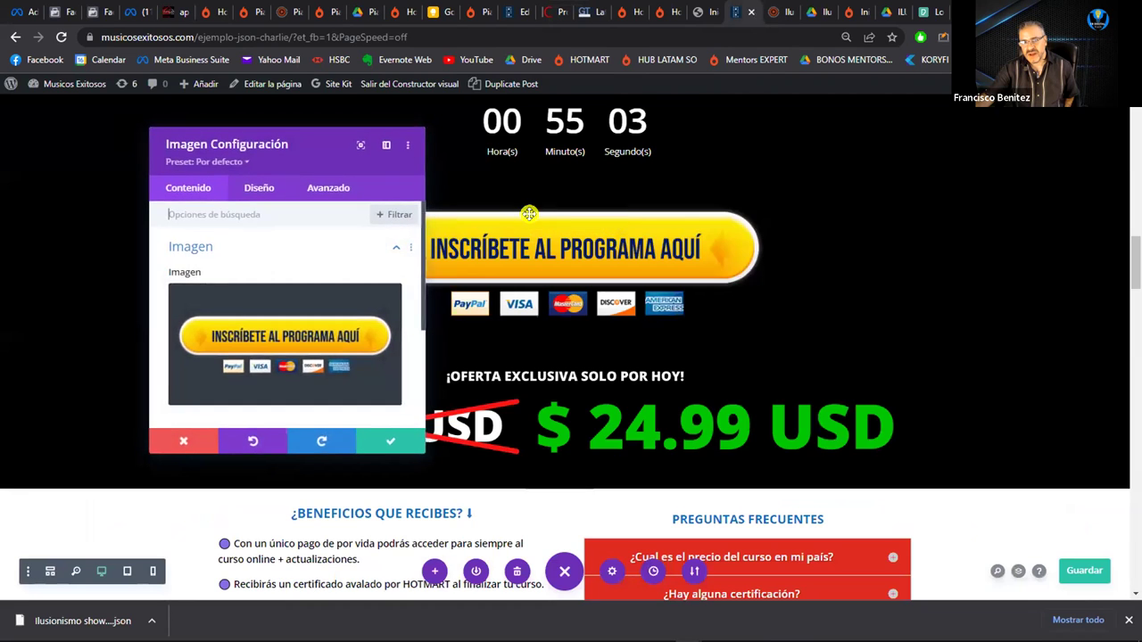
pyautogui.scroll(-4, 239, 286)
pyautogui.click(250, 272)
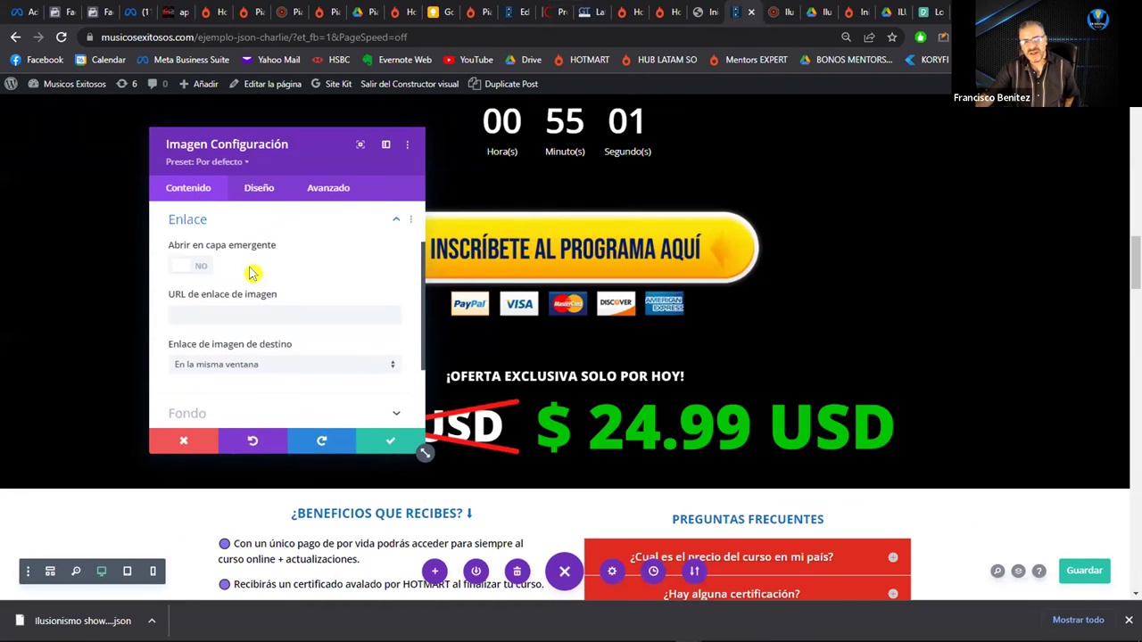
pyautogui.click(262, 316)
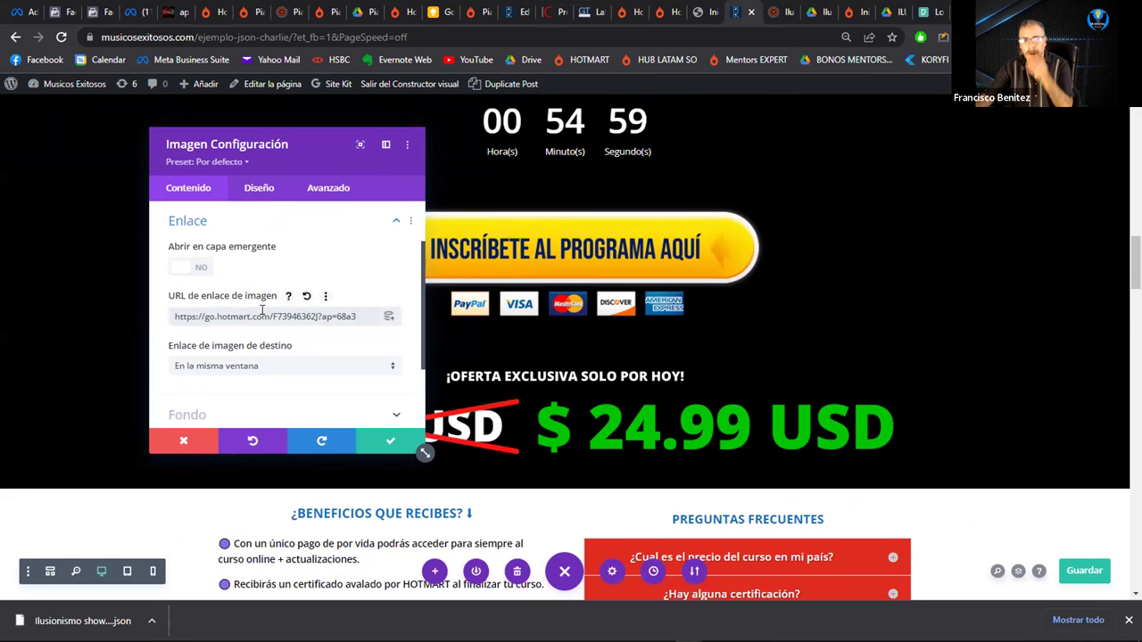
pyautogui.click(379, 444)
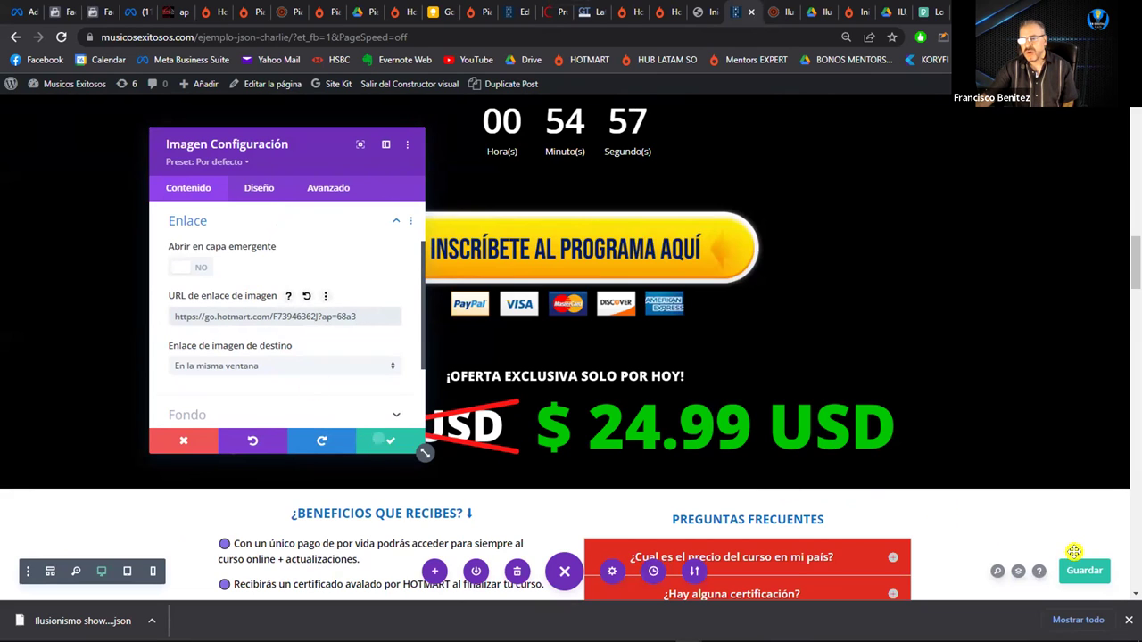
pyautogui.click(1084, 572)
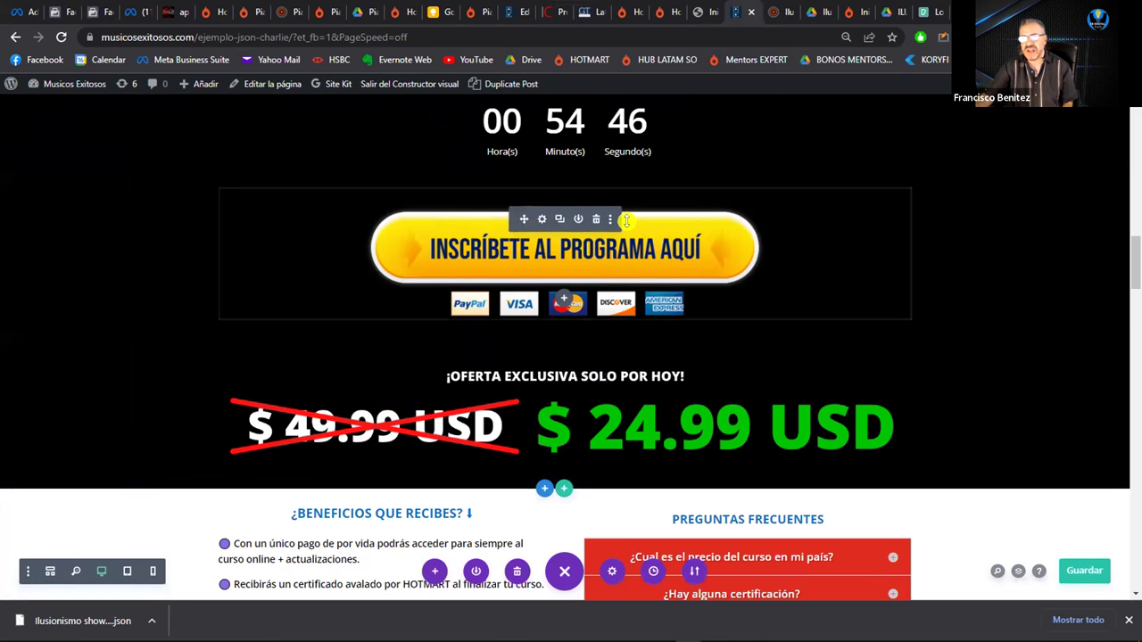
pyautogui.hotkey('ctrl', 't')
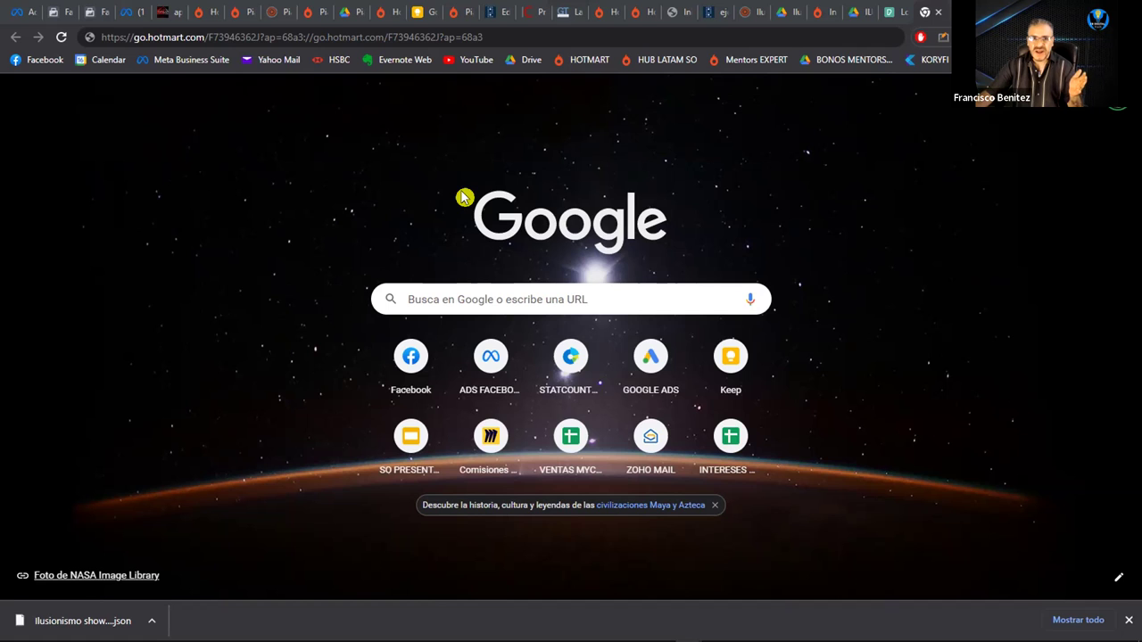
# Load the pasted Hotmart hotlink, reaching the Ilusionismo Show page, then view the pay.hotmart.com checkout.
pyautogui.press('Return')
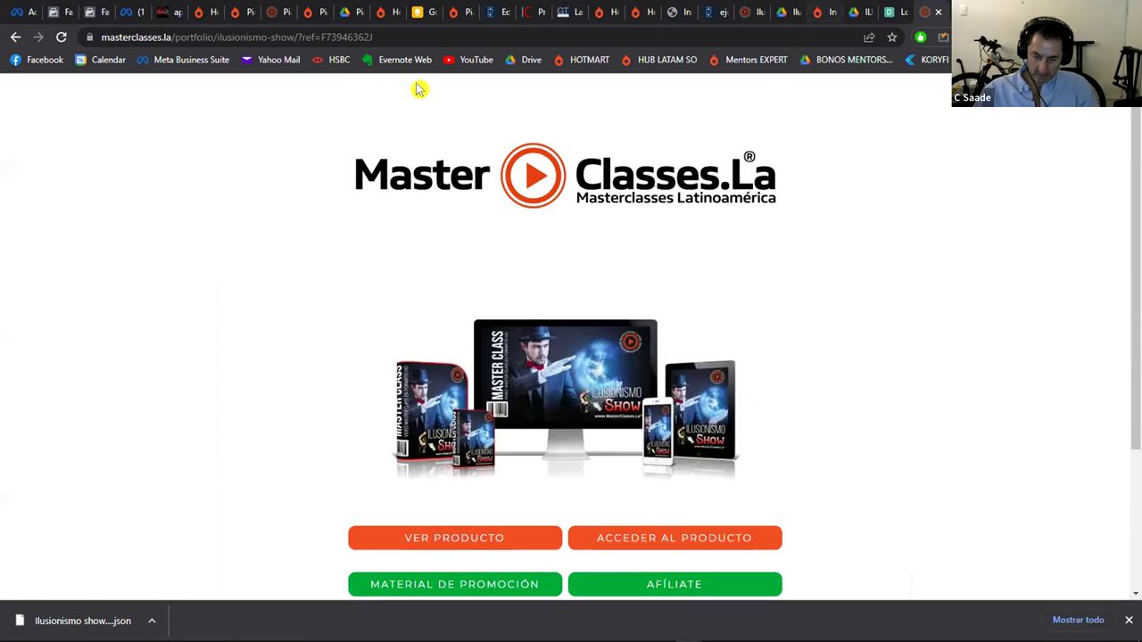
pyautogui.click(241, 16)
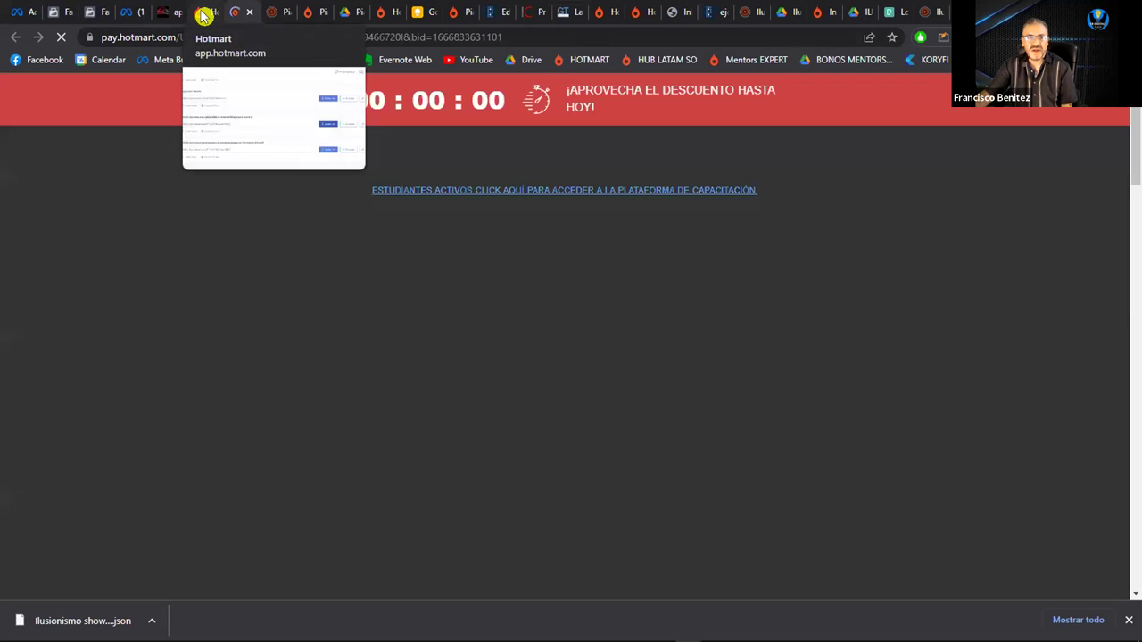
# Preview the Seminarios Online checkout hotlink from the hotlinks page, which returns HTTP 400 Bad Request.
pyautogui.click(205, 16)
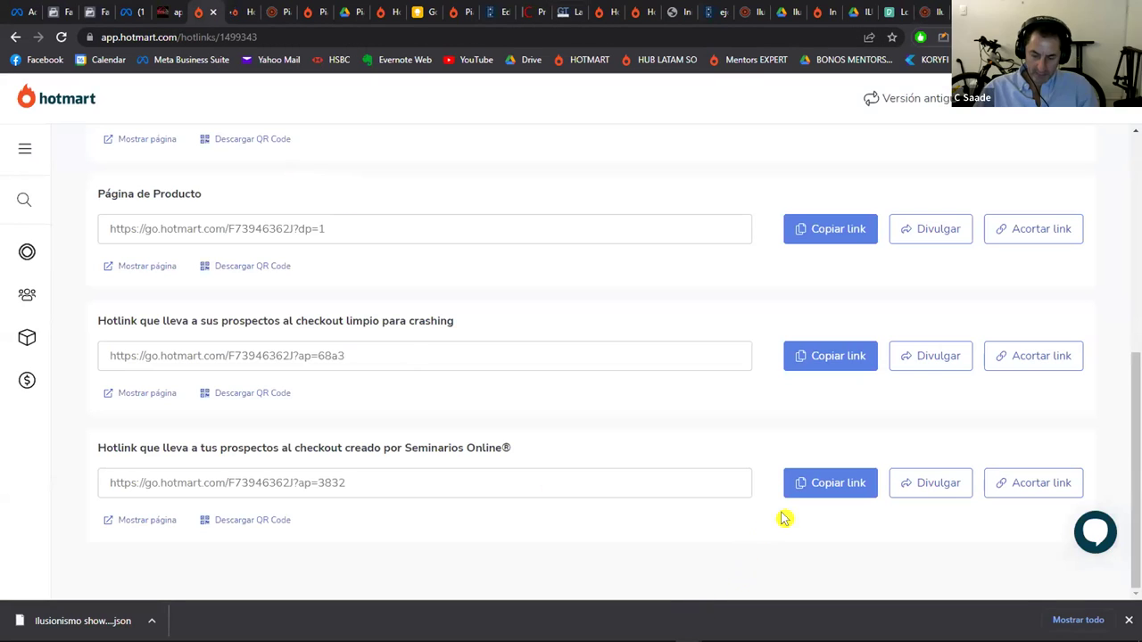
pyautogui.click(138, 523)
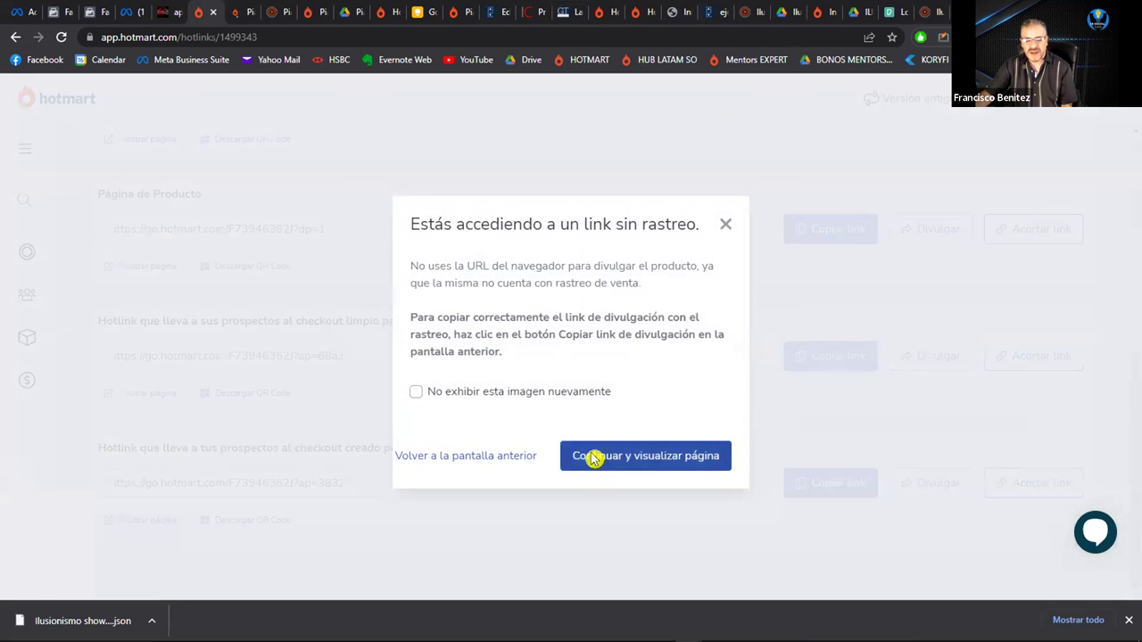
pyautogui.click(593, 458)
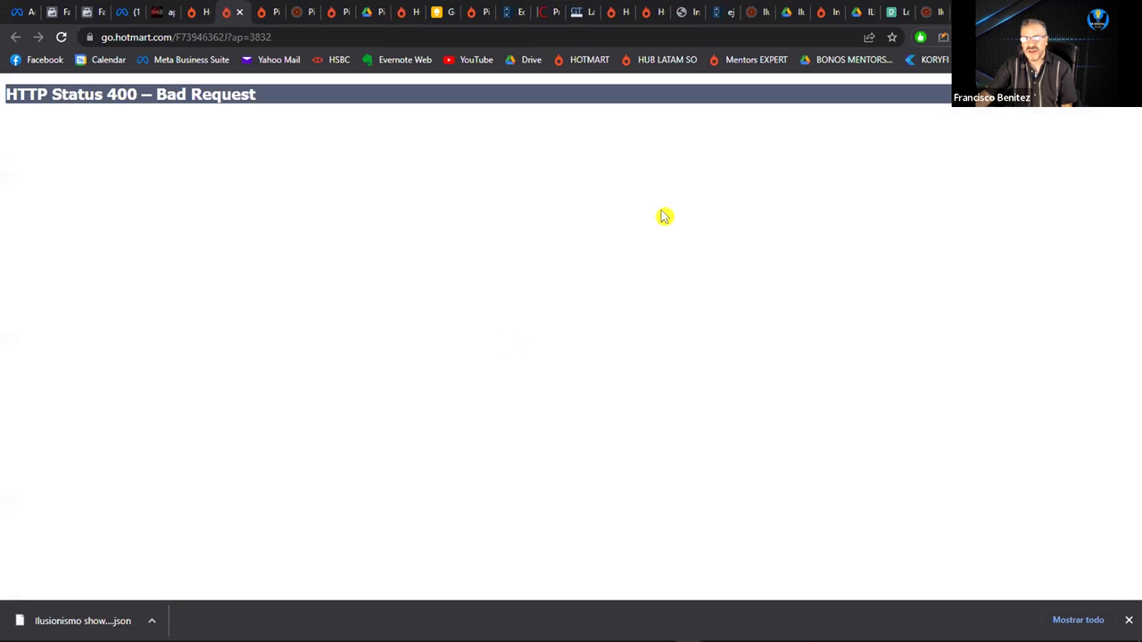
pyautogui.click(164, 13)
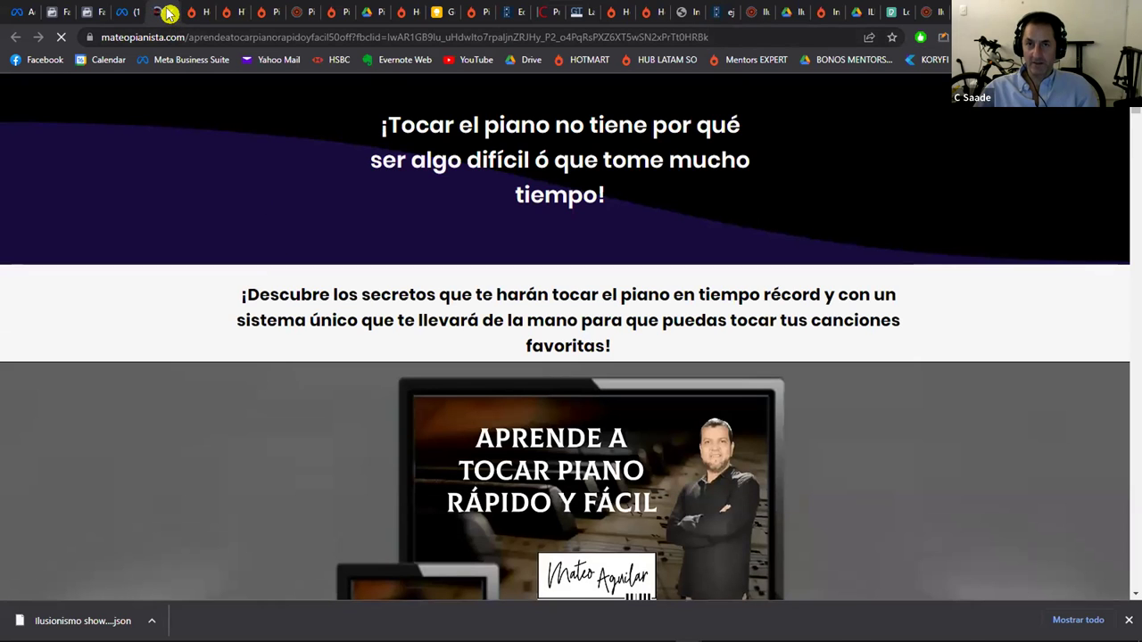
# Close the piano course tab and load the Seminarios Online checkout hotlink in the MasterClasses.La tab.
pyautogui.click(169, 11)
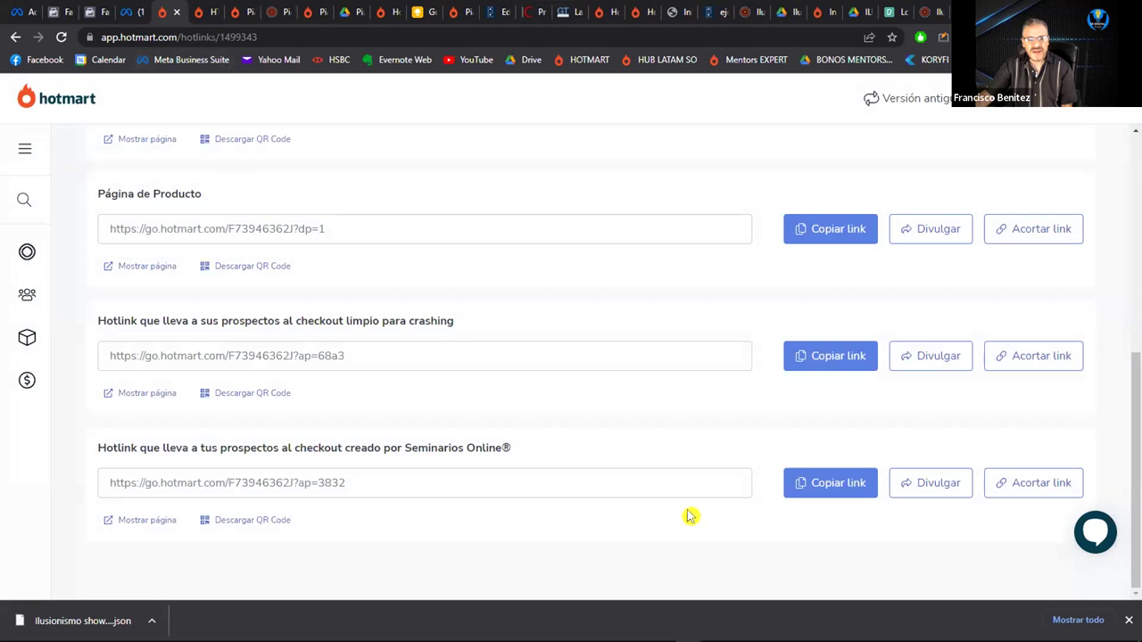
pyautogui.click(831, 480)
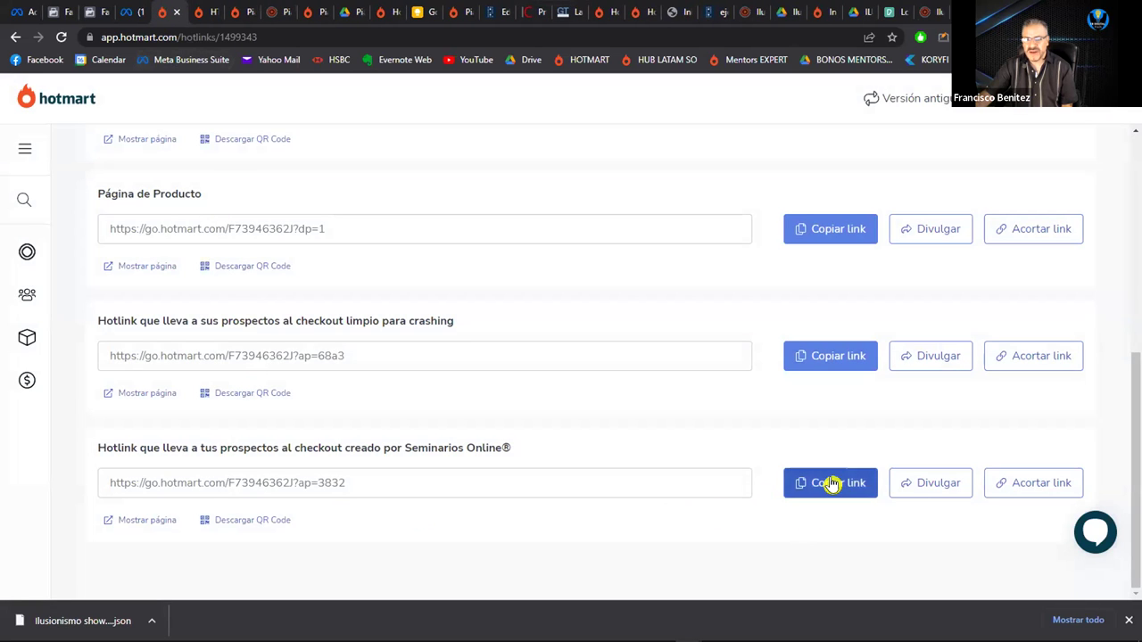
pyautogui.click(932, 13)
pyautogui.click(794, 32)
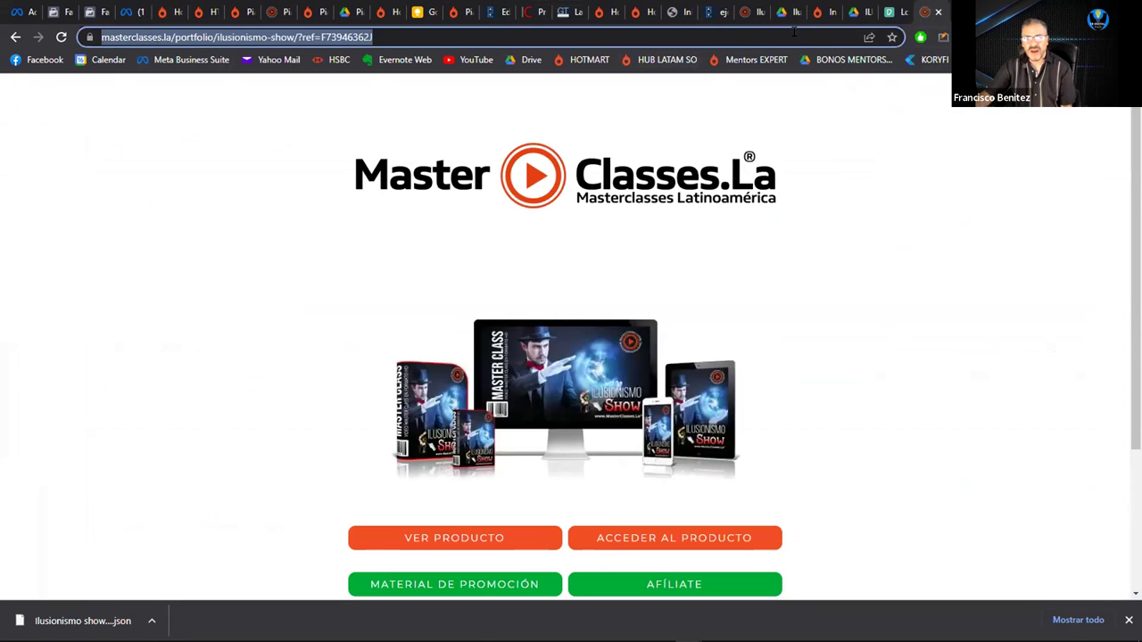
pyautogui.write('https://go.hotmart.com/F73946362J?ap=3832')
pyautogui.press('Return')
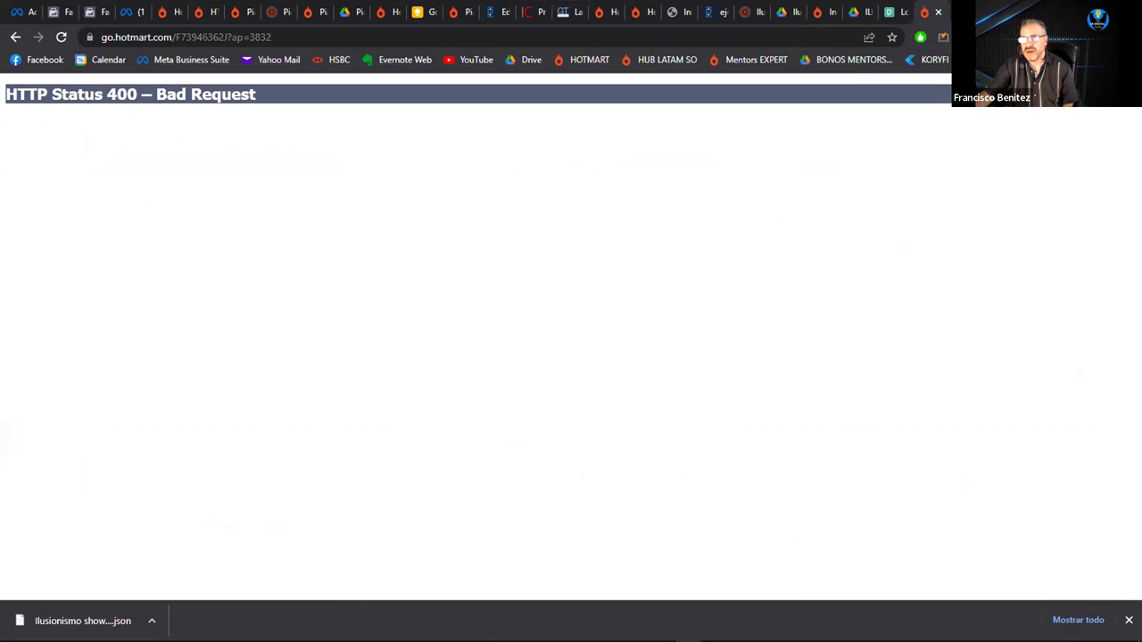
# Open the Seminarios Online hotlink in a new incognito window and scroll down the checkout.
pyautogui.hotkey('alt', 'f')
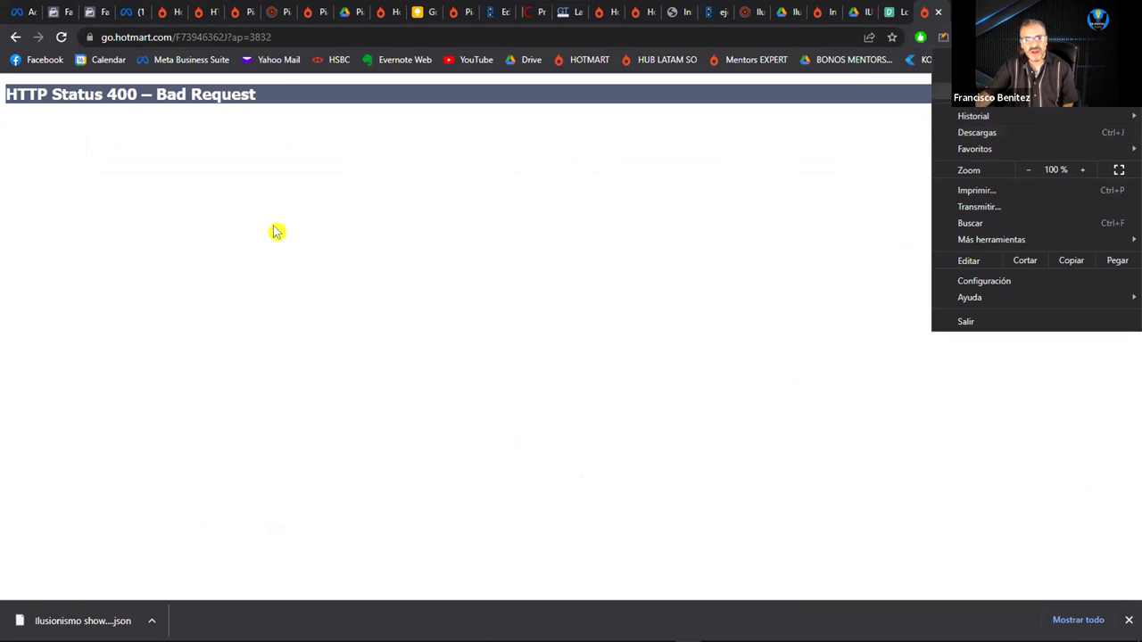
pyautogui.hotkey('ctrl', 'shift', 'n')
pyautogui.write('https://go.hotmart.com/F73946362J?ap=3832')
pyautogui.press('Return')
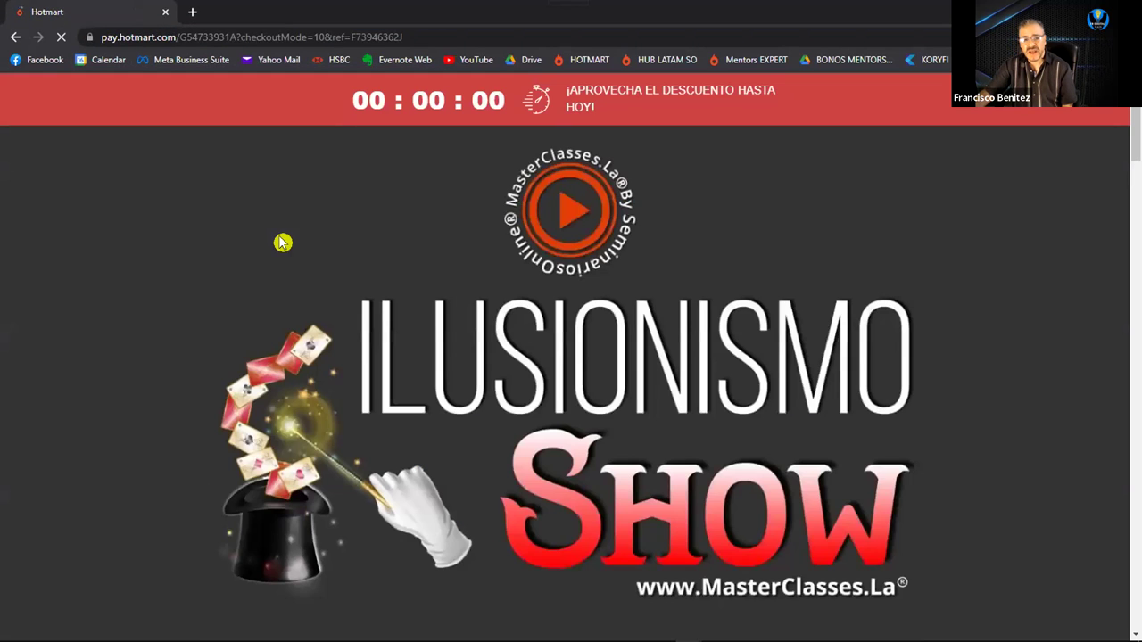
pyautogui.scroll(-10, 322, 303)
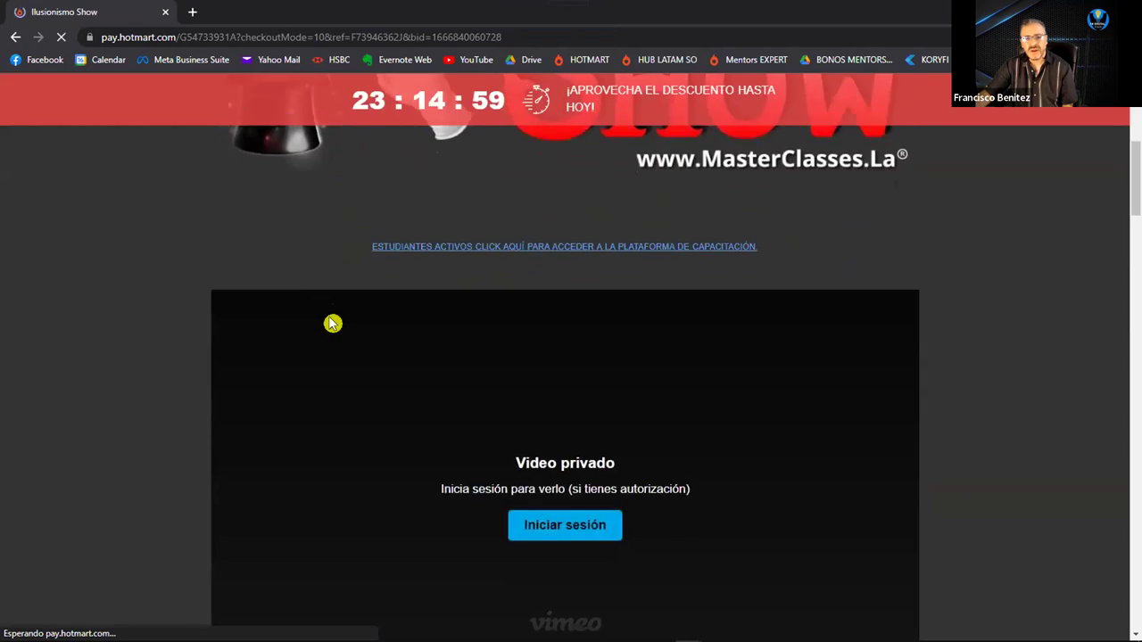
pyautogui.scroll(-10, 332, 323)
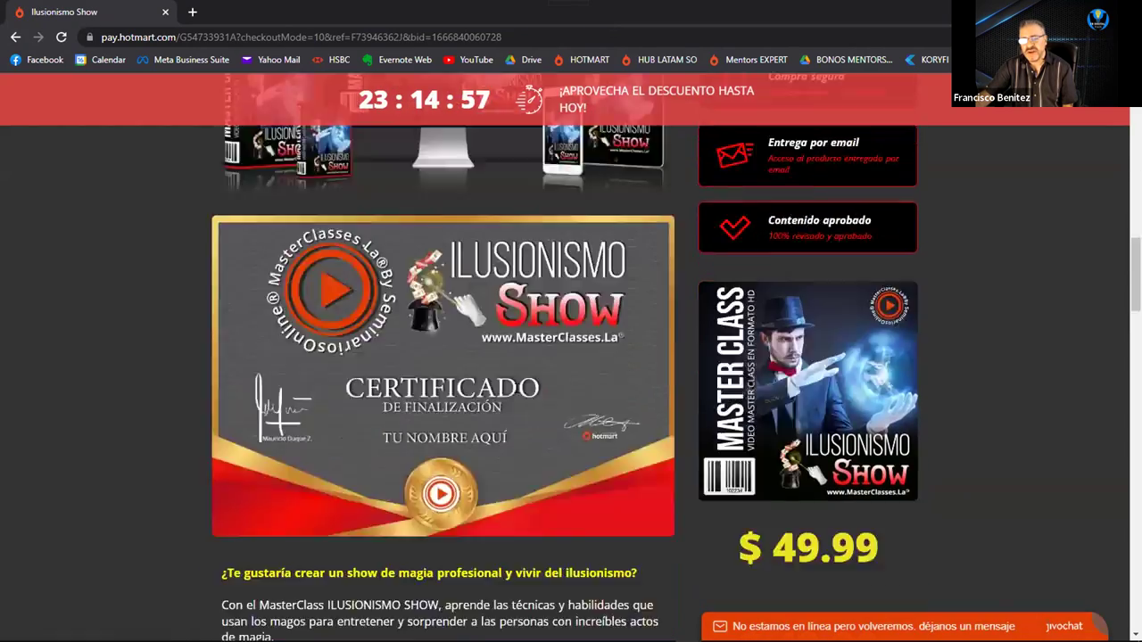
pyautogui.scroll(-15, 520, 388)
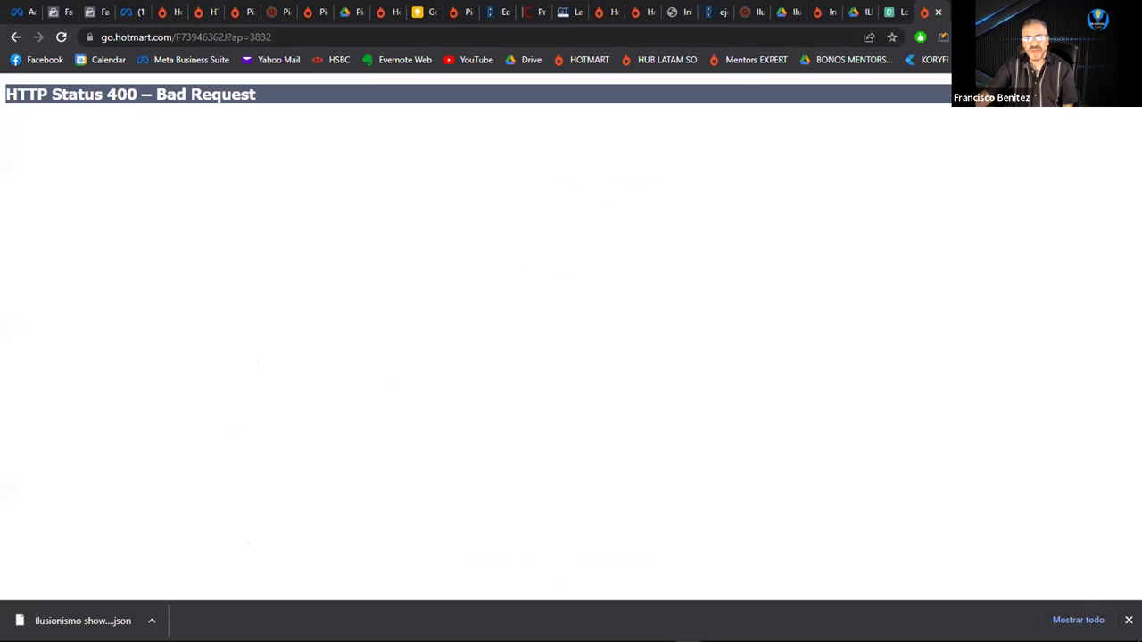
# Close the Bad Request error tab and the leftover Hotmart checkout tab.
pyautogui.click(938, 12)
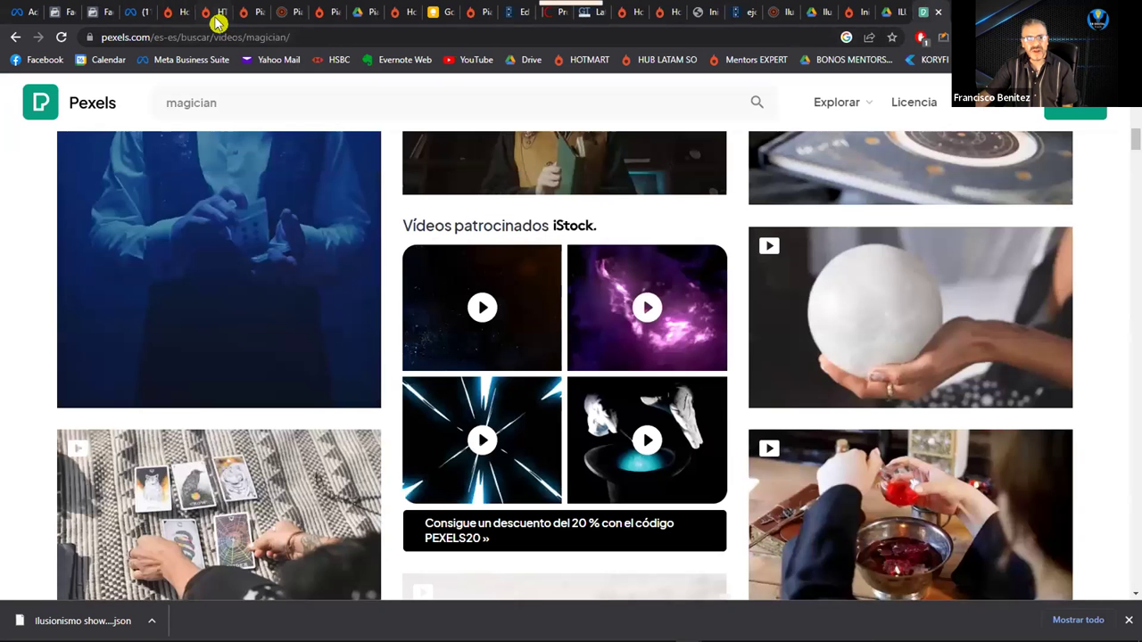
pyautogui.click(218, 13)
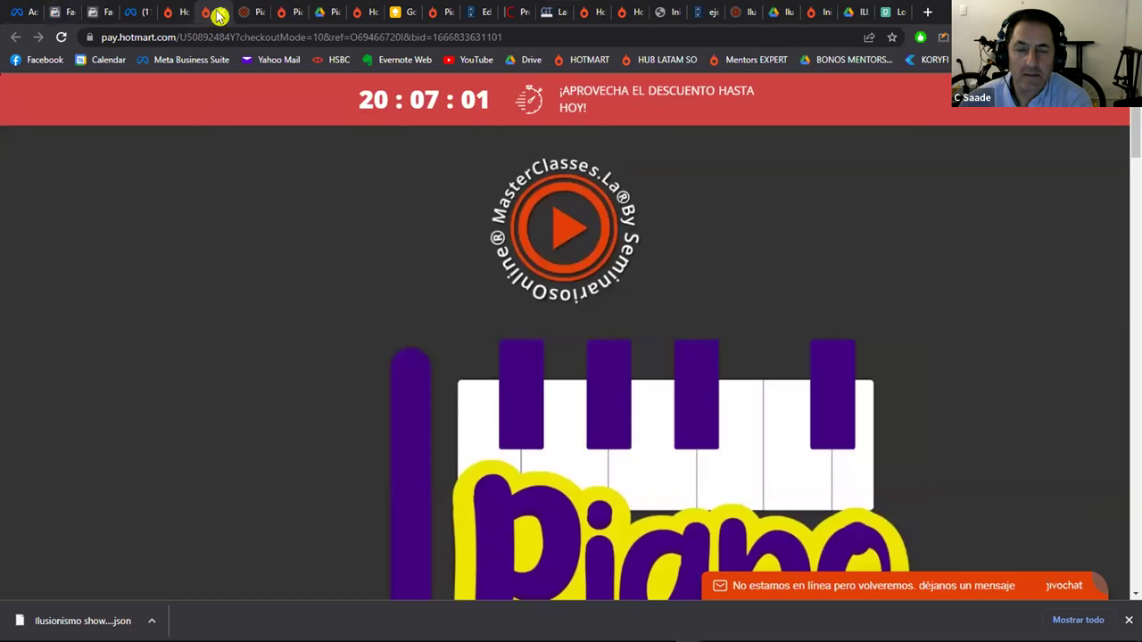
pyautogui.click(219, 13)
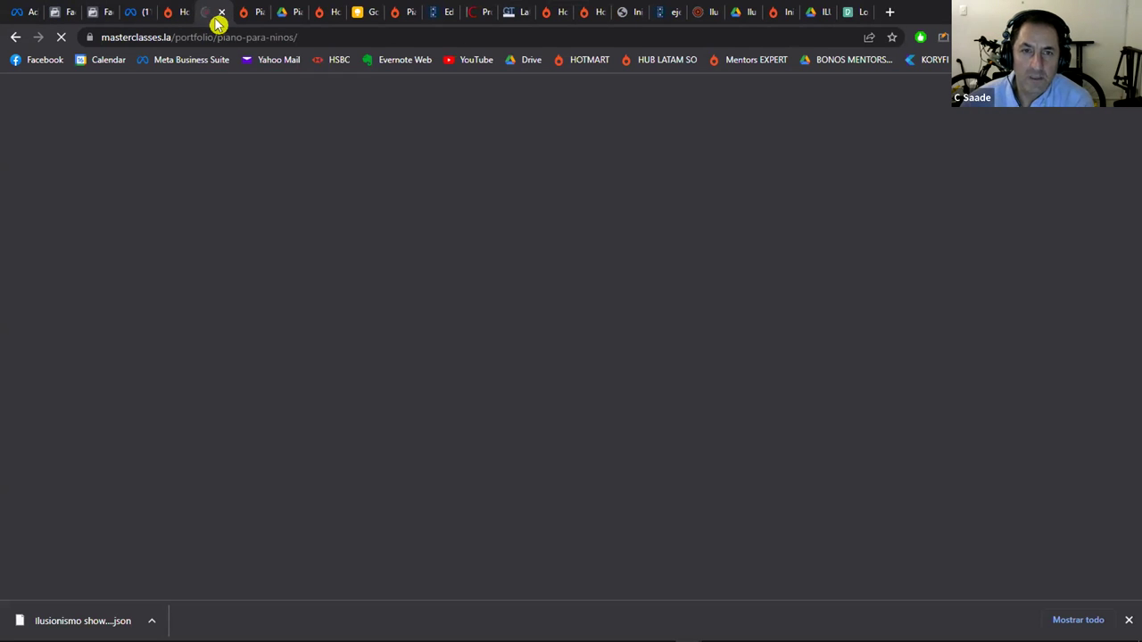
# Copy the clean-checkout hotlink from the hotlinks page and load it in a new tab.
pyautogui.click(168, 13)
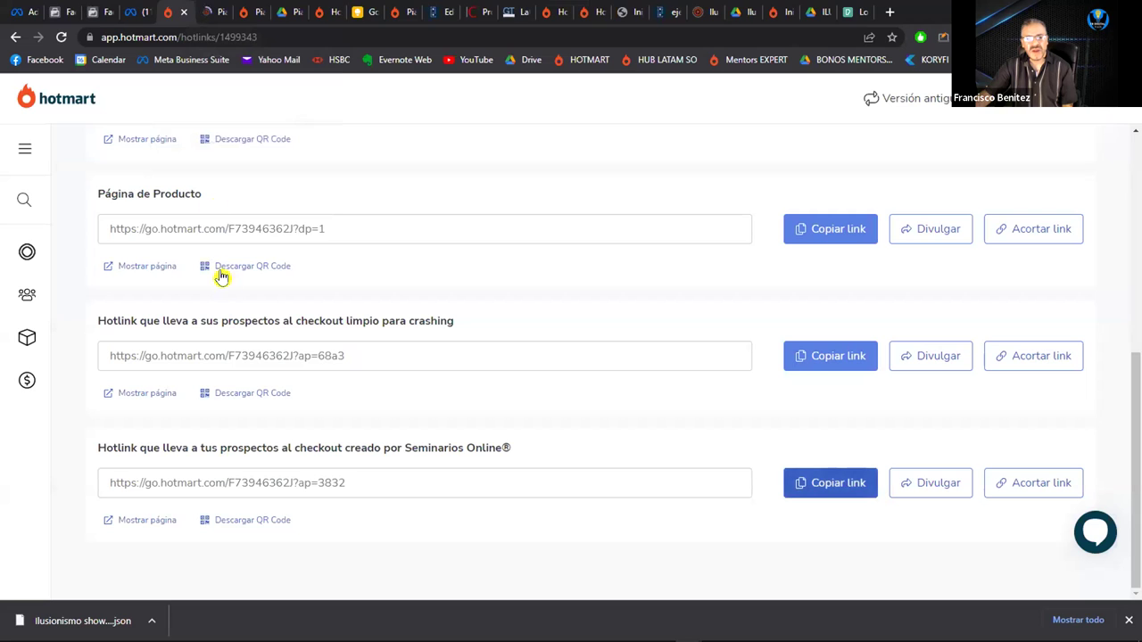
pyautogui.click(811, 357)
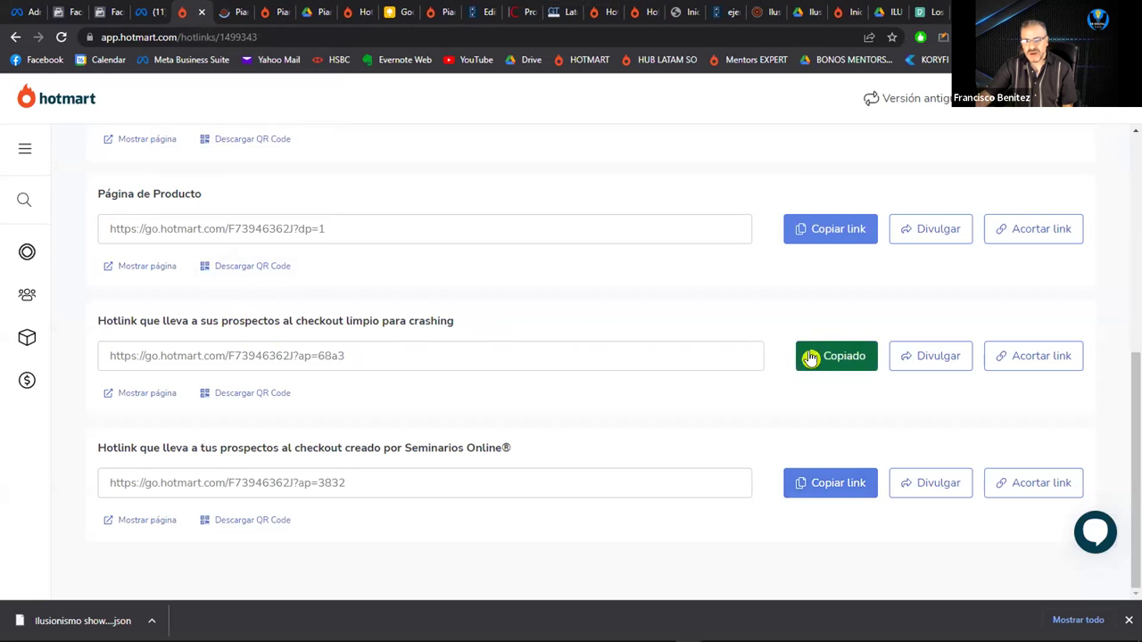
pyautogui.hotkey('ctrl', 't')
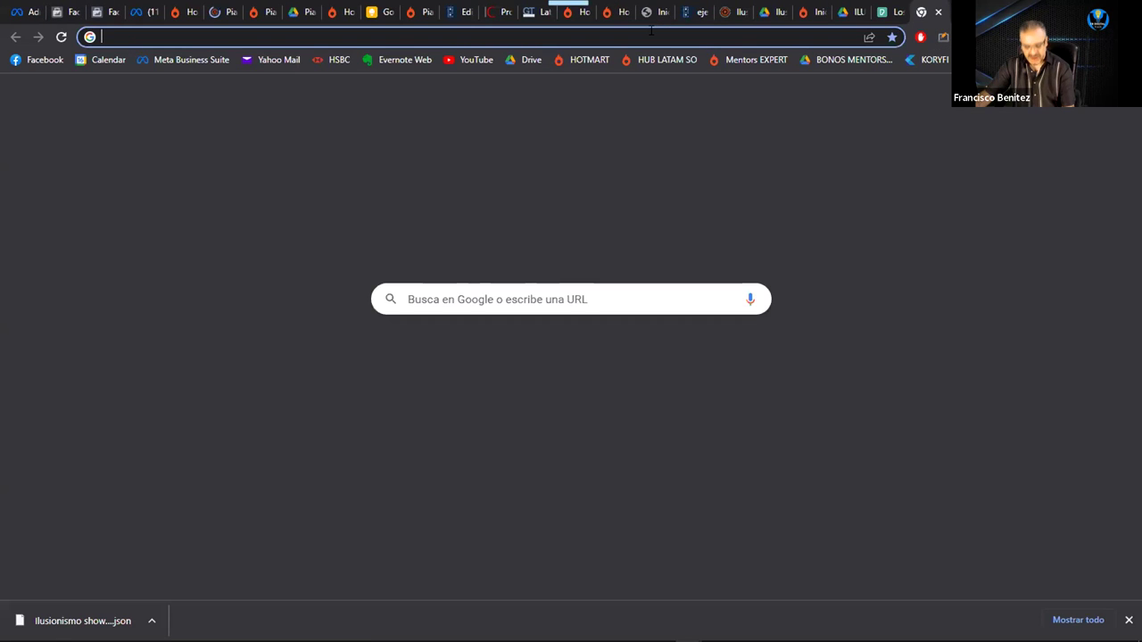
pyautogui.press('Return')
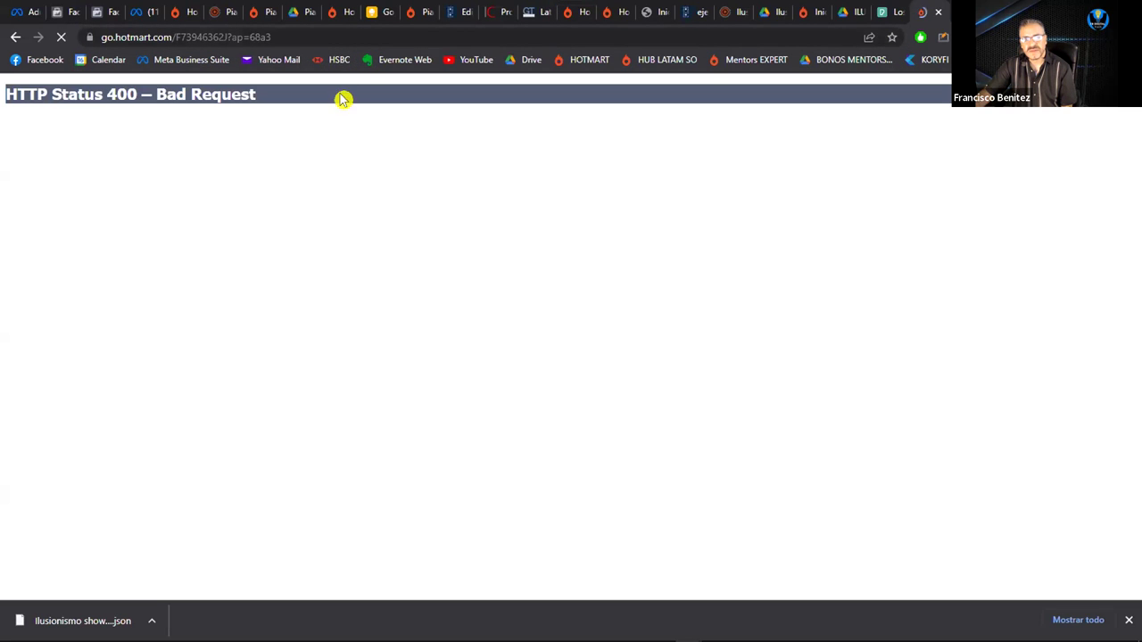
# Load the hotlink in a private window to reach the 1220,32 MXN checkout and expand its discount coupon section.
pyautogui.click(1129, 37)
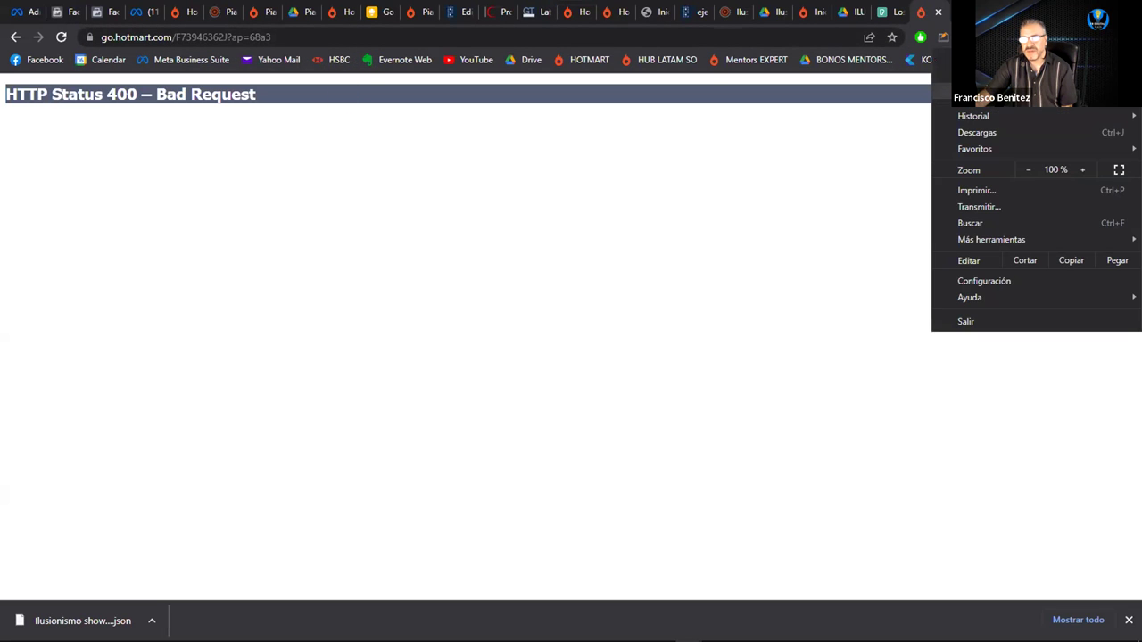
pyautogui.hotkey('ctrl', 'shift', 'n')
pyautogui.press('Return')
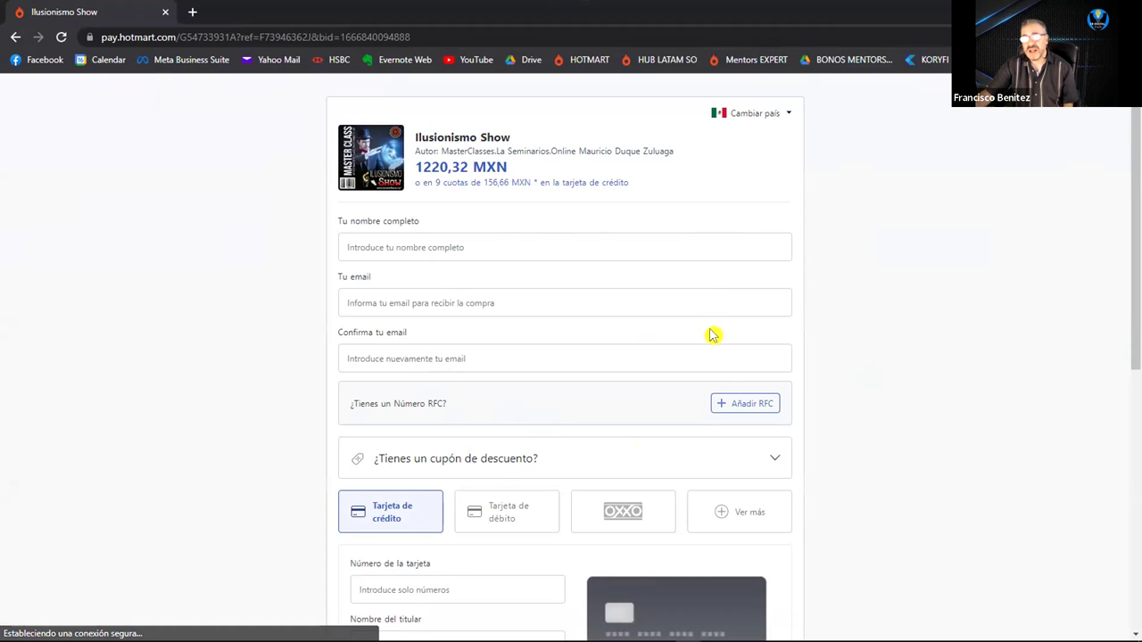
pyautogui.scroll(-3, 558, 318)
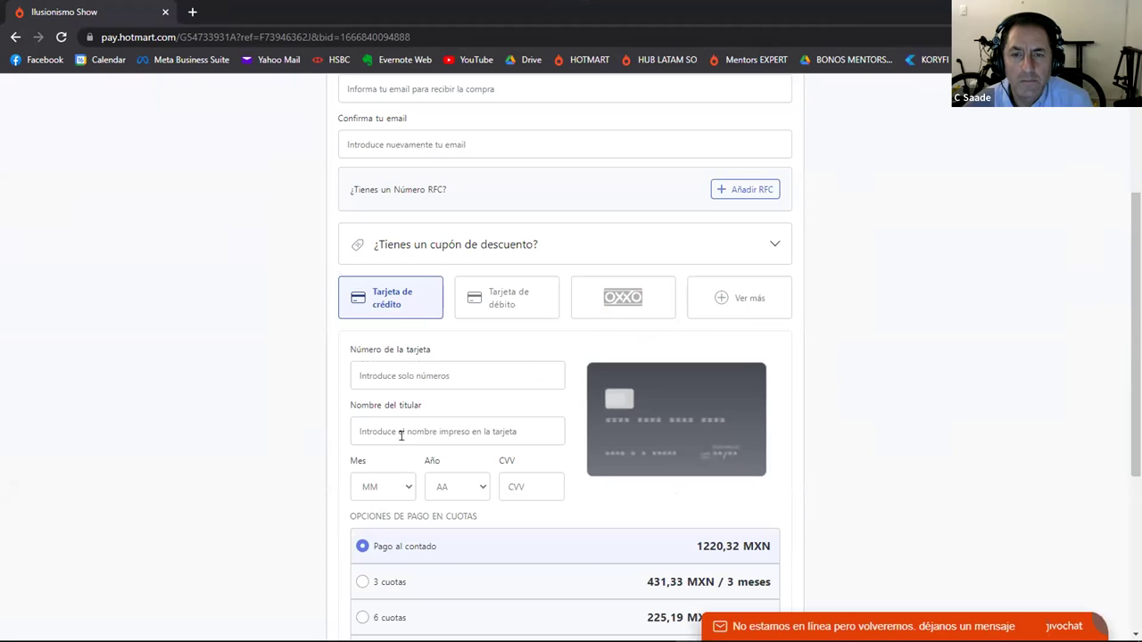
pyautogui.click(500, 244)
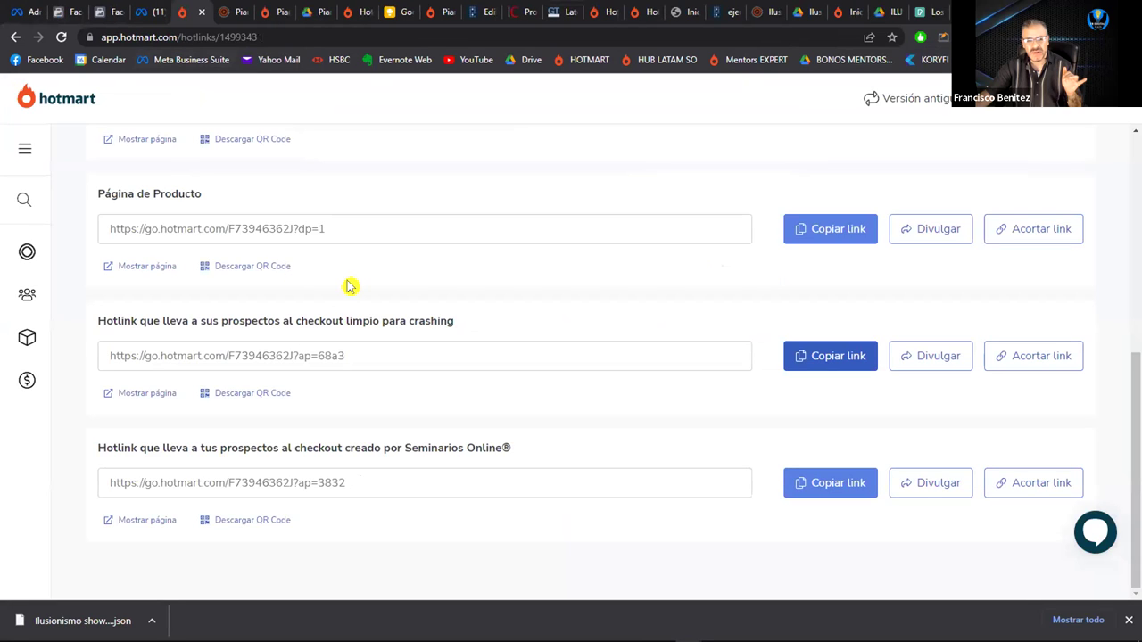
# Load the clean-checkout hotlink in a new tab with &offDiscount=031016 appended.
pyautogui.click(375, 482)
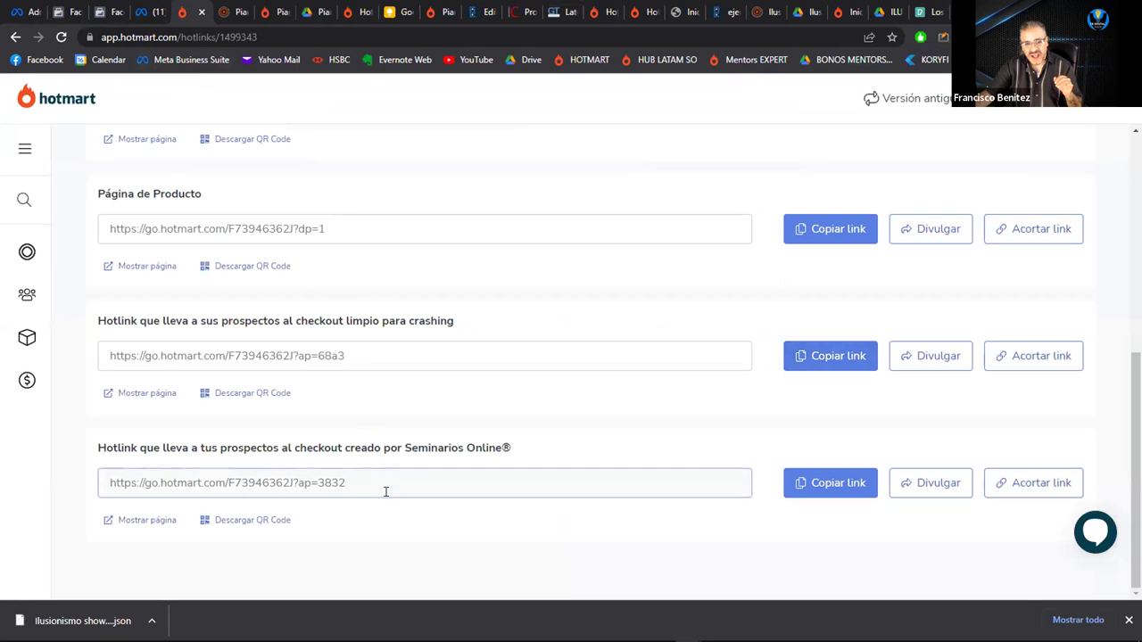
pyautogui.click(353, 355)
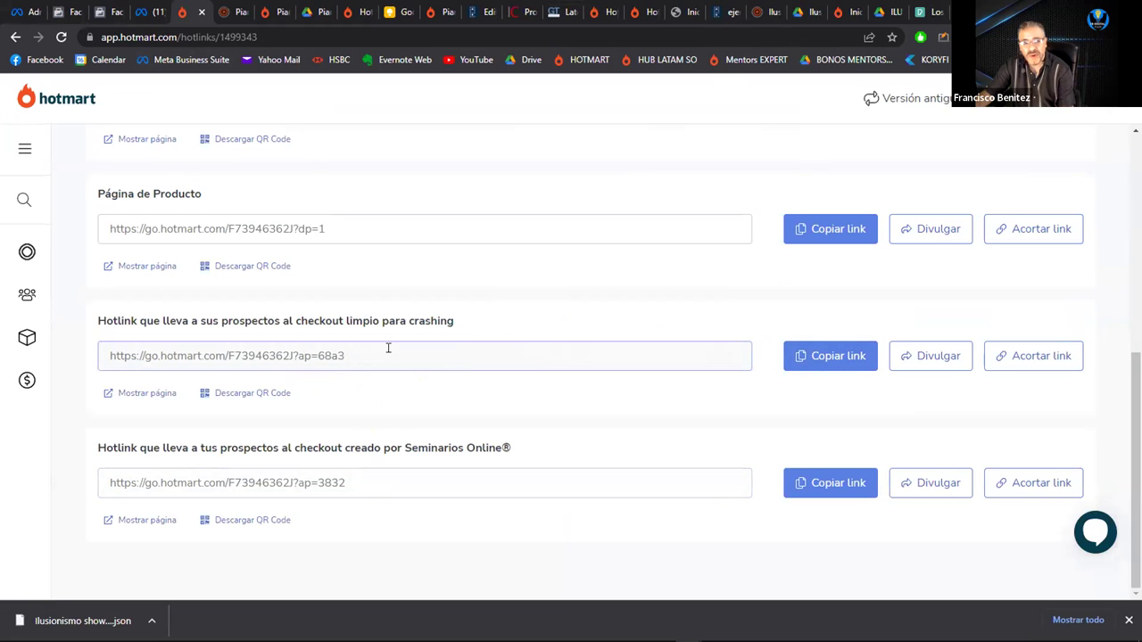
pyautogui.click(822, 359)
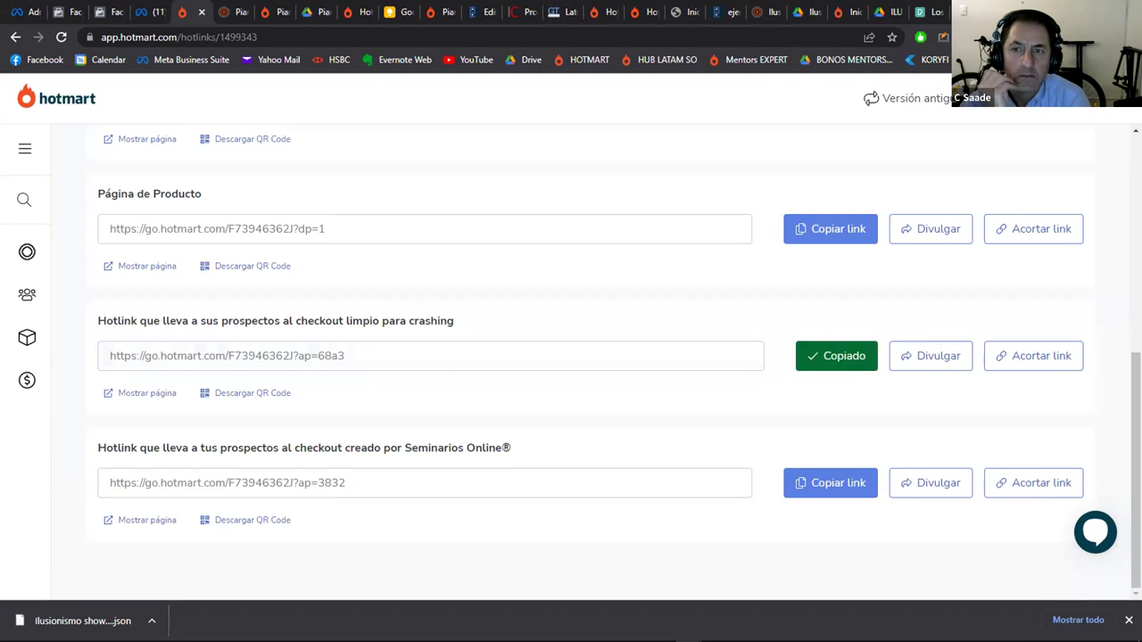
pyautogui.hotkey('ctrl', 't')
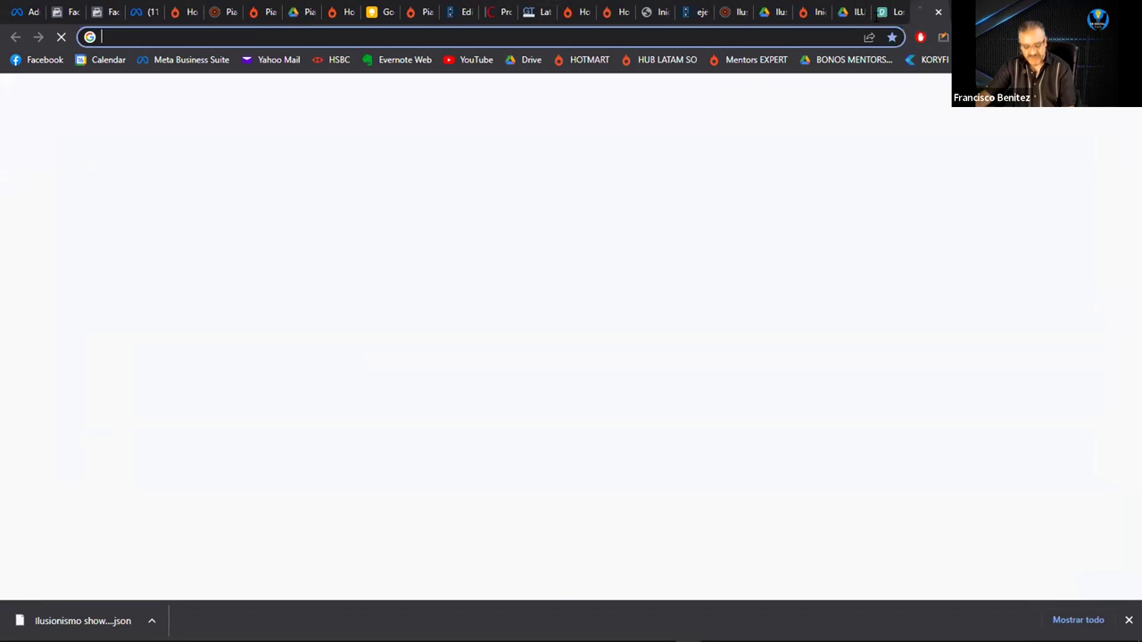
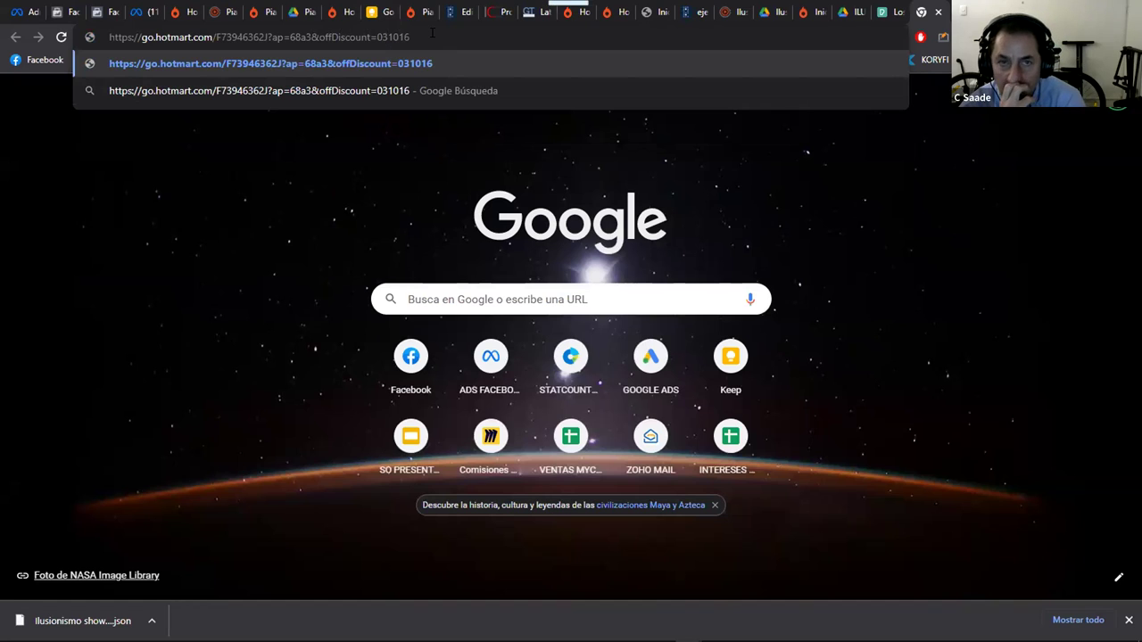
pyautogui.moveTo(412, 36); pyautogui.dragTo(92, 41)
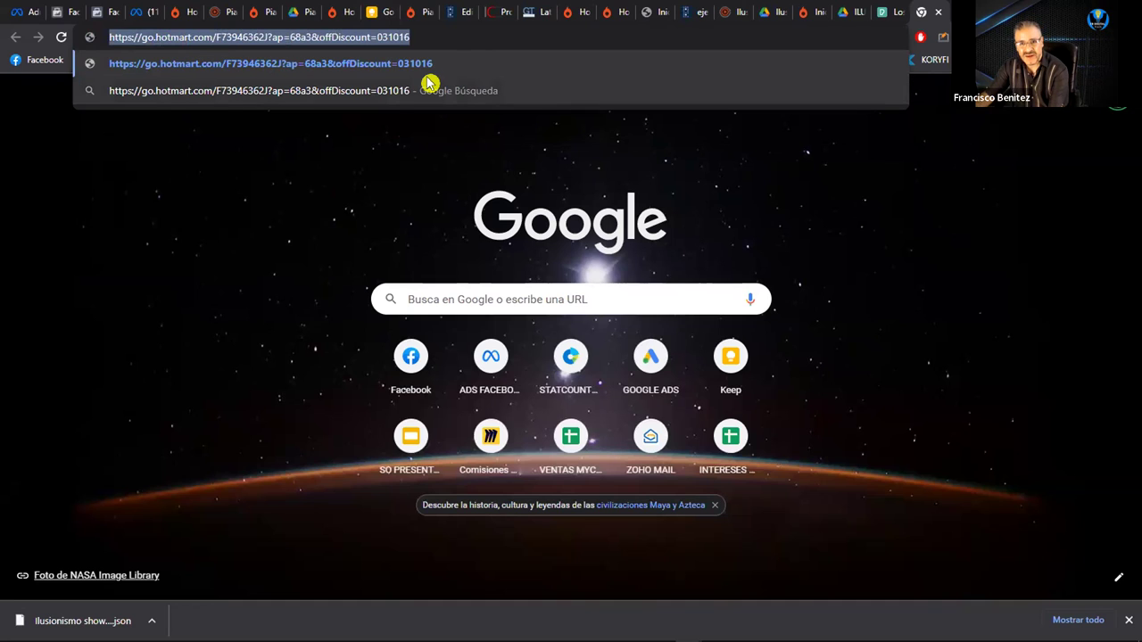
pyautogui.press('Return')
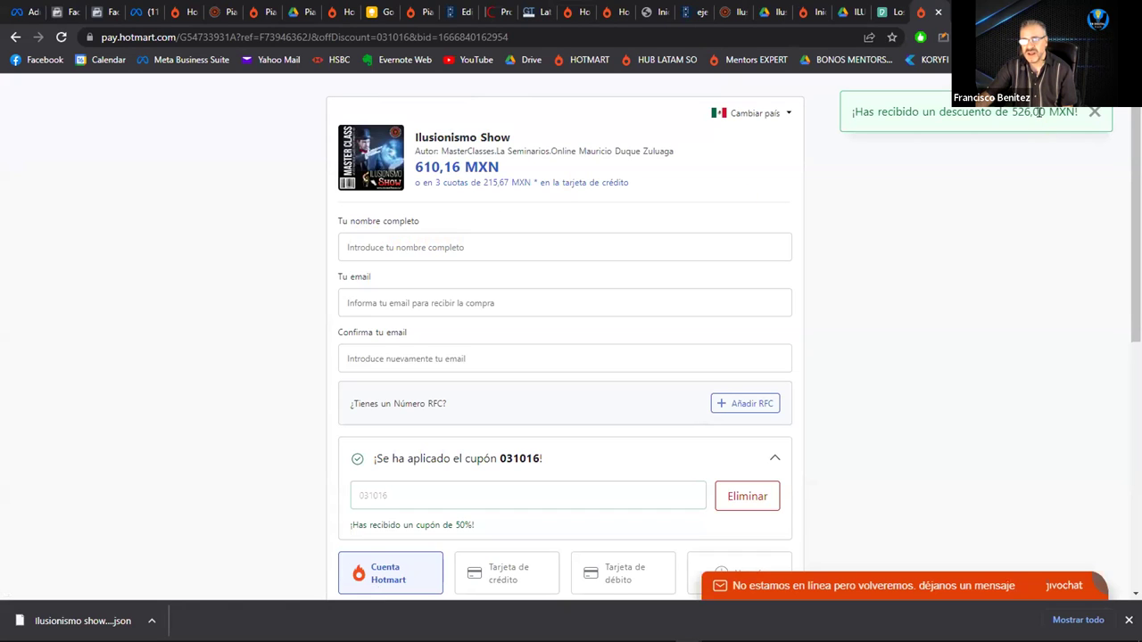
# Confirm the checkout shows 50% off at 610,16 MXN, then return to the Divi landing page tab.
pyautogui.scroll(-1, 434, 178)
pyautogui.scroll(-5, 467, 271)
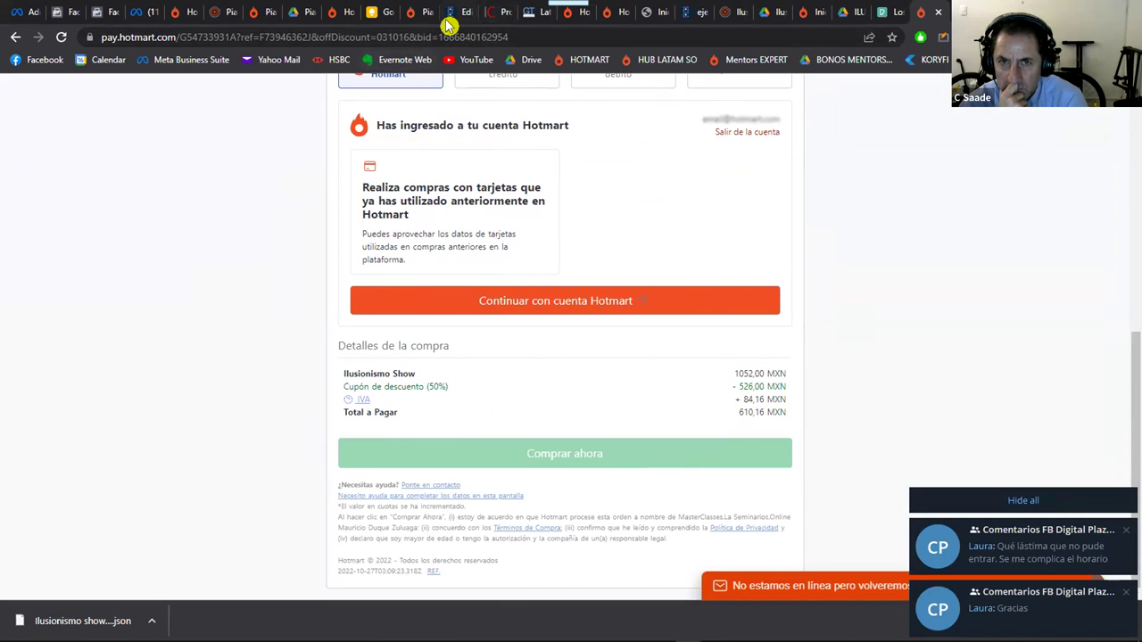
pyautogui.click(691, 14)
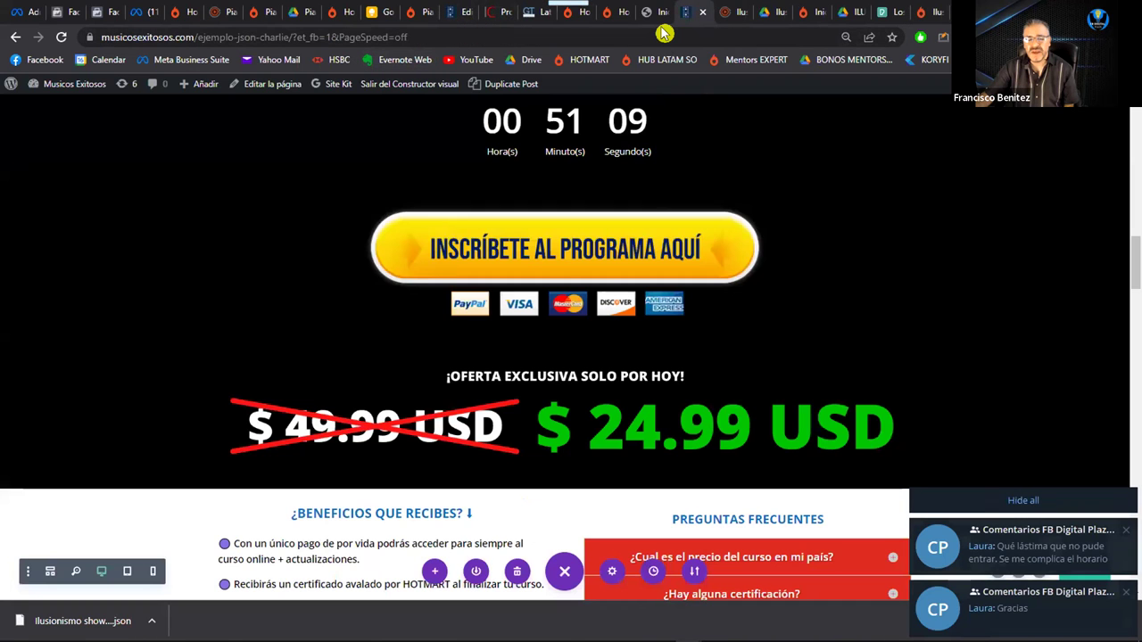